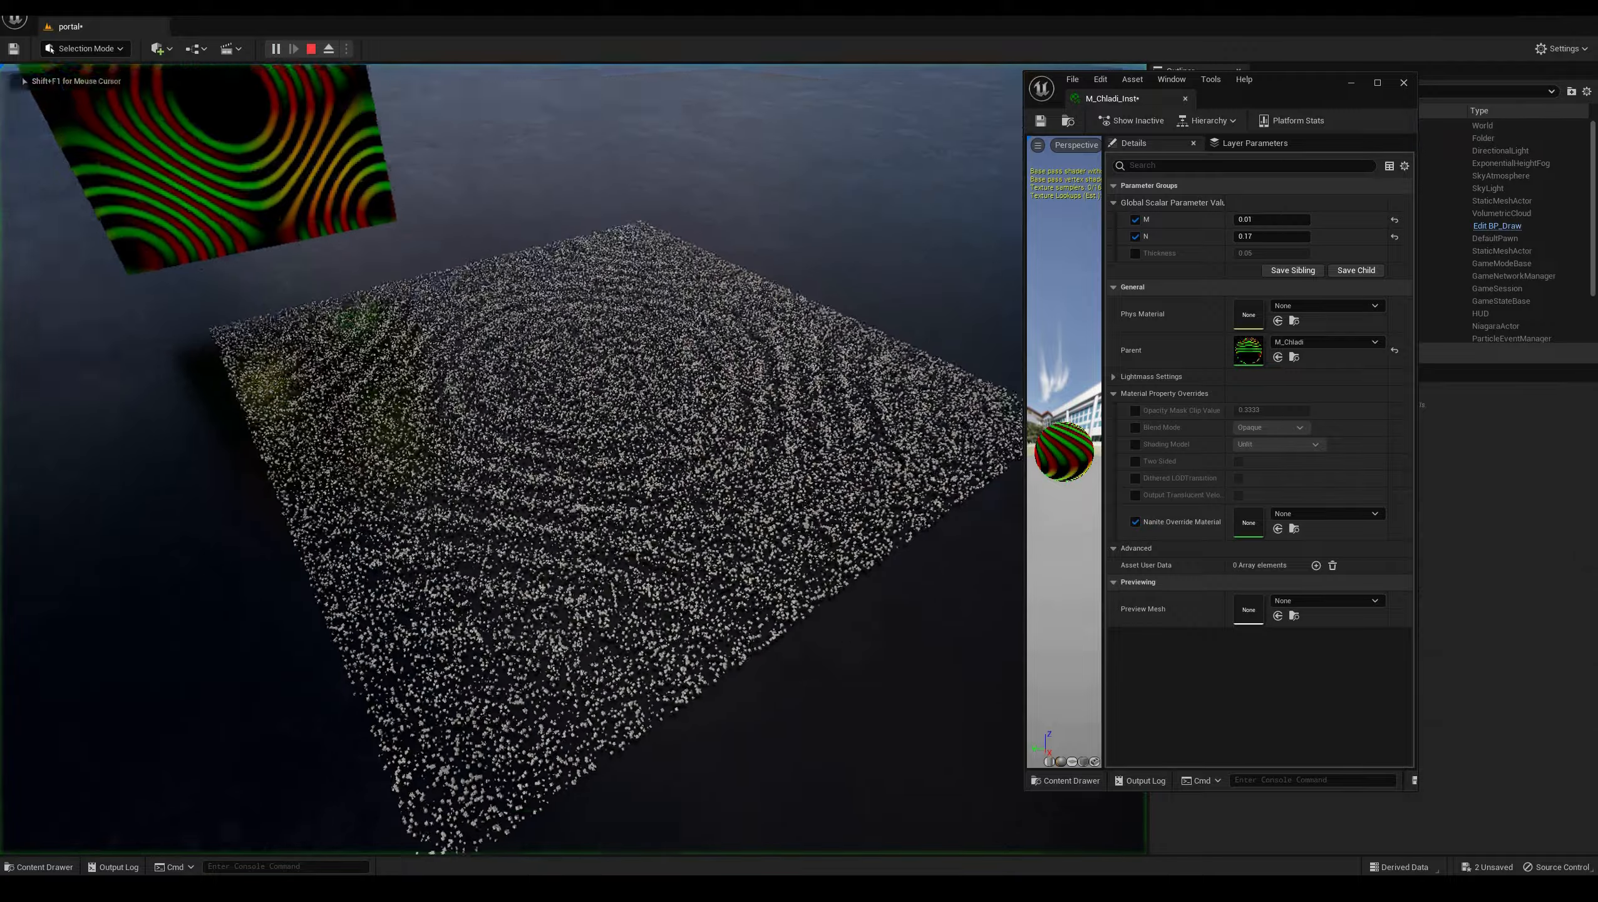
Set the M parameter of the M_Chladi_Inst material instance to 0.1 while the particle simulation is running
key(w)
key(w)
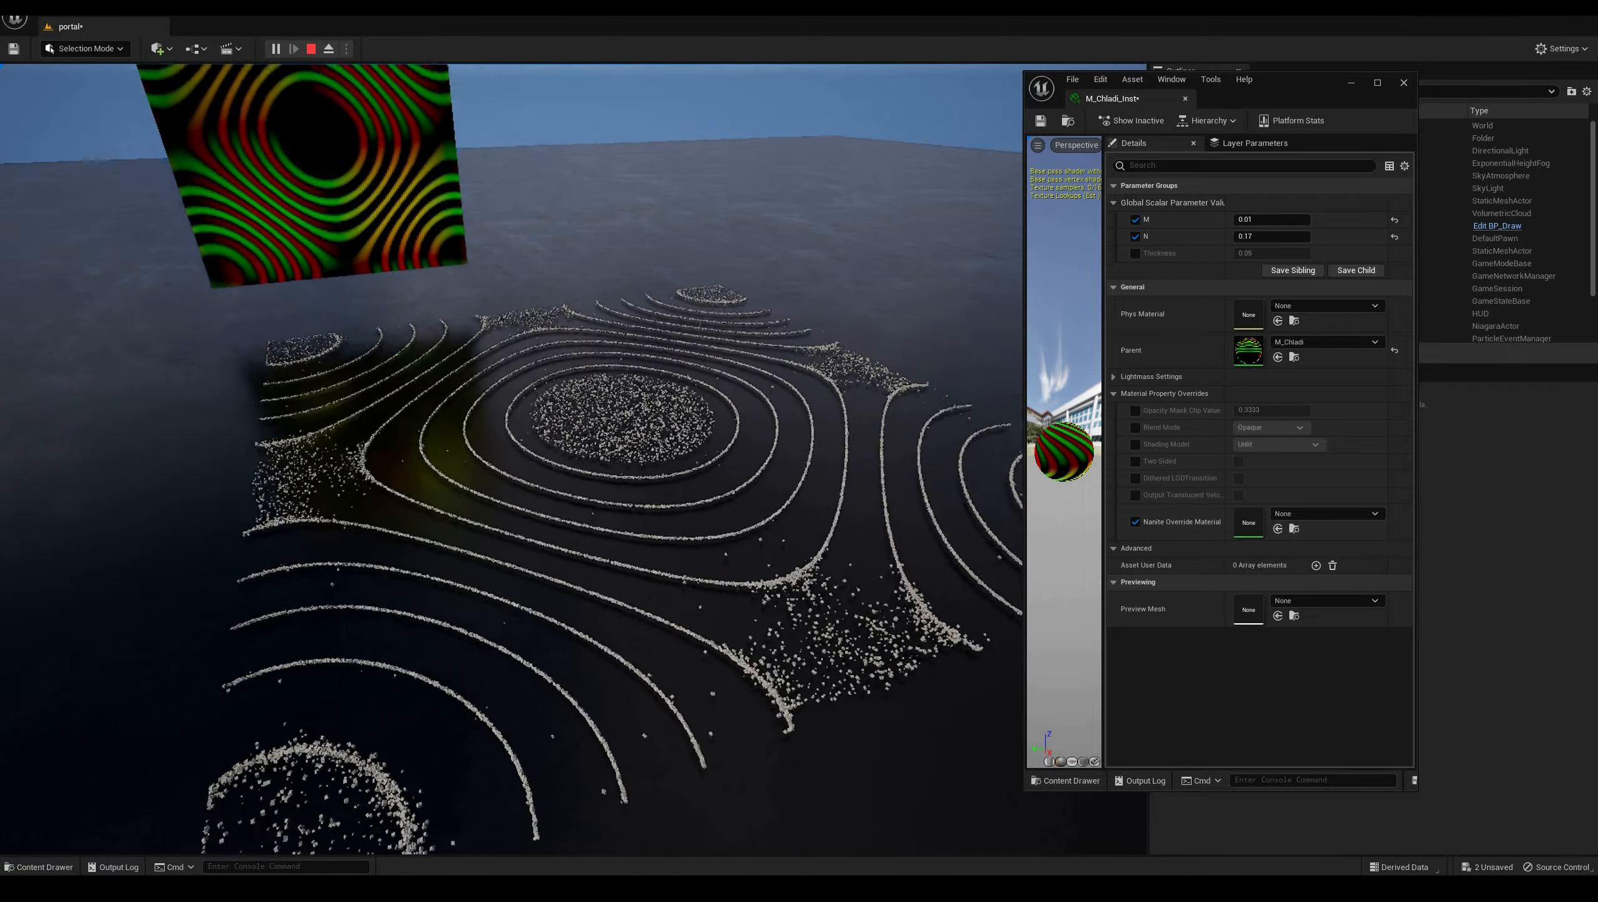
key(s)
key(shift+F1)
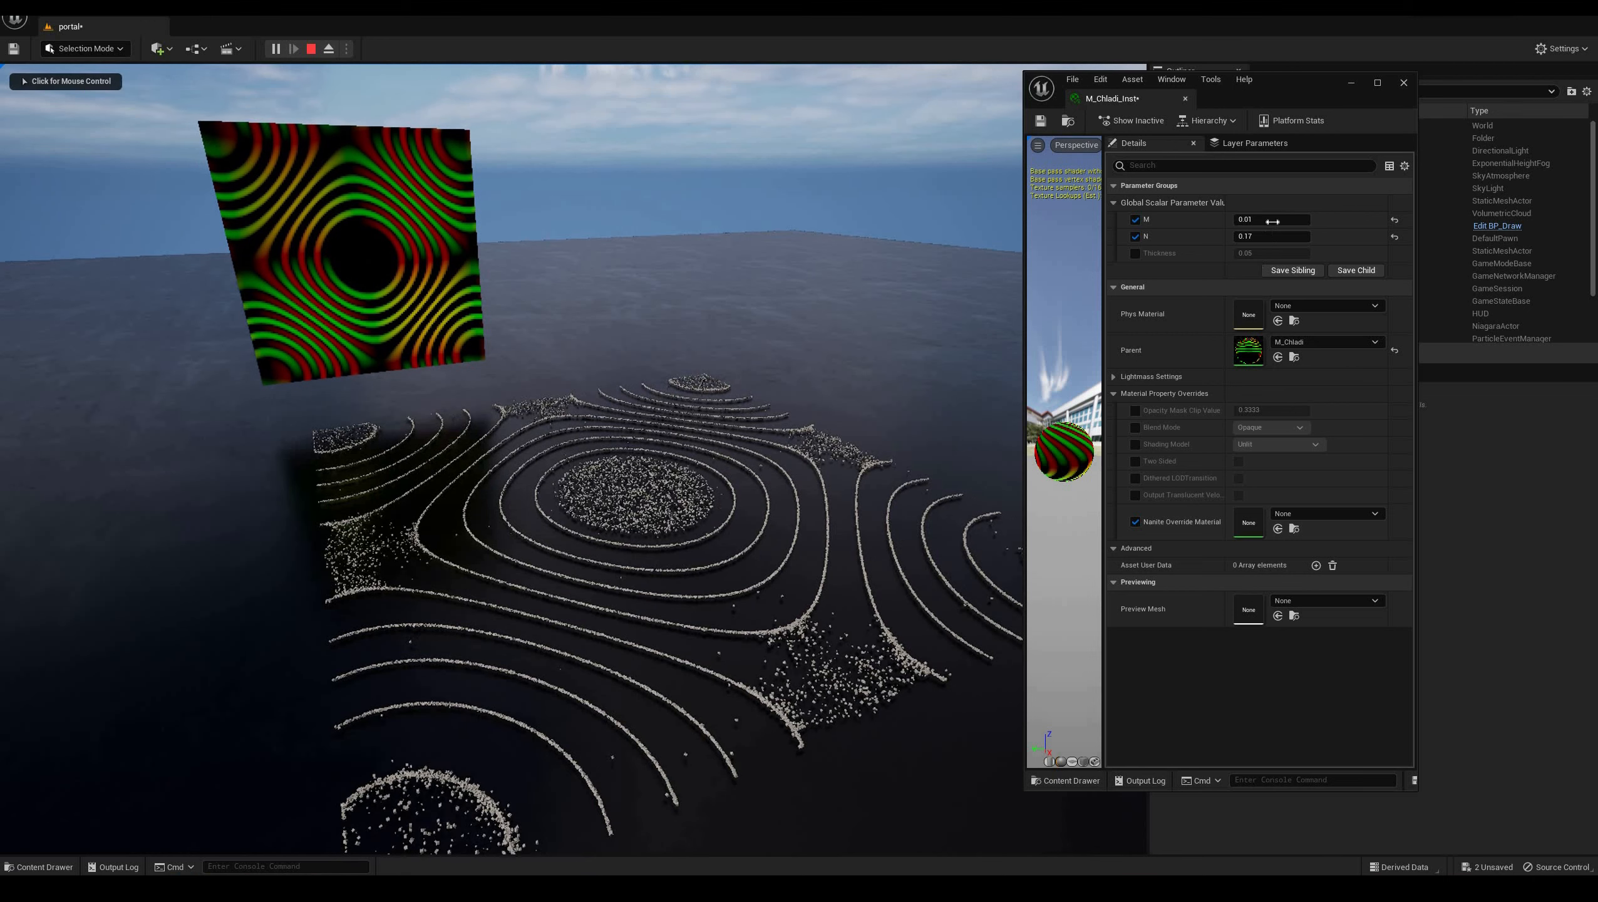
click(1273, 219)
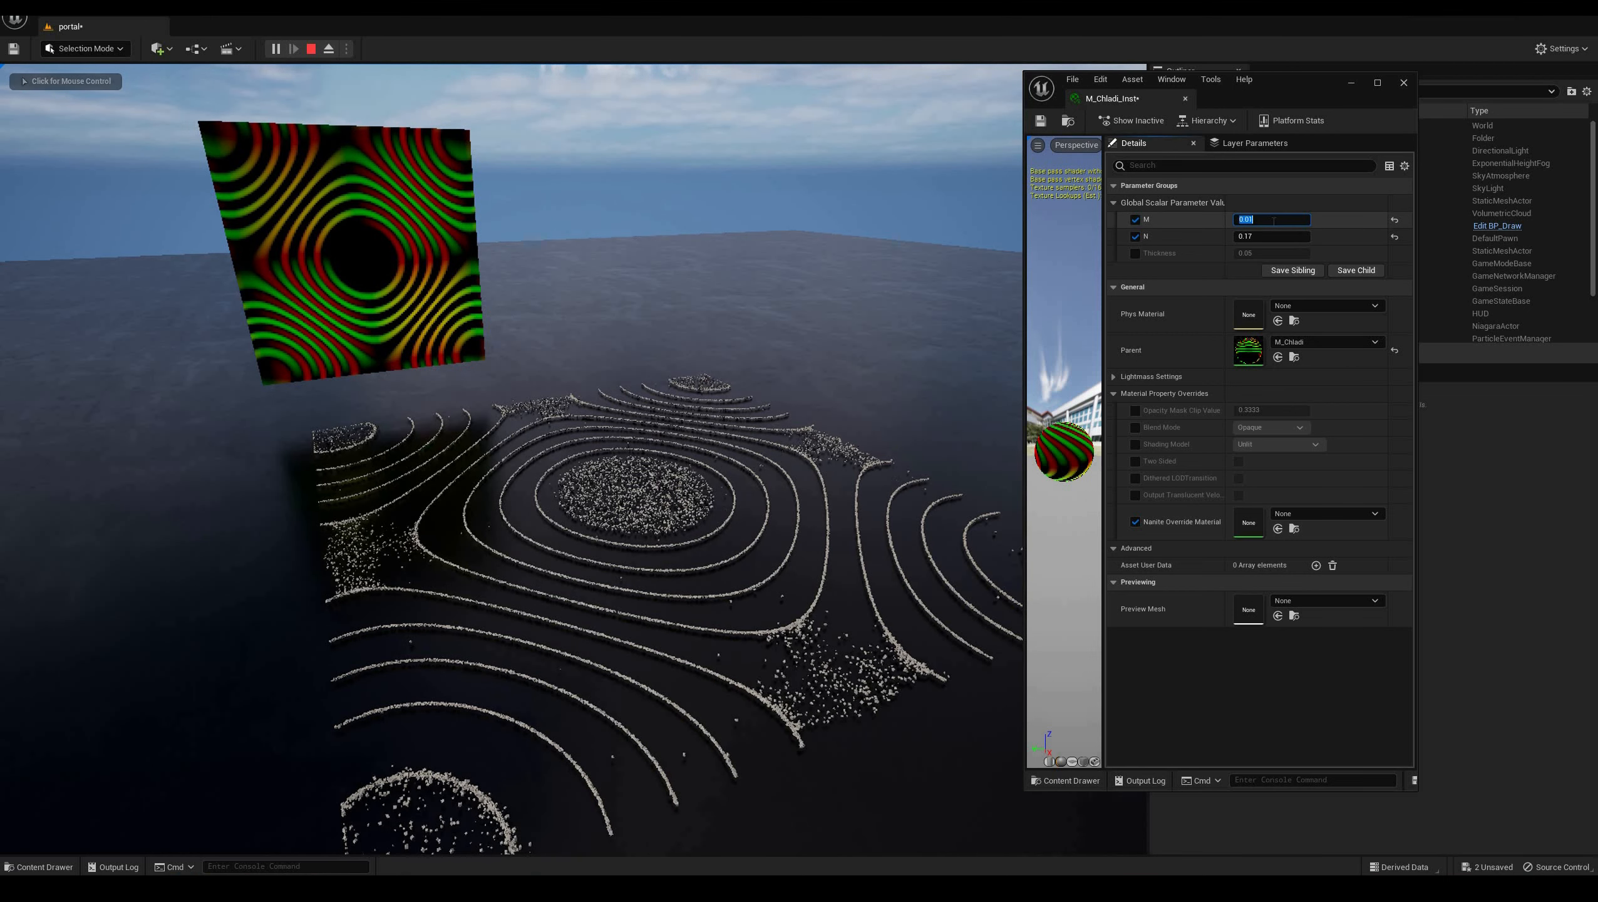
text(.1)
key(Return)
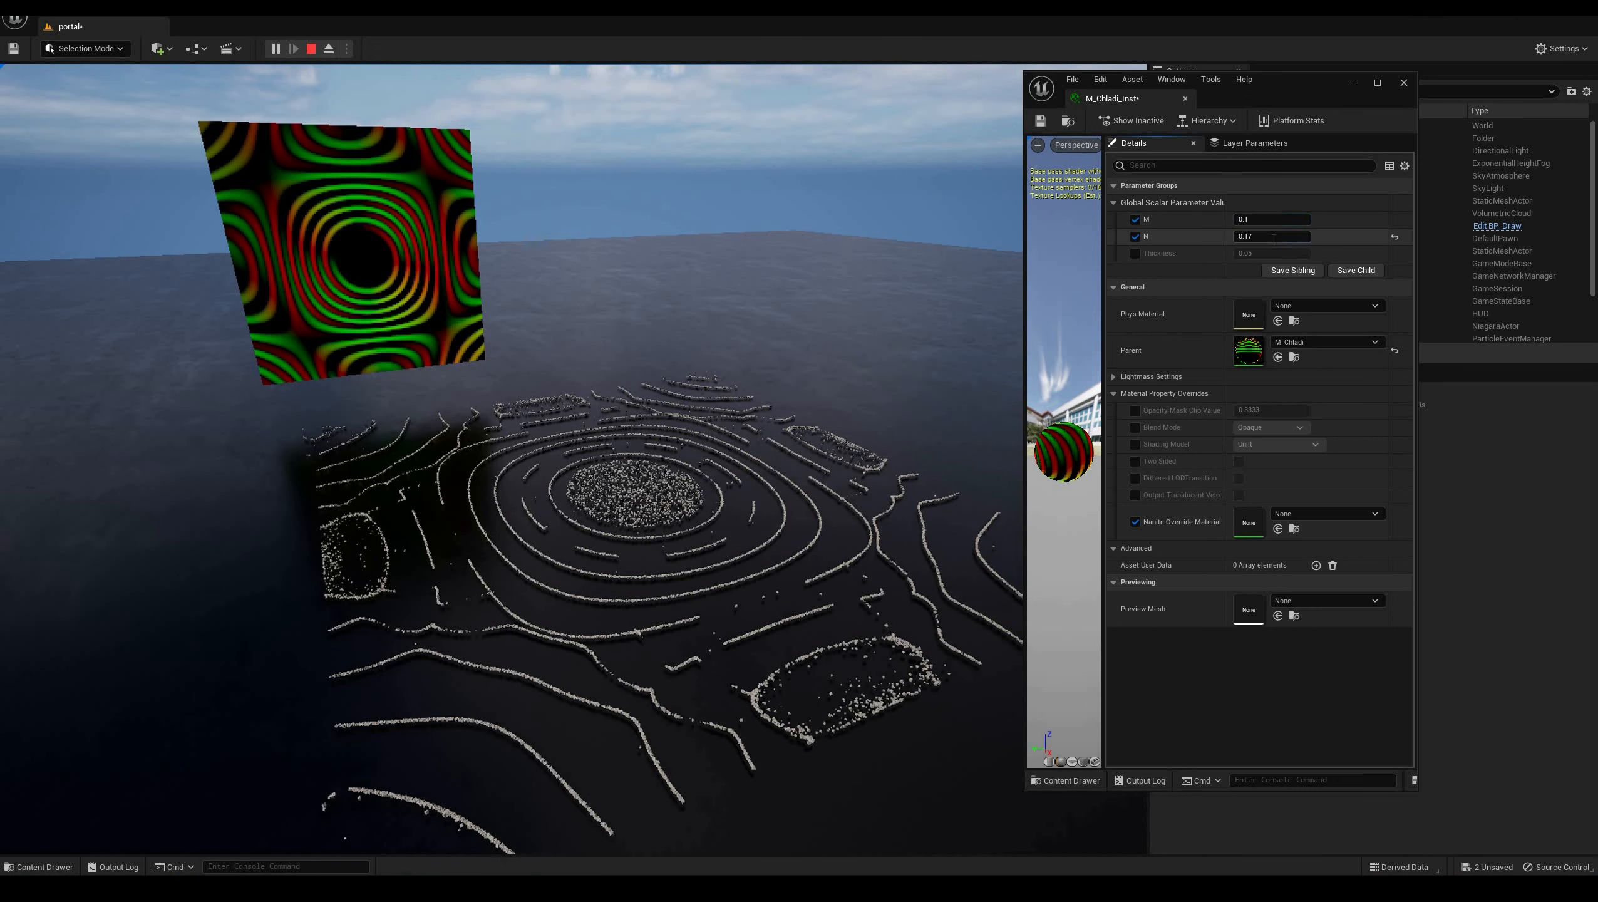
key(Return)
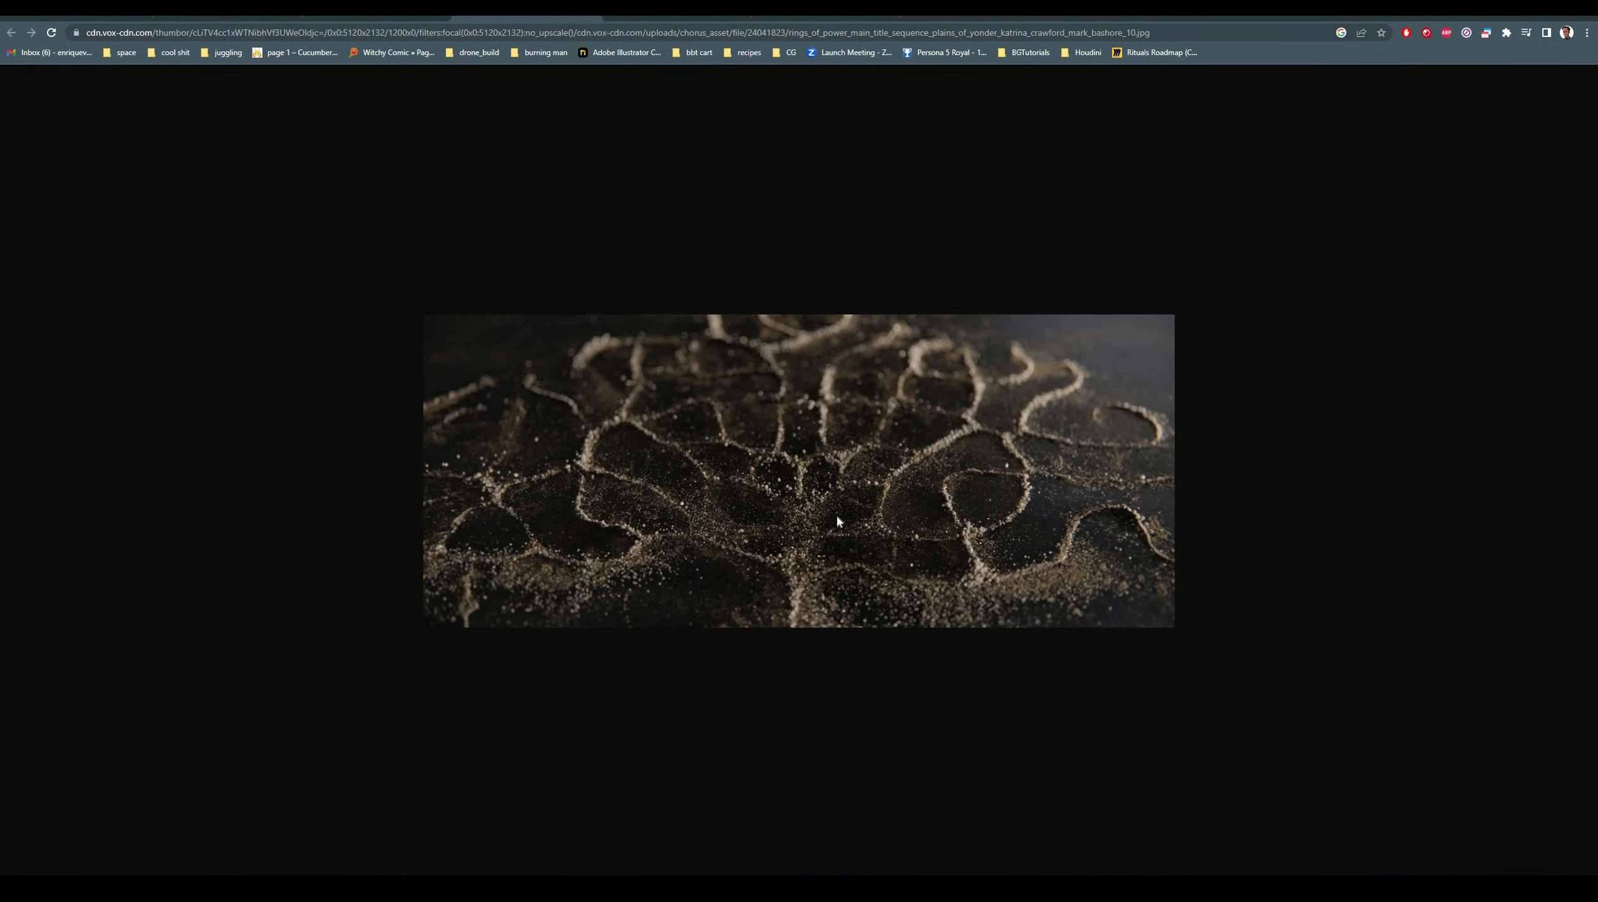
Look through the Rings of Power title-sequence reference images in the browser and return to the Wikipedia article on Ernst Chladni
key(ctrl+Tab)
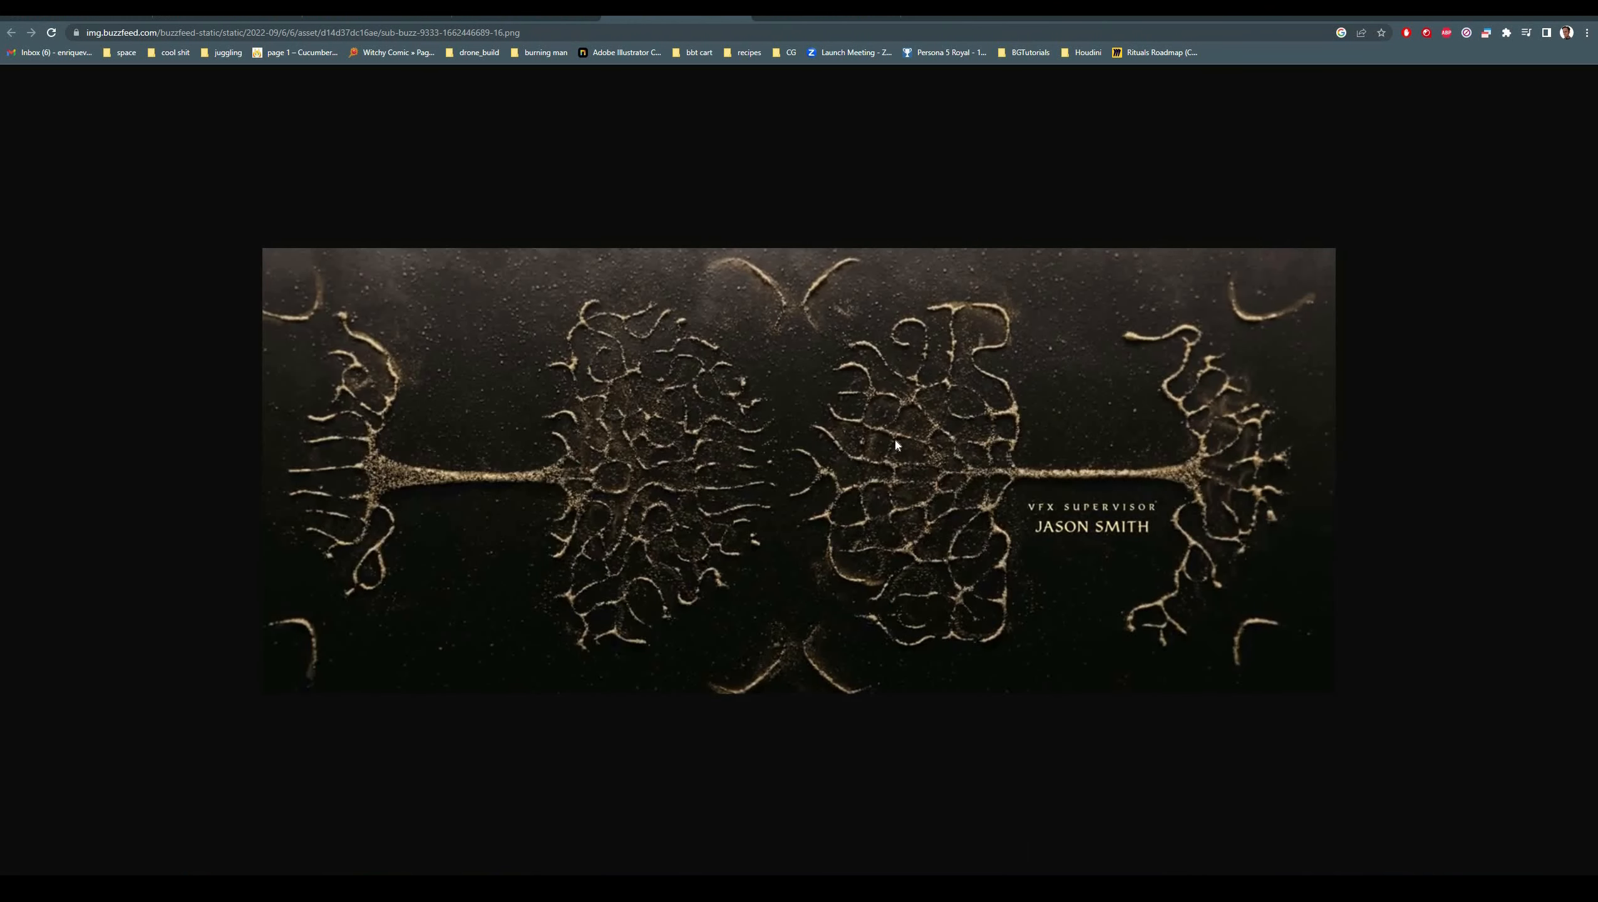
key(ctrl+Tab)
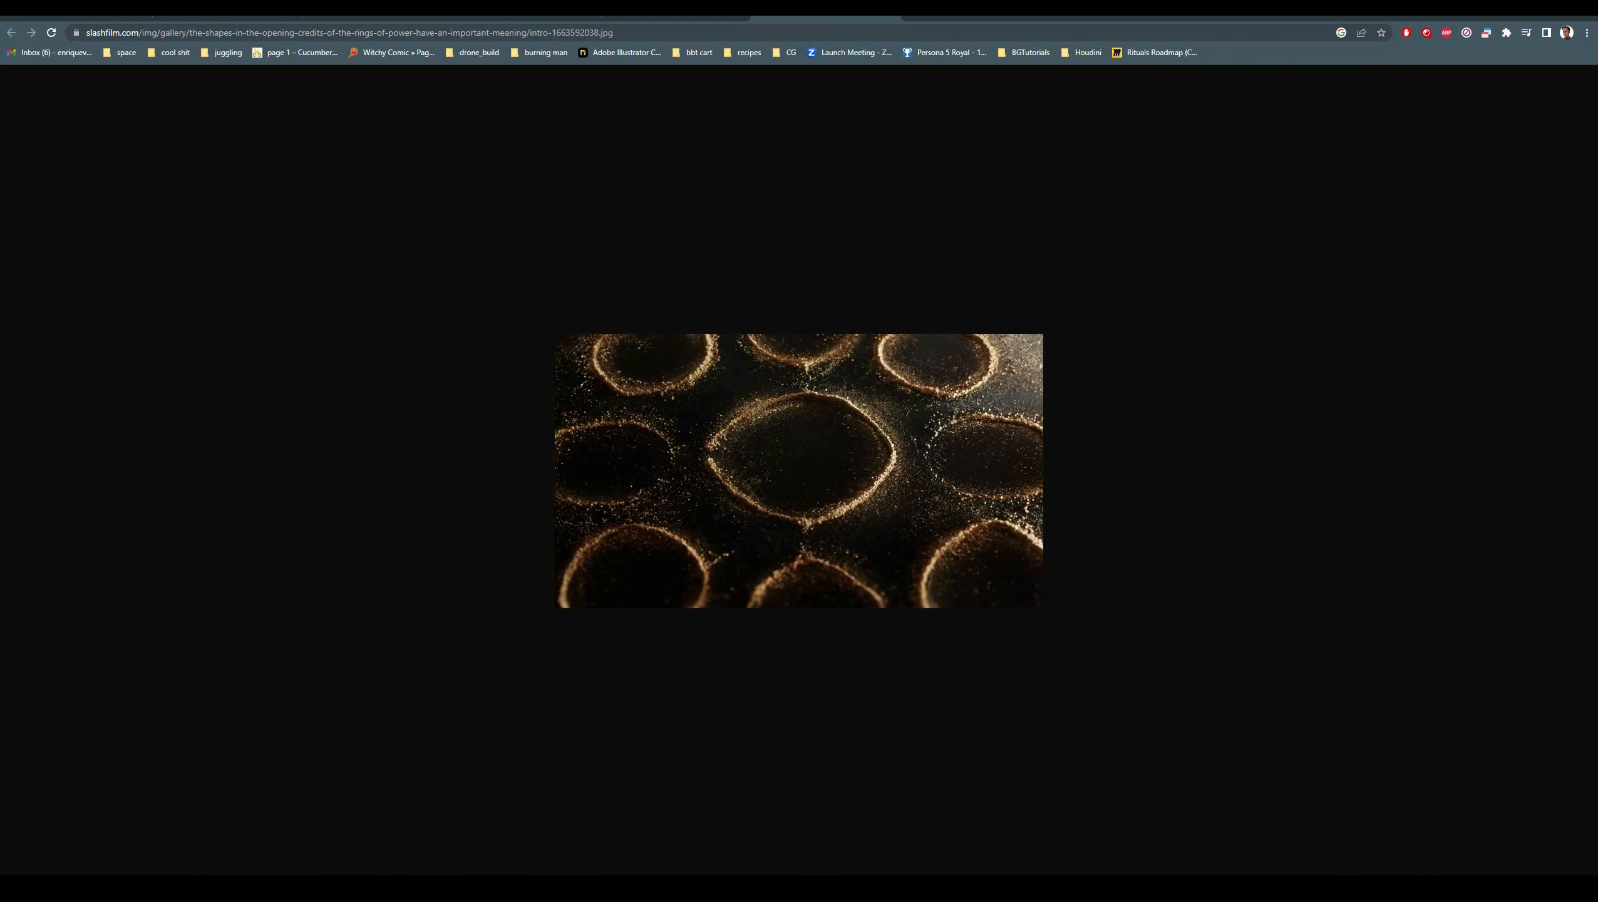
key(ctrl+shift+Tab)
key(ctrl+shift+Tab)
key(ctrl+shift+Tab)
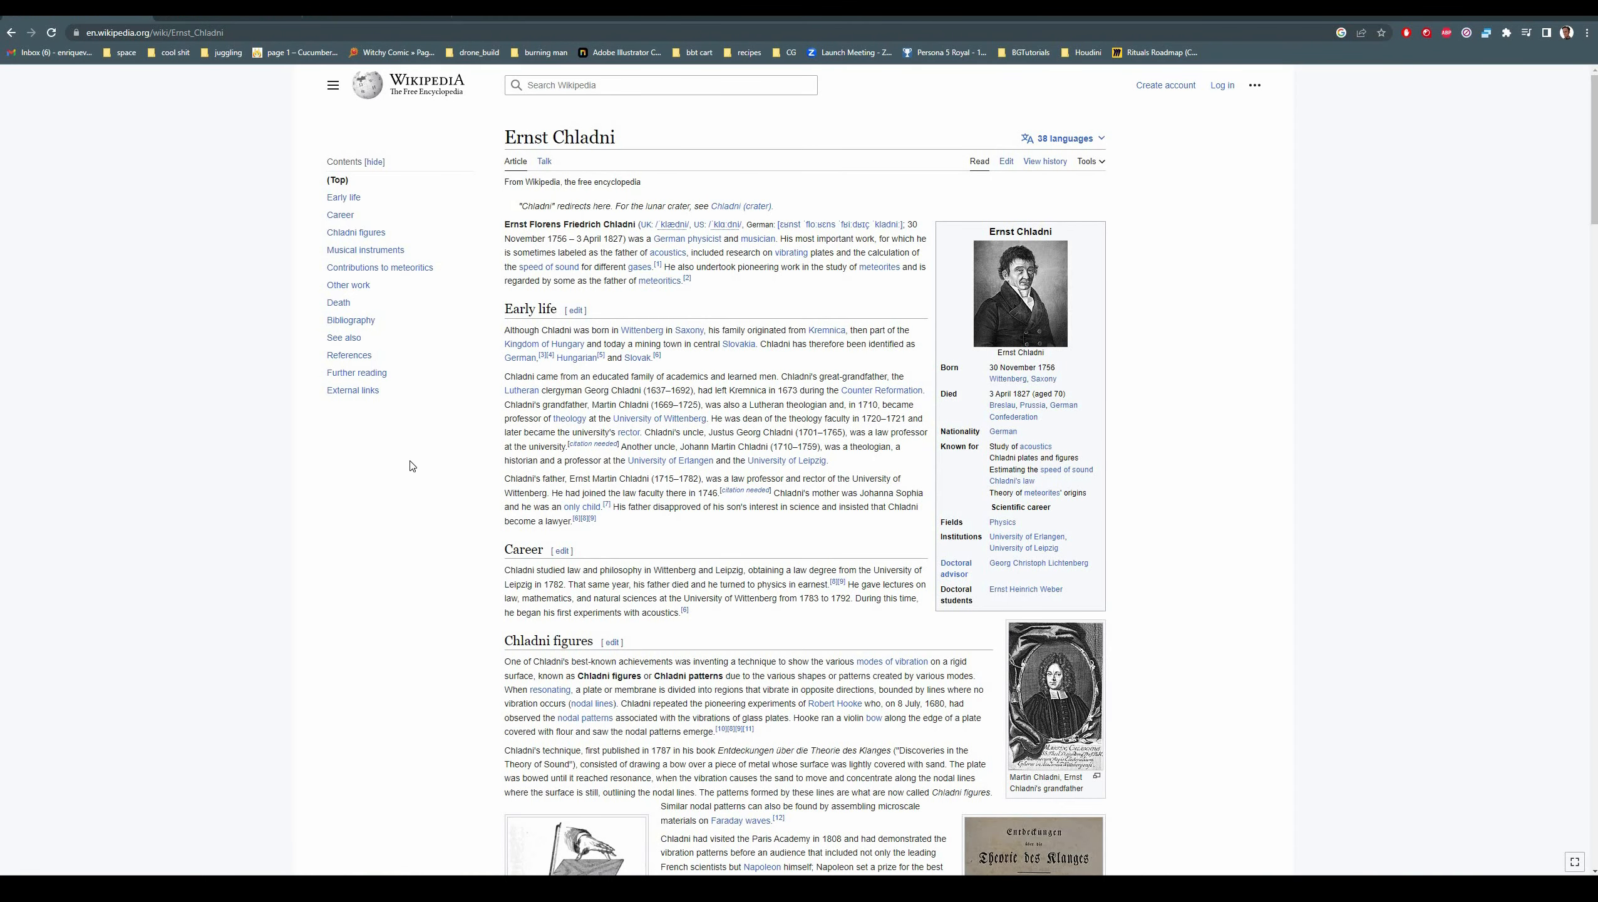
Examine the Chladni figures section of the Wikipedia article, including the enlarged photos of the vibrating plates
scroll(411, 466, down, 6)
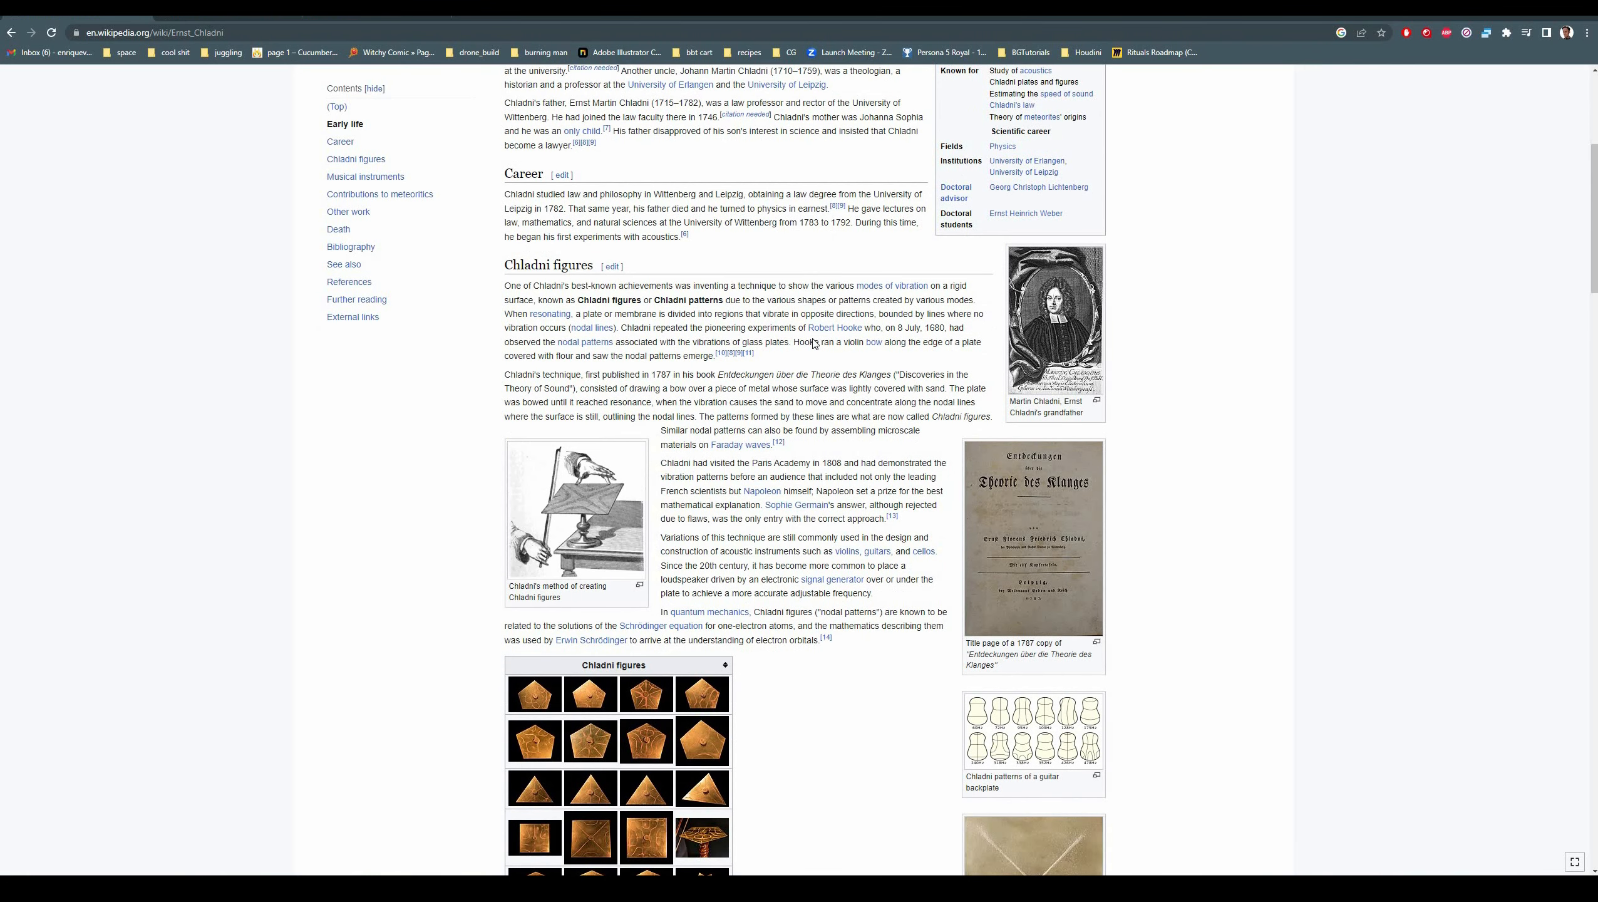
scroll(814, 343, down, 3)
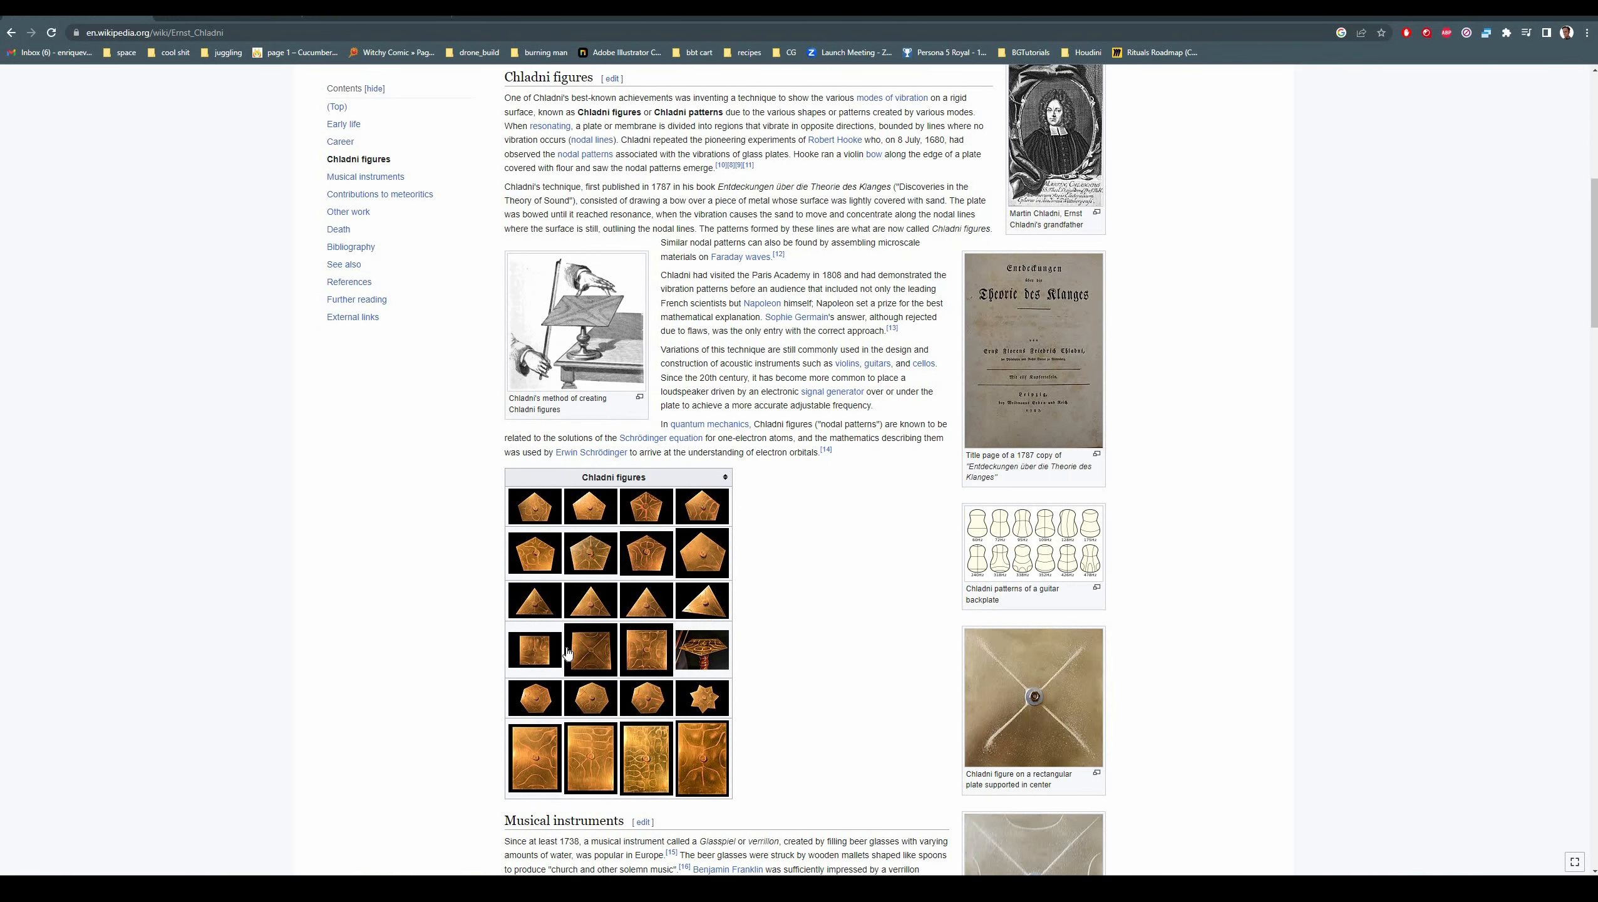
click(567, 652)
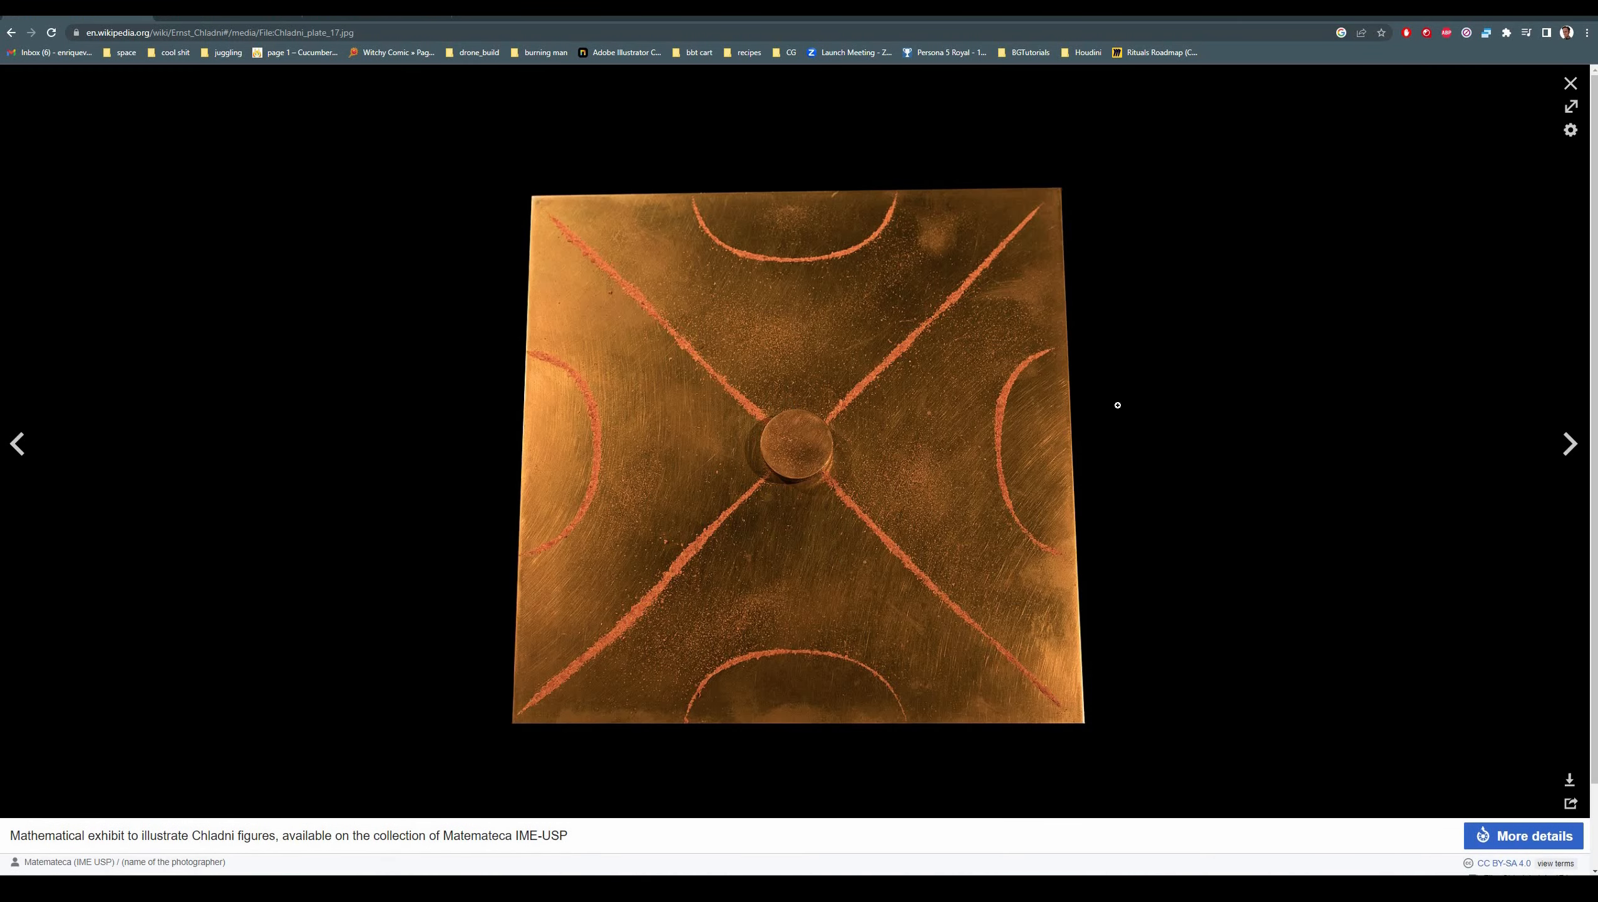
click(1572, 446)
click(1573, 446)
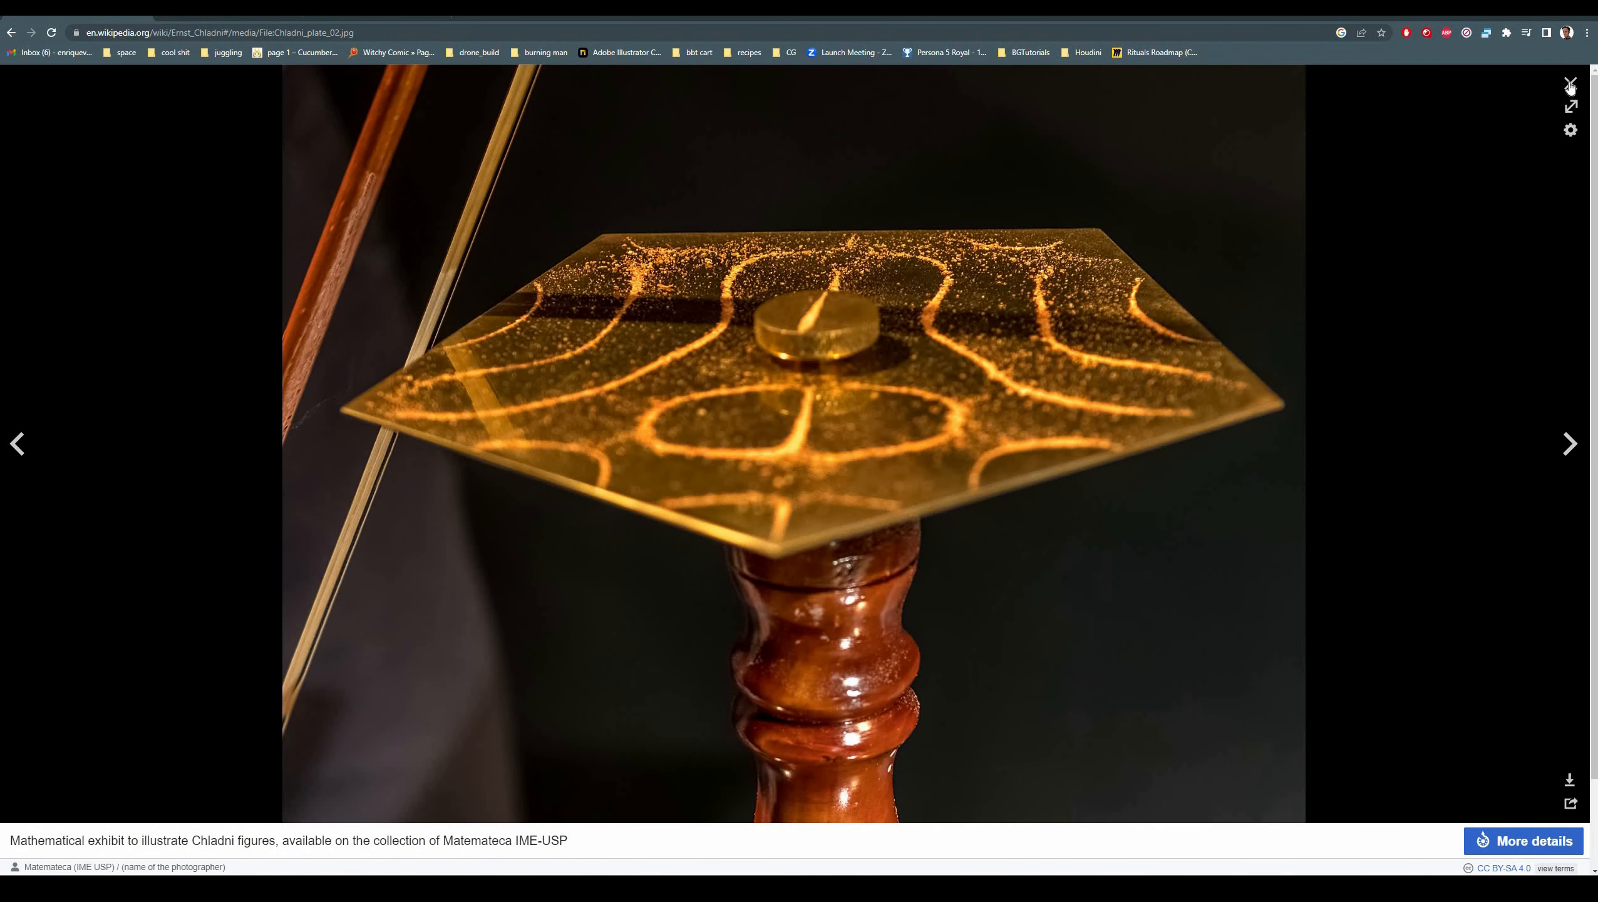
key(Escape)
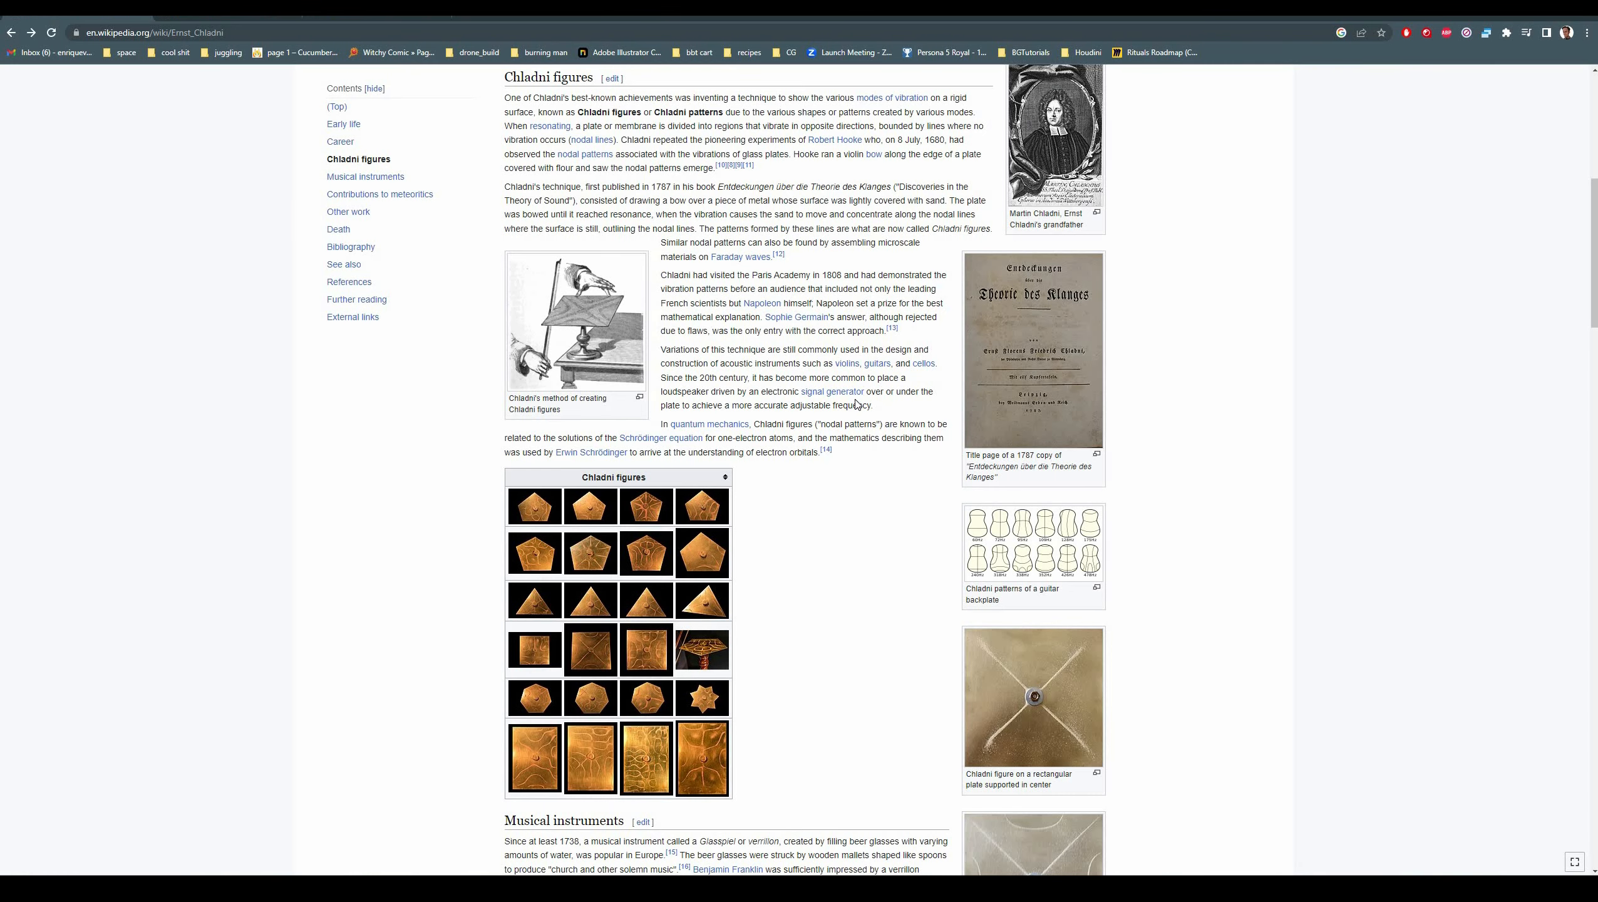
scroll(856, 404, down, 4)
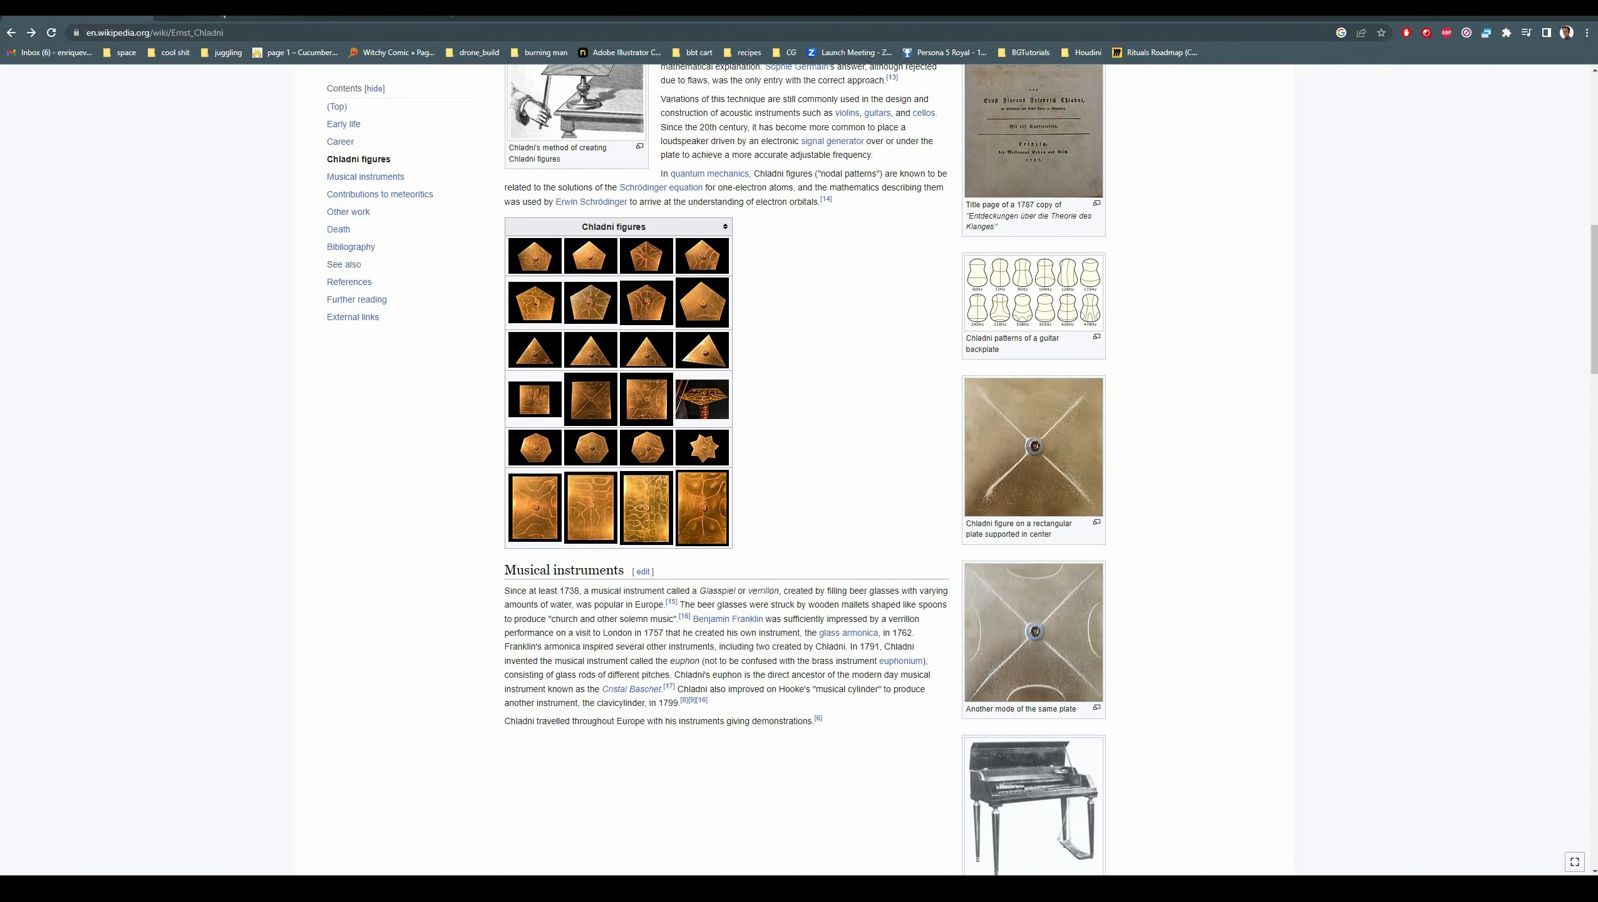
Examine the abstract and the rectangular plate equations in the ResearchGate paper on modal analysis of Chladni plates
click(218, 17)
scroll(680, 486, up, 15)
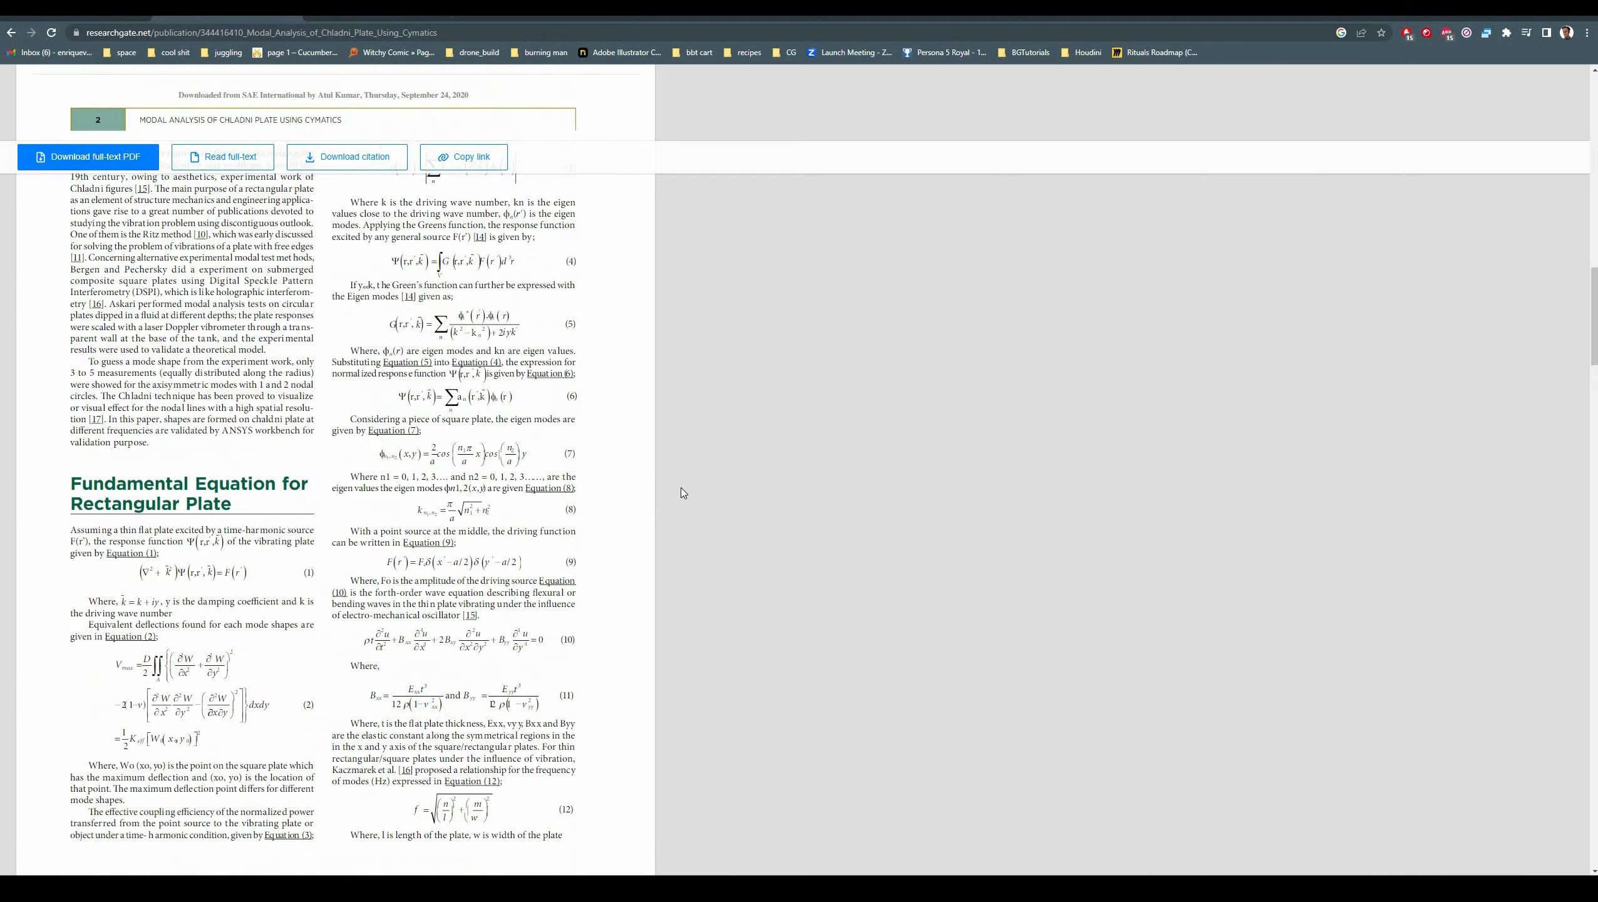
scroll(680, 493, up, 6)
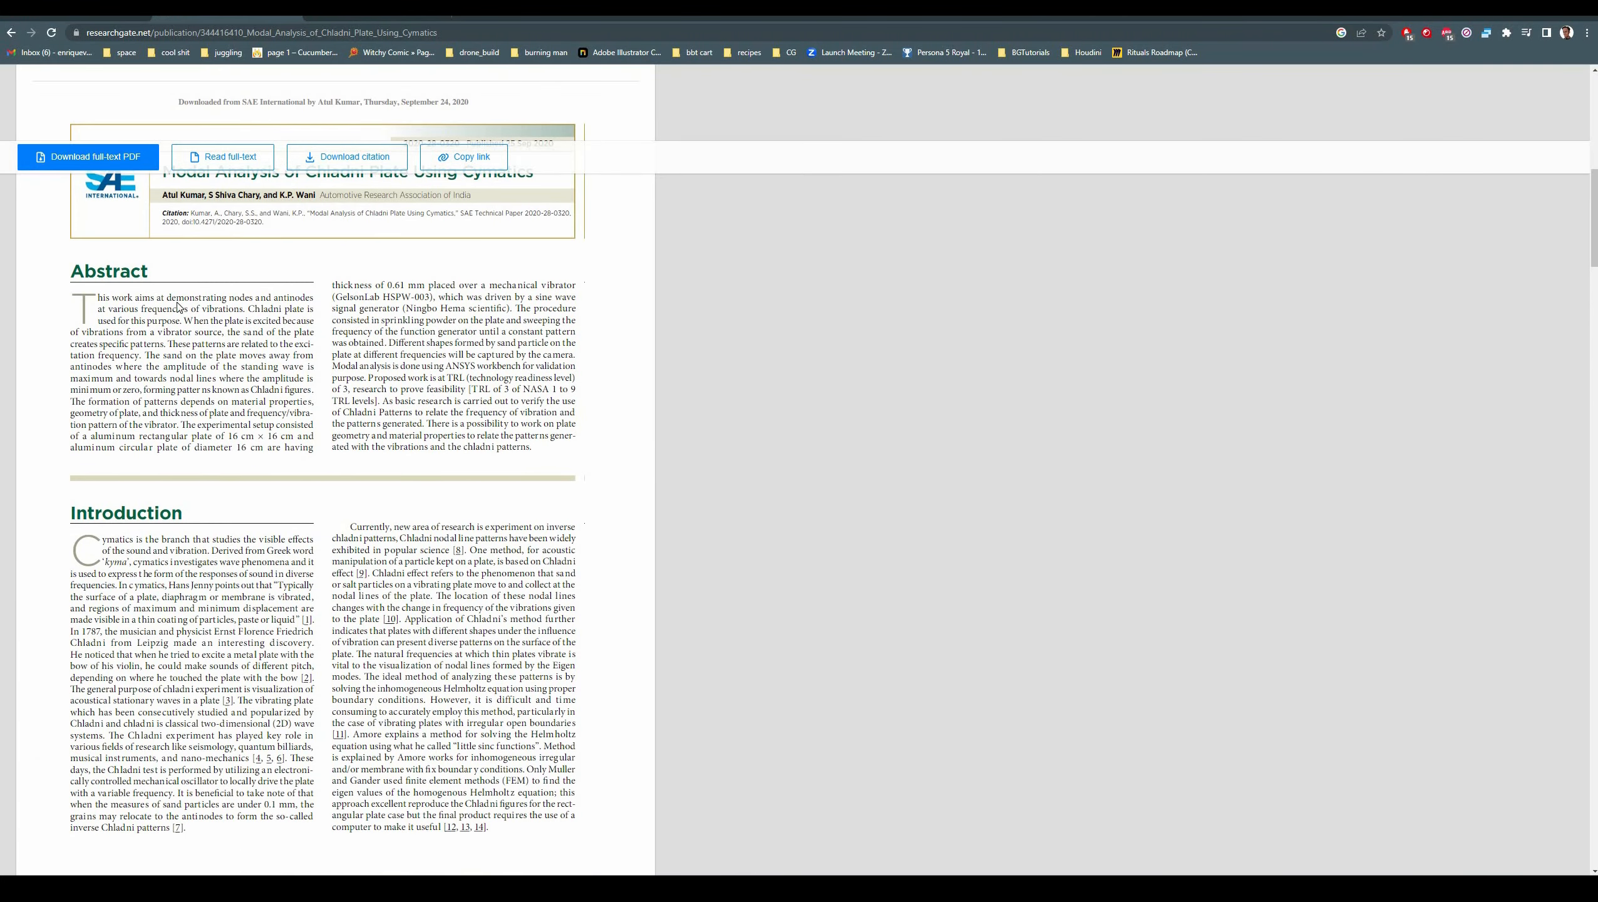
scroll(389, 491, down, 10)
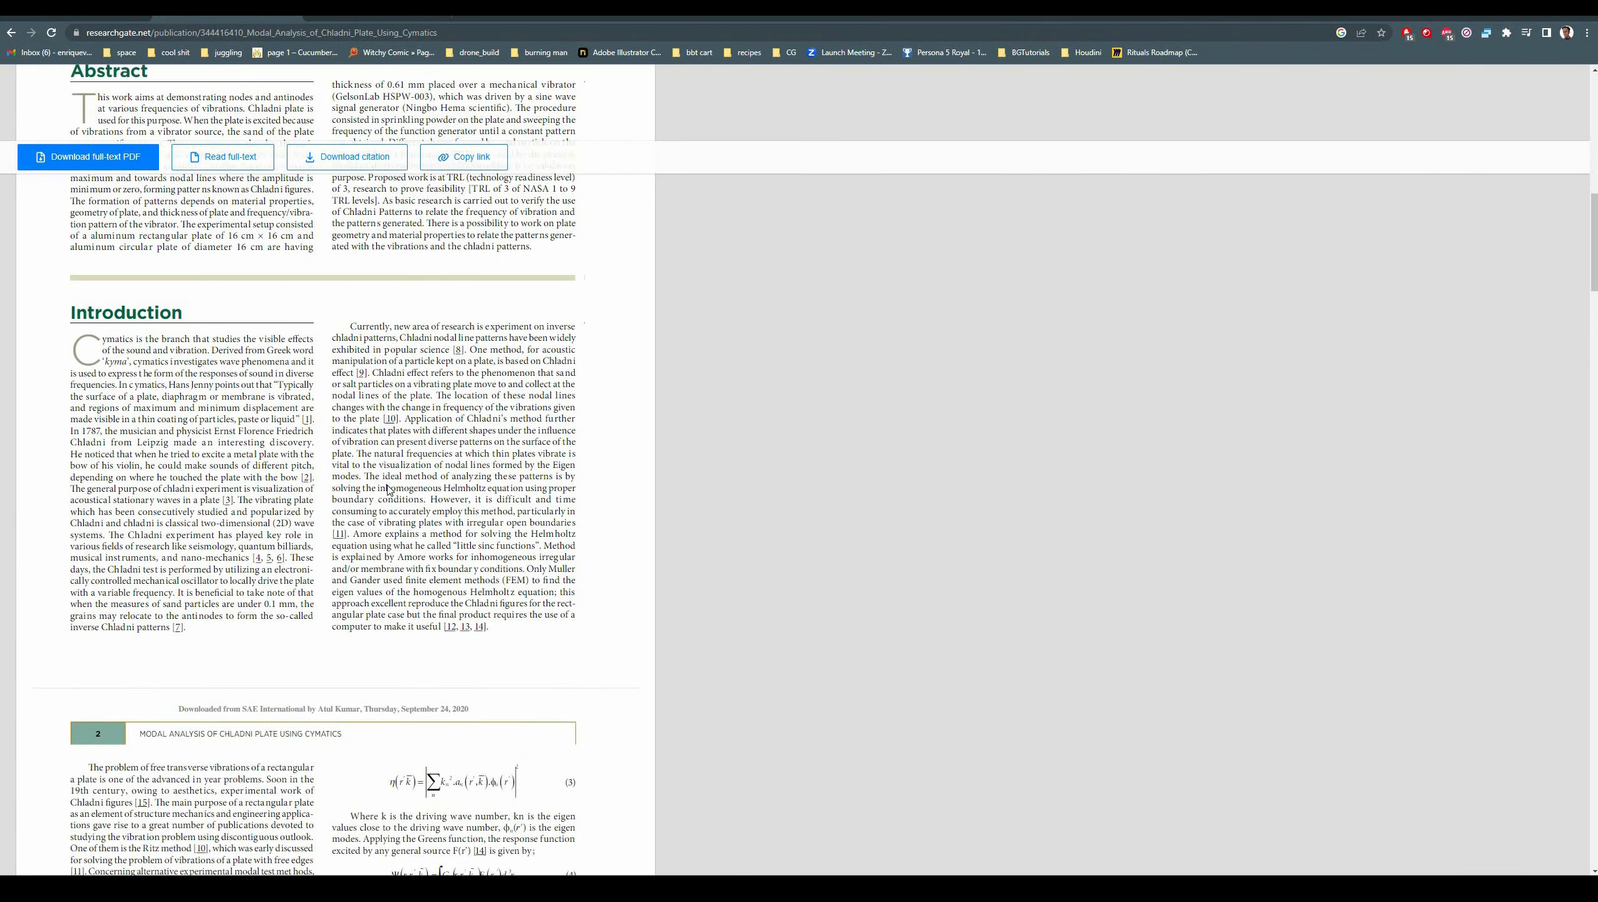
scroll(389, 498, down, 6)
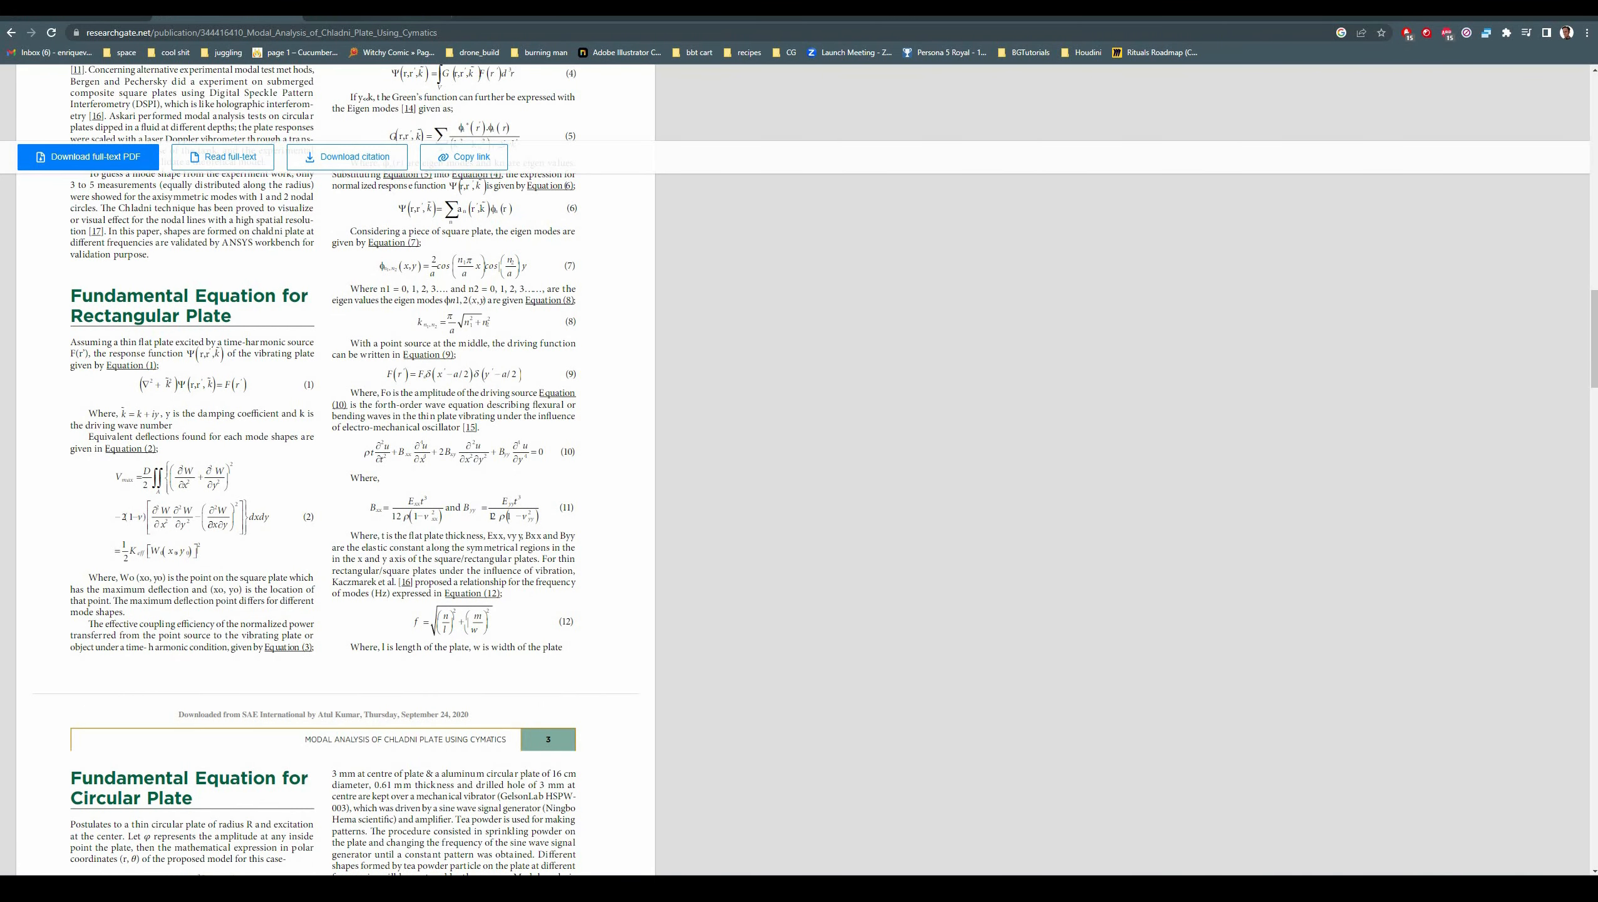
Play part of the YouTube video about recreating the Rings of Power with a vibrating square, pause it and return to the paper
key(ctrl+Tab)
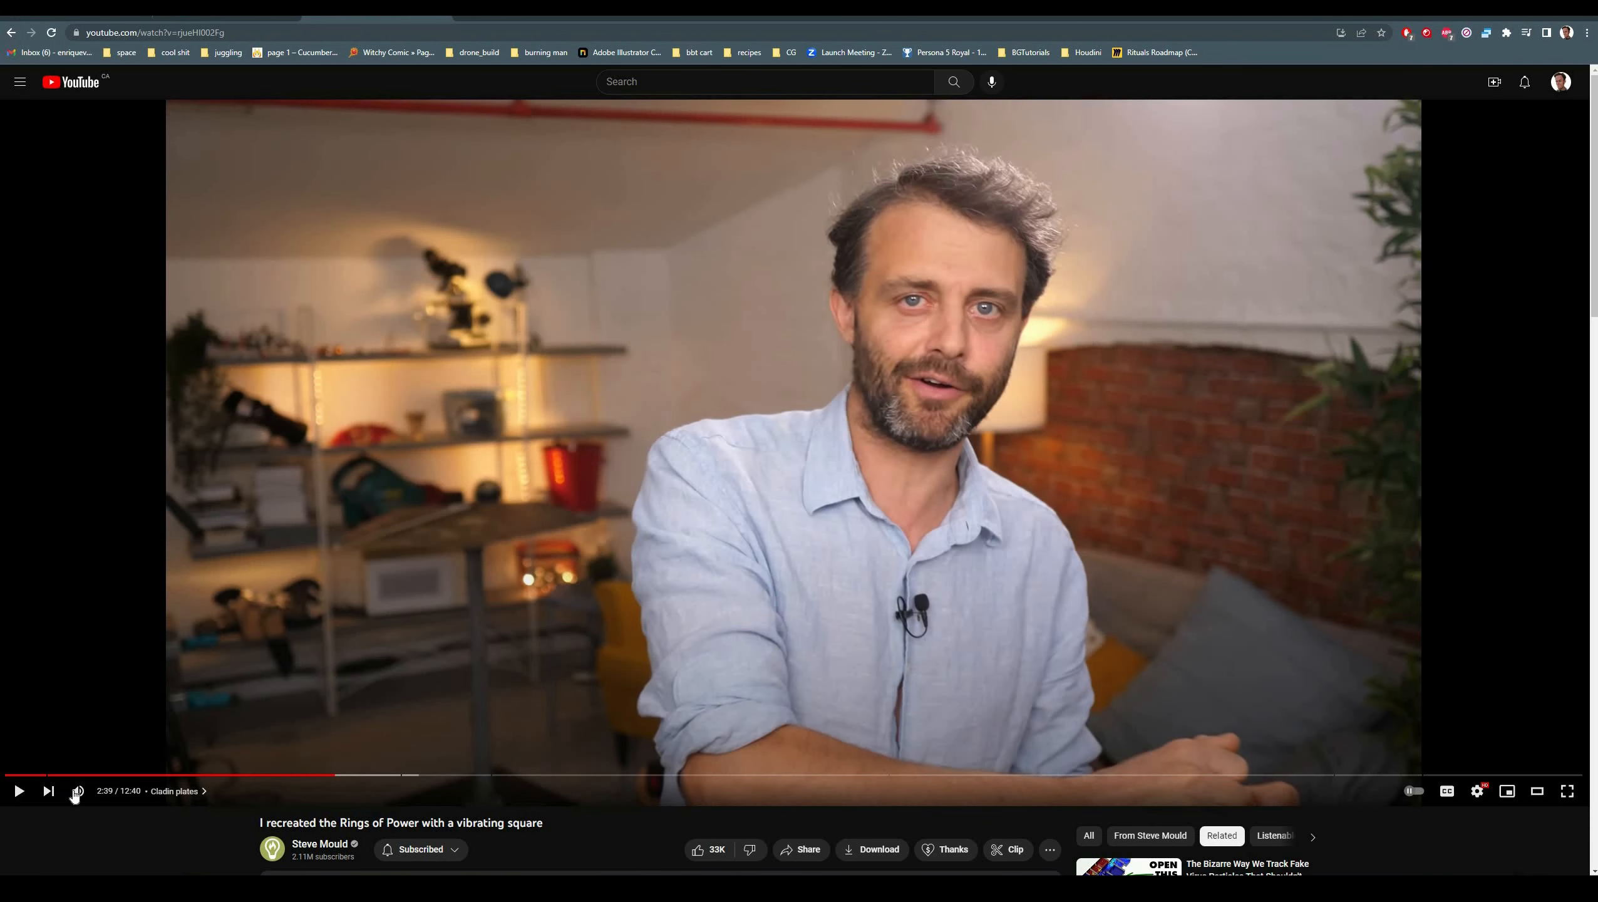
key(k)
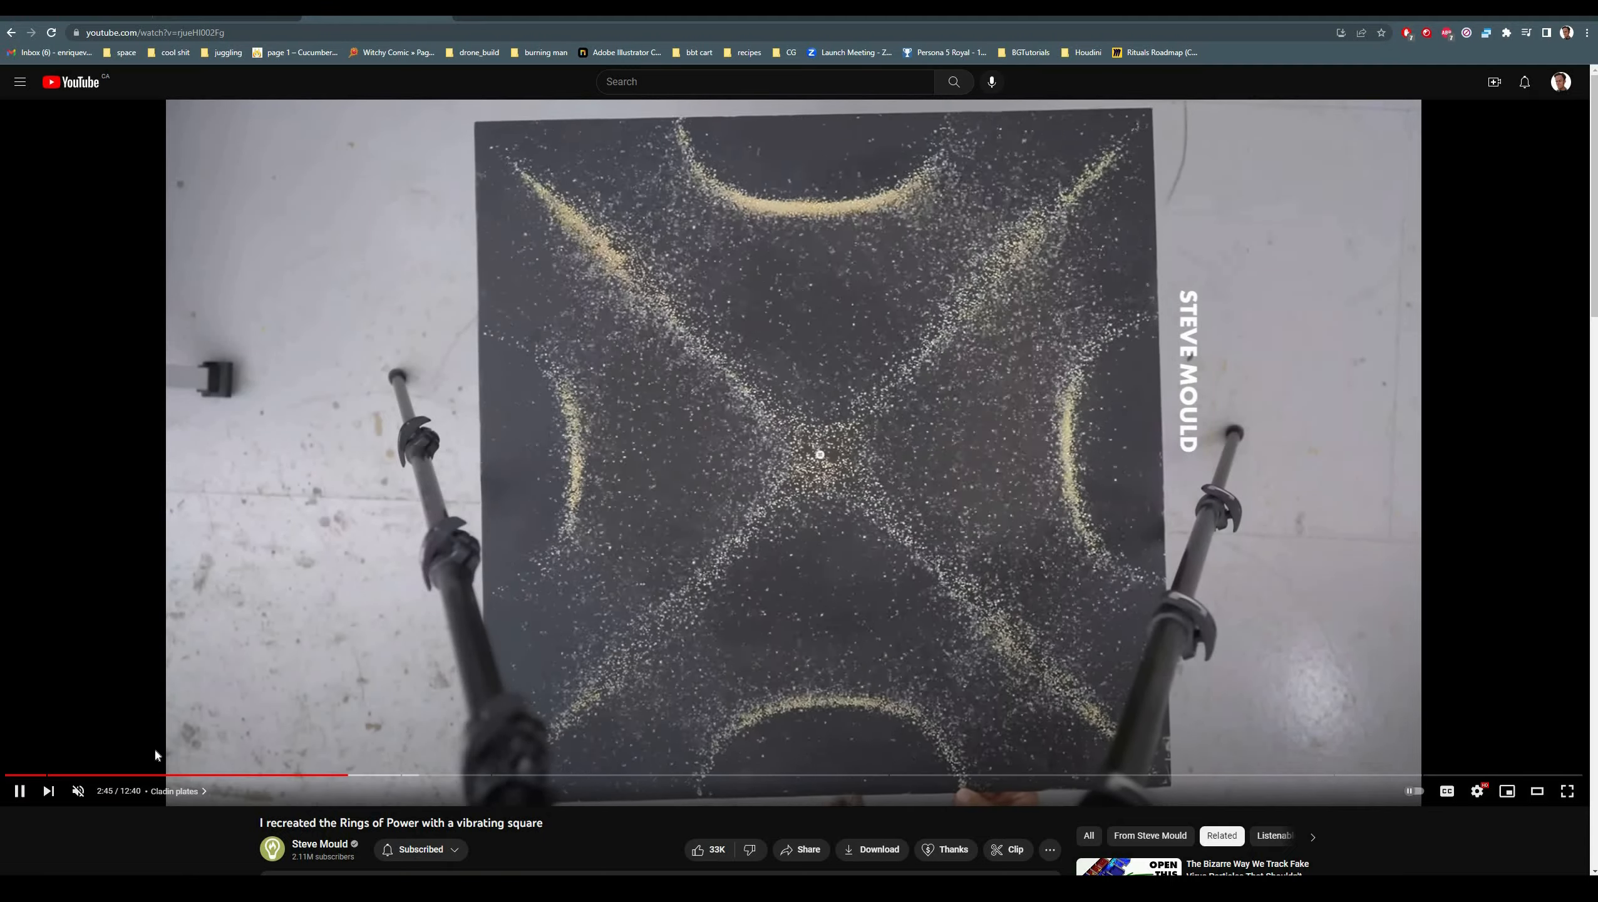
click(17, 792)
click(257, 12)
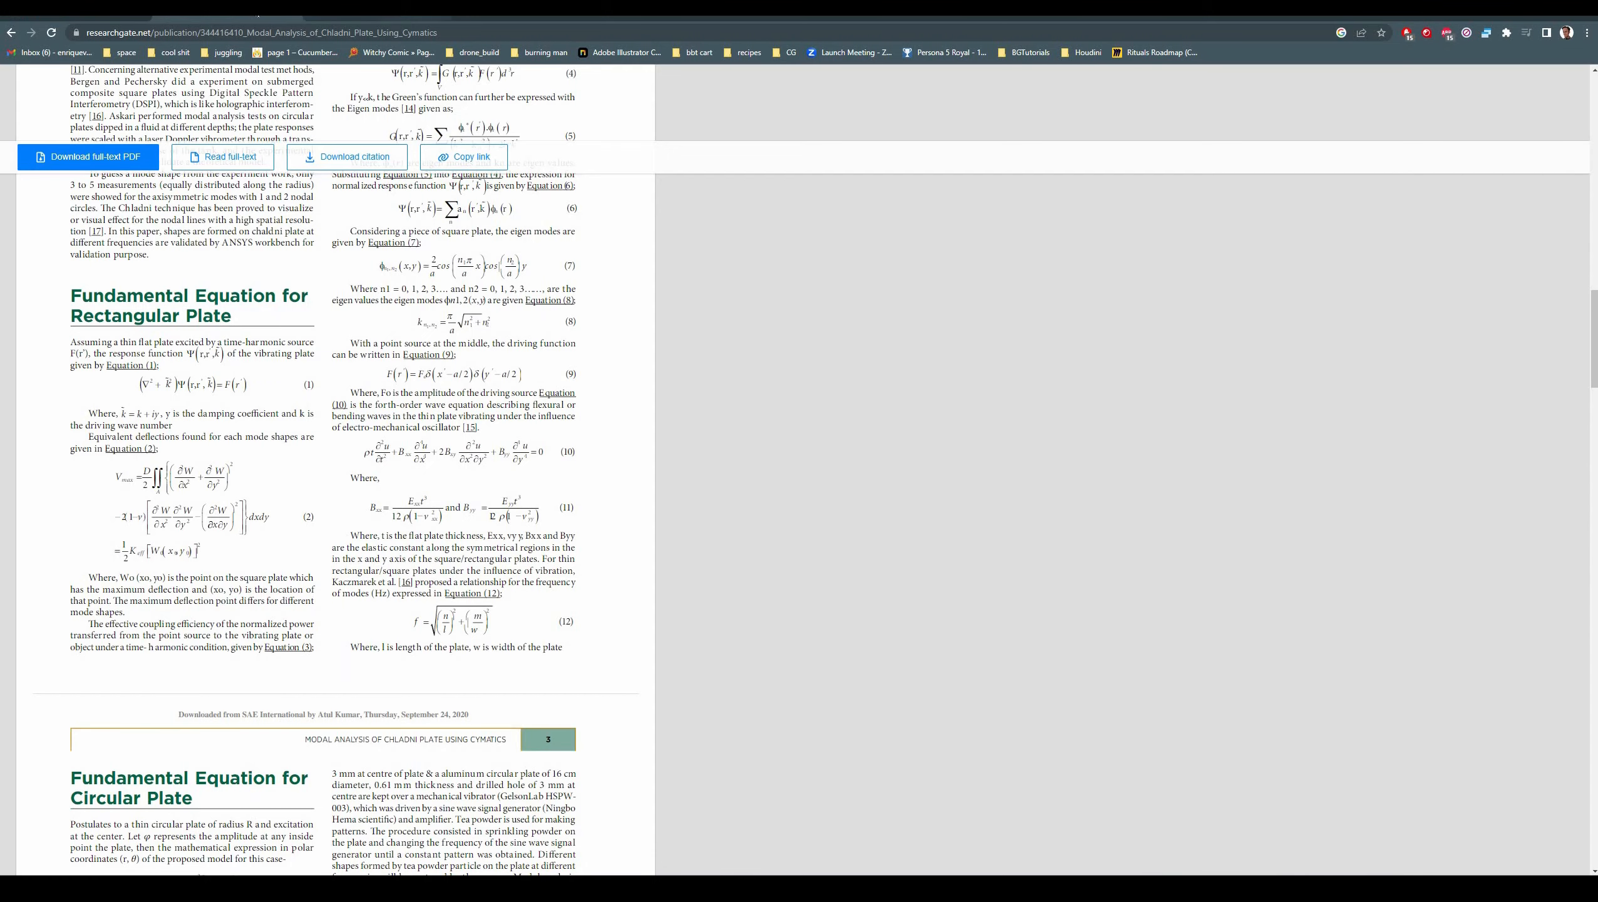
click(110, 15)
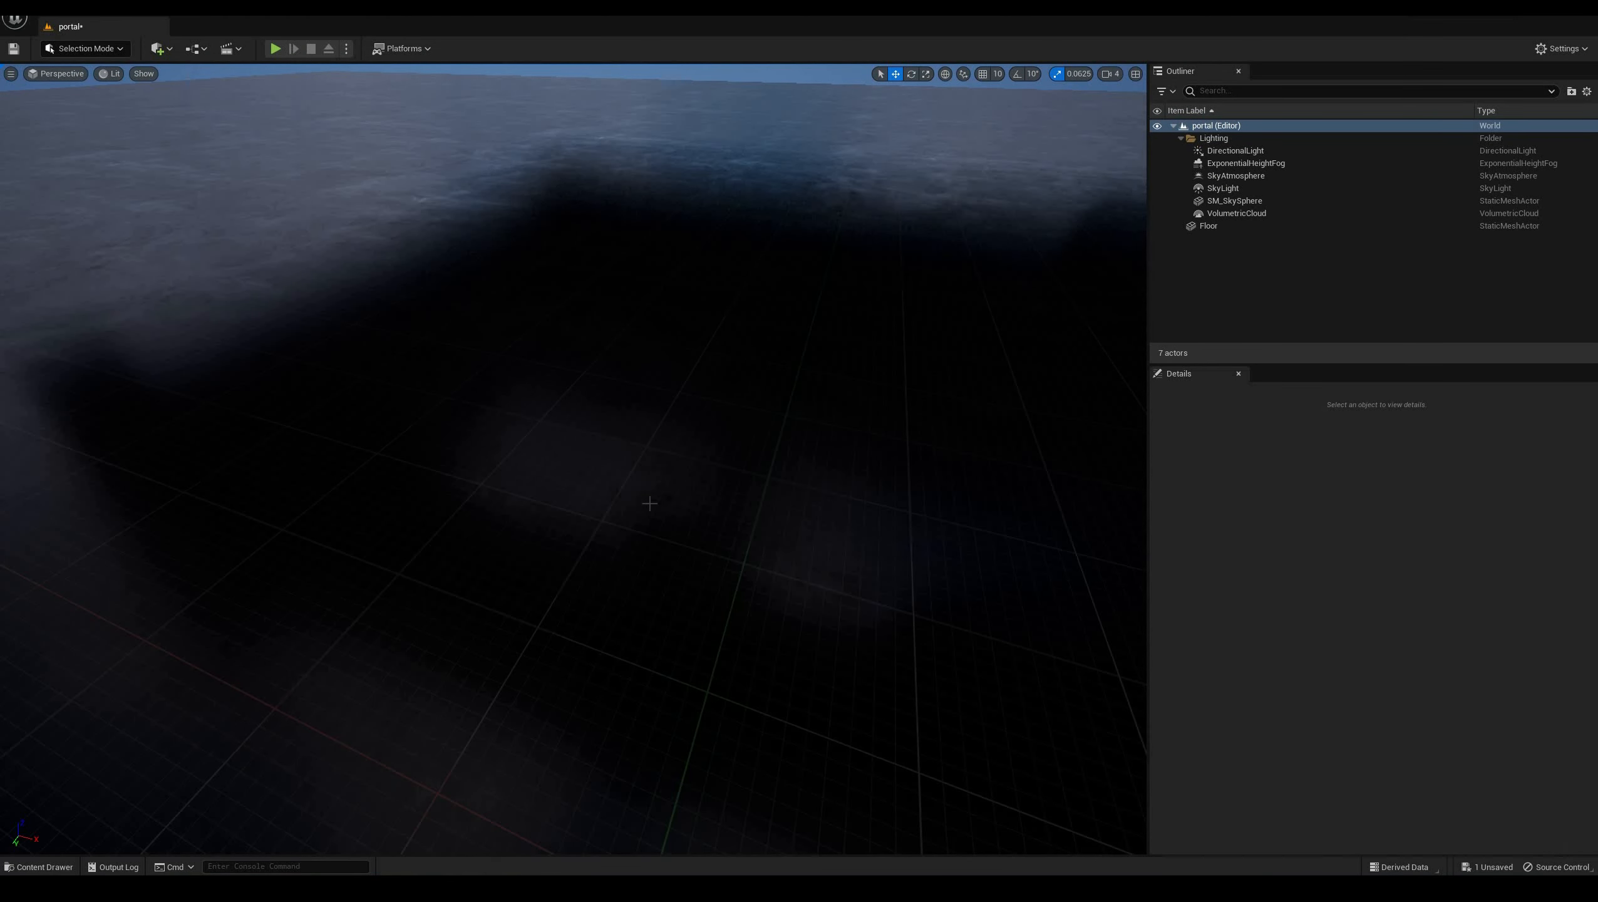
In Unreal Editor, create a material named M_Chladni_tutorial in the chladni/Tutorial folder and open it in a maximized material editor
key(ctrl+space)
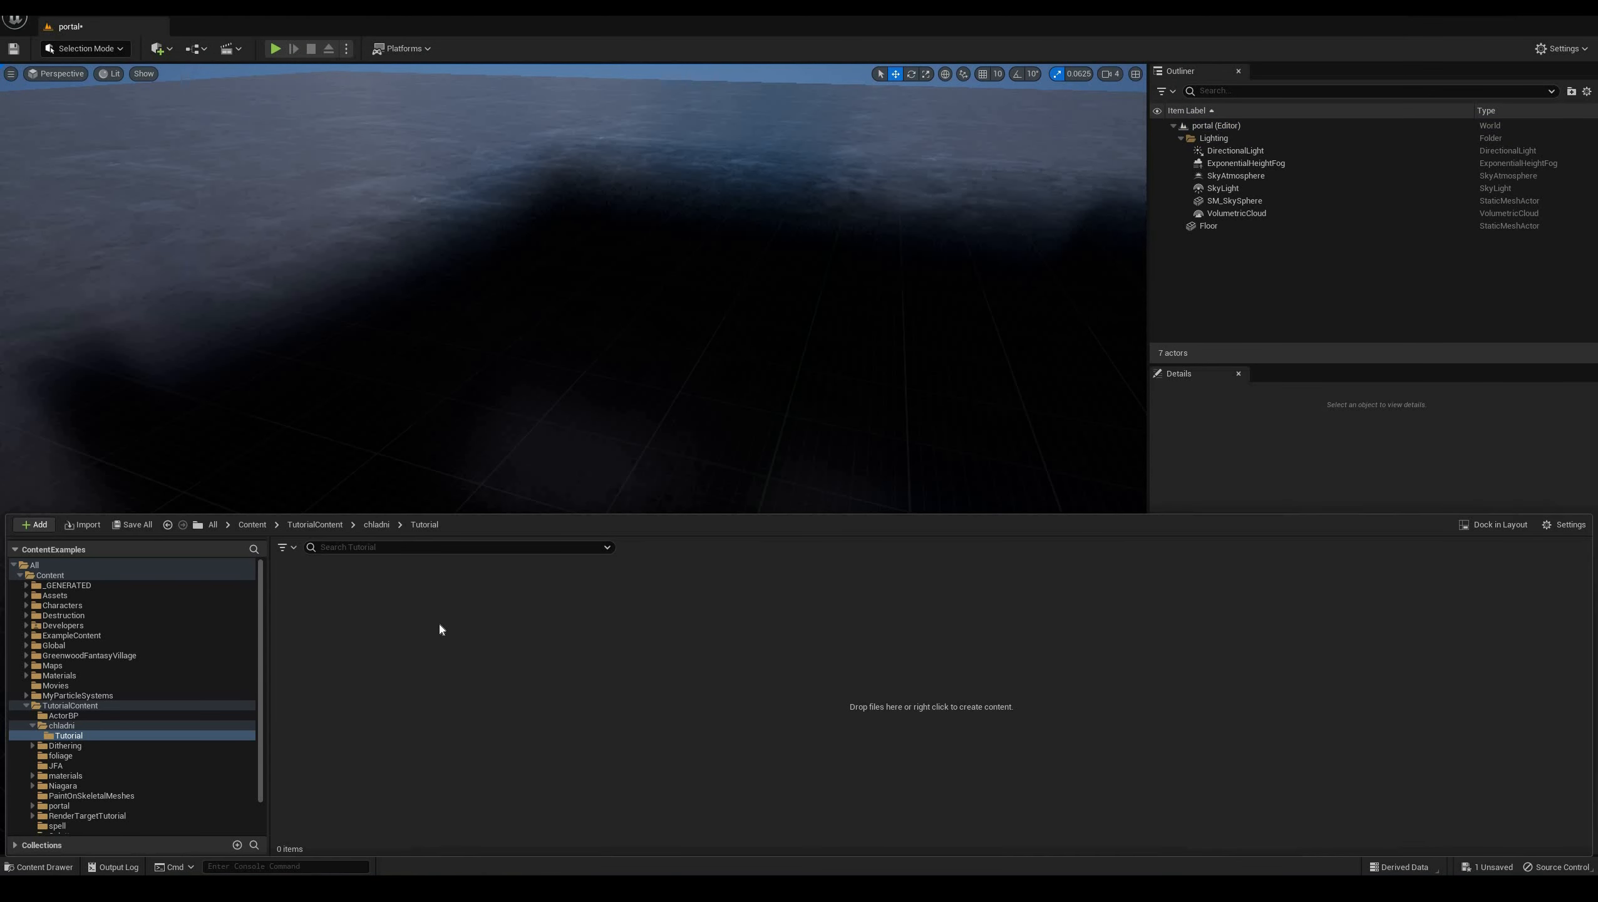
right_click(438, 627)
click(505, 330)
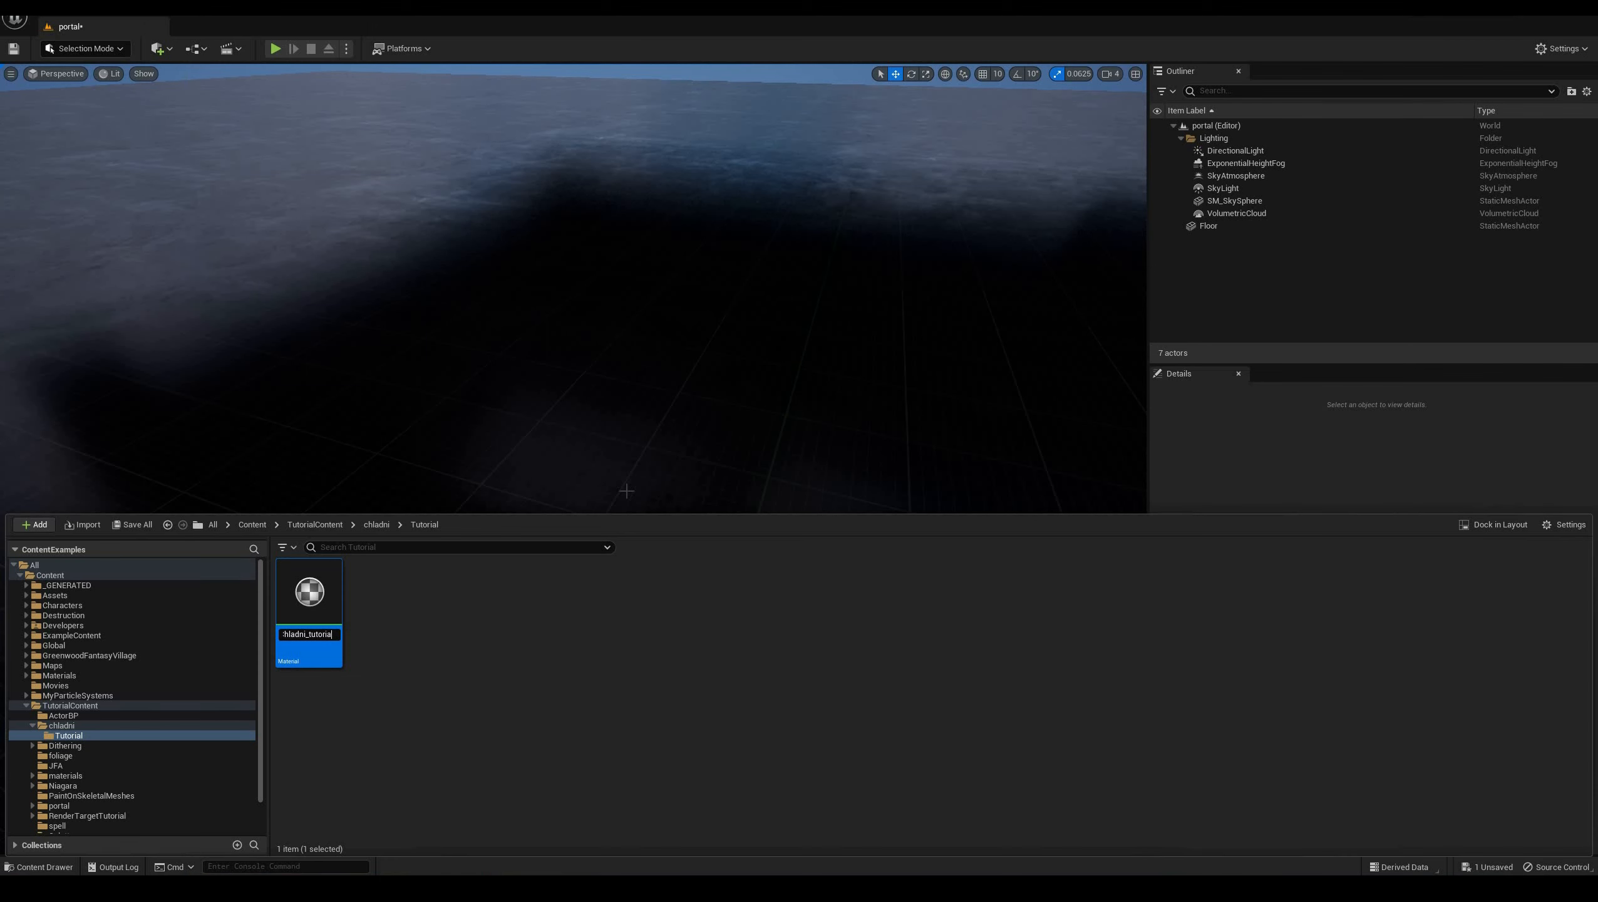
text(l)
key(Return)
click(792, 387)
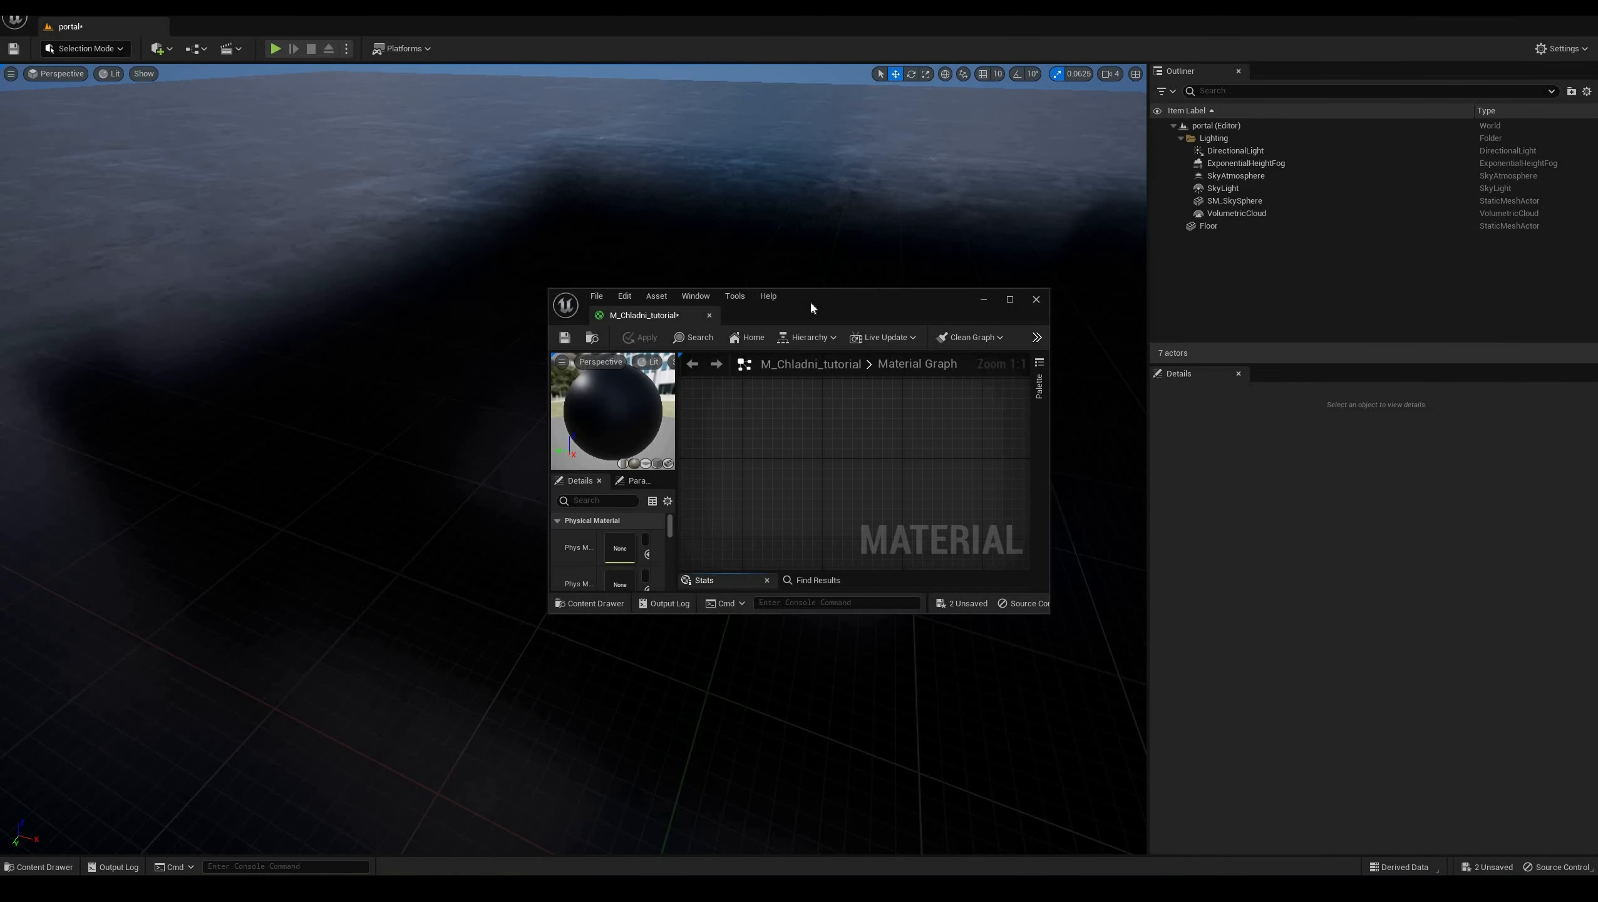
double_click(810, 300)
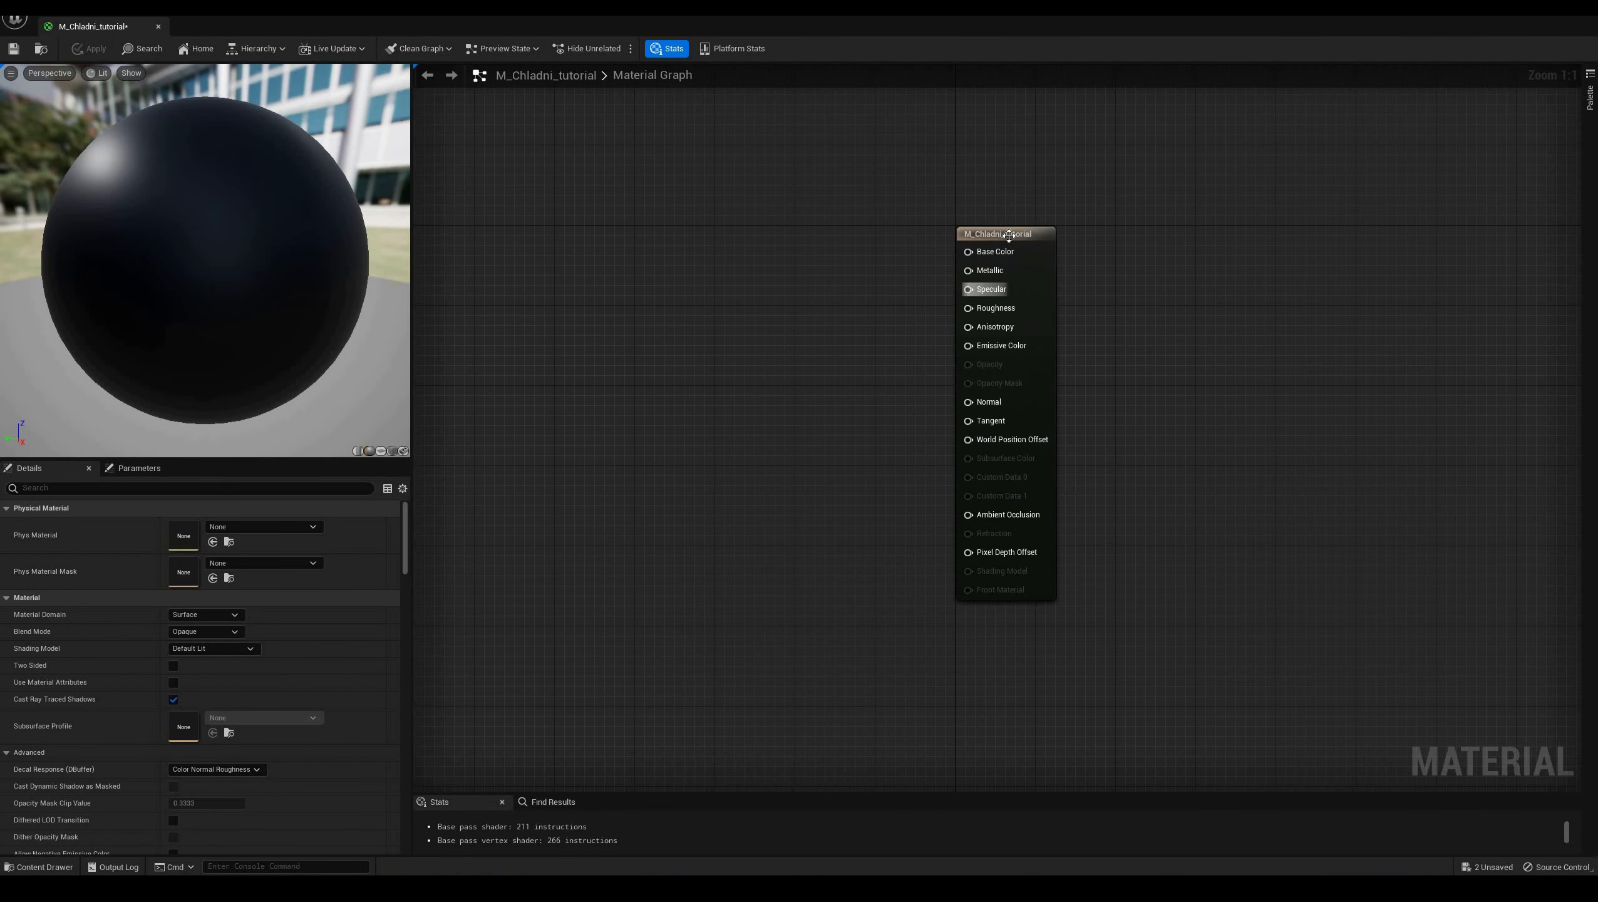
Set the material's shading model to Unlit and use a plane as its preview mesh
click(1005, 245)
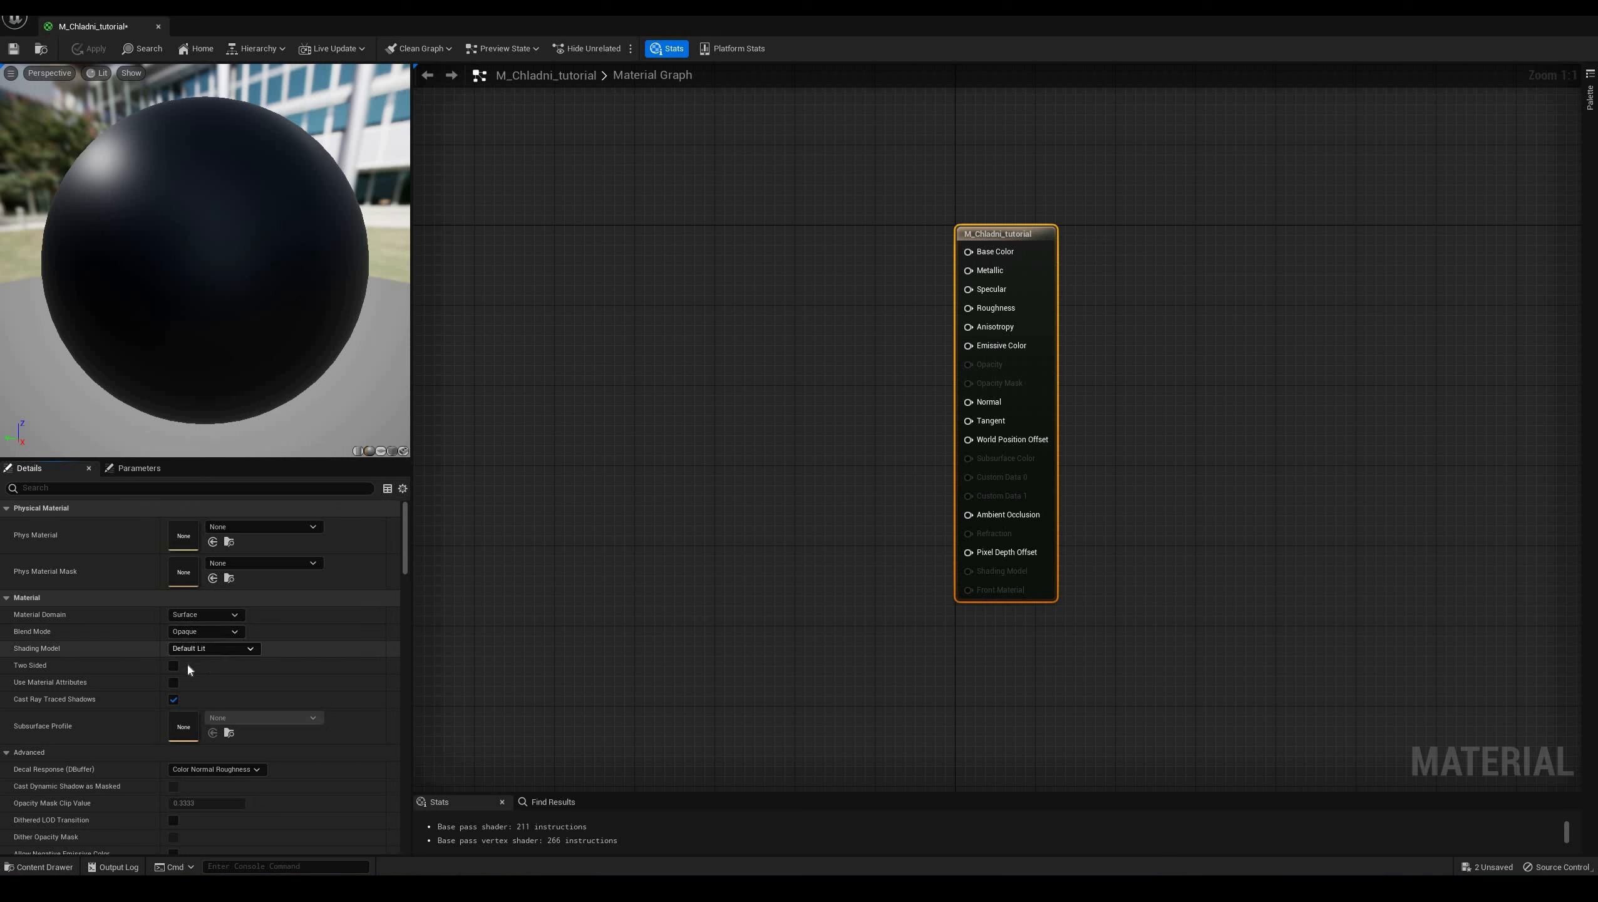
click(209, 649)
click(189, 660)
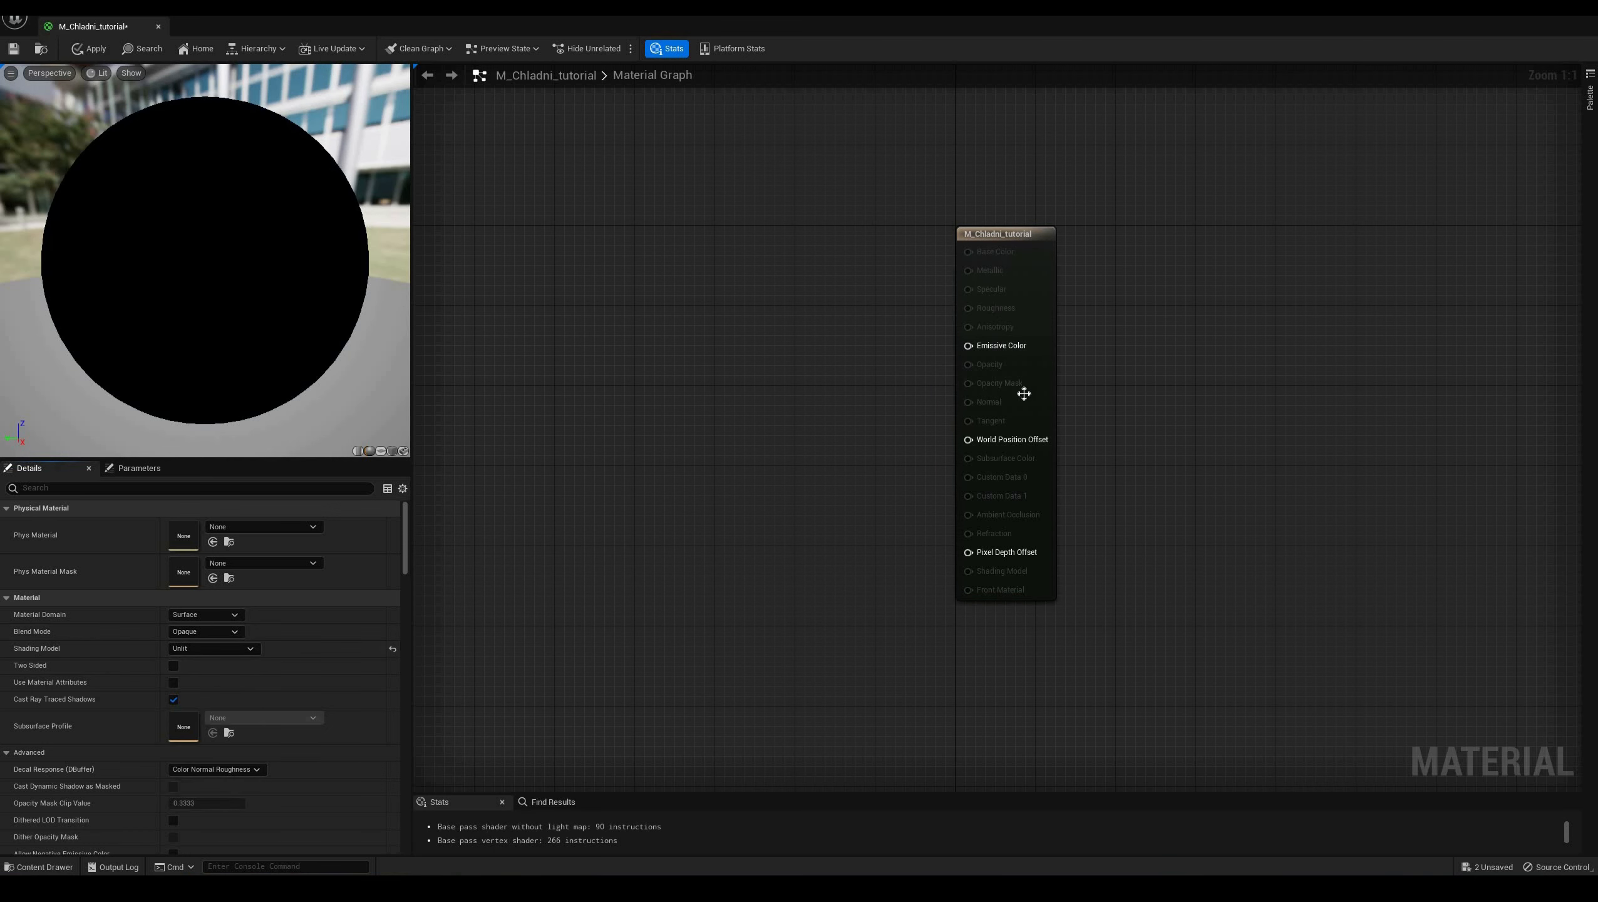
click(380, 451)
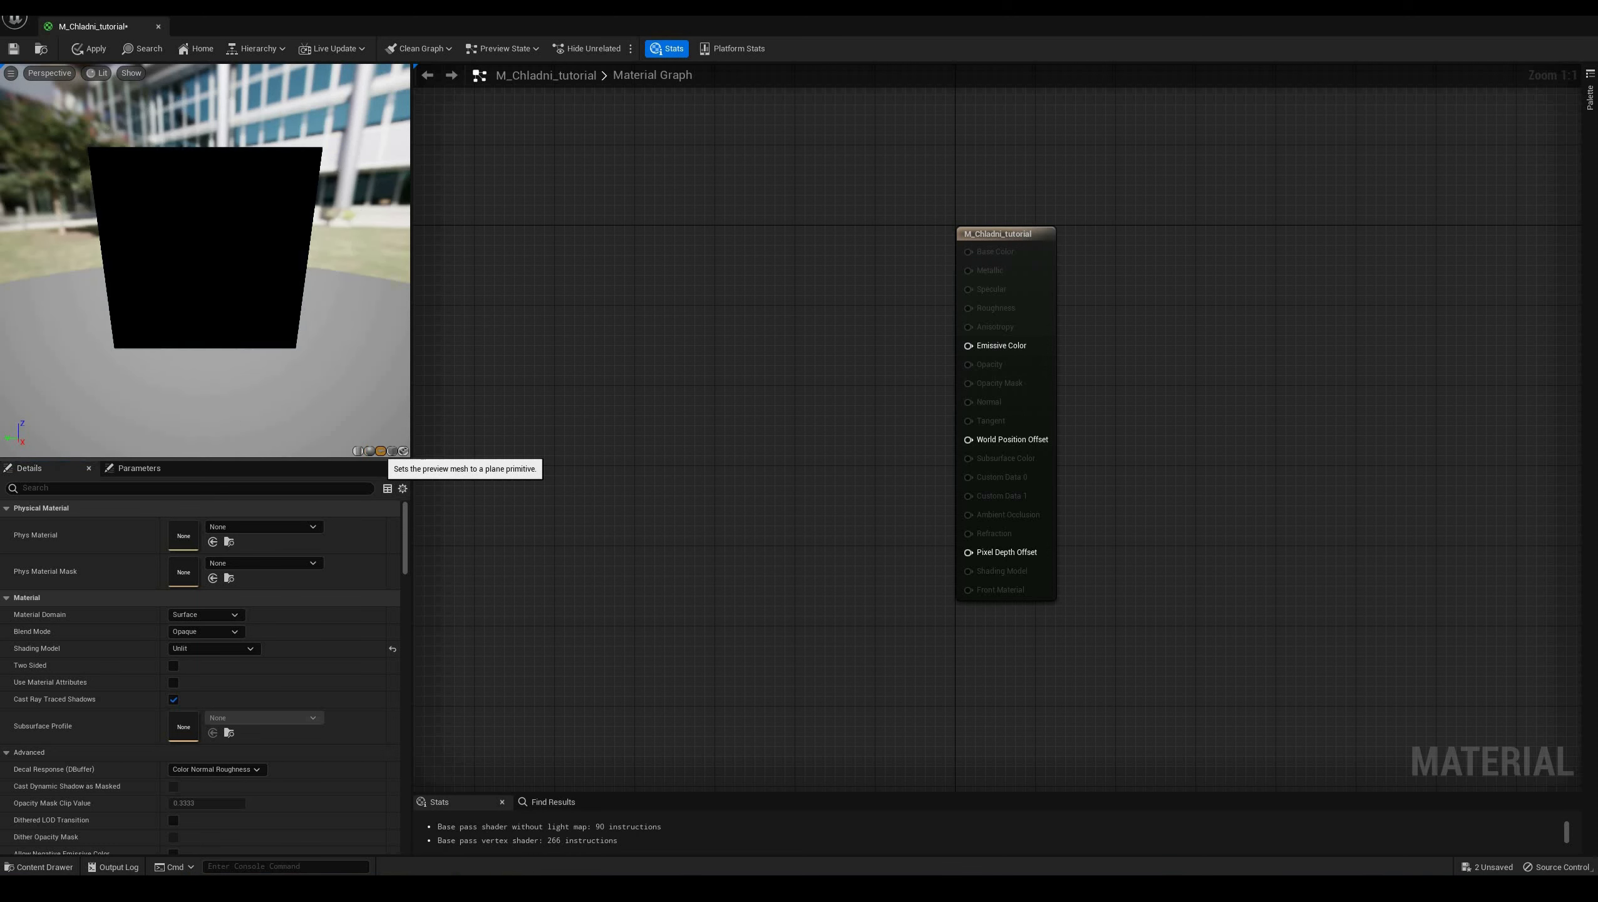
Add a TextureCoordinate node to the material graph, well ahead of the material output node
right_drag(602, 410, 738, 409)
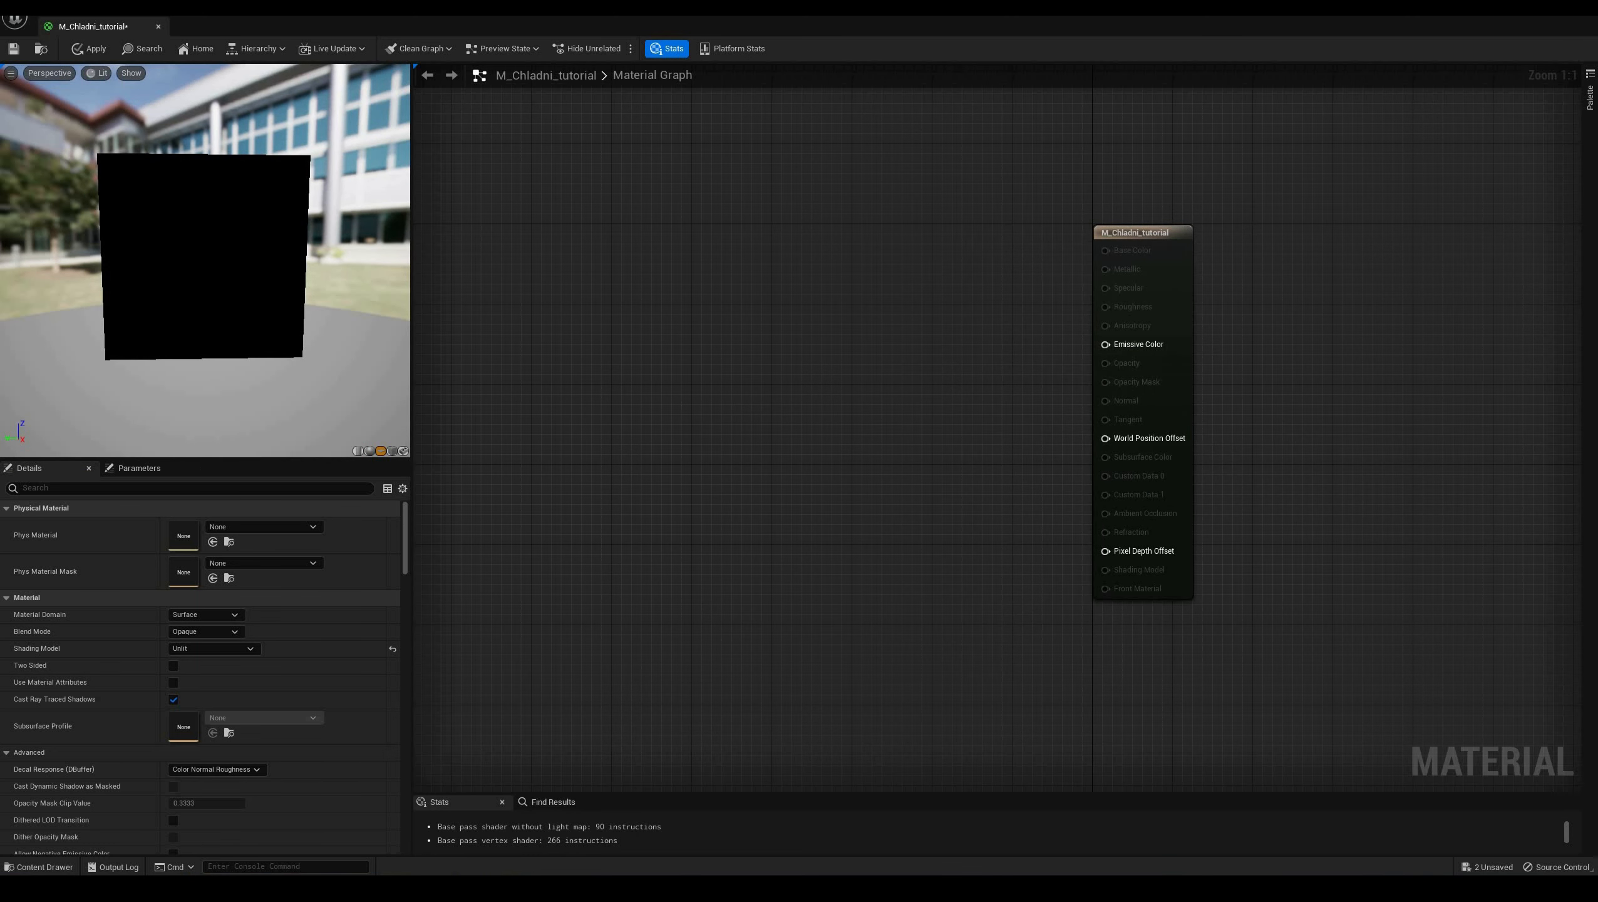
right_drag(568, 374, 633, 368)
right_click(633, 369)
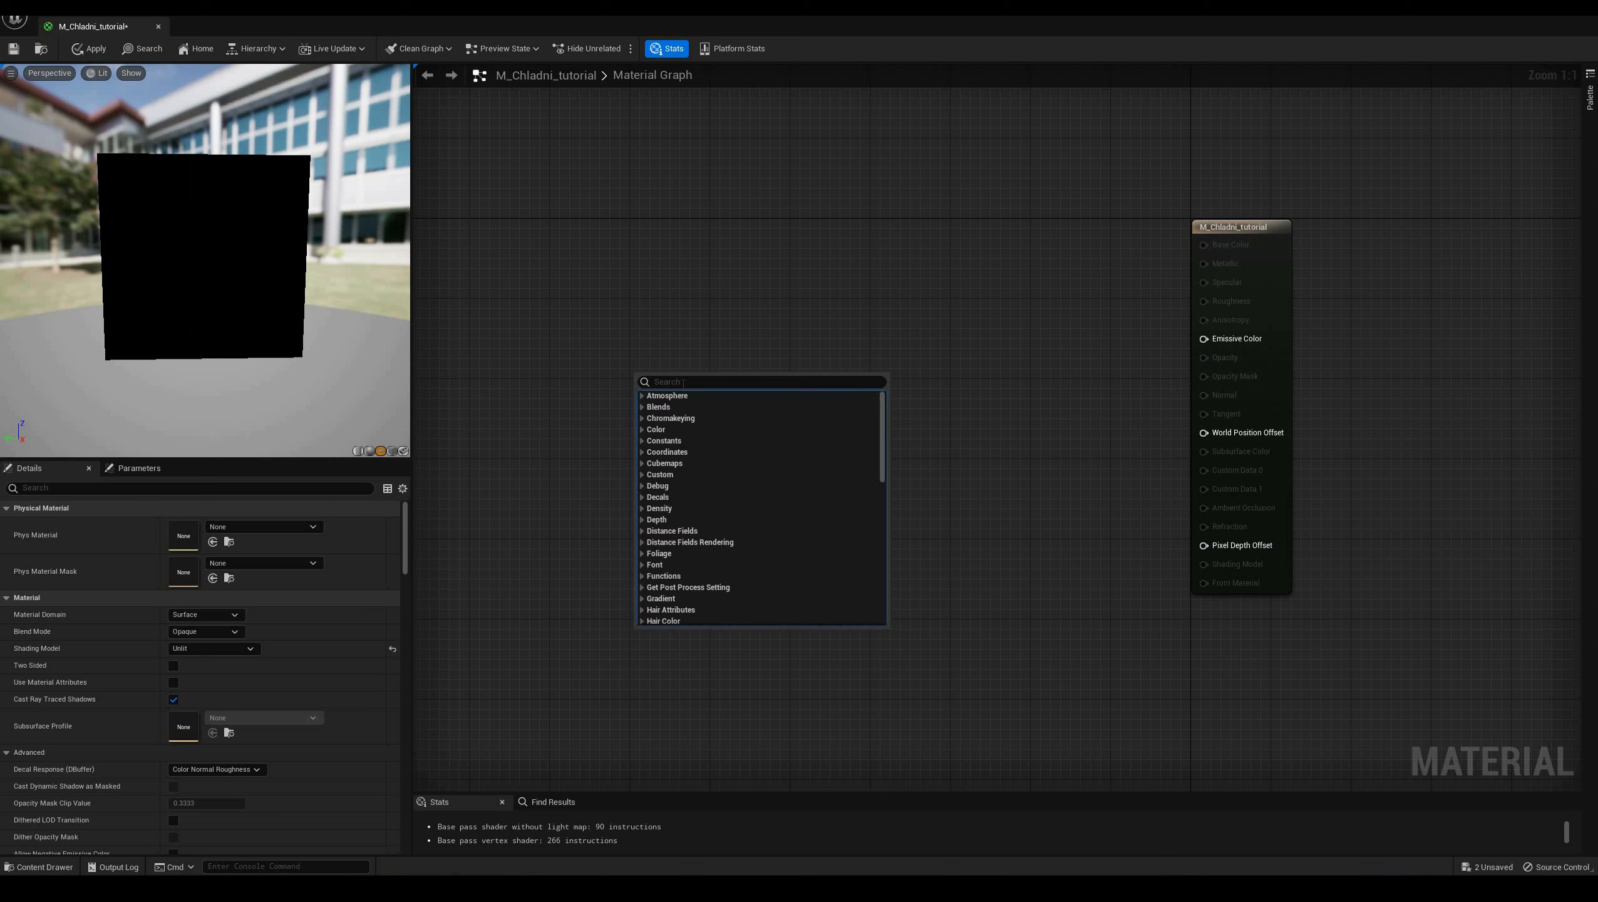
text(tex c)
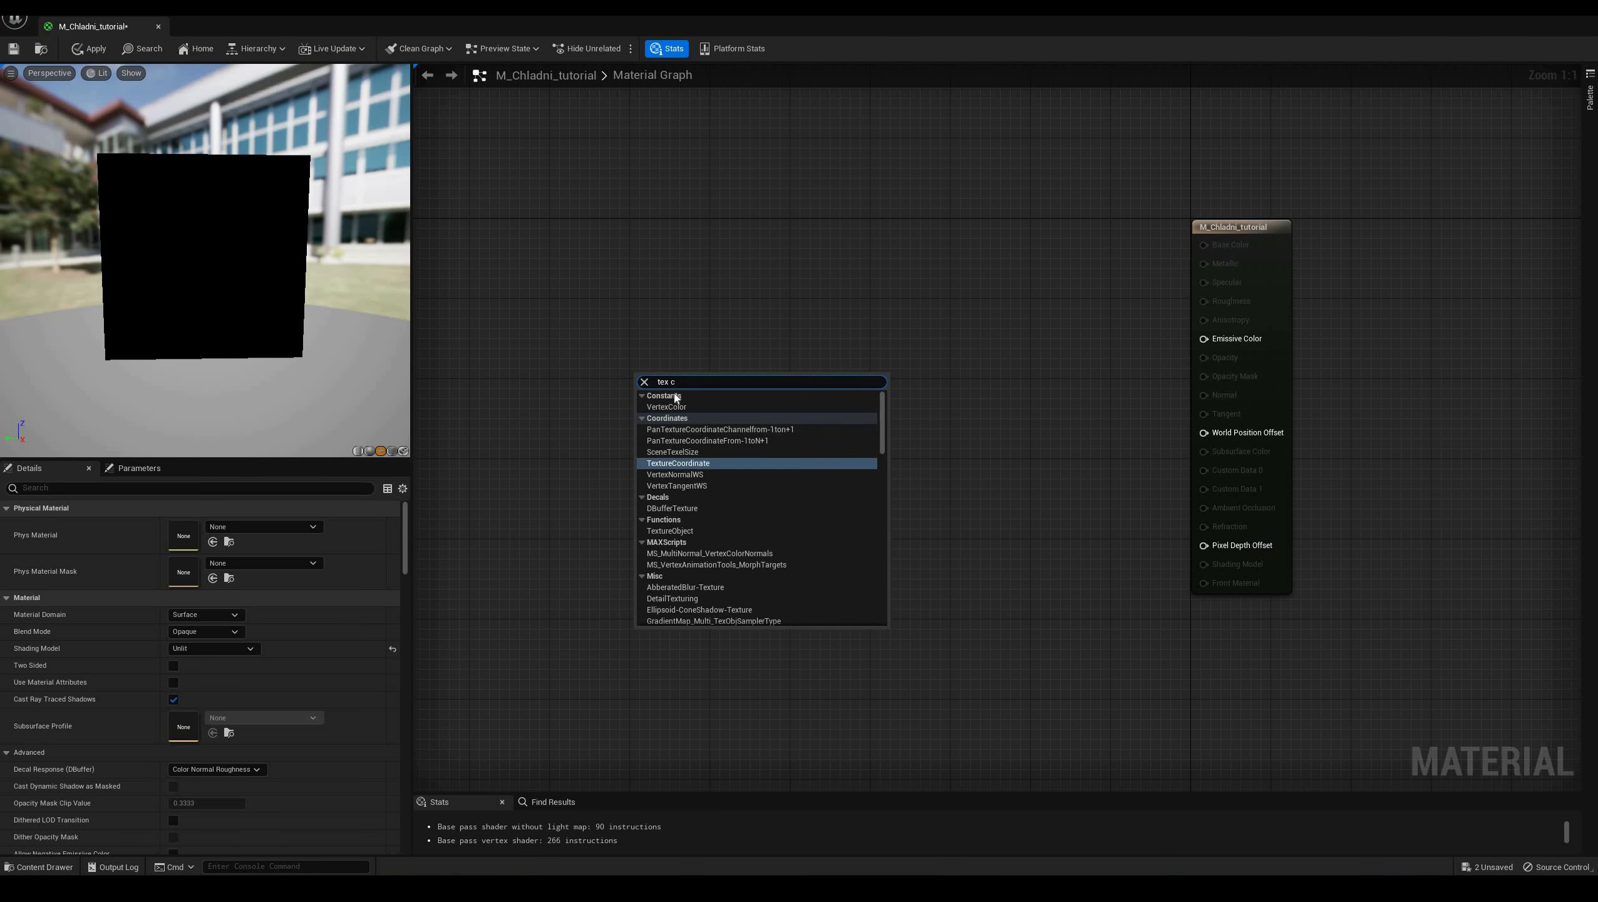
key(Return)
Add a Multiply node and place it directly beside the output of the TexCoord node
right_click(635, 327)
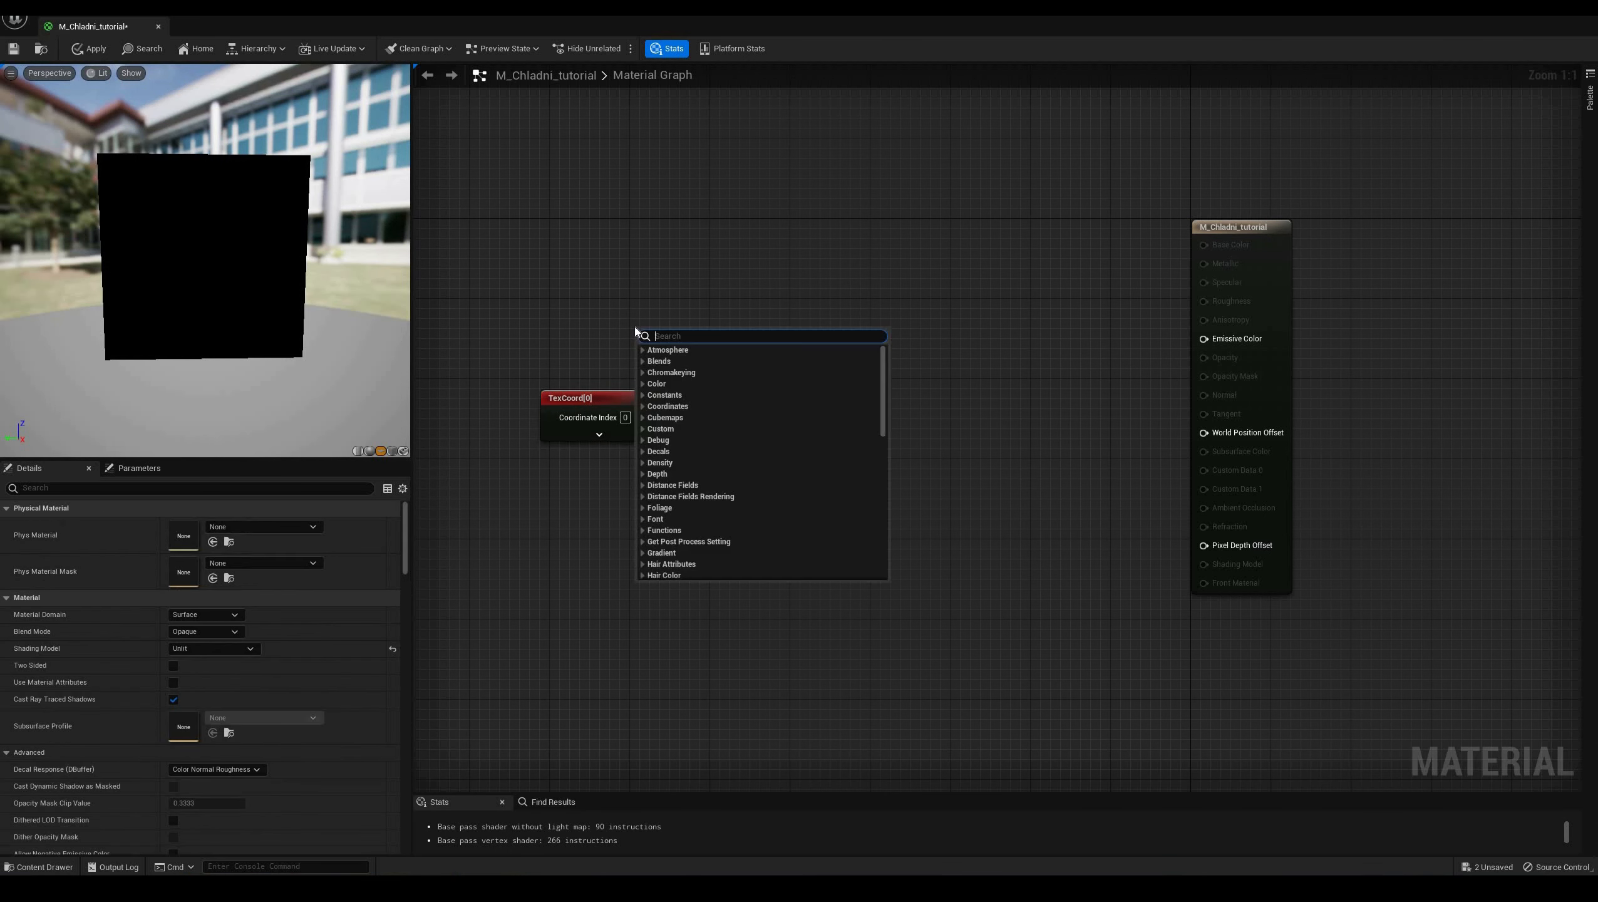
text(mul)
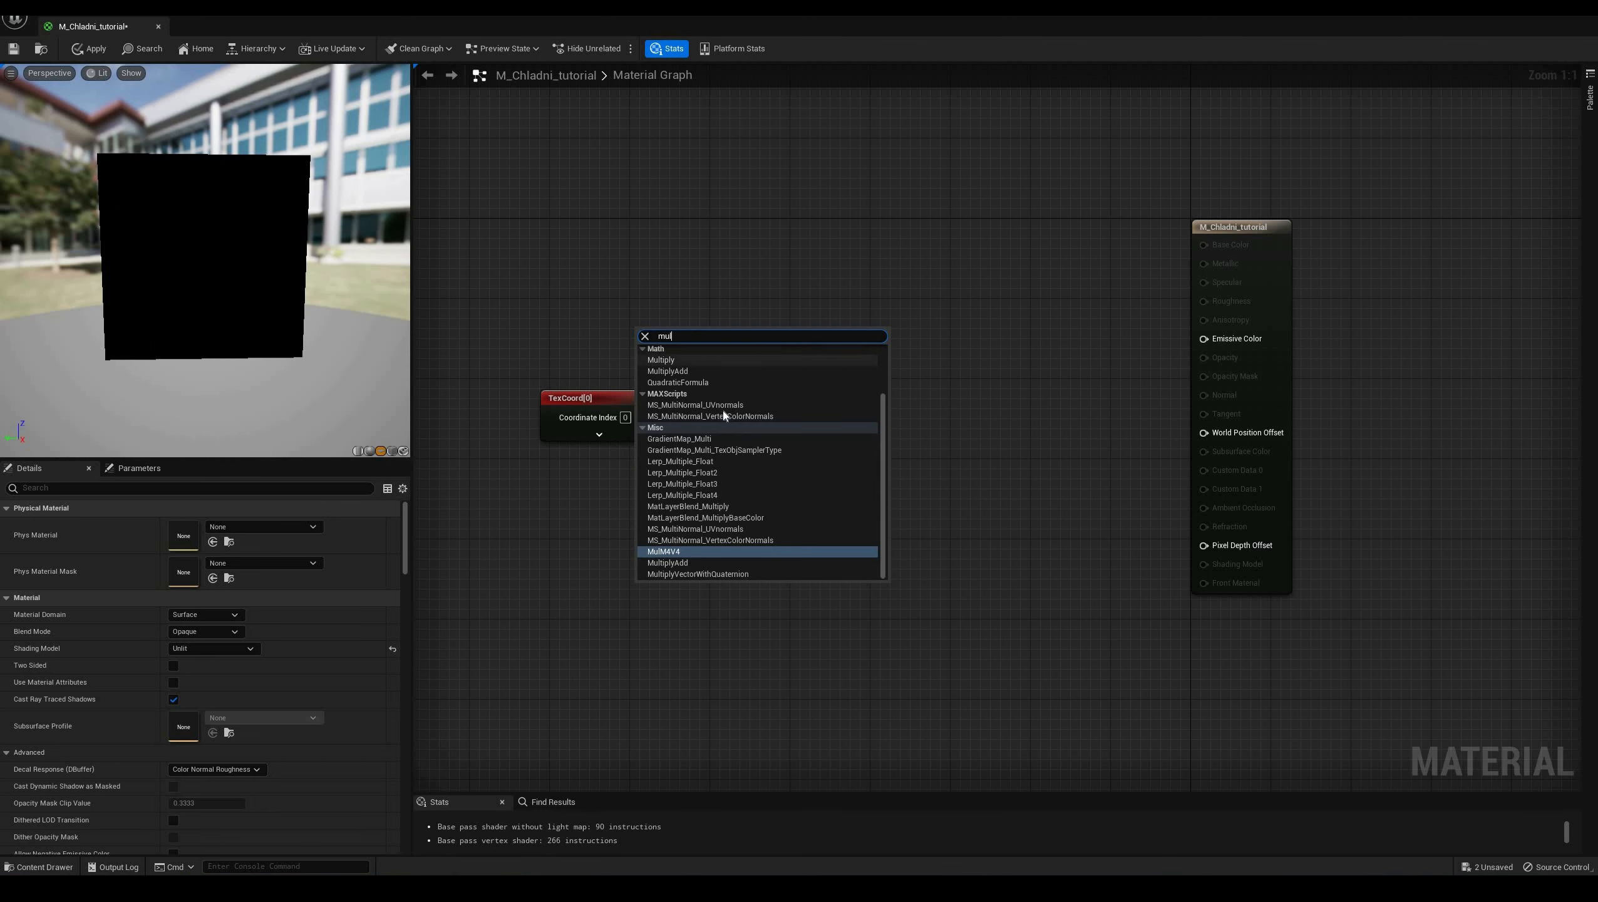
click(660, 360)
drag(668, 329, 677, 414)
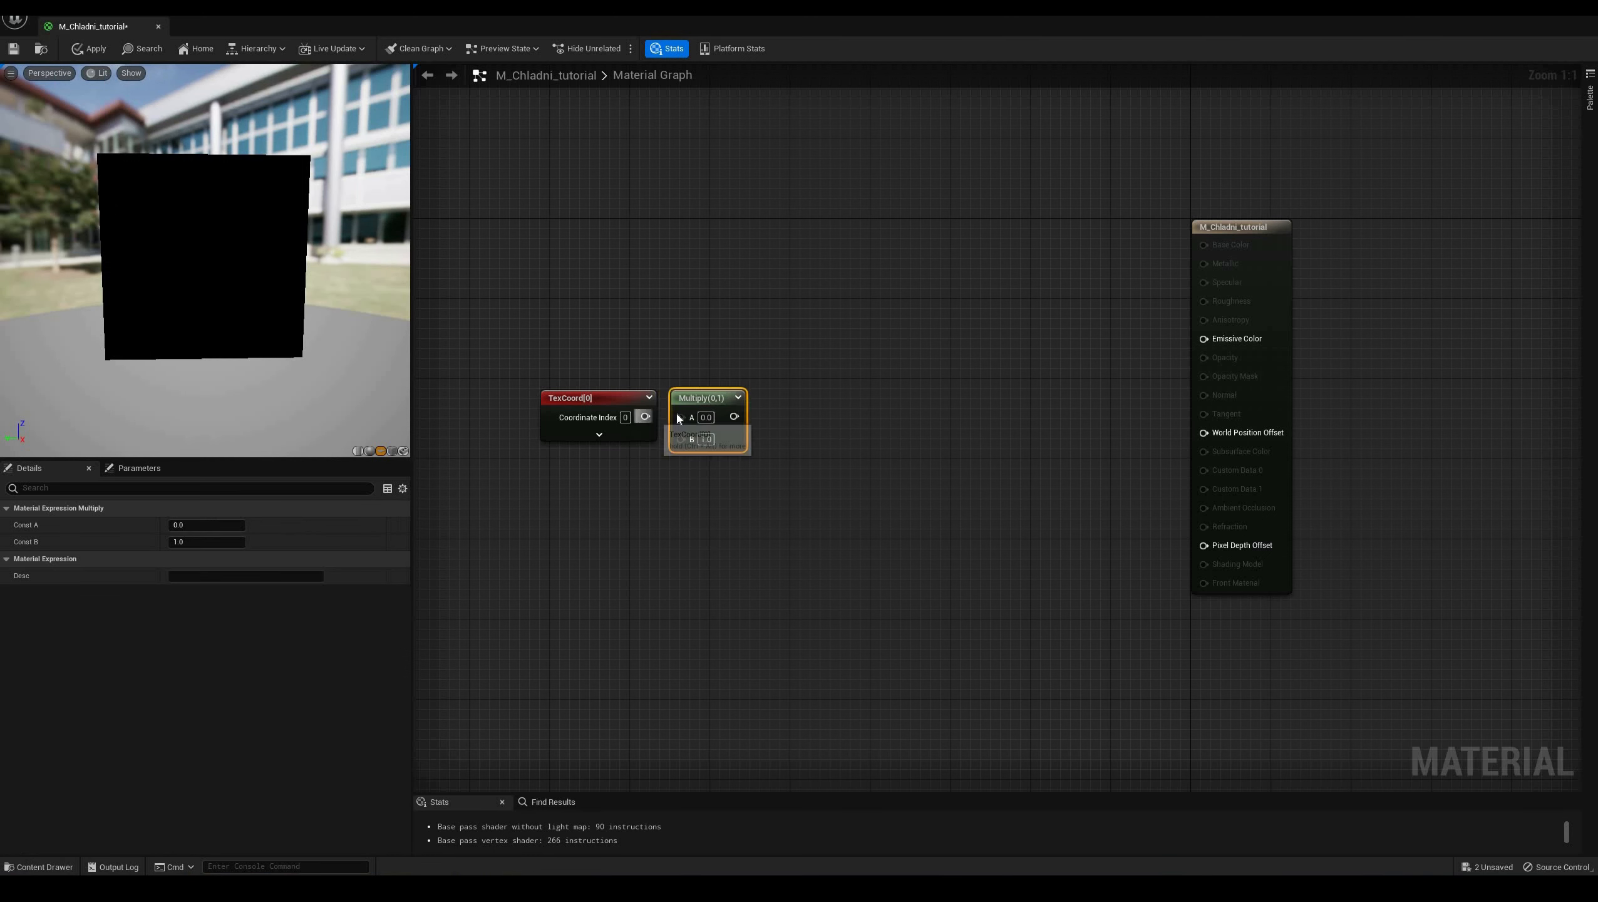
Multiply the TexCoord output by 2 and connect the result to a new Subtract node that subtracts 1
text(2)
click(830, 430)
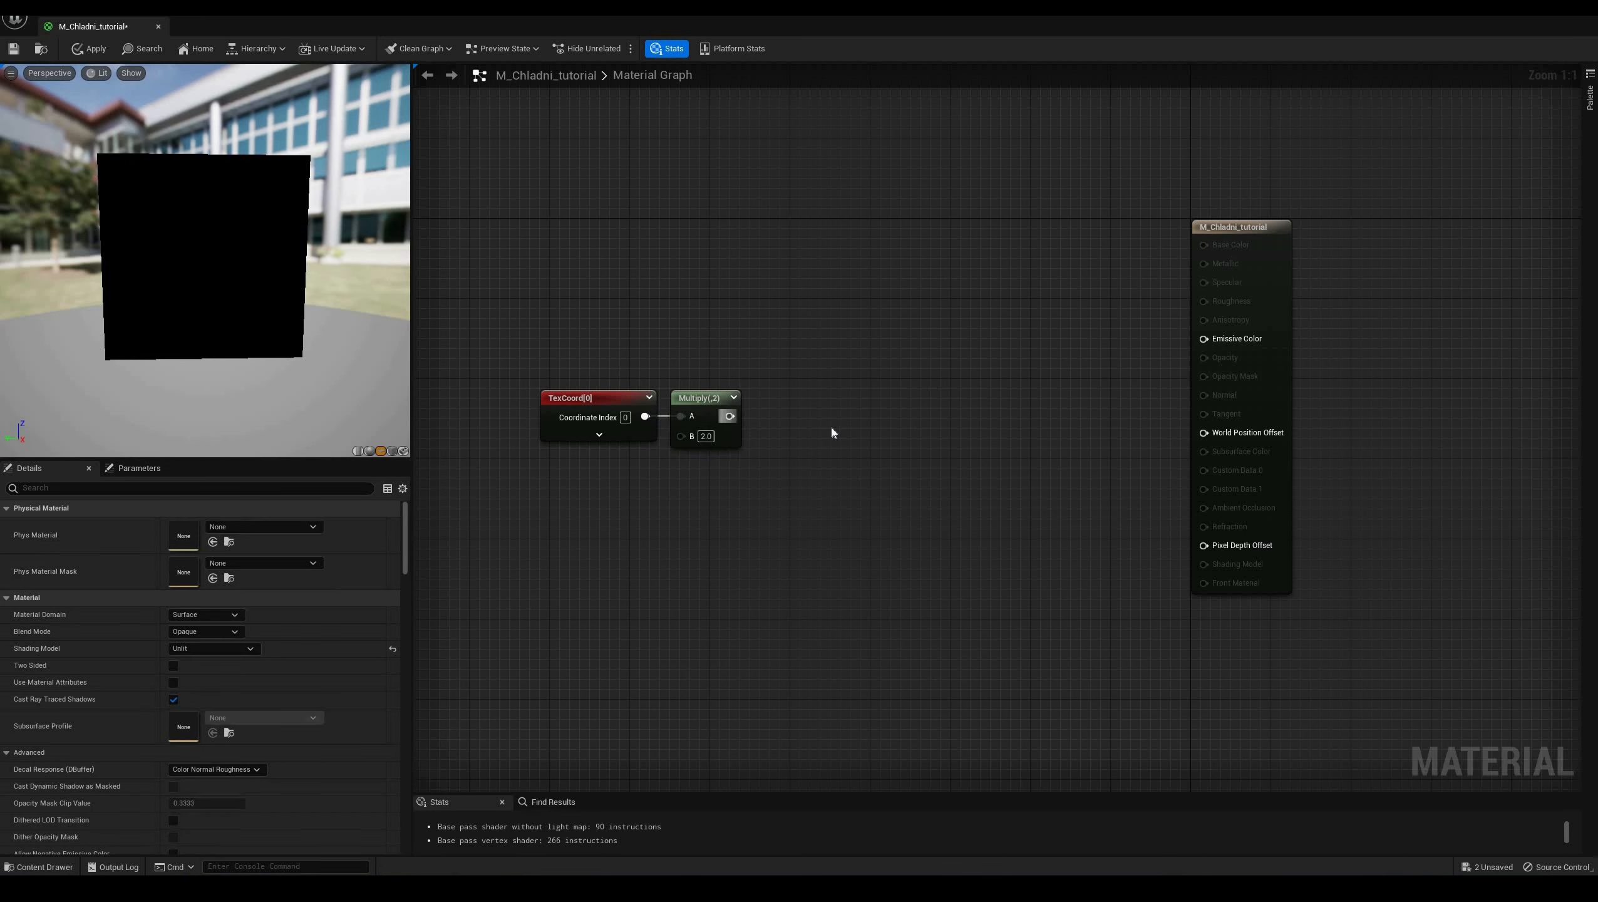
right_click(831, 427)
text(subtract)
key(Return)
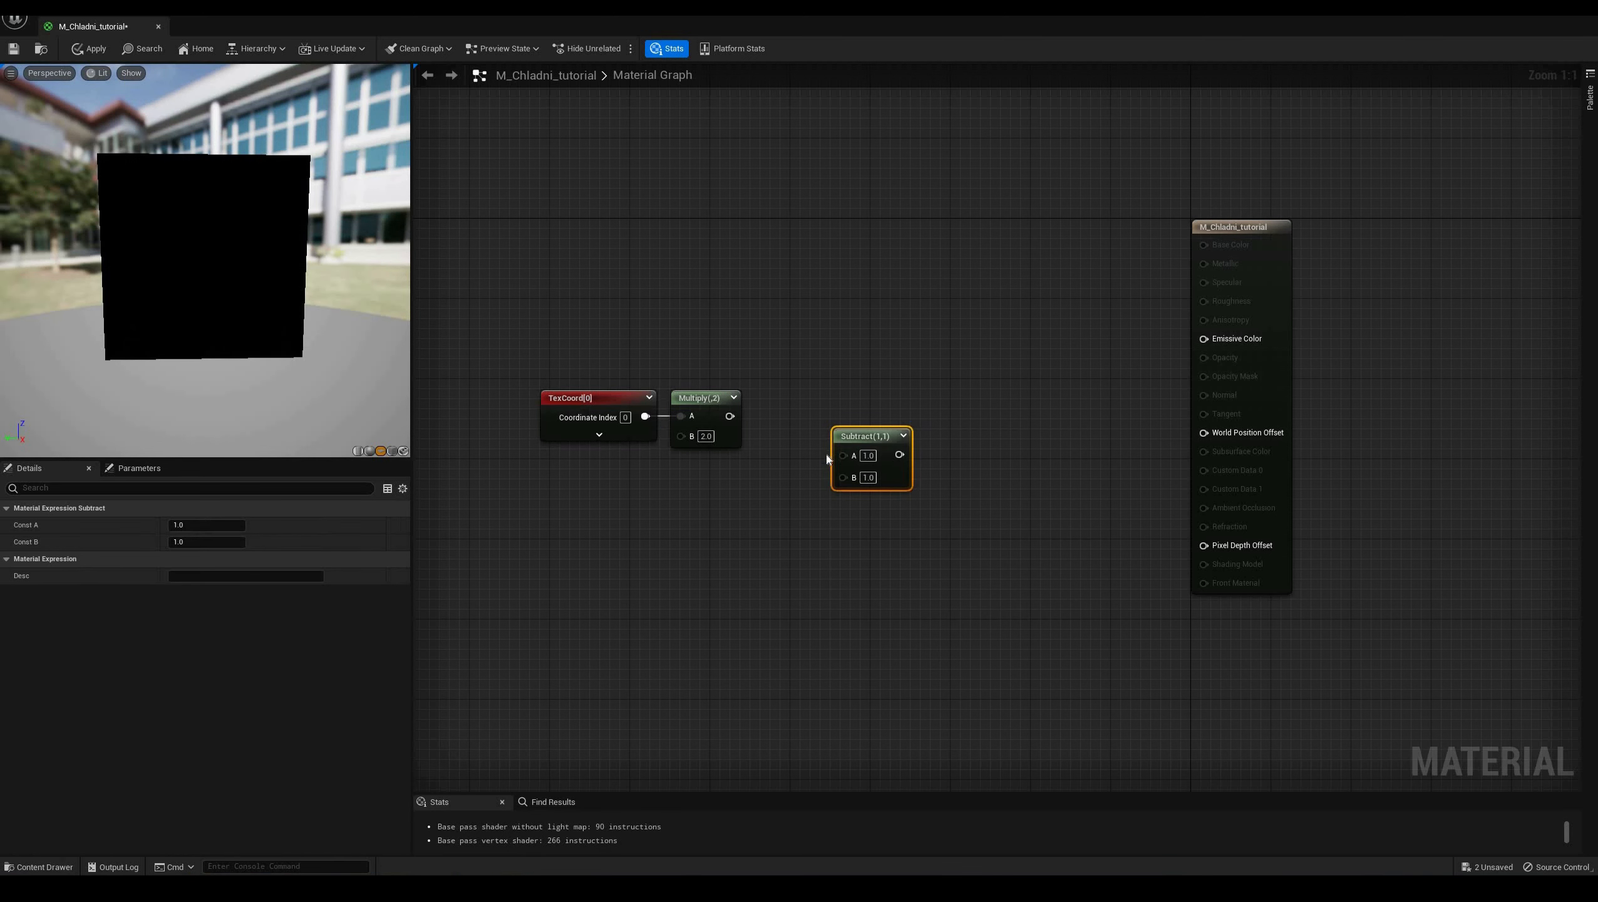
drag(729, 416, 794, 398)
Preview the TexCoord node's output and the Subtract node's output, and stop previewing the Subtract node
right_click(622, 416)
click(632, 424)
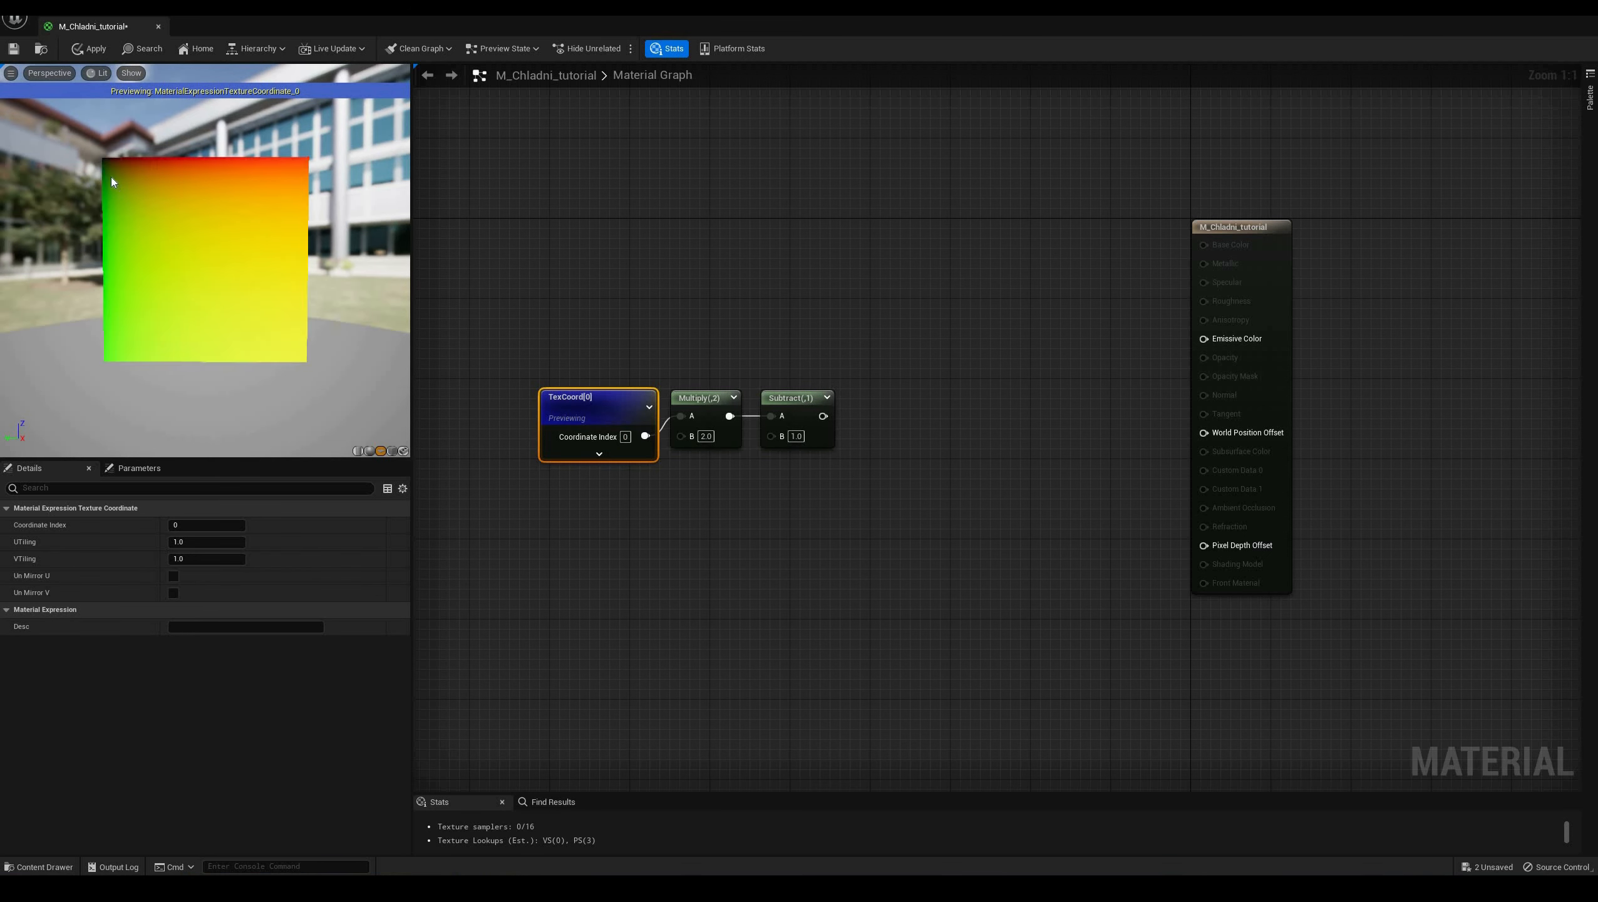
right_click(793, 409)
click(804, 419)
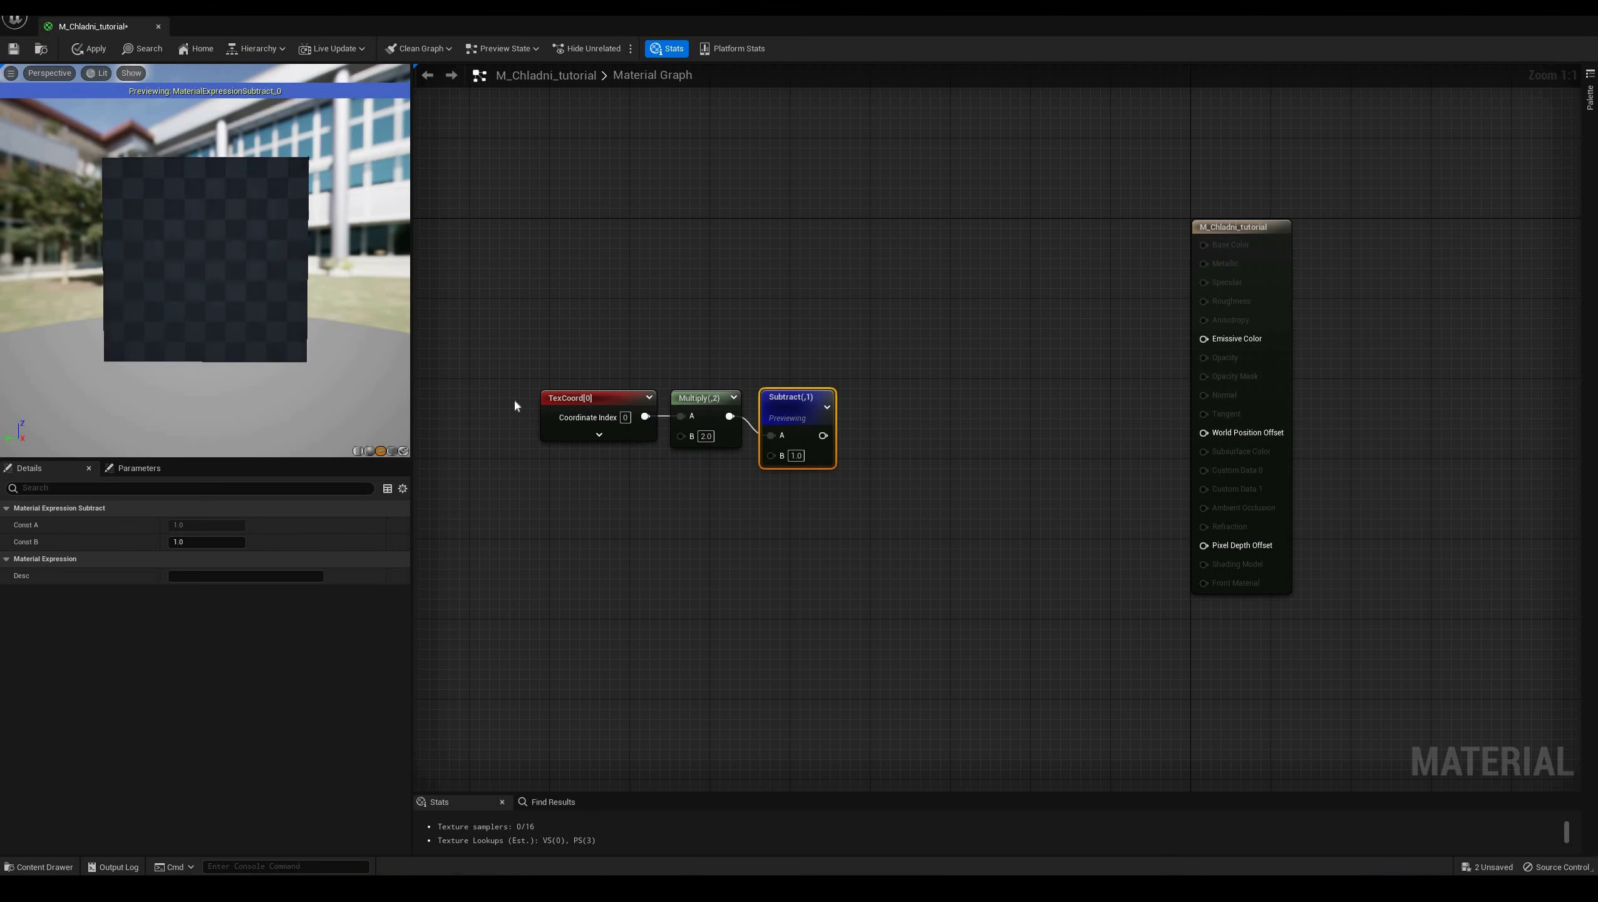
right_click(843, 420)
click(909, 419)
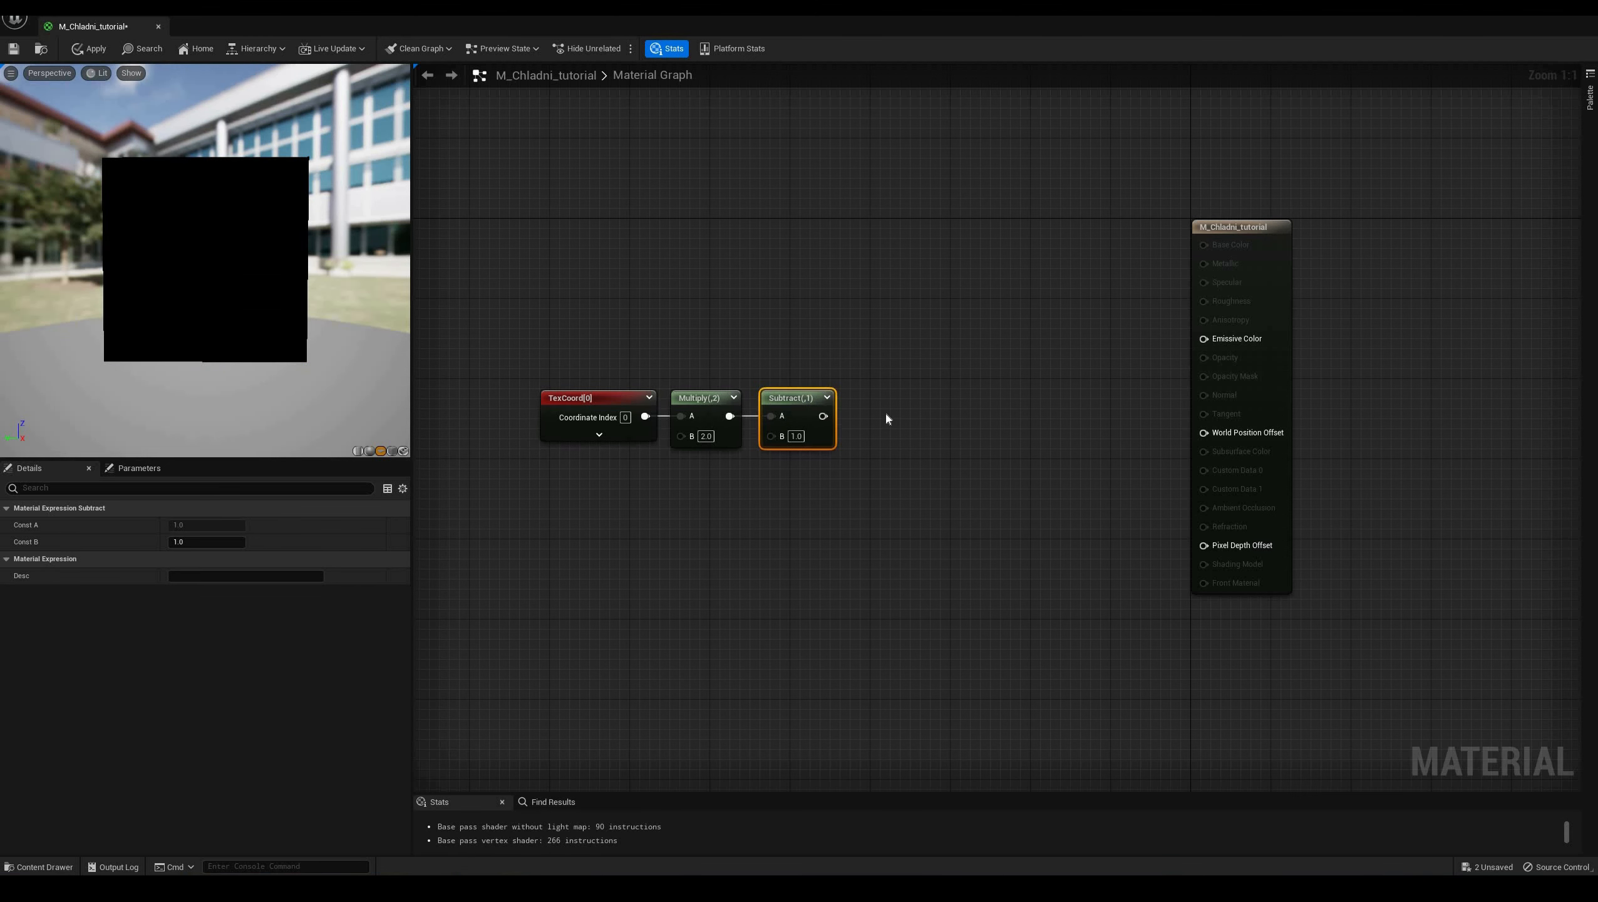
Connect the Subtract output to a new BreakOutFloat2Components node and shift the node chain farther from the material output
drag(869, 410, 870, 415)
text(bre)
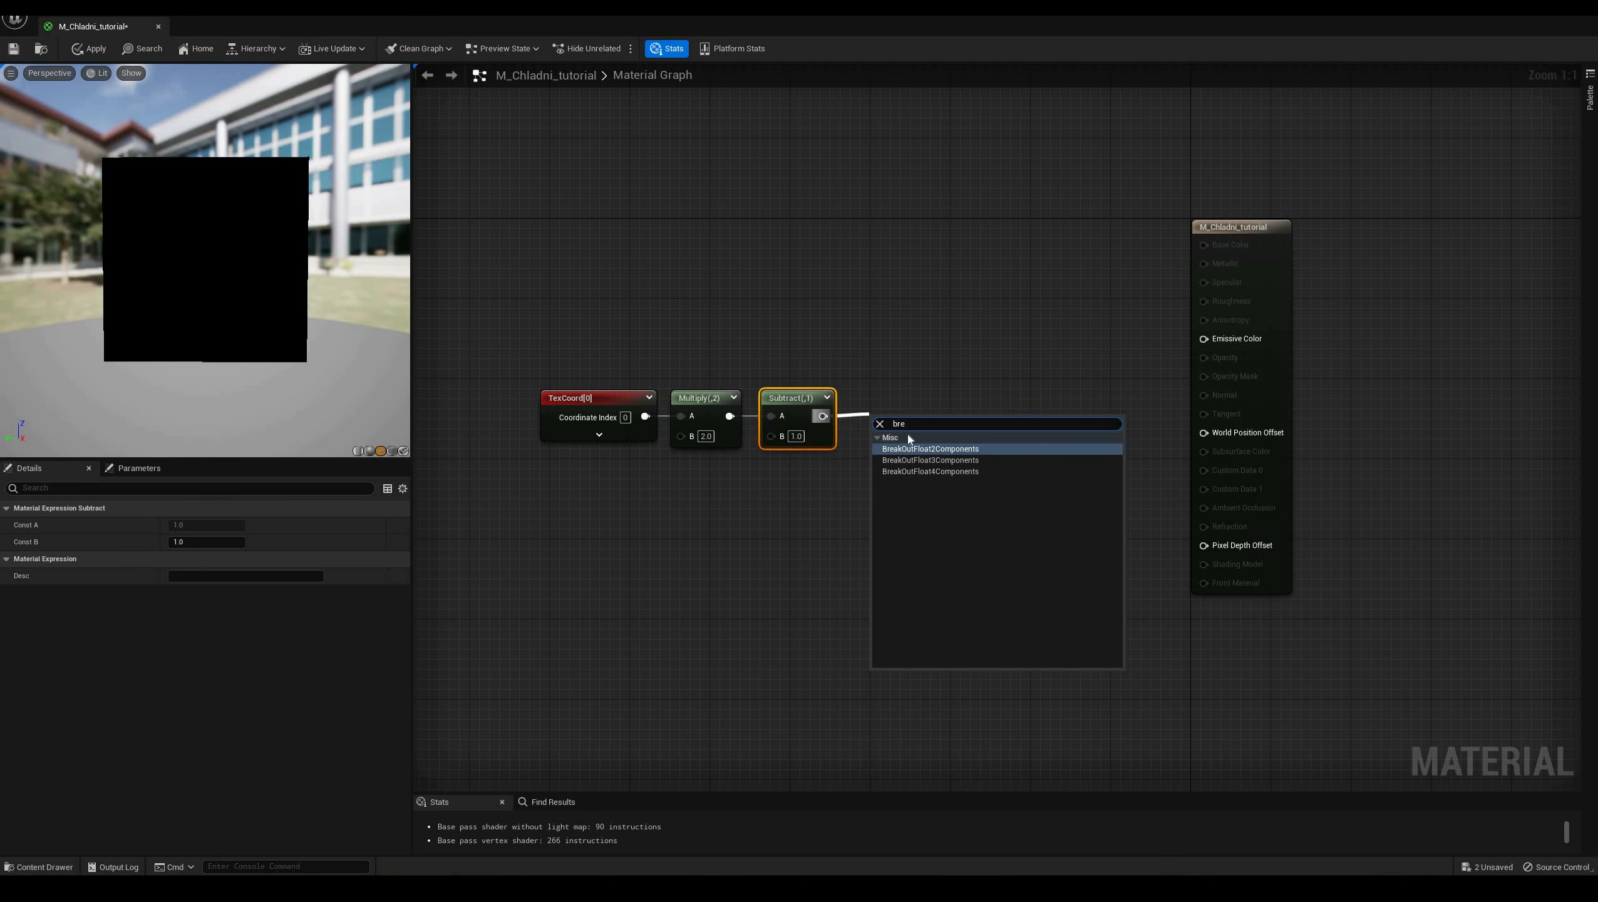
click(912, 447)
drag(1009, 307, 436, 492)
right_drag(950, 395, 1092, 386)
drag(1084, 379, 792, 379)
click(777, 329)
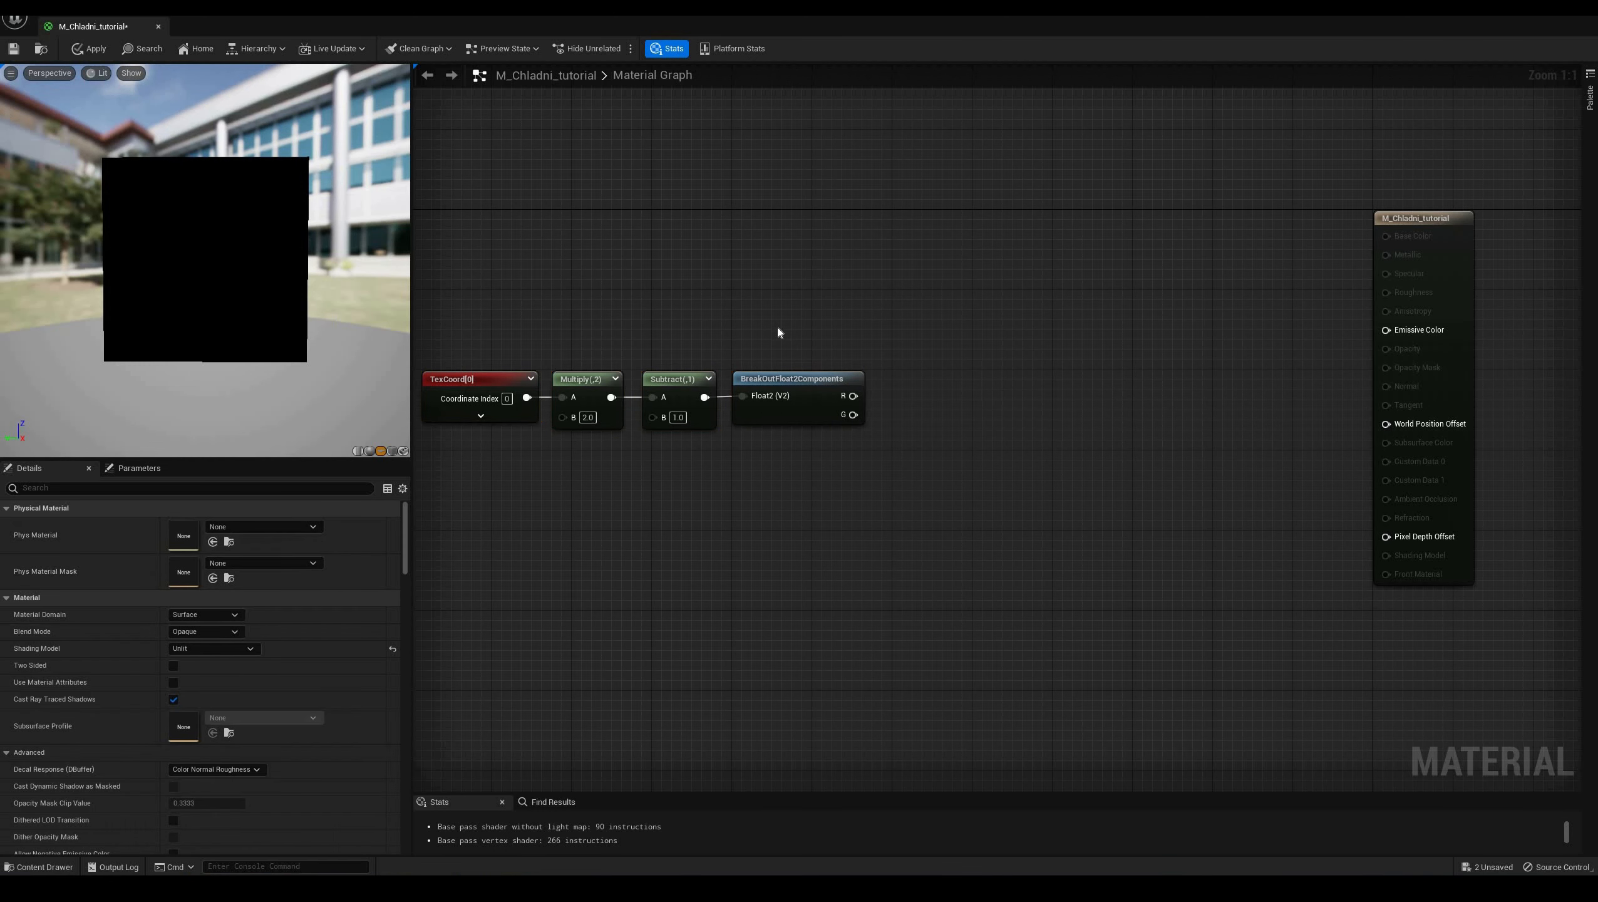
Add a scalar parameter named M with a default value of 0.1, well above the BreakOutFloat2Components node
right_click(744, 292)
text(scalar)
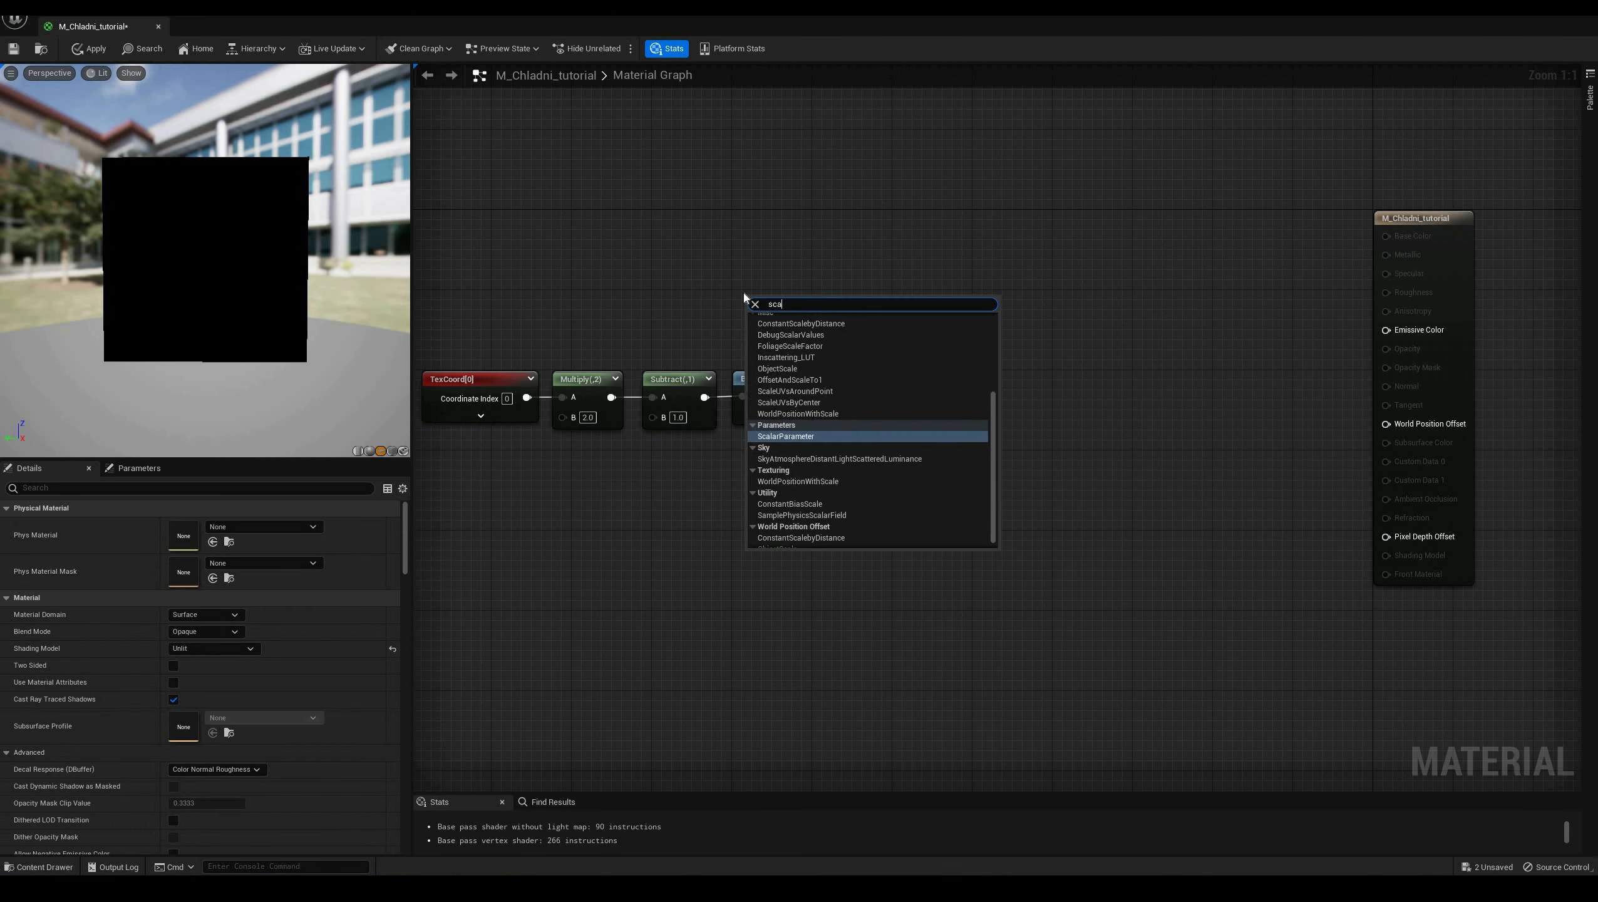
key(Return)
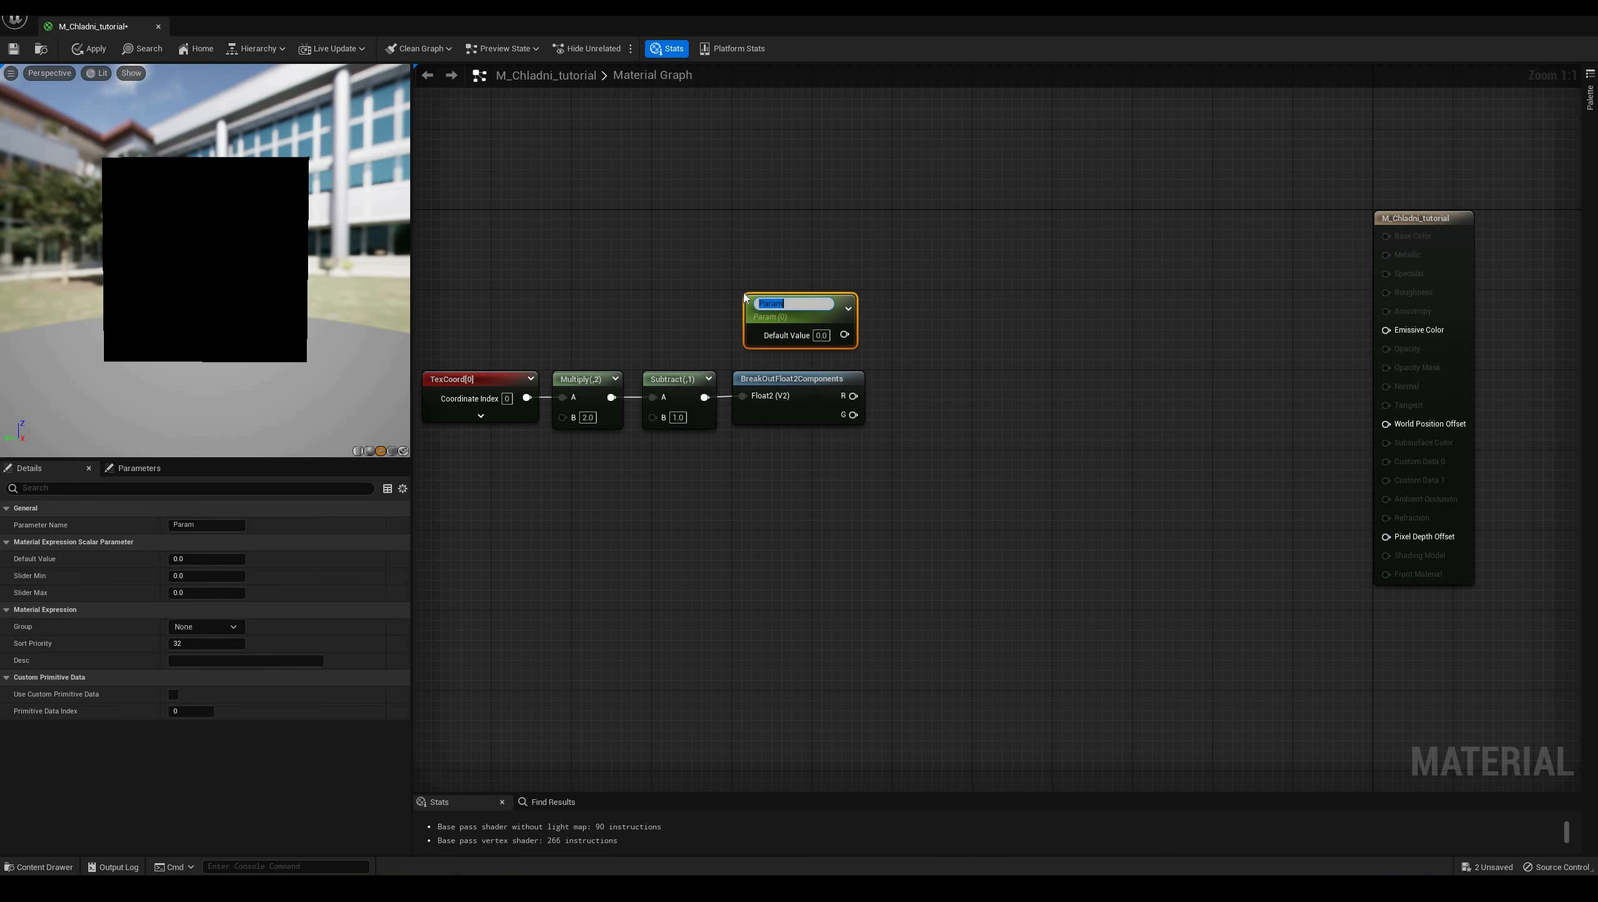
key(Return)
drag(805, 305, 789, 195)
click(799, 216)
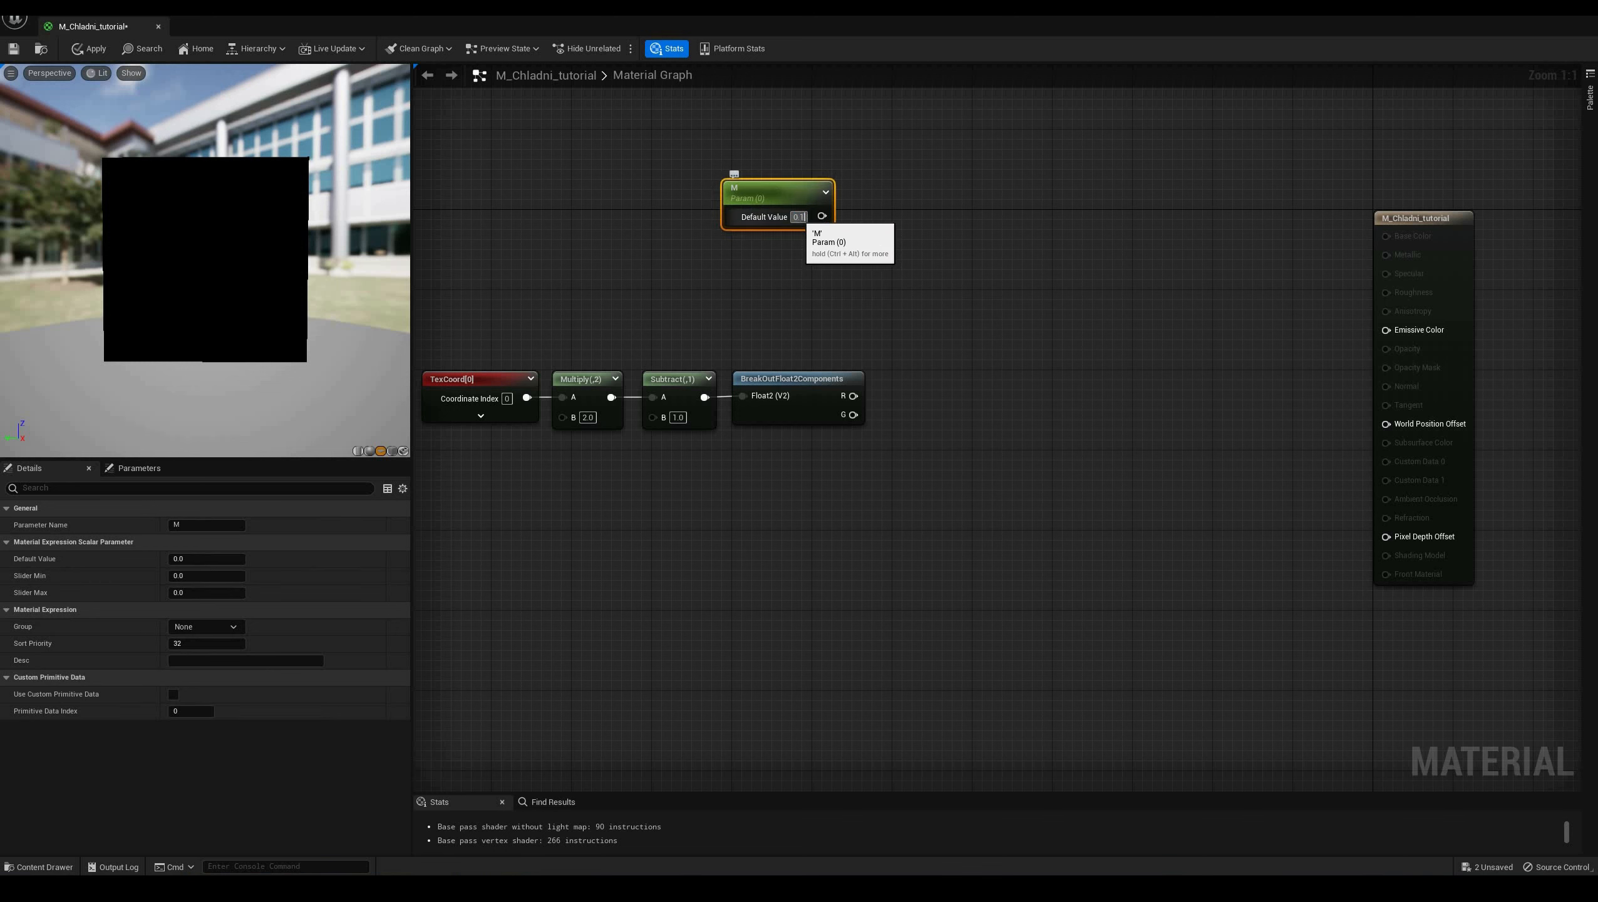
Add a scalar parameter named N with a default value of 0.1 and align it directly below M
right_click(782, 277)
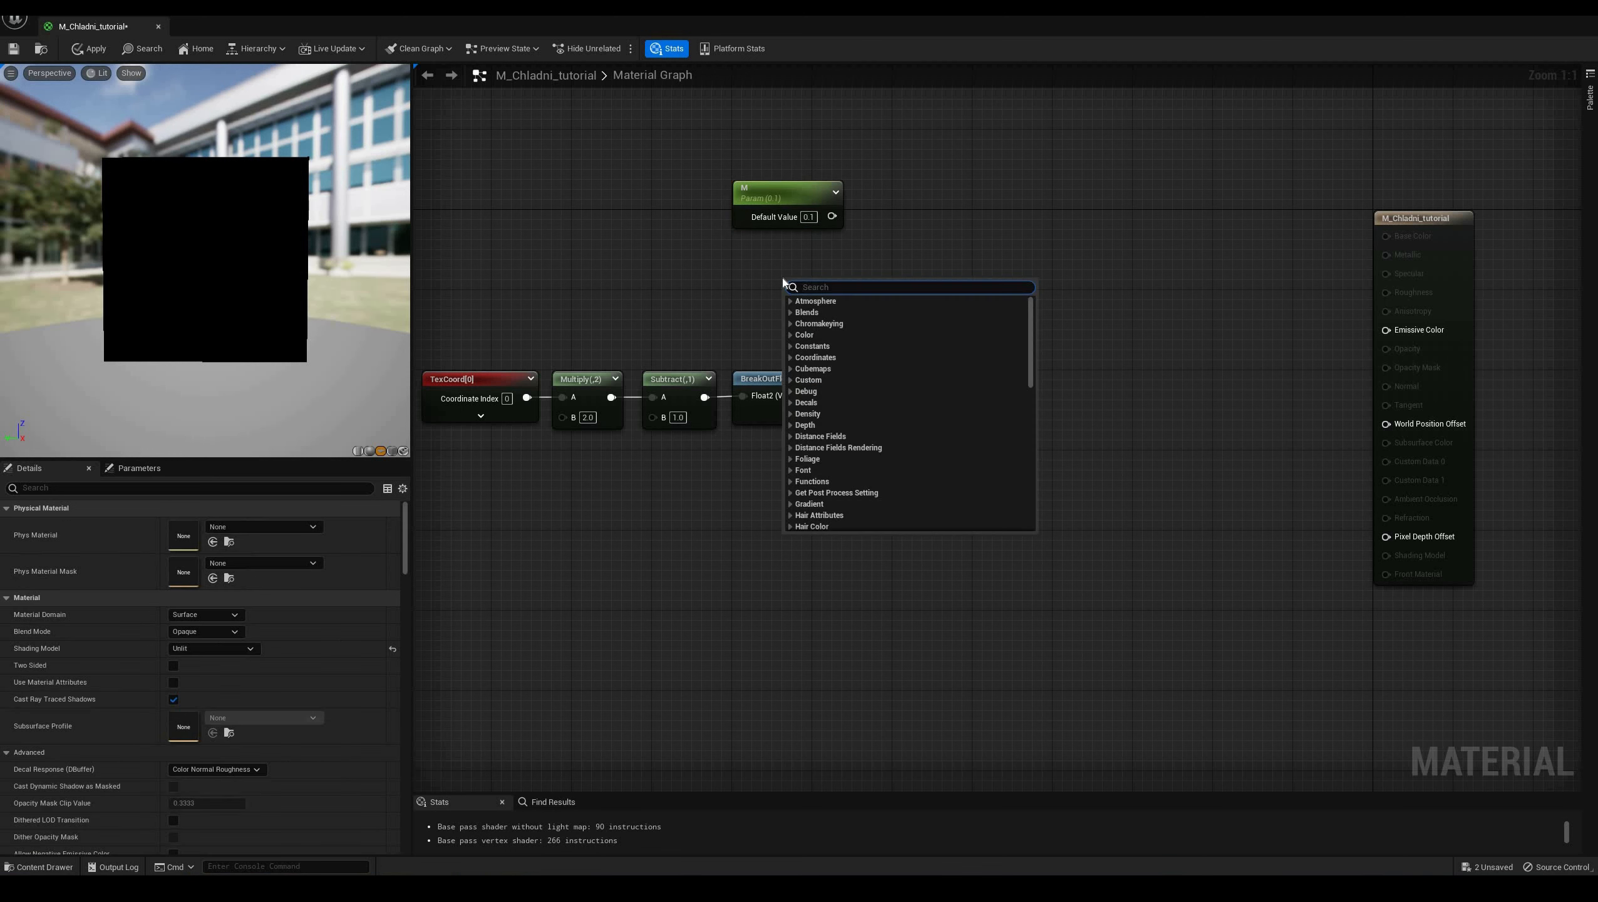
text(sca)
click(829, 417)
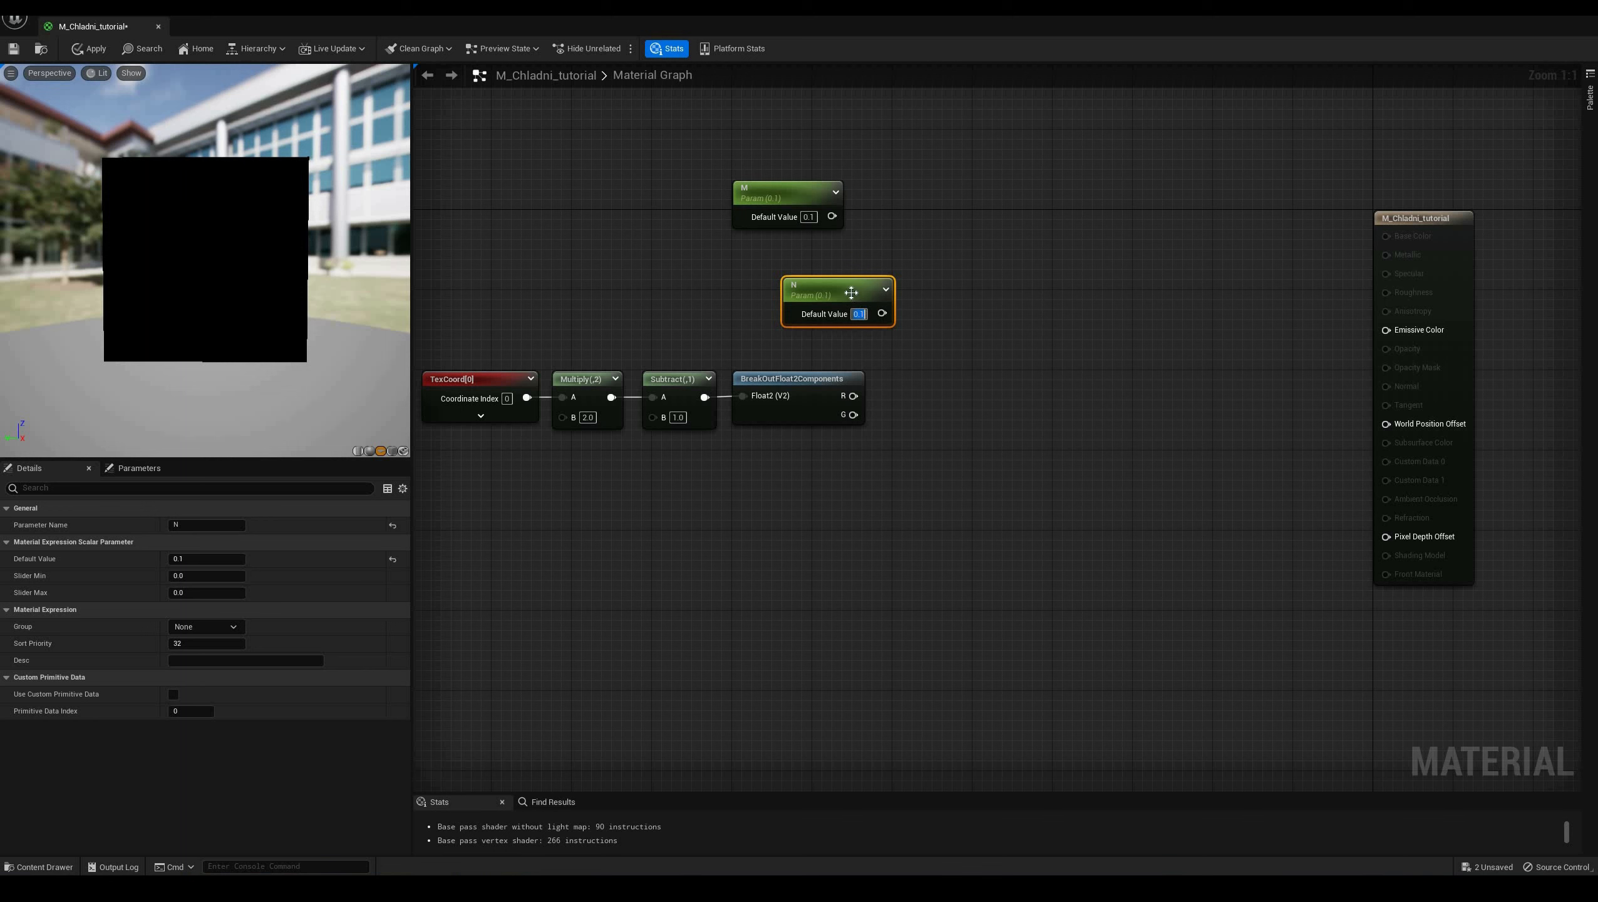
drag(814, 288, 765, 259)
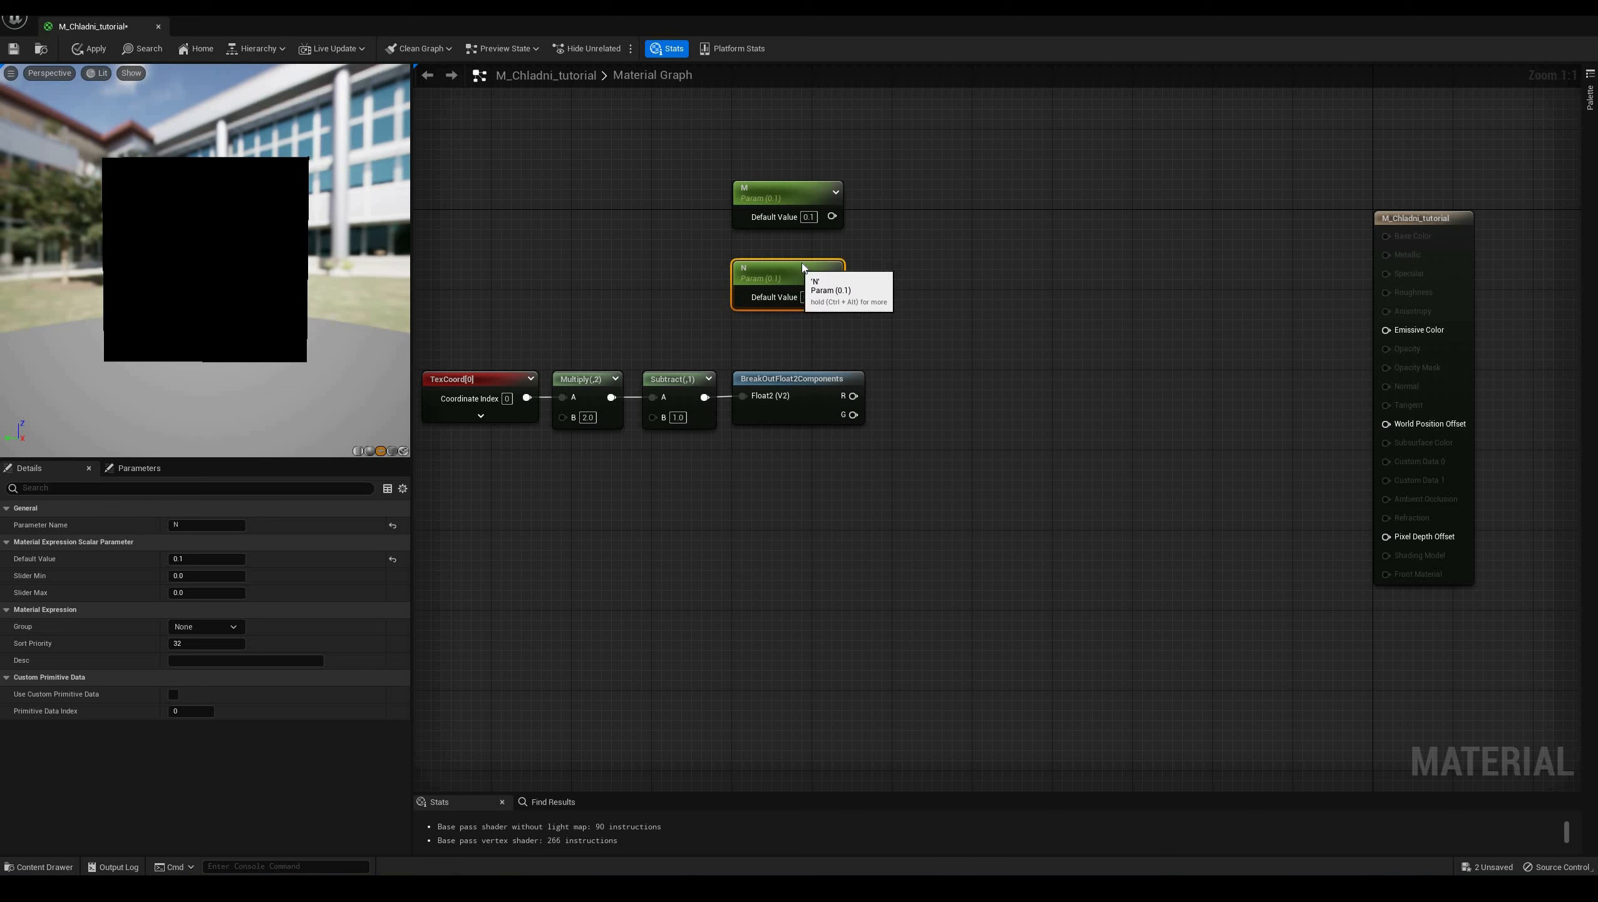
Add a Pi node and place it between the N parameter and the BreakOutFloat2Components node
click(740, 490)
right_click(740, 491)
text(pi)
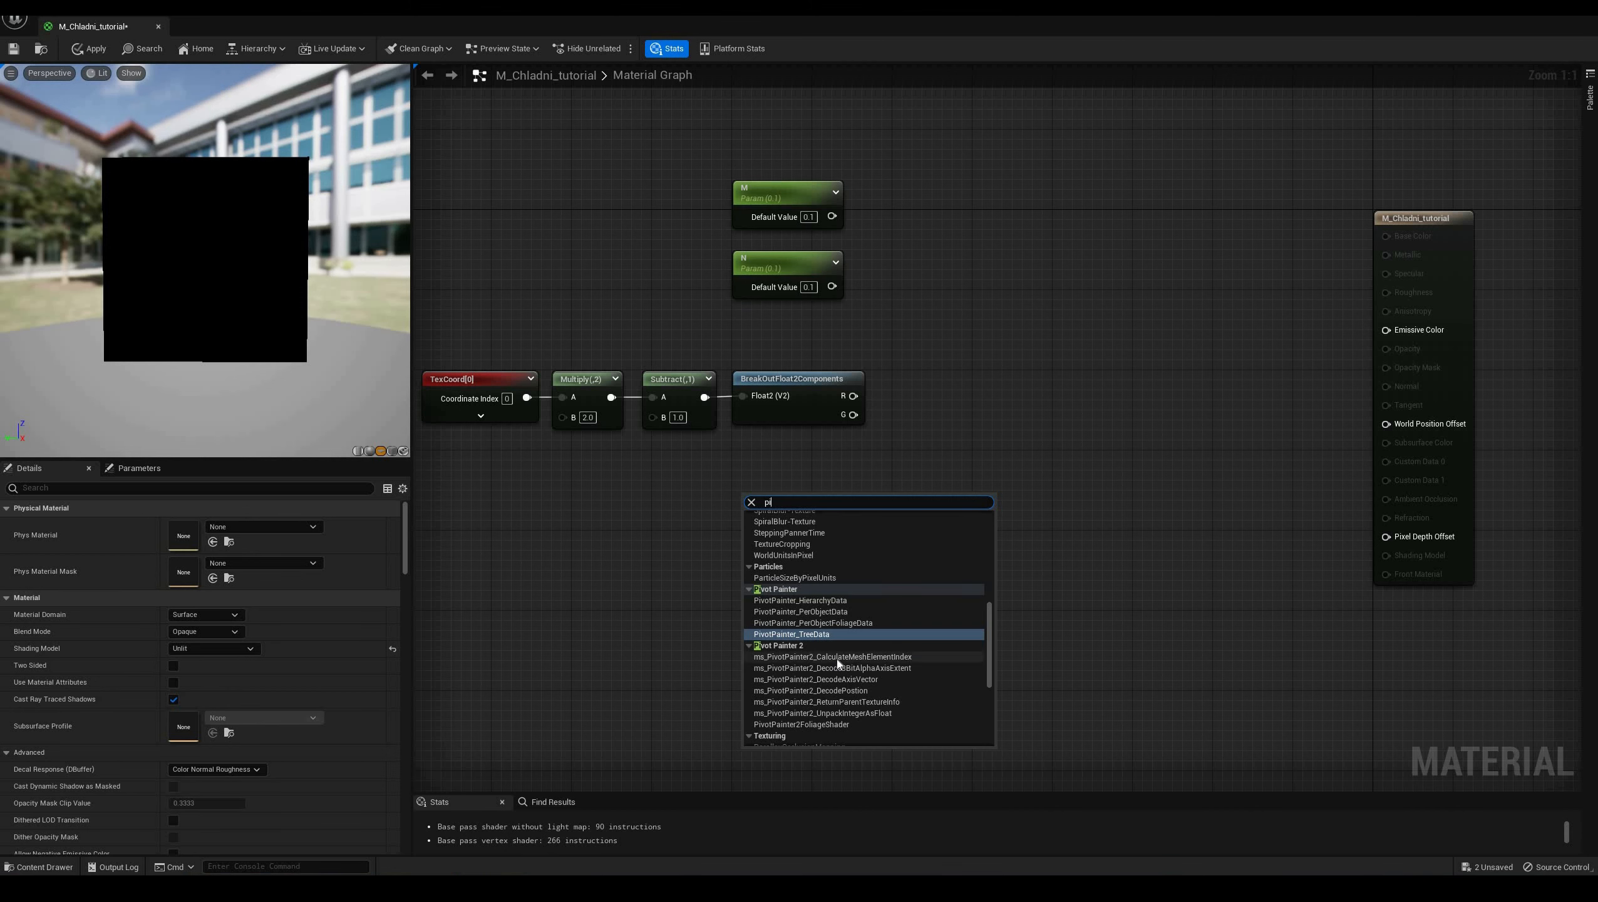
scroll(837, 660, up, 4)
click(764, 572)
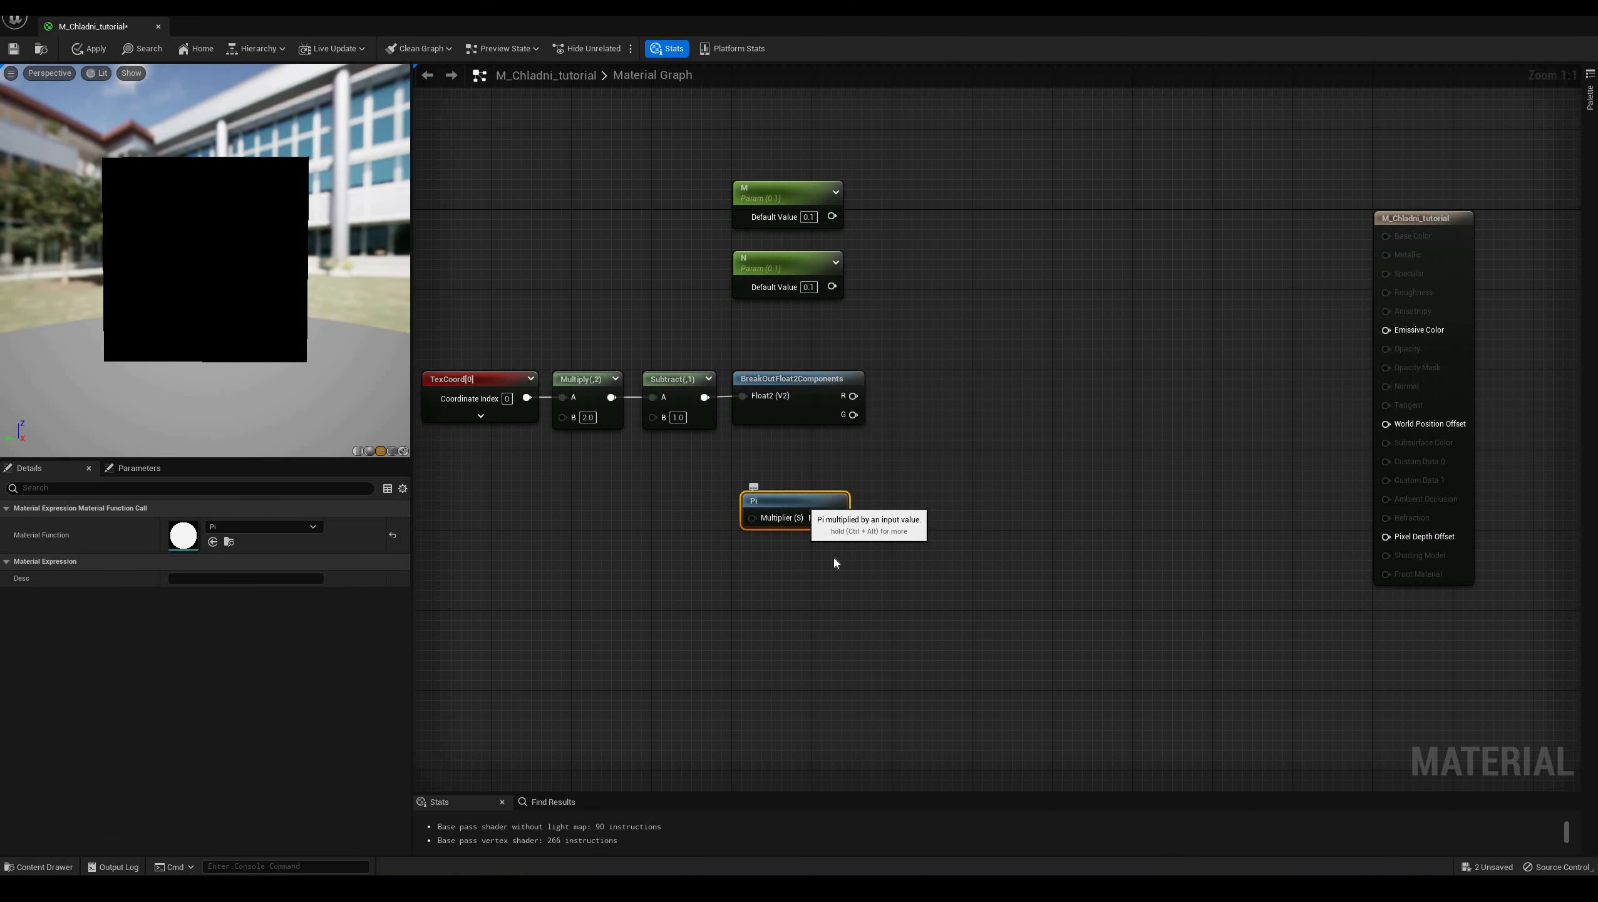
right_drag(827, 542, 859, 642)
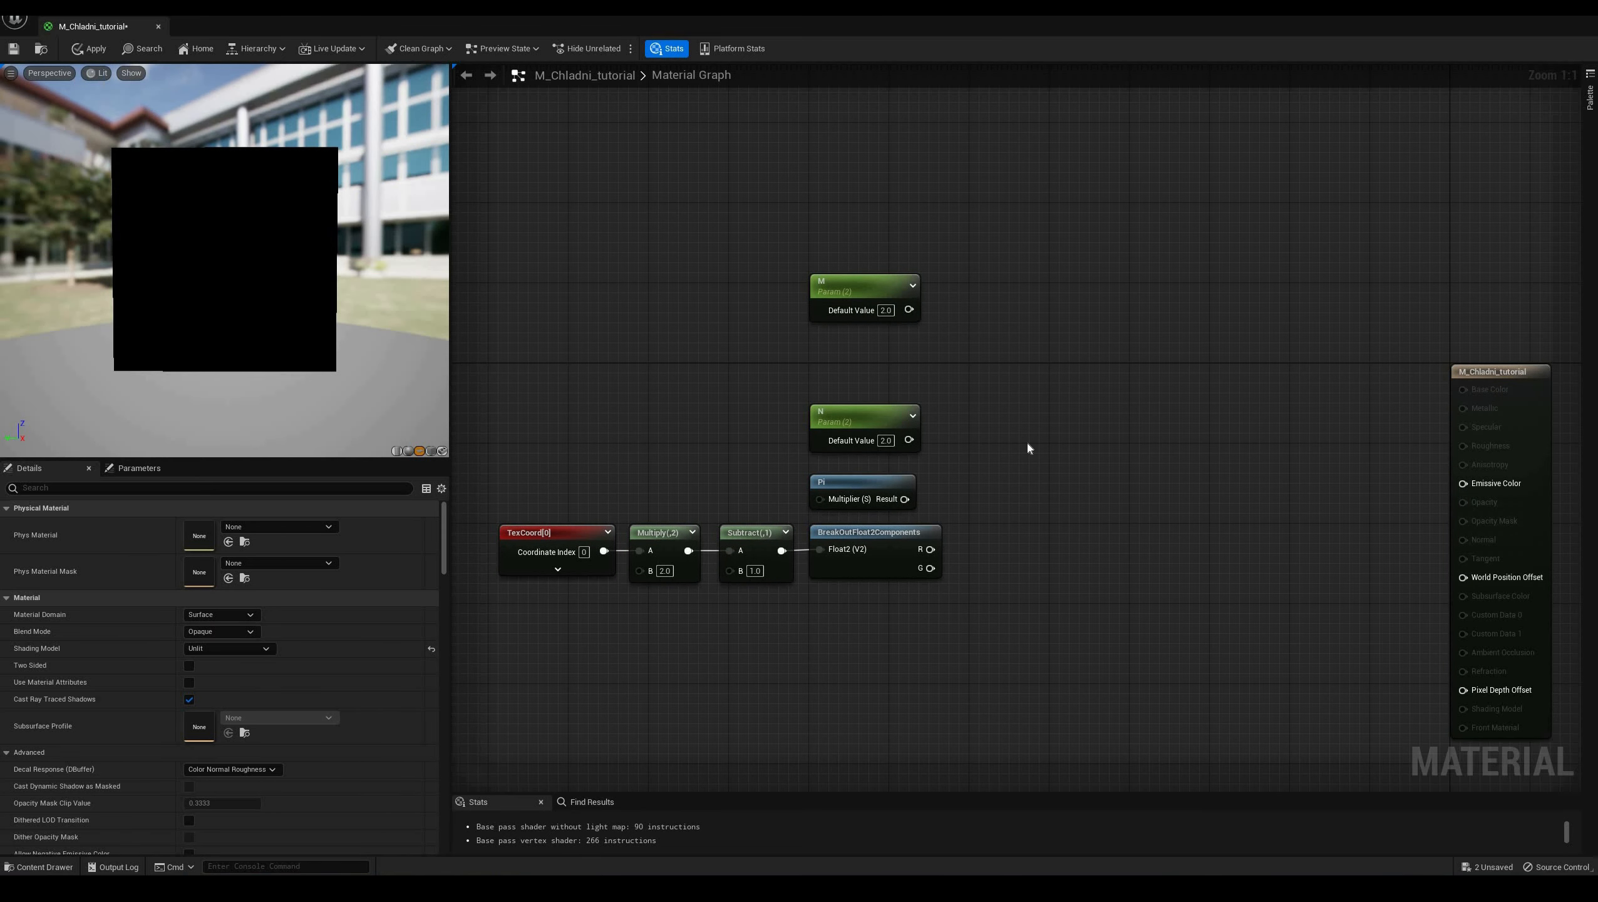
right_click(1026, 441)
text(cuu)
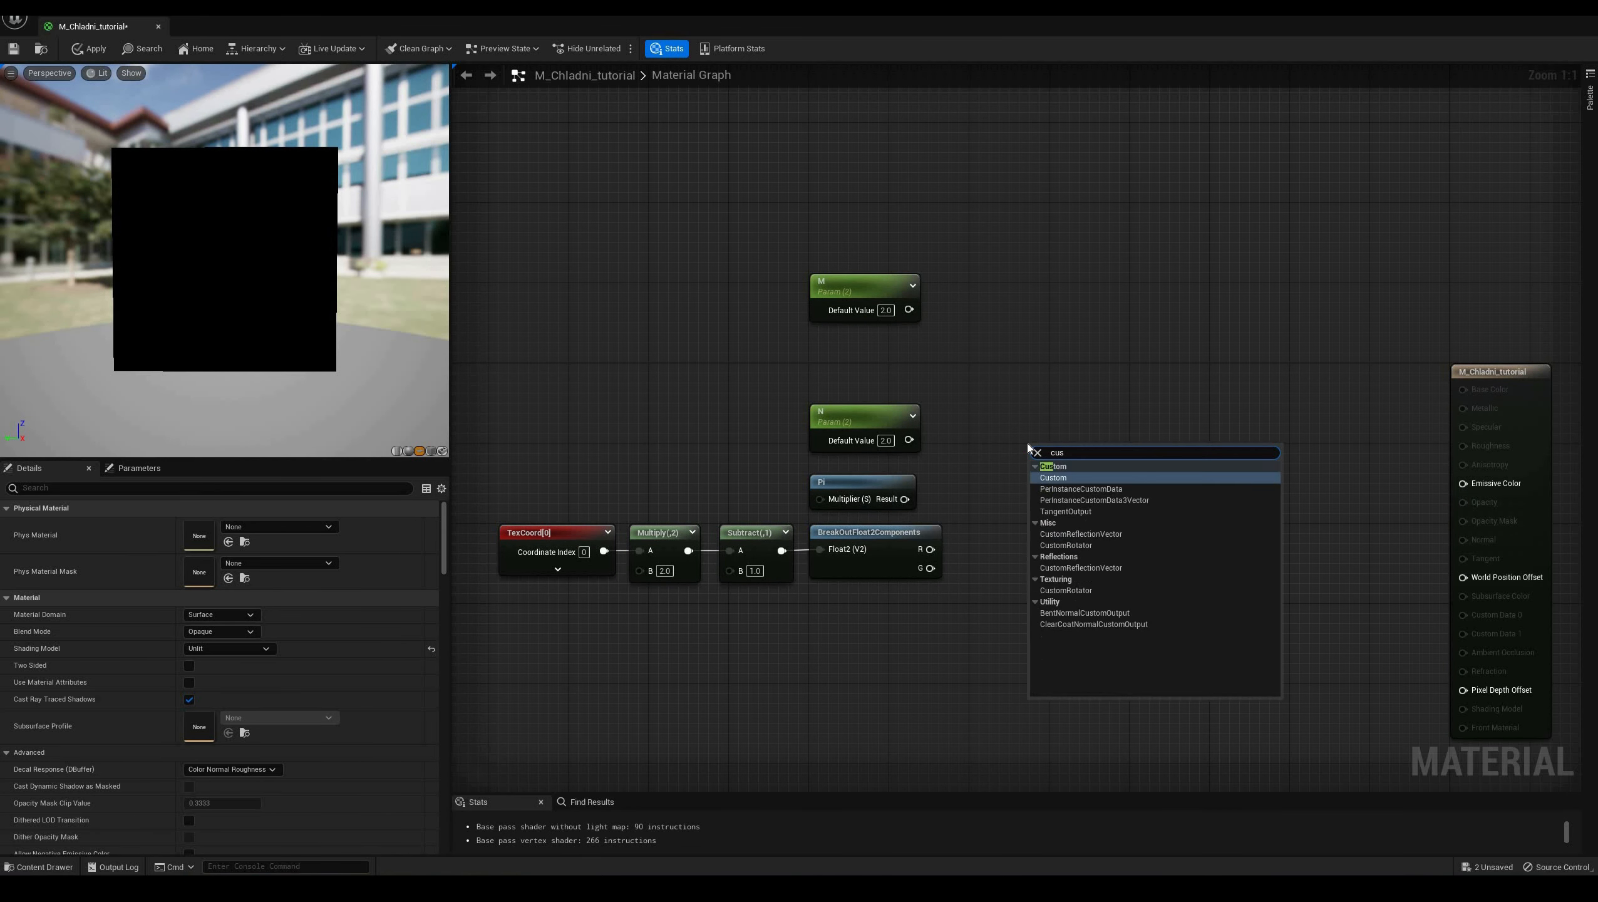
key(Return)
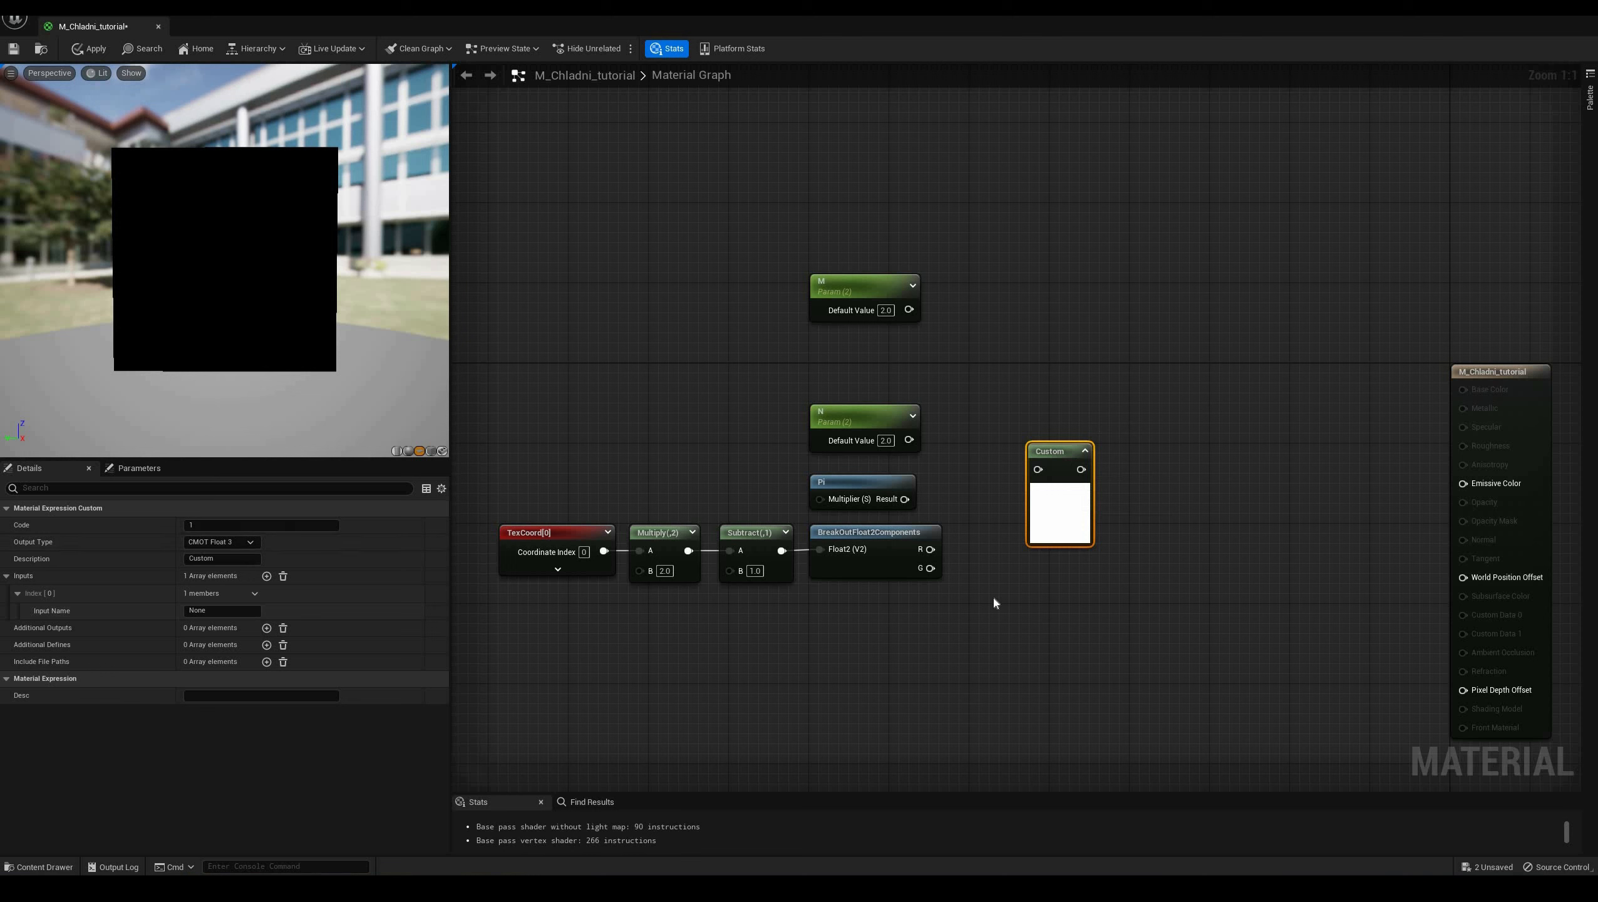
key(Delete)
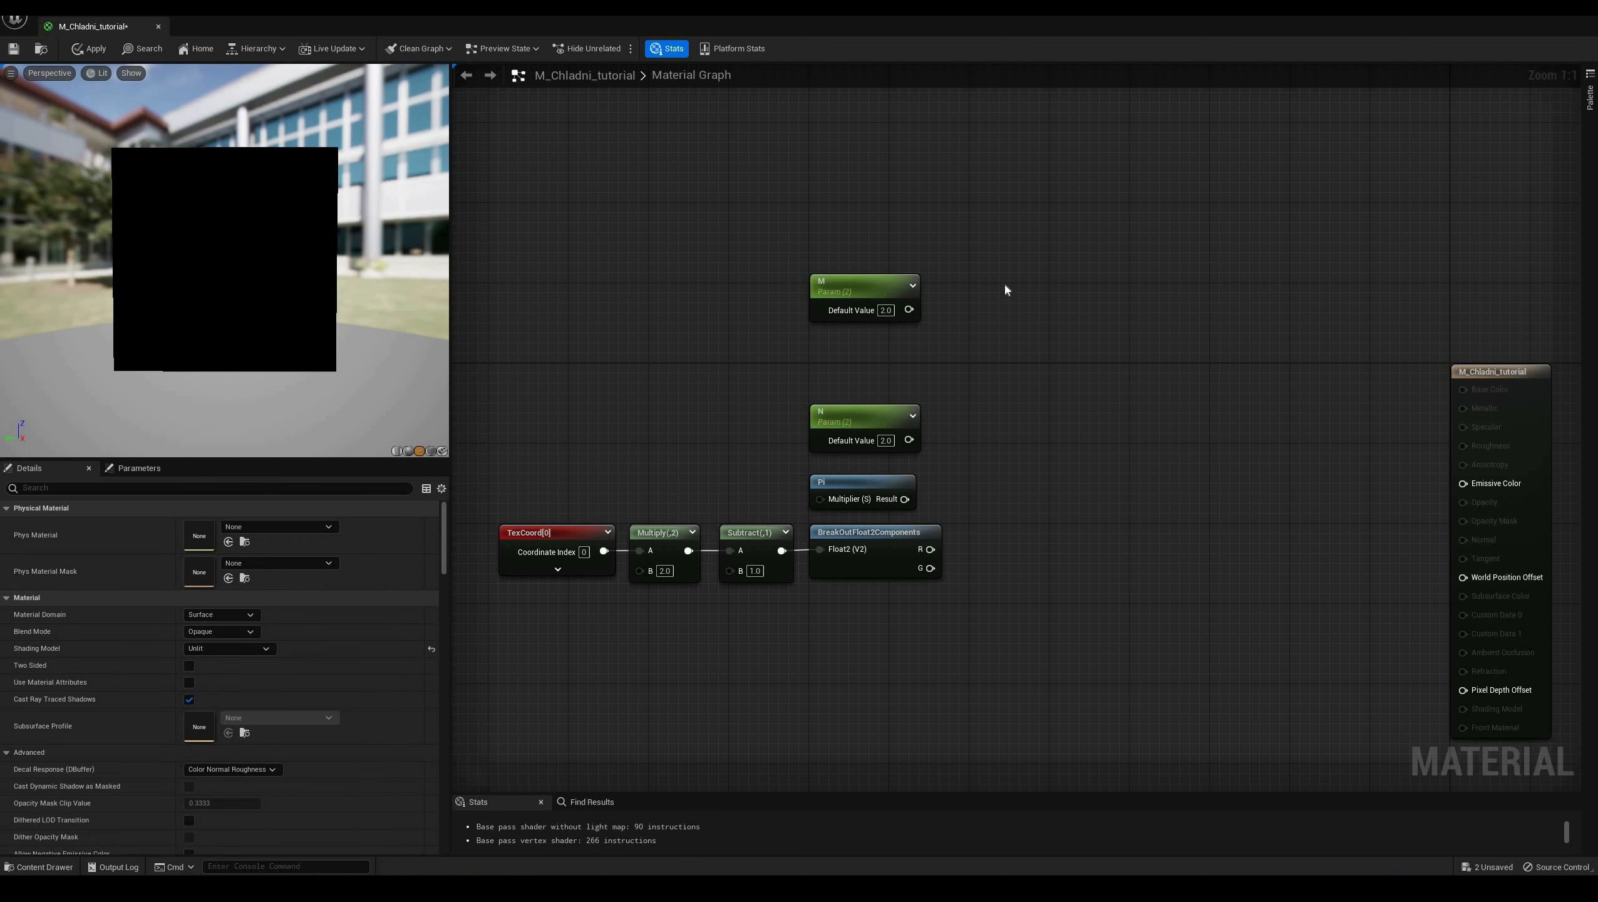
Add two Multiply nodes, one multiplying M by Pi and the other multiplying N by Pi
click(1000, 288)
click(988, 419)
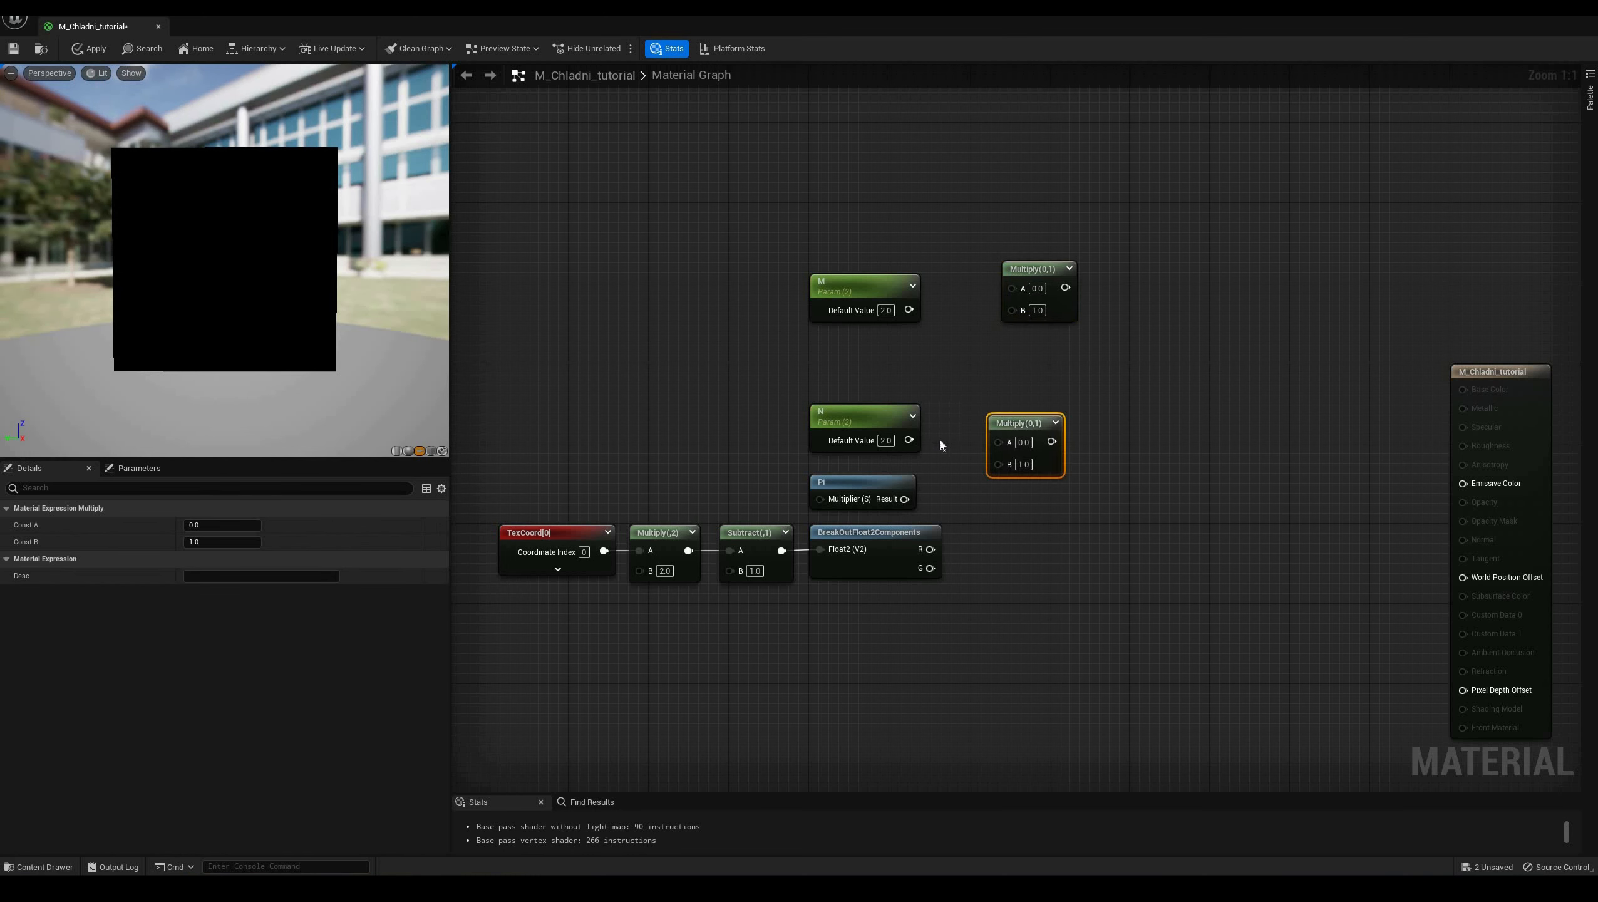
drag(909, 440, 997, 442)
drag(908, 310, 973, 303)
drag(999, 461, 981, 451)
drag(904, 499, 980, 450)
drag(980, 319, 904, 499)
click(1062, 303)
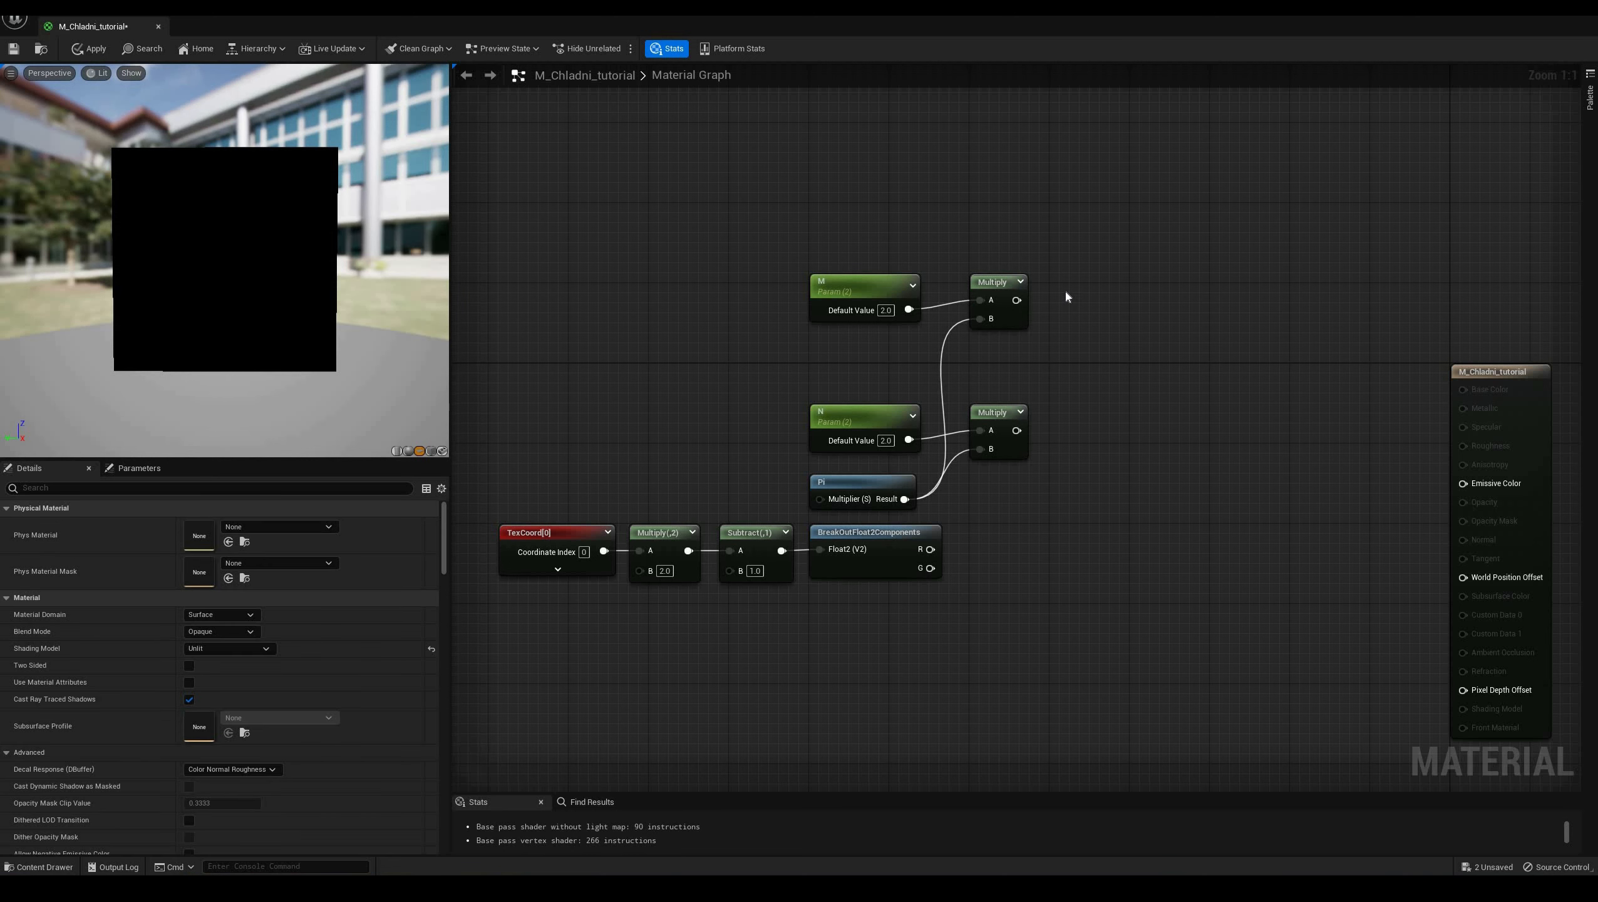
Add two more Multiply nodes, multiplying the M product by the R component and the N product by the G component
click(1066, 297)
drag(1016, 300, 1075, 318)
drag(931, 549, 1084, 282)
click(1056, 412)
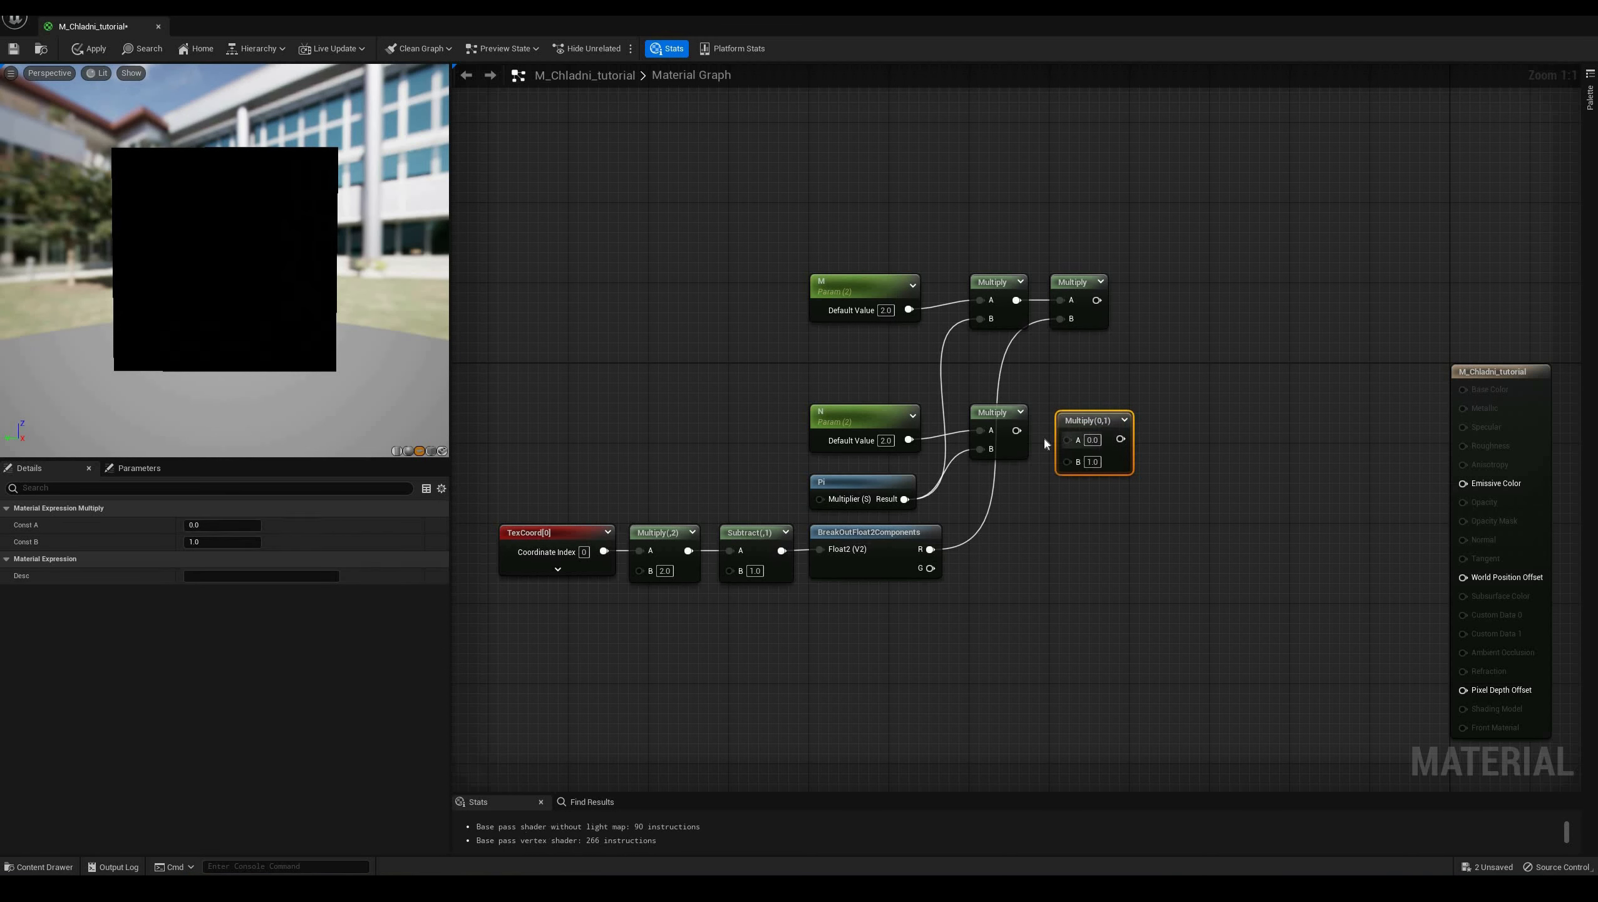
drag(1078, 425, 1070, 439)
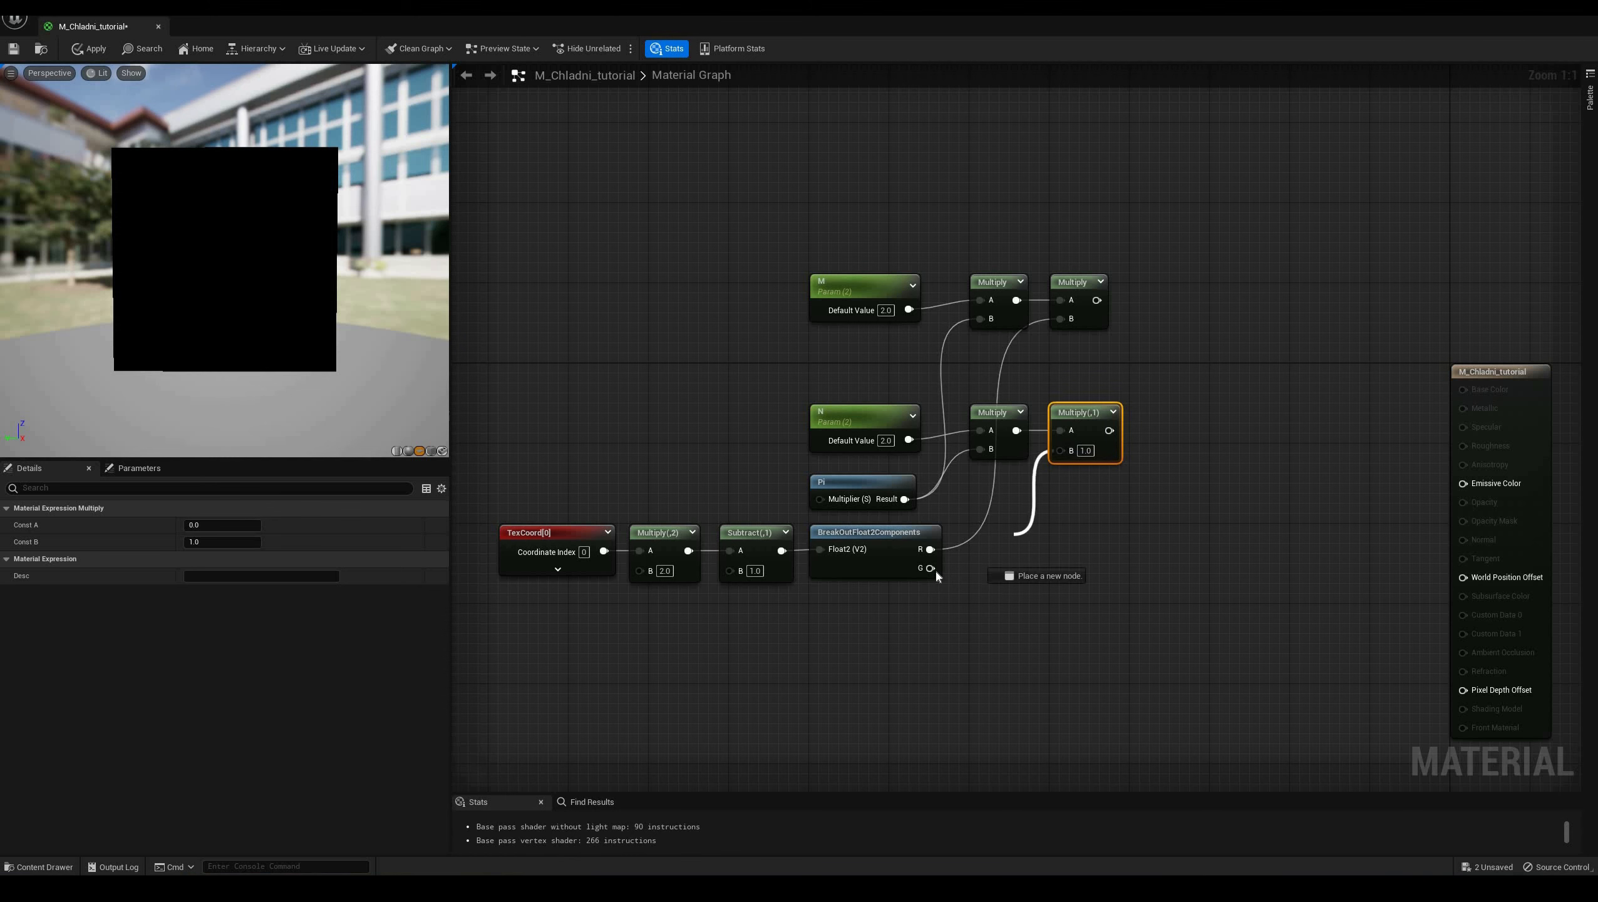
drag(930, 568, 1067, 449)
click(1172, 579)
Add a Cosine node after each of the two final Multiply nodes, connect their outputs to it, and align the nodes in rows
right_drag(1156, 301, 1039, 310)
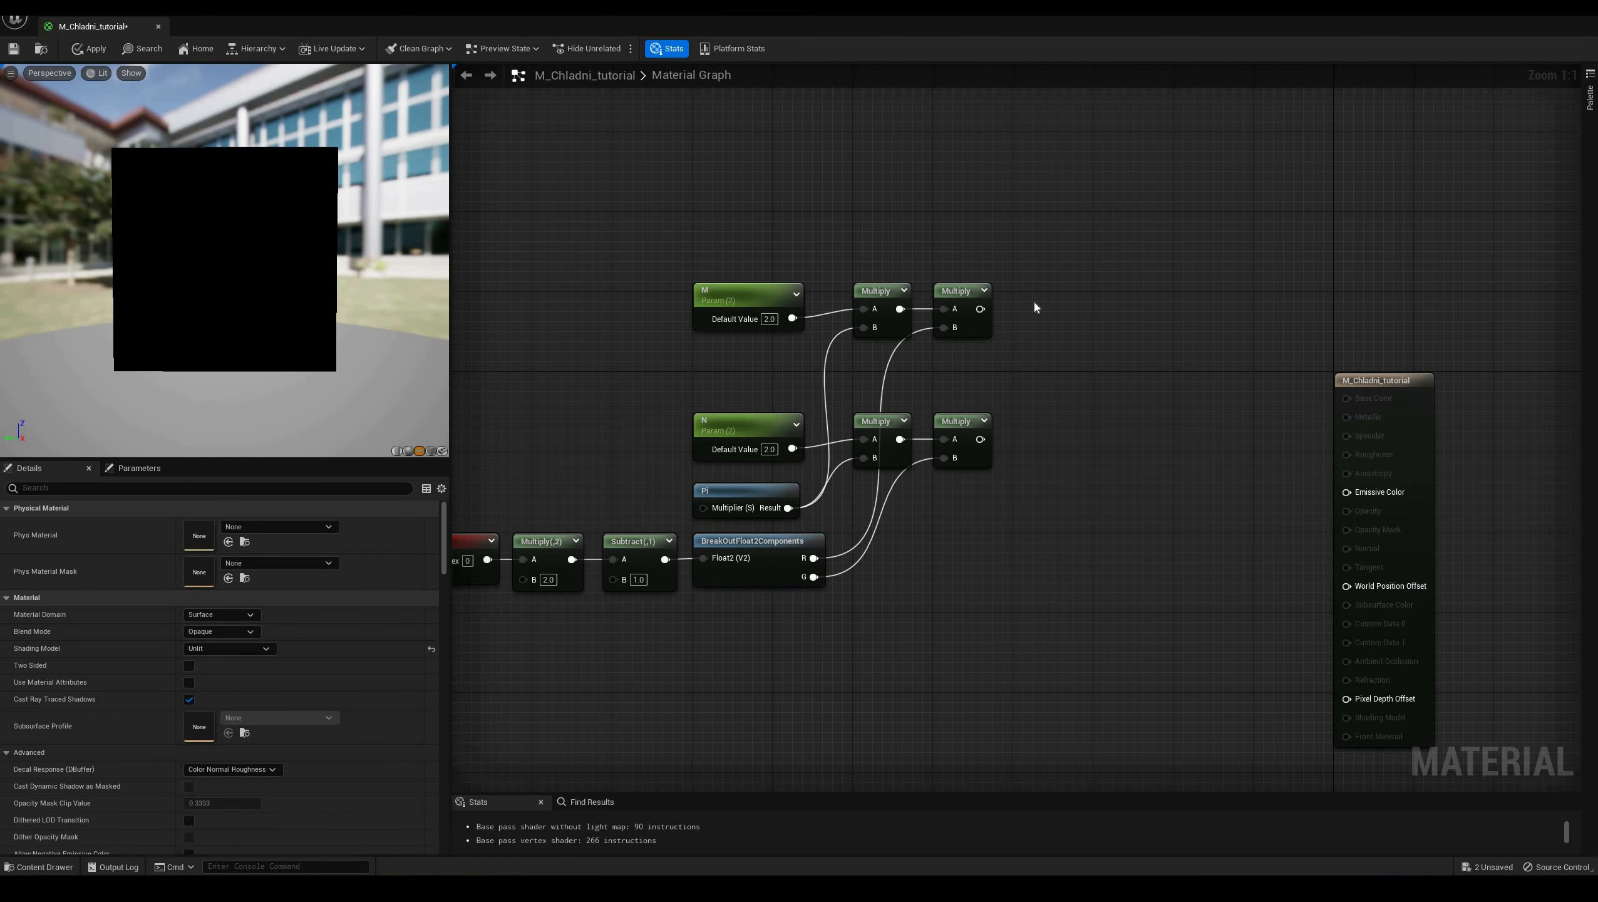
right_click(1035, 307)
text(cos)
key(Return)
drag(1045, 329, 1035, 291)
right_click(1031, 430)
text(cosi)
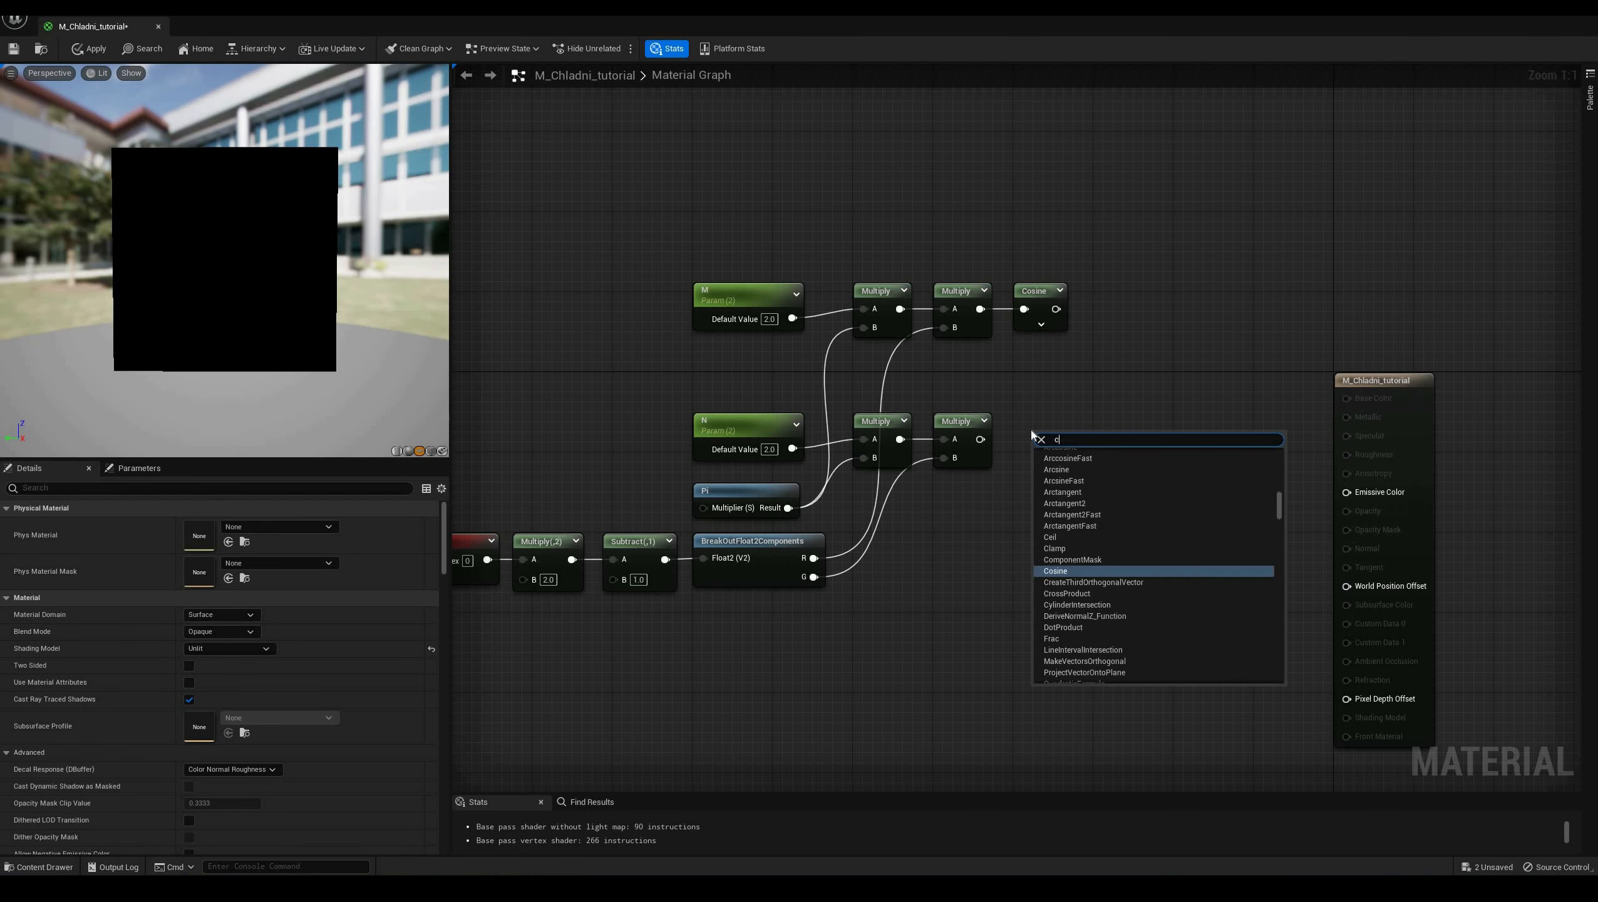
click(1065, 488)
drag(981, 439, 1042, 457)
drag(1054, 439, 1037, 421)
Multiply the two Cosine outputs together with a new Multiply node and connect the result to Emissive Color
click(1122, 381)
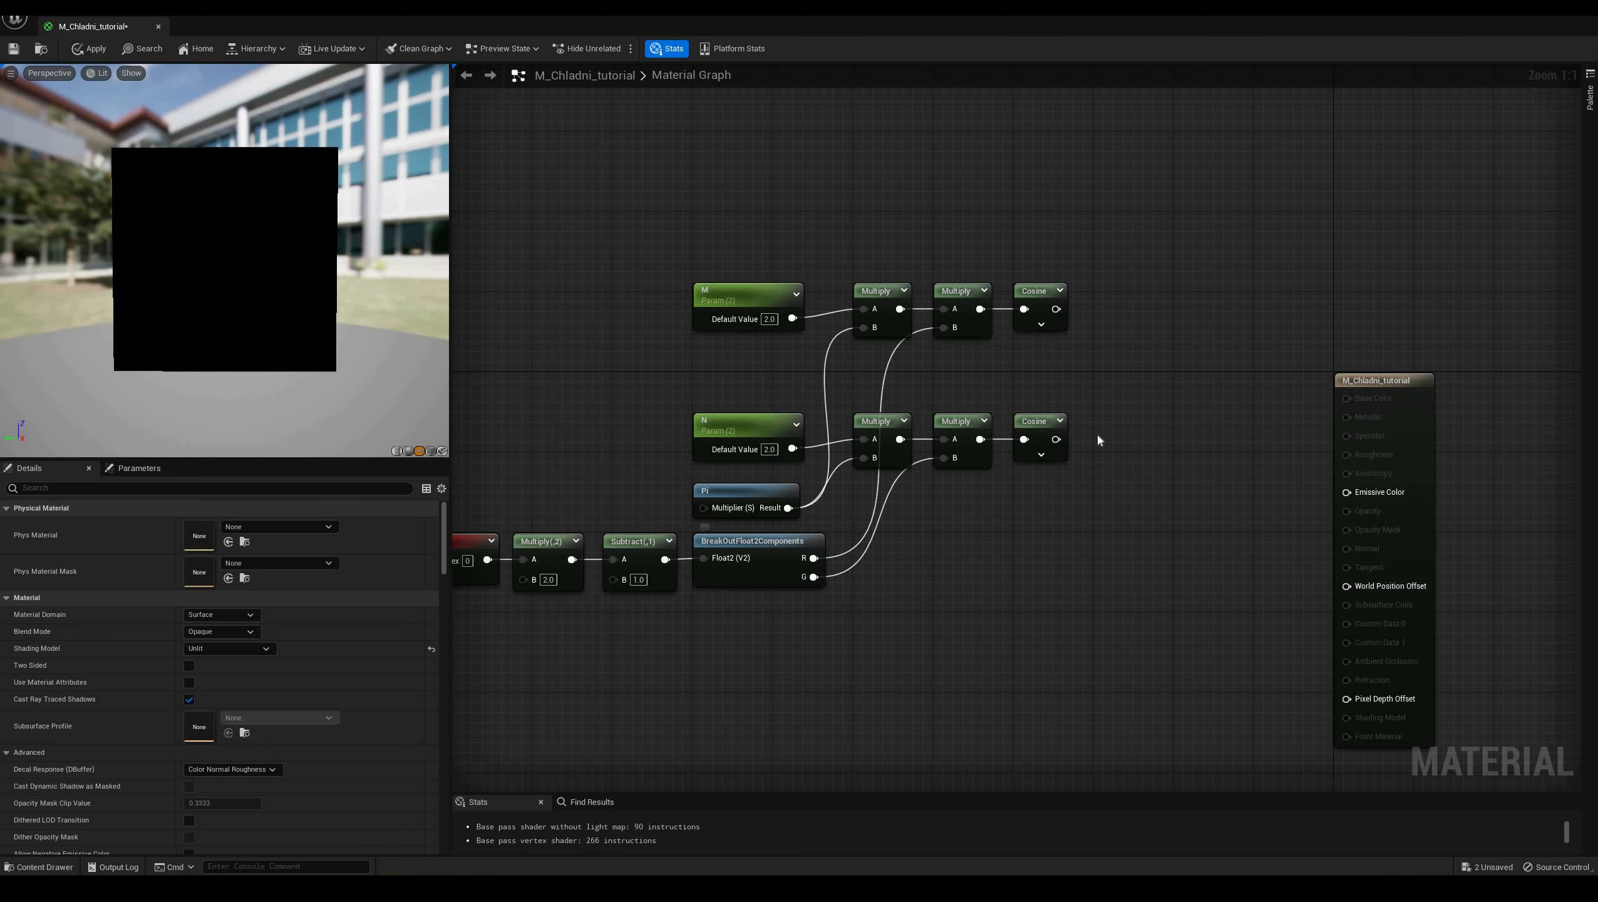
key(m)
click(1089, 323)
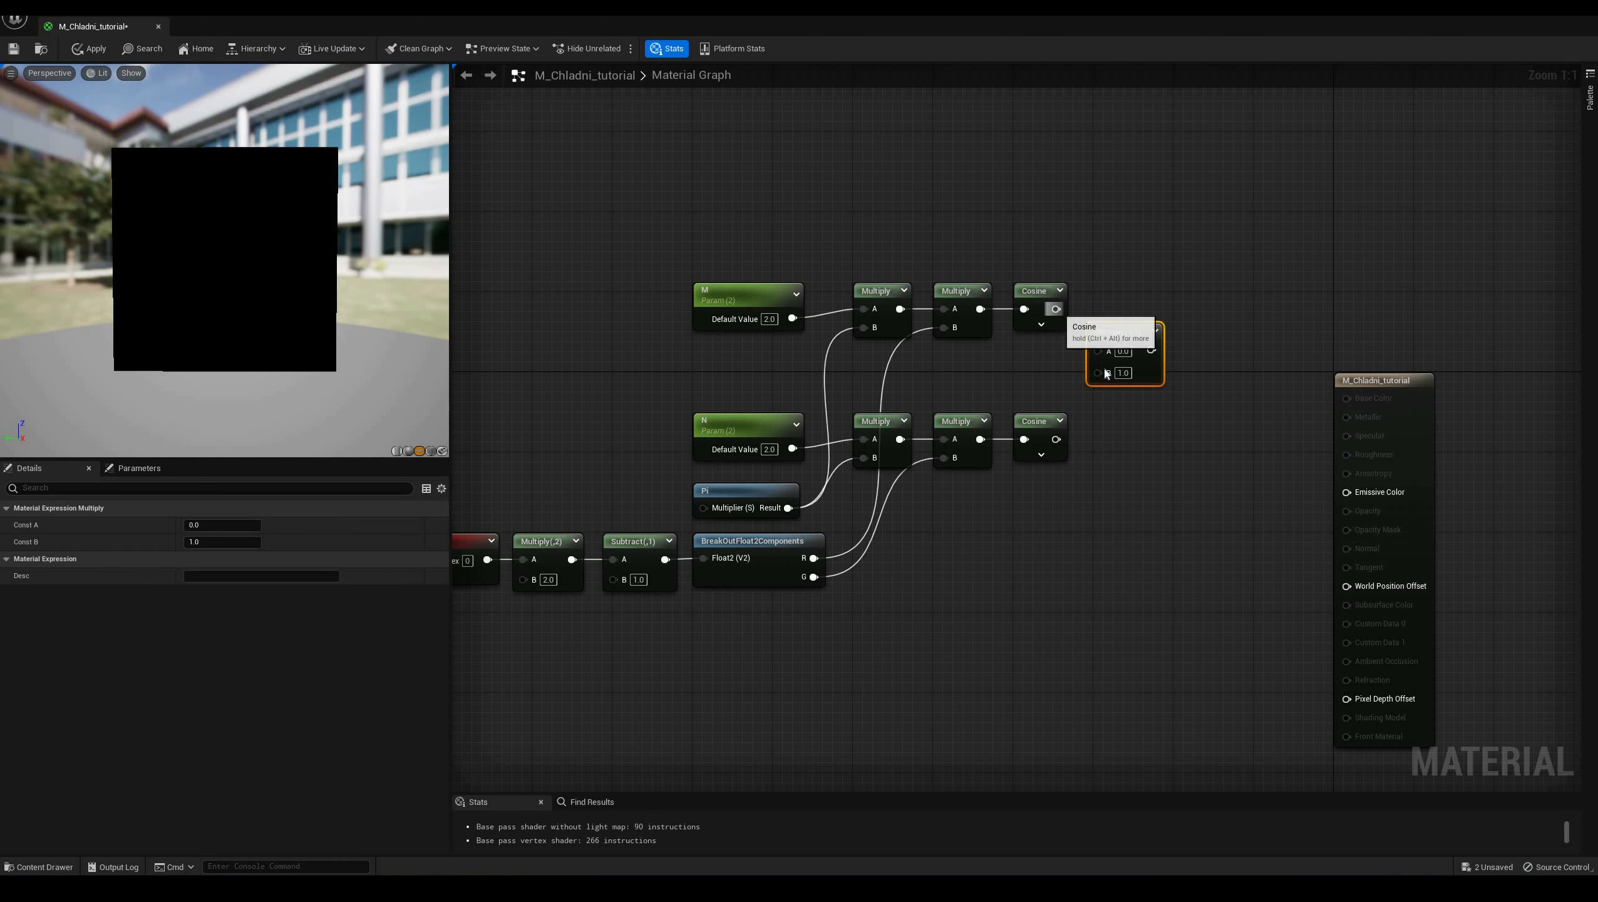
drag(1098, 350, 1056, 439)
drag(1140, 369, 1346, 492)
Set the default values of both the M and N parameters to 1
click(767, 319)
text(1)
click(749, 365)
click(770, 449)
text(1)
click(772, 399)
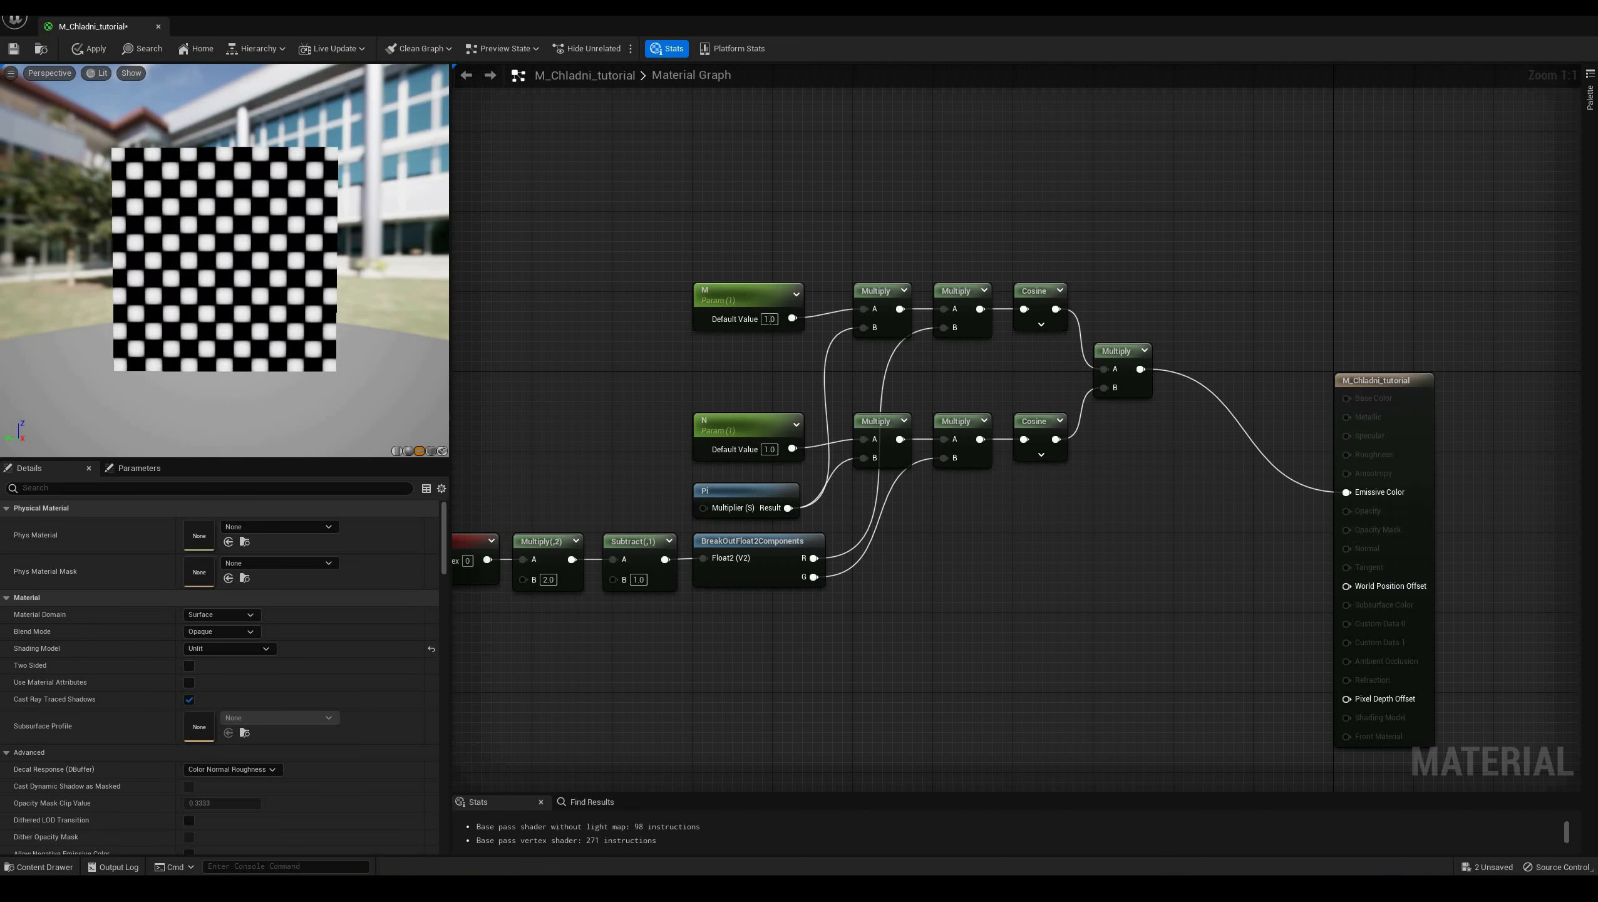
Set the default values of both the M and N parameters to 0.1
click(770, 320)
text(0.1)
key(Return)
click(770, 449)
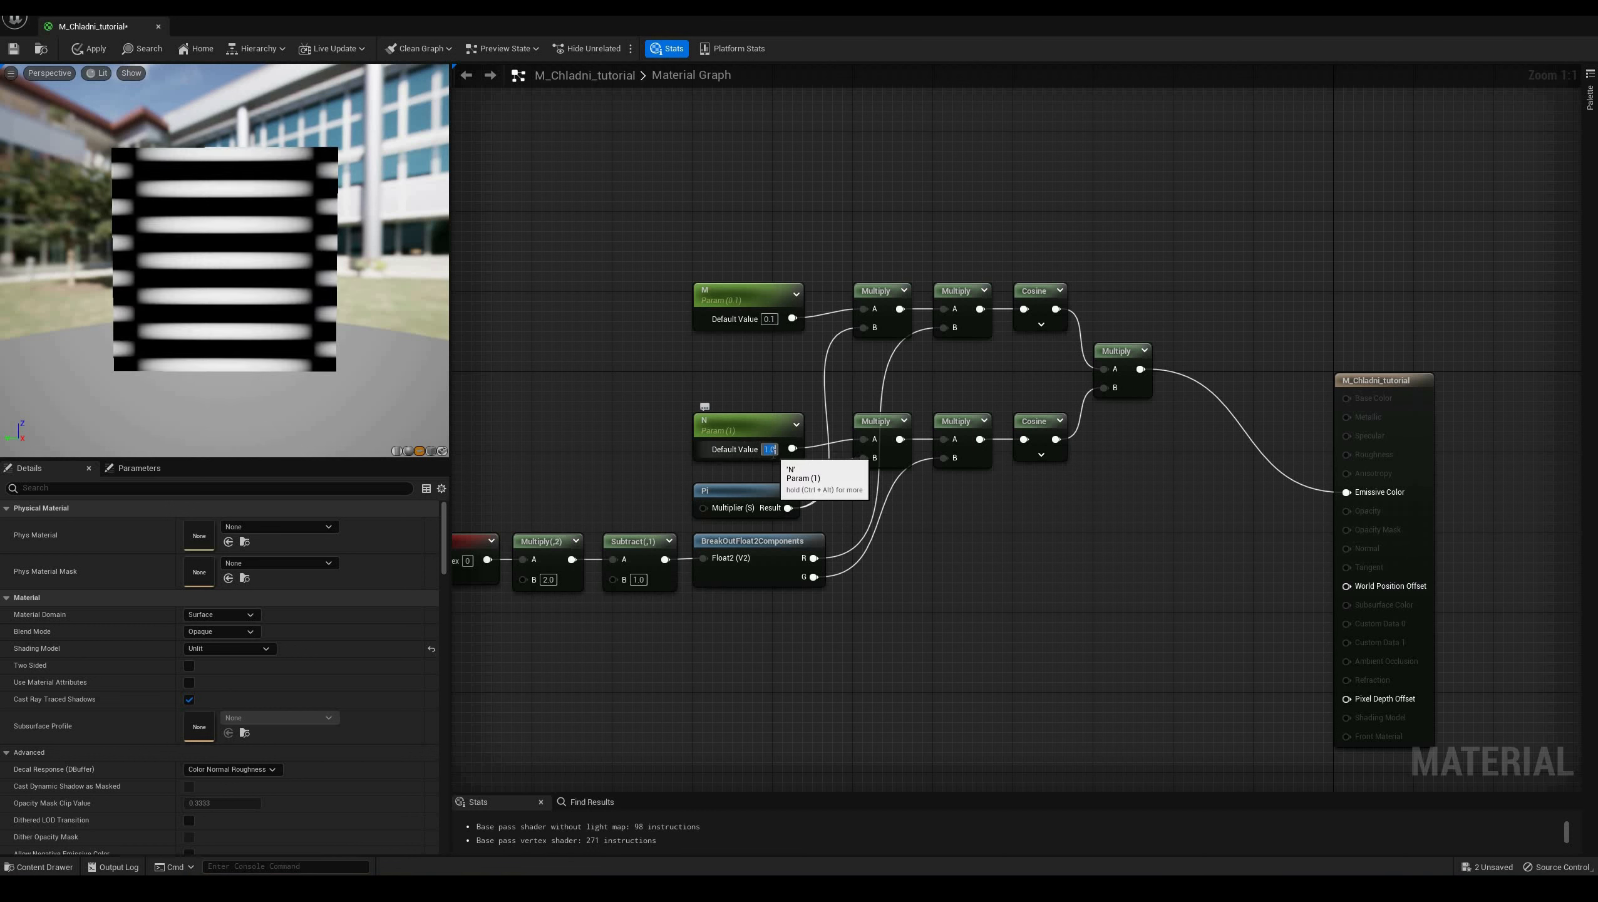
text(0.1)
key(Return)
Set the default values of the N and M parameters to 2
text(2)
key(Return)
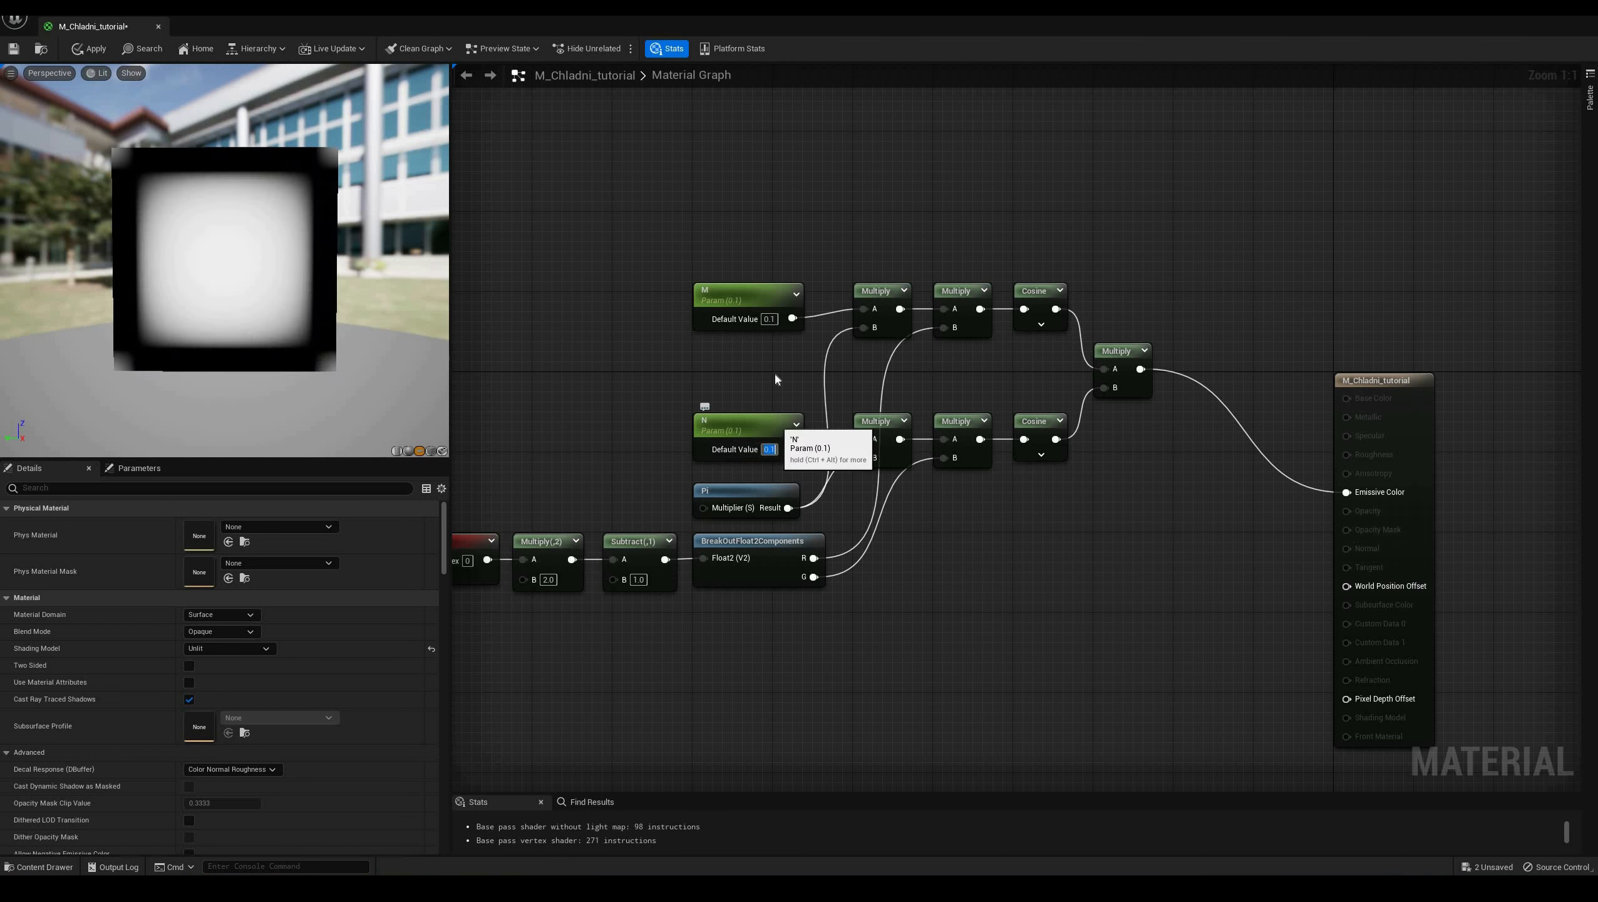
click(768, 319)
text(1)
key(BackSpace)
text(2)
key(Return)
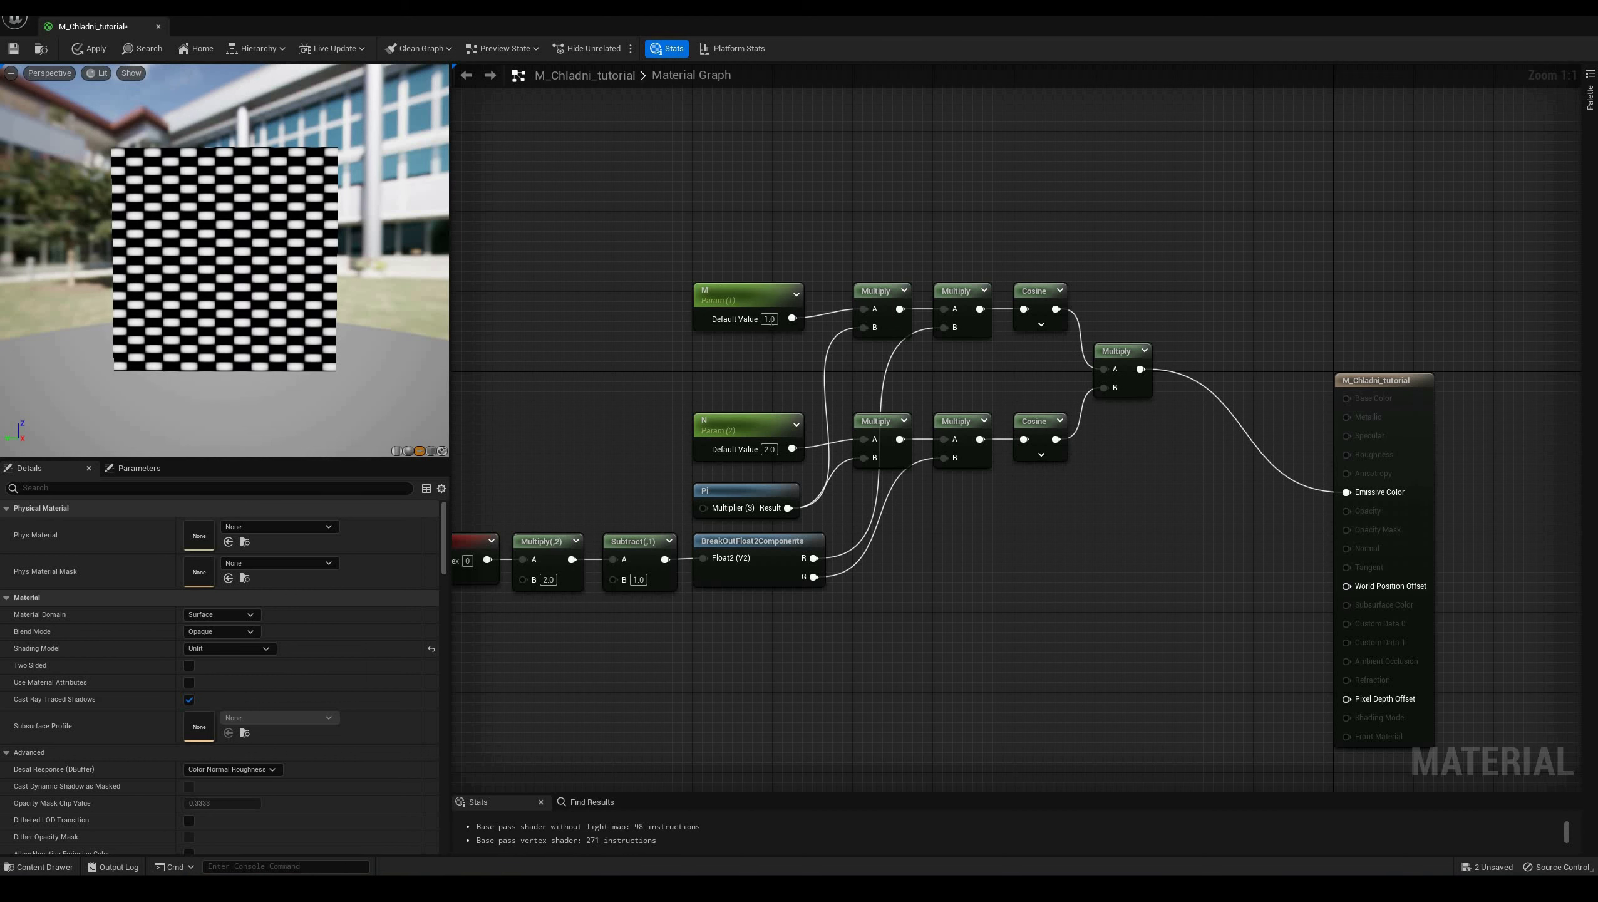
Move the material output node farther from the graph and place a duplicate of the Multiply and Cosine block below the original
drag(1376, 387, 1487, 267)
click(1149, 541)
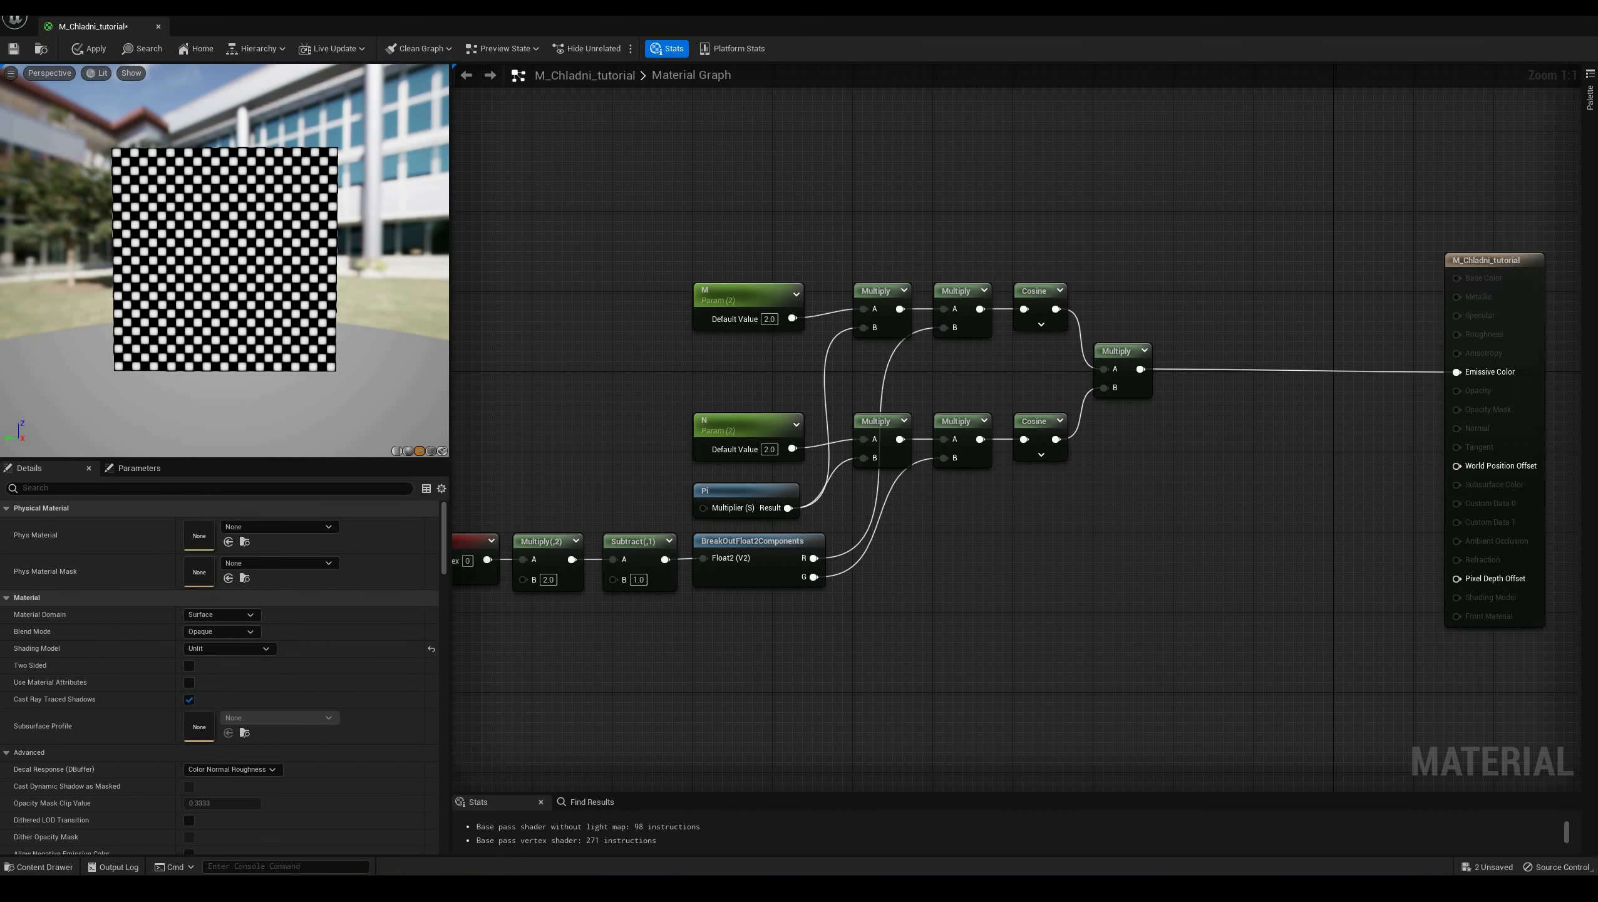
right_drag(1110, 516, 1083, 511)
right_drag(1011, 450, 956, 382)
scroll(956, 383, down, 1)
drag(1099, 179, 800, 424)
key(ctrl+v)
drag(801, 507, 828, 535)
Connect Pi to both first Multiply nodes of the duplicated block, with N feeding its upper row and M its lower row
drag(742, 433, 803, 567)
drag(803, 680, 803, 547)
drag(746, 268, 831, 646)
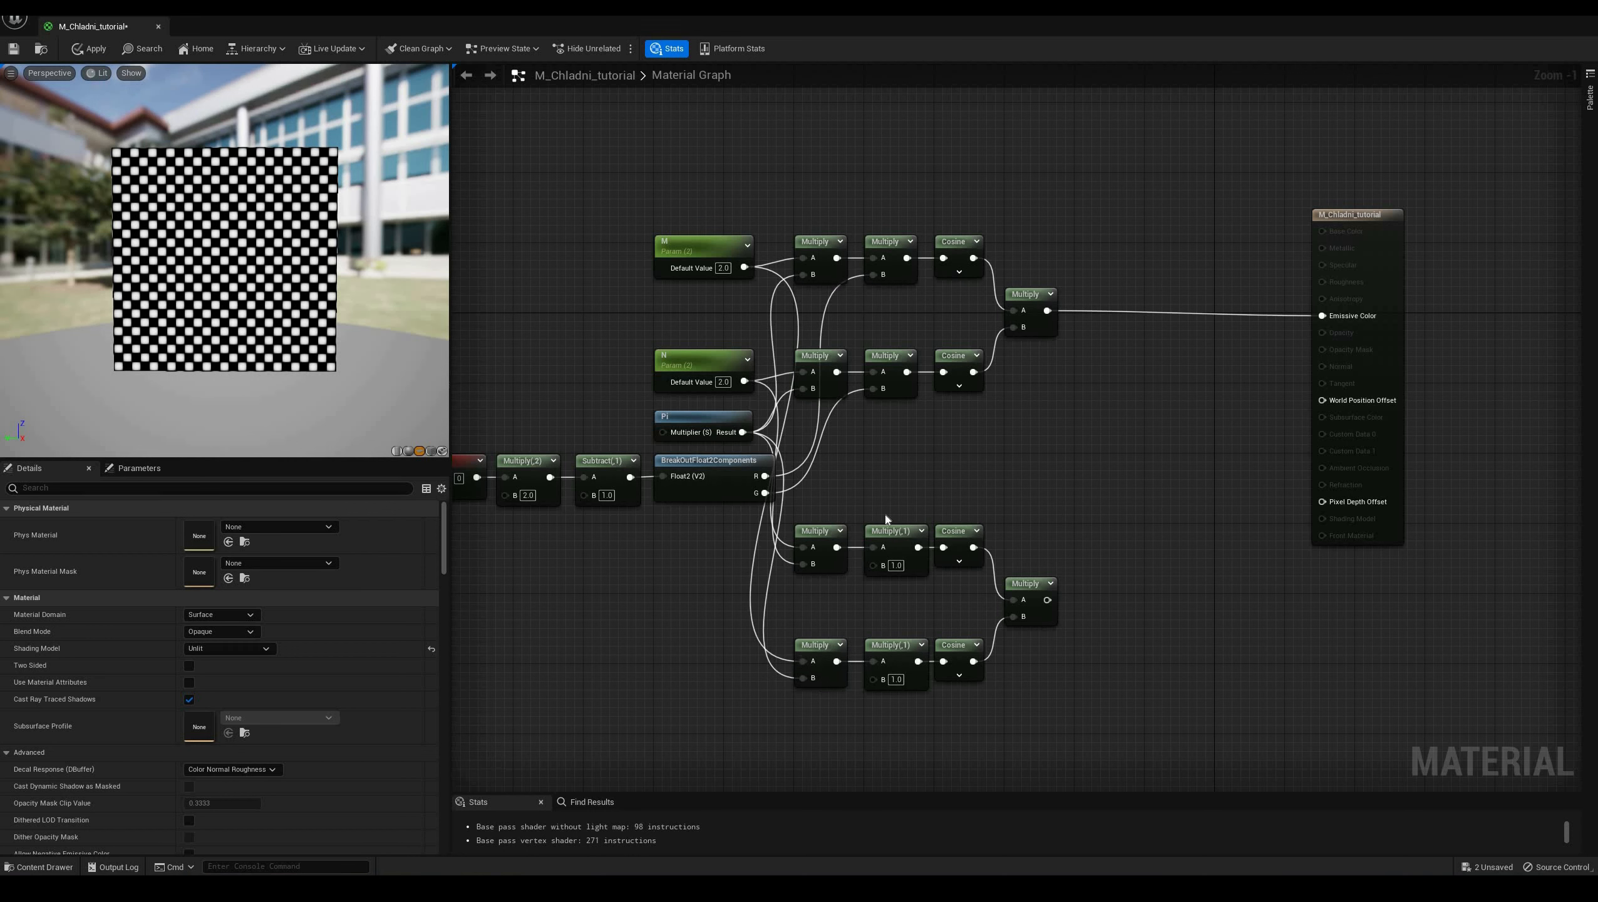
In the duplicated block, feed the R component into the upper row's second Multiply node and the G component into the lower row's
click(885, 246)
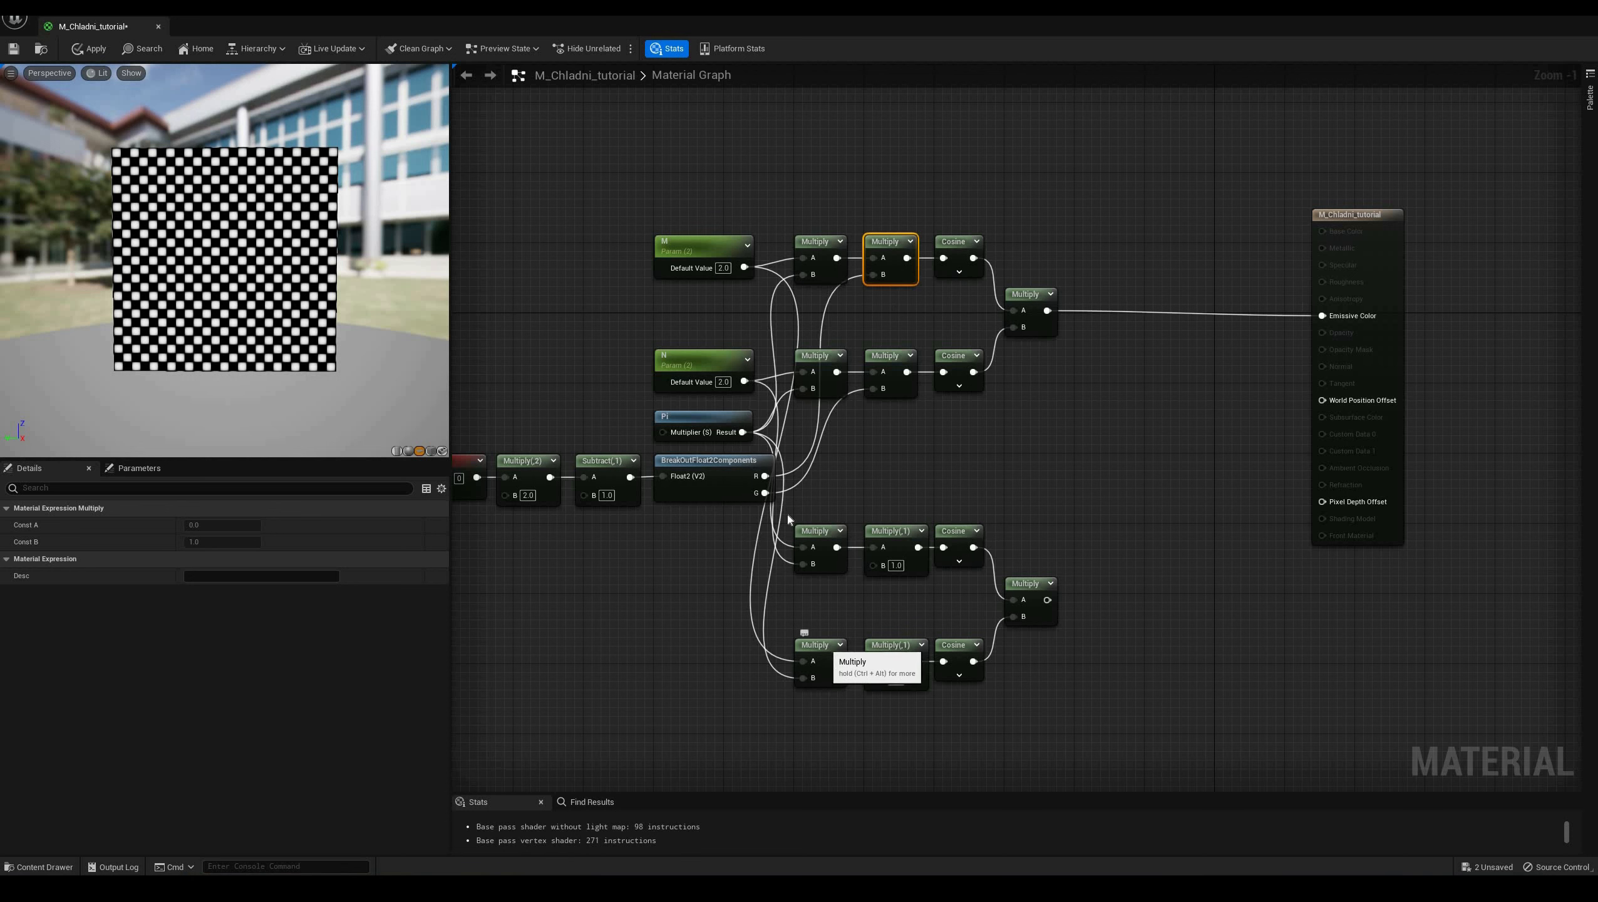
drag(766, 493, 873, 678)
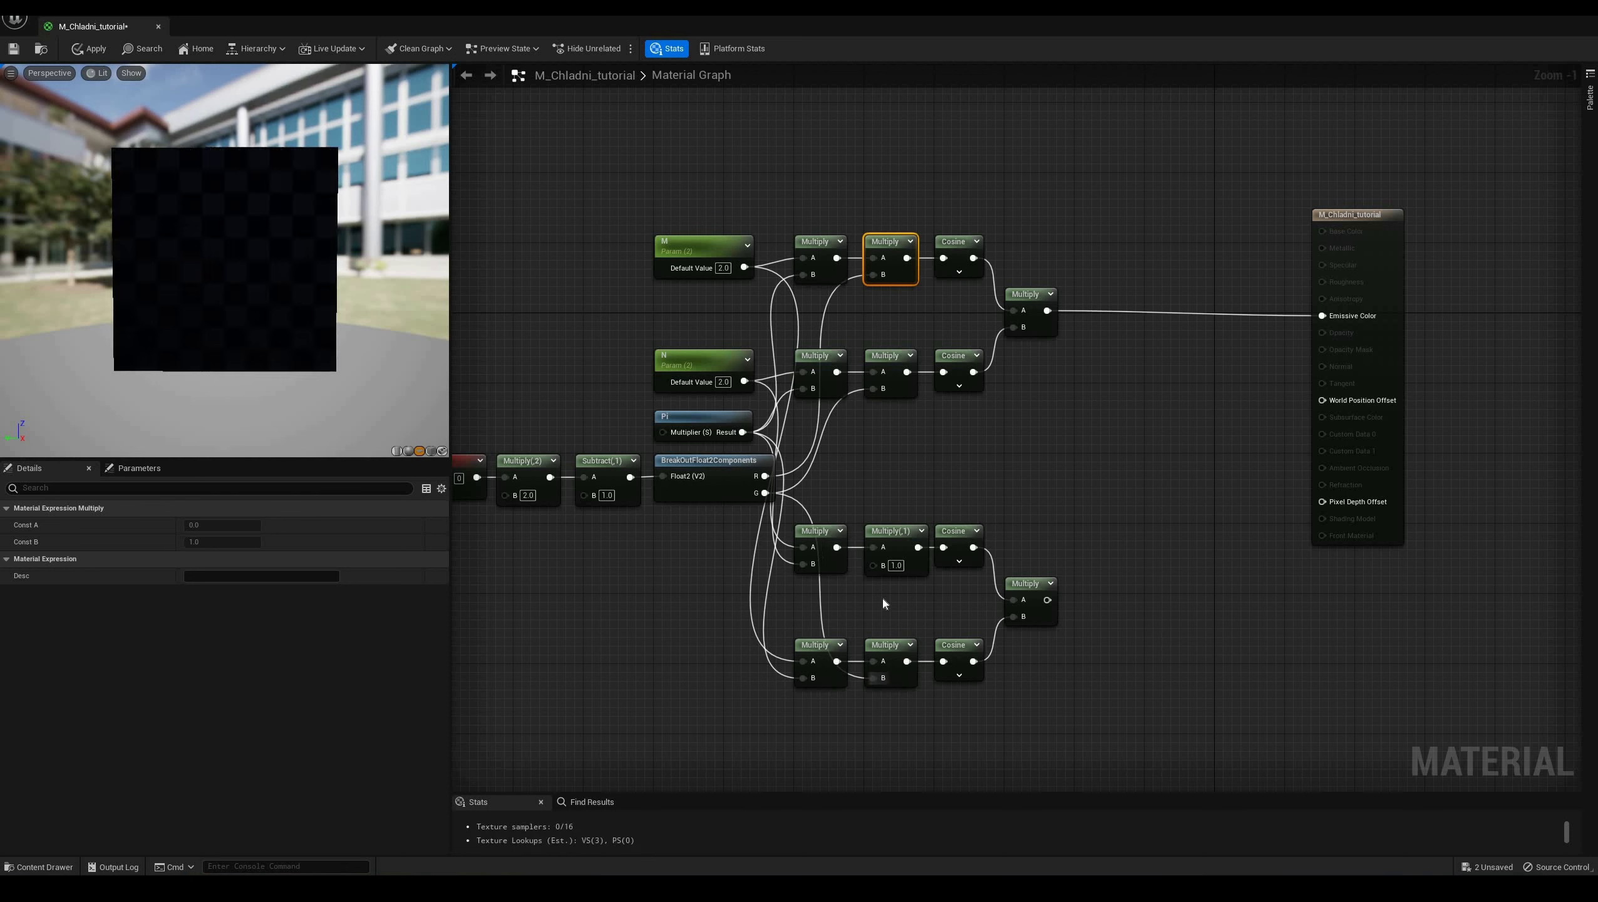
drag(765, 476, 875, 565)
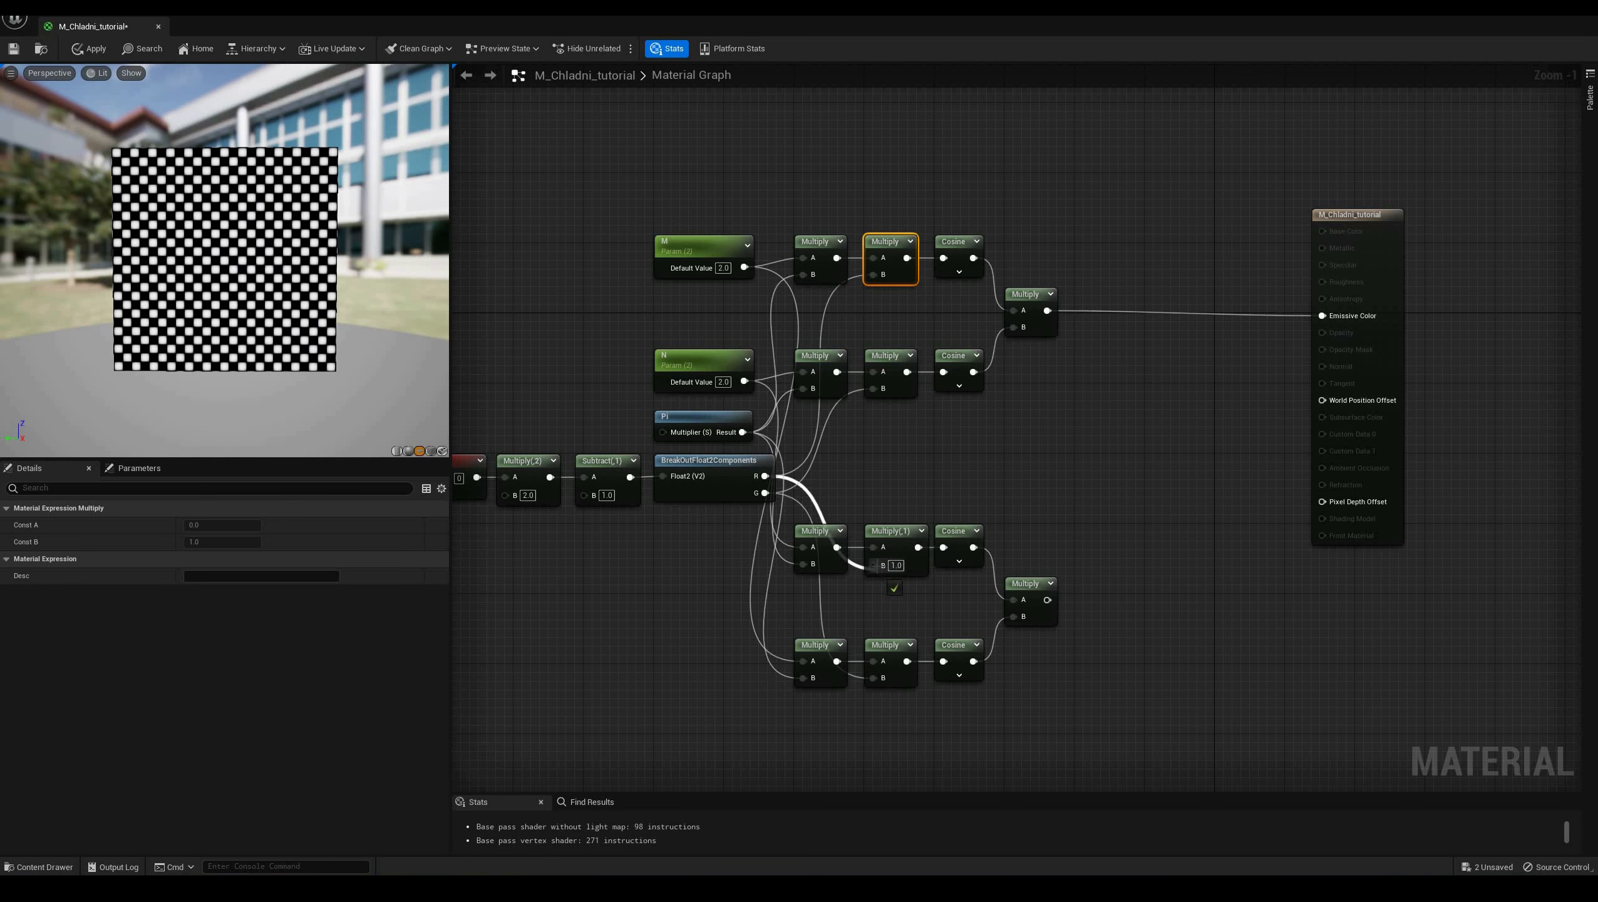
click(945, 460)
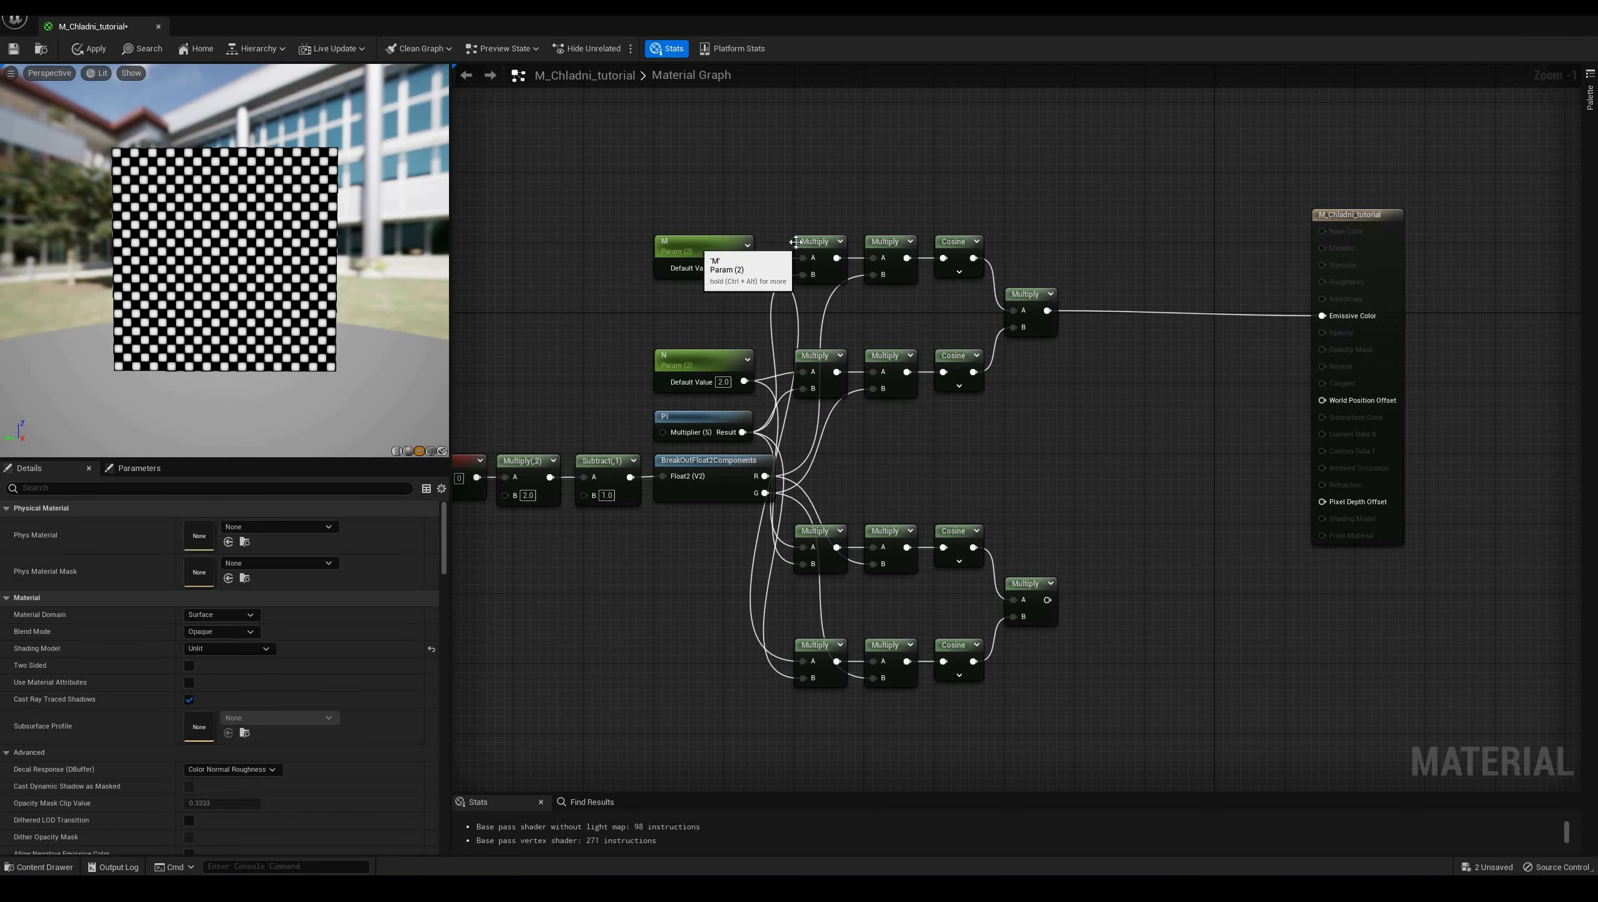
click(707, 248)
click(887, 249)
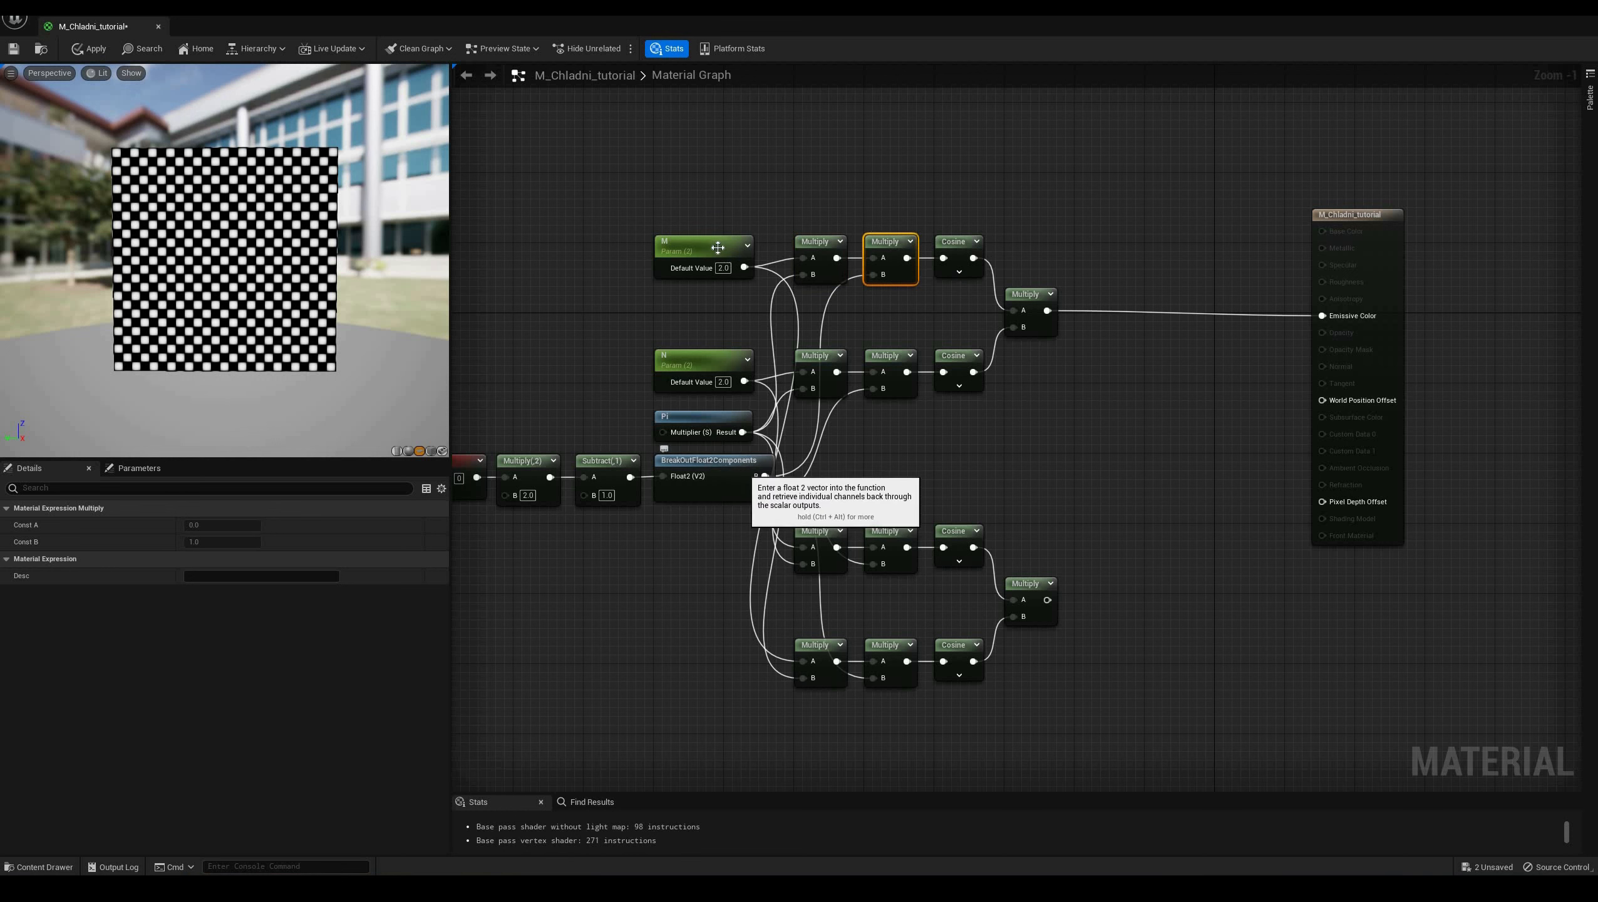
click(817, 646)
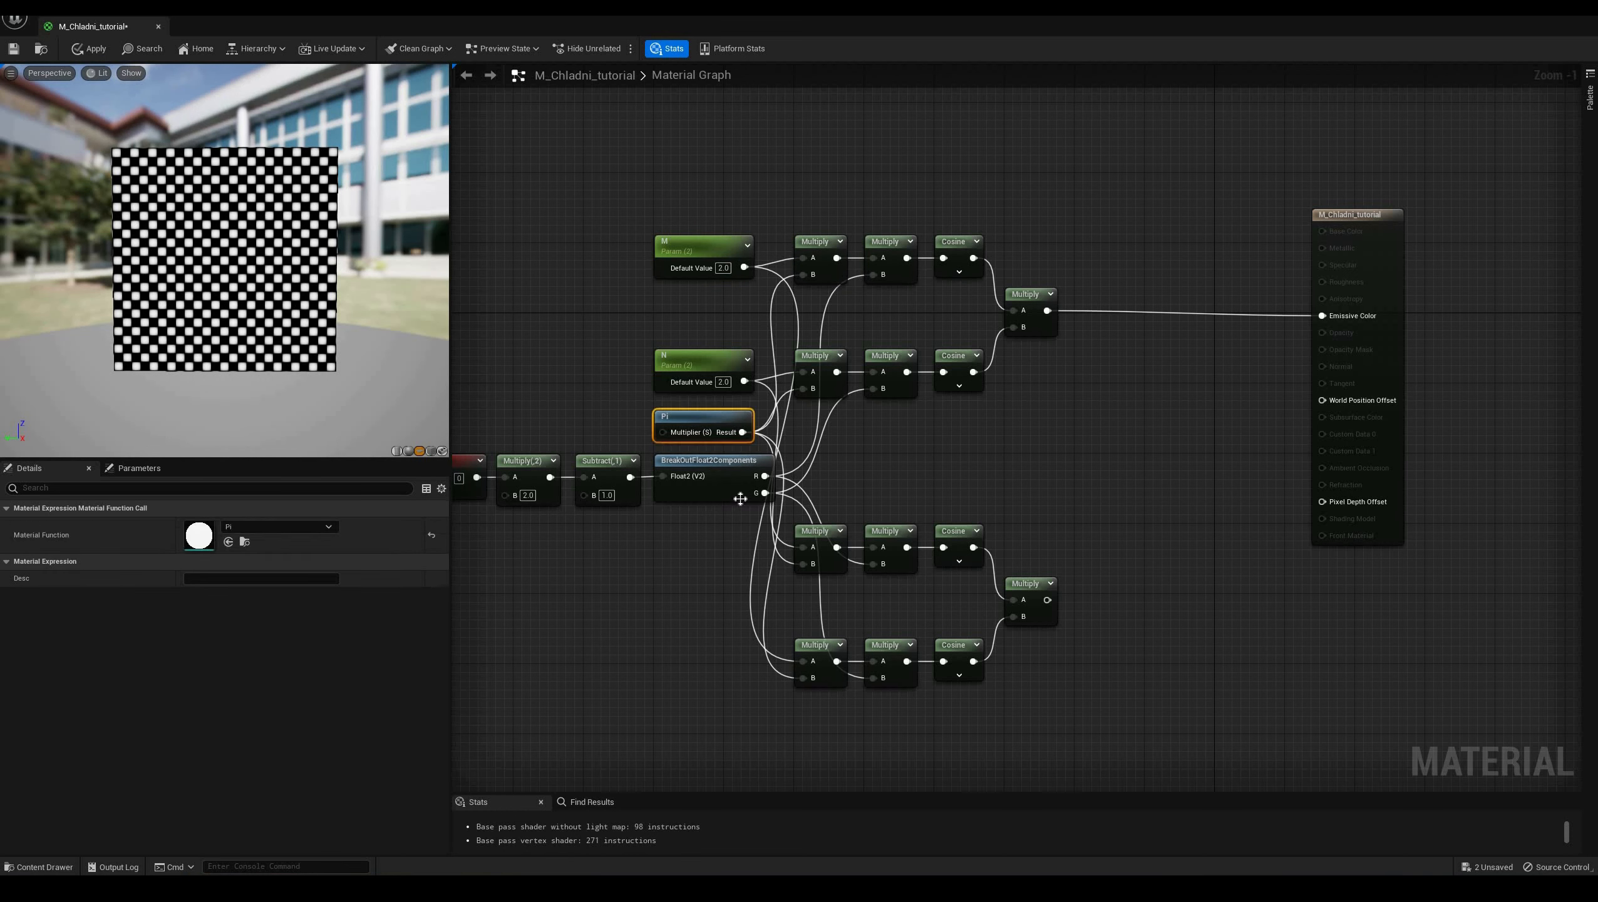
click(889, 646)
click(1092, 513)
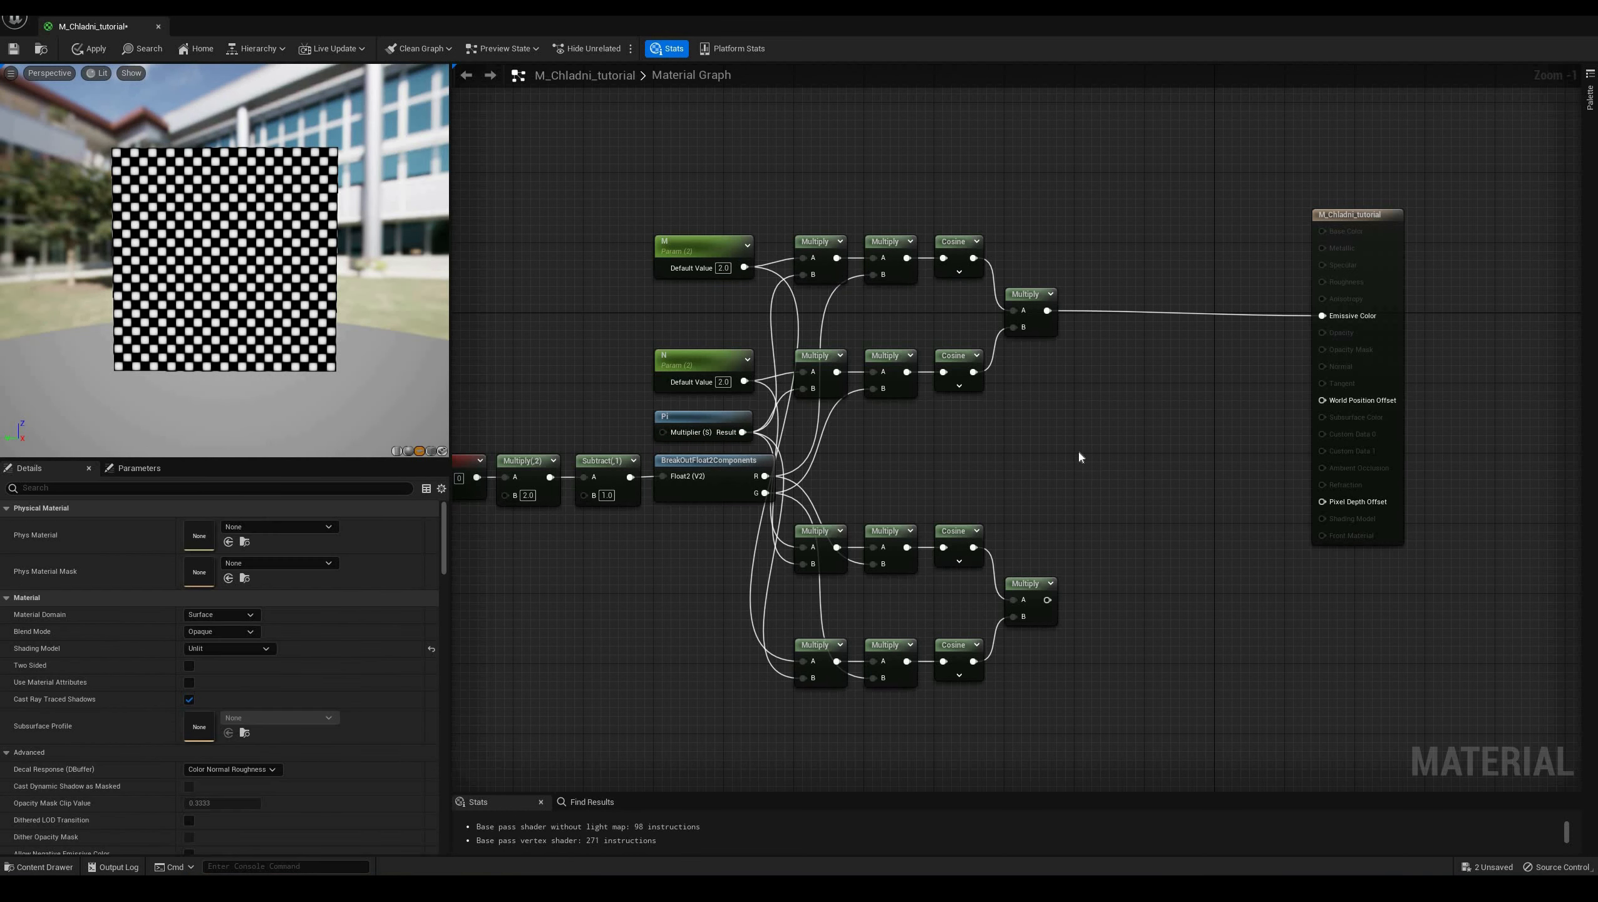
Set M's default value to 0.1 and compare the duplicated and original blocks' outputs by connecting each to Emissive Color
drag(1048, 600, 1323, 316)
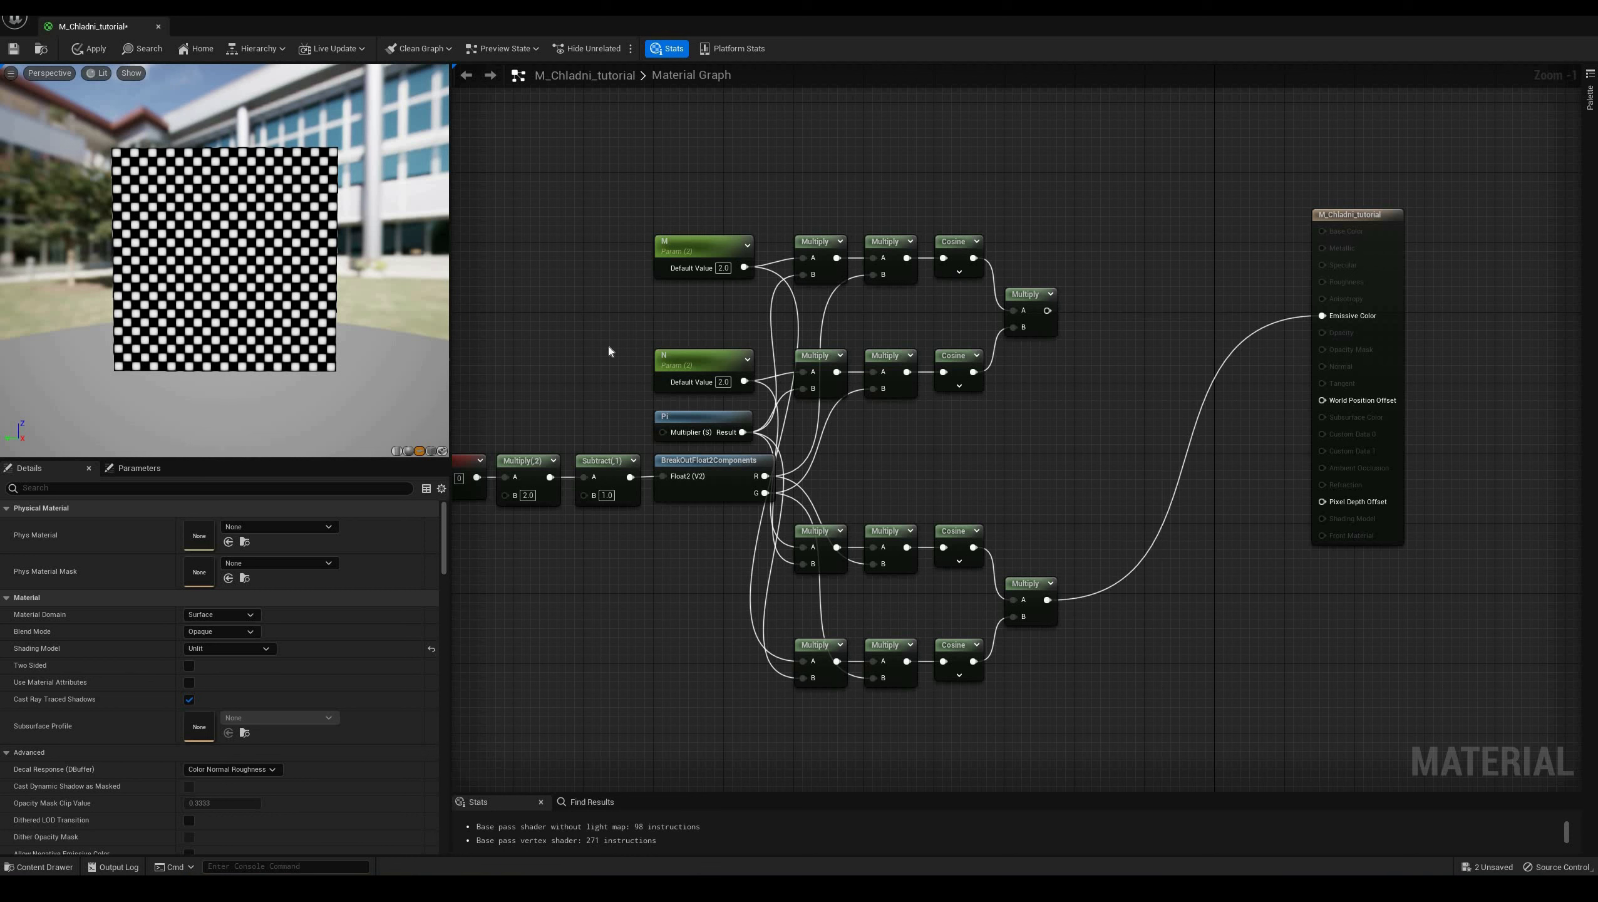
click(723, 268)
text(0.1)
key(Return)
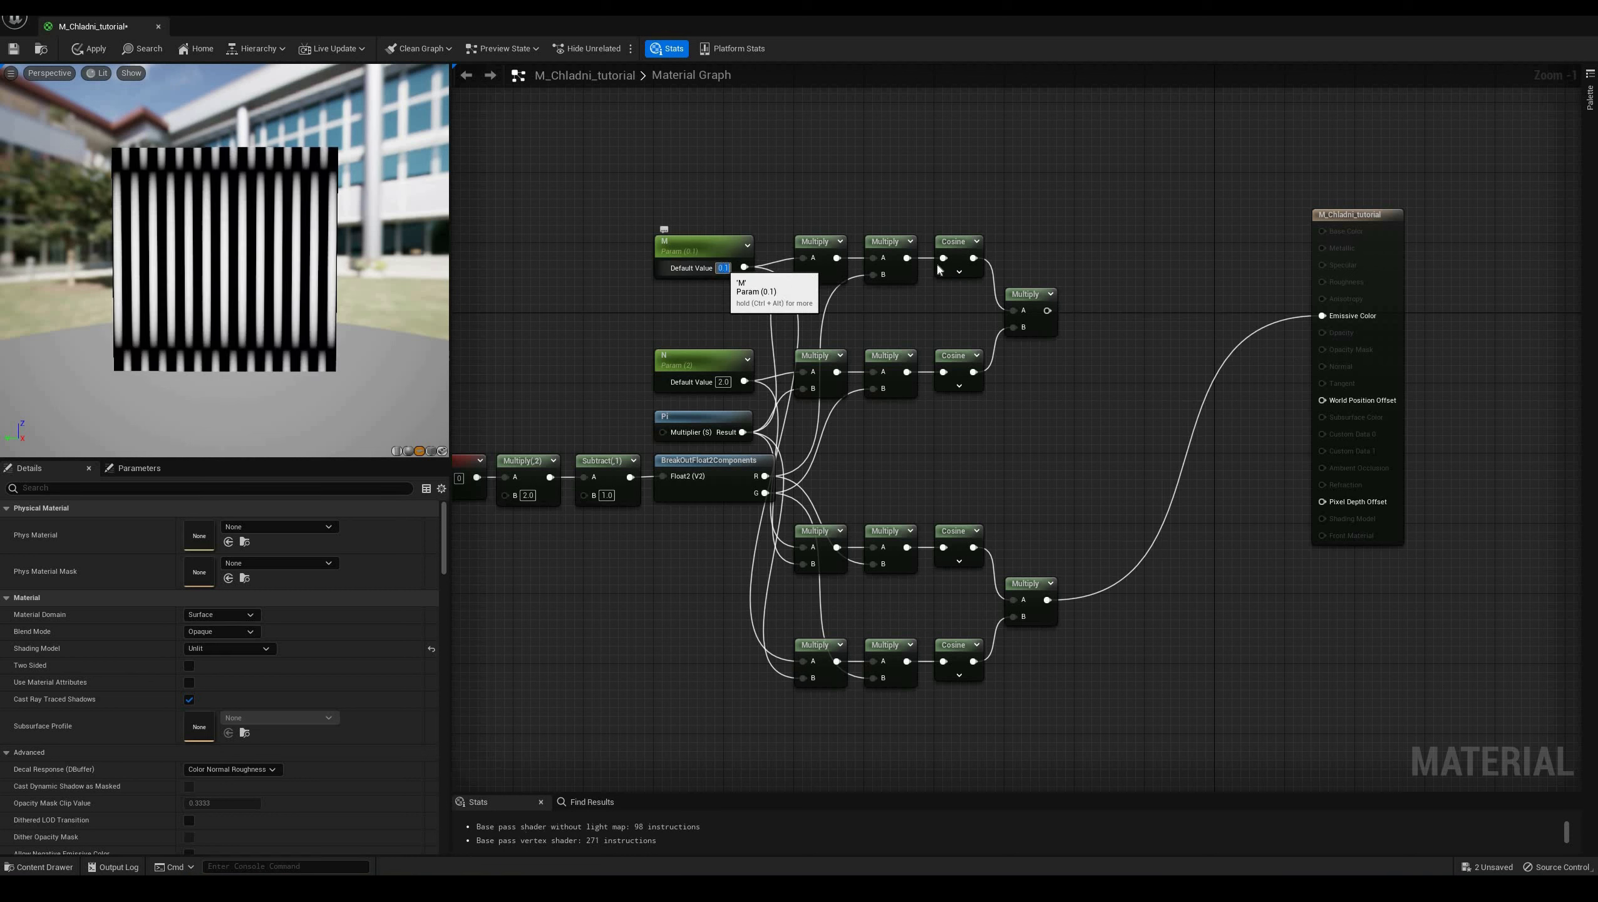
drag(1047, 310, 1323, 316)
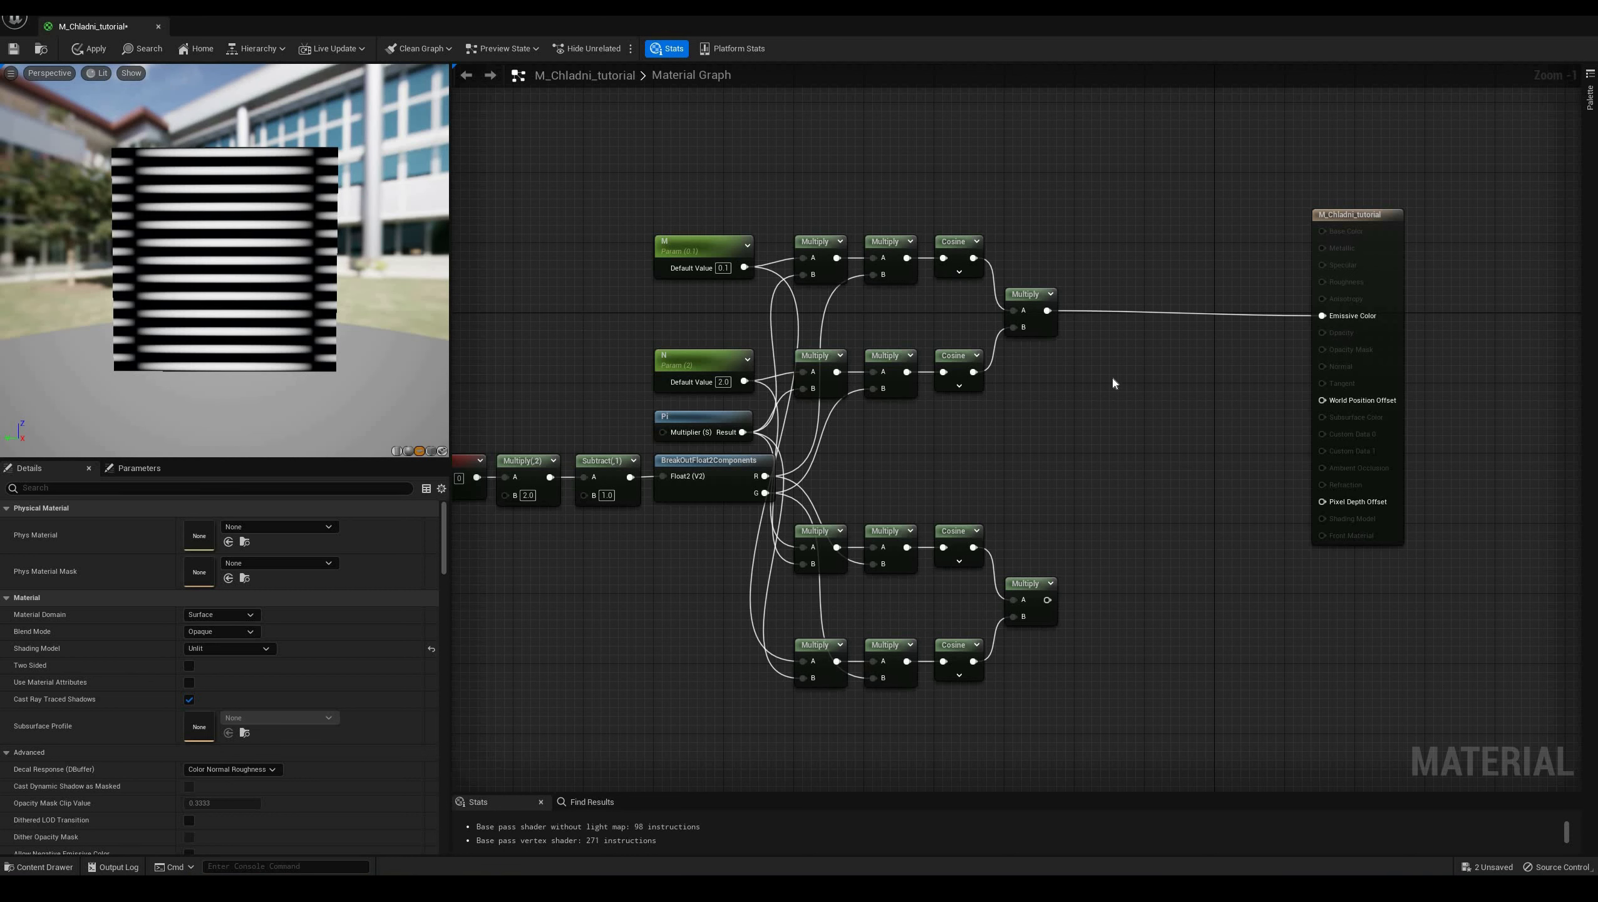
Insert an Add node combining both blocks' final Multiply outputs and connect its result to Emissive Color
right_click(1114, 429)
text(add)
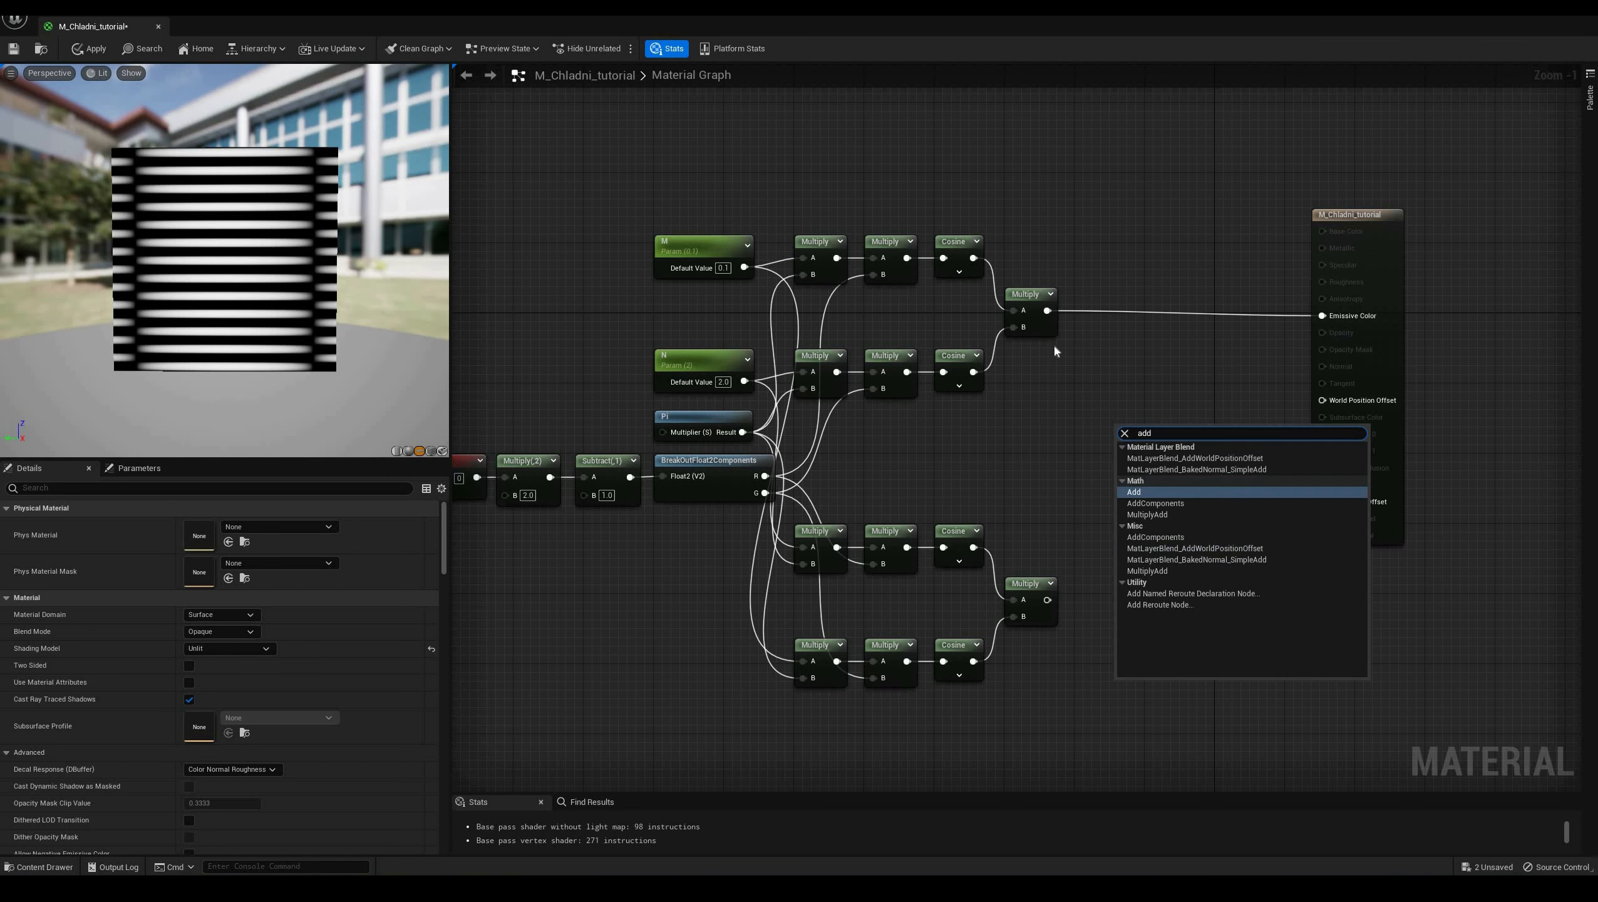
click(1133, 461)
drag(1124, 449, 1047, 310)
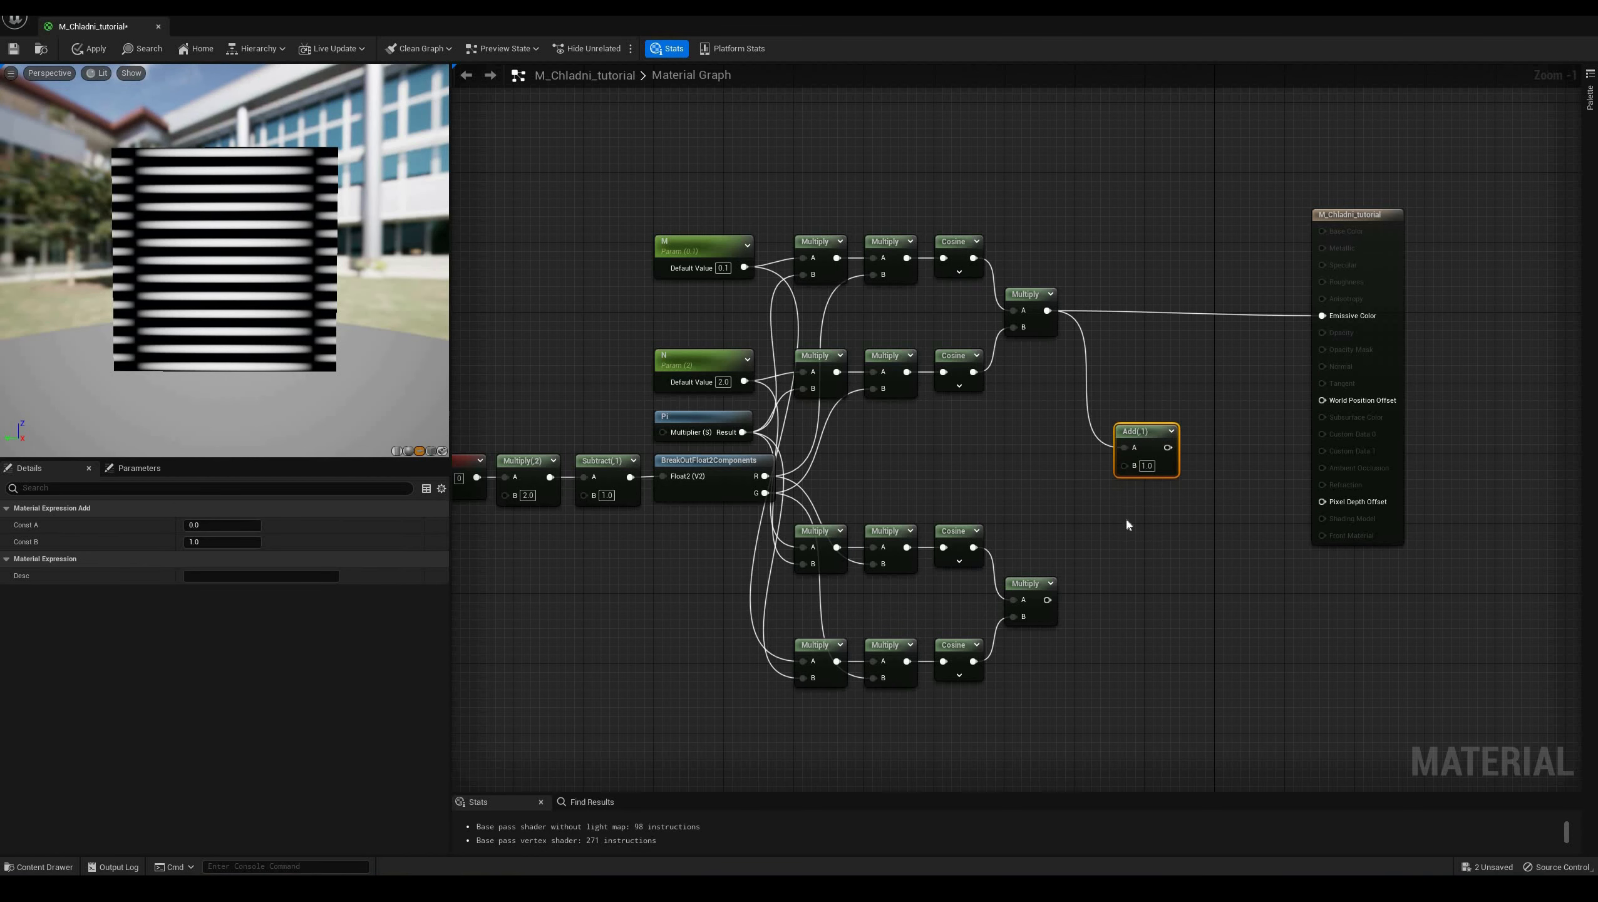
drag(1047, 599, 1322, 316)
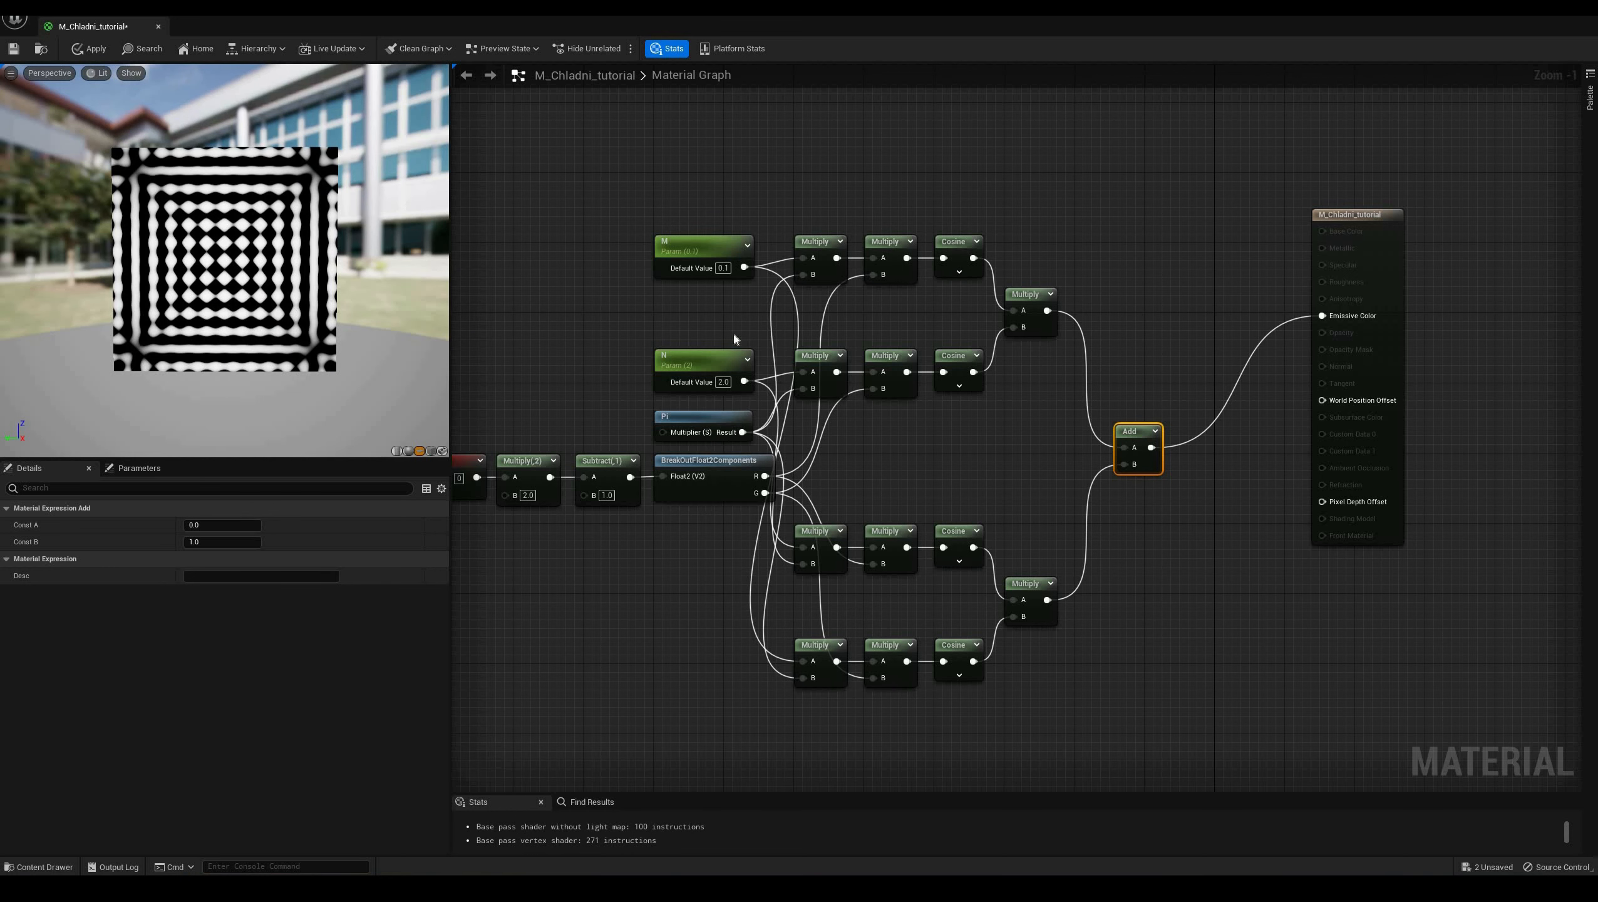
Set the default value of the N parameter to 0.5
click(723, 382)
text(0.5)
key(Return)
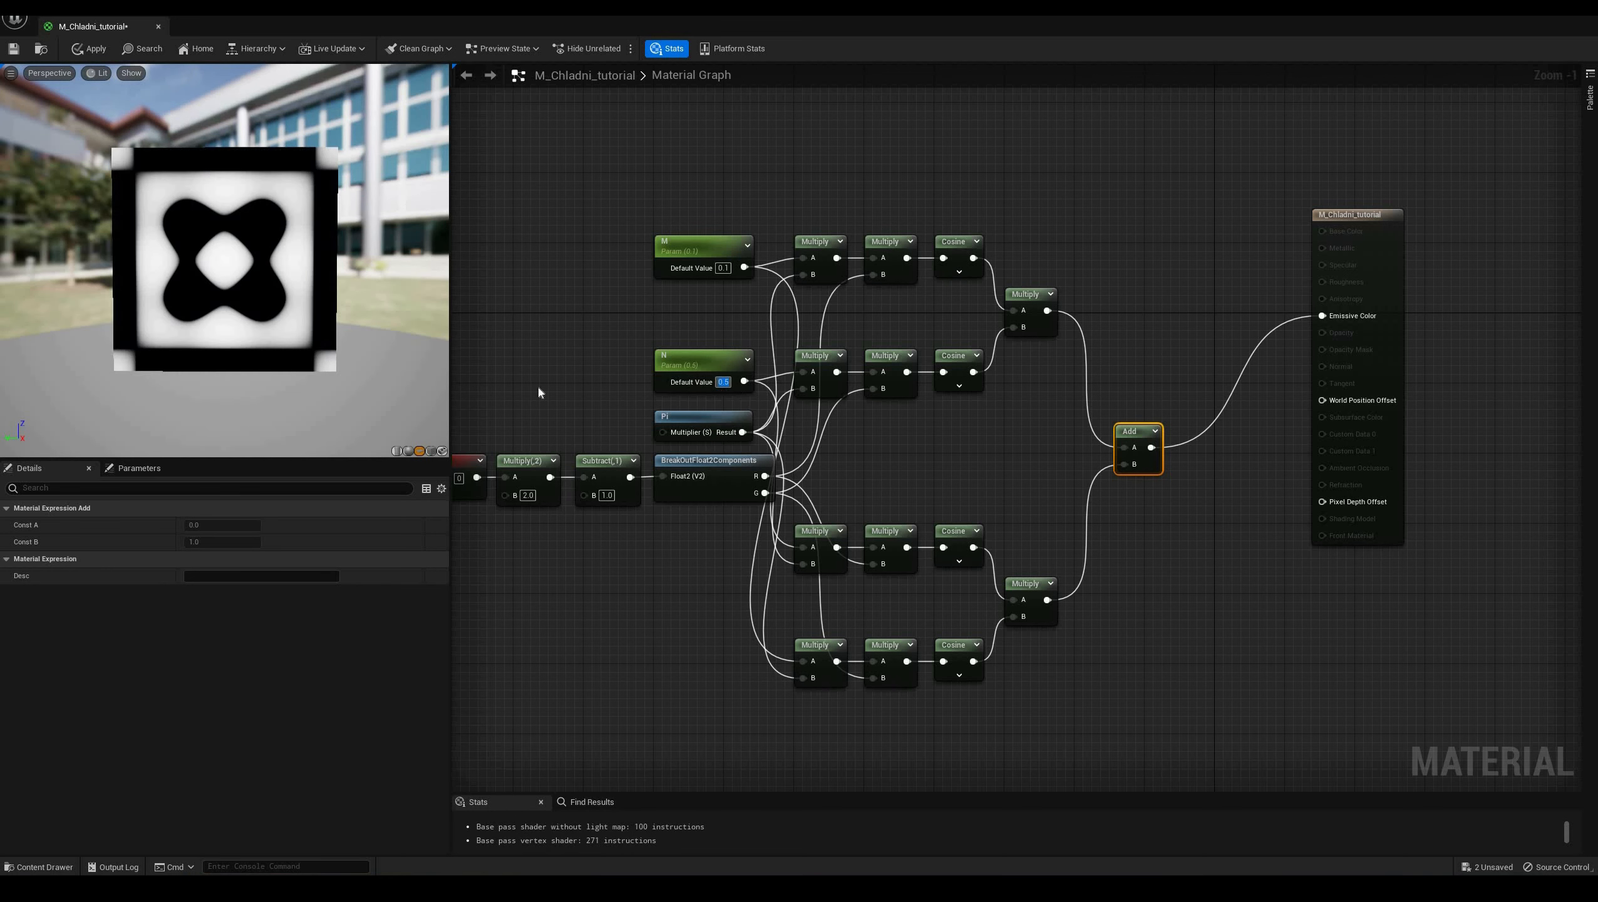
Set the default value of the M parameter to 1 and of the N parameter to 2
click(722, 269)
text(1)
click(727, 381)
text(1)
click(726, 326)
click(727, 381)
text(2)
key(Return)
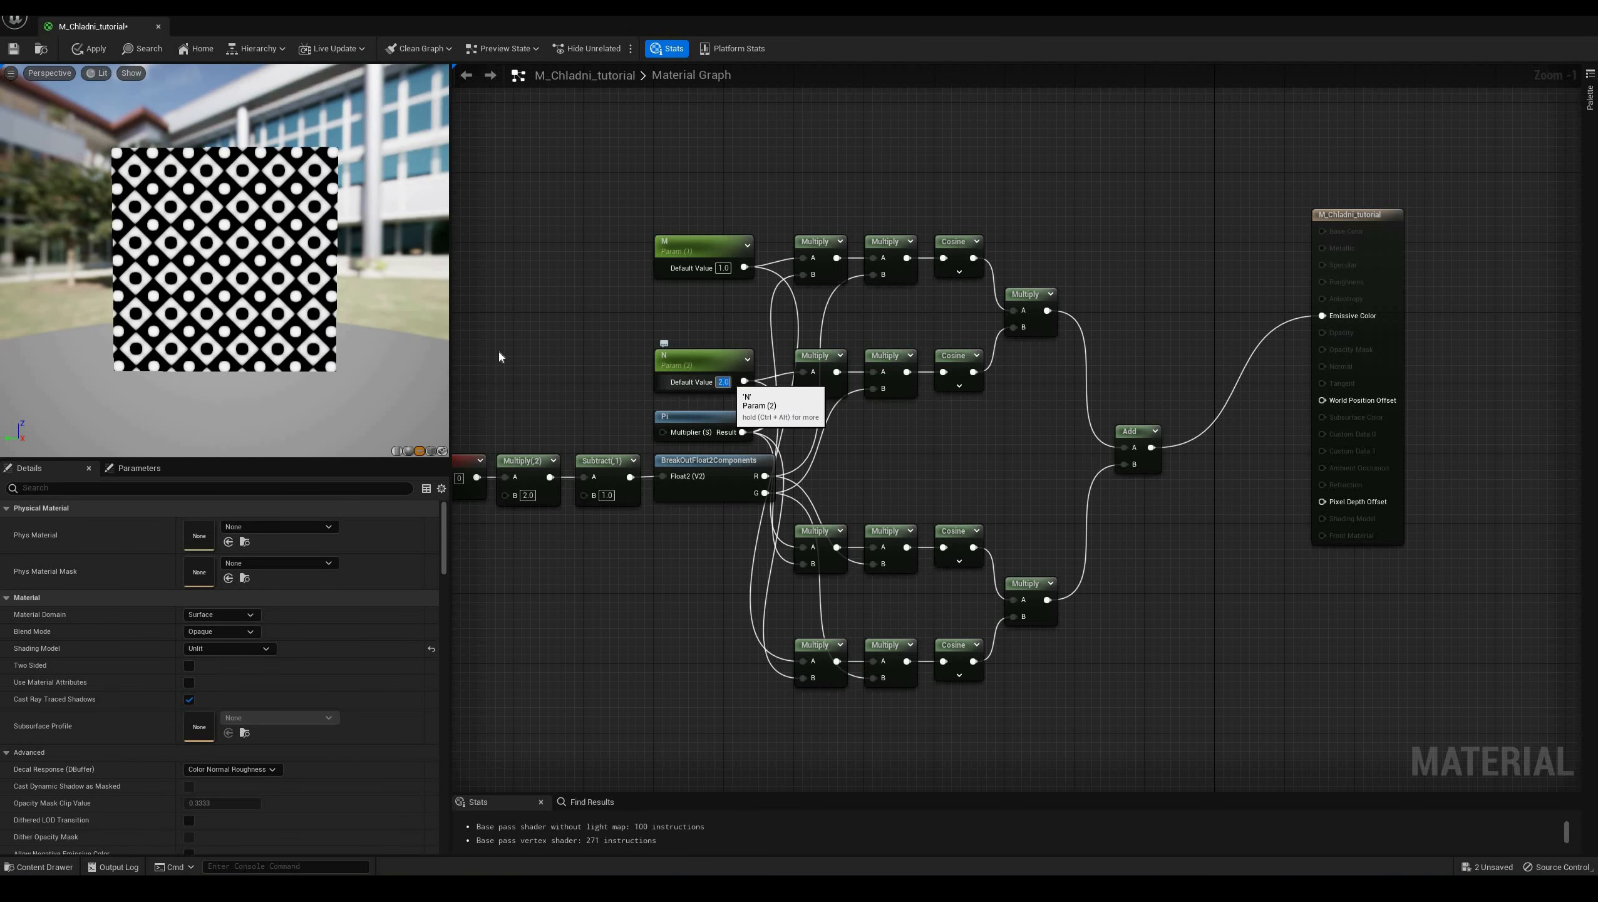
scroll(225, 270, up, 9)
scroll(225, 270, down, 6)
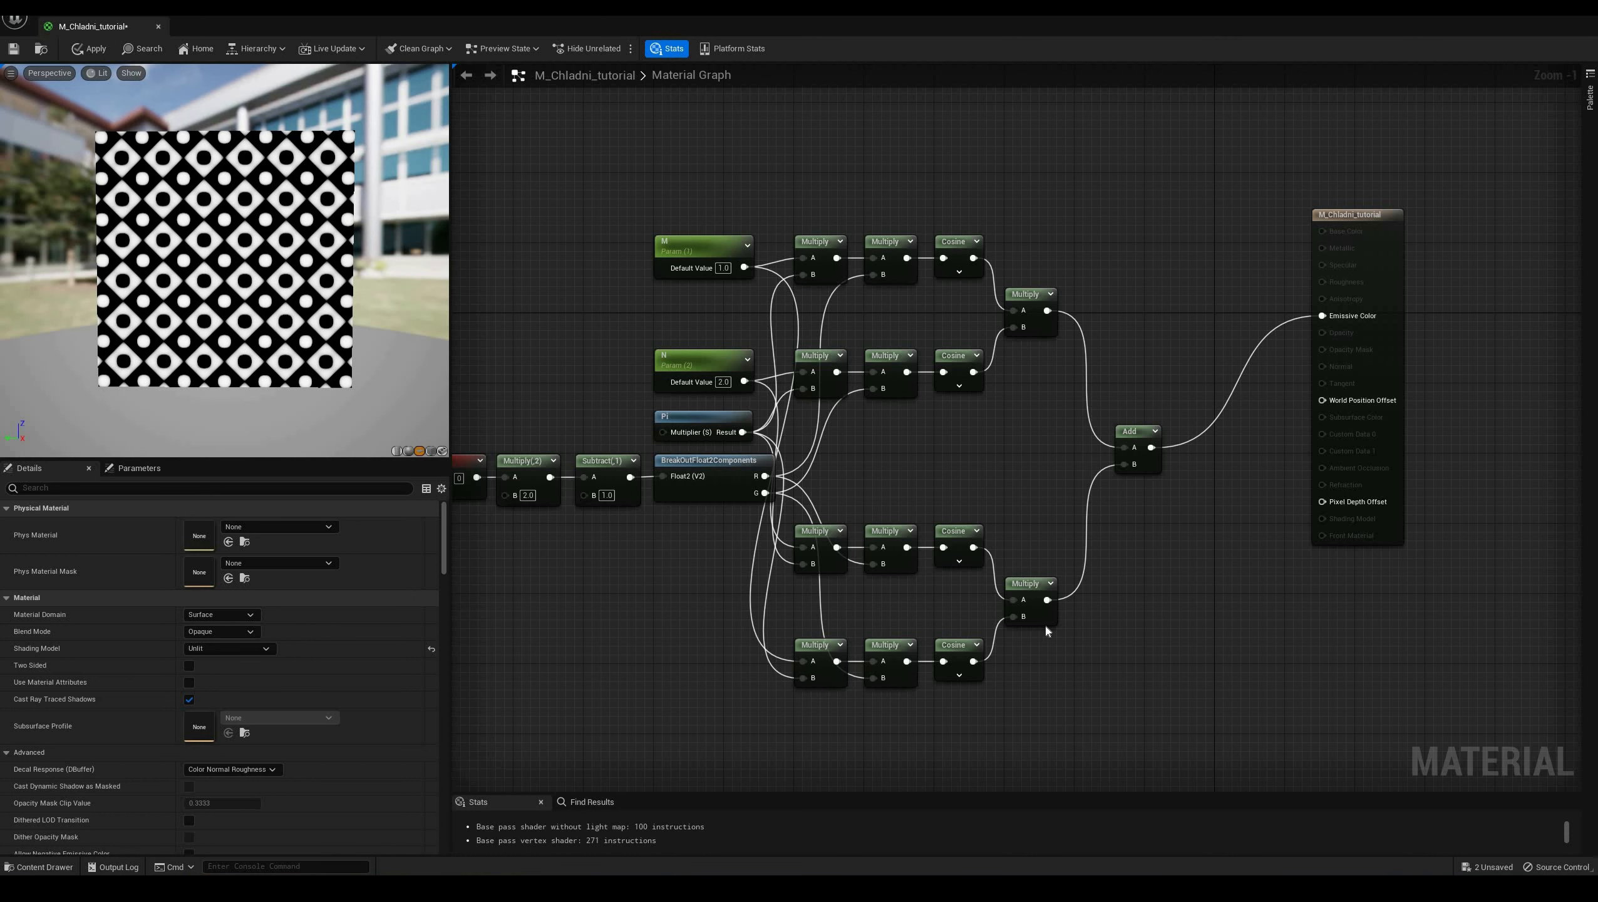
Move the material output node farther from the Add node, lining up Emissive Color with the Add output
right_drag(1097, 589, 888, 578)
click(1146, 202)
drag(1147, 204, 1324, 336)
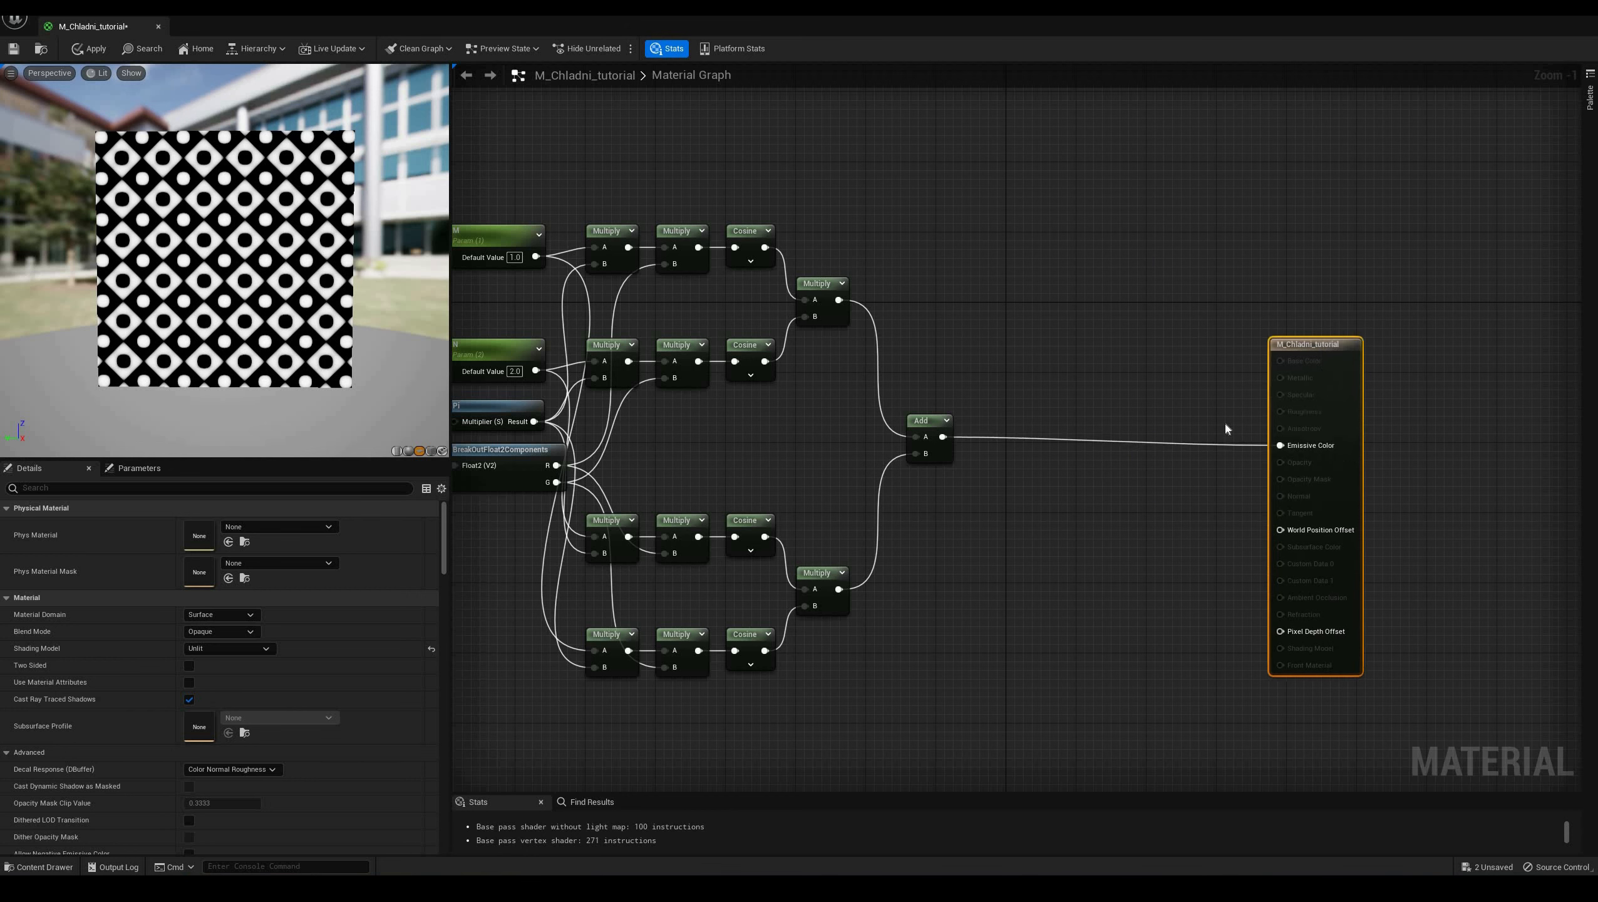
click(1004, 502)
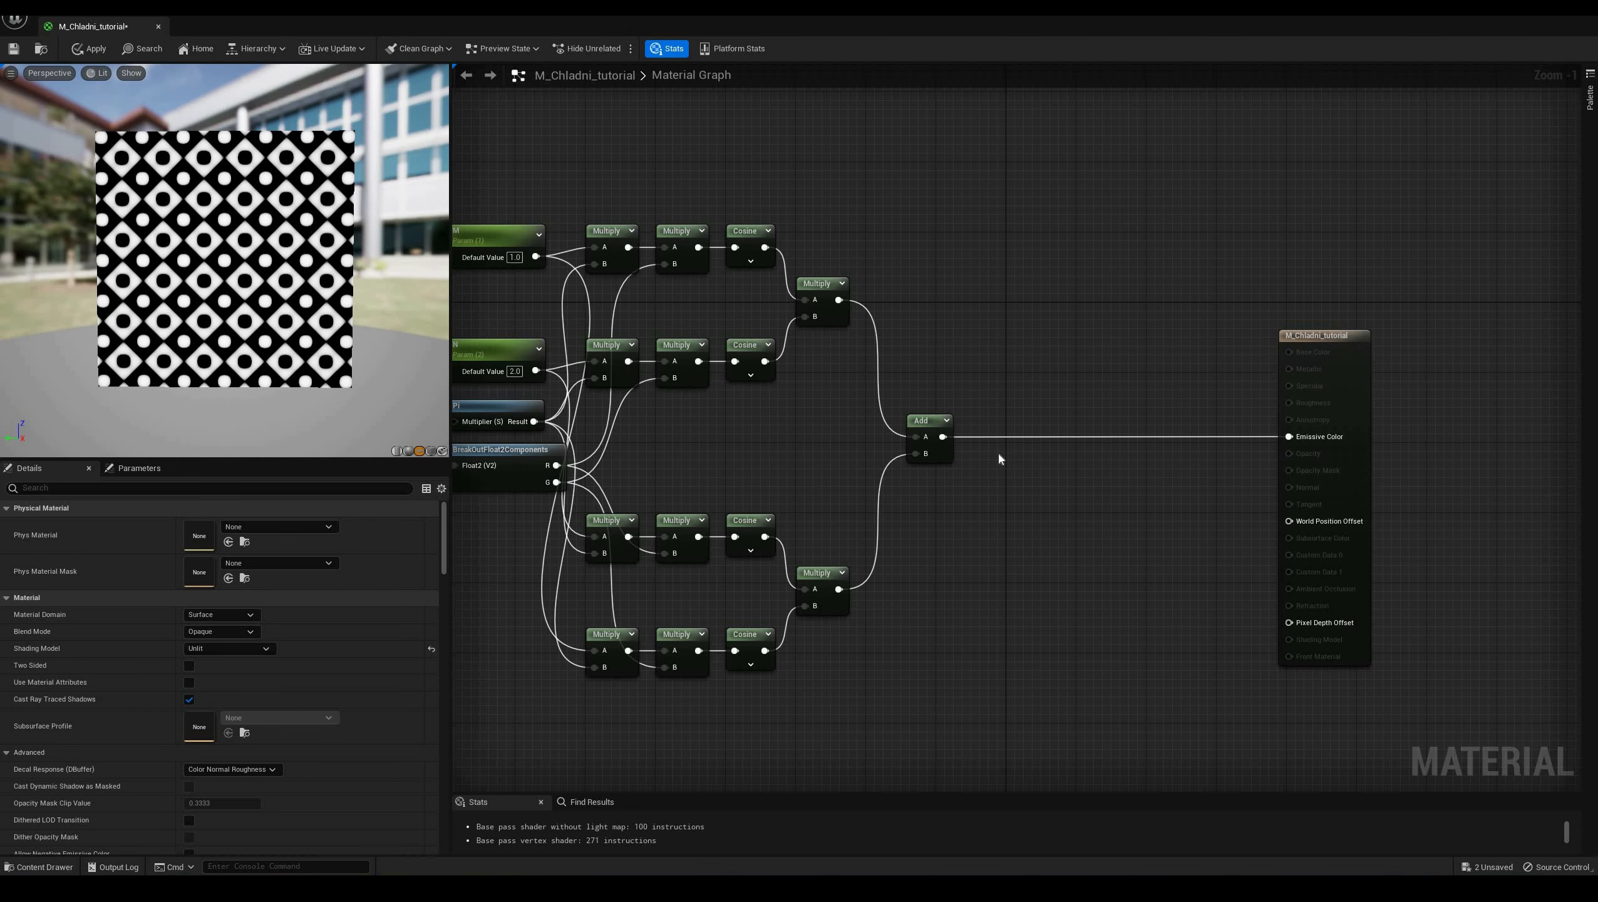
Divide the summed result by 2 with a Divide node and feed it into a new Add node
right_click(999, 453)
text(div)
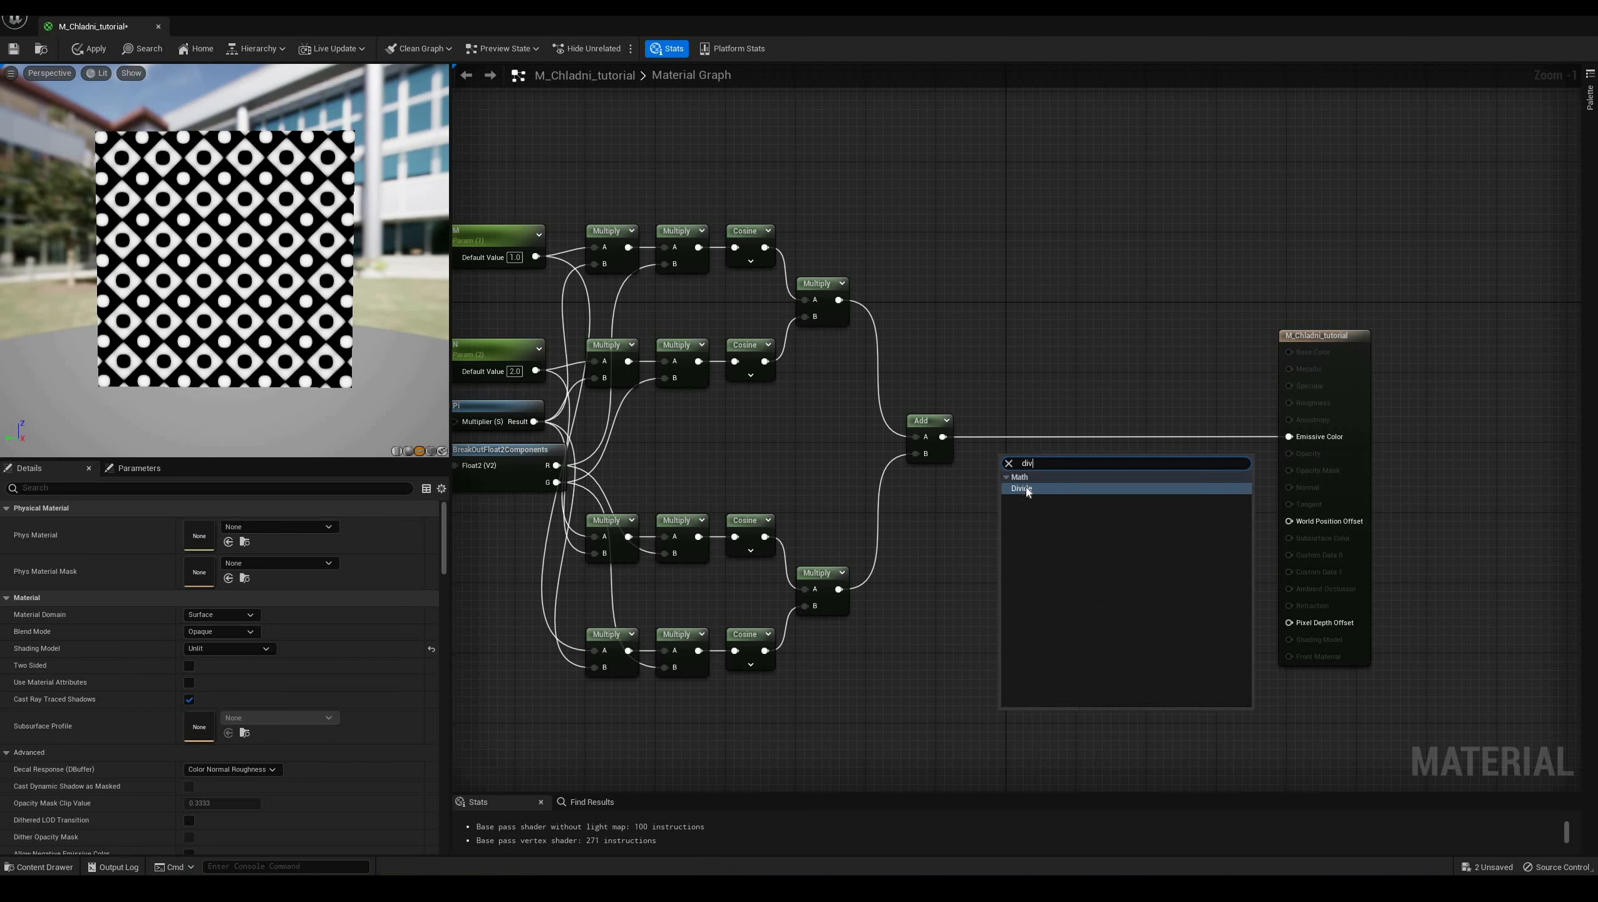
click(1026, 486)
drag(943, 436, 1104, 460)
text(add)
key(Return)
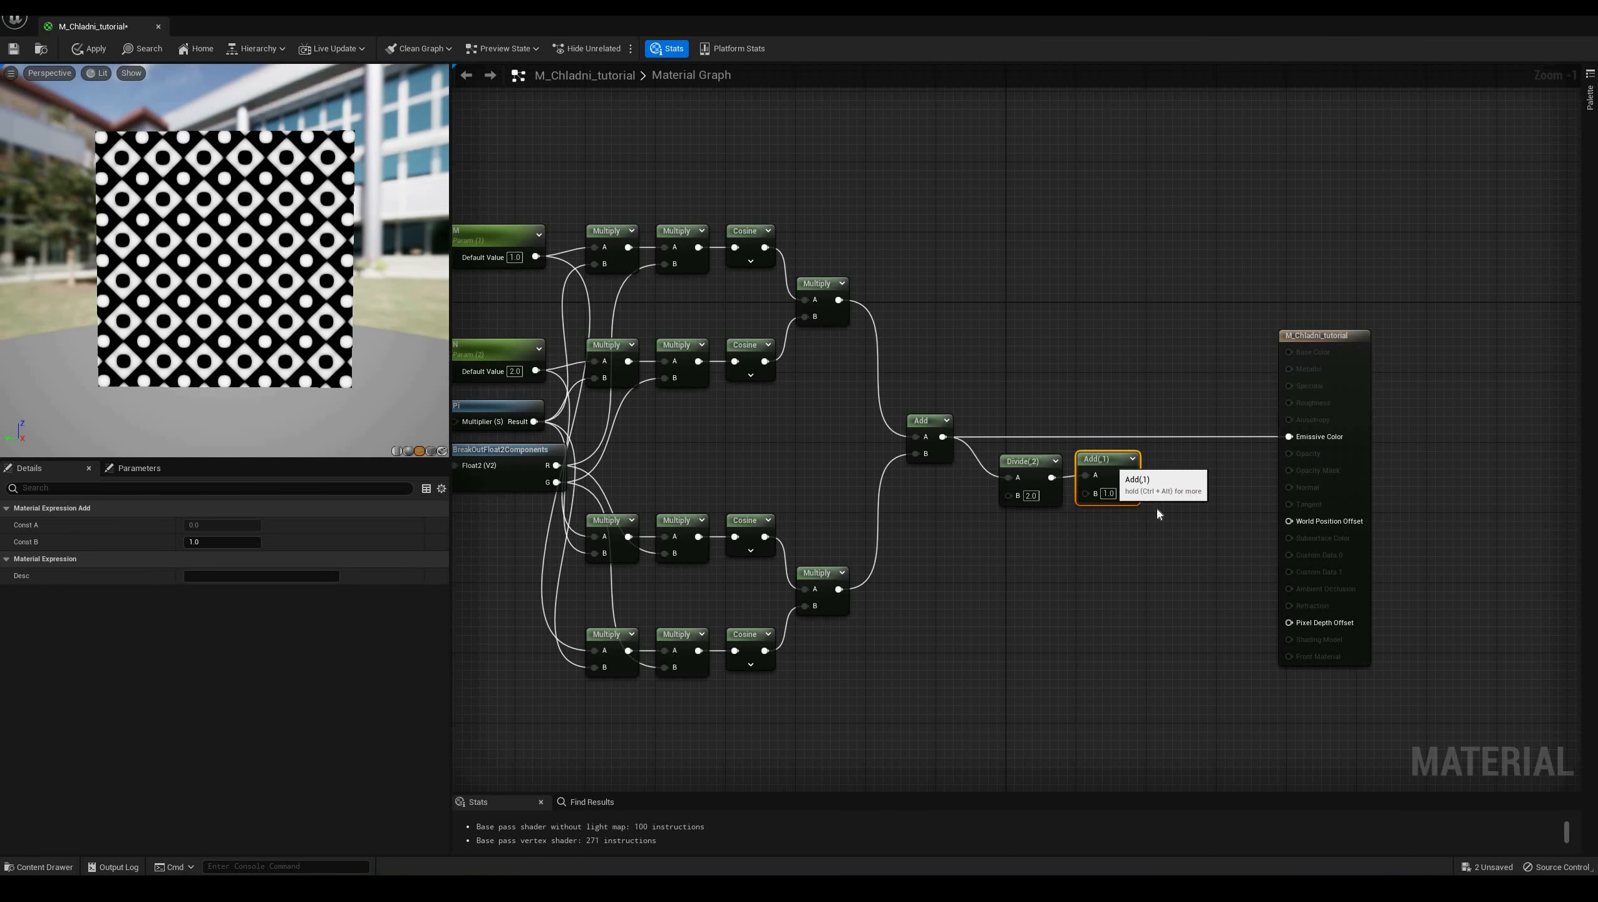
Set the new Add node's B constant to 0.5 and connect its output to Emissive Color, comparing it with the unscaled sum
click(1237, 500)
click(1108, 493)
text(0.5)
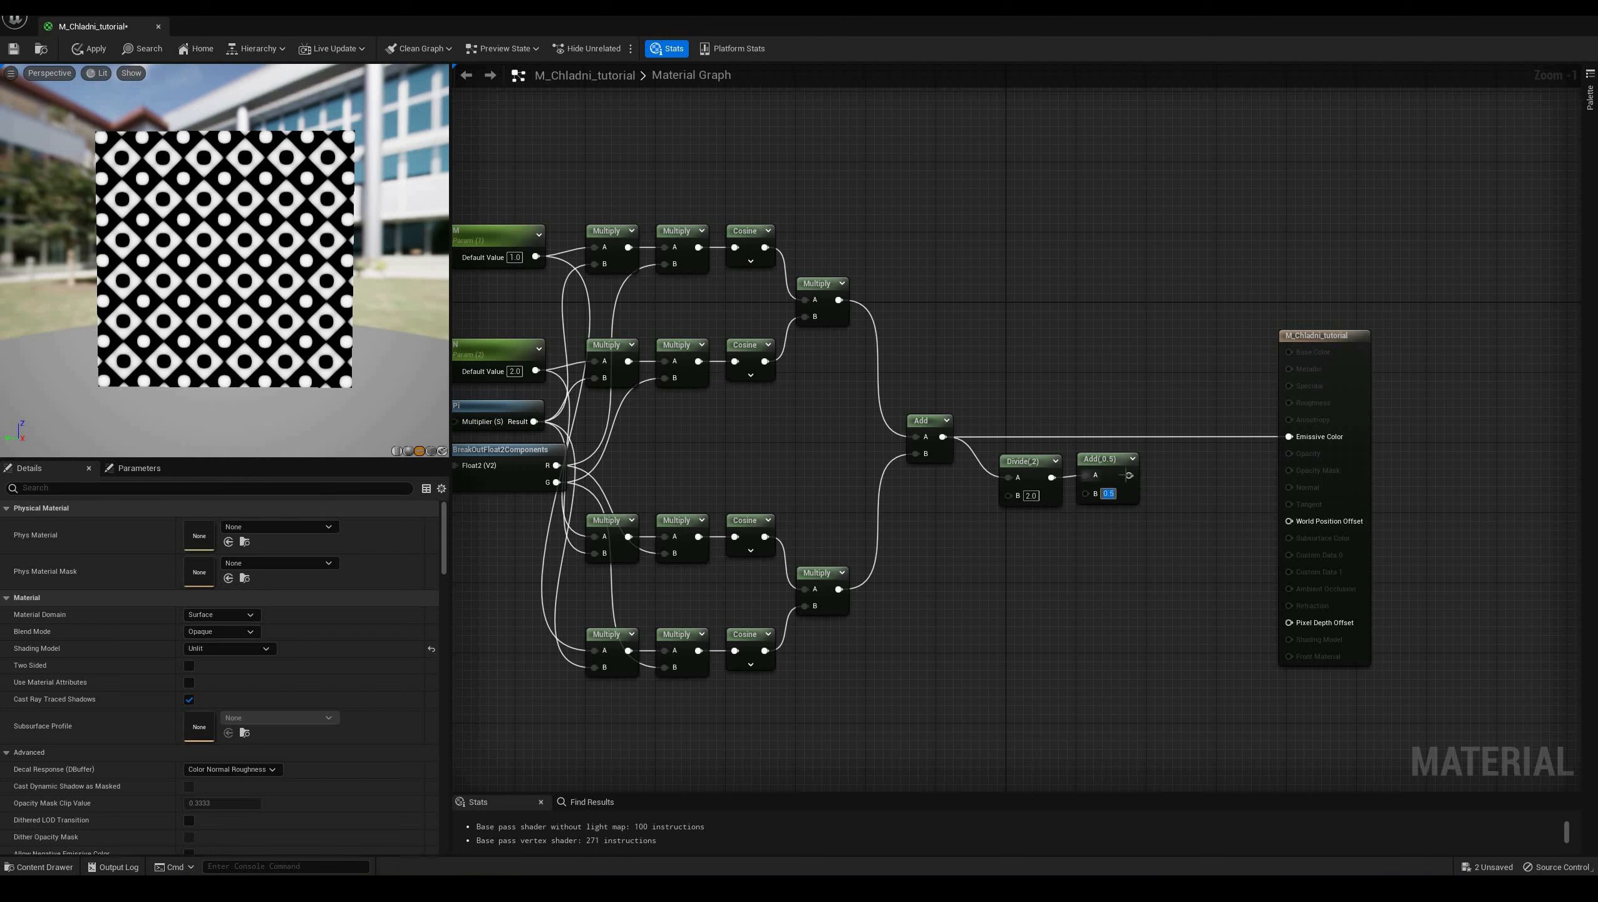
drag(1129, 475, 1289, 436)
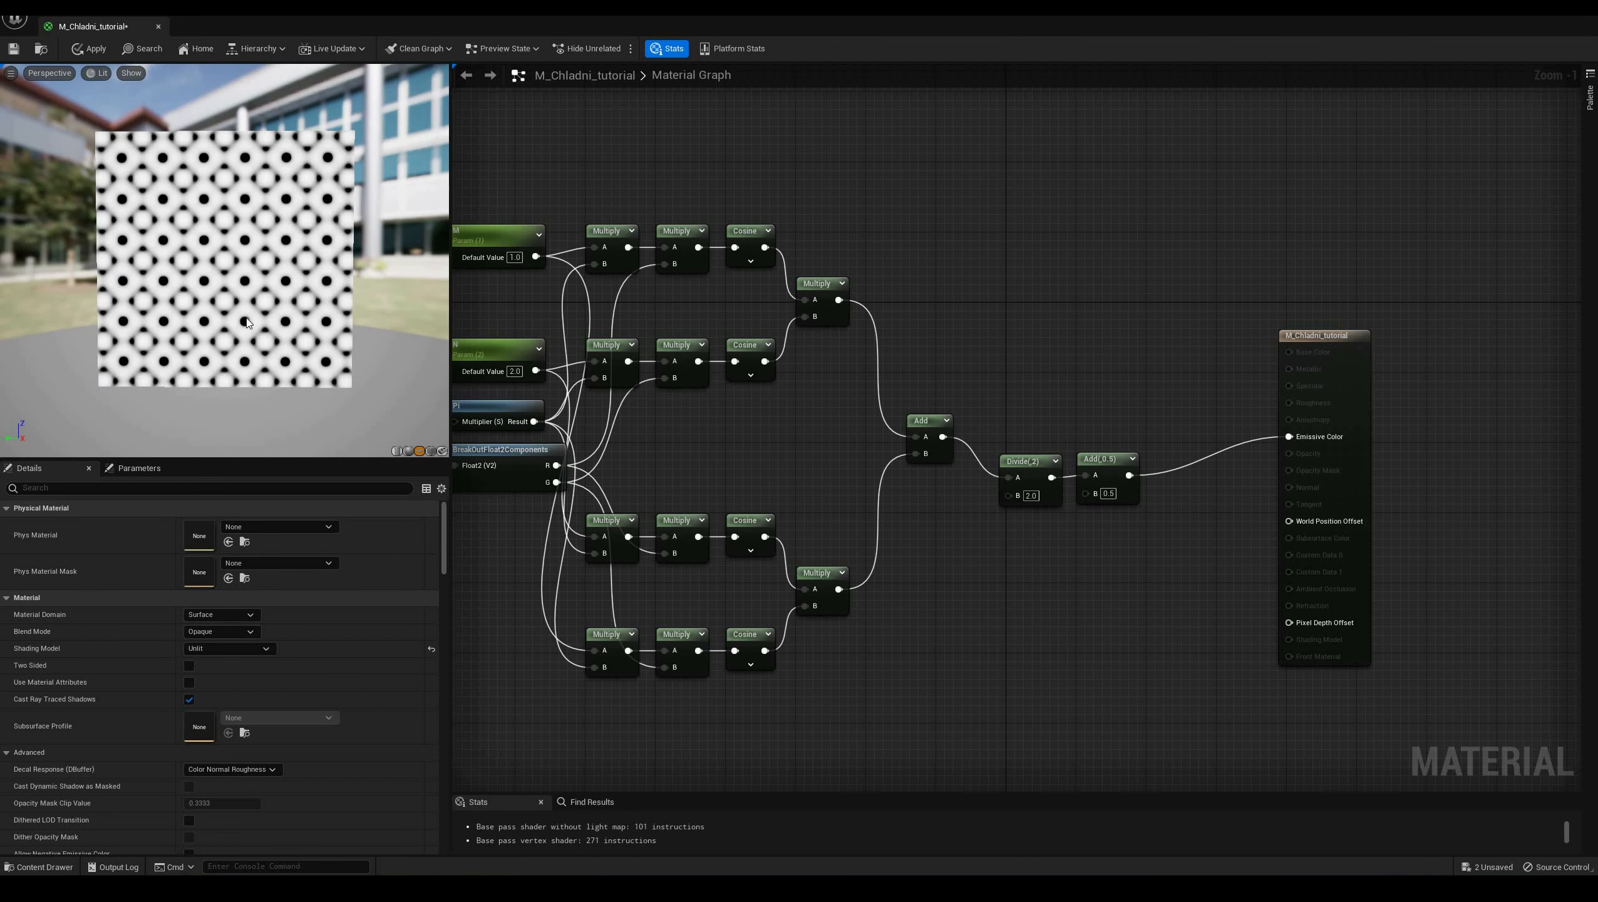
drag(943, 436, 1289, 437)
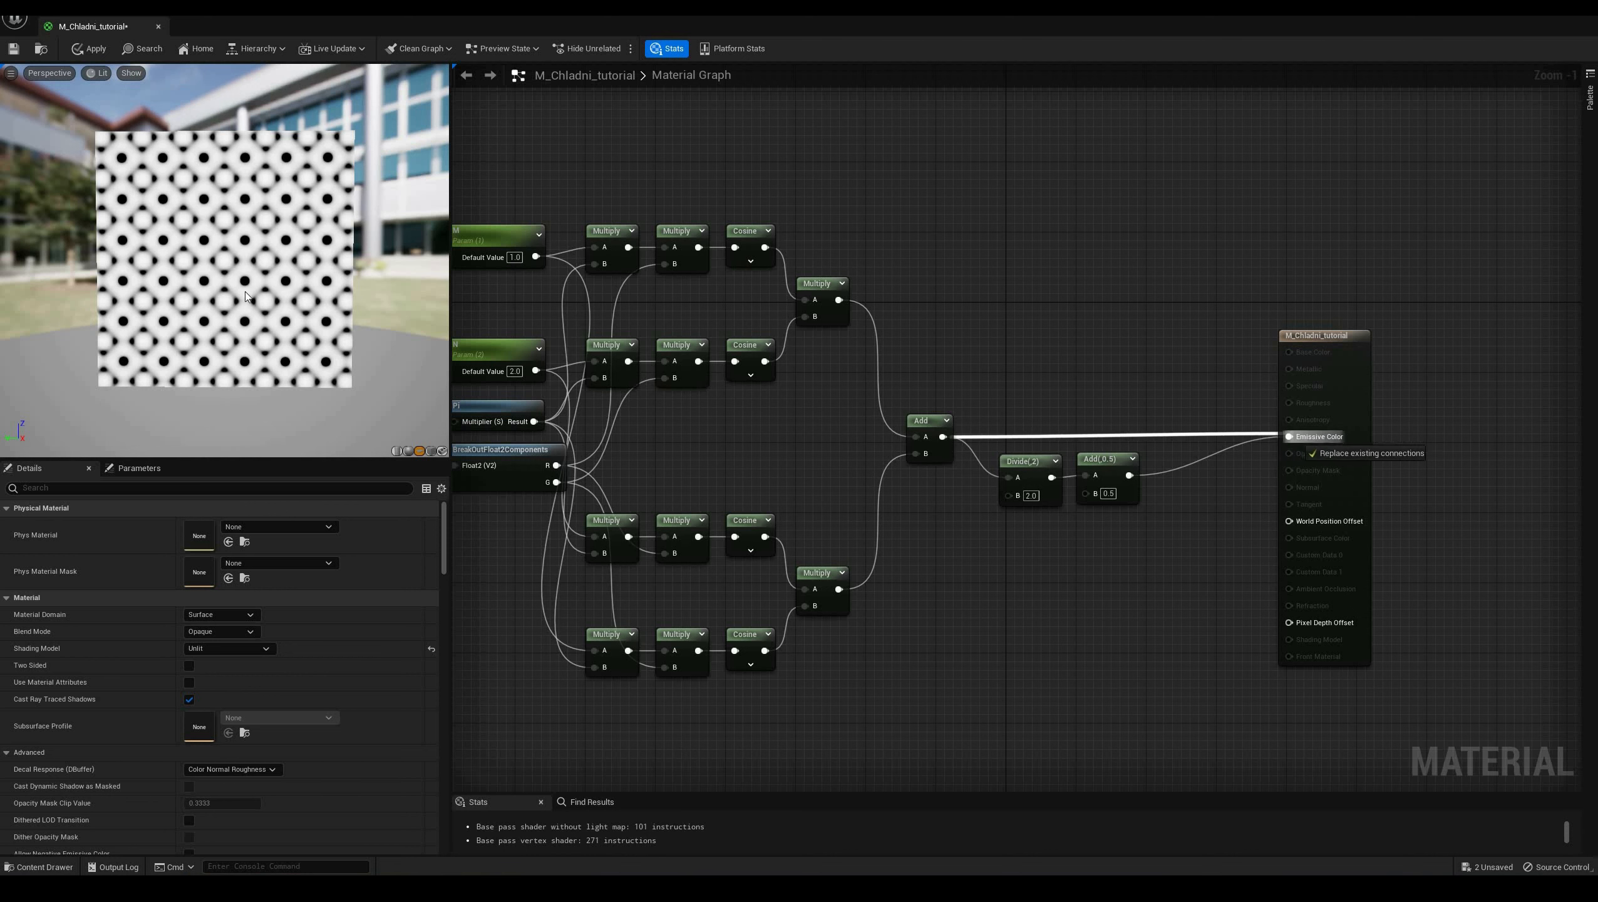
drag(1129, 475, 1290, 437)
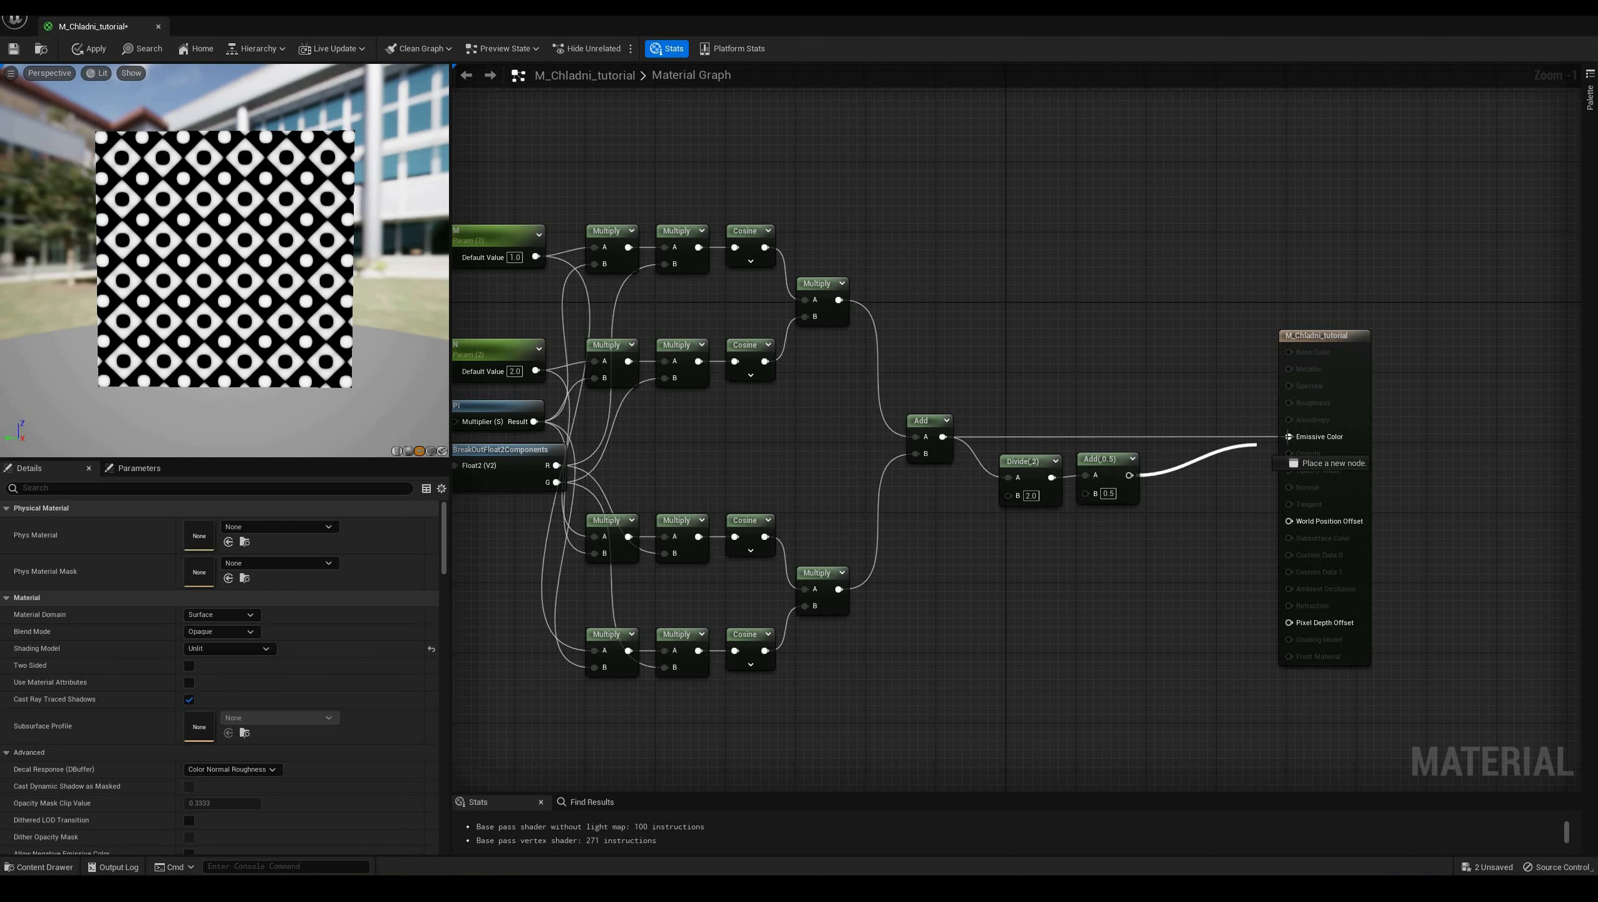
Bring the Divide and second Add nodes in line with the first Add and shift the material output node farther away
drag(1146, 416, 1000, 421)
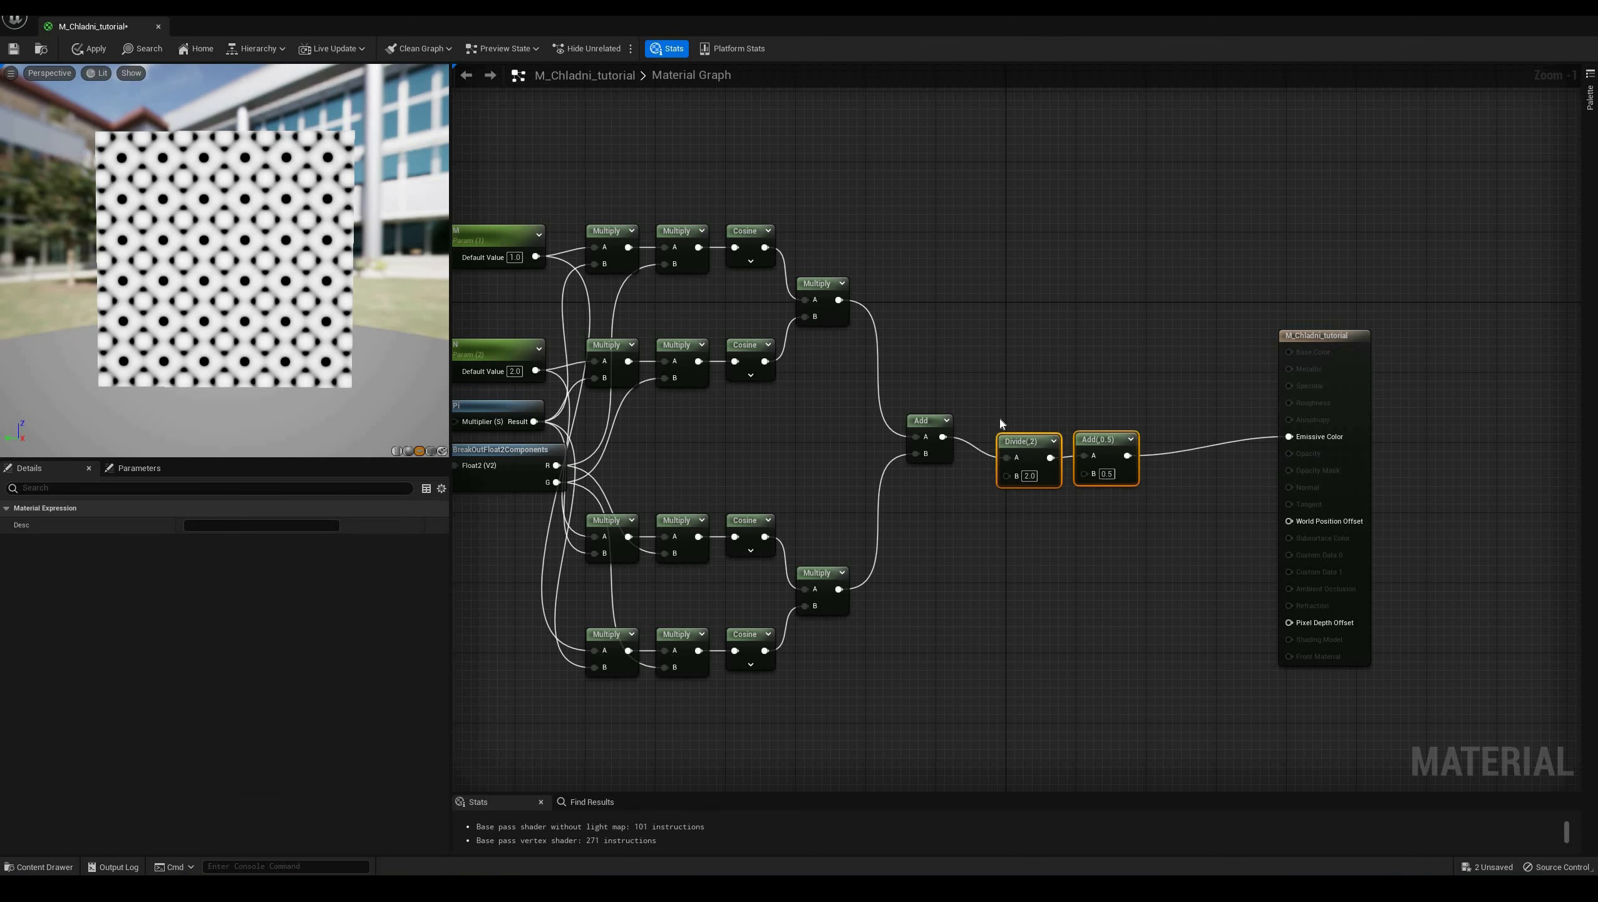
click(995, 591)
right_drag(996, 593, 1173, 575)
scroll(1174, 574, down, 1)
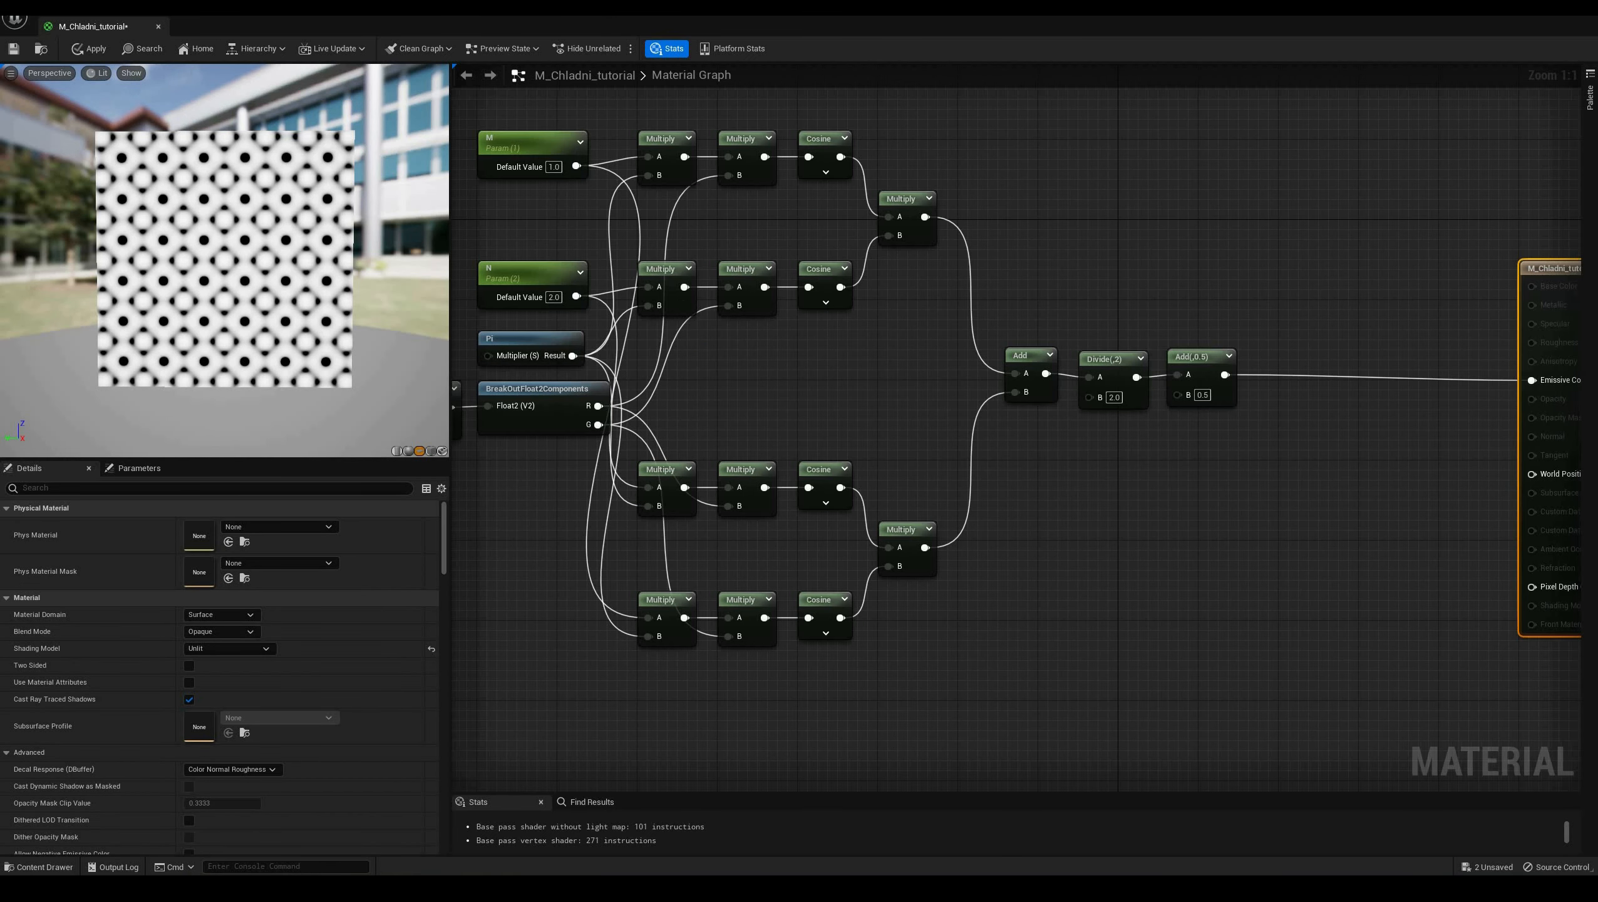
right_drag(300, 608, 255, 638)
click(1142, 606)
right_drag(1143, 606, 866, 614)
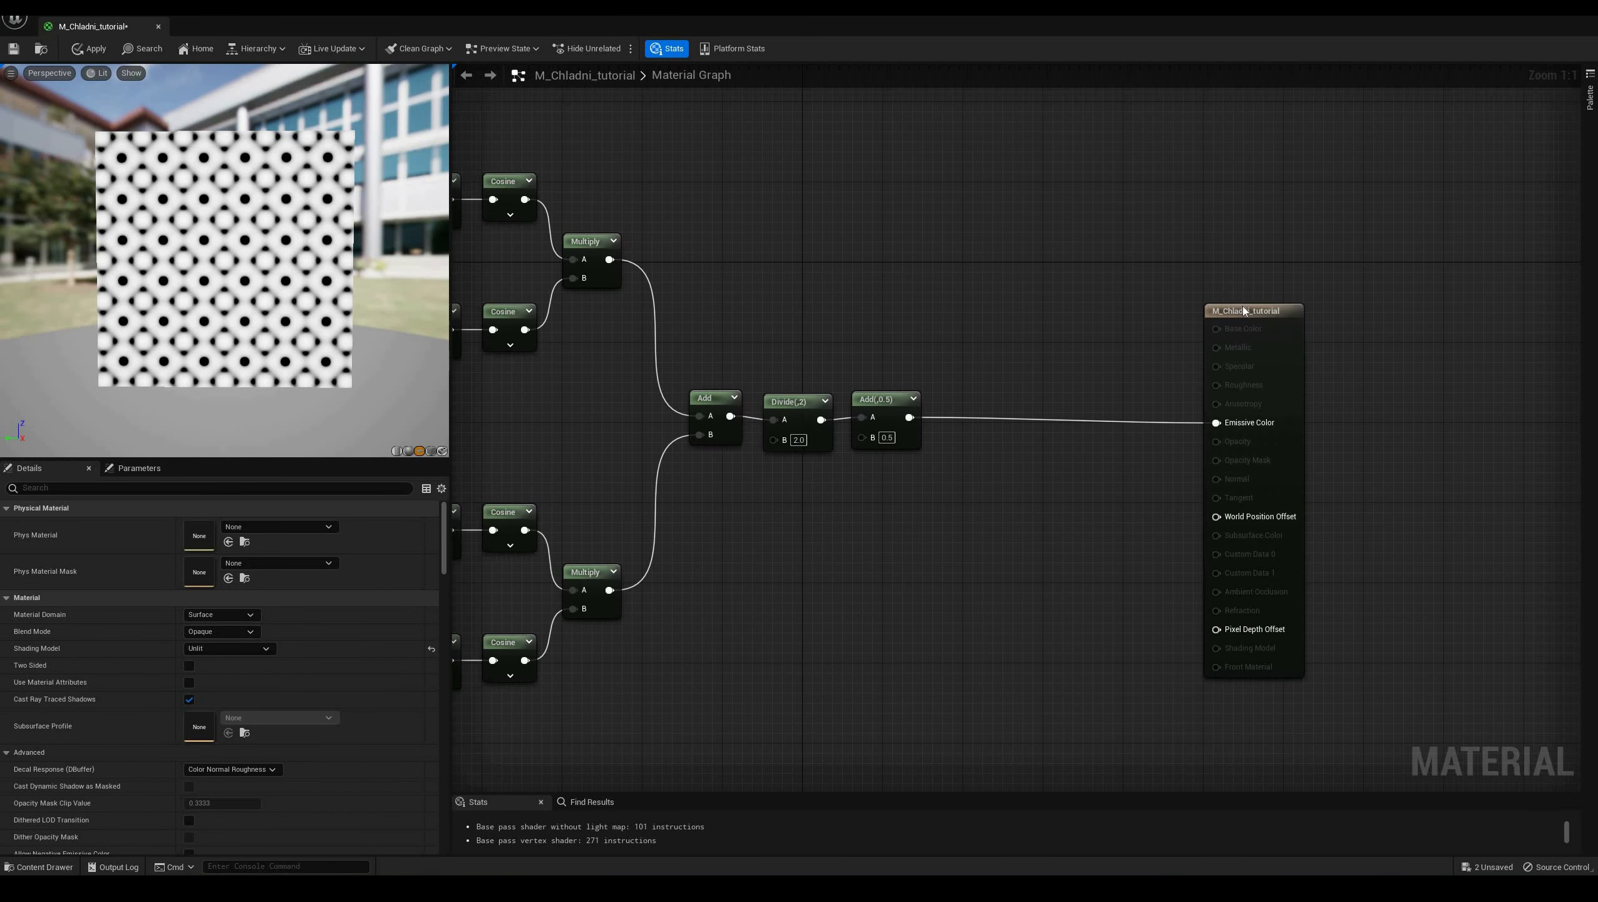
drag(1295, 312, 1365, 311)
click(942, 533)
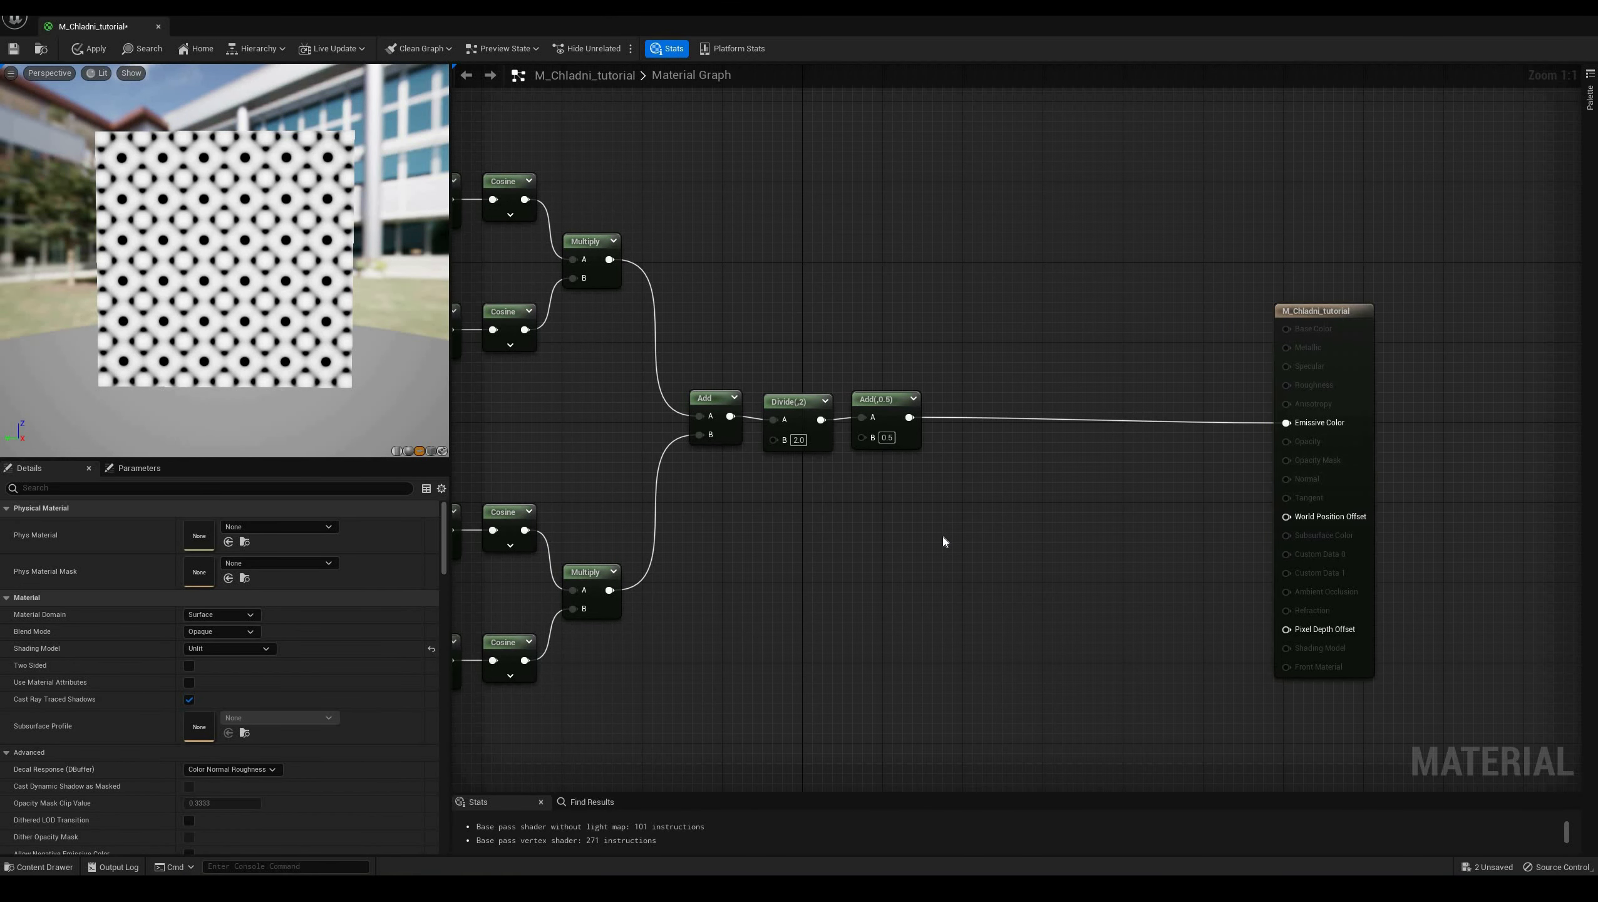
Place a Custom expression node below the connection between the second Add node and the material output
right_click(942, 534)
text(cus)
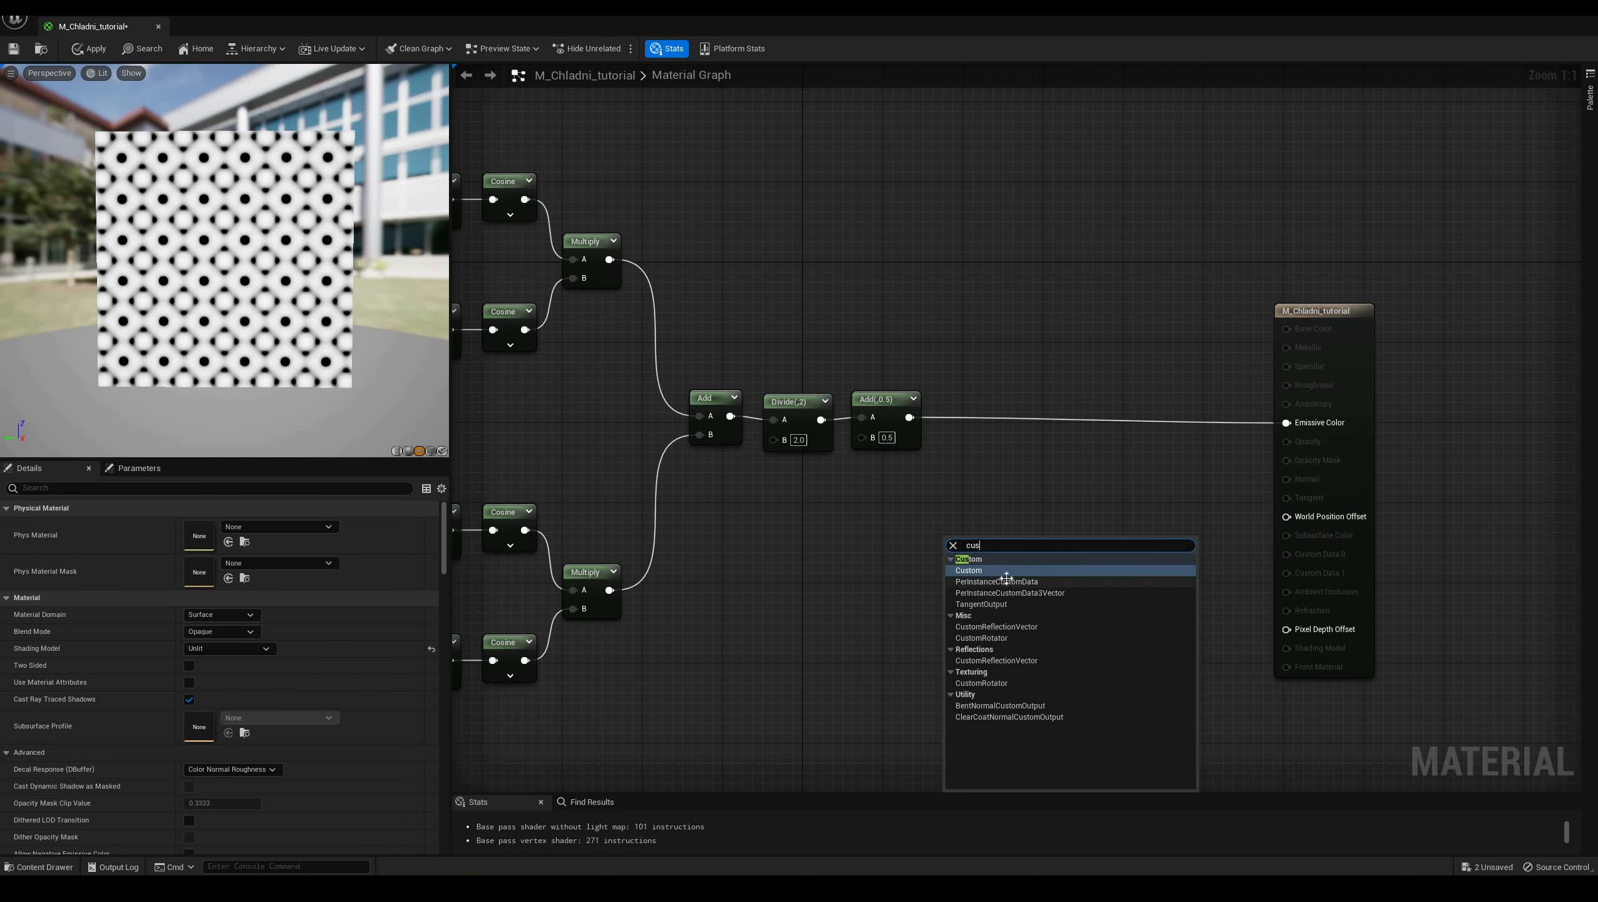
key(Return)
drag(979, 543, 1001, 541)
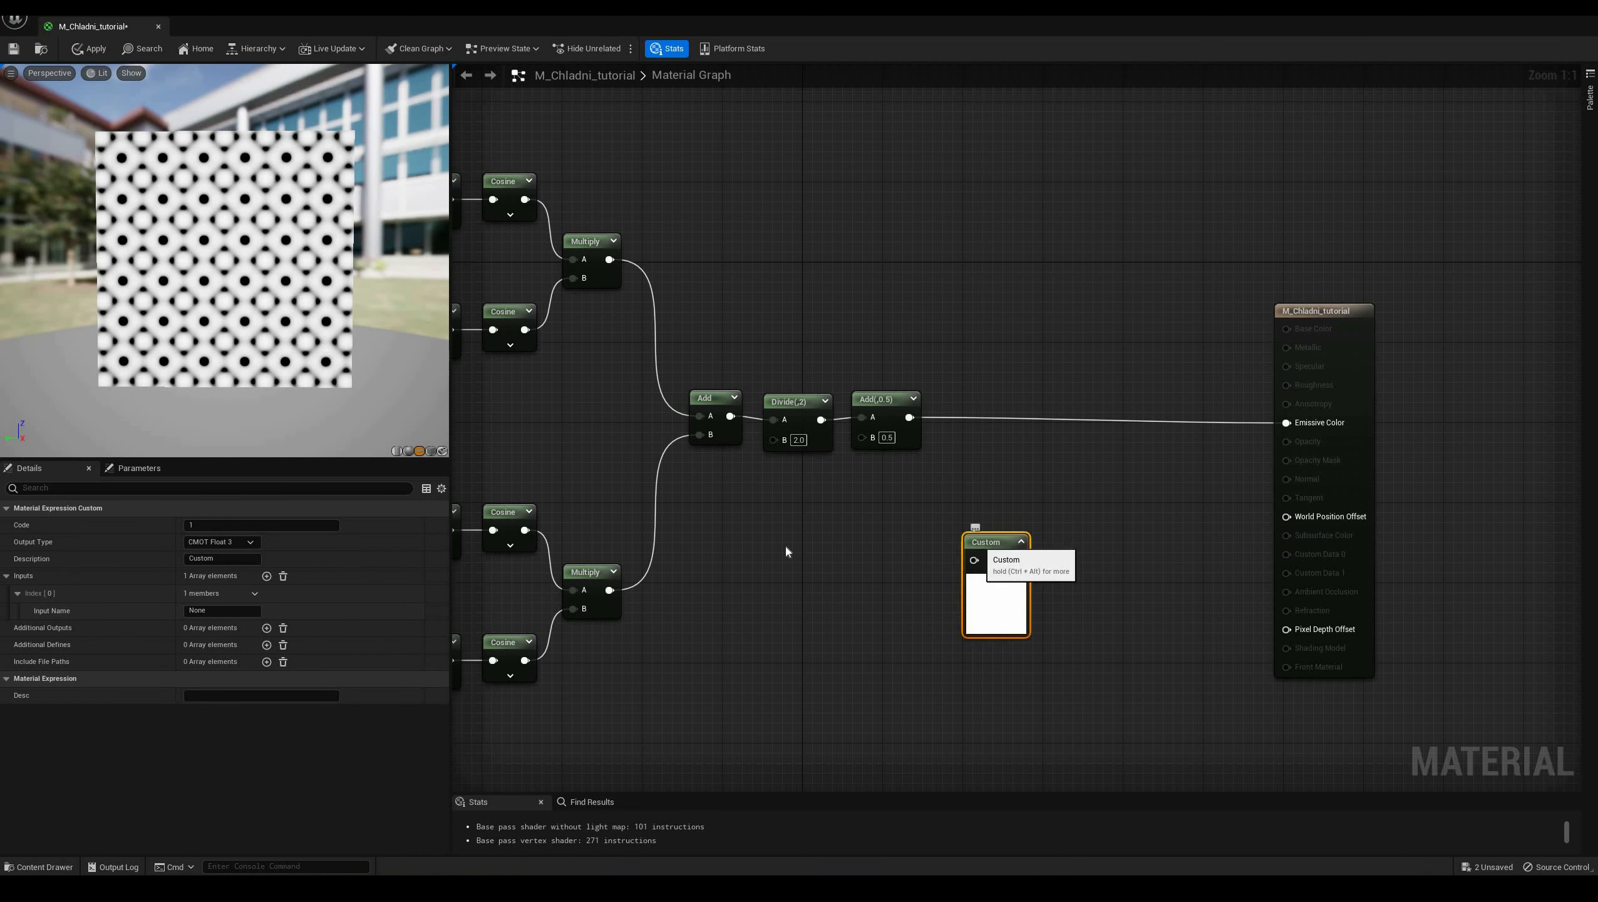
Name the Custom node's first input Thickness and add a second input named u
click(189, 611)
key(ctrl+a)
text(Thickness)
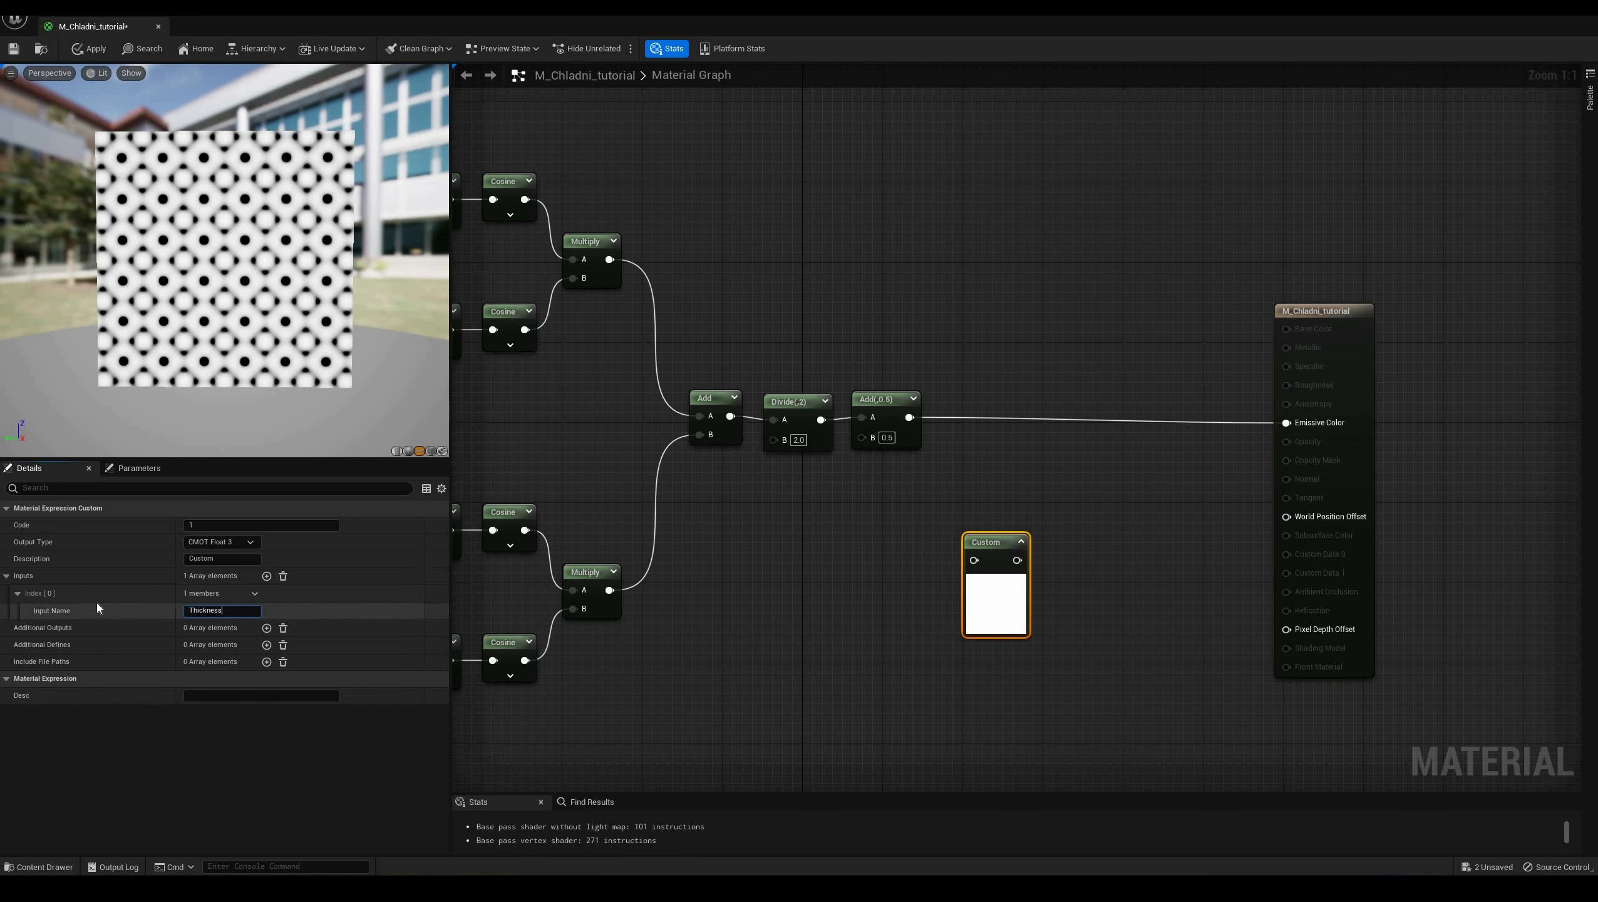
key(Return)
click(884, 665)
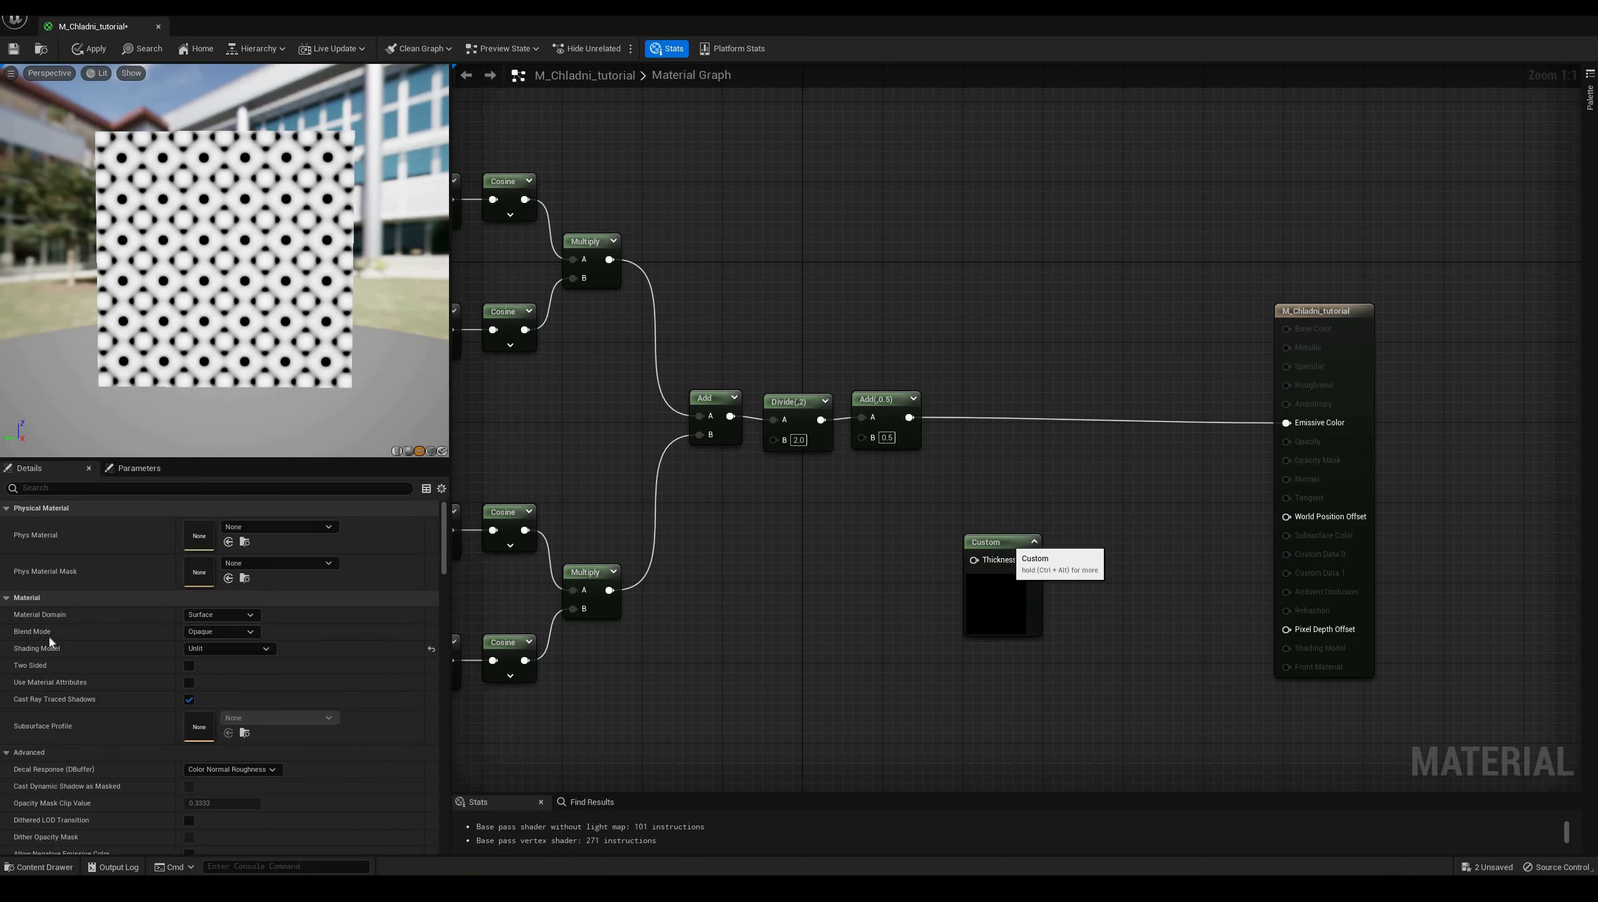
click(1002, 544)
click(266, 575)
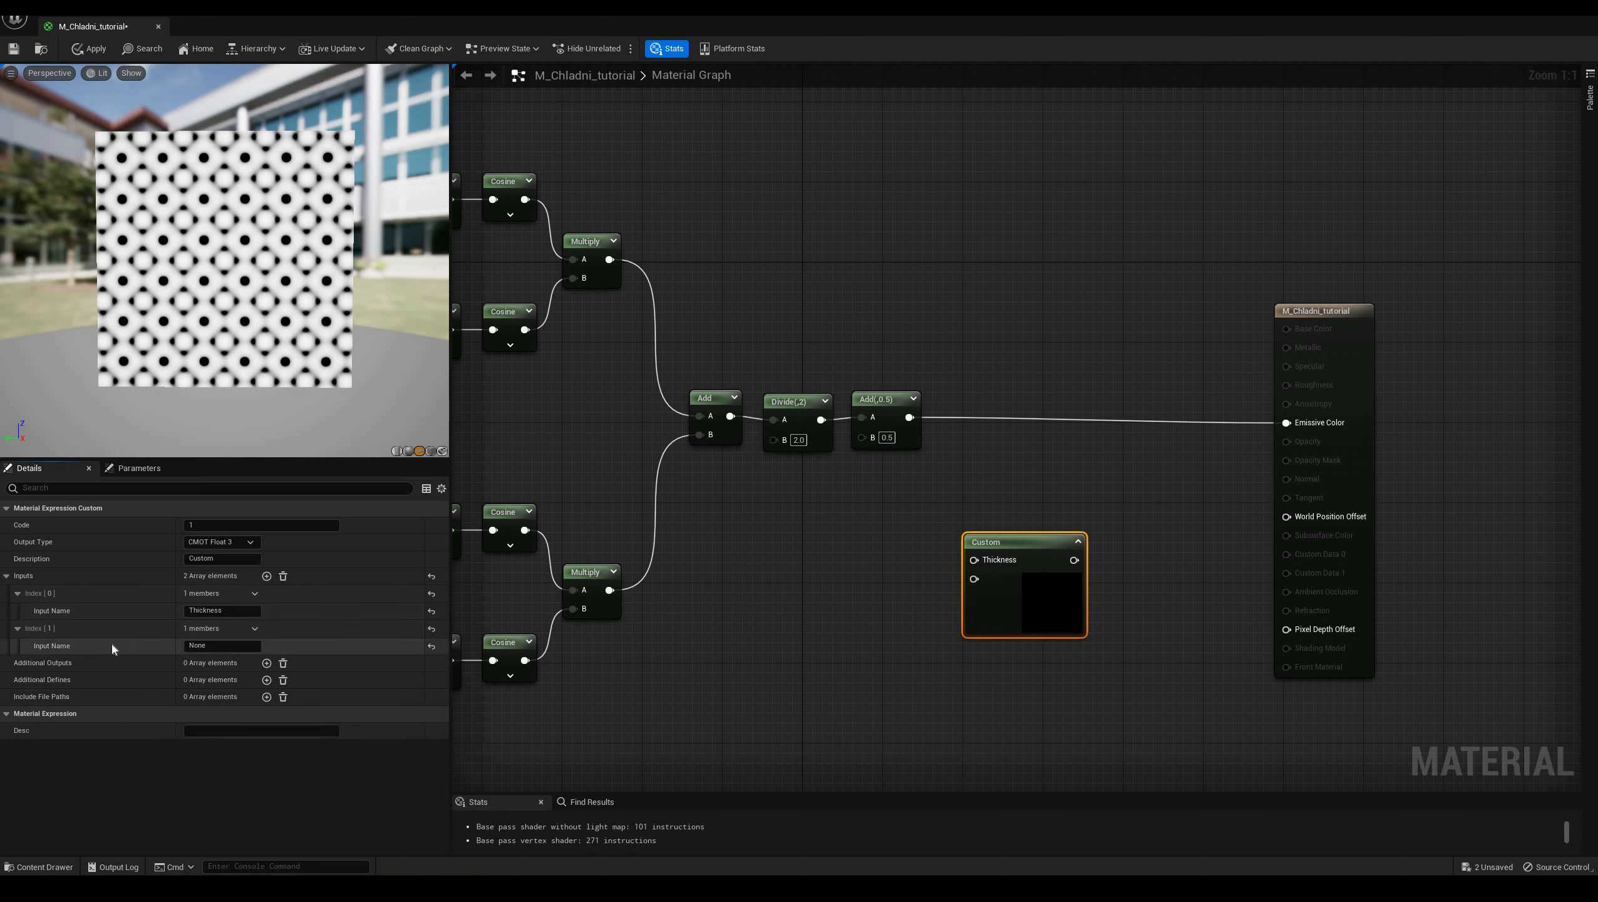
click(813, 572)
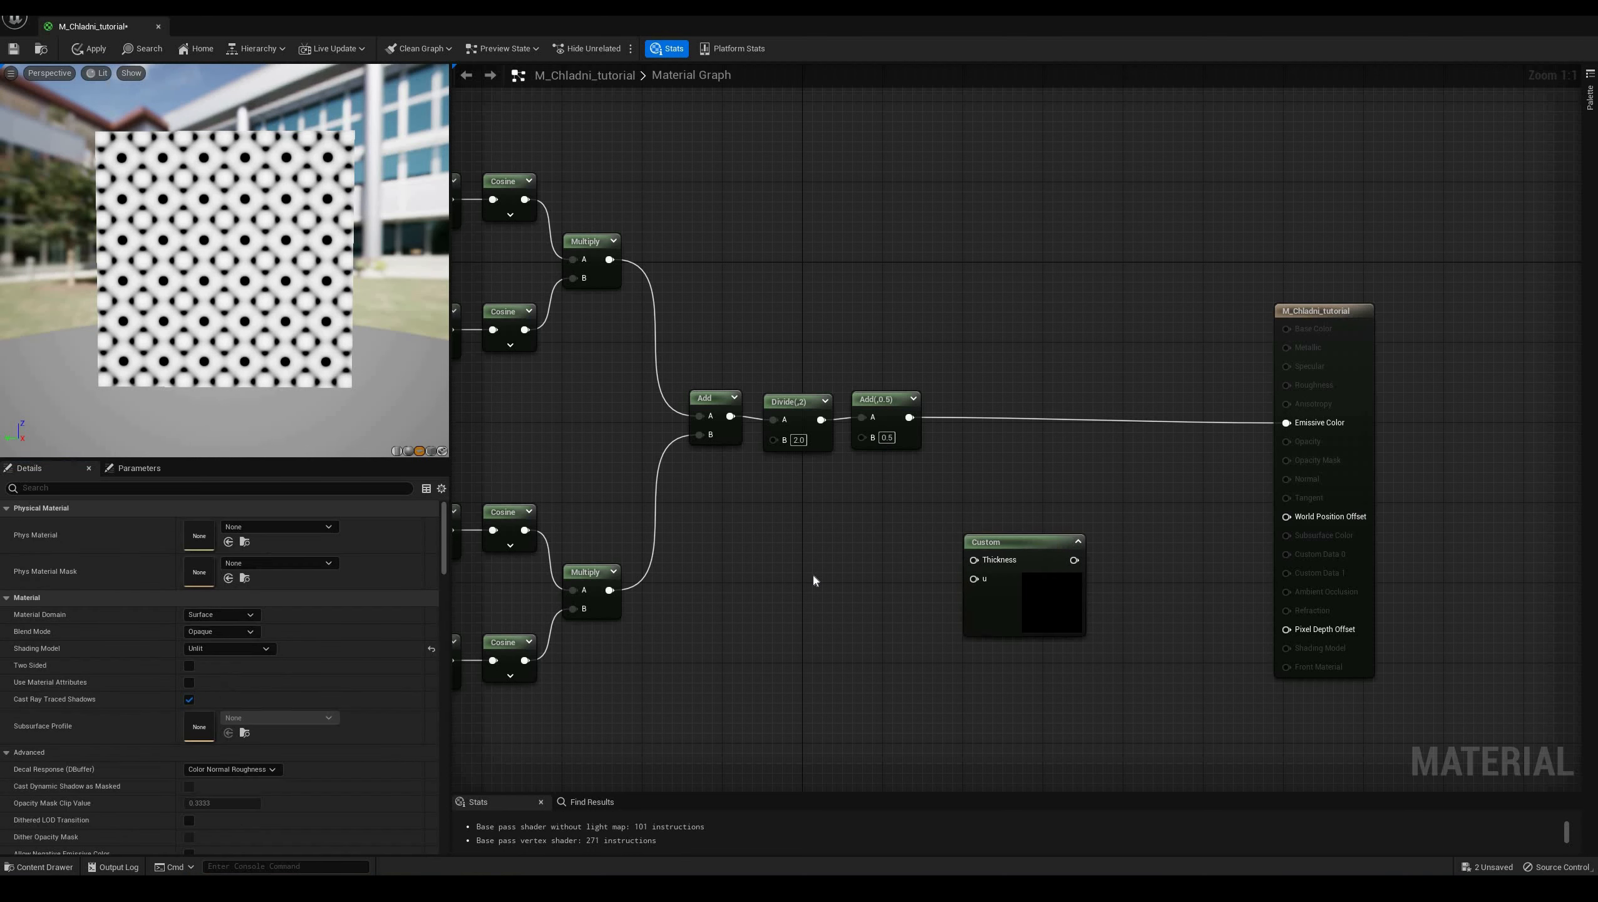
Add a scalar parameter named Thickness and place it below and before the Custom node
right_click(813, 575)
text(scalar)
click(862, 655)
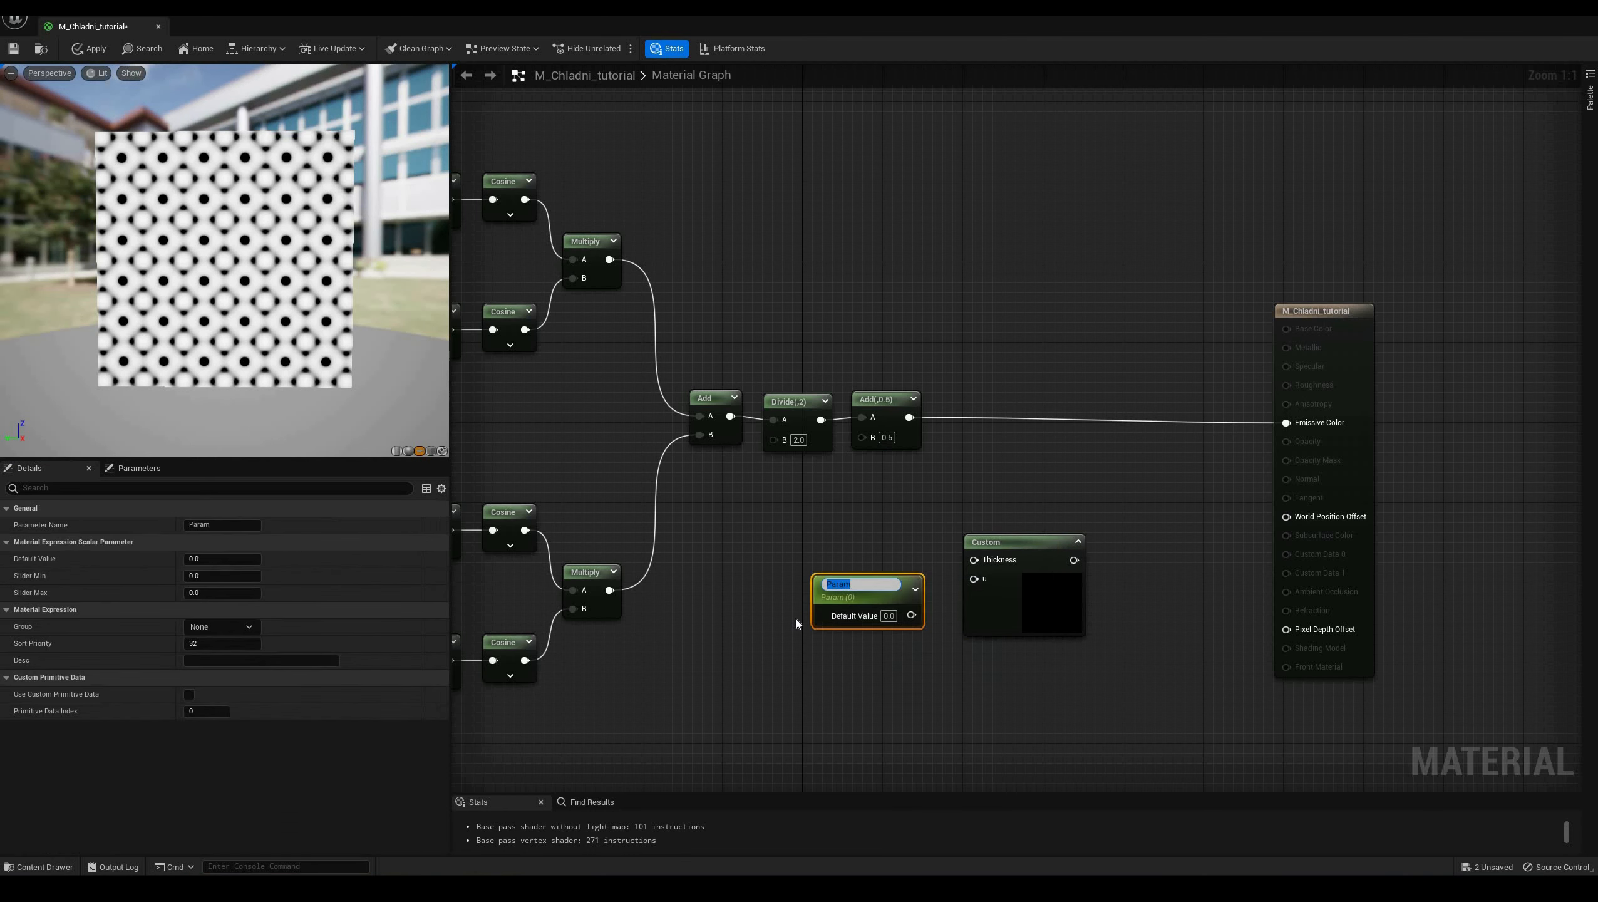
text(Thickness)
key(Return)
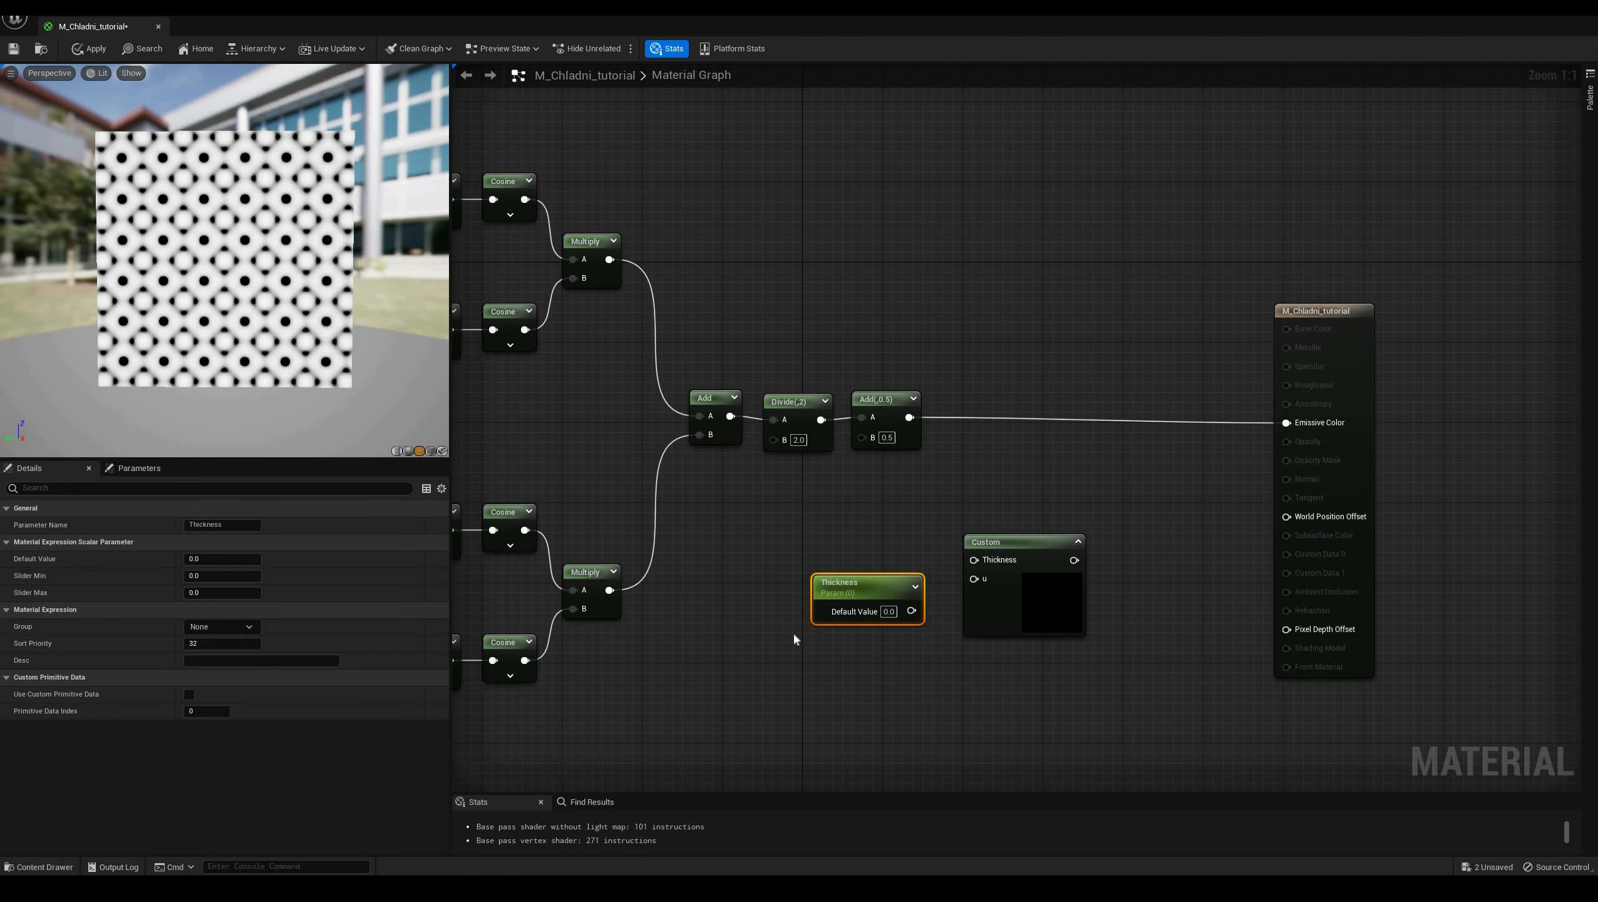
drag(828, 611, 789, 640)
Rename the Custom node's first input to lowercase thickness
click(1035, 550)
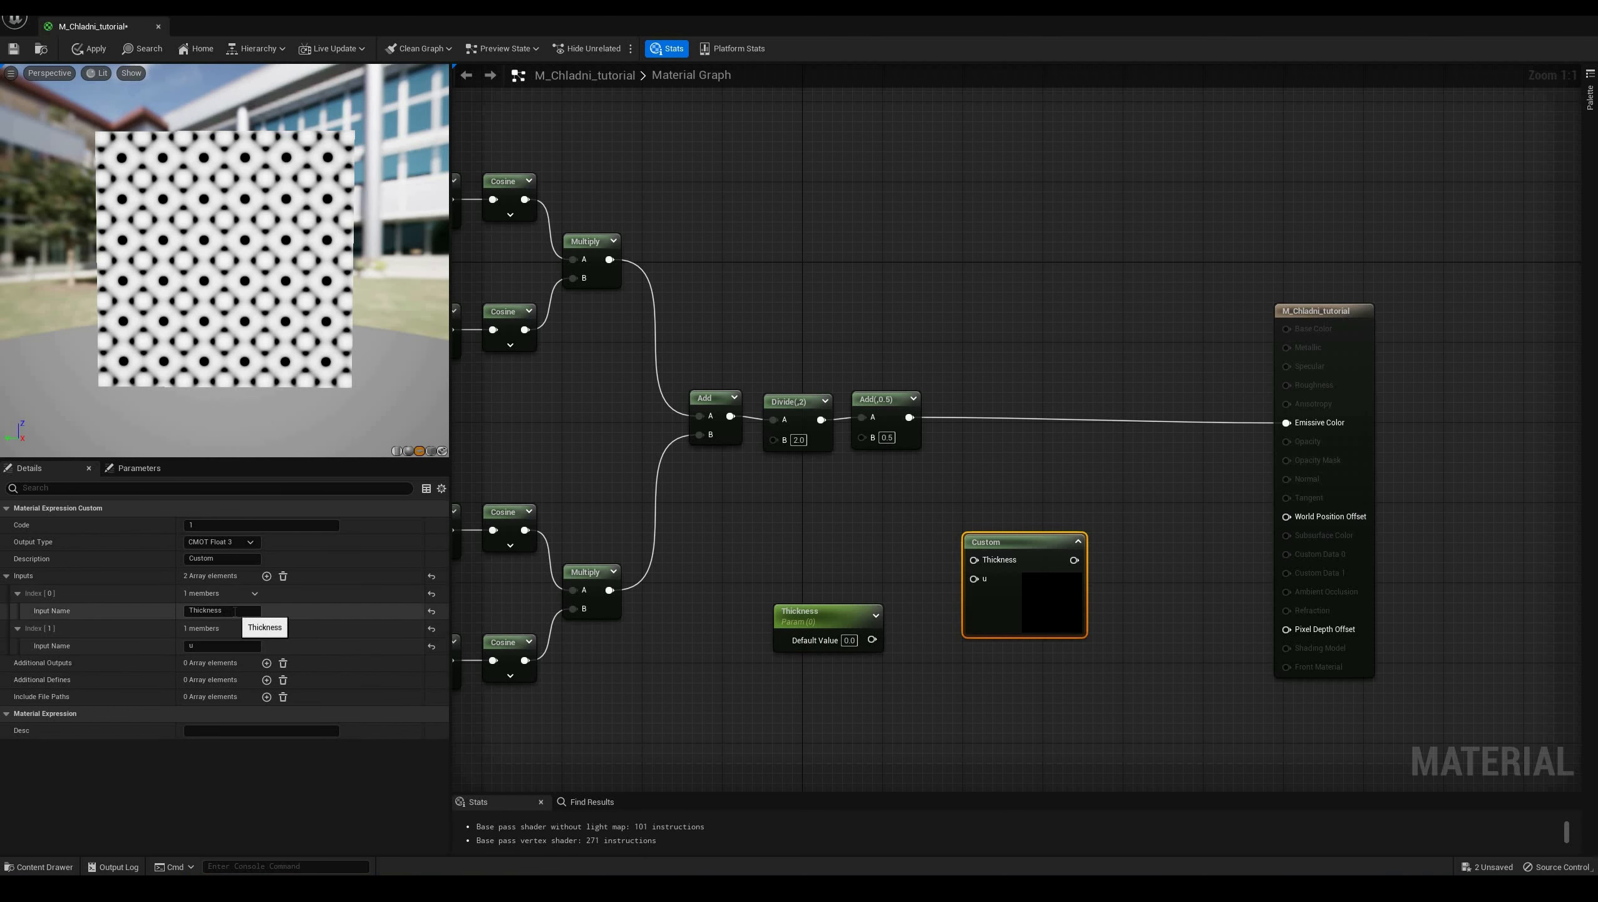
click(234, 611)
text(thickness)
key(Return)
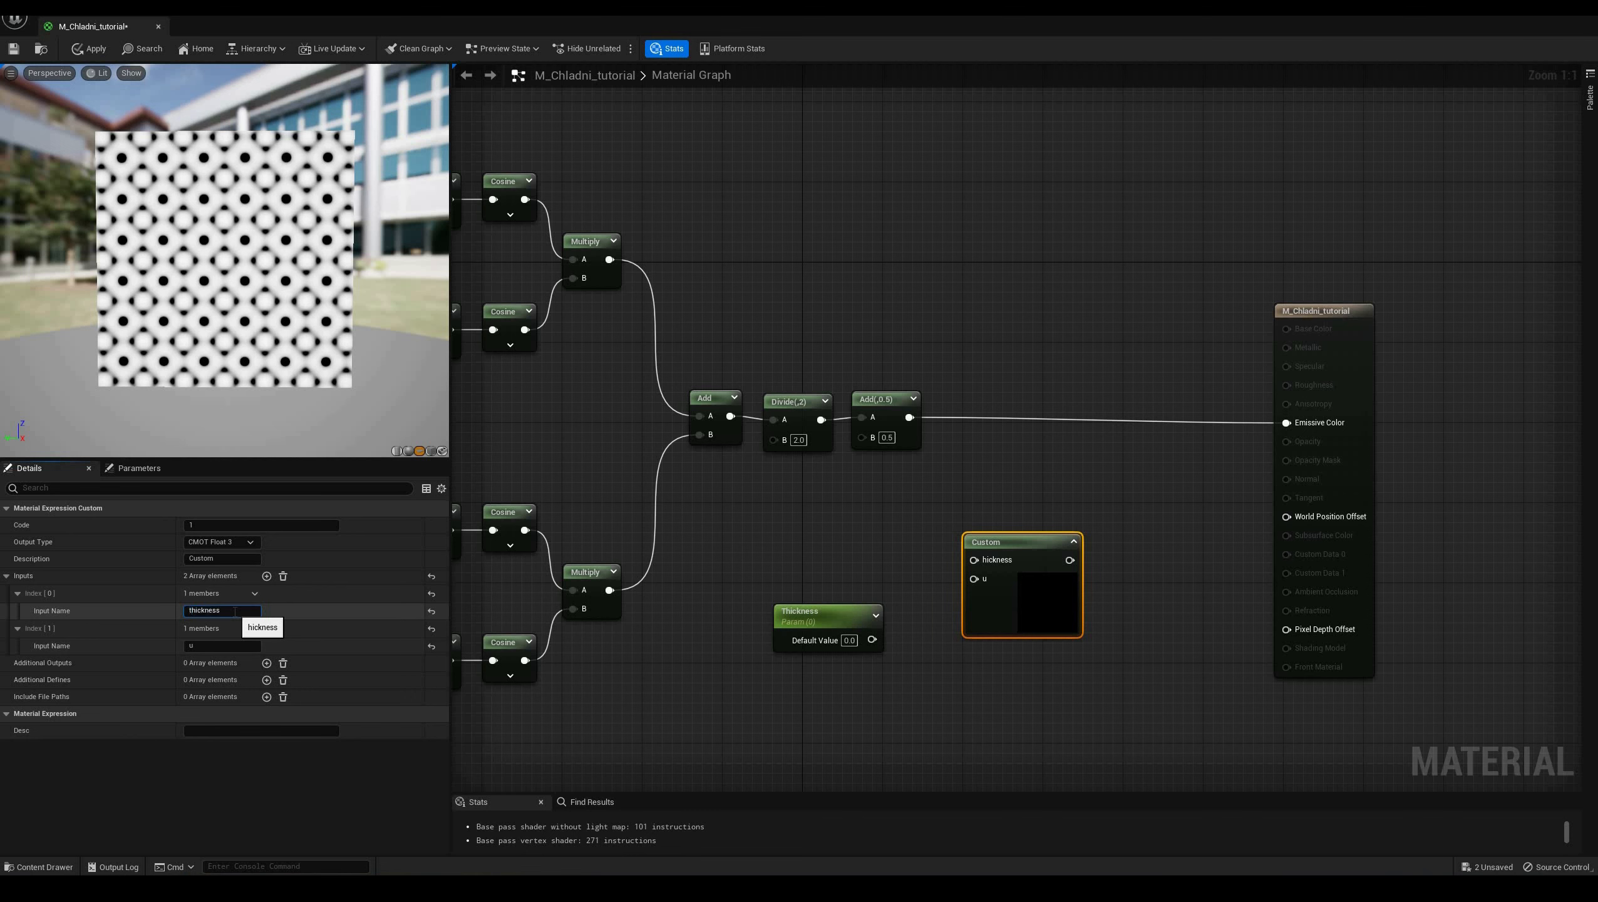
Set Thickness's default value to 0.001 and wire it and the second Add's output into the Custom node's thickness and u inputs
click(851, 641)
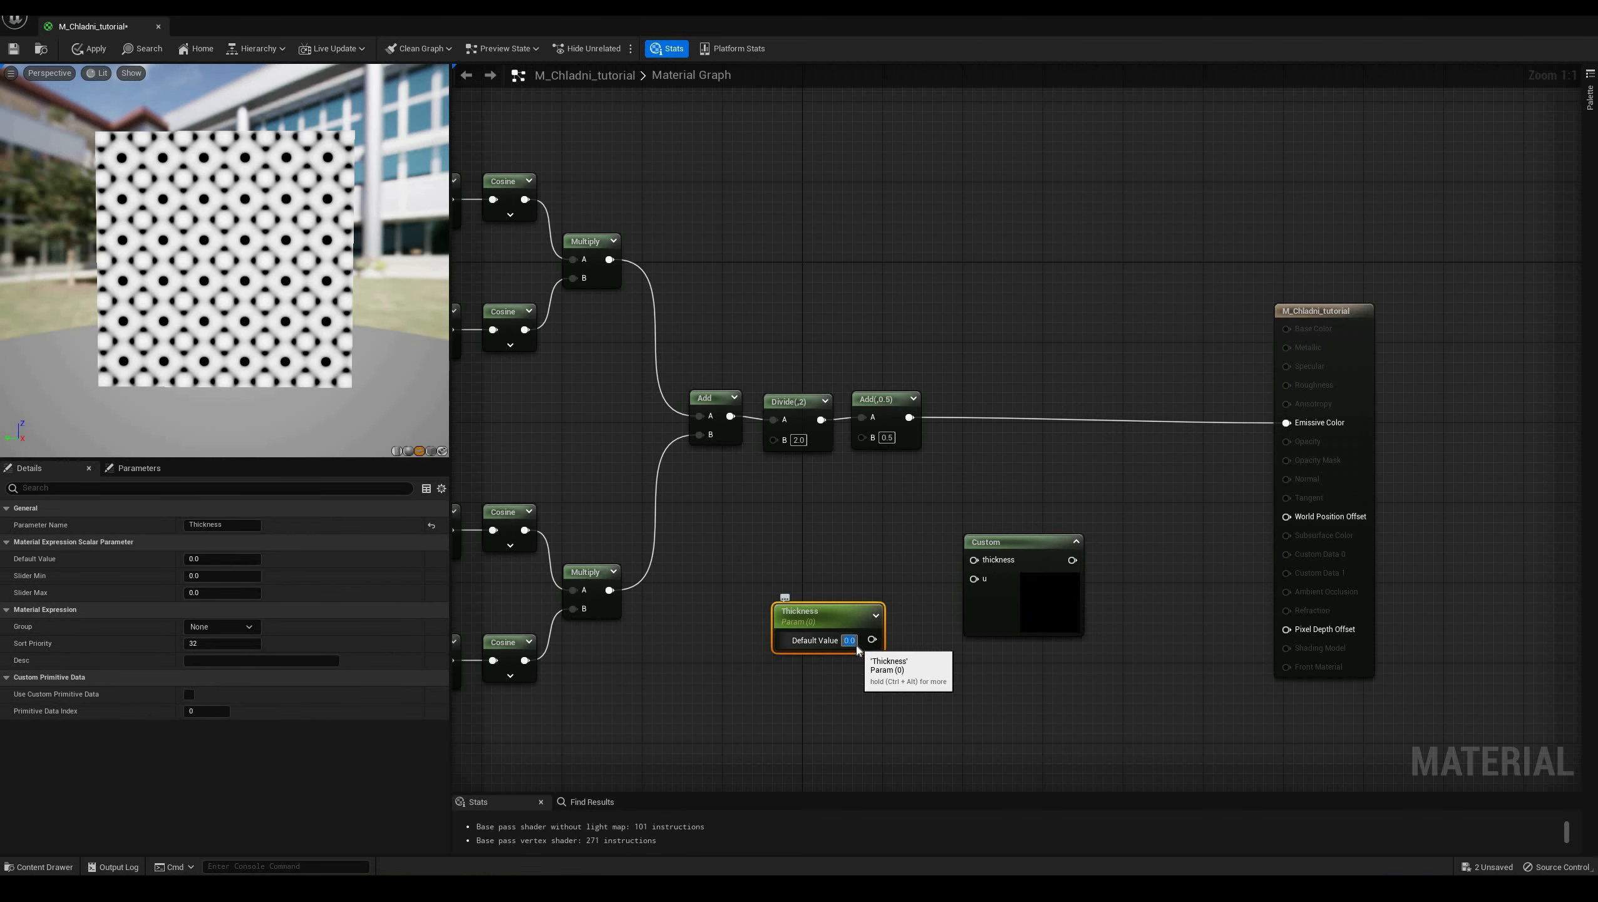
text(05)
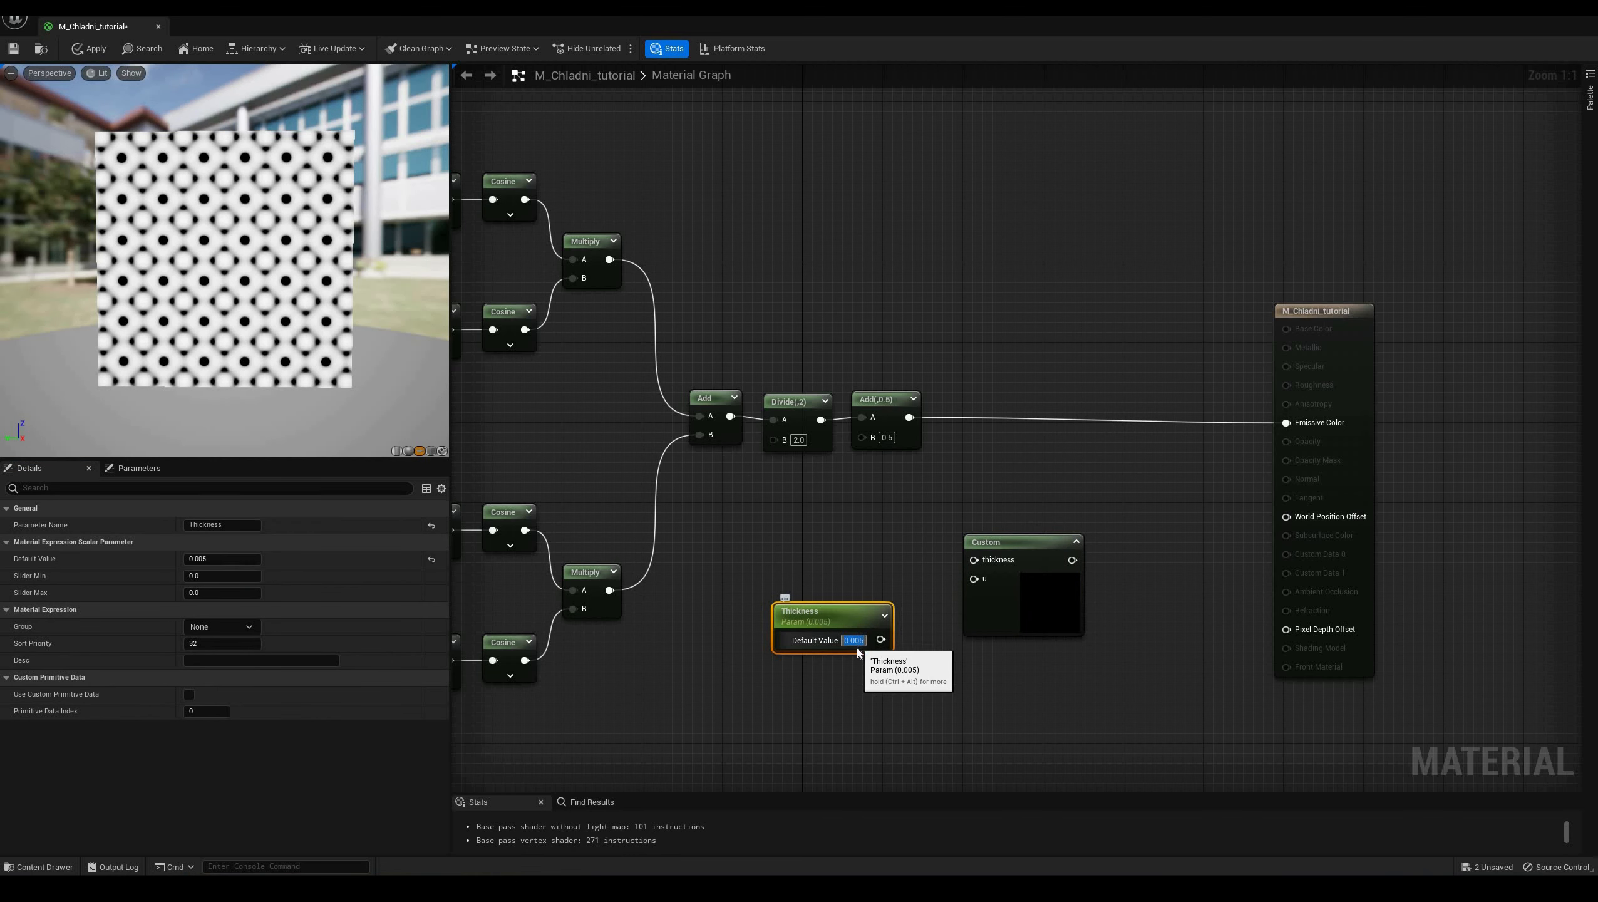
drag(883, 641, 909, 420)
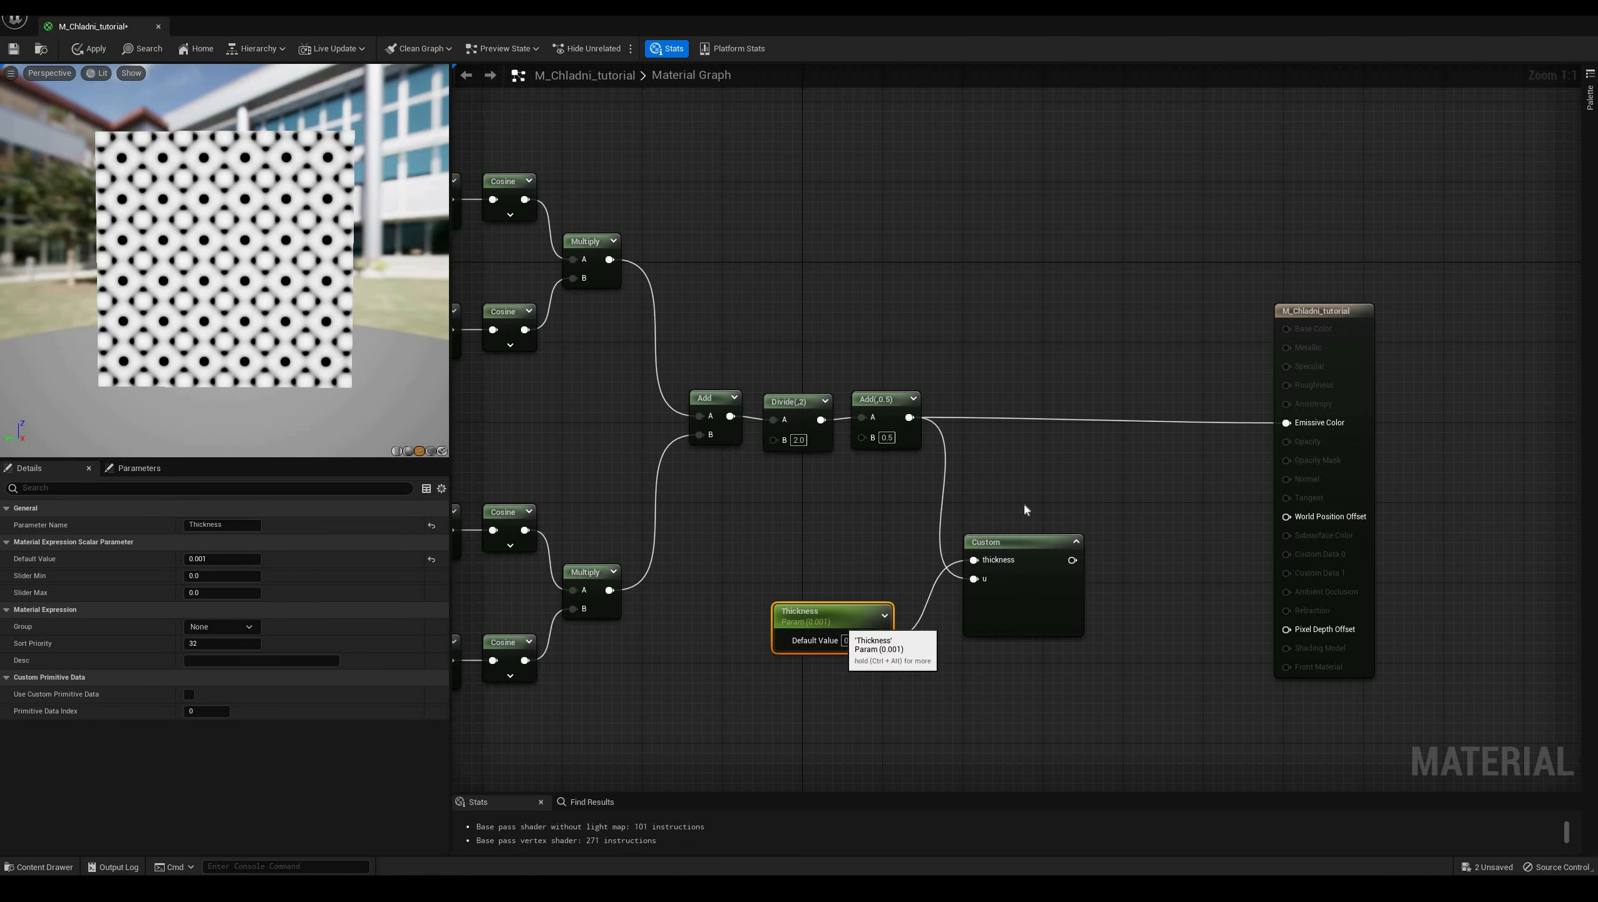
Move the Custom and Thickness nodes up above the row of Add and Divide nodes, leaving Custom selected
drag(1022, 542, 1032, 302)
drag(820, 611, 860, 280)
click(1035, 302)
Switch to Notepad and write float lines = 0.0; and for(float delta = -0.6; delta < 1.2; delta+=0.2), starting the lines += smoothstep statement
drag(451, 550, 524, 551)
click(287, 524)
key(super)
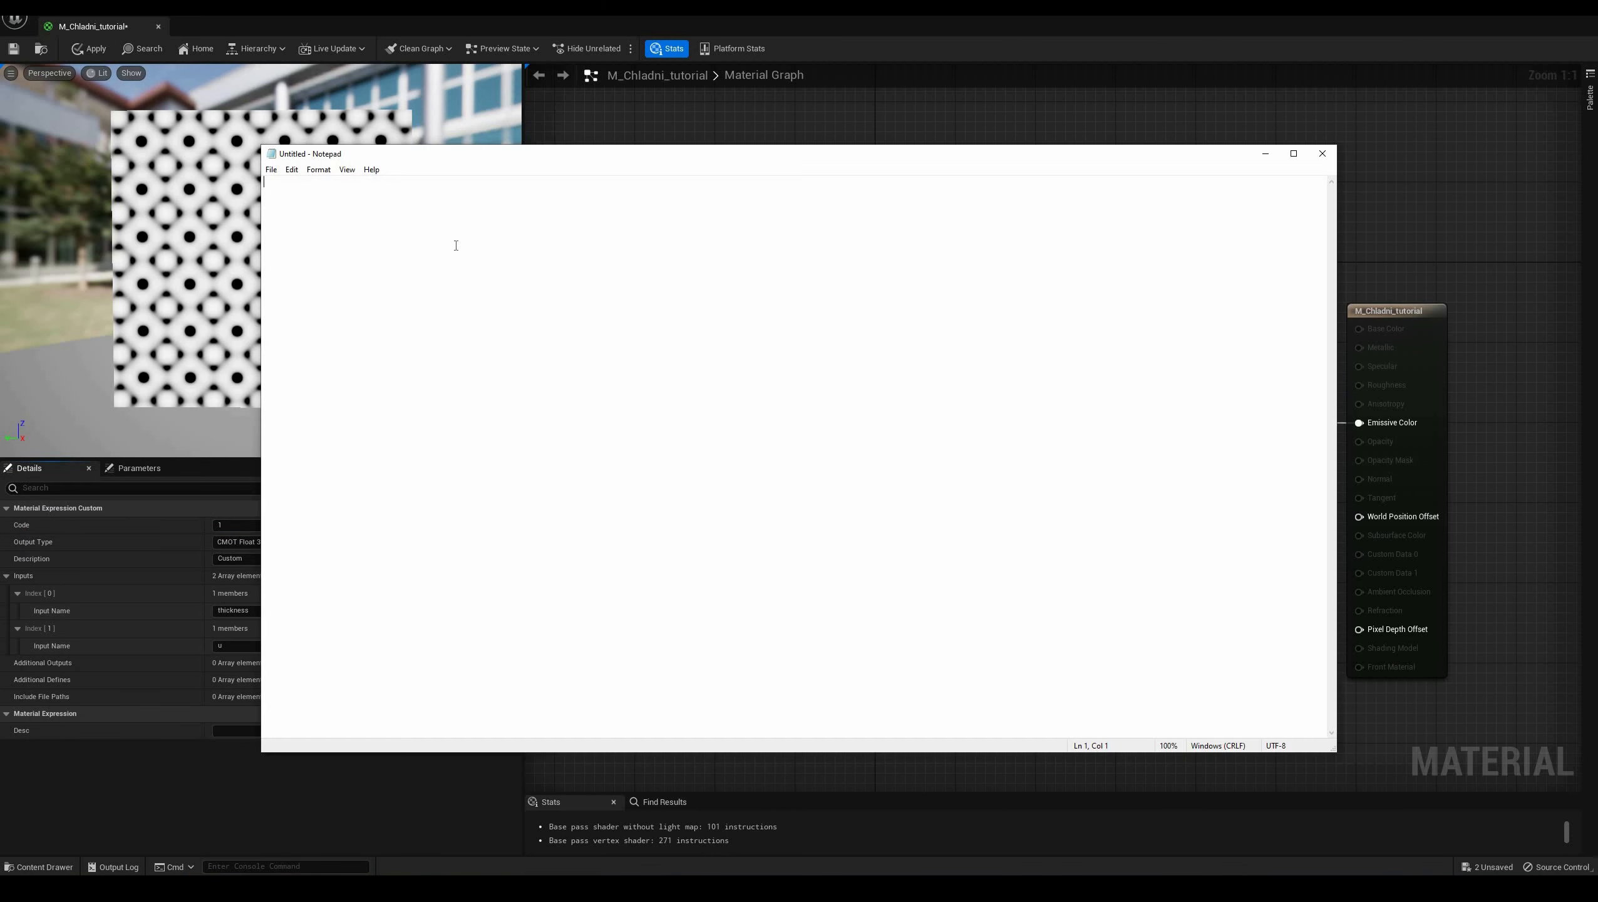
text(float lines = 0.0;)
key(Return)
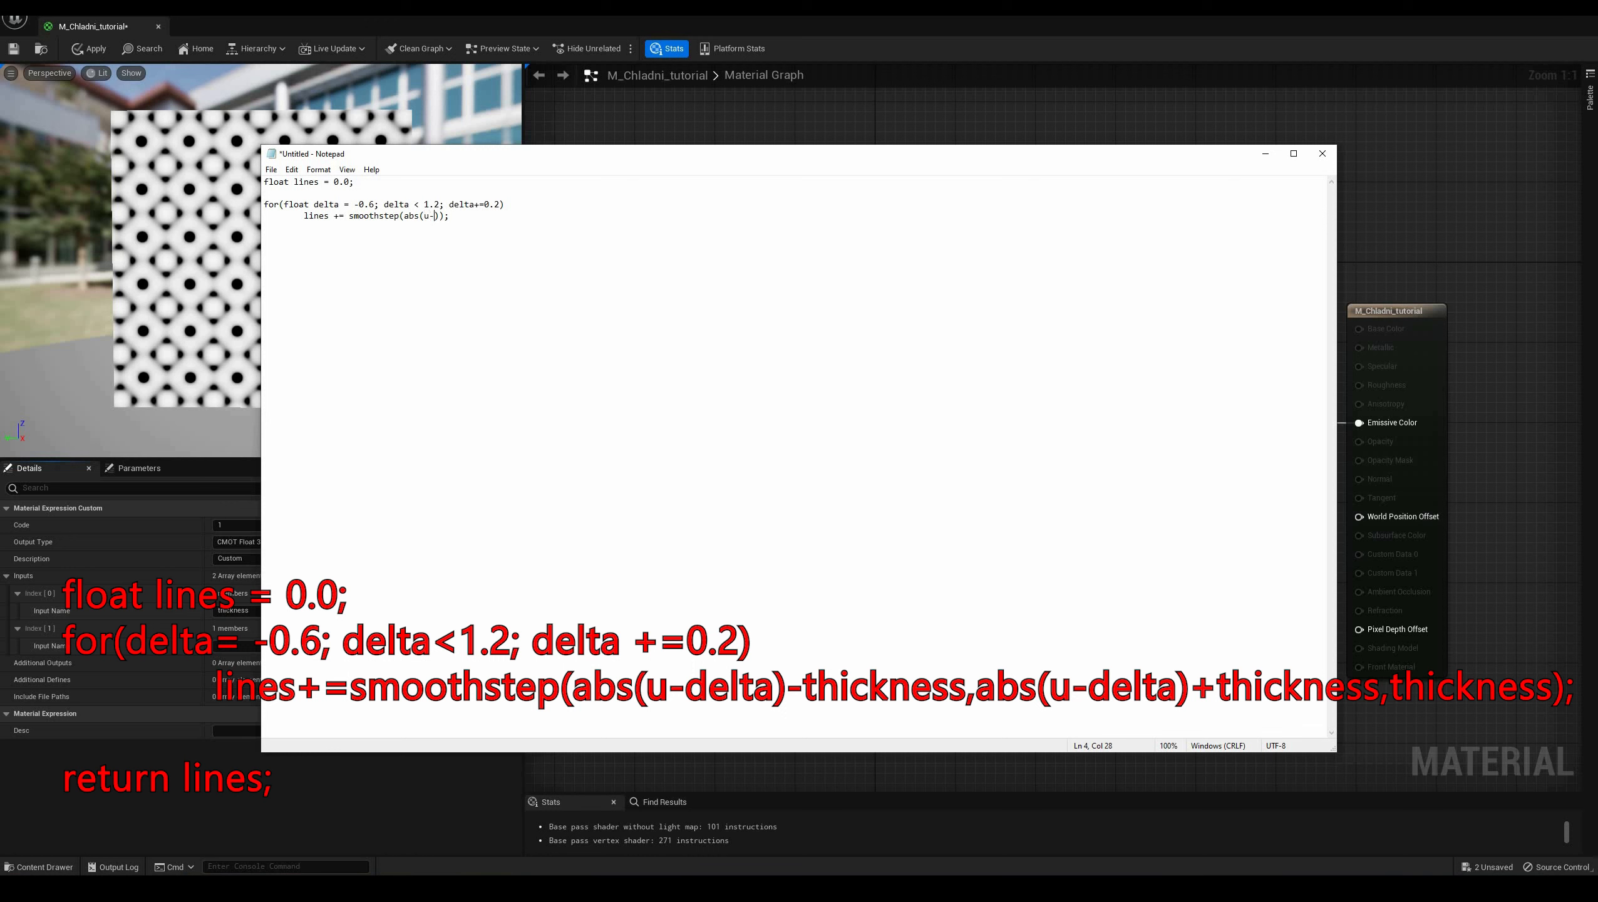
Complete the first smoothstep argument as abs(u - delta) - thickness
text(delta)
key(Right)
key(Right)
key(Right)
Copy the first argument to form abs(u - delta) + thickness as the second, add thickness as the third, and end with return lines;
key(shift+Left)
key(shift+Left)
key(shift+Left)
key(shift+Left)
key(shift+Left)
key(shift+Left)
key(shift+Left)
key(shift+Left)
key(shift+Left)
key(shift+Left)
key(shift+Left)
key(shift+Left)
key(shift+Left)
key(shift+Left)
key(shift+Left)
key(shift+Left)
key(shift+Left)
key(shift+Left)
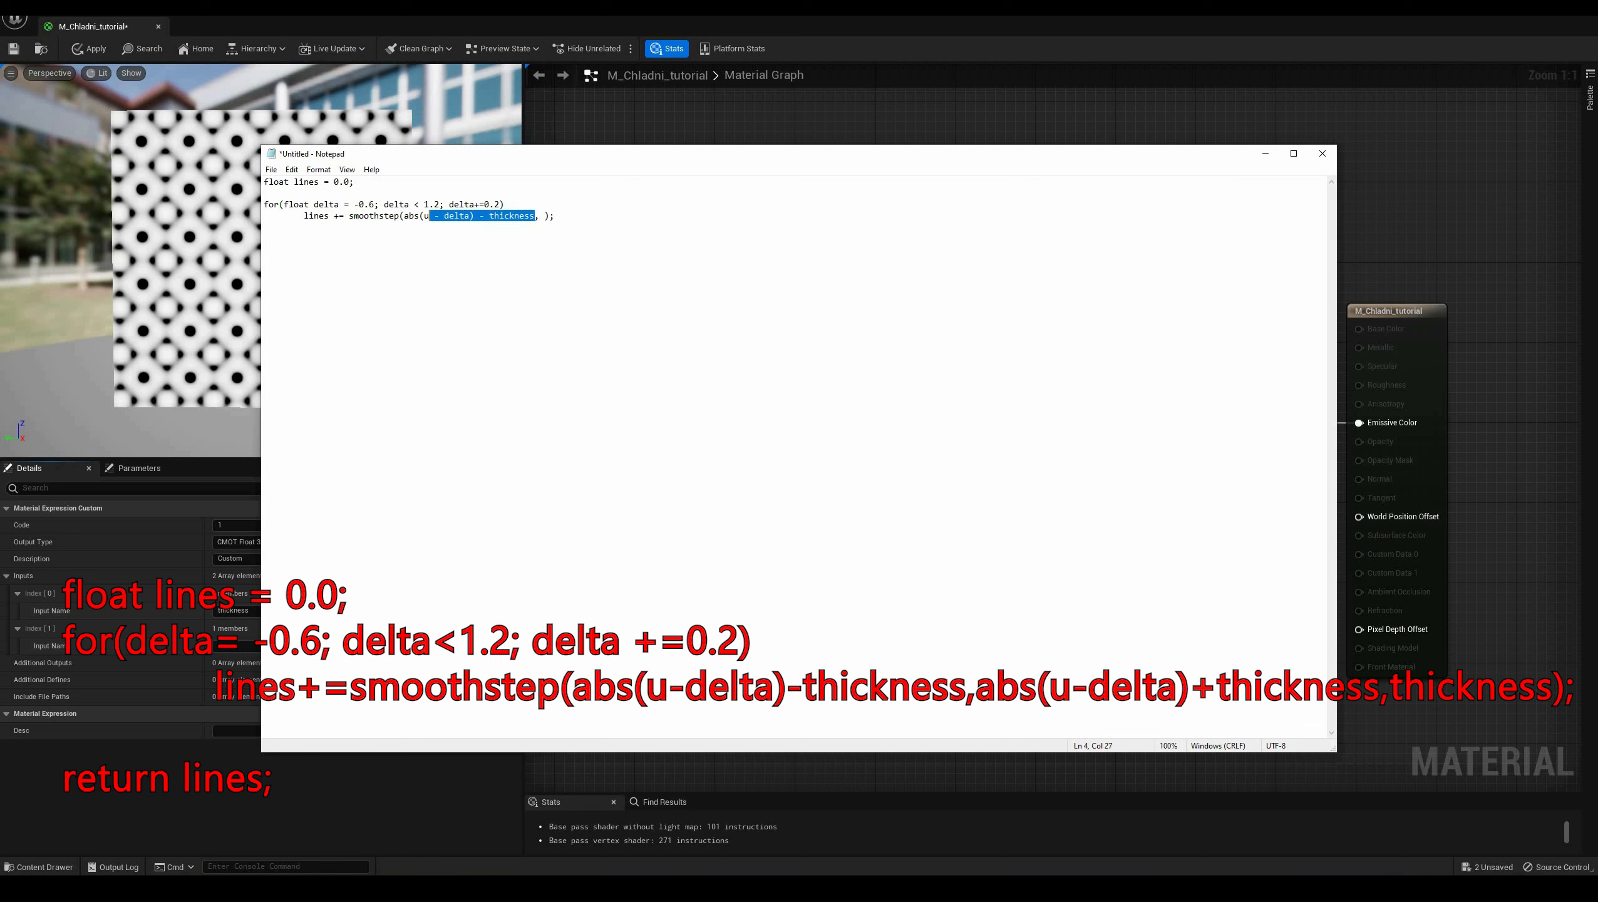
key(ctrl+c)
key(Right)
key(Right)
key(Right)
key(ctrl+v)
key(Left)
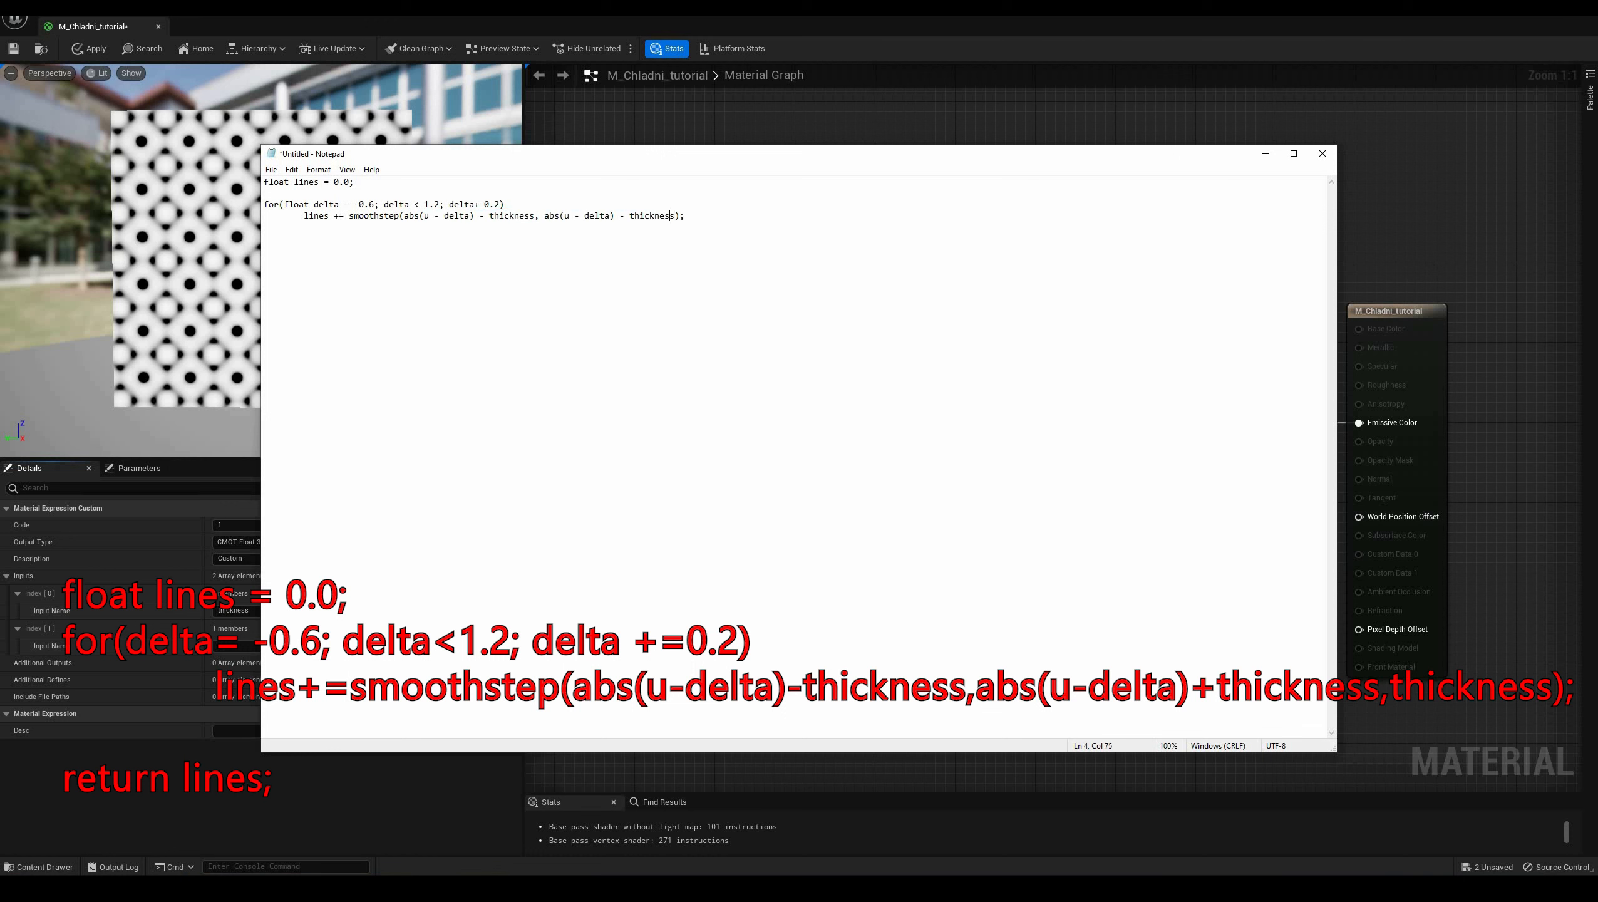
key(BackSpace)
text(+ thickness,)
Copy the whole script from Notepad into the Custom node's Code in Unreal Engine
key(ctrl+a)
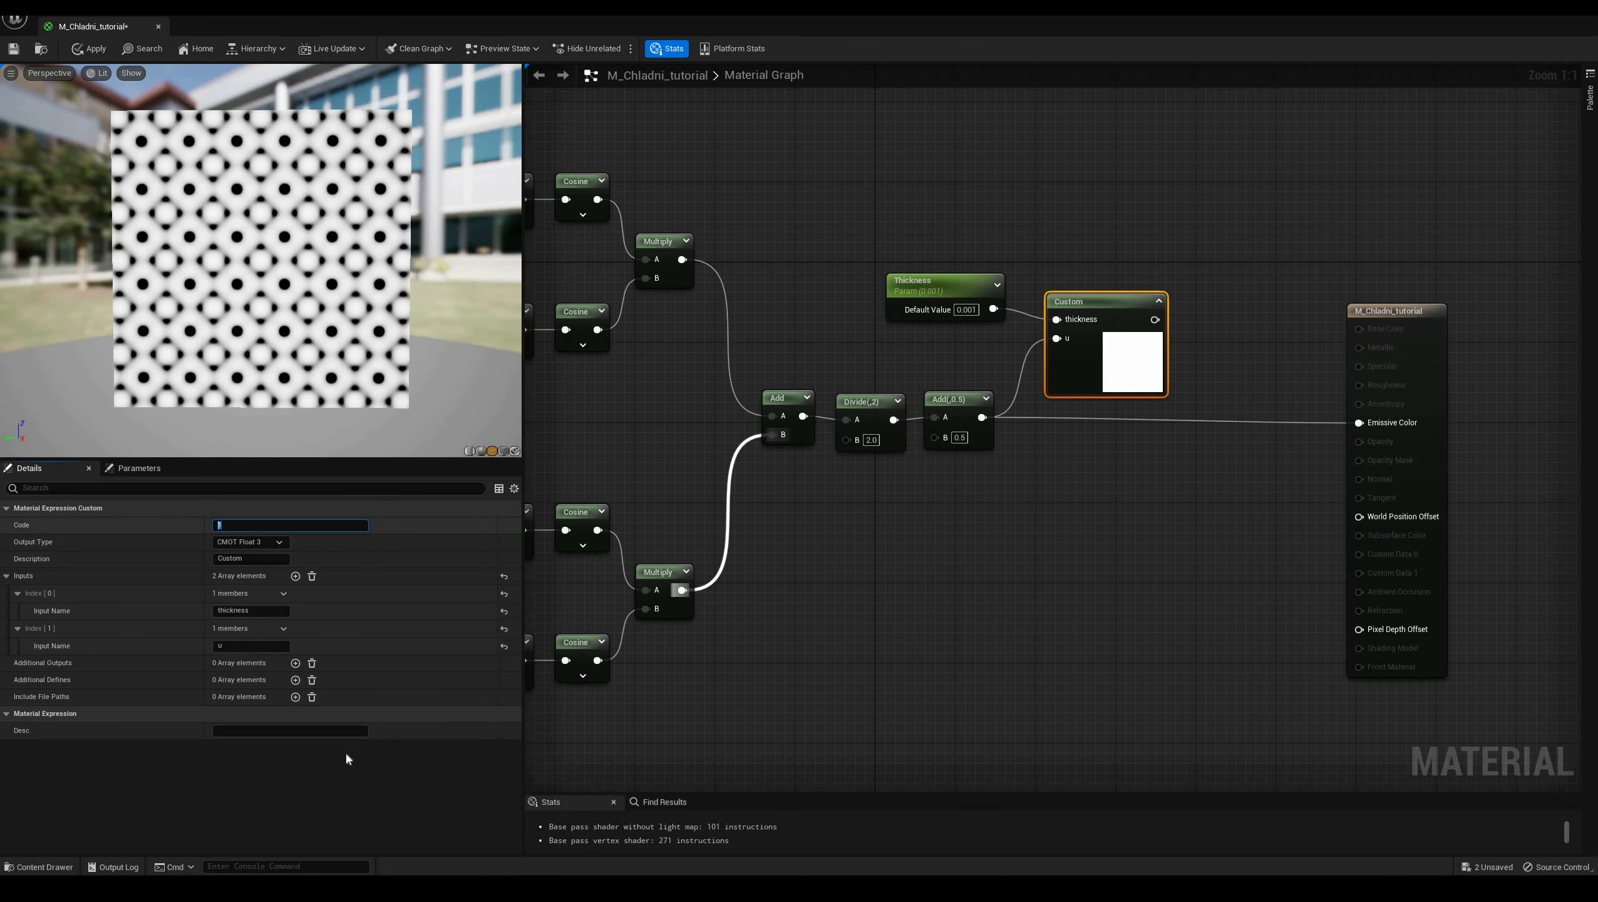
key(ctrl+v)
click(829, 692)
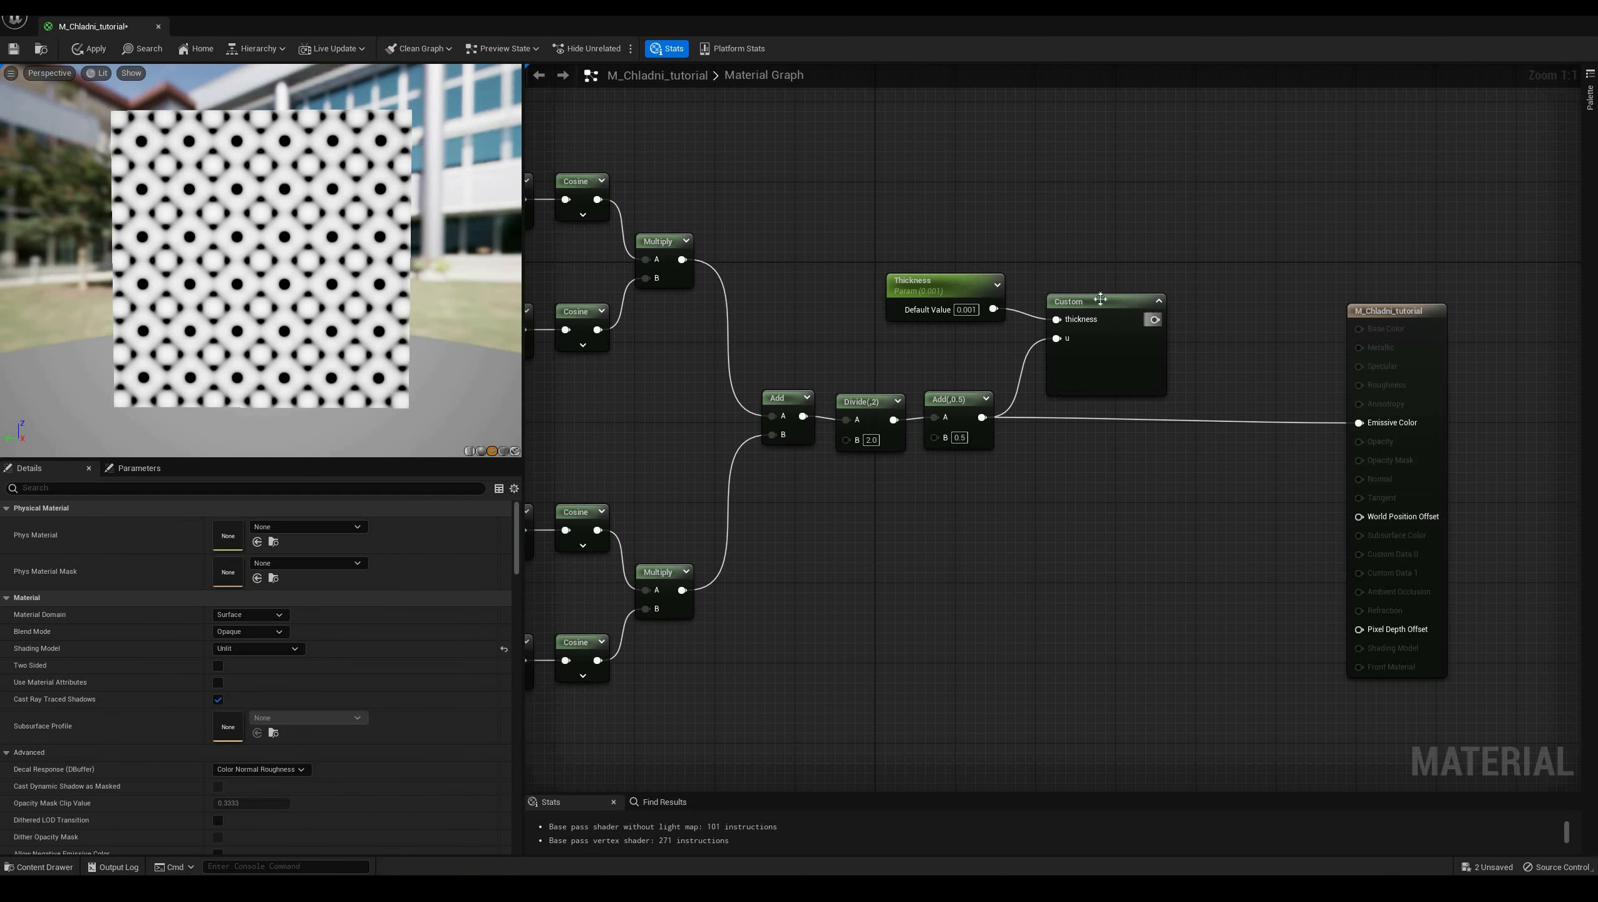
Connect the Custom node's output to Emissive Color in place of the direct Add connection
click(1100, 299)
drag(1154, 319, 1360, 423)
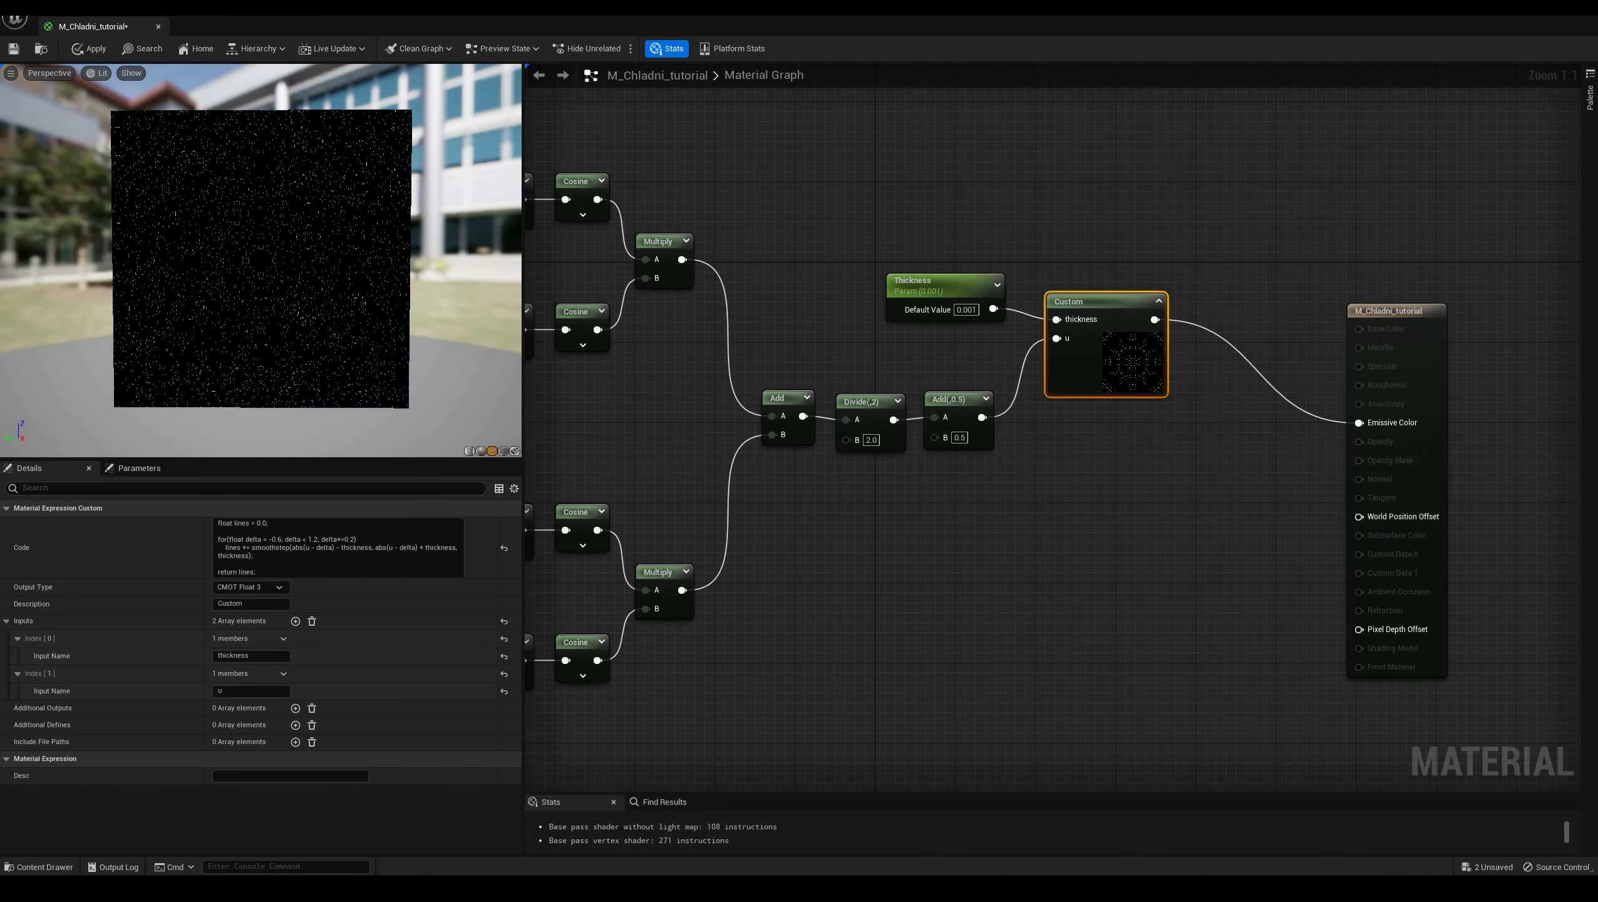
scroll(303, 332, up, 5)
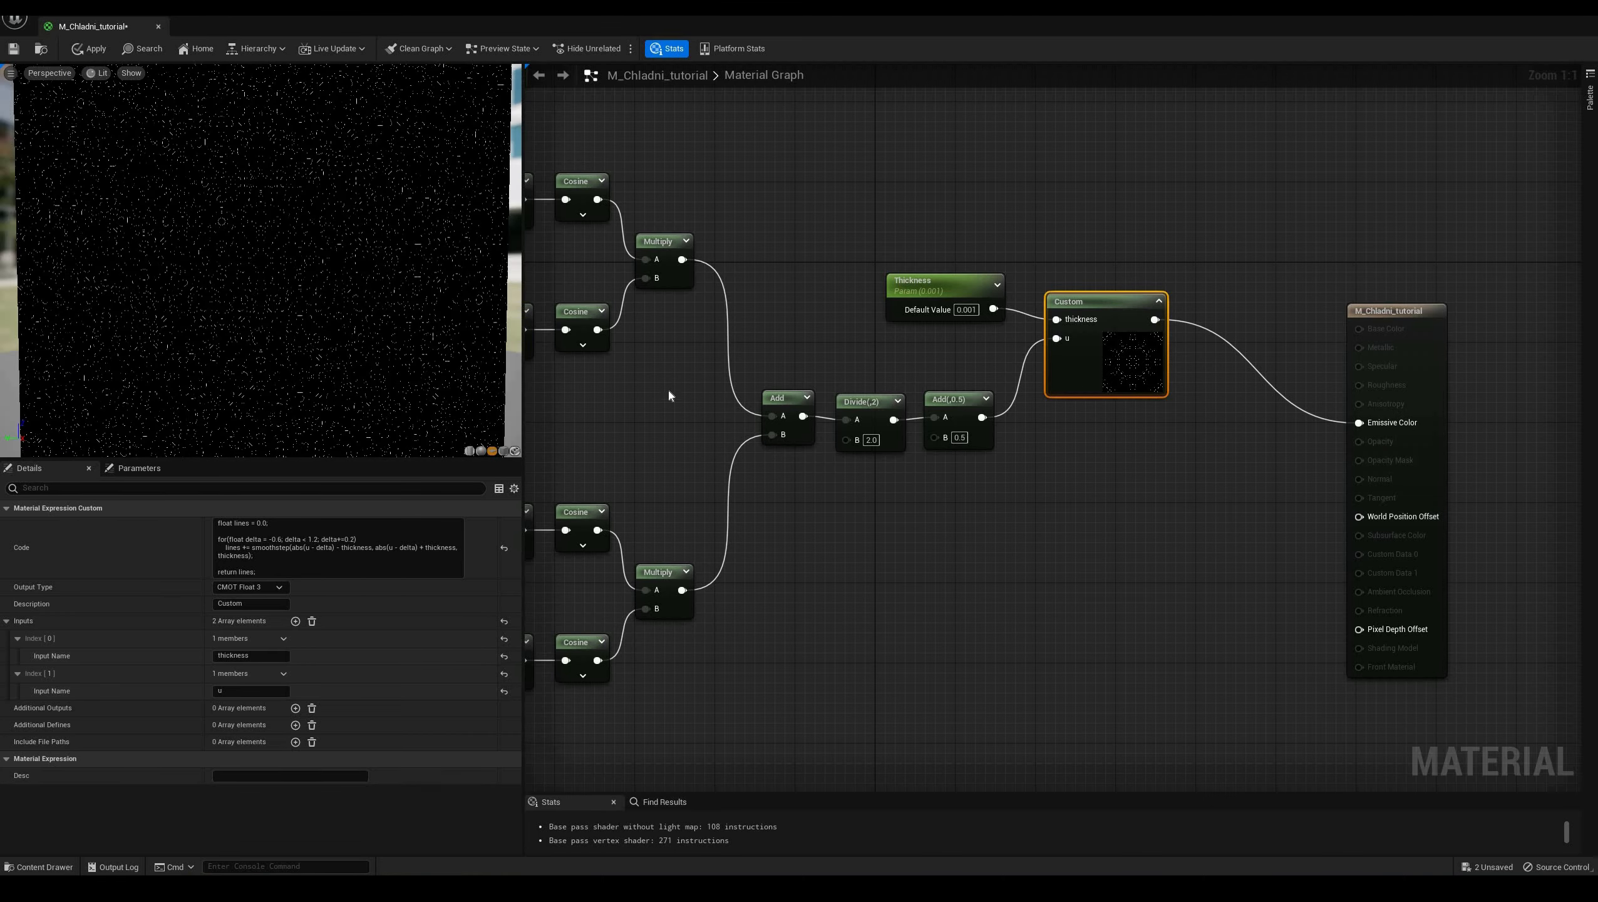
Set the Thickness parameter's default value to 0.005
right_drag(670, 390, 1031, 404)
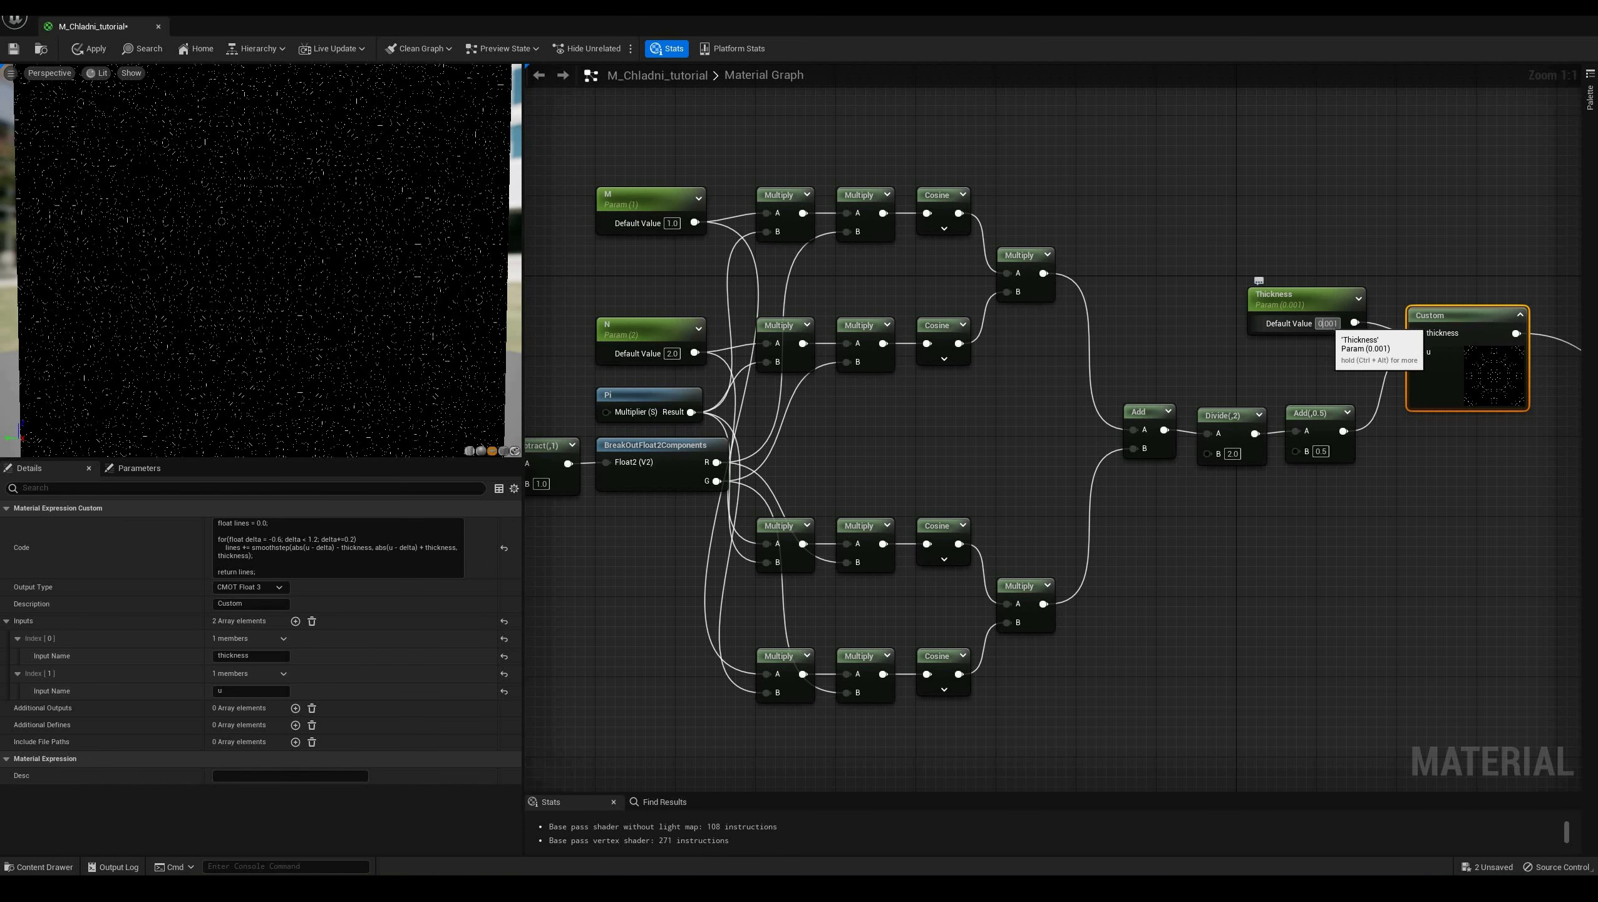
key(BackSpace)
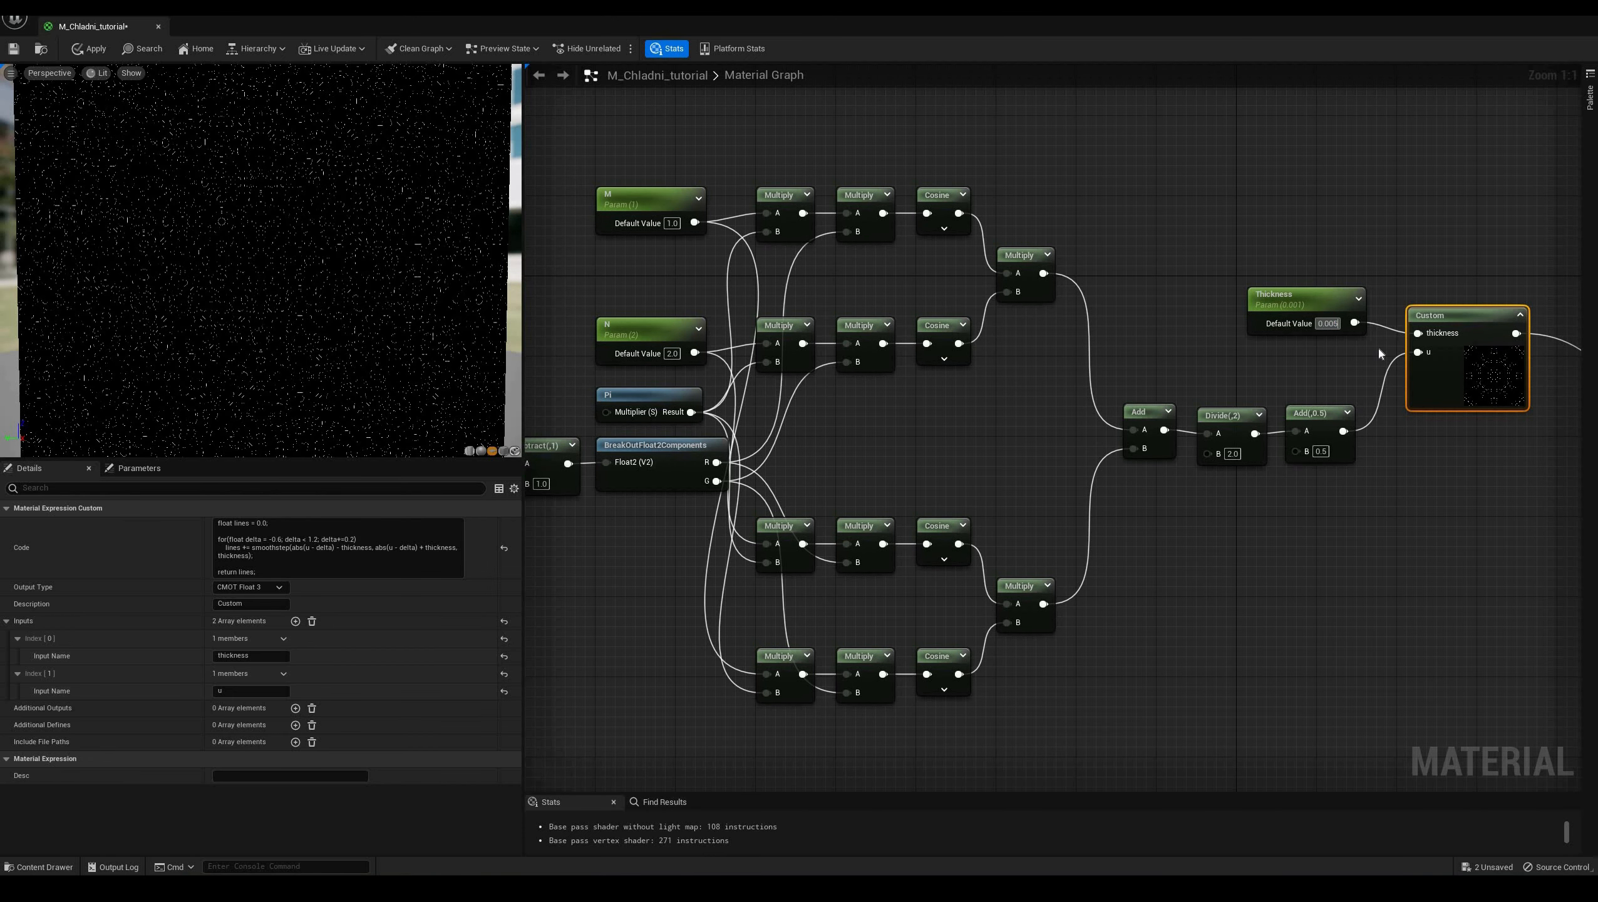
text(5)
key(Return)
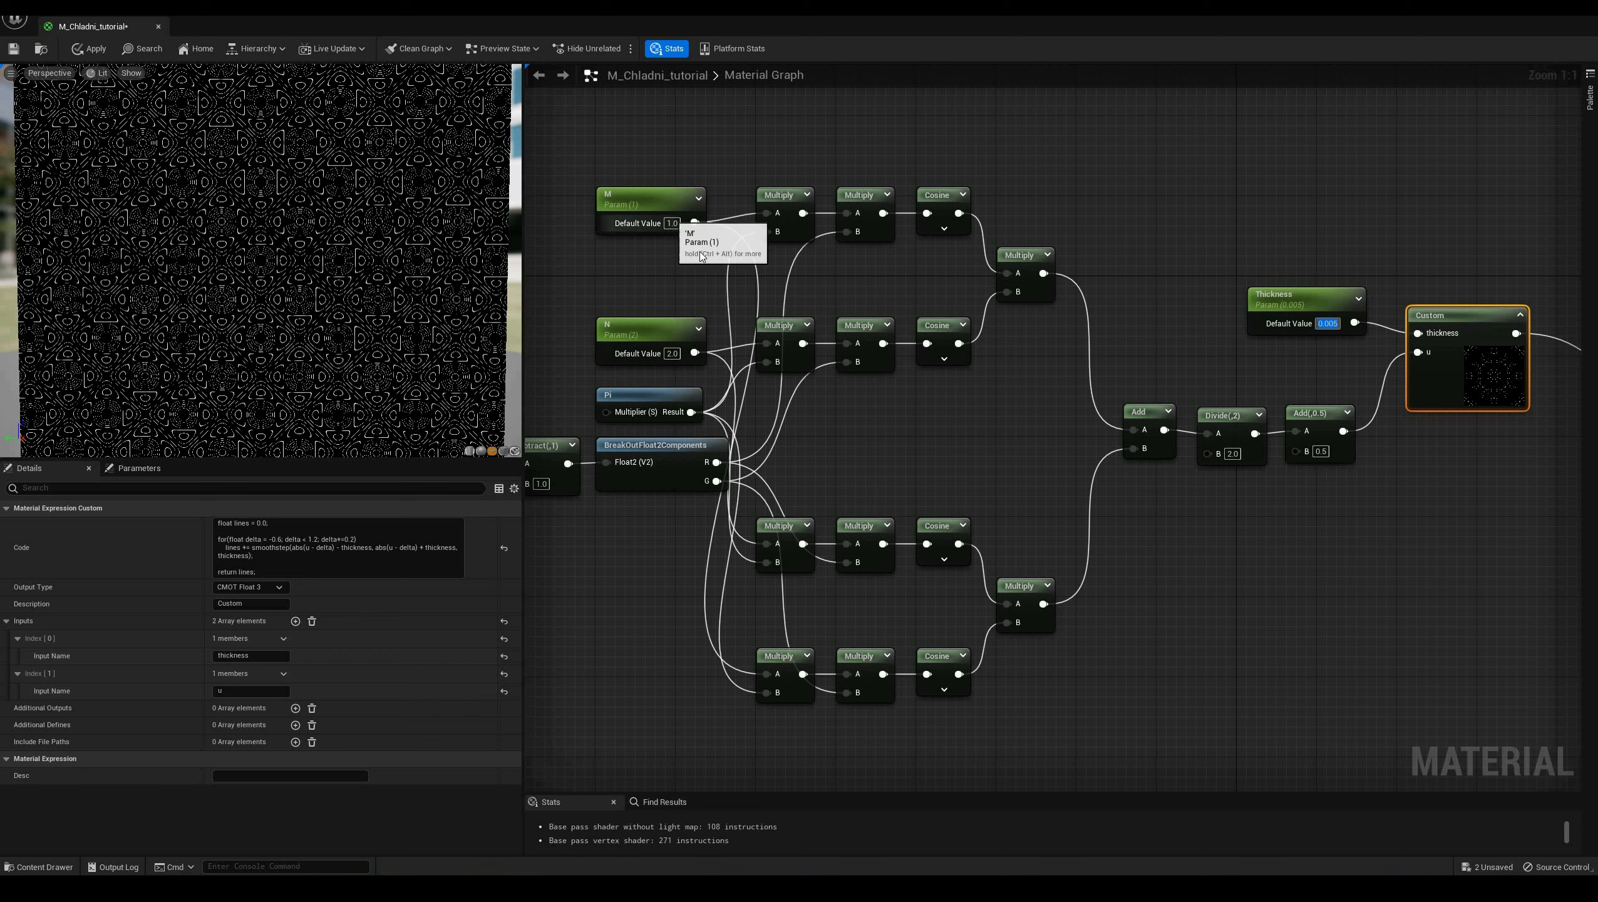
Set the default value of M to 0.1 and of N to 0.2
click(672, 221)
text(.1)
key(Return)
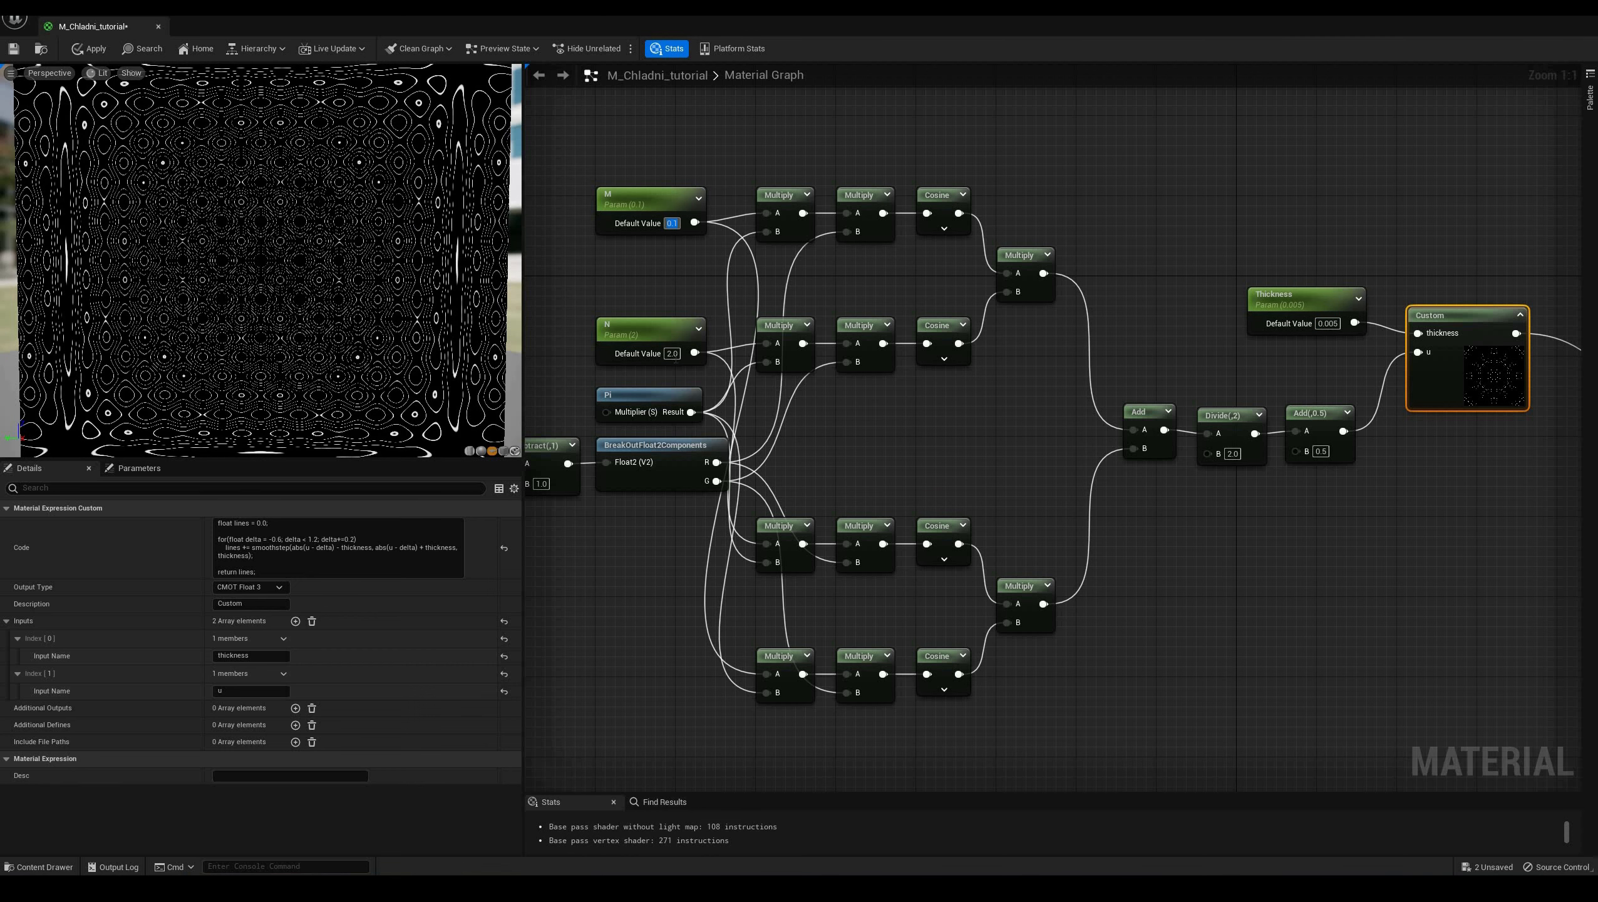
click(672, 353)
key(Return)
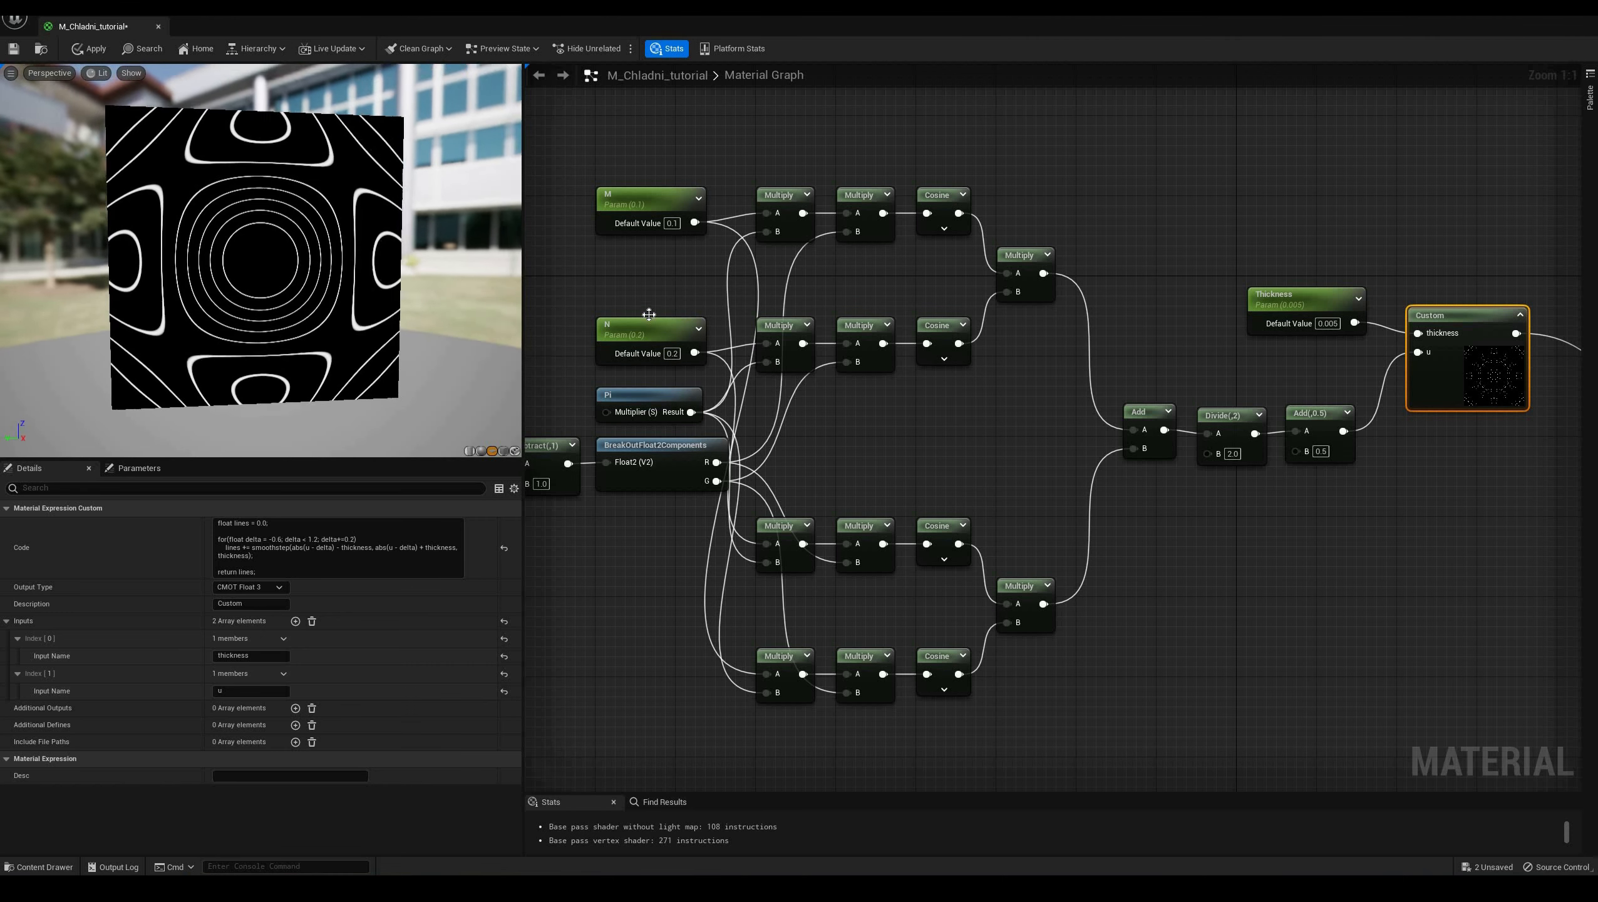
Add a DebugTimeSine node above M and move M's outgoing connections onto it to preview the animated pattern
scroll(1287, 628, down, 1)
right_drag(1052, 622, 807, 617)
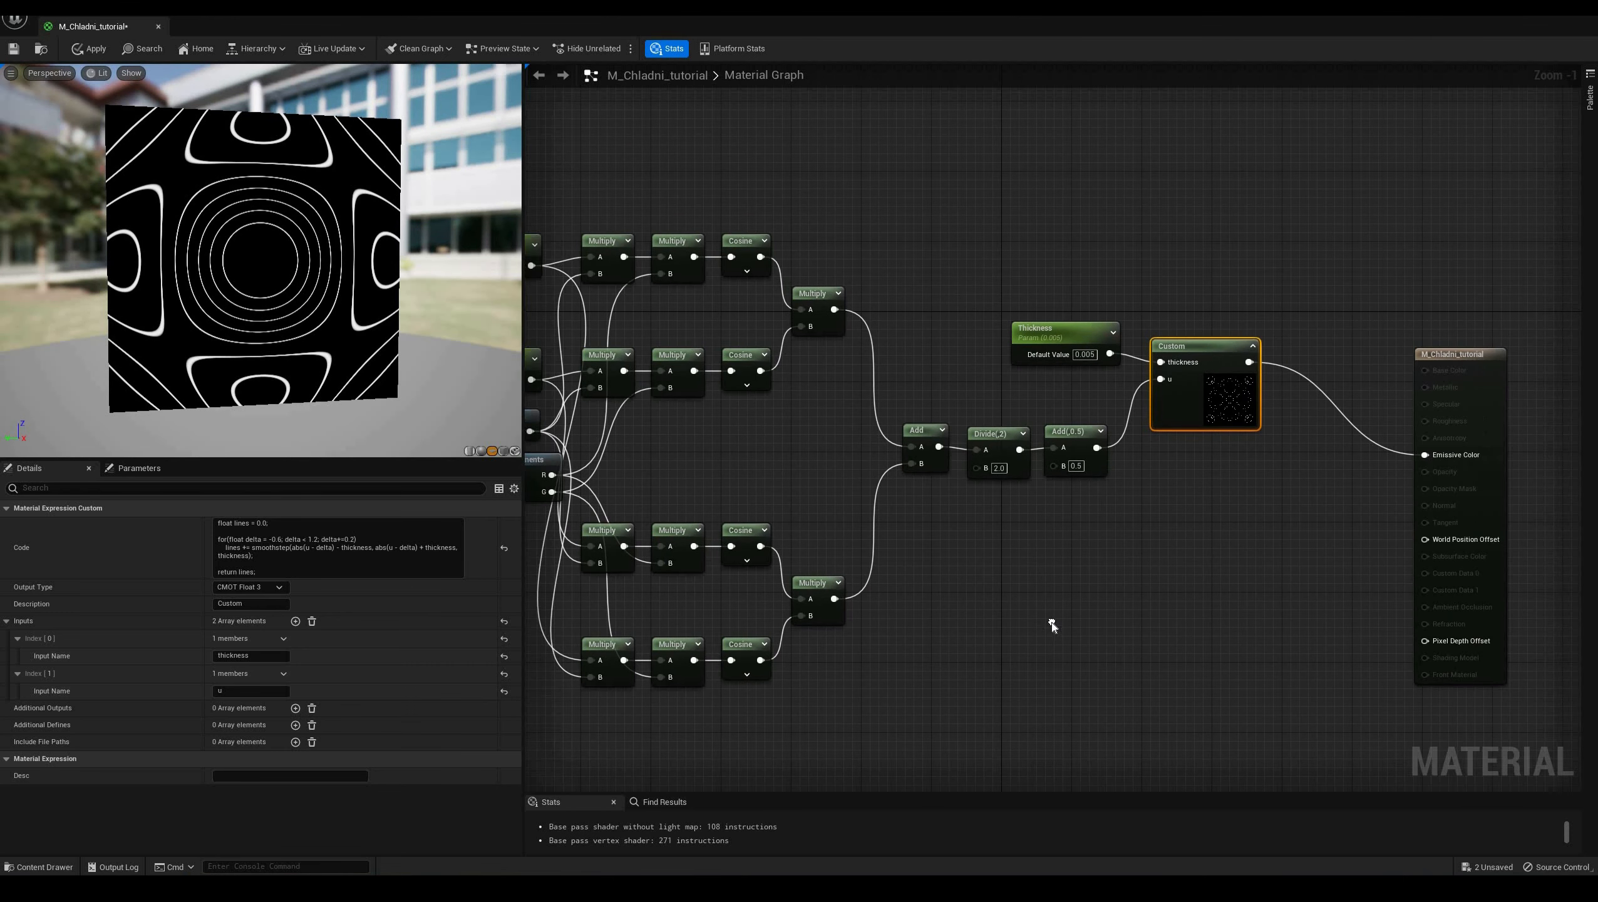
scroll(1050, 619, down, 1)
right_drag(709, 220, 958, 219)
click(696, 209)
right_click(696, 209)
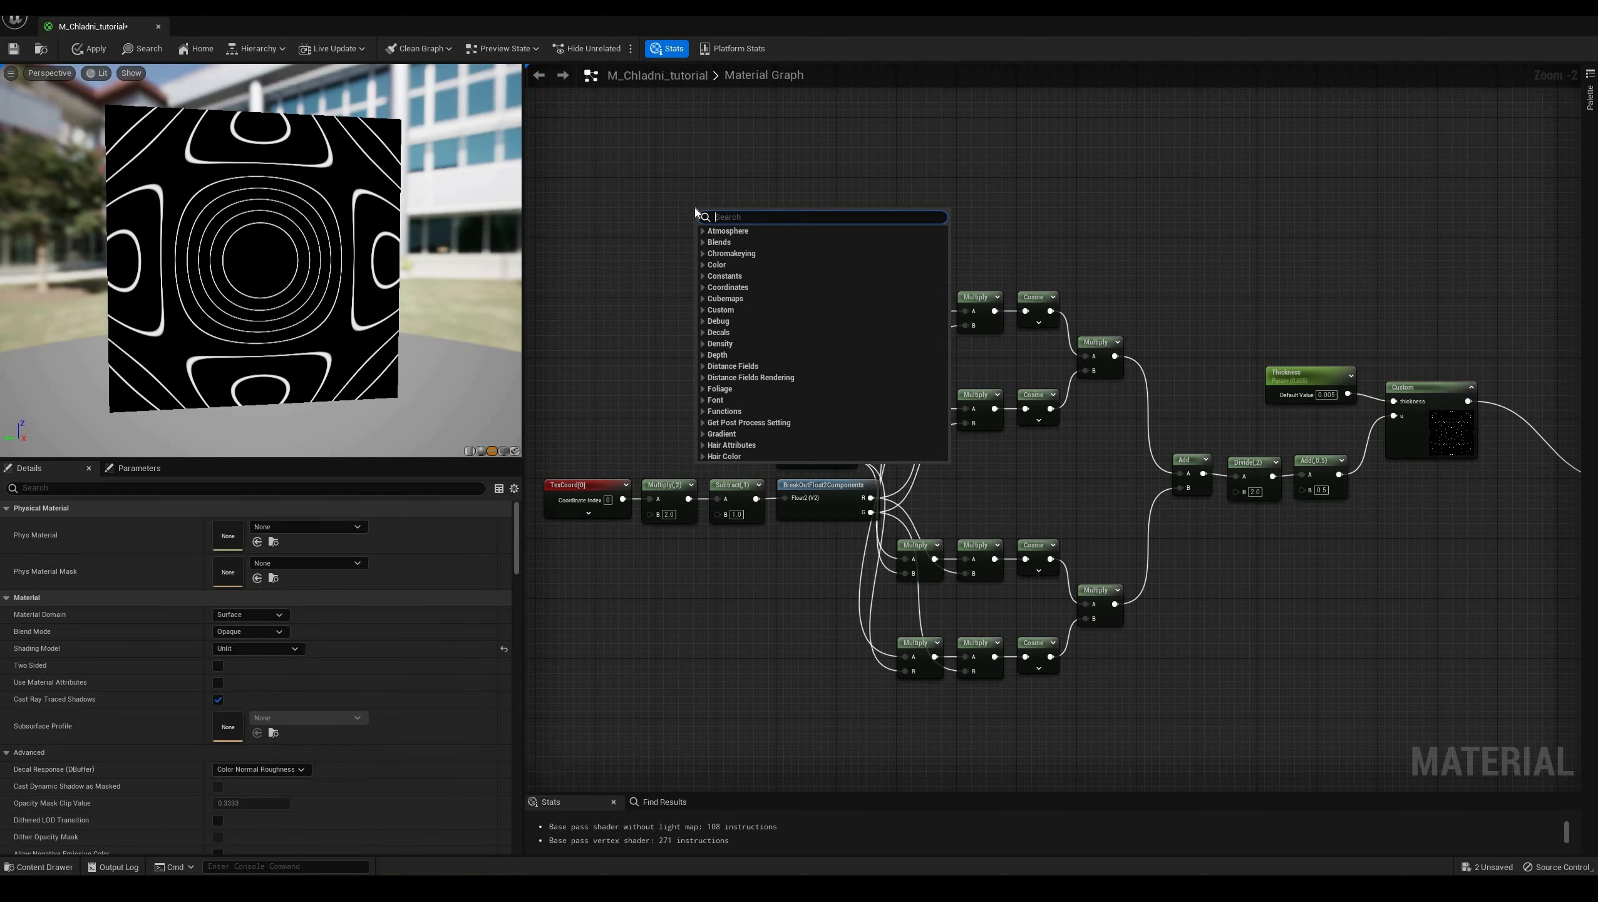
text(debug time)
key(Return)
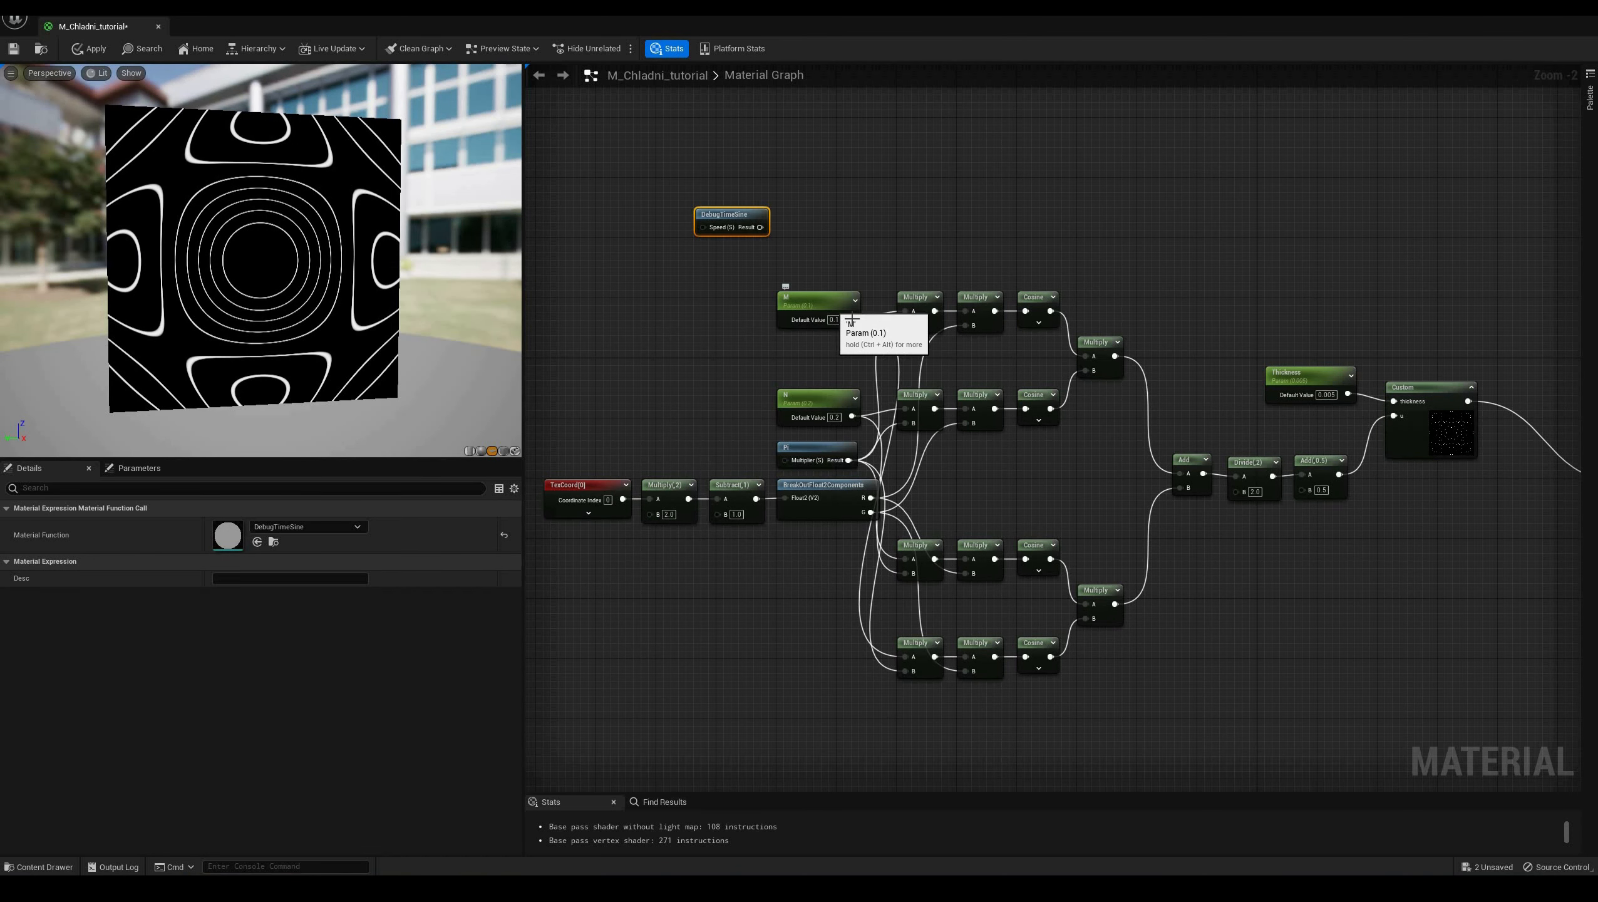
ctrl+drag(851, 319, 761, 227)
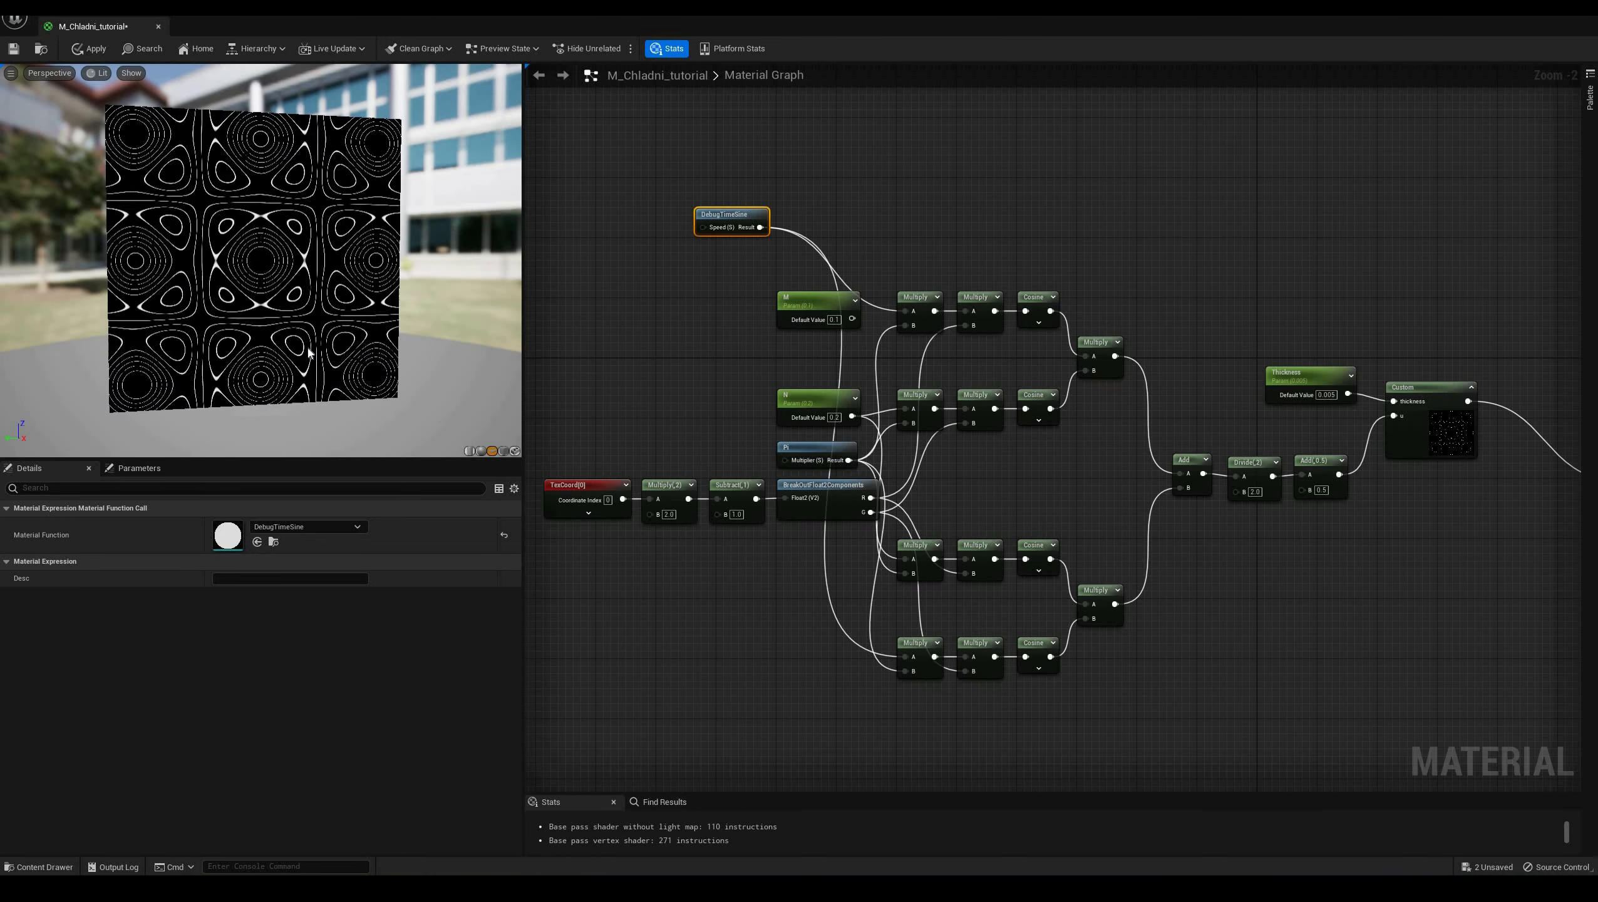
drag(308, 348, 319, 348)
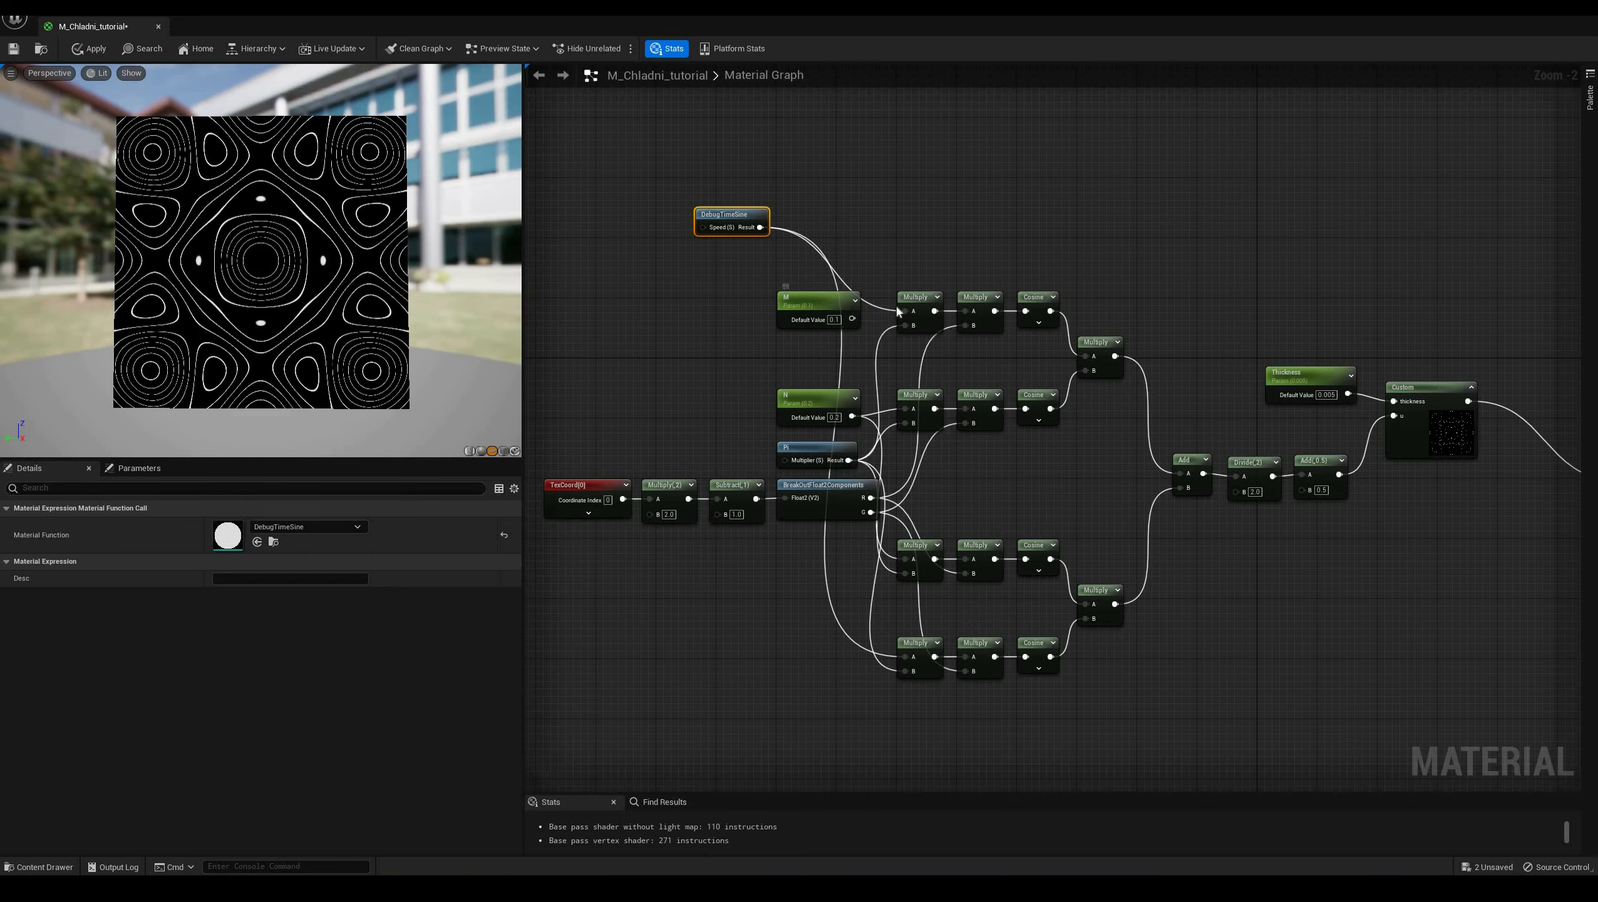
Return the connections from DebugTimeSine to M and delete the DebugTimeSine node
drag(852, 319, 909, 657)
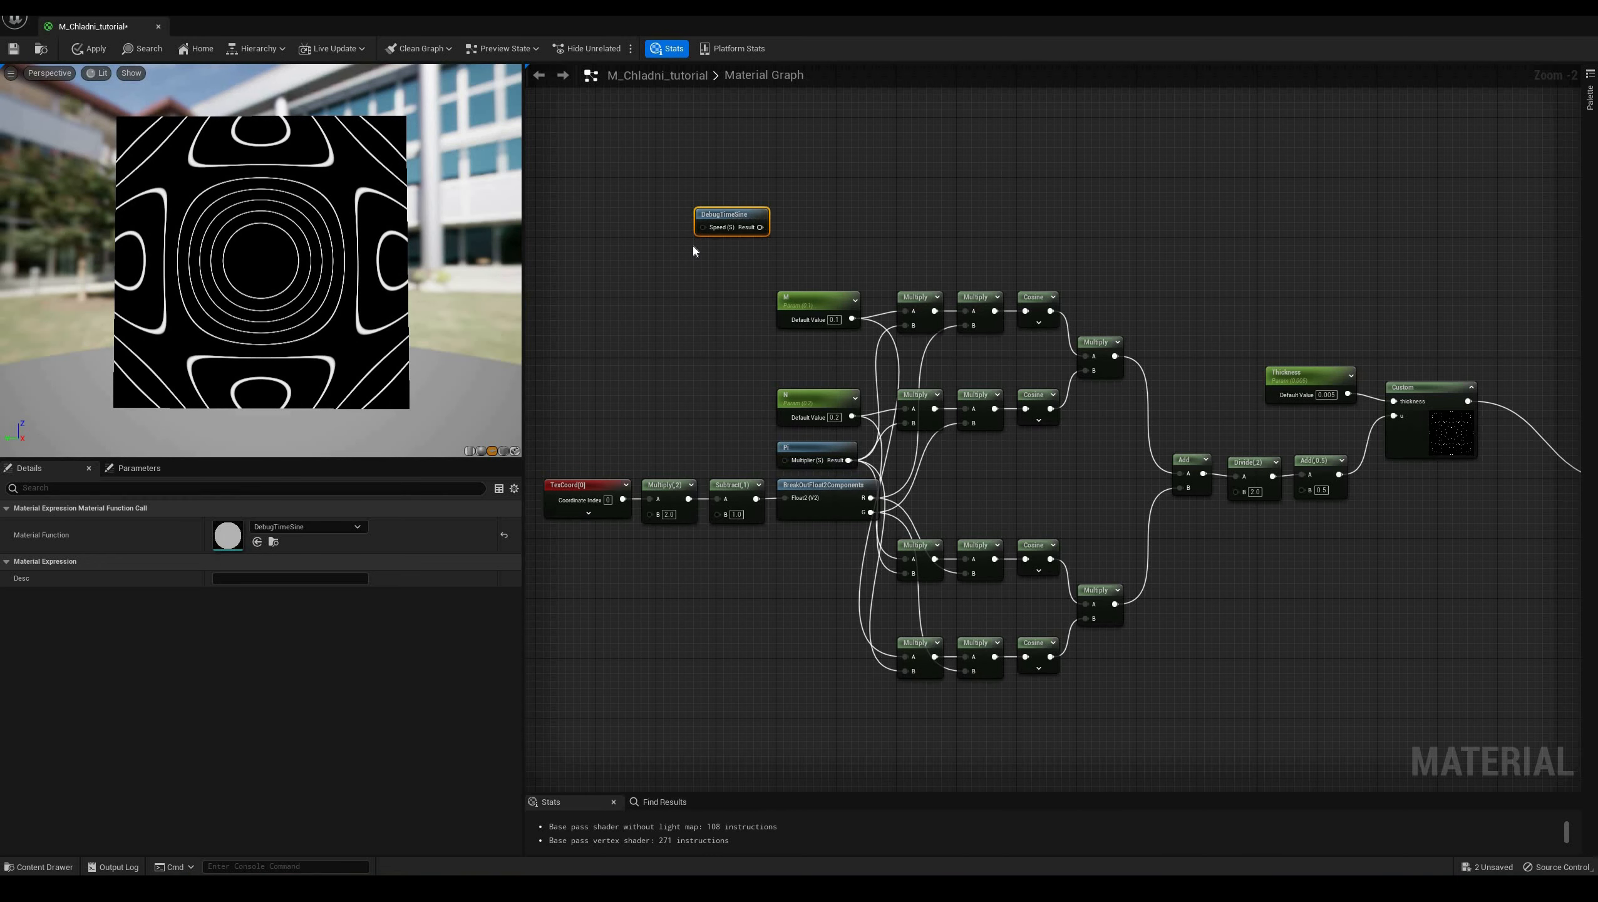
key(Delete)
Move the material output node up so Emissive Color sits about level with the Custom node's output
right_drag(1023, 234, 810, 221)
drag(1436, 392, 1471, 316)
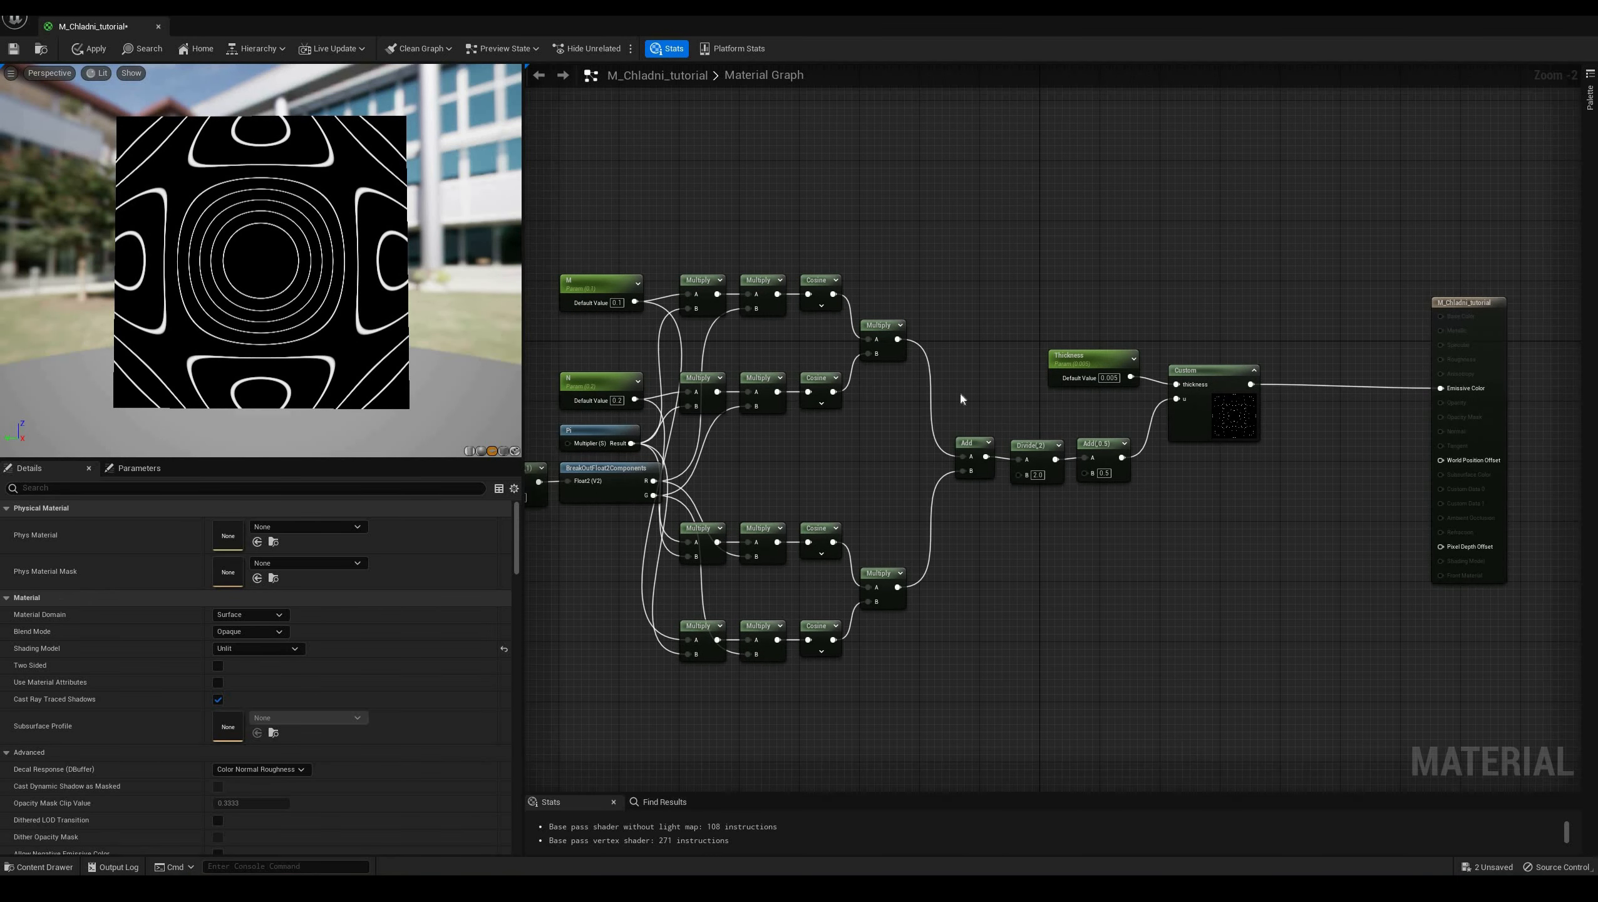
Add a Sine node above the first row's Cosine and feed it from that row's second Multiply
right_drag(977, 497, 1090, 503)
right_click(917, 246)
text(sine)
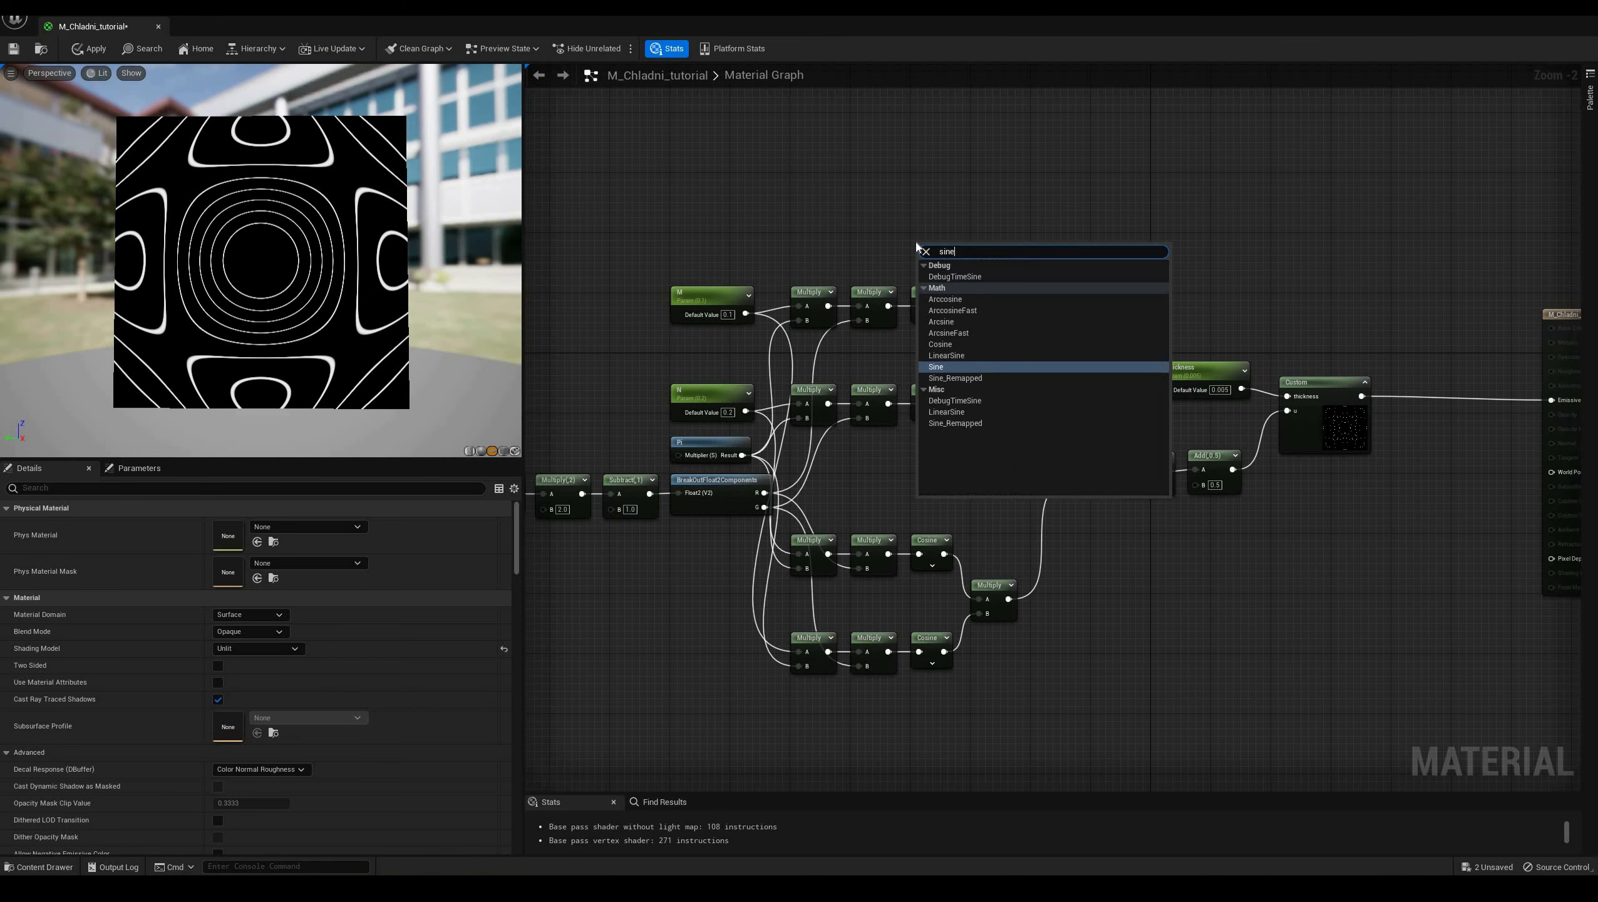
key(Return)
drag(932, 244, 926, 234)
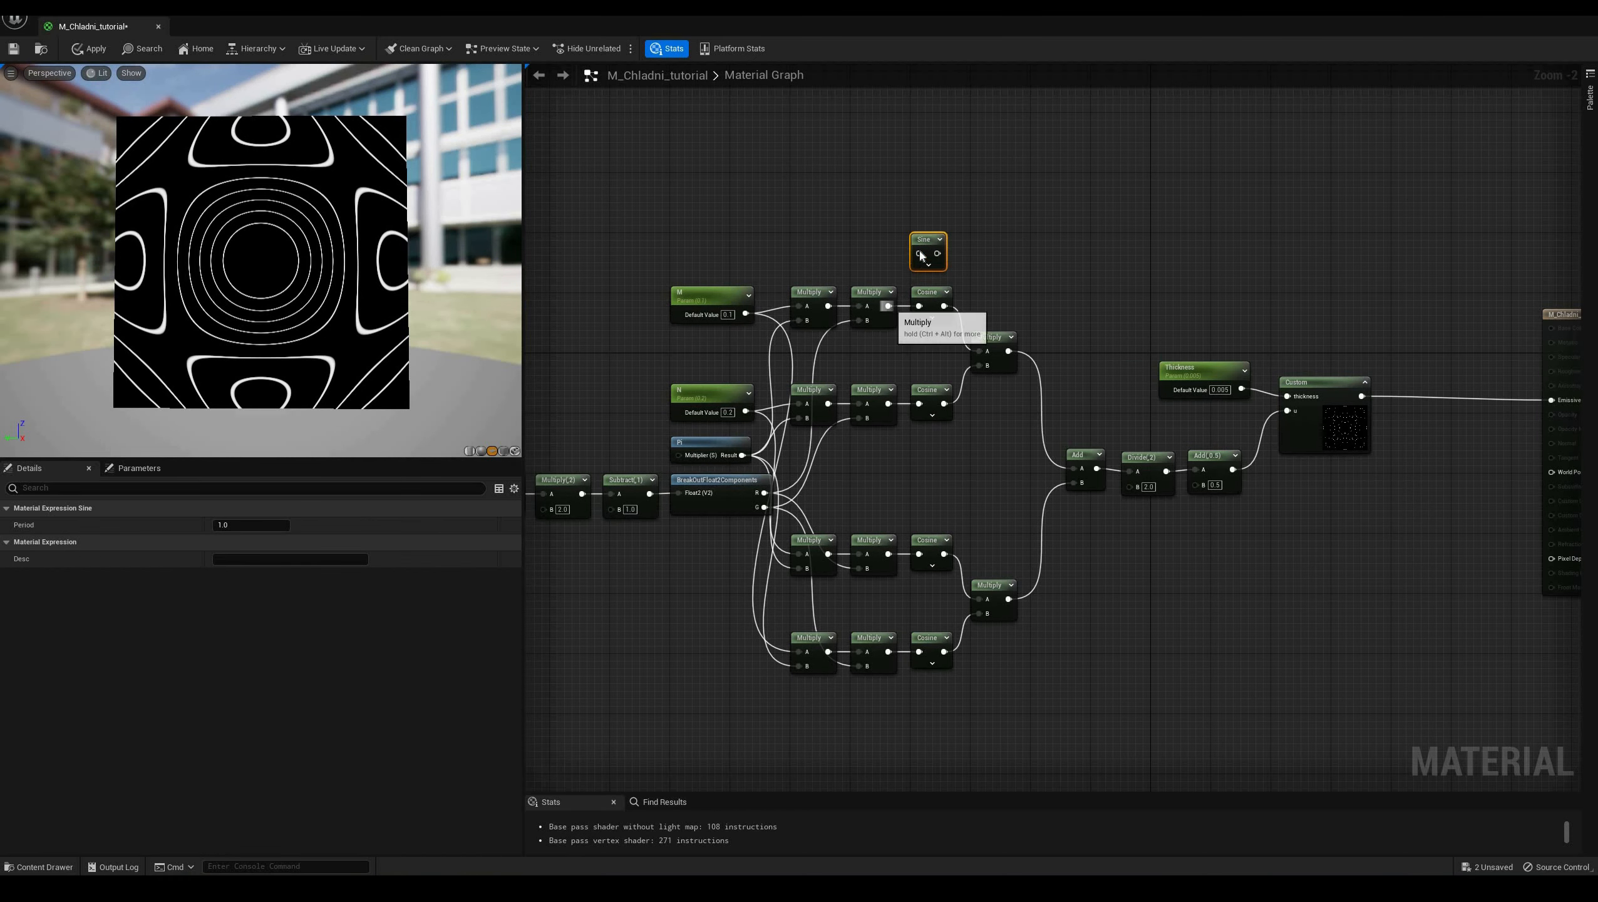
drag(888, 306, 919, 253)
Duplicate the Sine node for the other three rows and connect each copy to its row's second Multiply
key(ctrl+d)
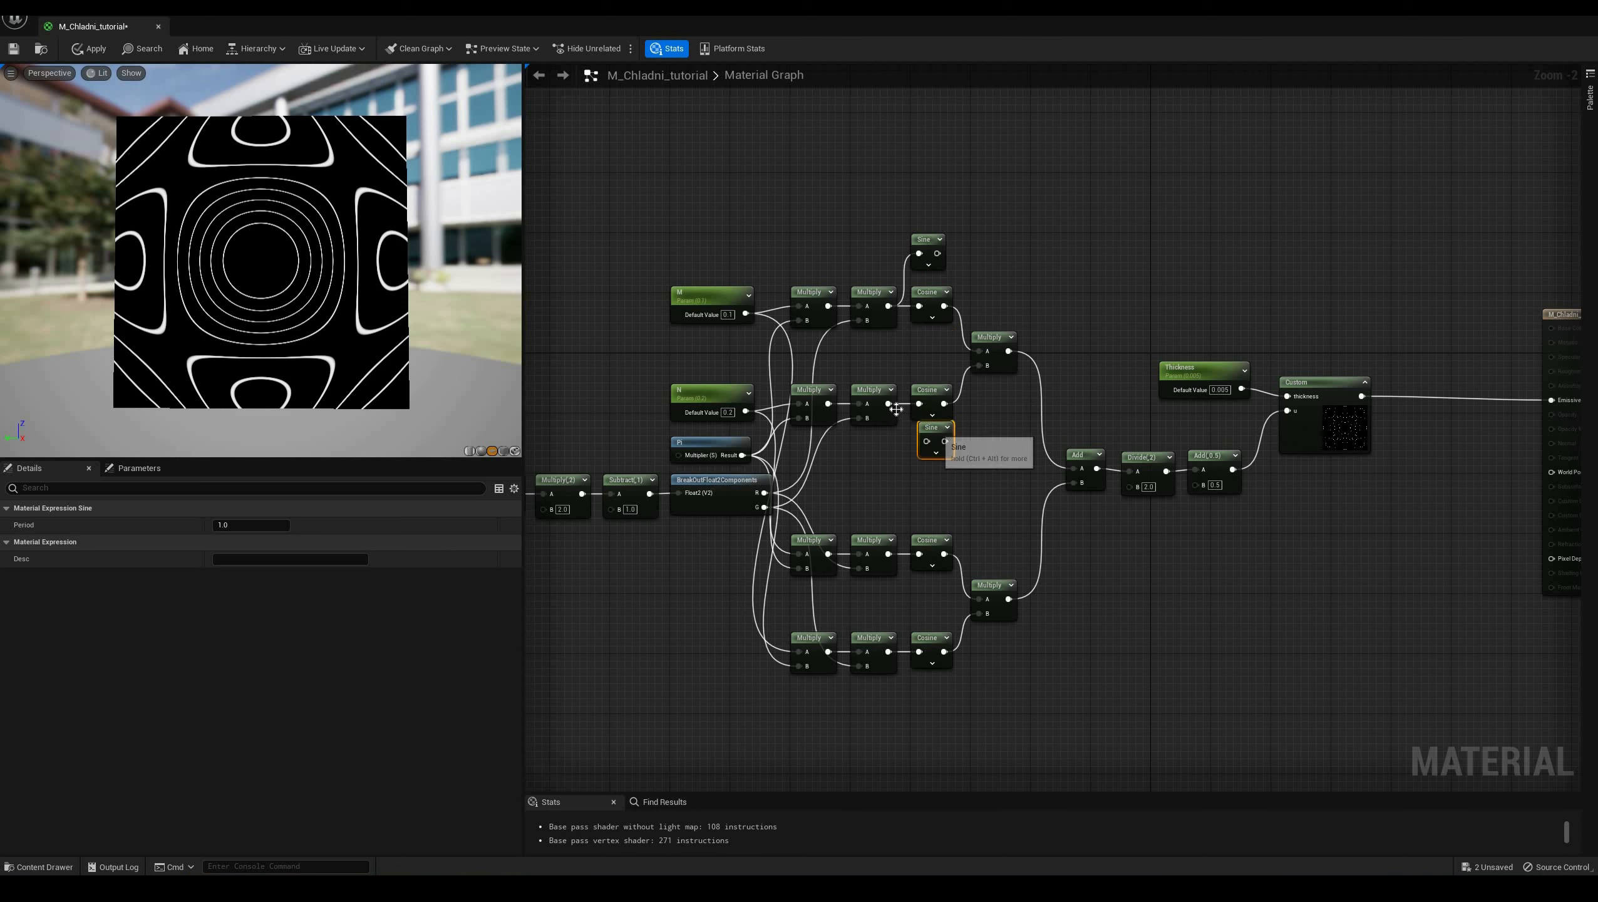
drag(888, 403, 888, 554)
key(ctrl+d)
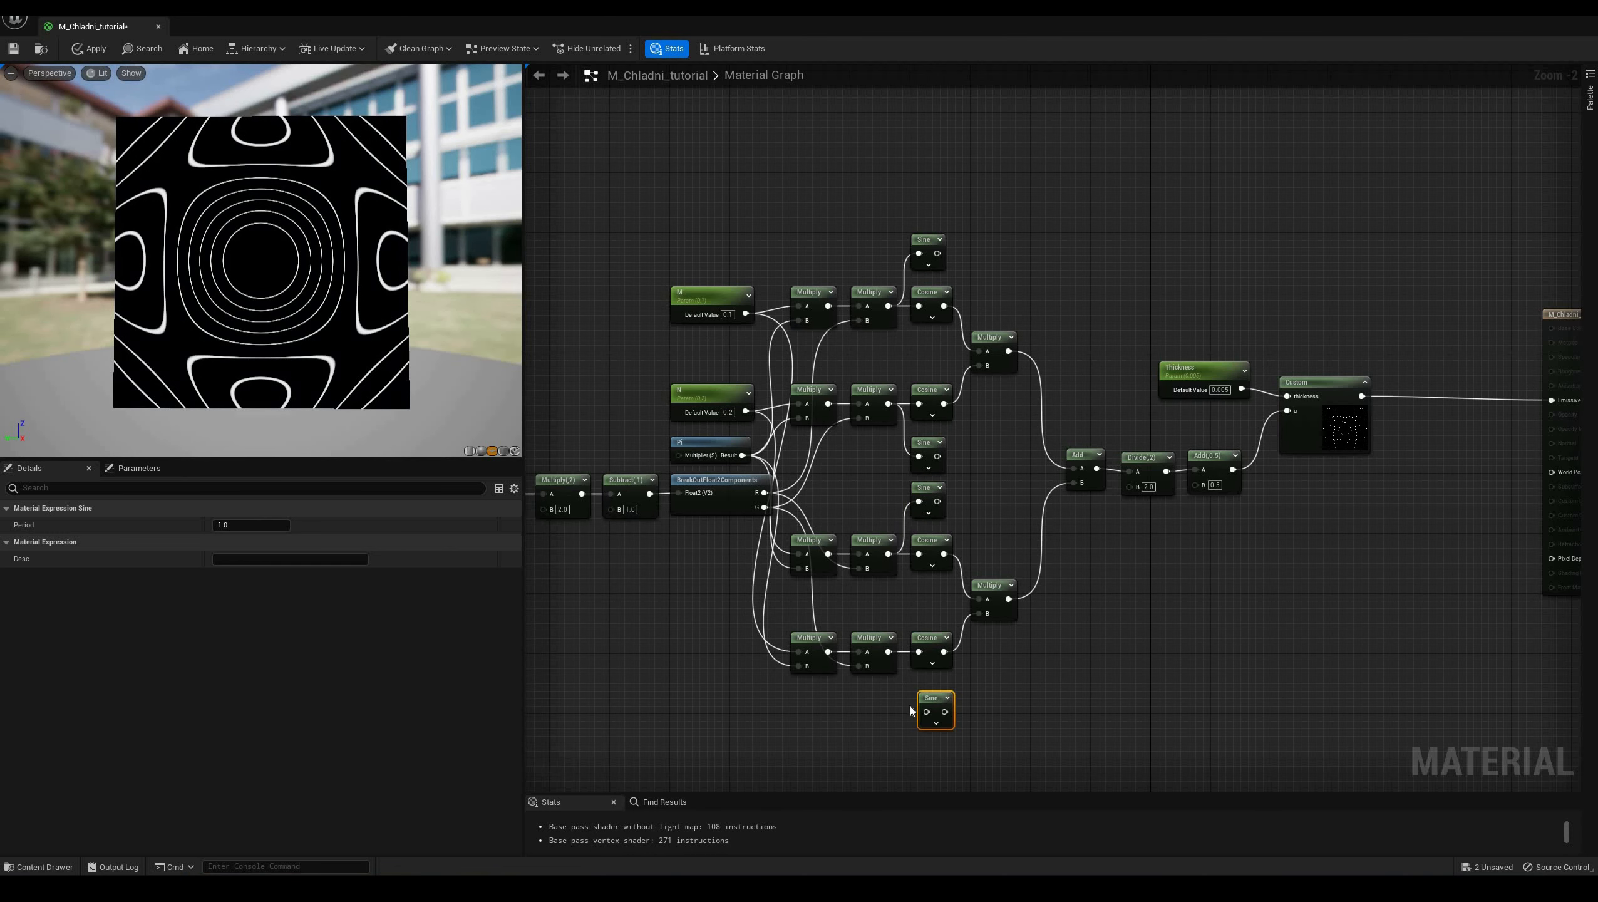
drag(888, 652, 919, 703)
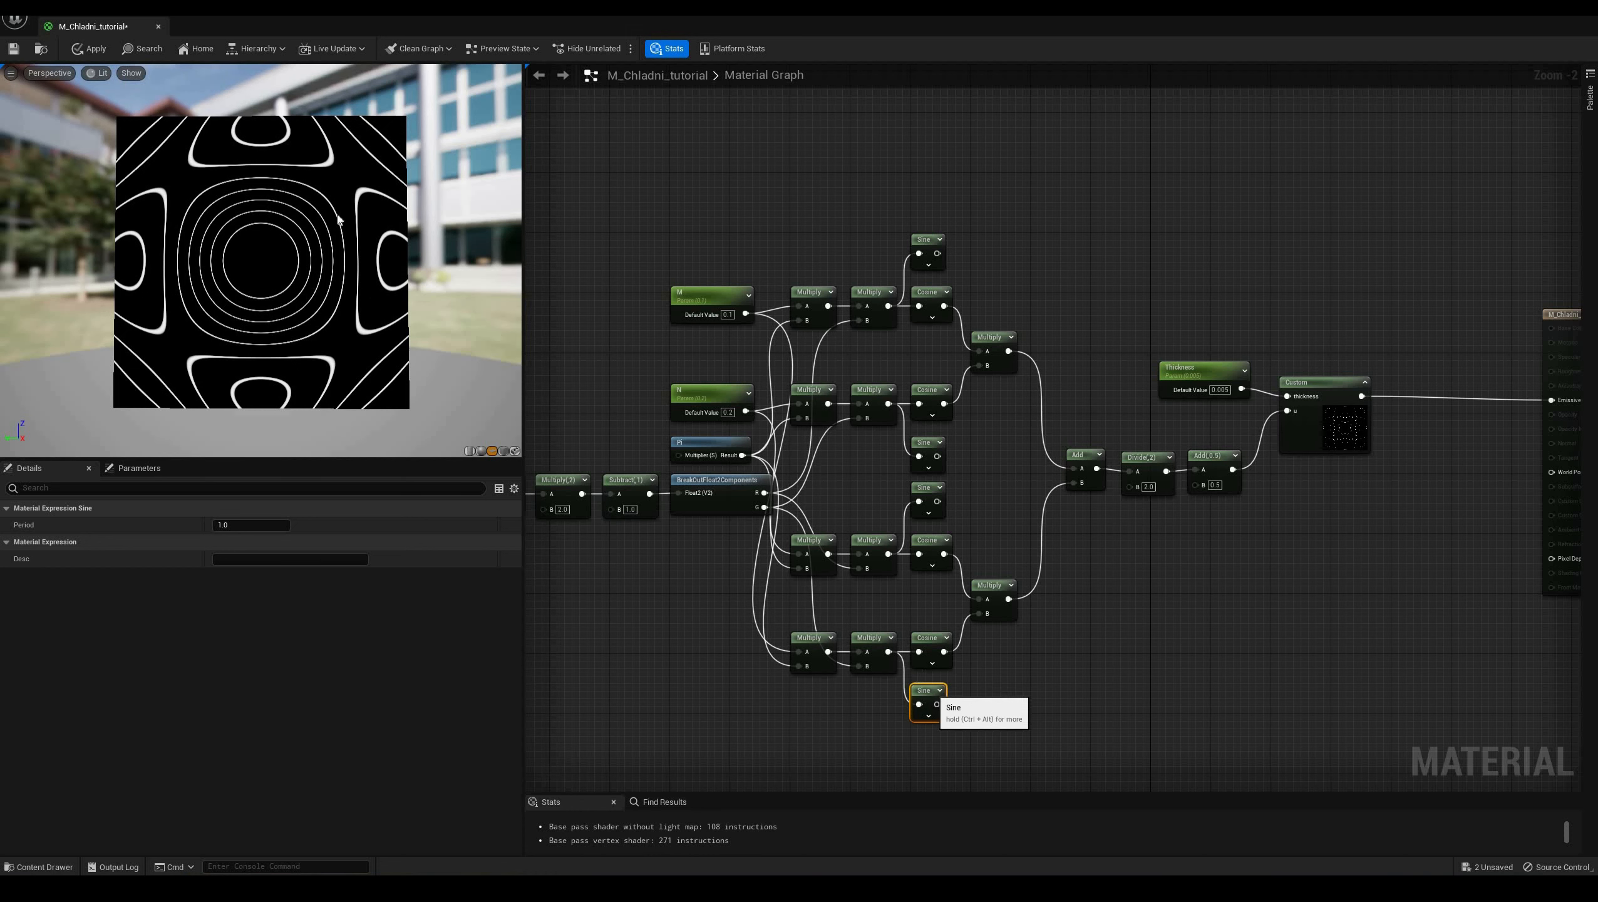
Wire the four Sine outputs into the two final Multiply nodes in place of the Cosine outputs
drag(937, 704, 979, 613)
drag(937, 501, 980, 601)
drag(937, 455, 939, 256)
drag(1021, 288, 938, 253)
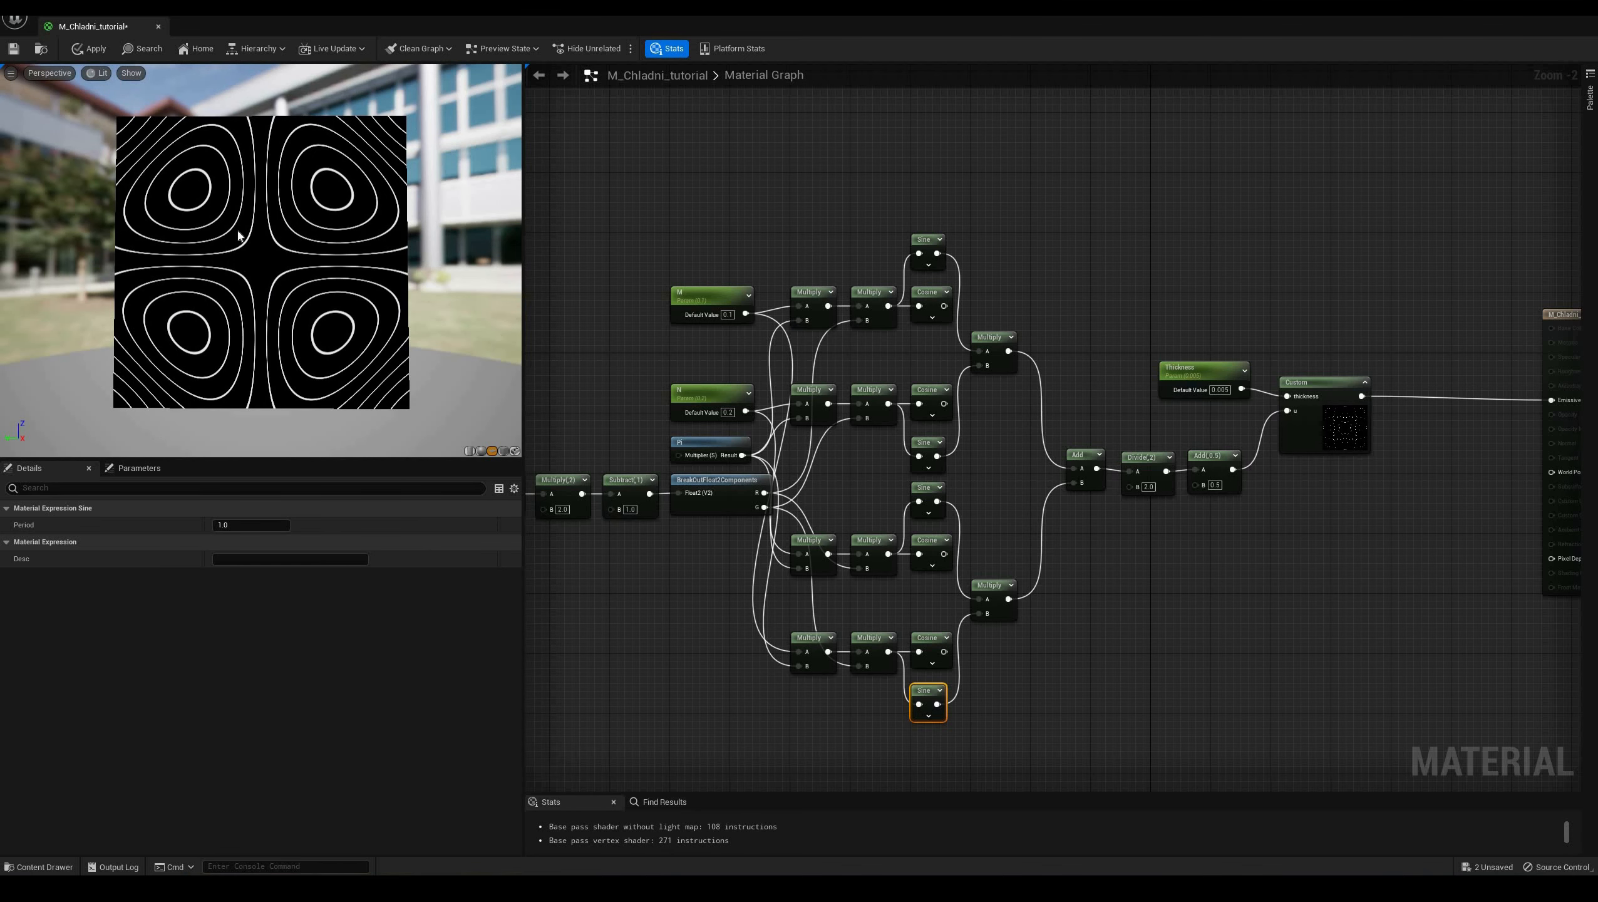
Add a static Switch node beside the upper of the two final Multiply nodes
click(1028, 295)
scroll(1027, 295, up, 1)
right_click(1027, 295)
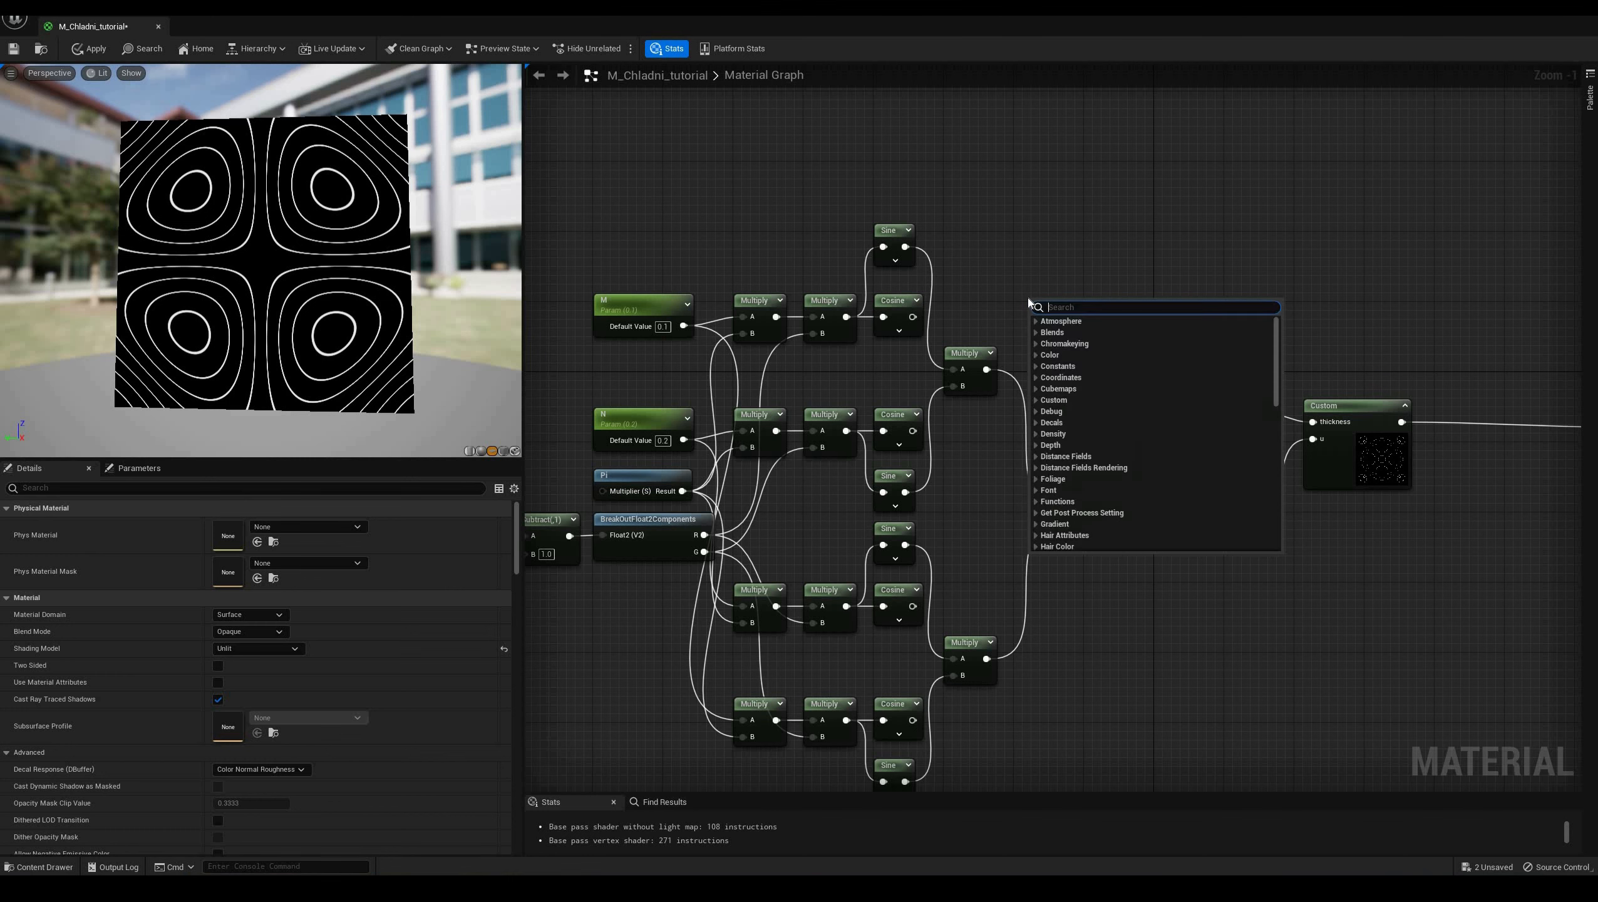
text(stat)
key(Down)
key(Return)
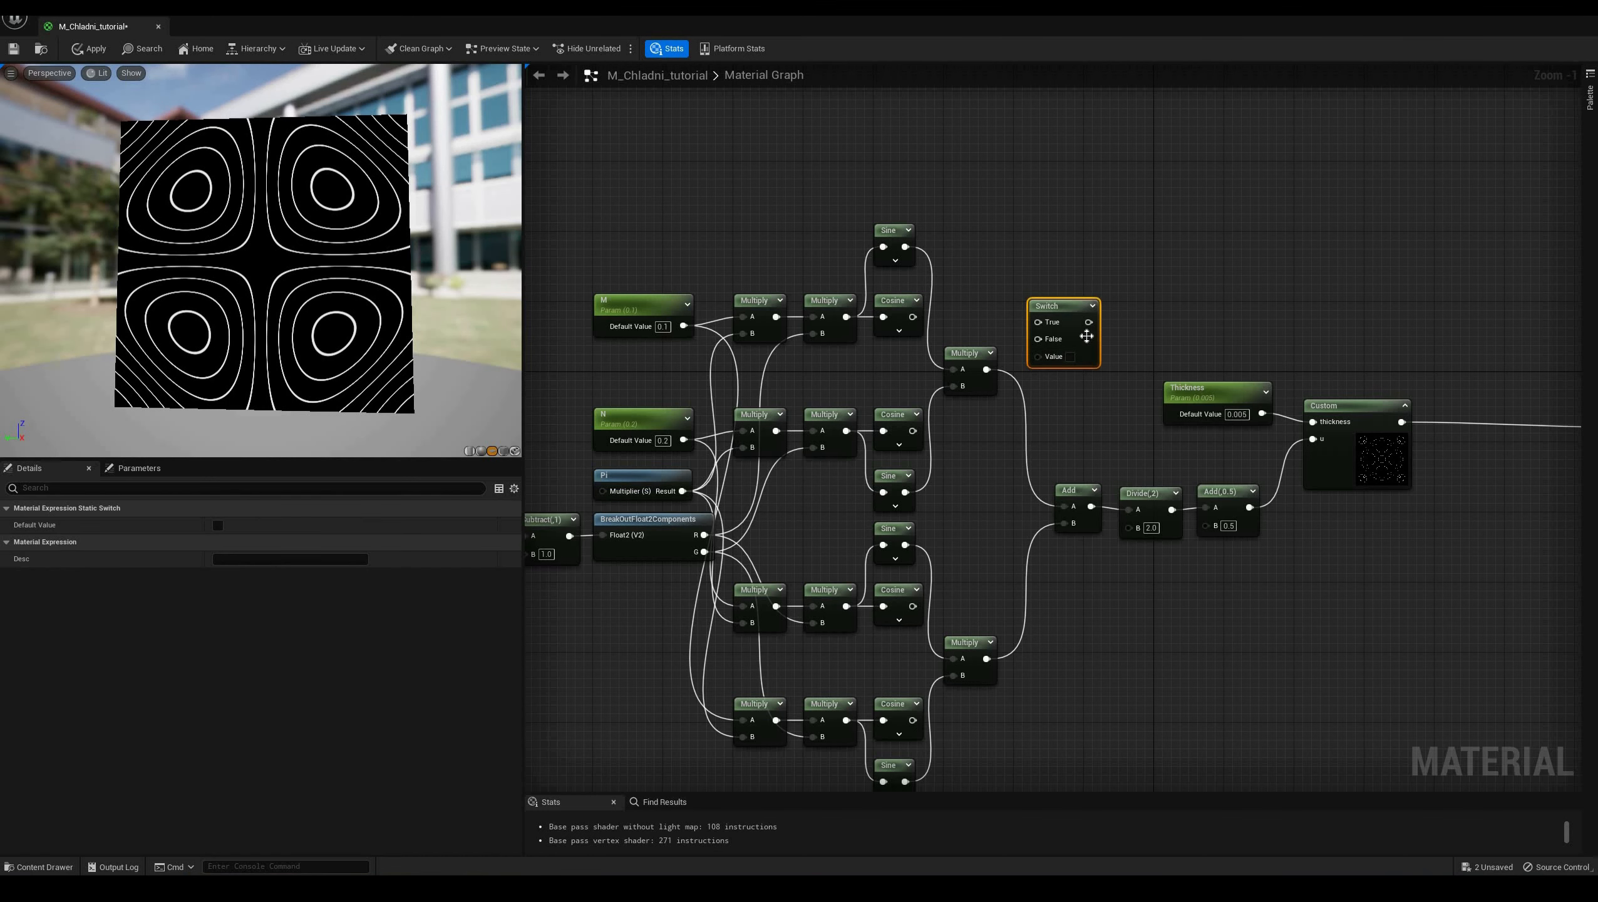
Shift the final Multiply nodes and everything after them away from the Sine/Cosine nodes, and place the Switch beside the first row's Sine
scroll(1207, 391, down, 1)
drag(1084, 321, 941, 142)
right_drag(1200, 252, 957, 242)
drag(1466, 214, 778, 745)
drag(762, 348, 936, 349)
click(855, 262)
right_drag(821, 252, 941, 343)
drag(820, 216, 941, 372)
scroll(980, 372, up, 1)
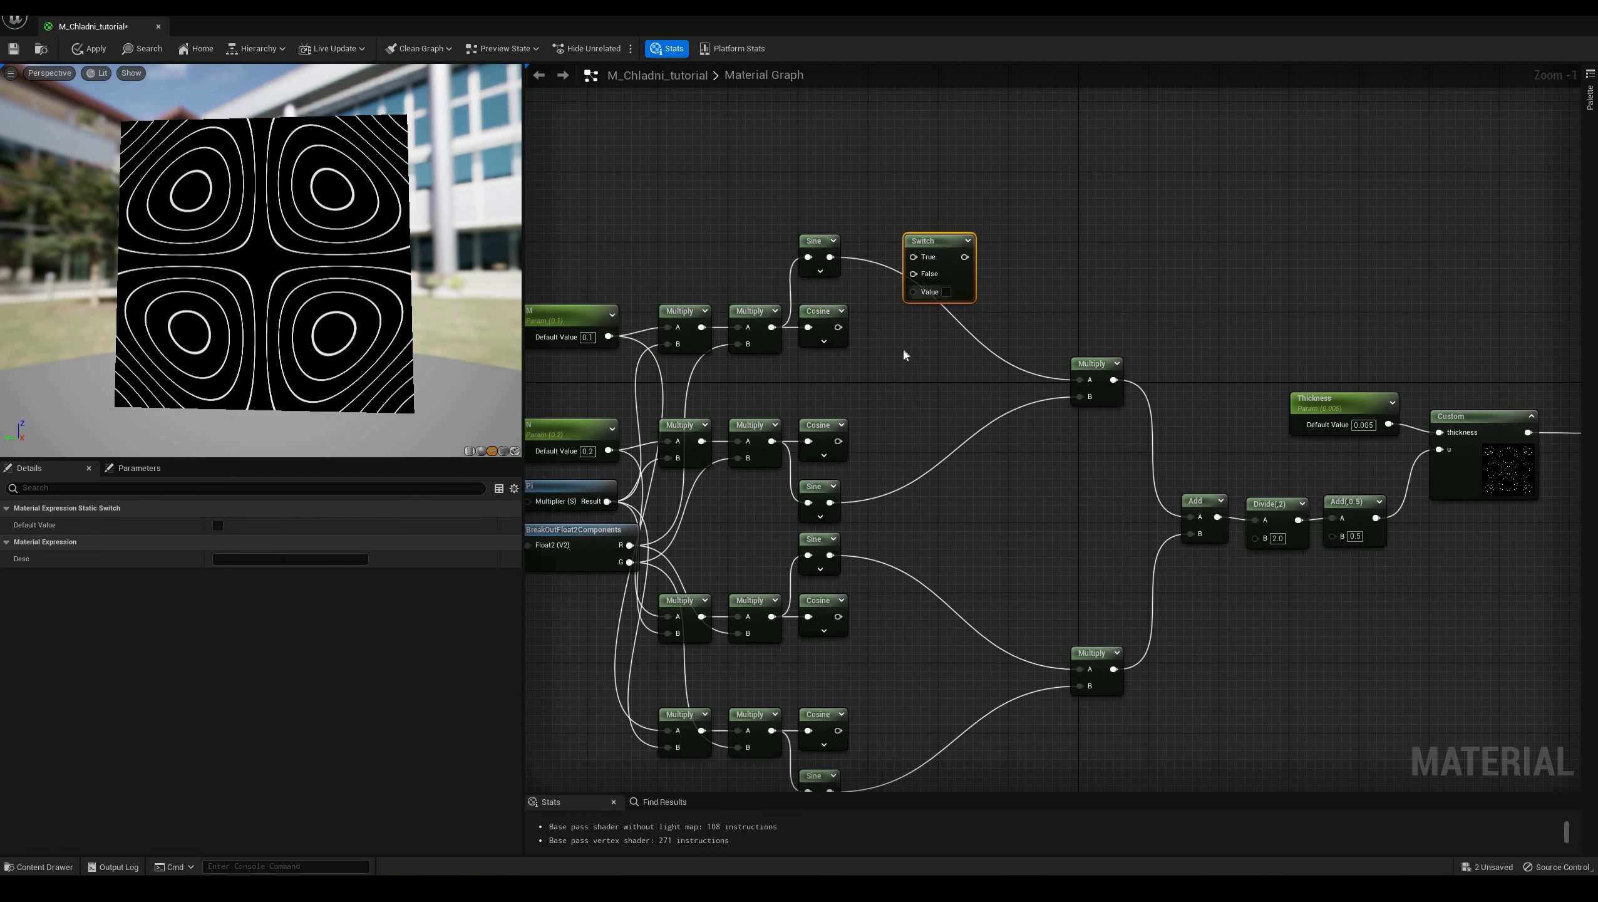
Paste copies of the Switch node and place one beside each of the other three rows' Sine and Cosine nodes
key(ctrl+v)
key(ctrl+v)
right_drag(936, 539, 937, 407)
drag(978, 506, 950, 580)
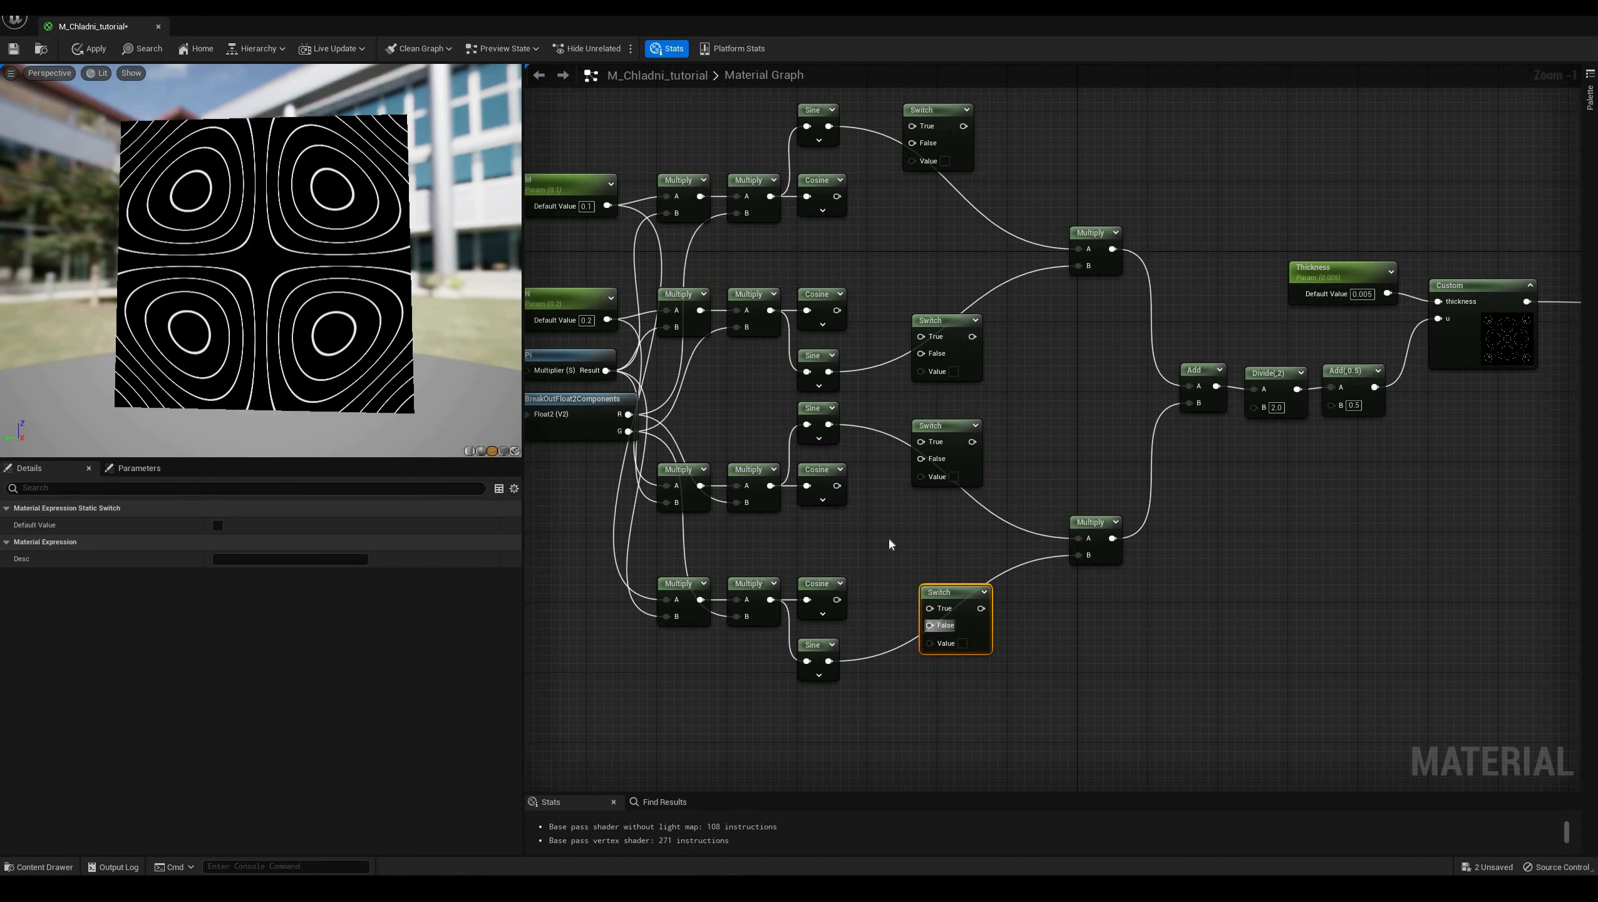
Wire each row's Sine output into its Switch's True input and its Cosine output into the False input
right_drag(885, 539, 864, 731)
drag(805, 318, 888, 318)
drag(813, 388, 888, 335)
drag(806, 565, 896, 545)
drag(806, 617, 897, 634)
drag(813, 678, 897, 651)
right_drag(871, 592, 870, 426)
drag(813, 626, 905, 651)
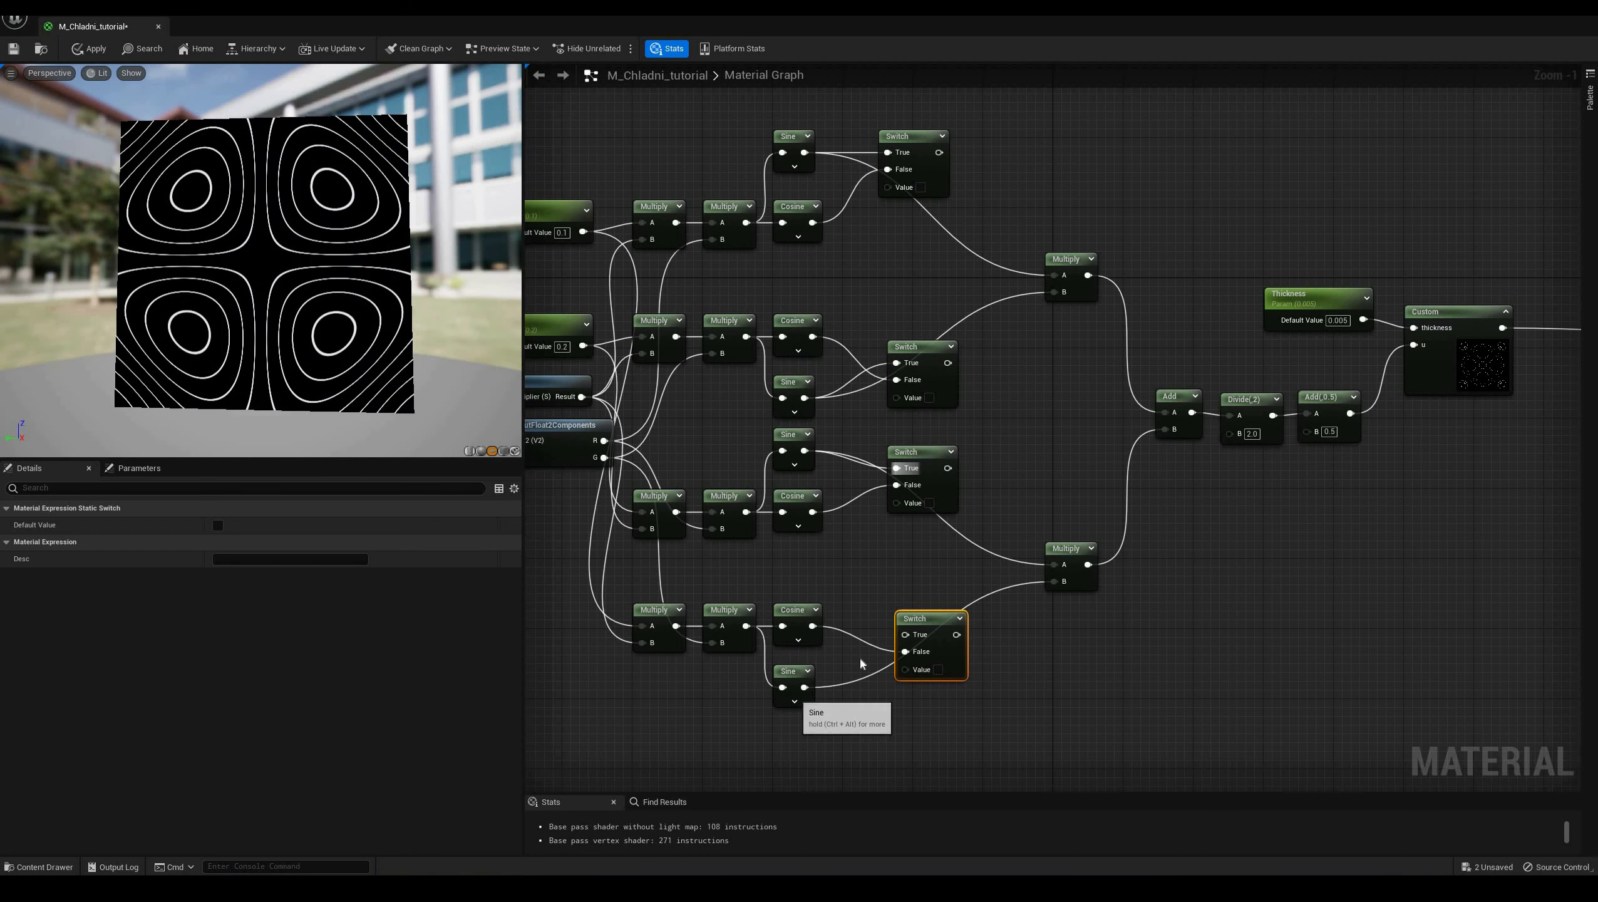
Connect the four Switch outputs to the A and B inputs of the two final Multiply nodes in place of the Sines
drag(804, 687, 1054, 582)
drag(948, 468, 1054, 564)
drag(948, 363, 1054, 292)
drag(939, 152, 1054, 277)
Add a Static Bool Parameter node named "Use Sine" above the M parameter
right_drag(1040, 173, 1306, 267)
right_click(770, 180)
text(bool p)
key(Return)
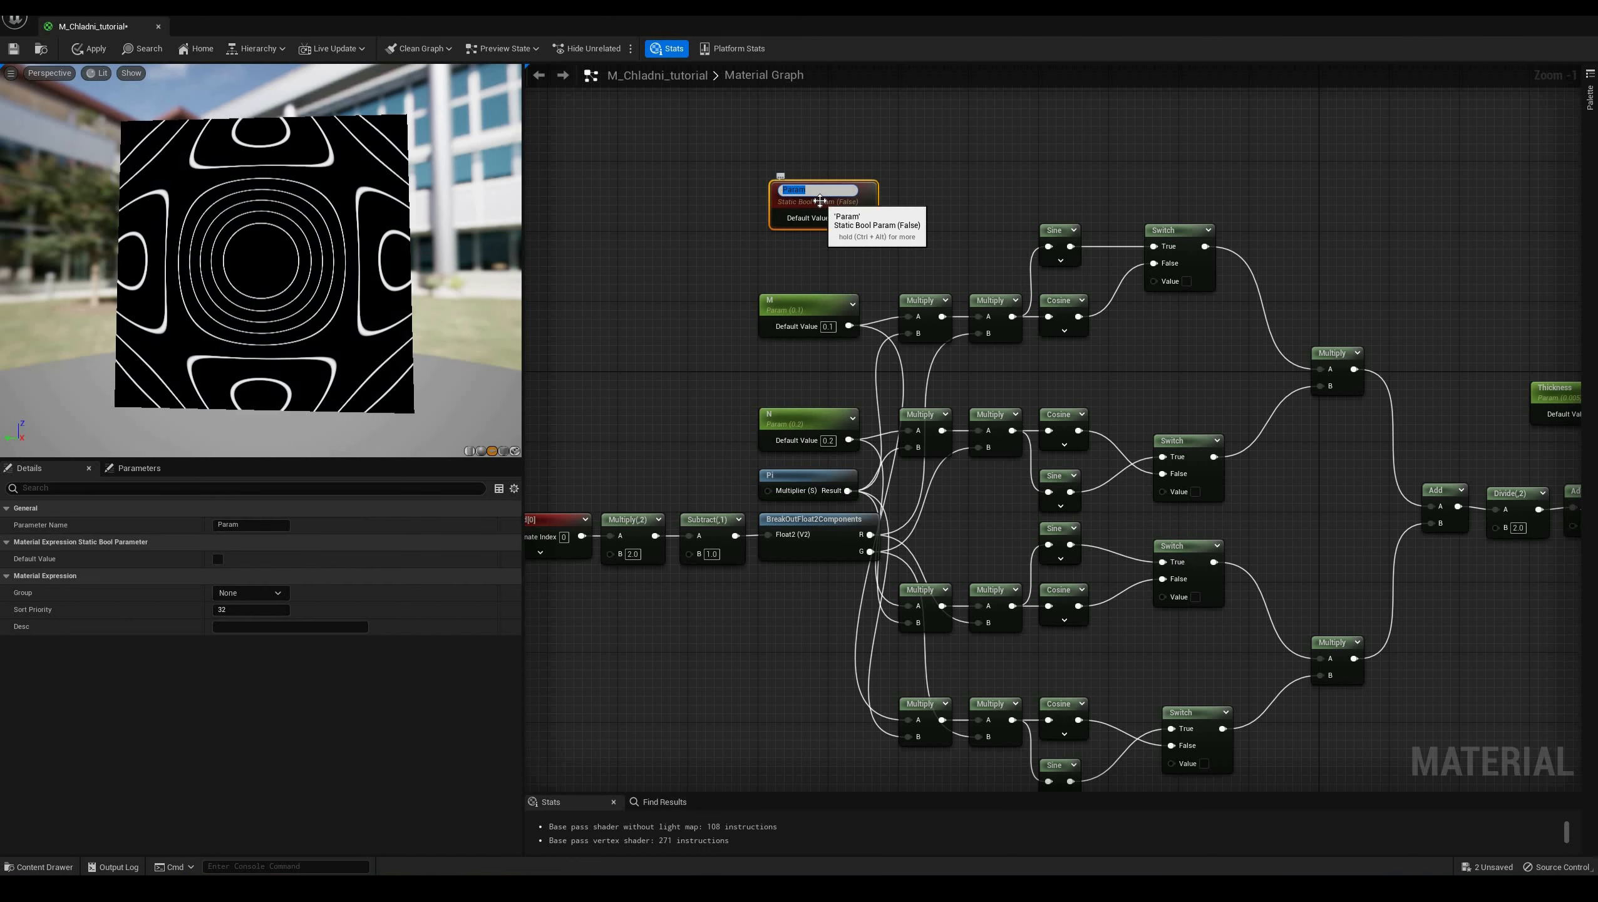
text(Use Sine)
key(Return)
Connect Use Sine to the Value input of all four Switch nodes and align its node above the M parameter
drag(867, 213, 1154, 280)
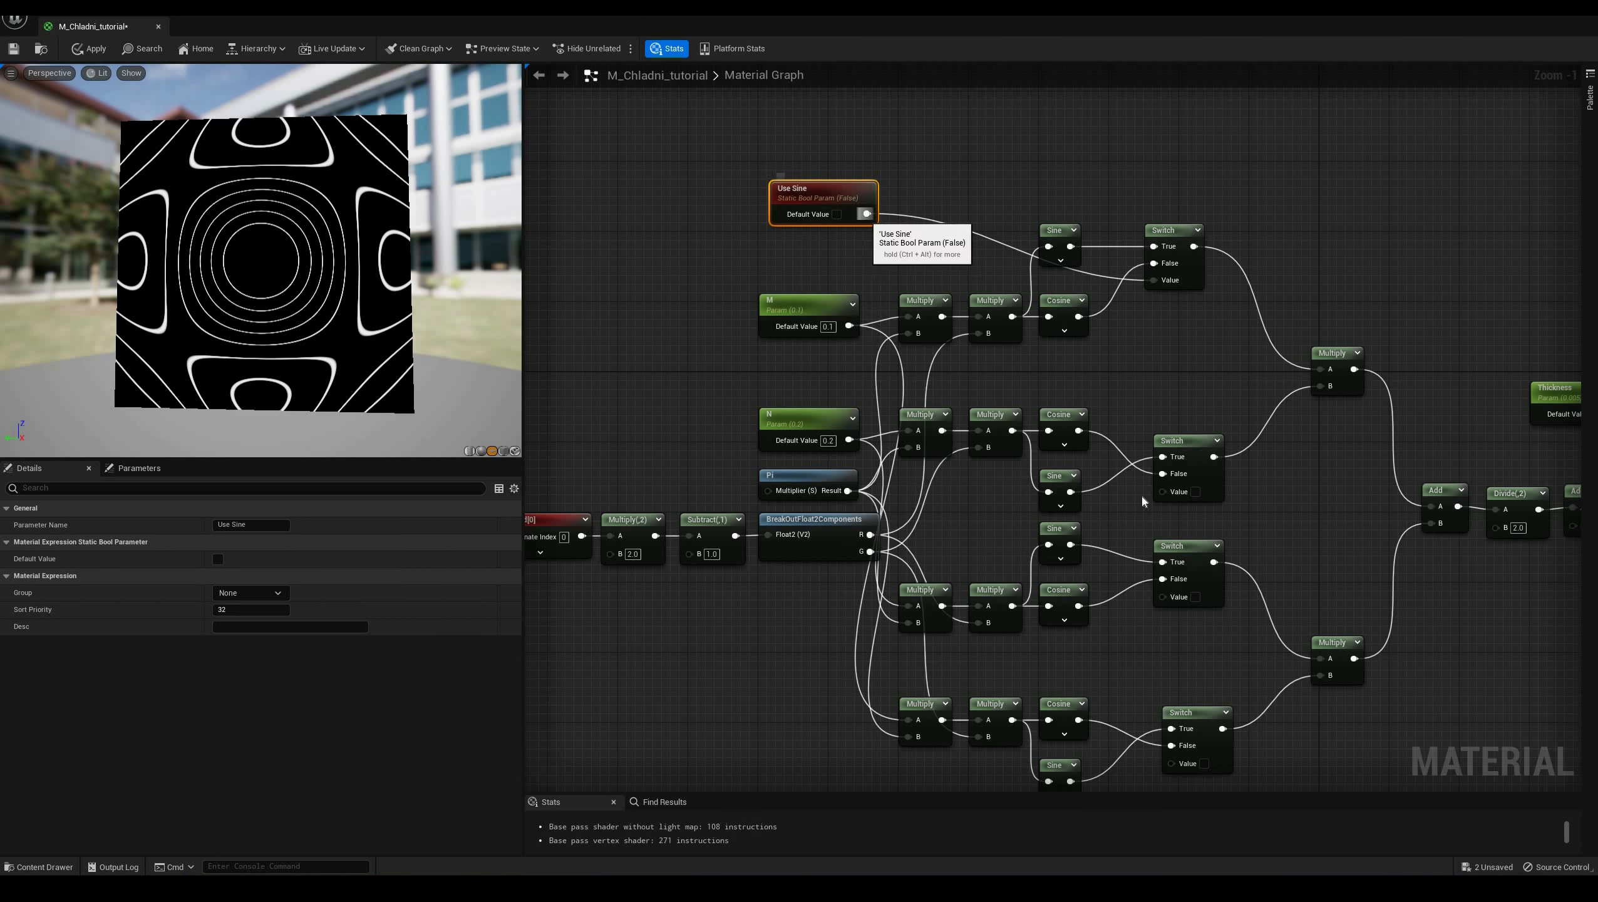
drag(1162, 491, 1162, 595)
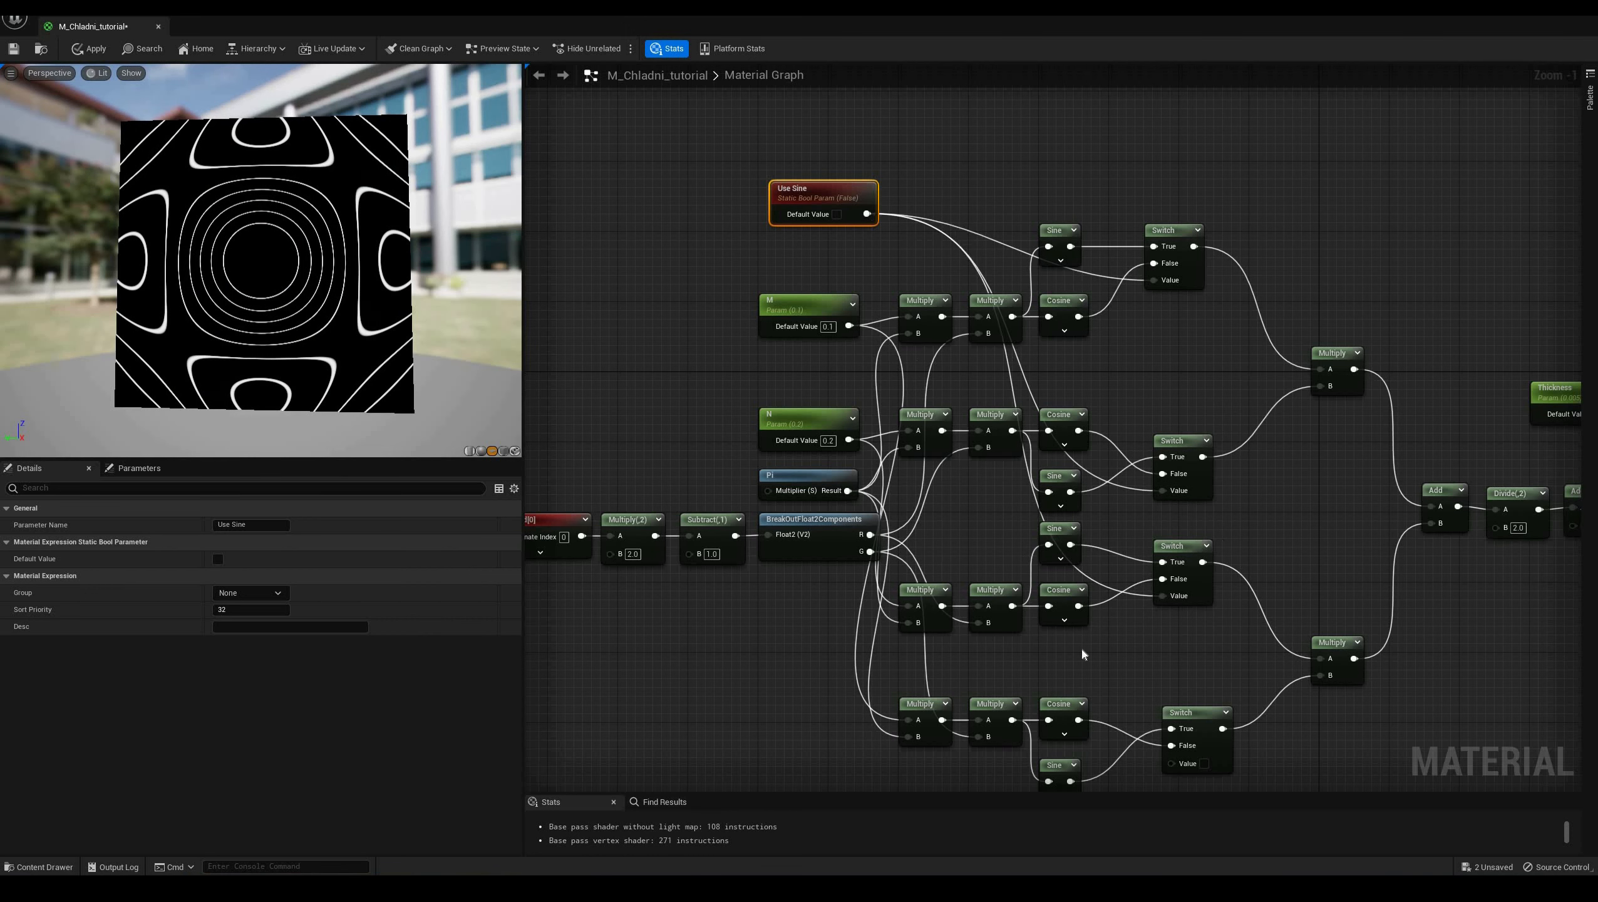
drag(867, 213, 1172, 762)
drag(810, 184, 801, 193)
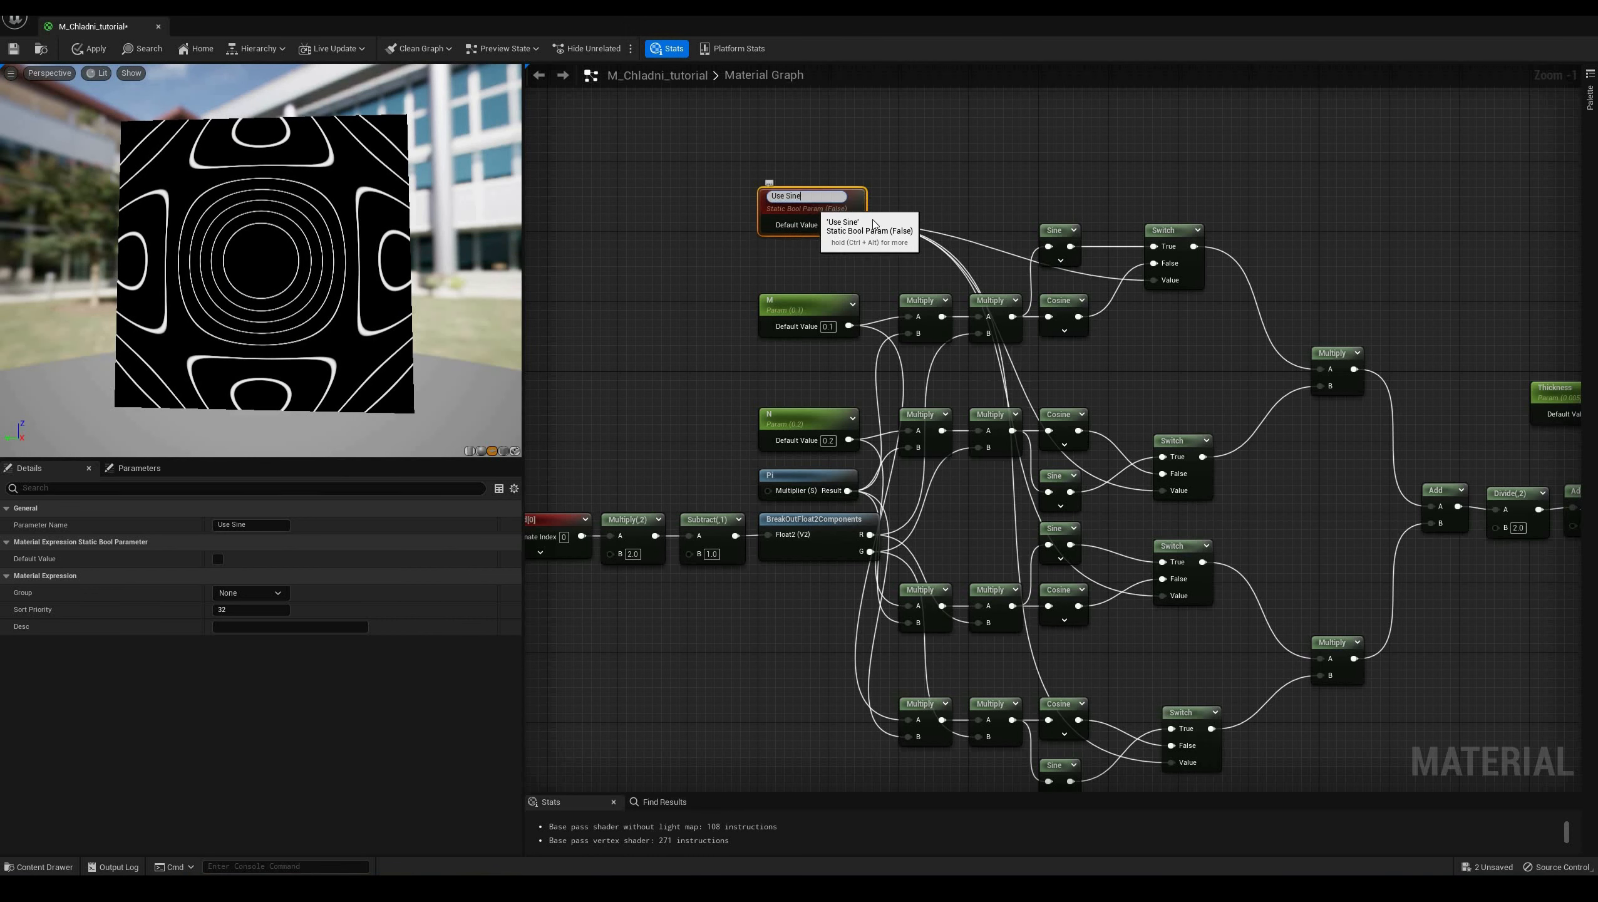
click(873, 224)
click(824, 220)
click(824, 220)
right_drag(797, 242, 730, 193)
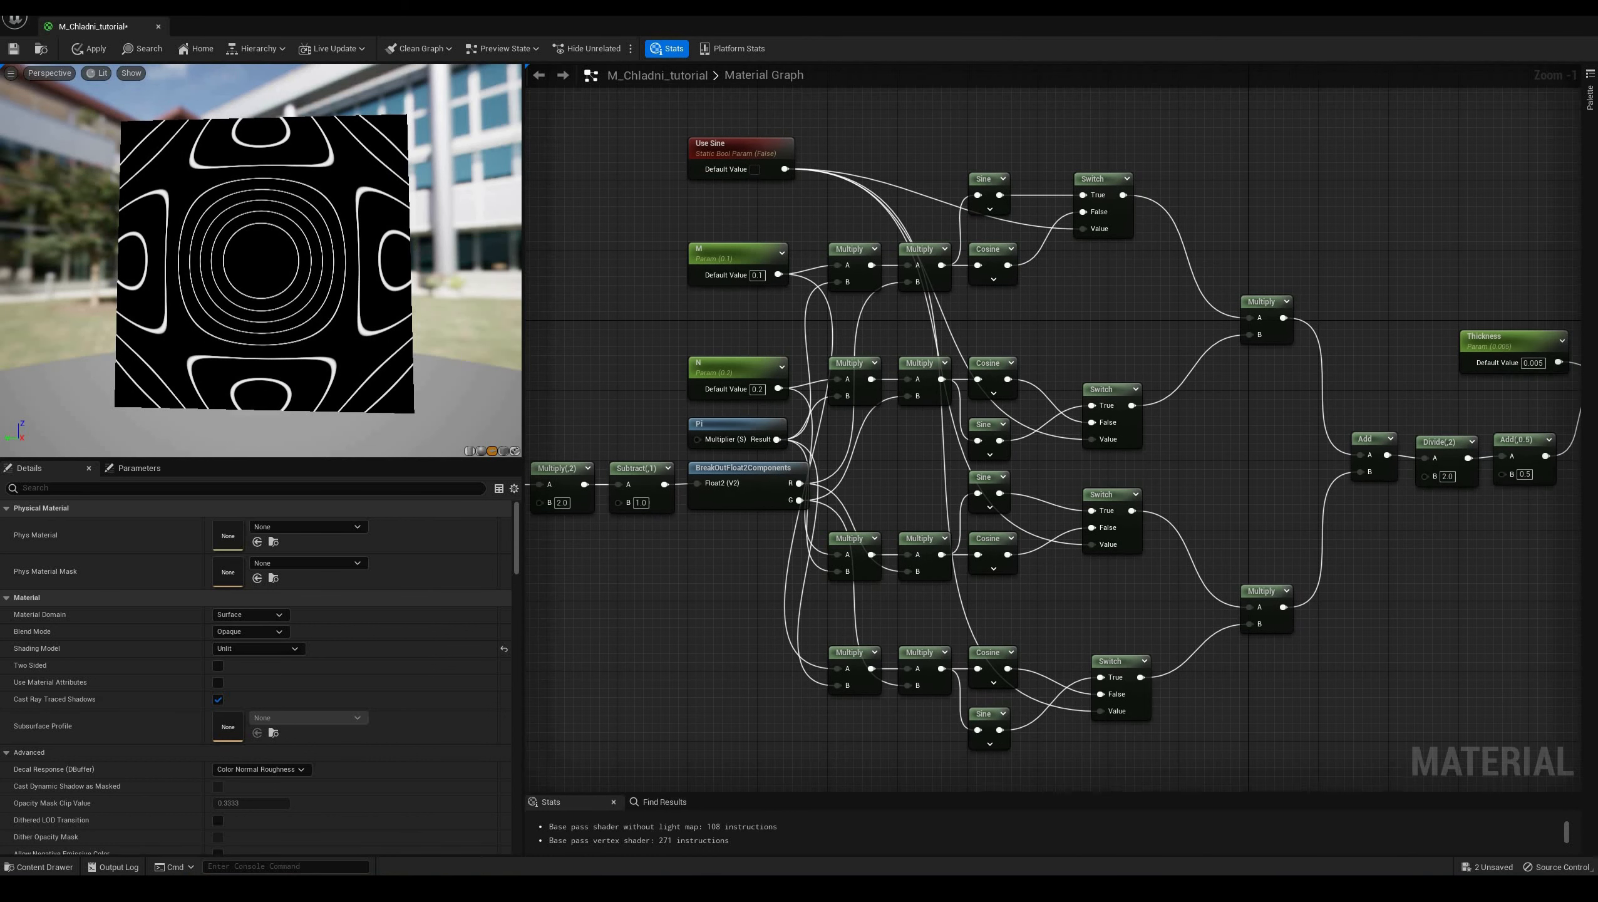
Try Thickness default values of 0.02 and 0.03, and restore the value to 0.005
right_drag(880, 469, 827, 471)
right_drag(1315, 284, 1213, 289)
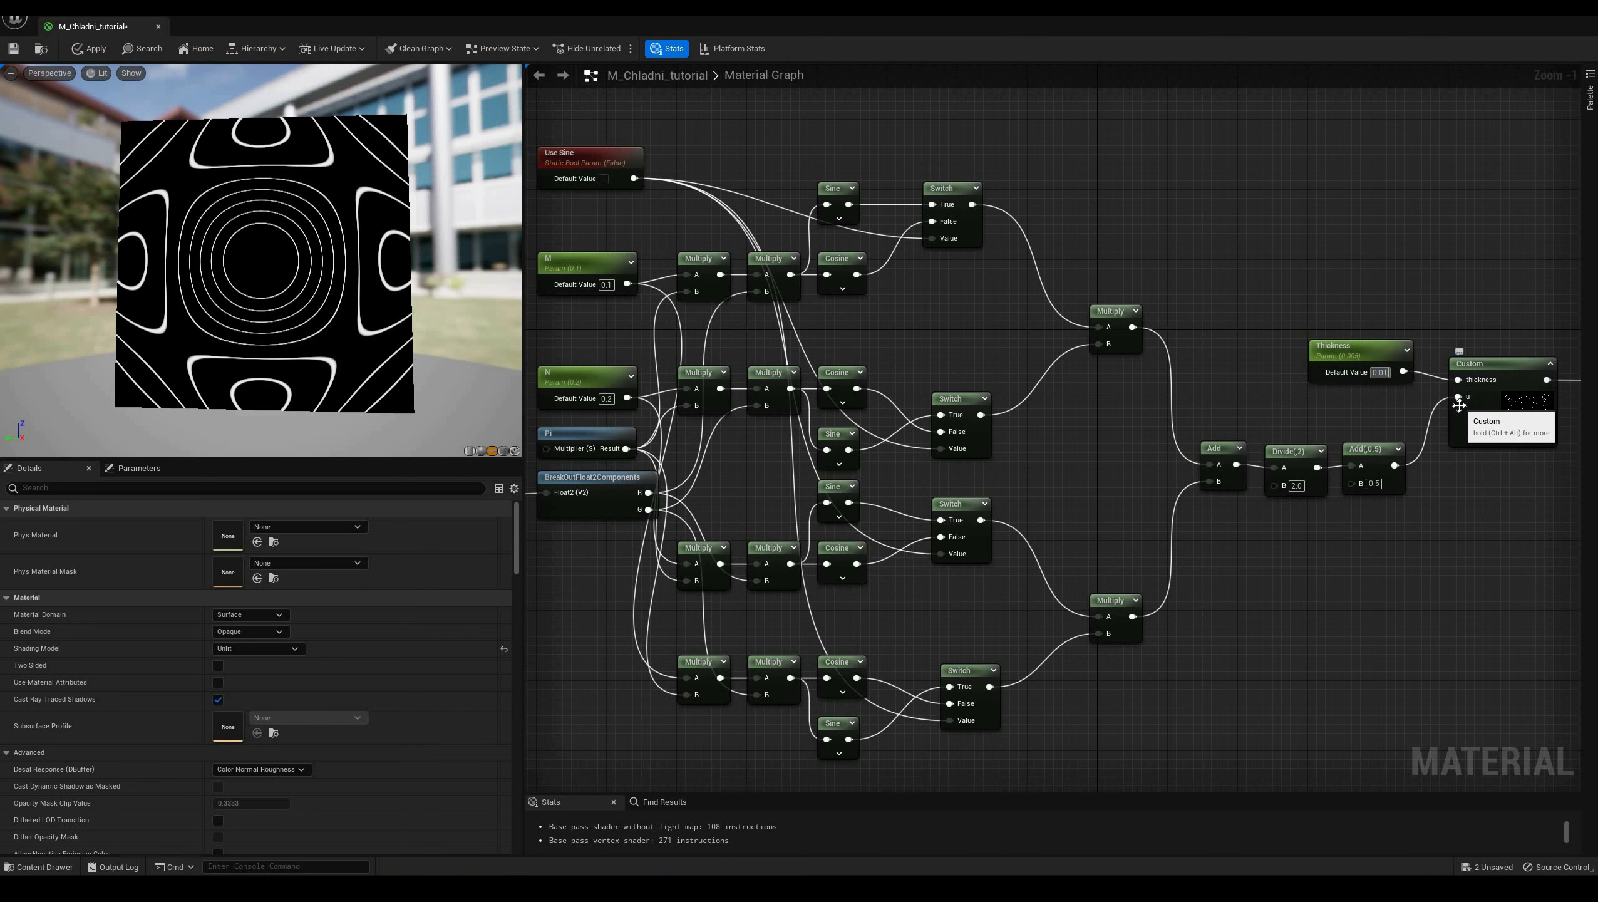
key(Return)
text(2)
key(Return)
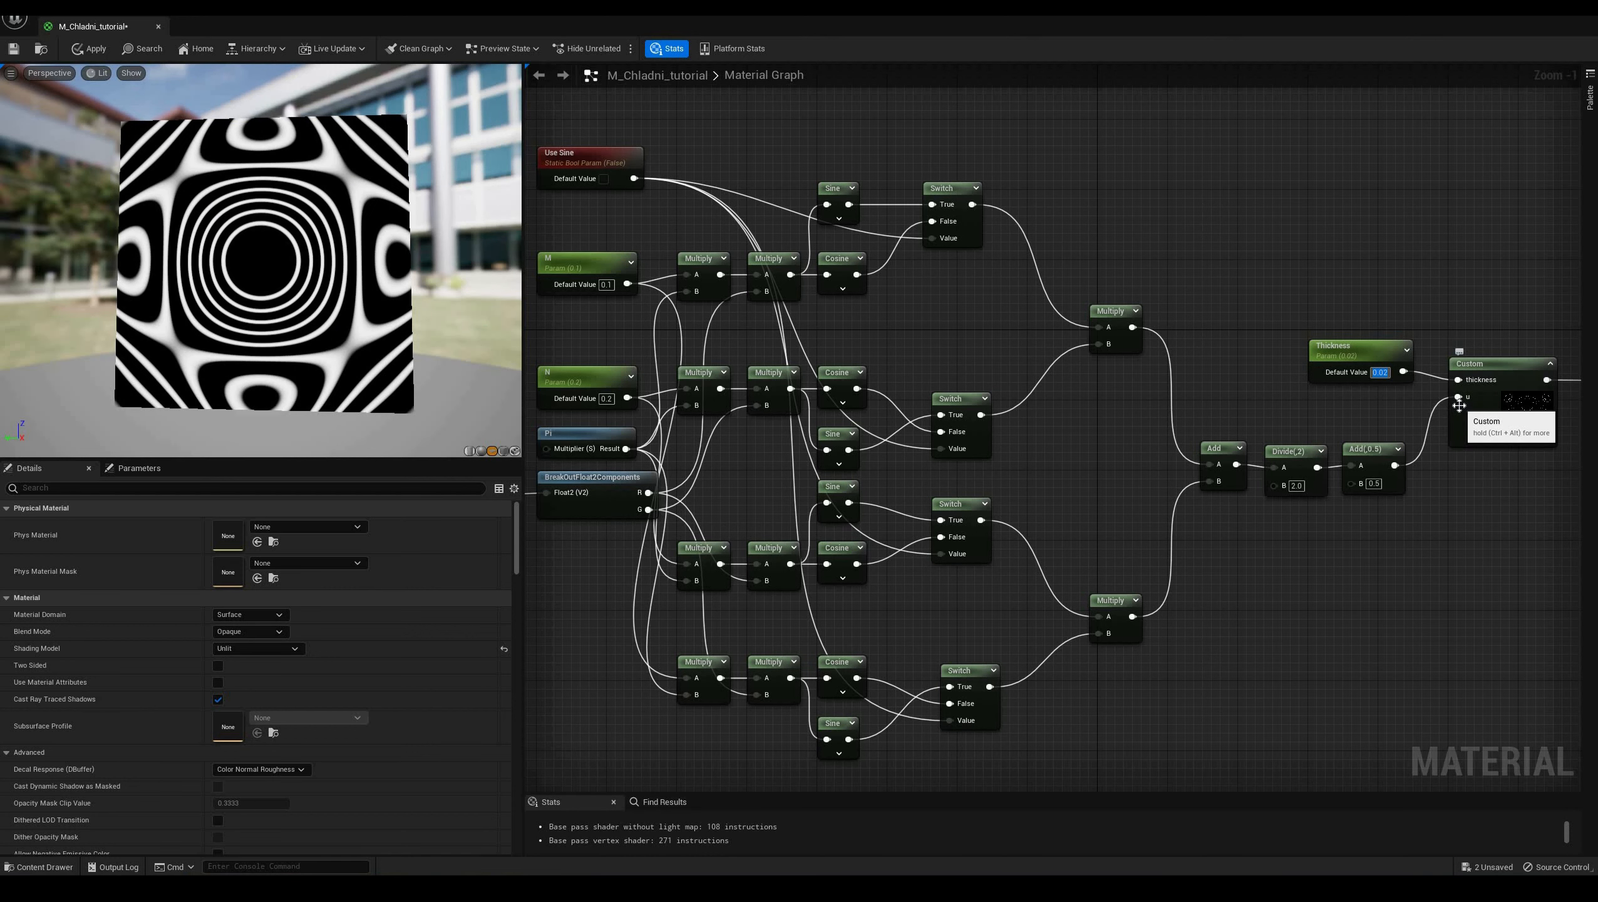
text(0.03)
key(Return)
text(0.005)
key(Return)
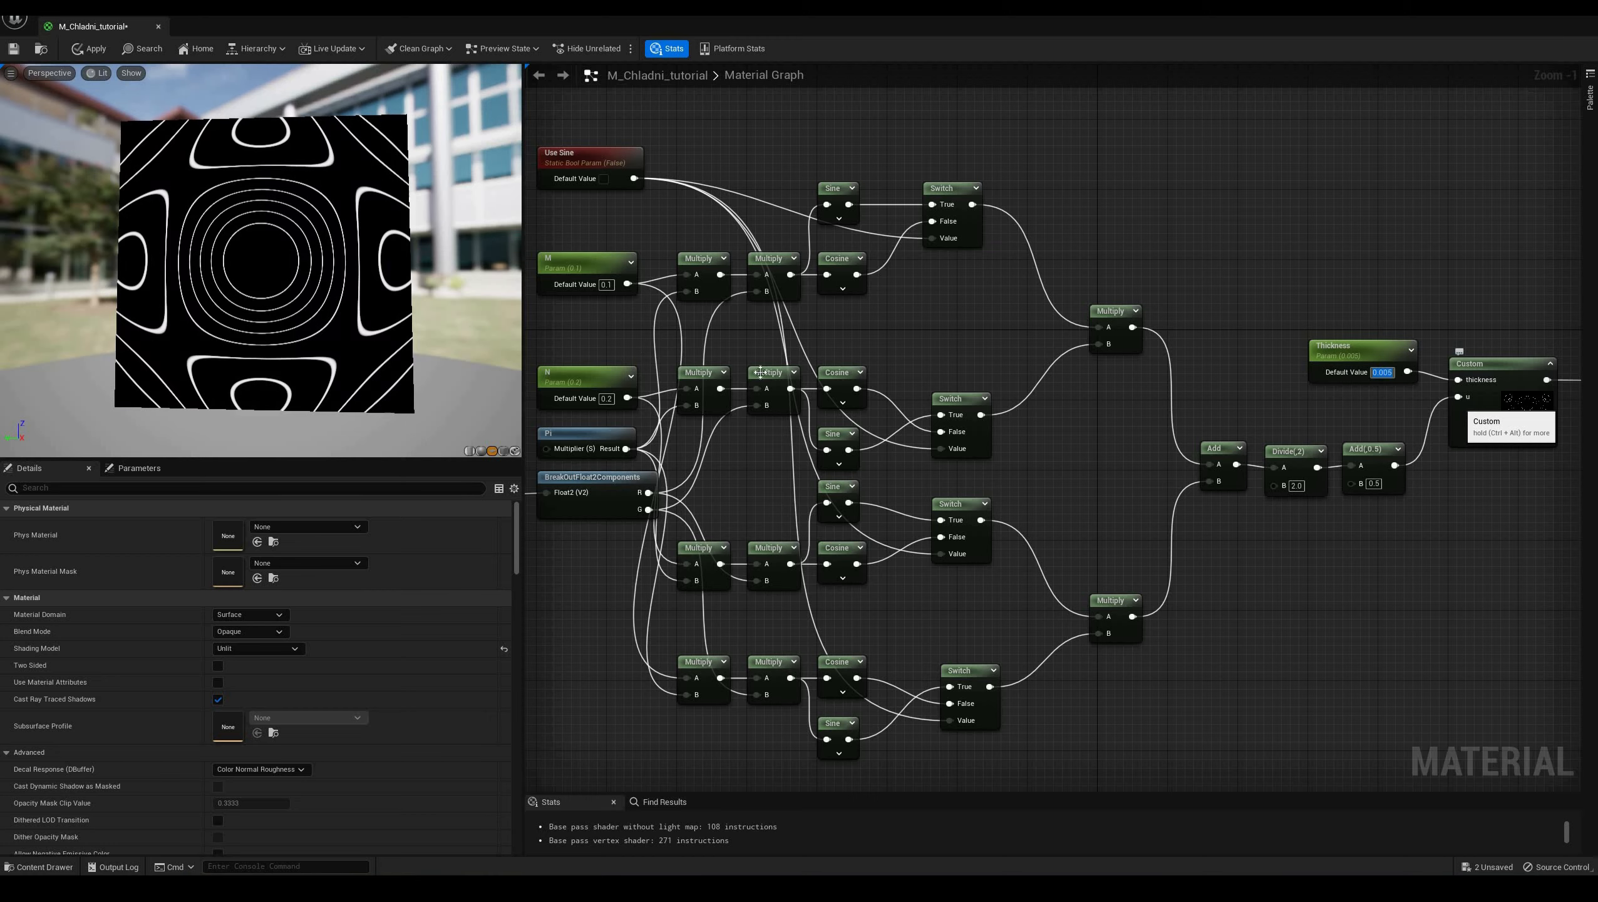
Try default values of 1.0 and 0.7 for the N parameter and inspect the patterns in the preview
right_drag(607, 341, 726, 346)
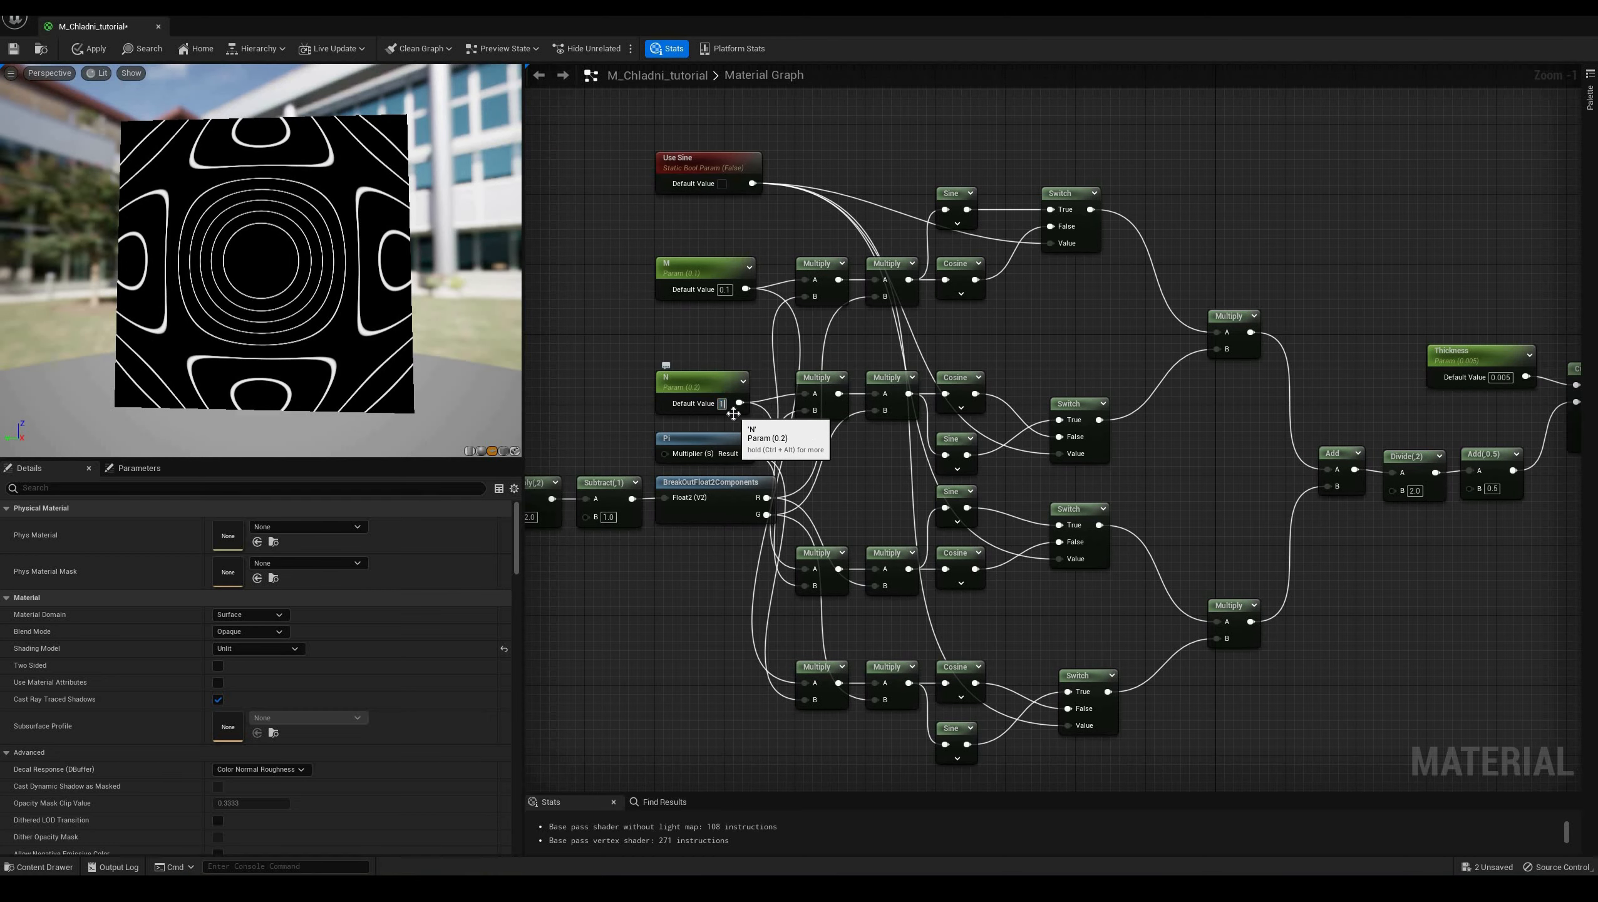
drag(733, 414, 815, 414)
right_drag(287, 285, 287, 322)
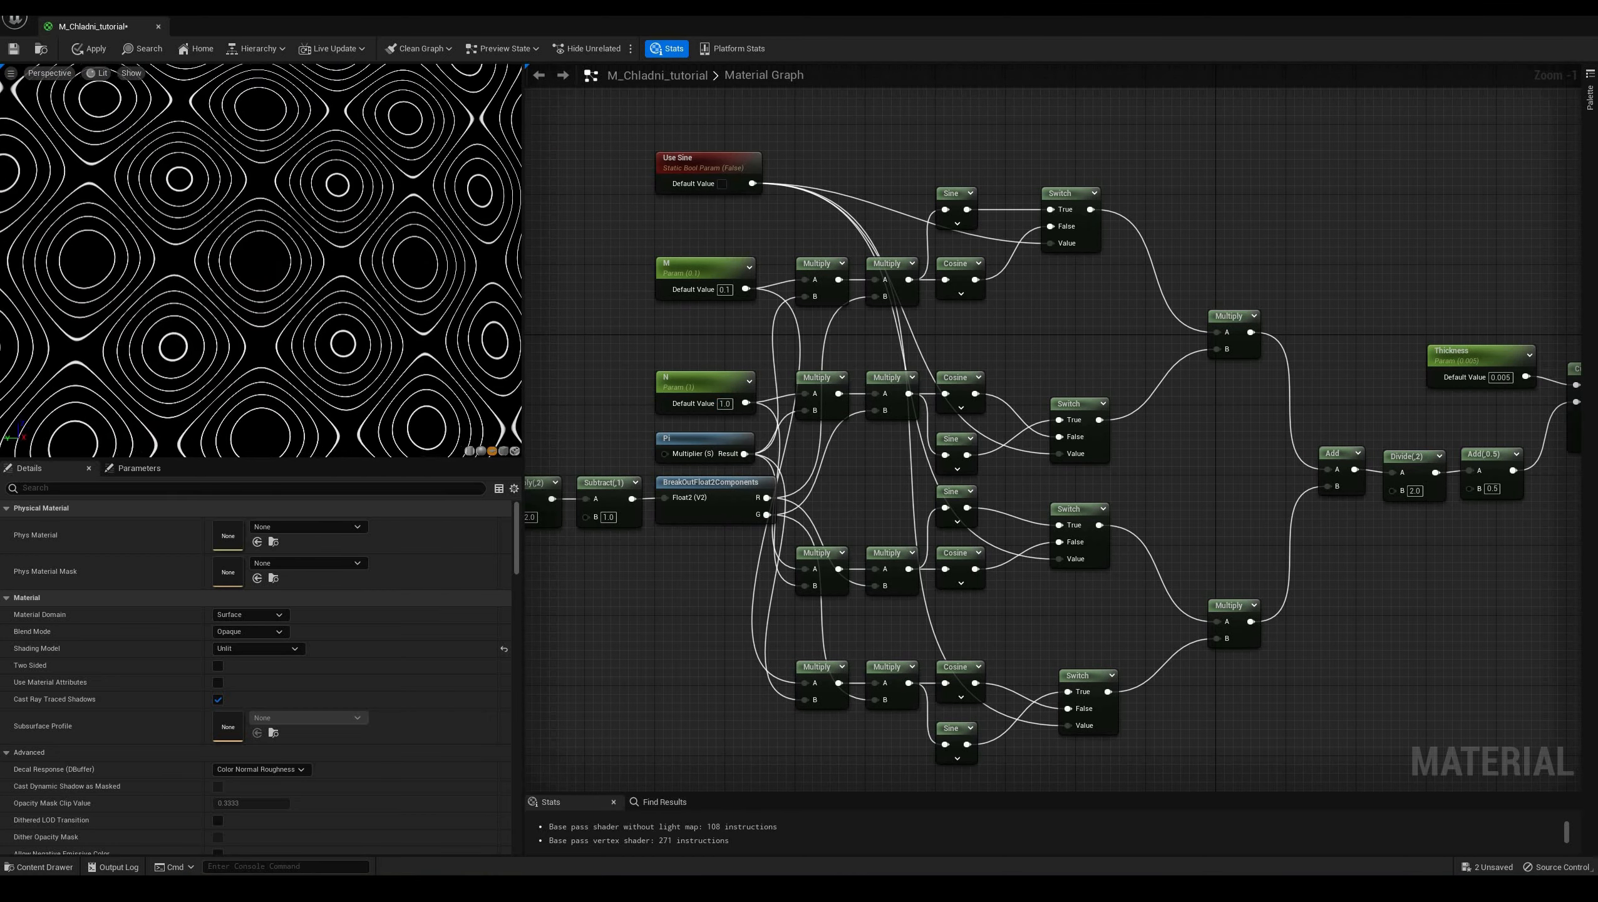
mouse_move(287, 285)
mouse_down()
mouse_move(322, 285)
mouse_move(304, 285)
mouse_up()
right_drag(287, 285, 287, 309)
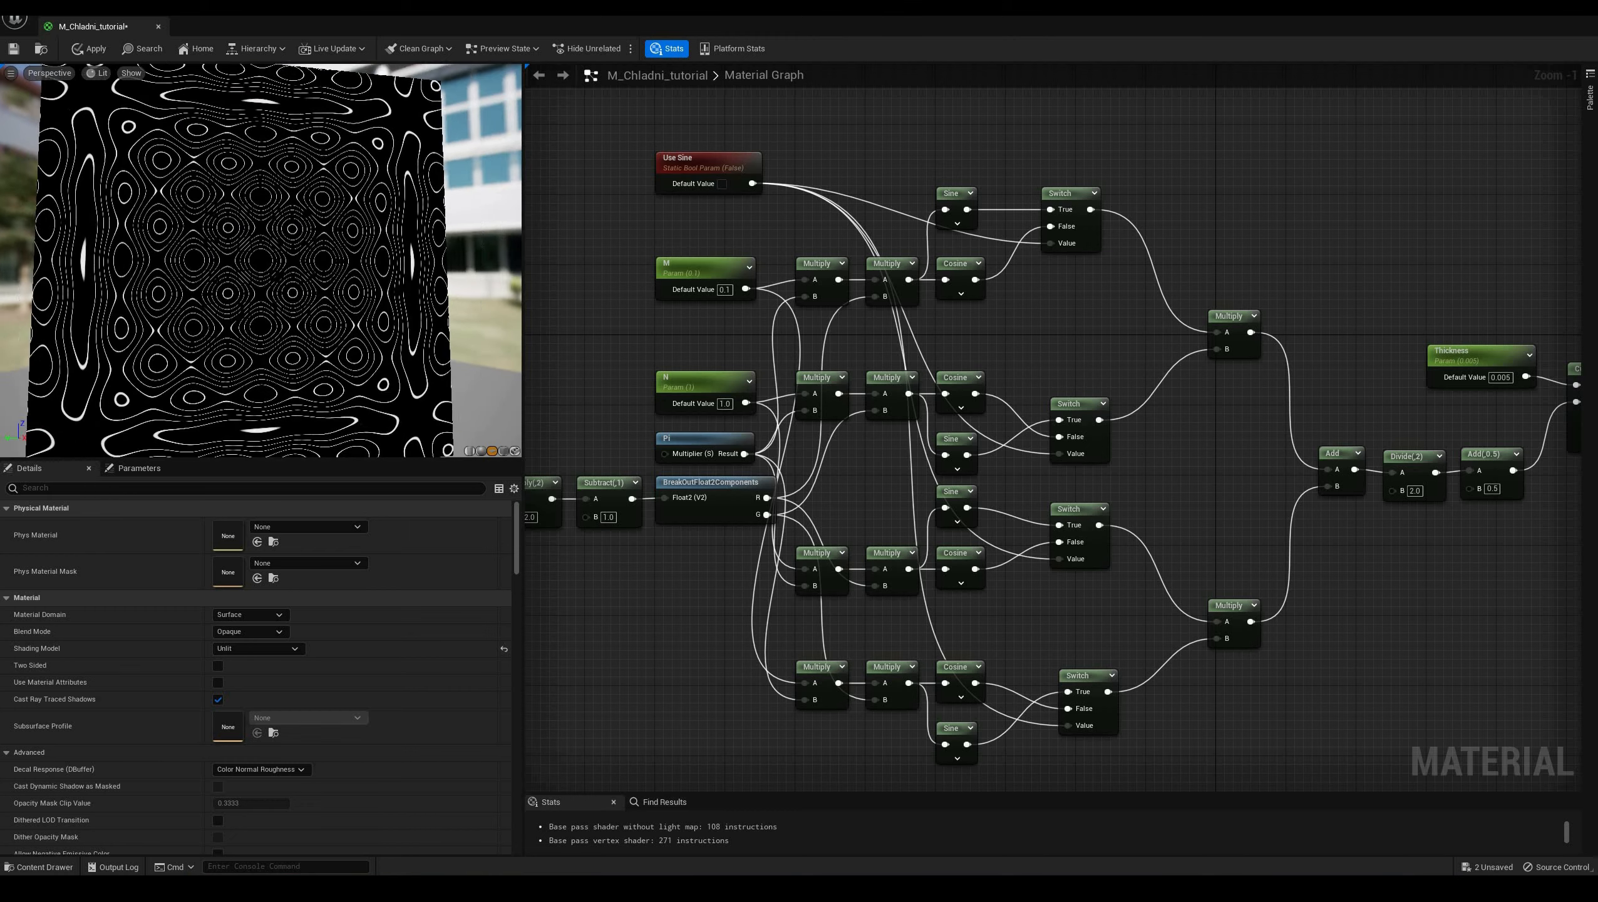
drag(287, 284, 243, 285)
click(726, 403)
text(0.7)
key(Return)
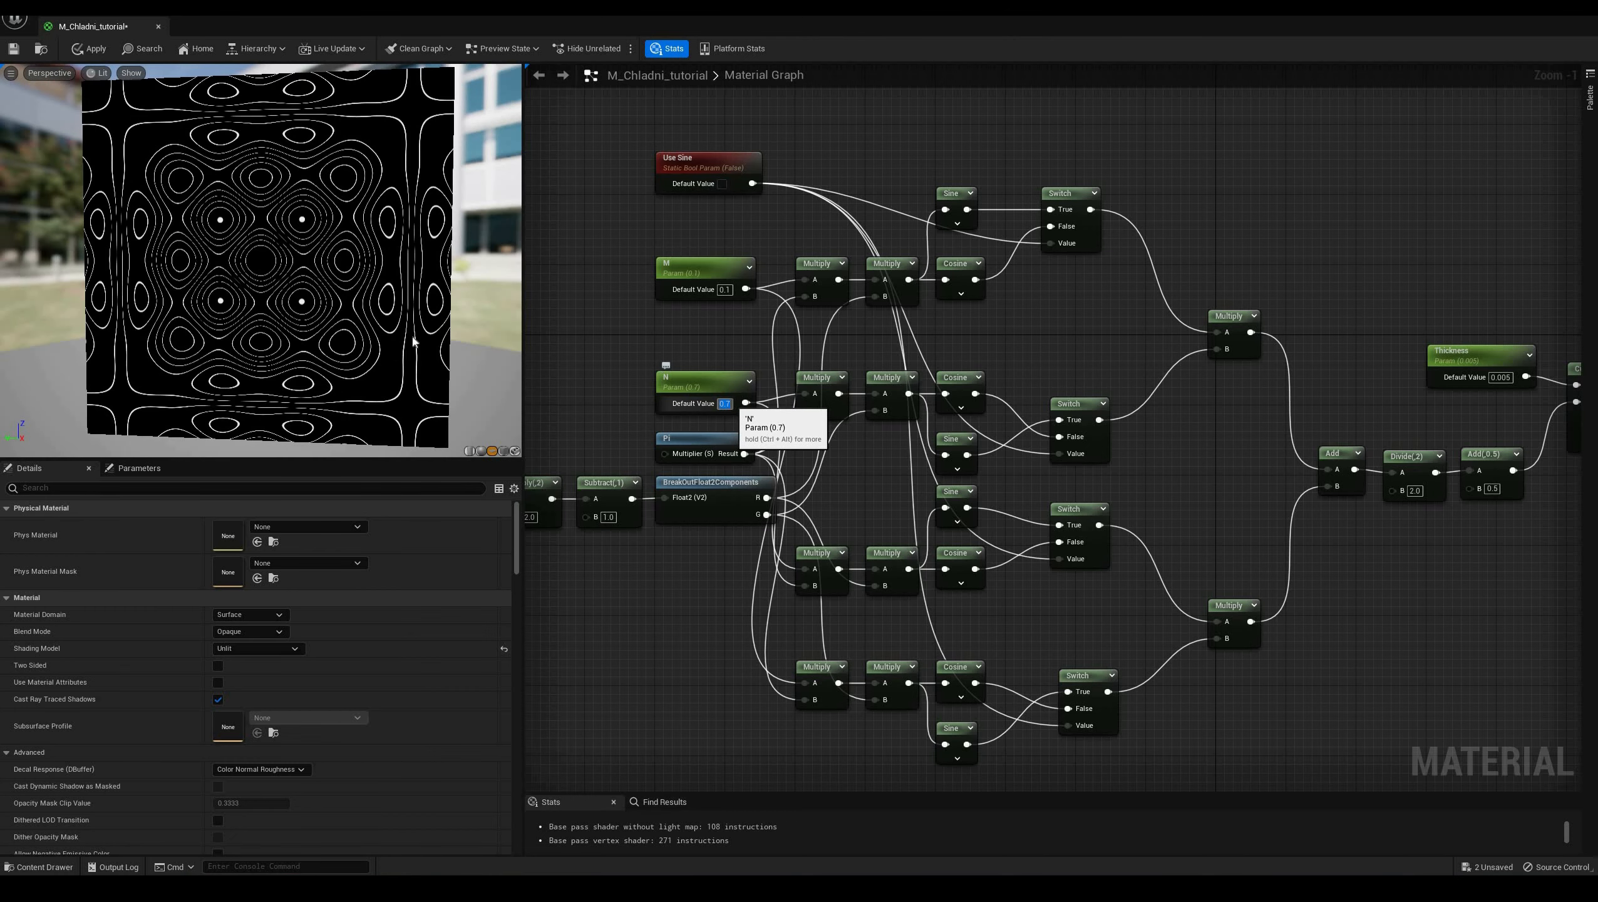
Enable the Use Sine default value, inspect the sine pattern in the preview, and move the material output node farther from the Custom node
click(722, 183)
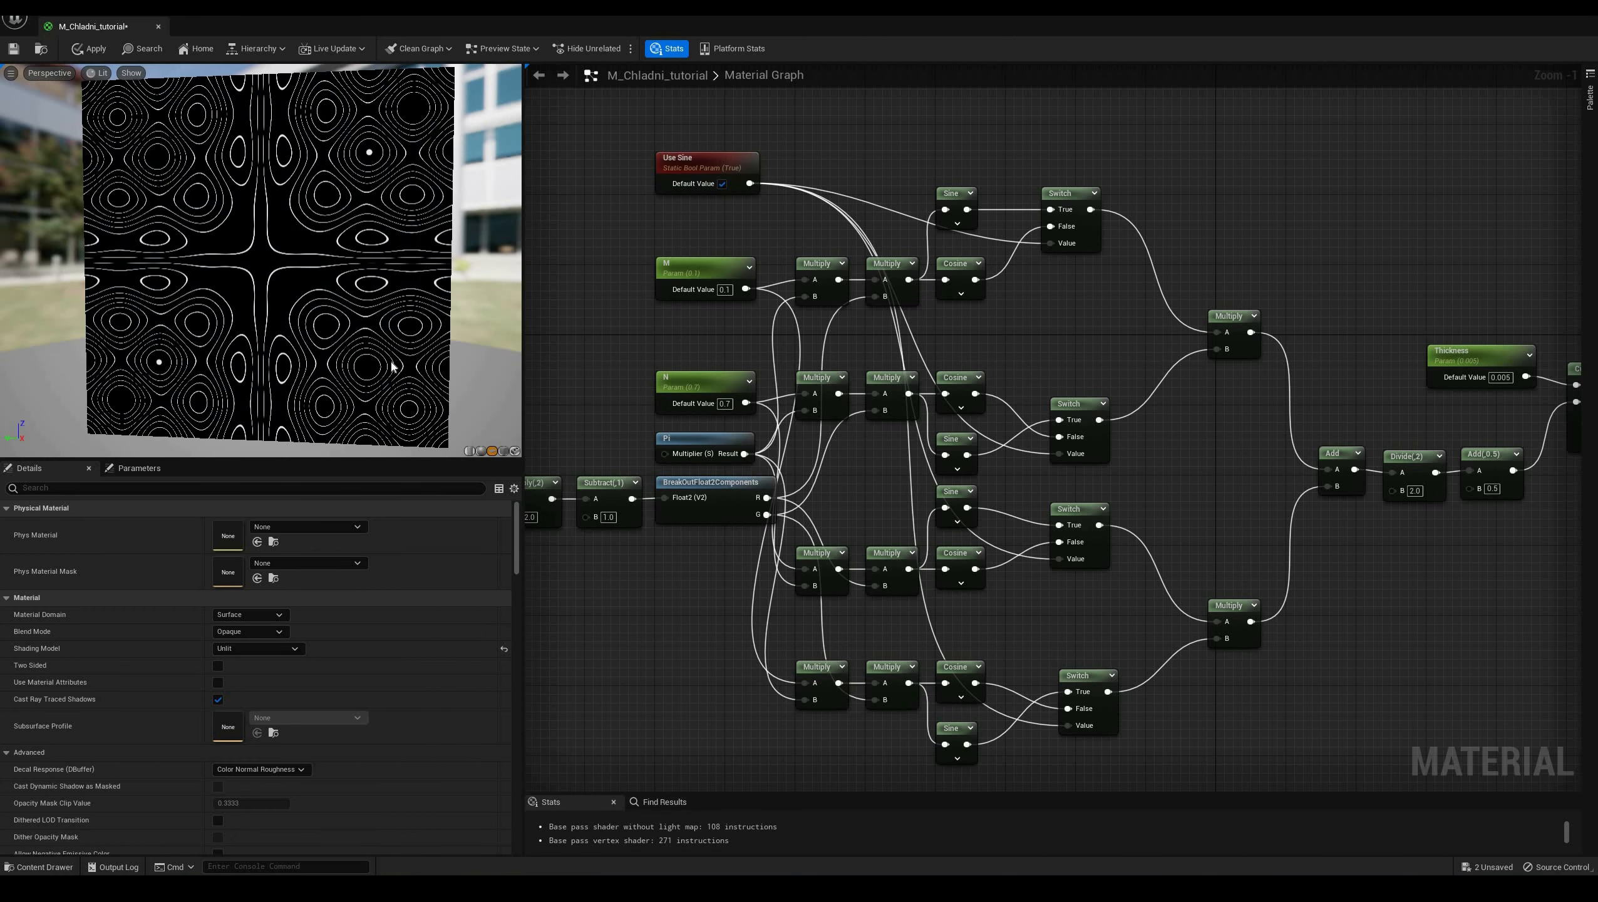
right_drag(445, 374, 446, 404)
drag(446, 375, 471, 374)
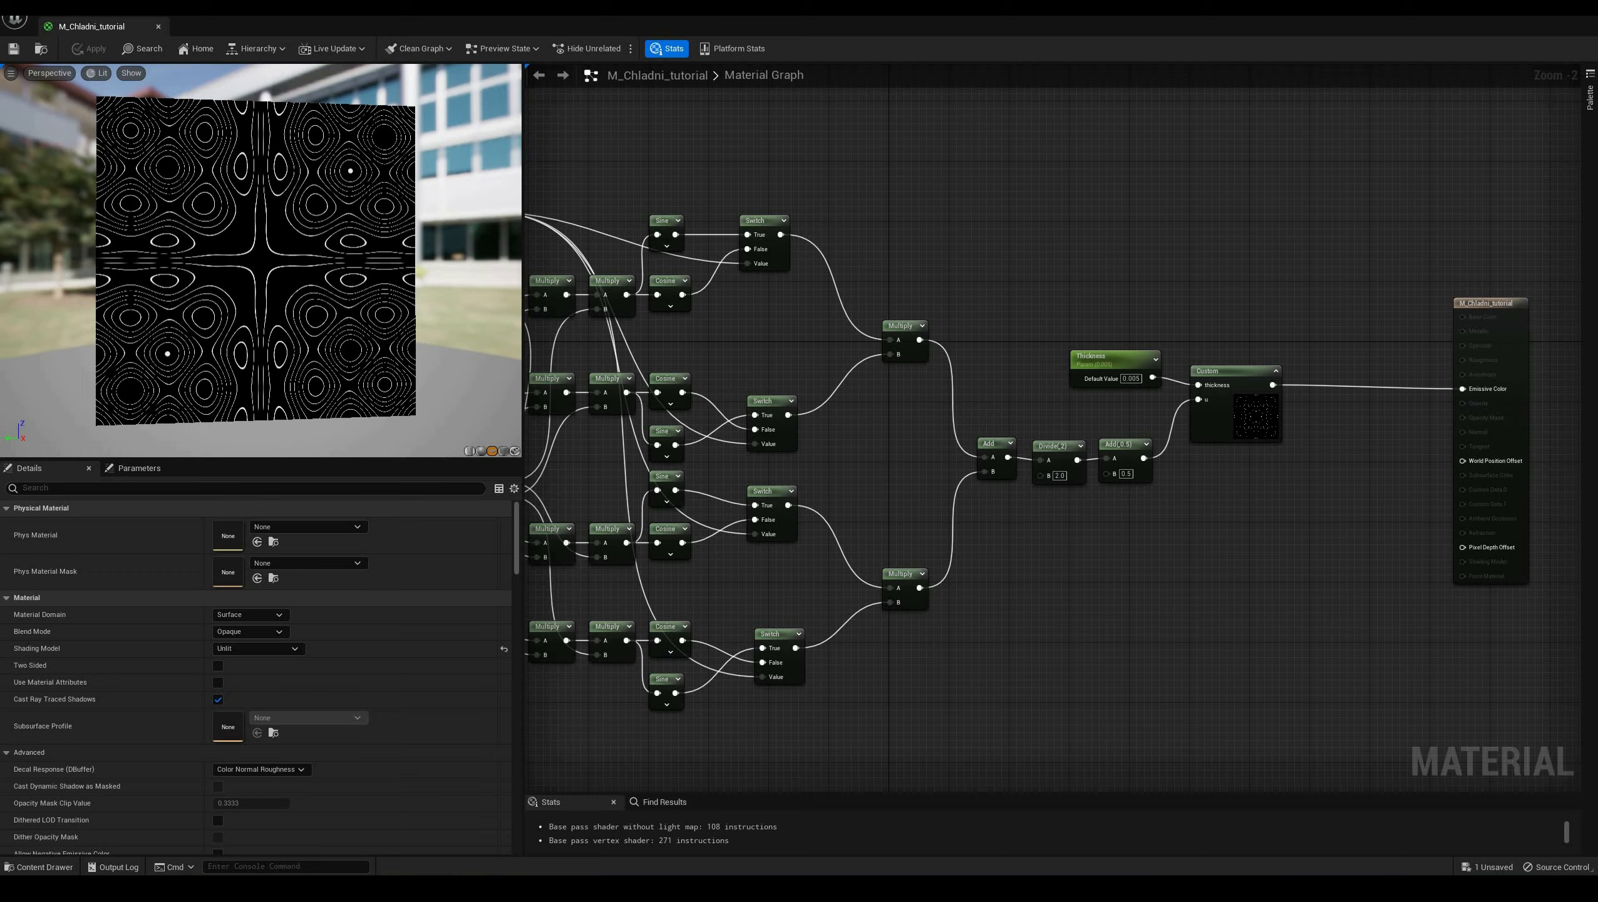
right_drag(1214, 541, 958, 557)
drag(1253, 317, 1326, 319)
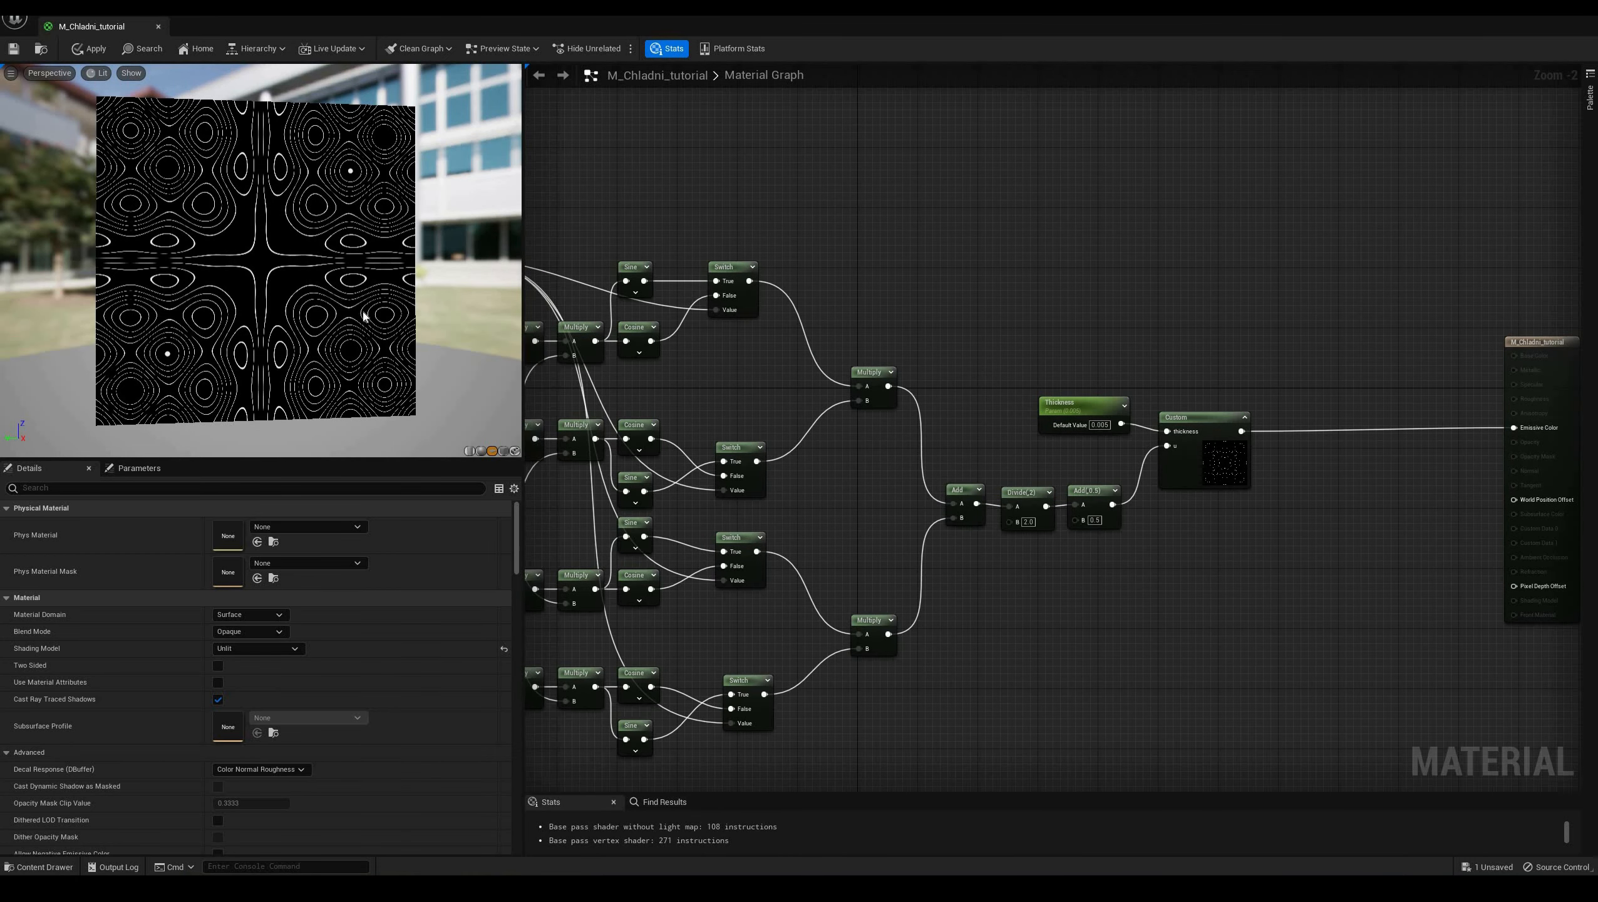
scroll(407, 334, up, 5)
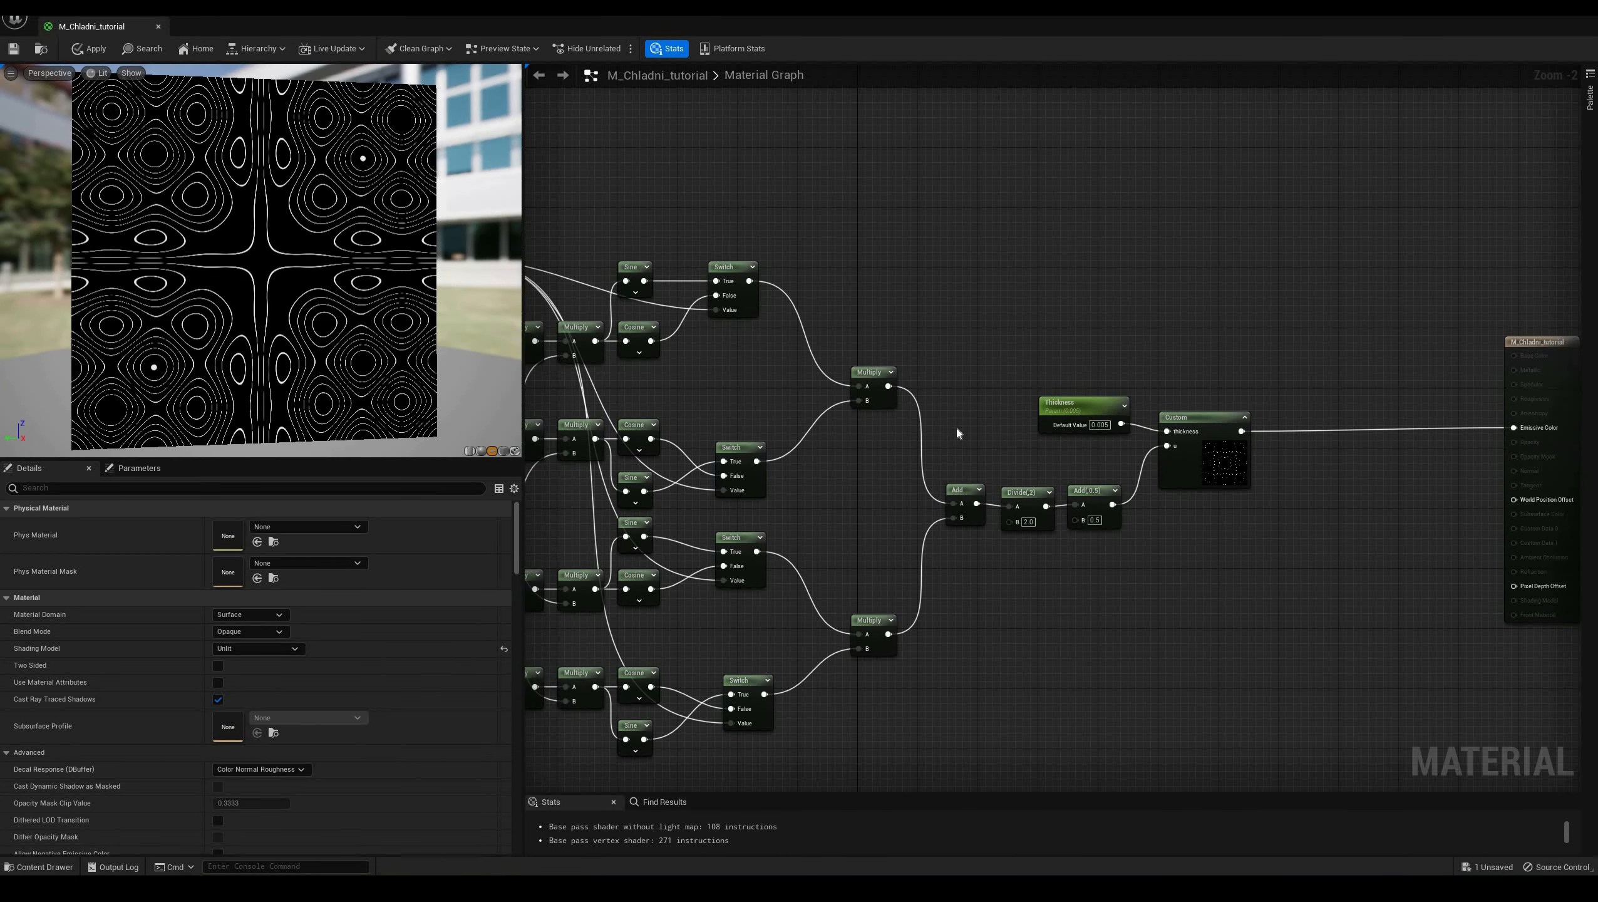
Set the N parameter's default value to 0.2 and inspect the resulting pattern in the preview
right_drag(955, 425, 1331, 488)
click(795, 395)
click(810, 510)
text(0.2)
key(Return)
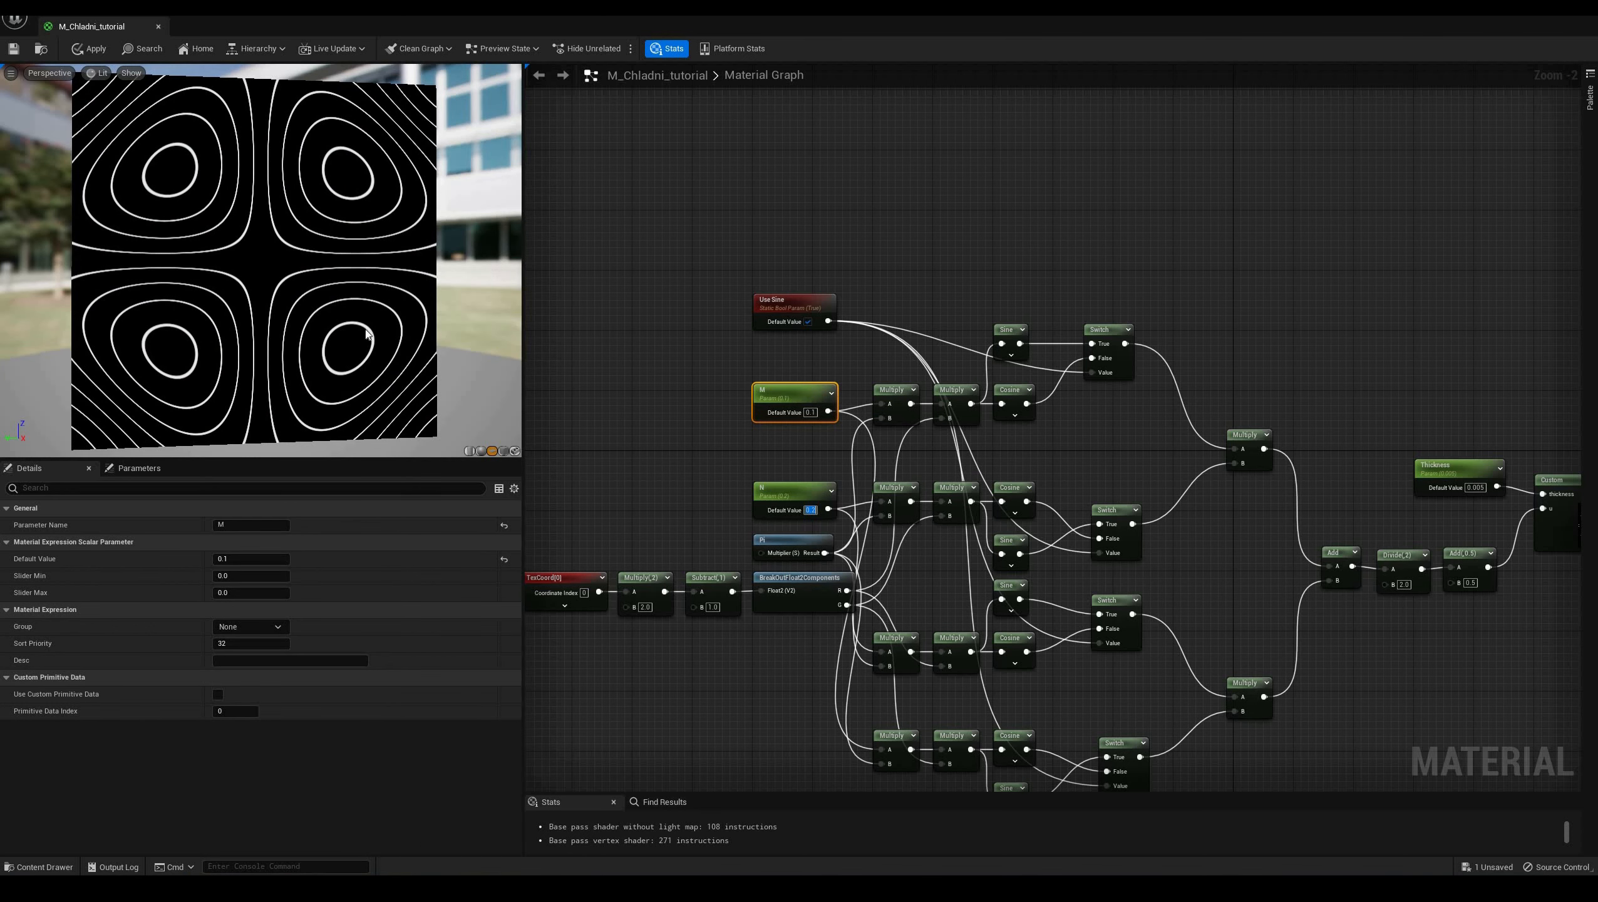
right_drag(260, 287, 261, 246)
drag(261, 287, 214, 287)
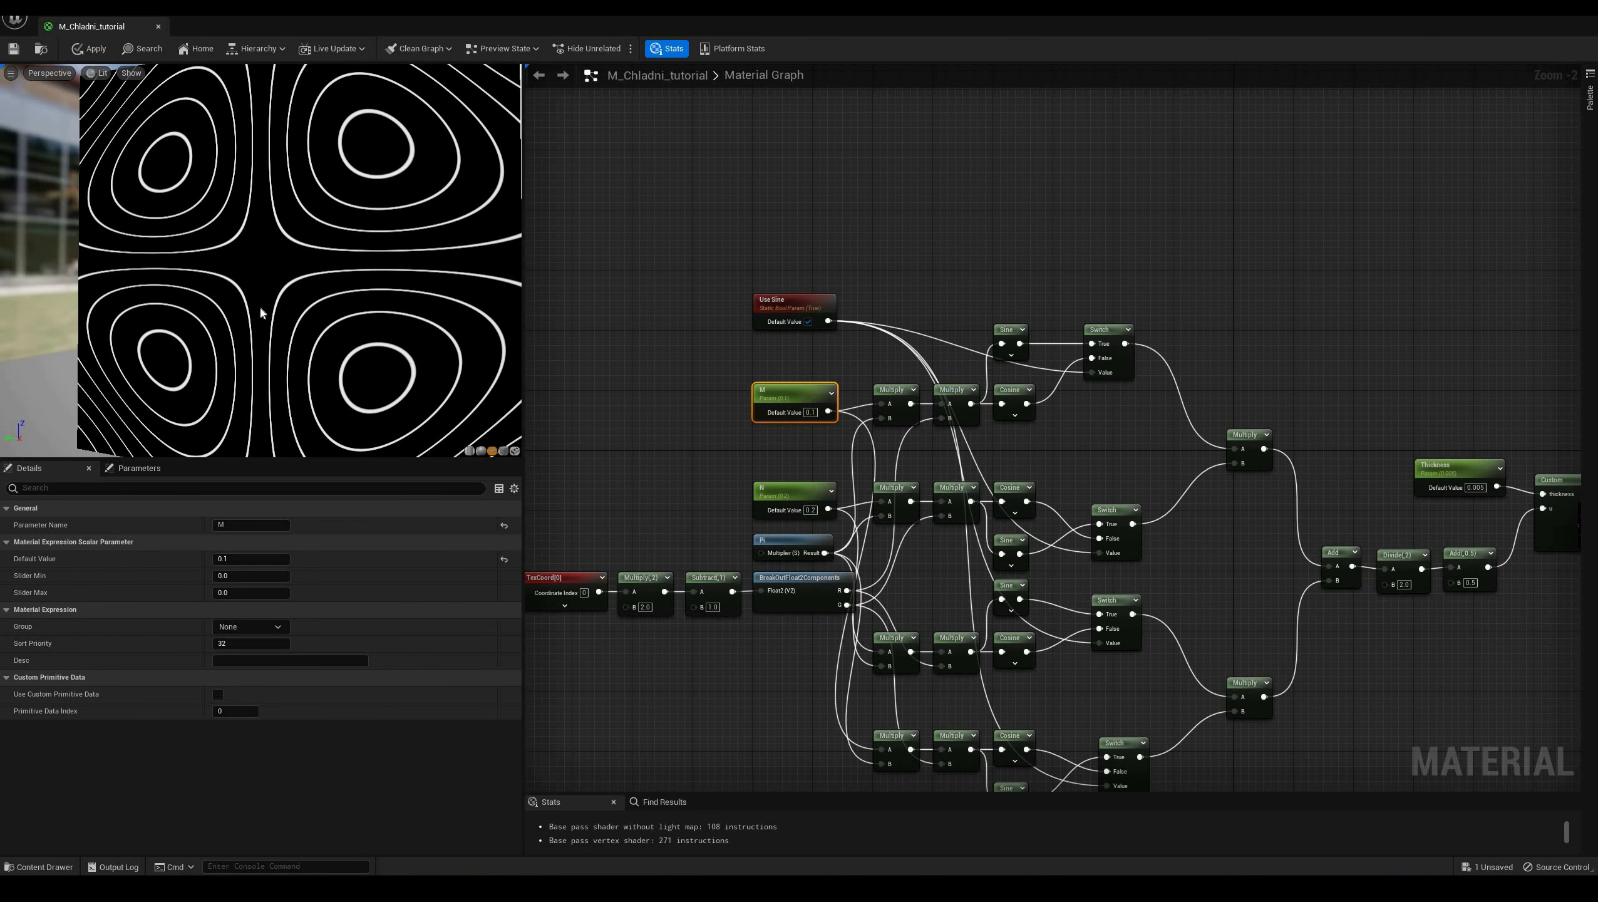
drag(124, 116, 152, 116)
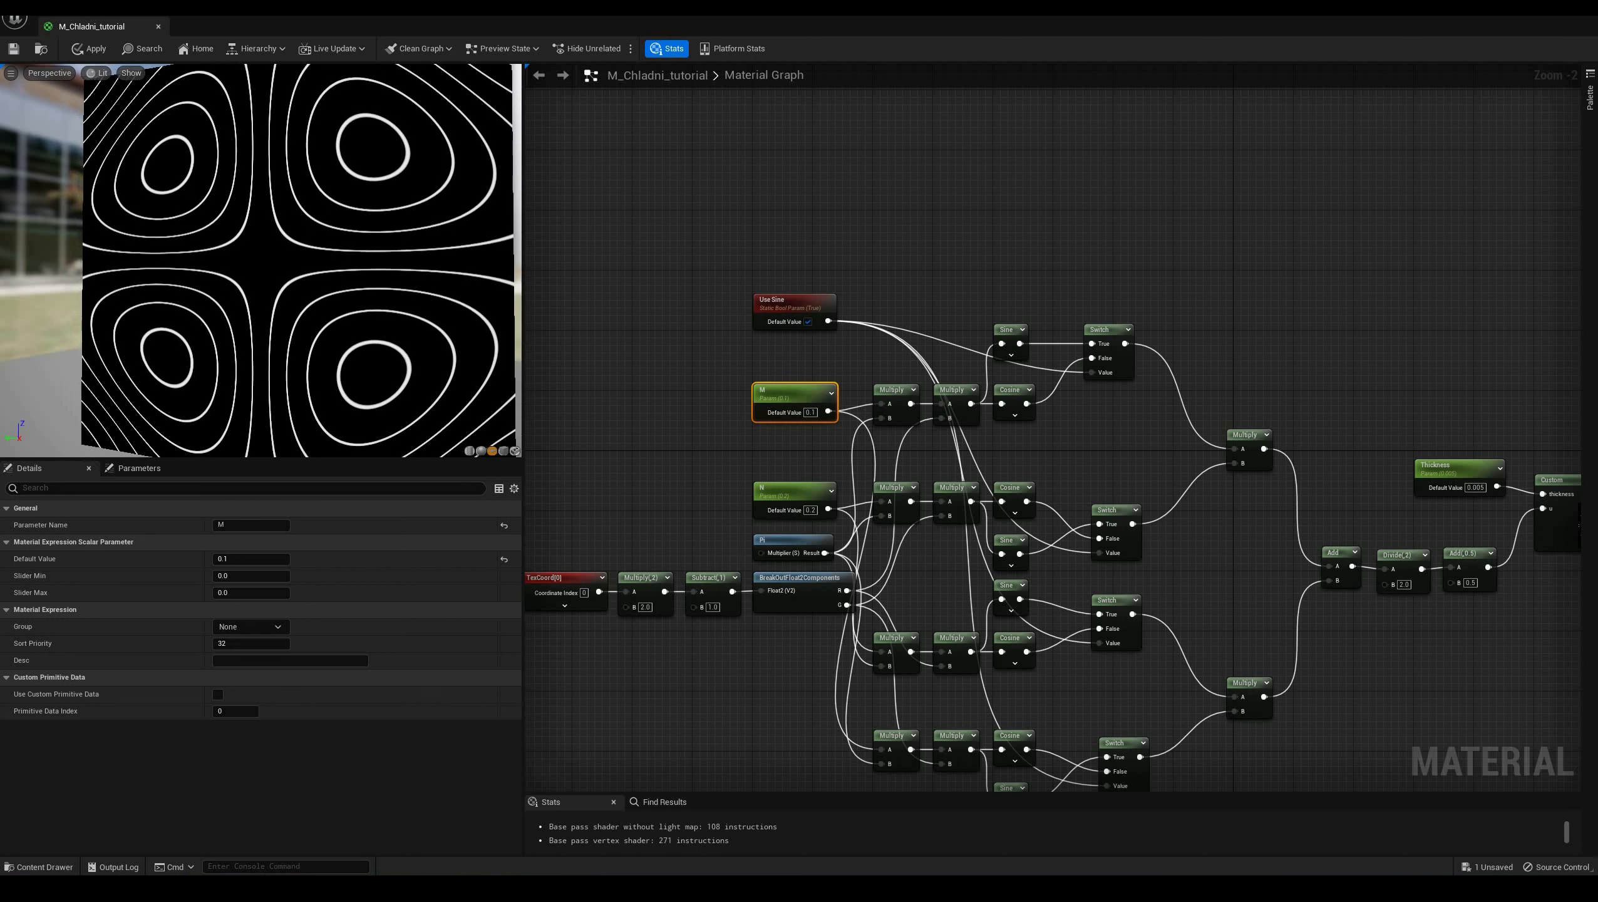
right_drag(124, 117, 124, 164)
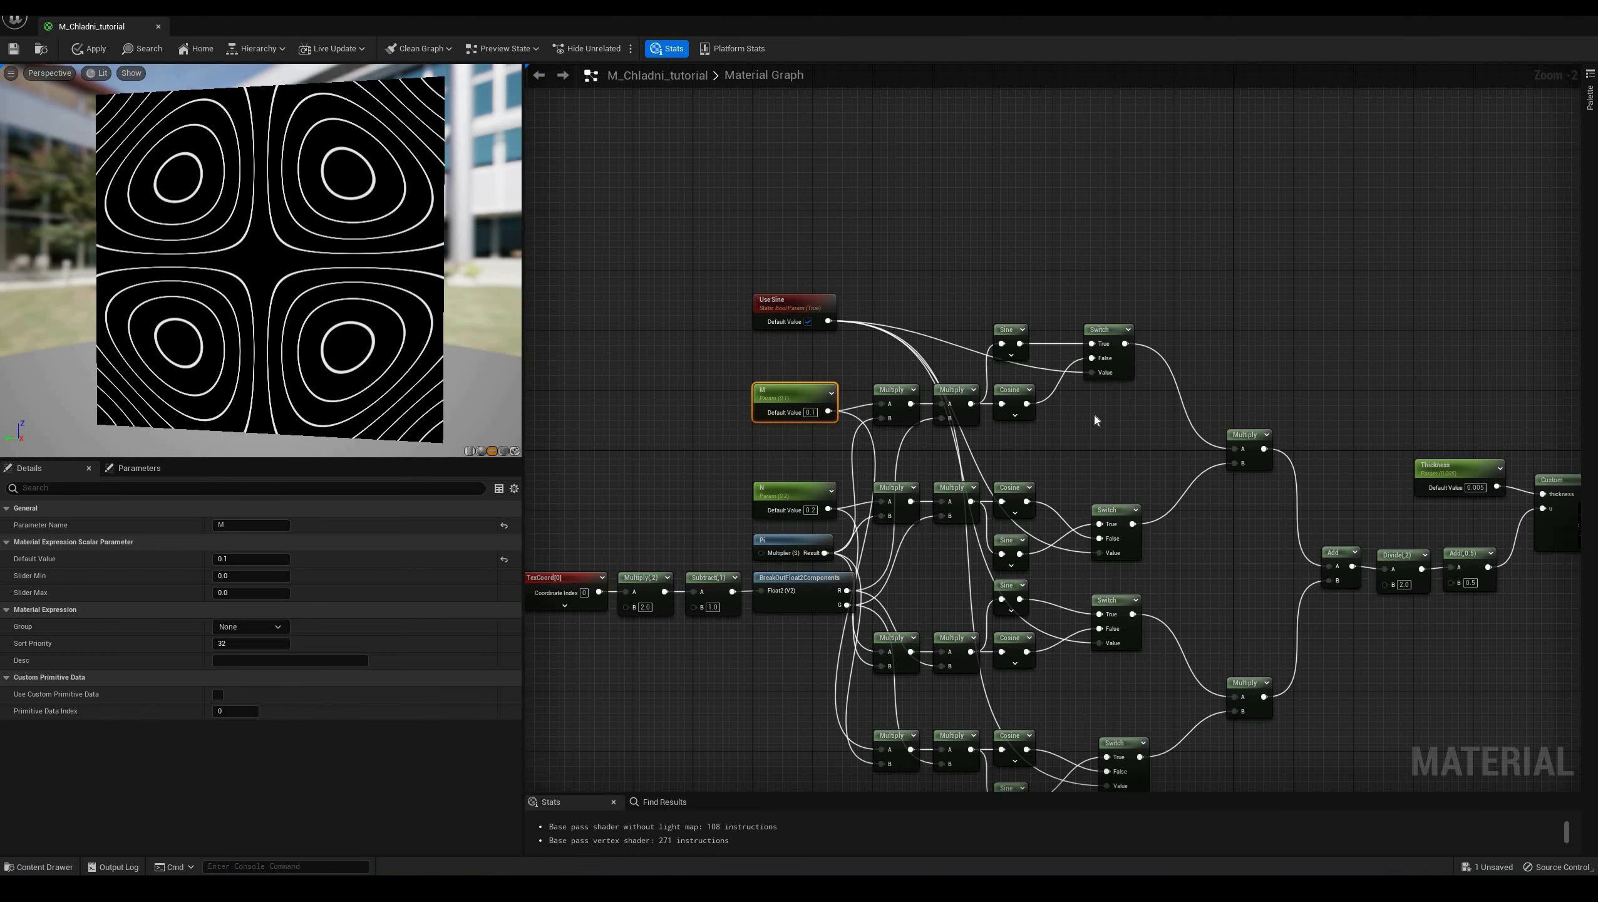
Add a DDX node and a DDY node after the Custom node, with DDY directly below DDX
right_drag(1197, 513, 934, 471)
right_drag(1430, 600, 1143, 581)
click(1112, 569)
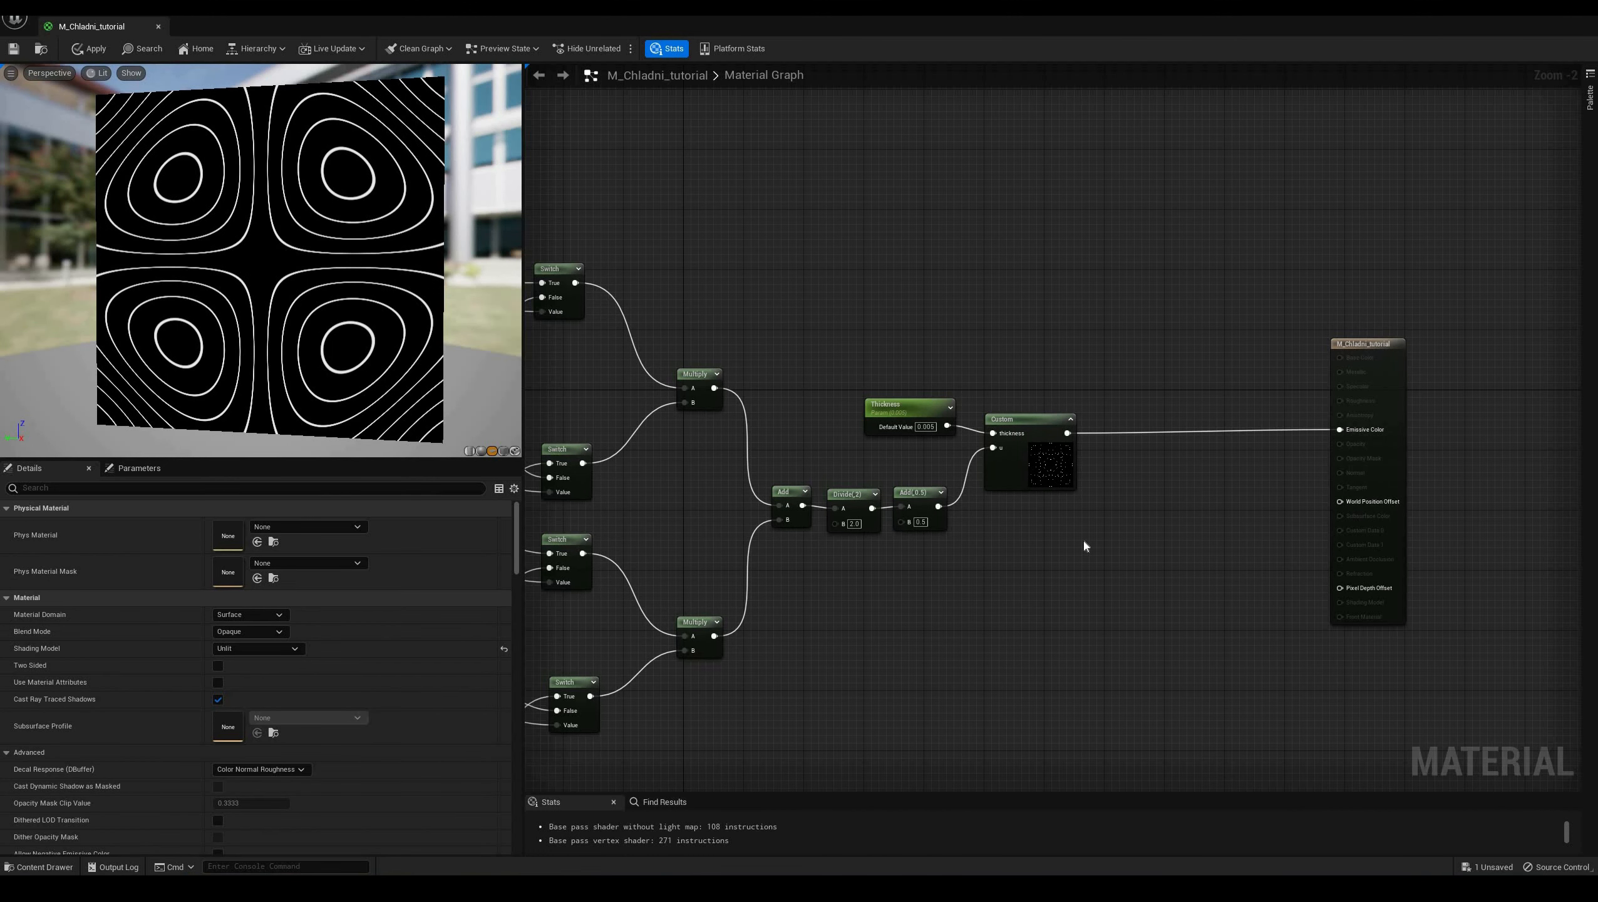
right_click(1092, 524)
text(ddx)
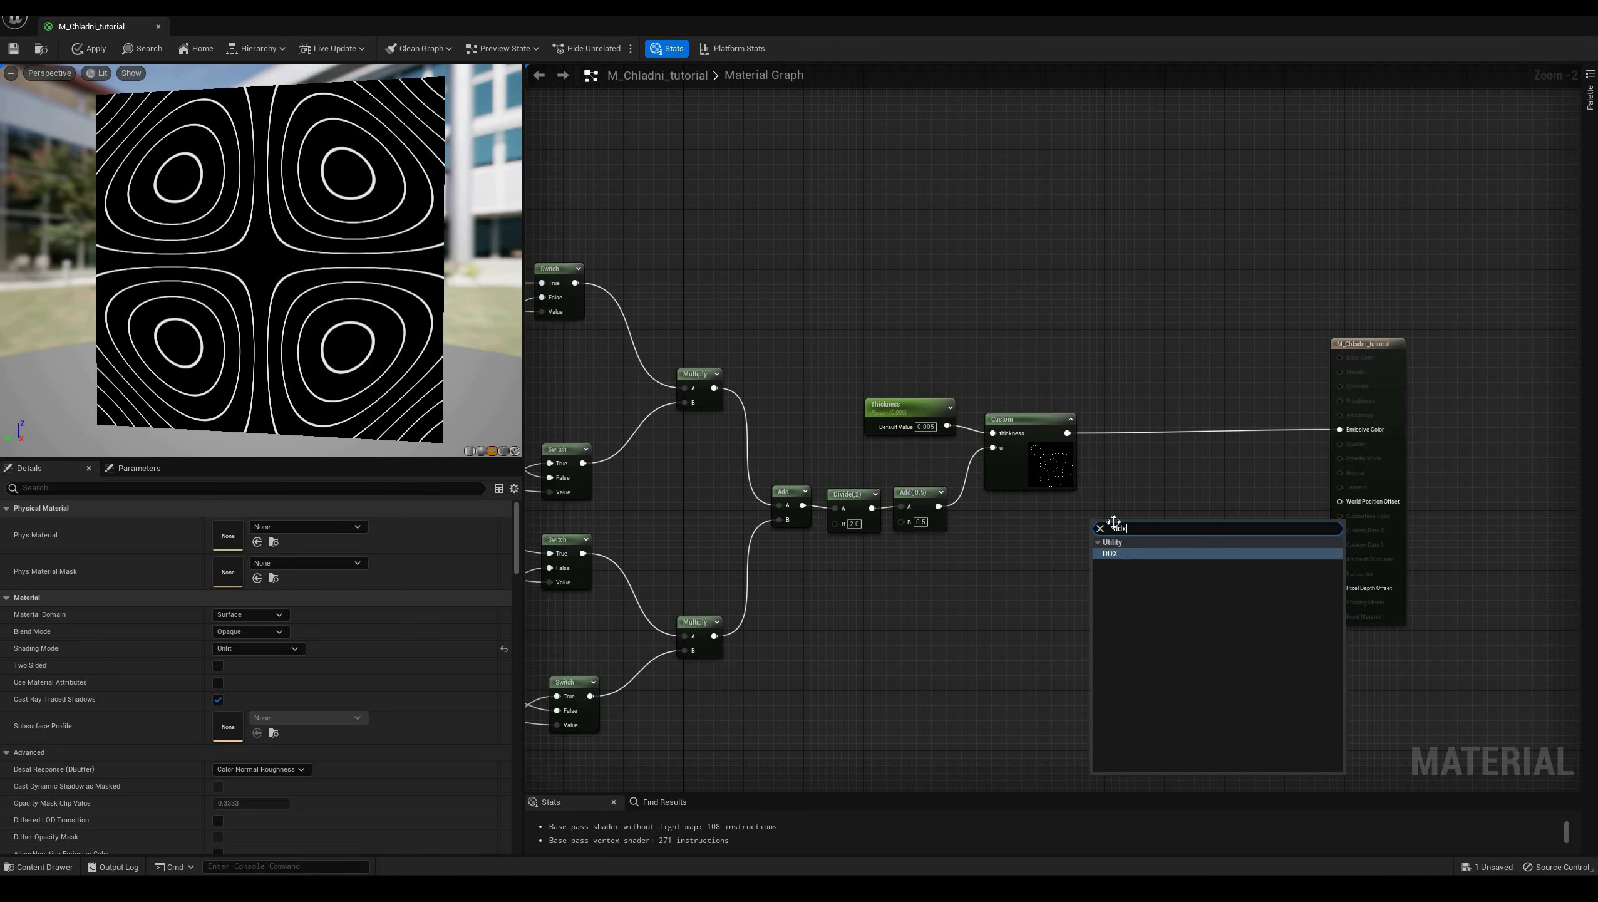
key(Return)
click(1112, 568)
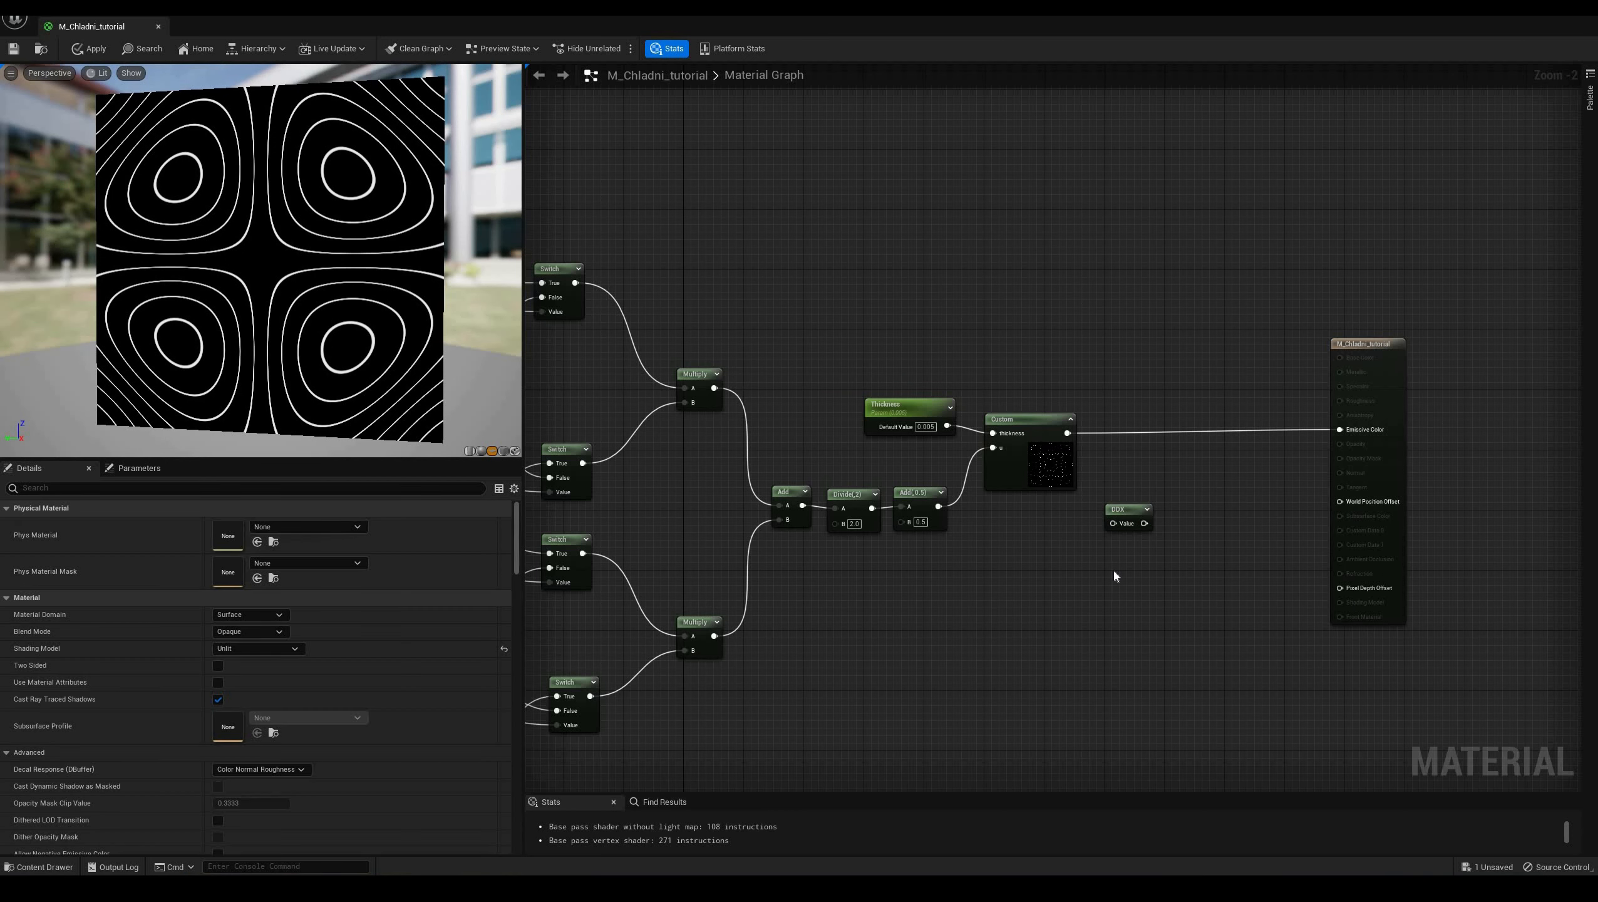
right_click(1113, 570)
text(ddy)
key(Return)
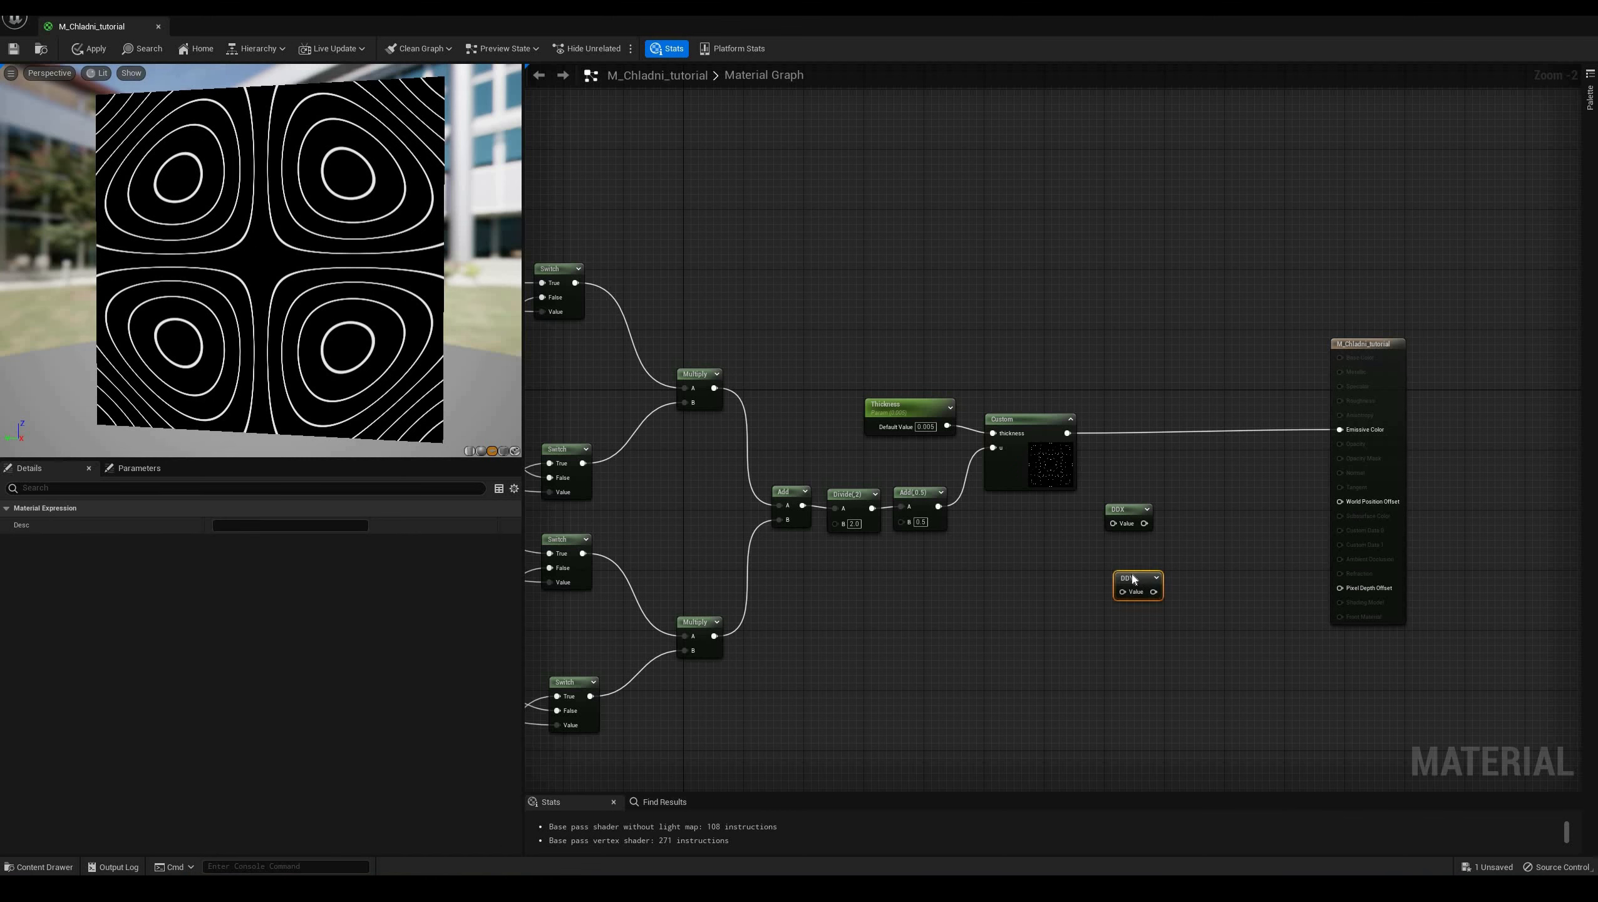
drag(1132, 576, 1125, 554)
Feed the Custom output into both DDX and DDY, and preview their results through Emissive Color
drag(1067, 434, 1146, 525)
drag(1144, 523, 1339, 430)
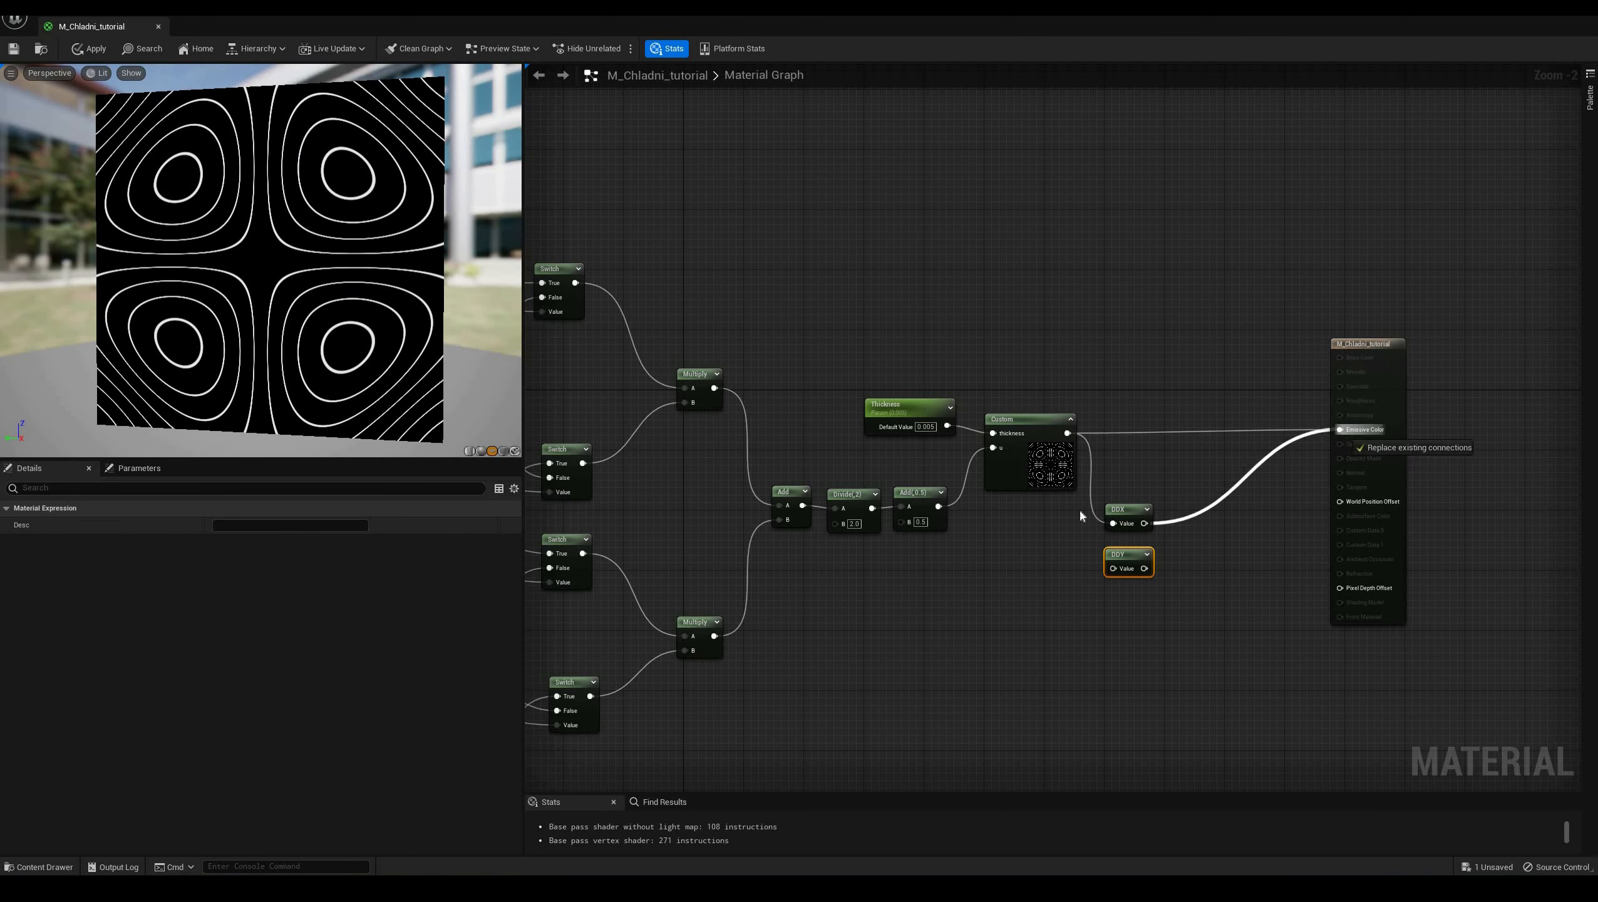
drag(1069, 435, 1339, 429)
scroll(261, 260, up, 5)
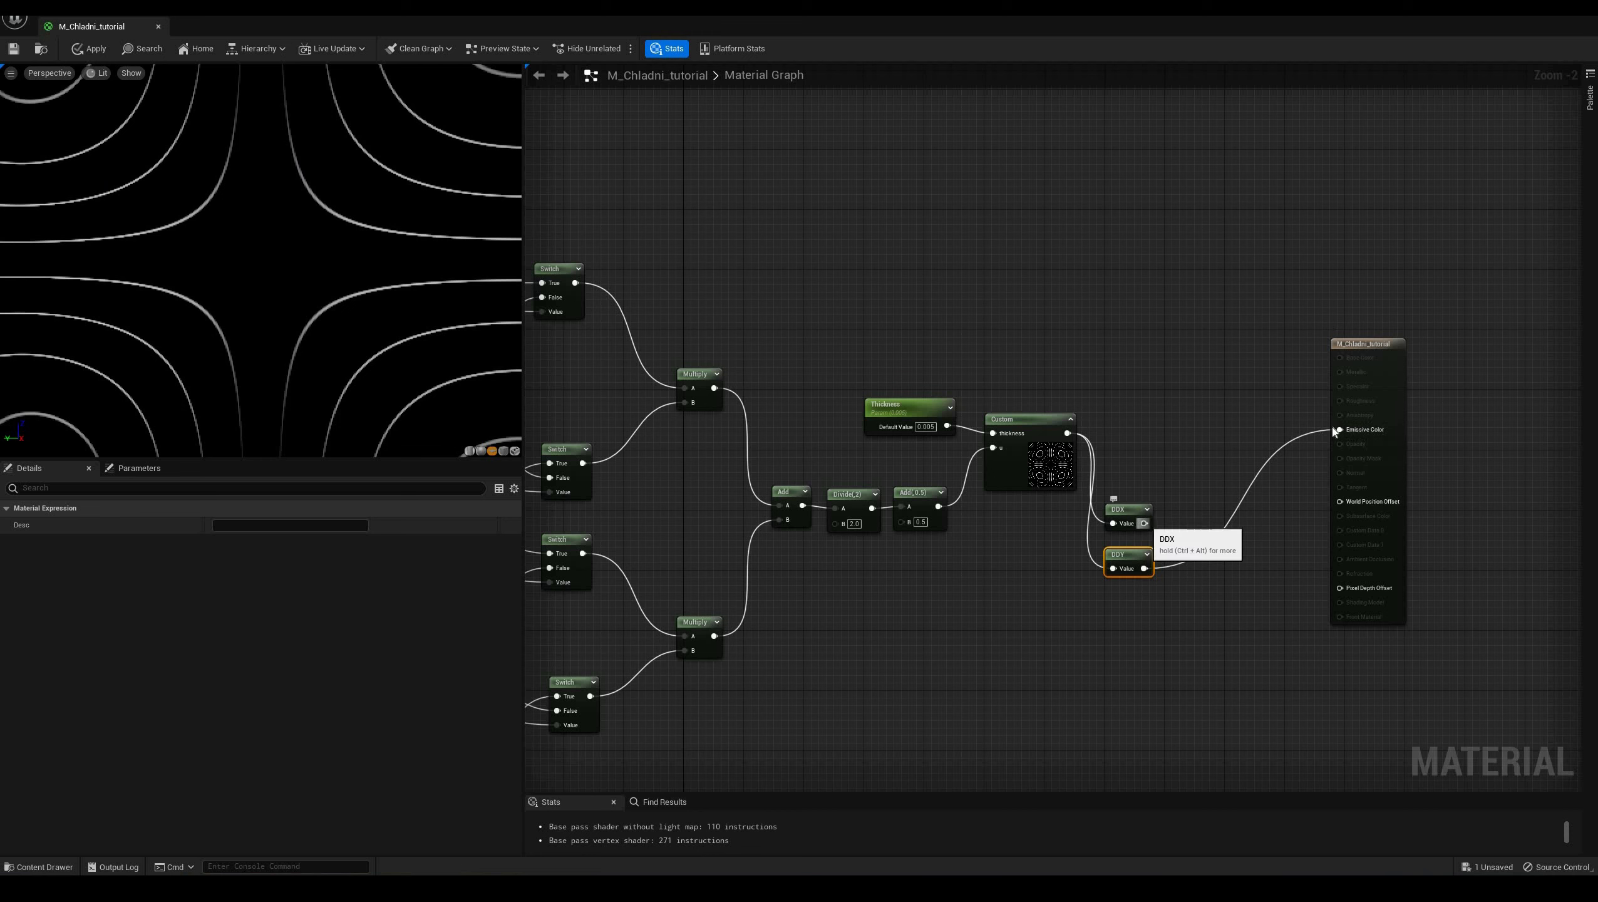
Connect the DDX output to Emissive Color and examine the horizontal gradient of the lines in the preview
drag(1143, 523, 1340, 429)
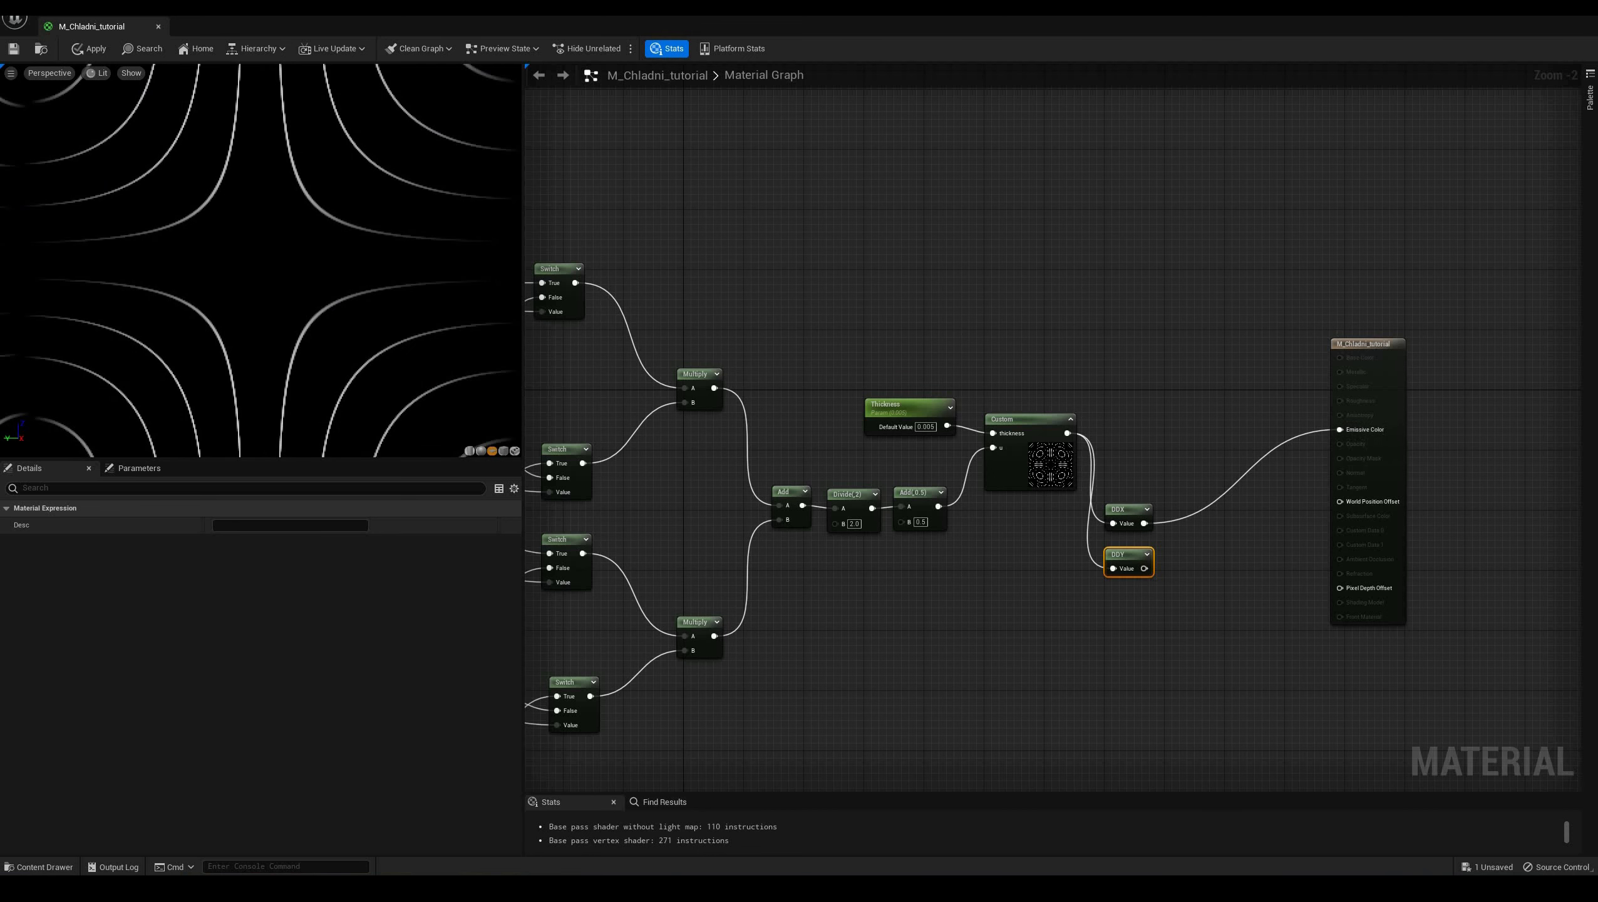
scroll(260, 260, down, 5)
middle_drag(404, 329, 300, 307)
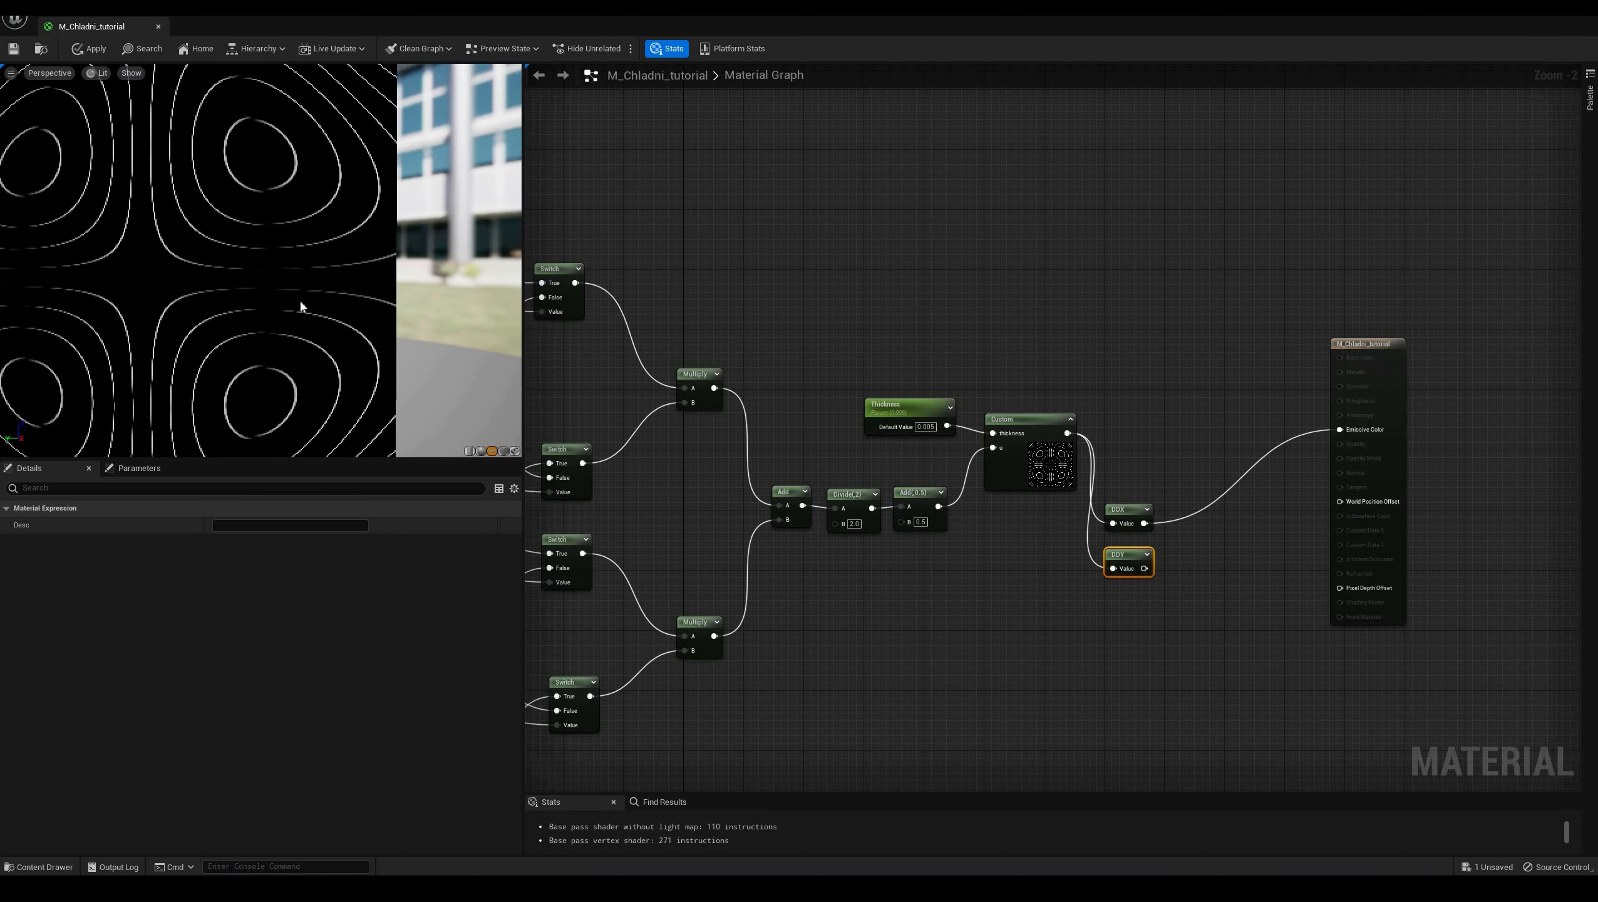
scroll(253, 315, up, 5)
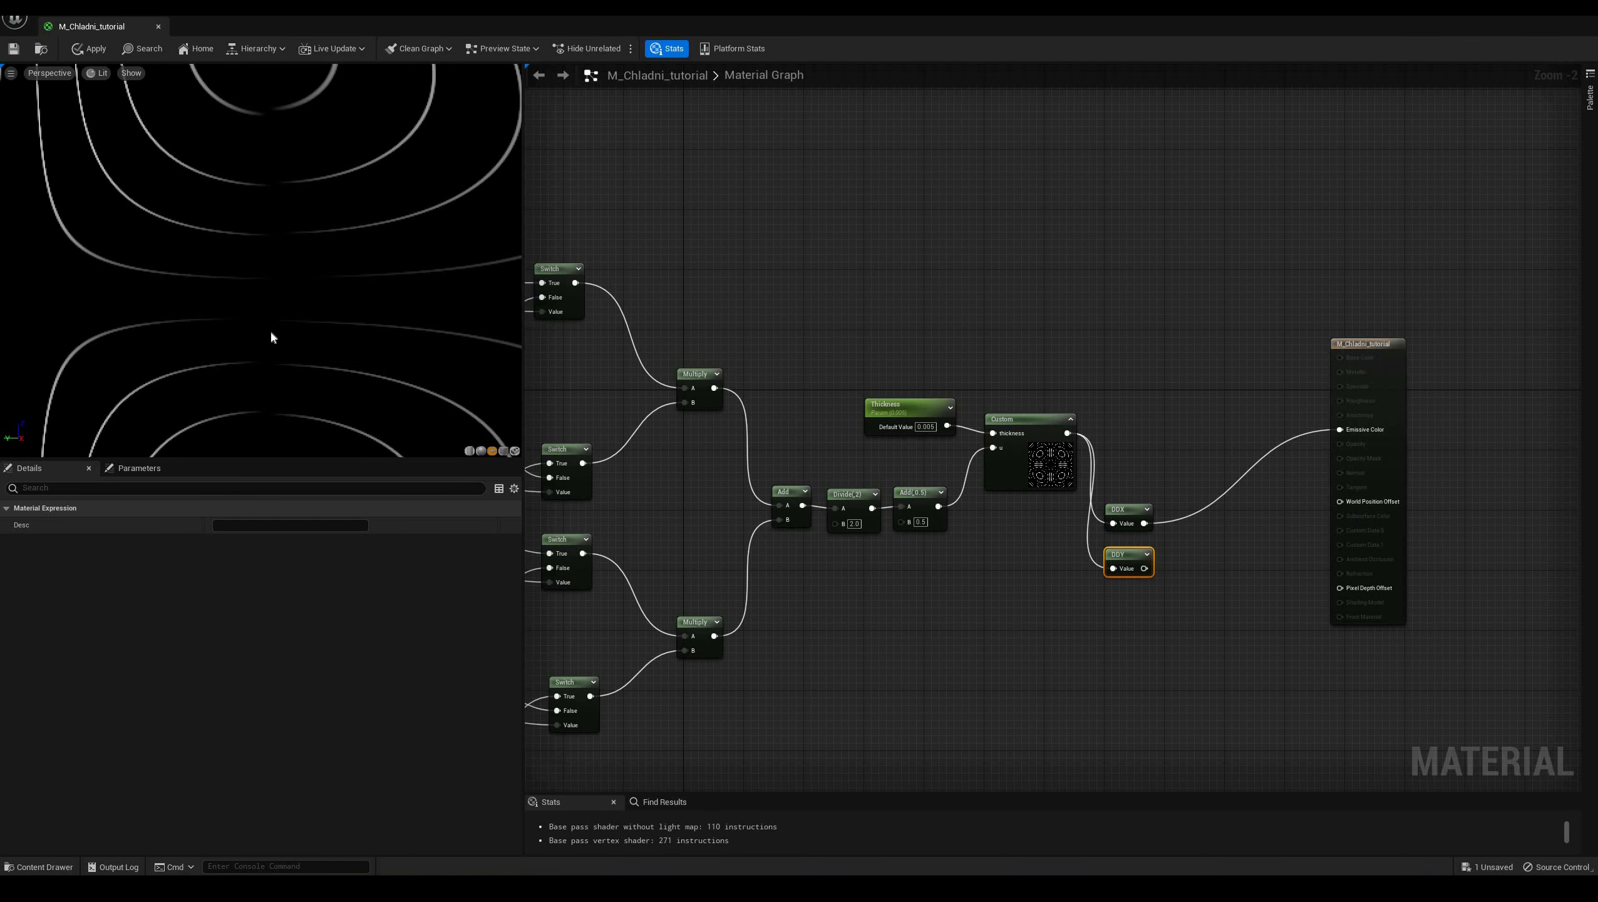
scroll(306, 392, down, 3)
Connect the DDY output to Emissive Color and examine the vertical gradient of the lines in the preview
drag(1144, 569, 1340, 429)
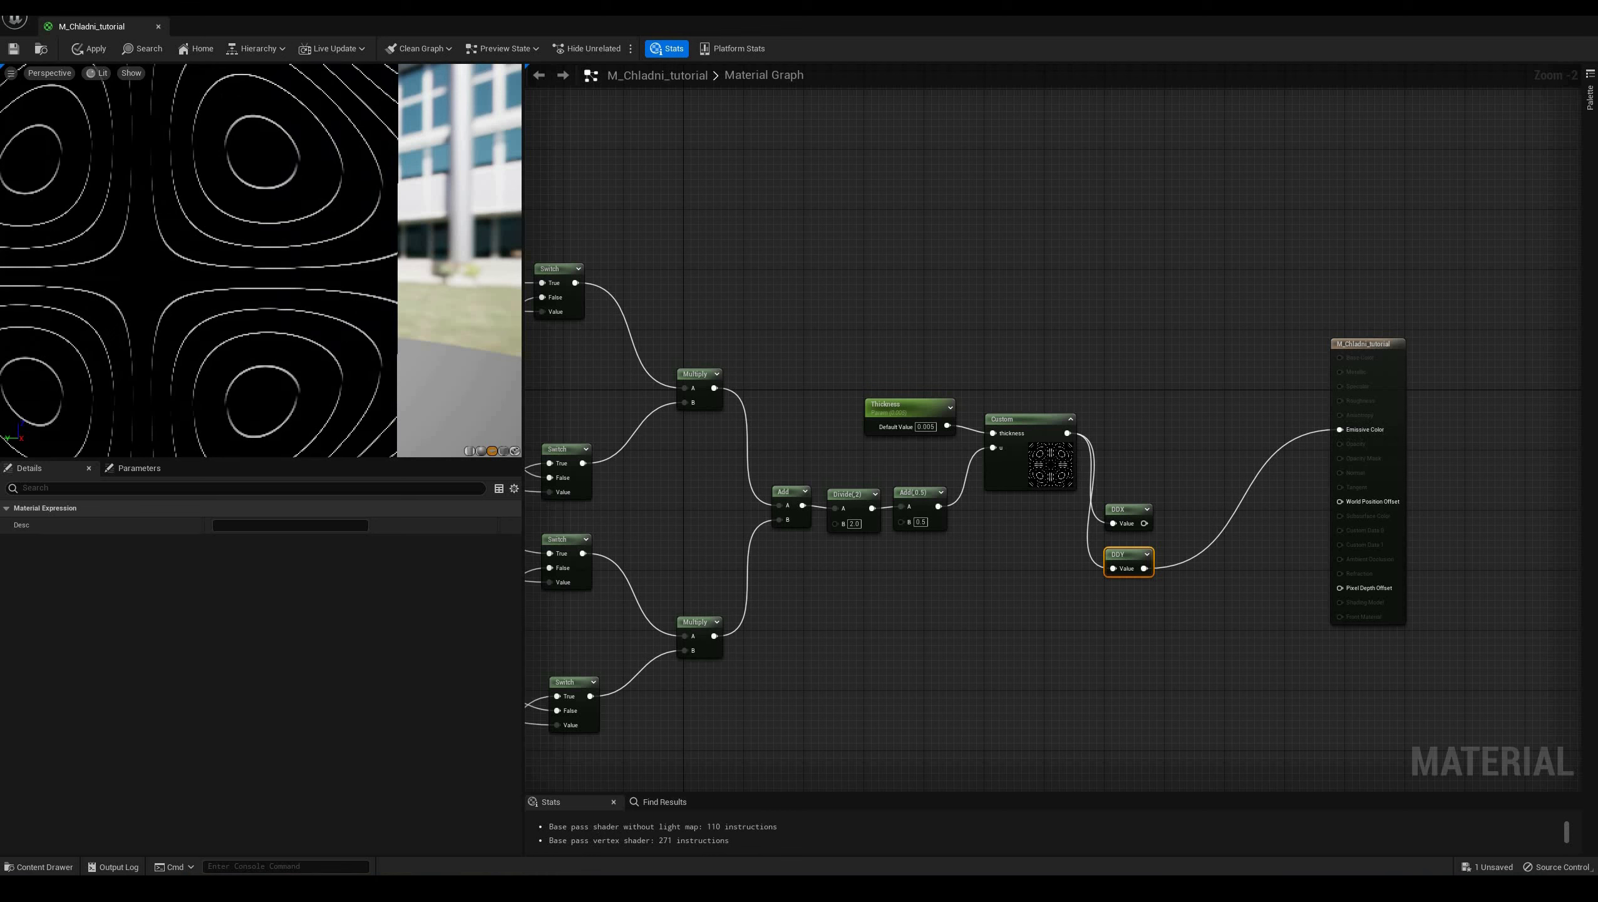
right_drag(146, 406, 146, 373)
drag(241, 346, 340, 303)
middle_drag(277, 240, 278, 353)
right_drag(277, 252, 262, 334)
Add a MakeFloat2 node combining DDX as X and DDY as Y, and connect its result to Emissive Color
click(1201, 517)
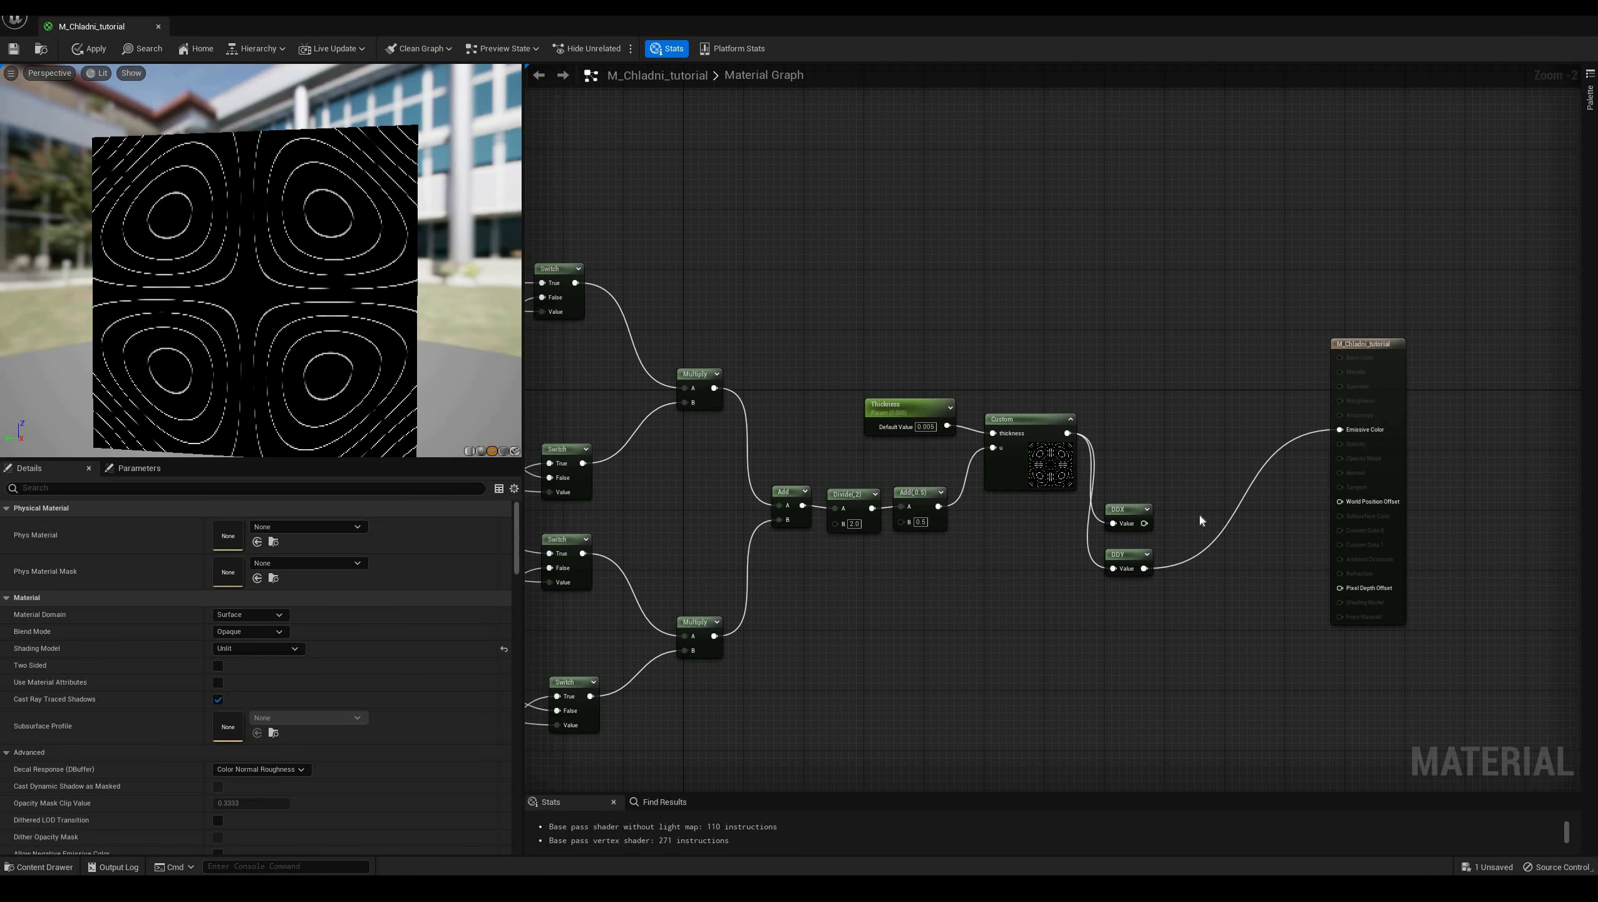
right_click(1199, 518)
text(make)
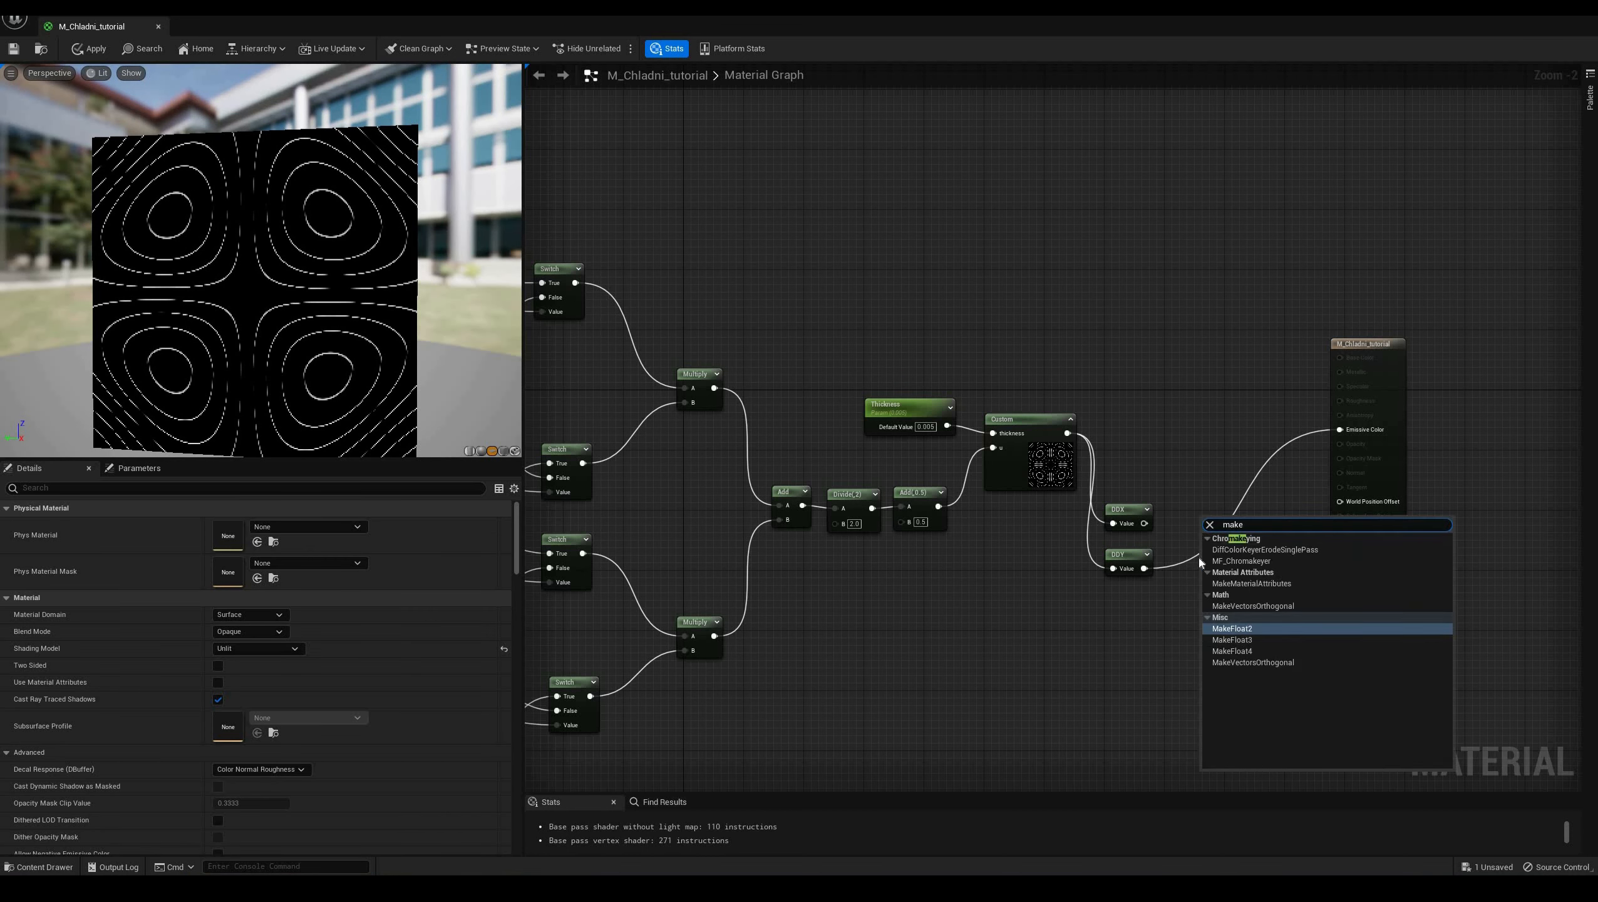
click(1244, 629)
drag(1144, 523, 1340, 429)
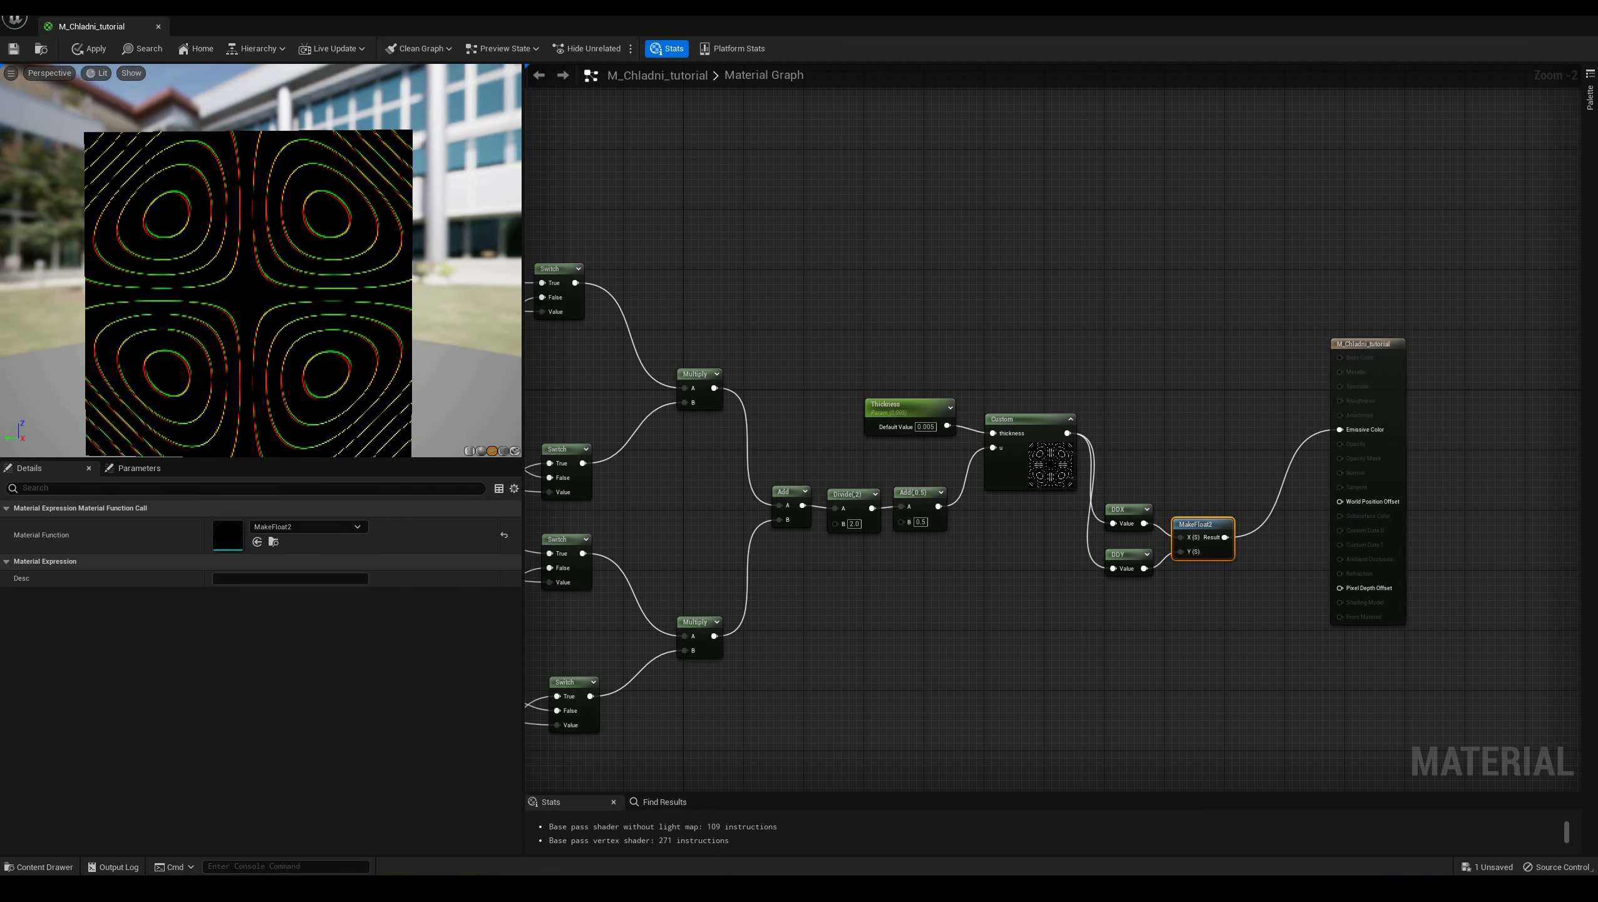
Set the Thickness parameter's default value to 0.02 and examine the combined gradient on the preview plane
scroll(261, 260, up, 5)
click(934, 428)
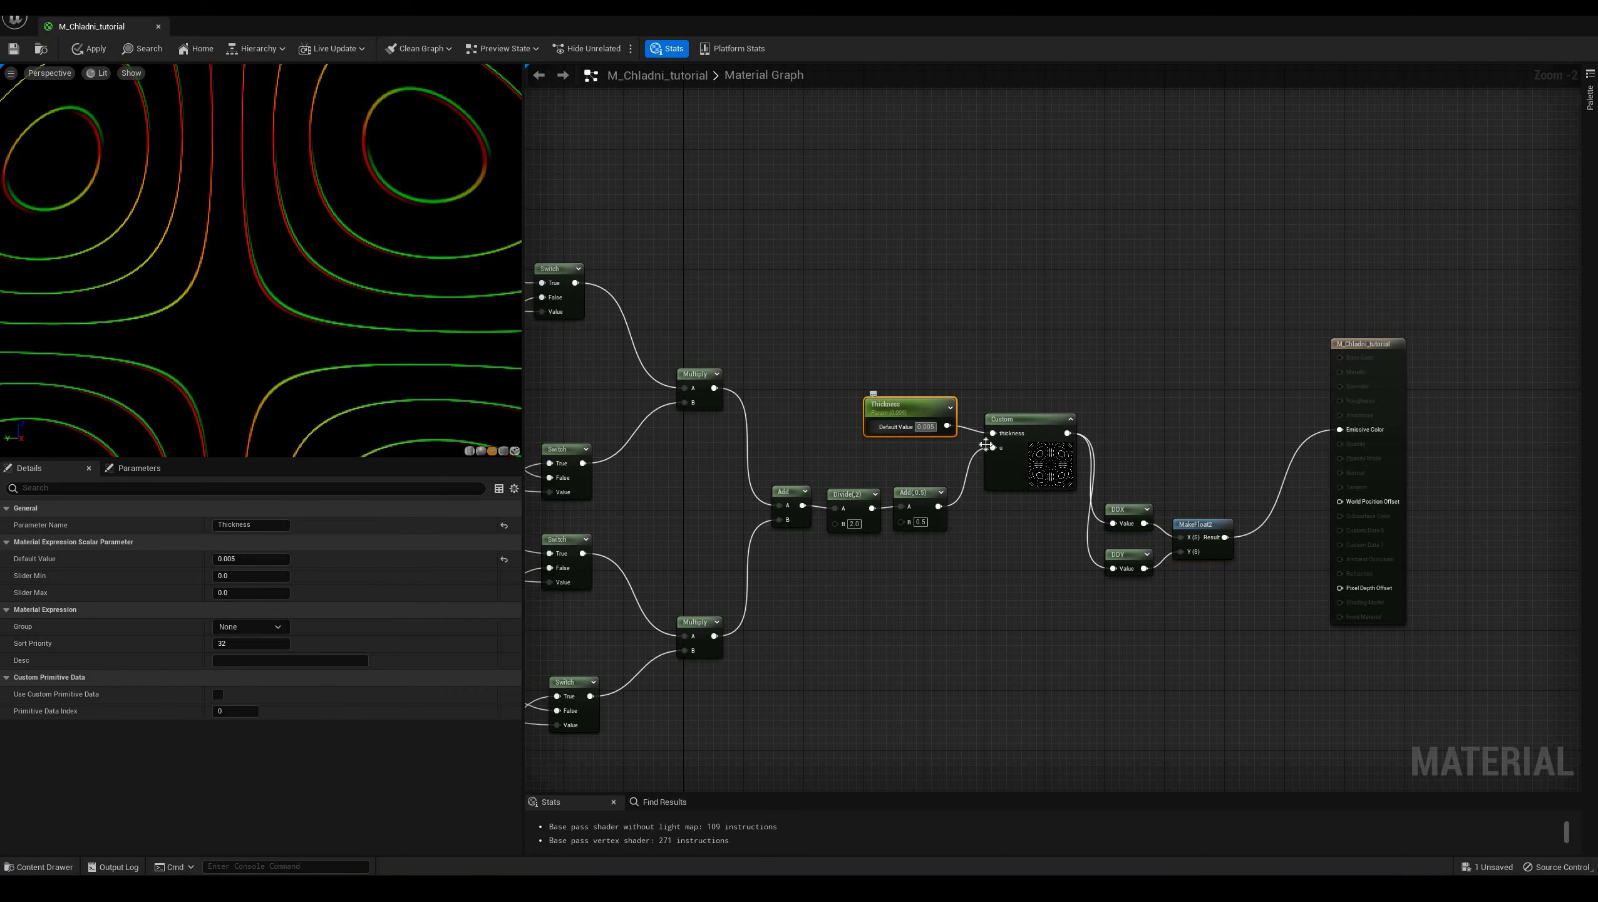
key(Return)
right_drag(334, 291, 334, 360)
drag(334, 291, 265, 300)
right_drag(228, 300, 228, 341)
drag(229, 300, 189, 300)
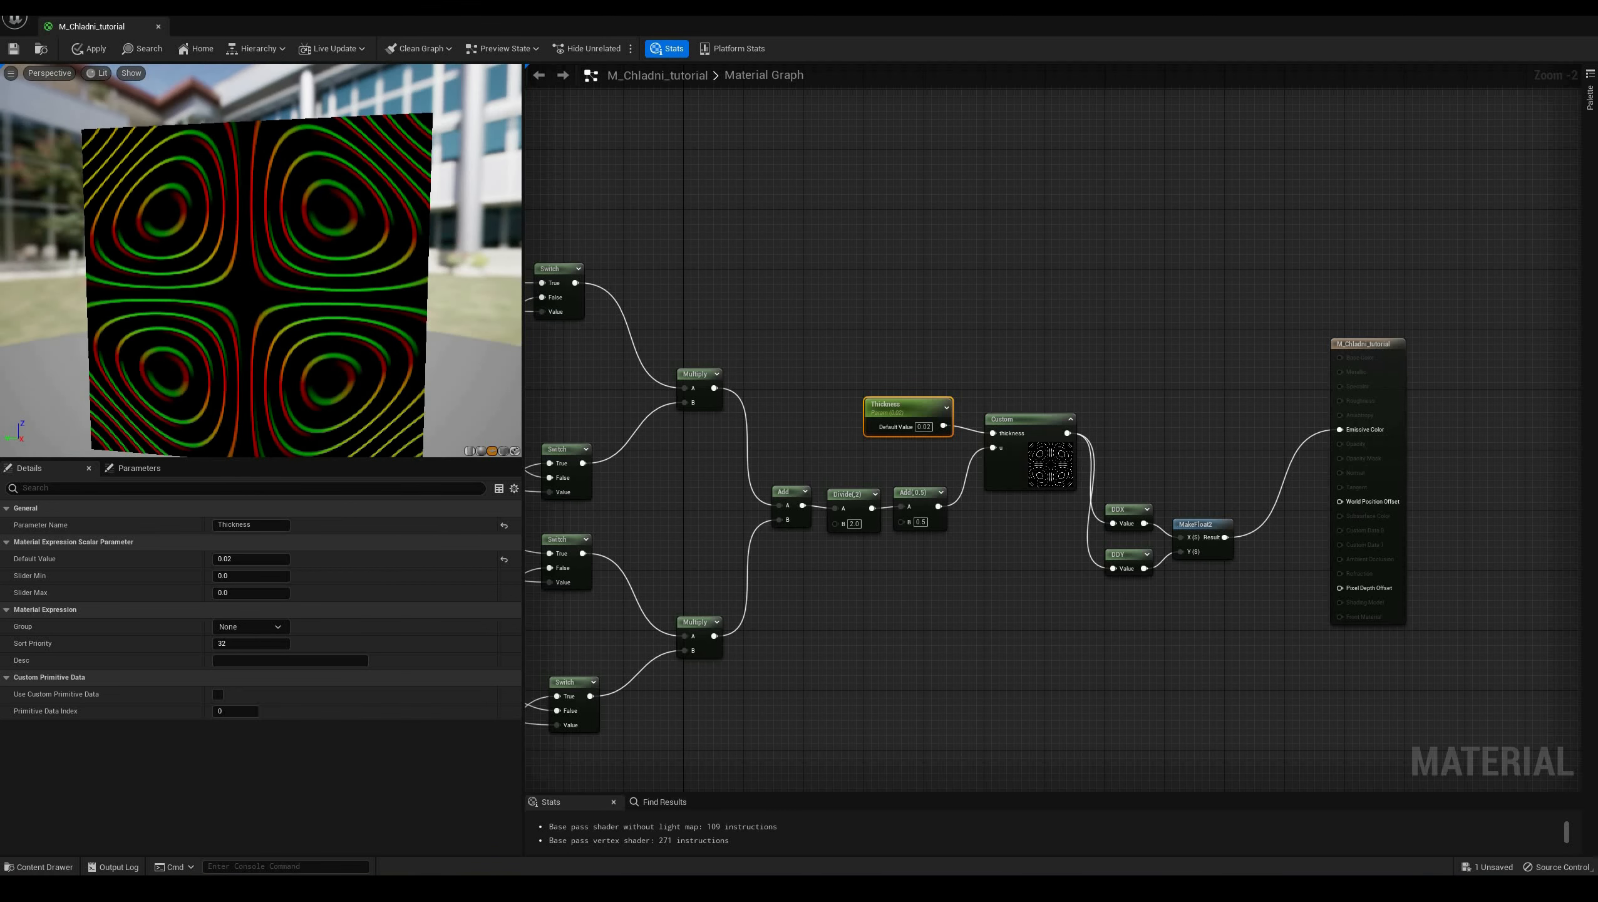
drag(306, 314, 278, 310)
right_drag(307, 314, 307, 341)
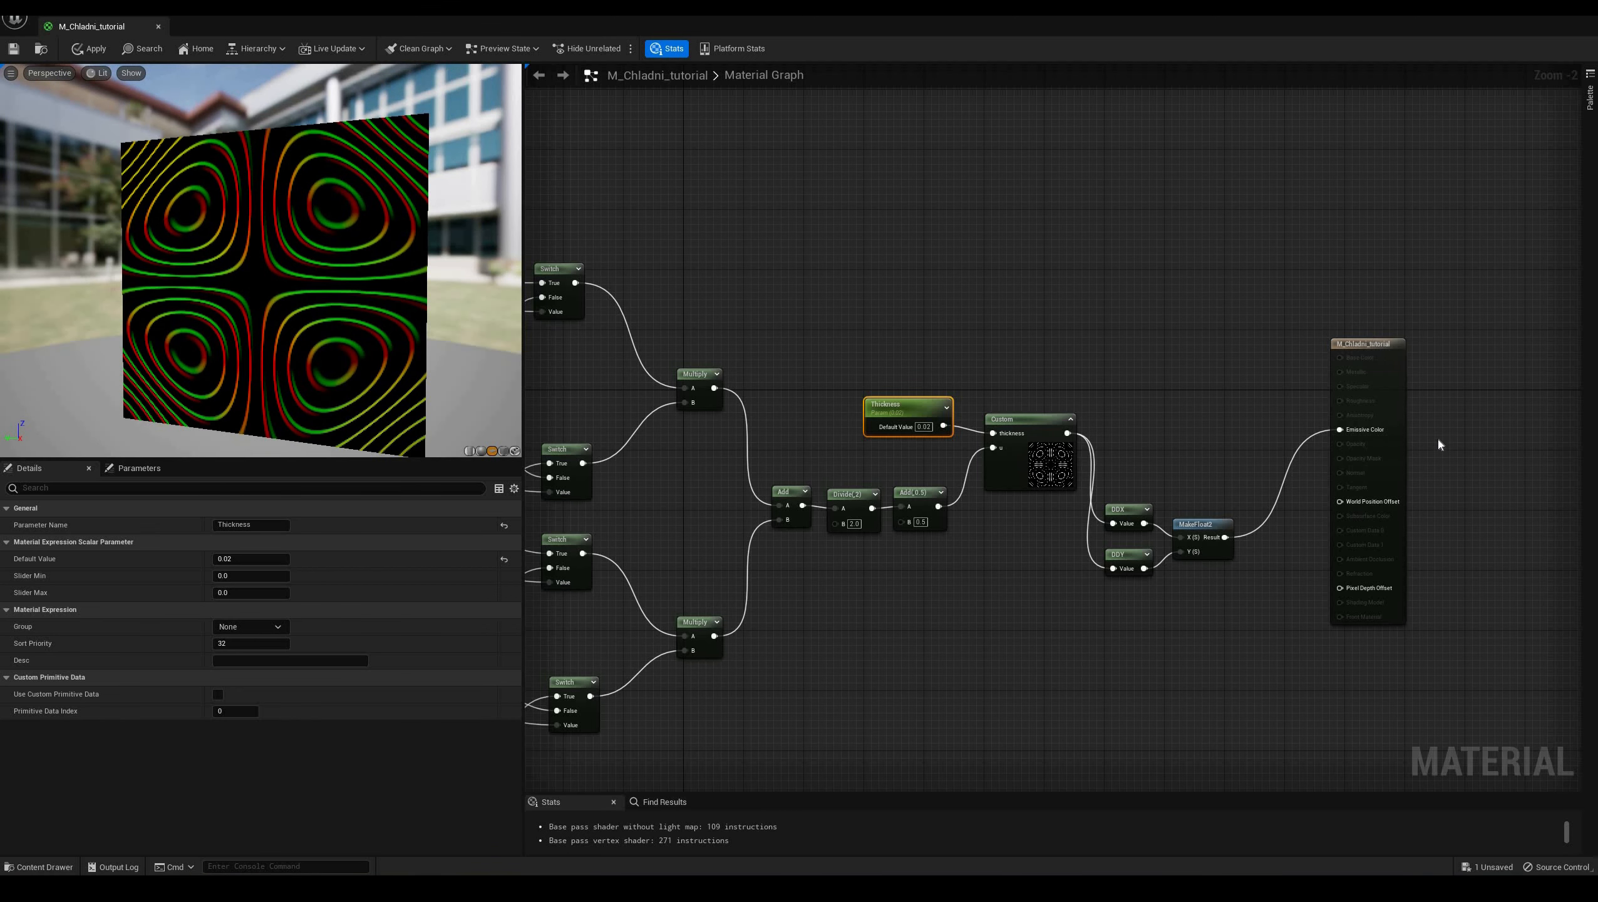
Insert an Abs node between MakeFloat2 and Emissive Color and examine the absolute gradient in the preview
drag(1366, 344, 1435, 449)
right_click(1238, 613)
text(av)
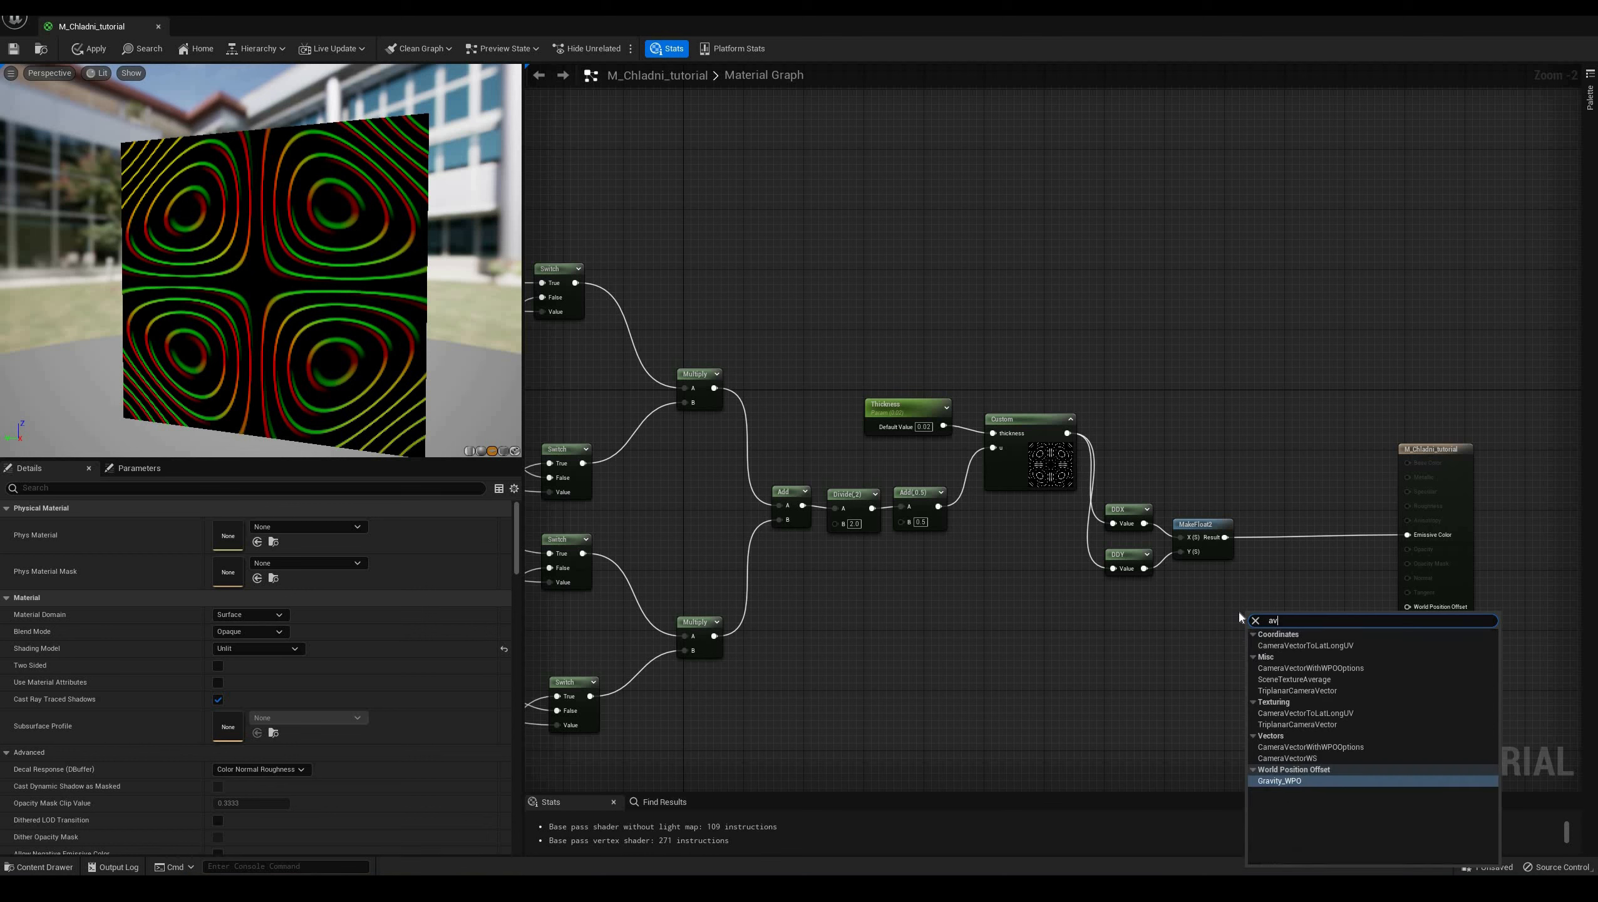
key(BackSpace)
text(bs)
key(Return)
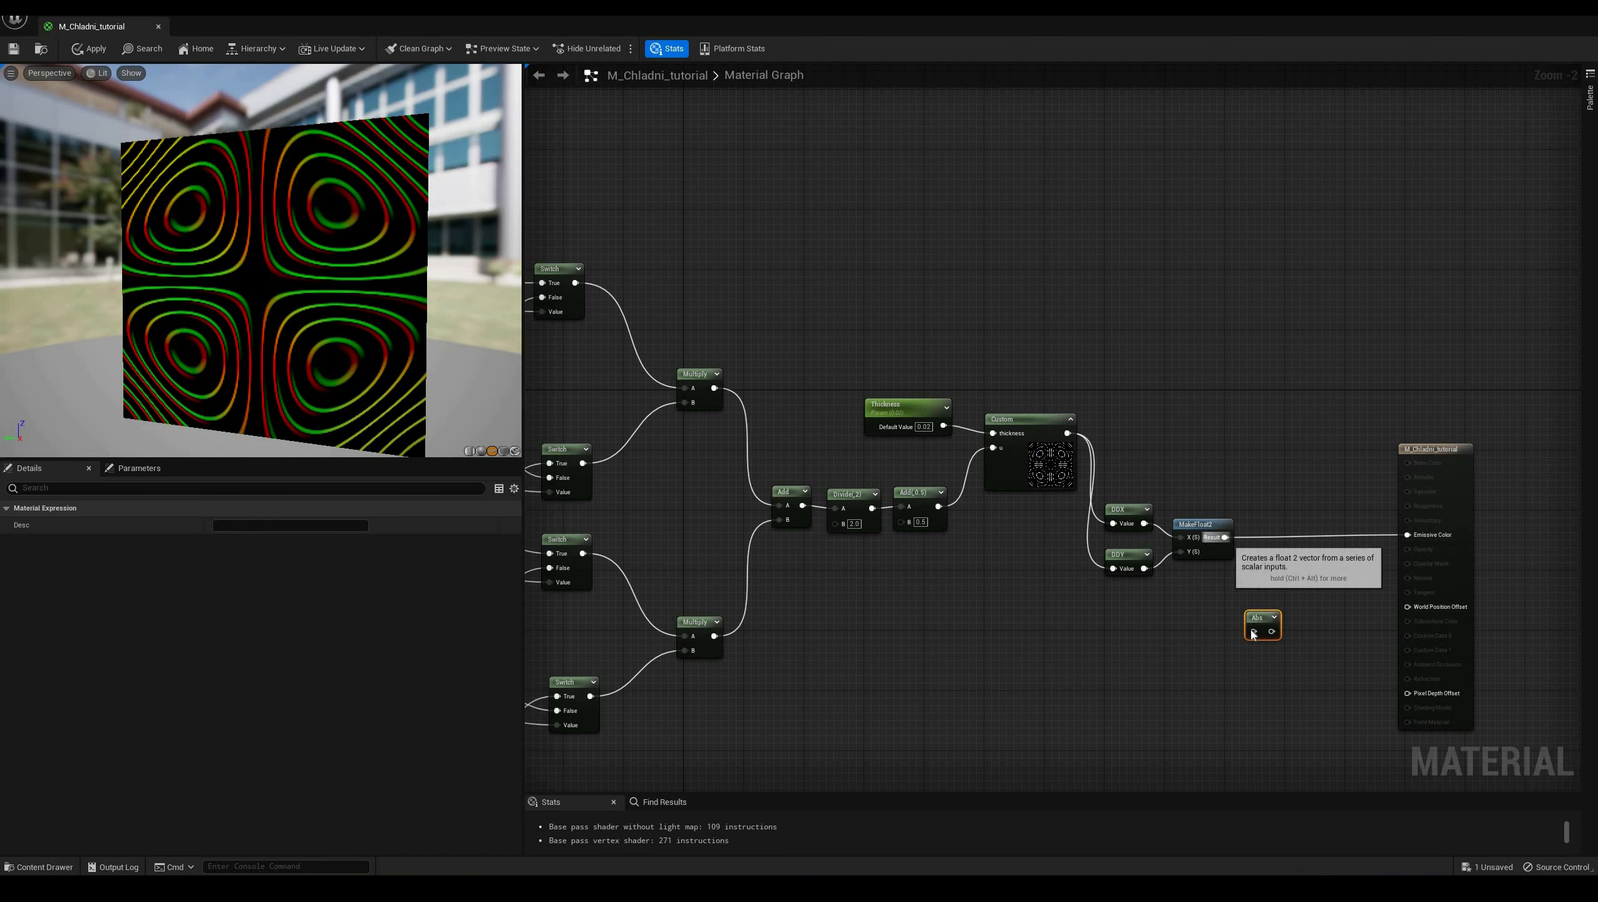
drag(1224, 537, 1407, 535)
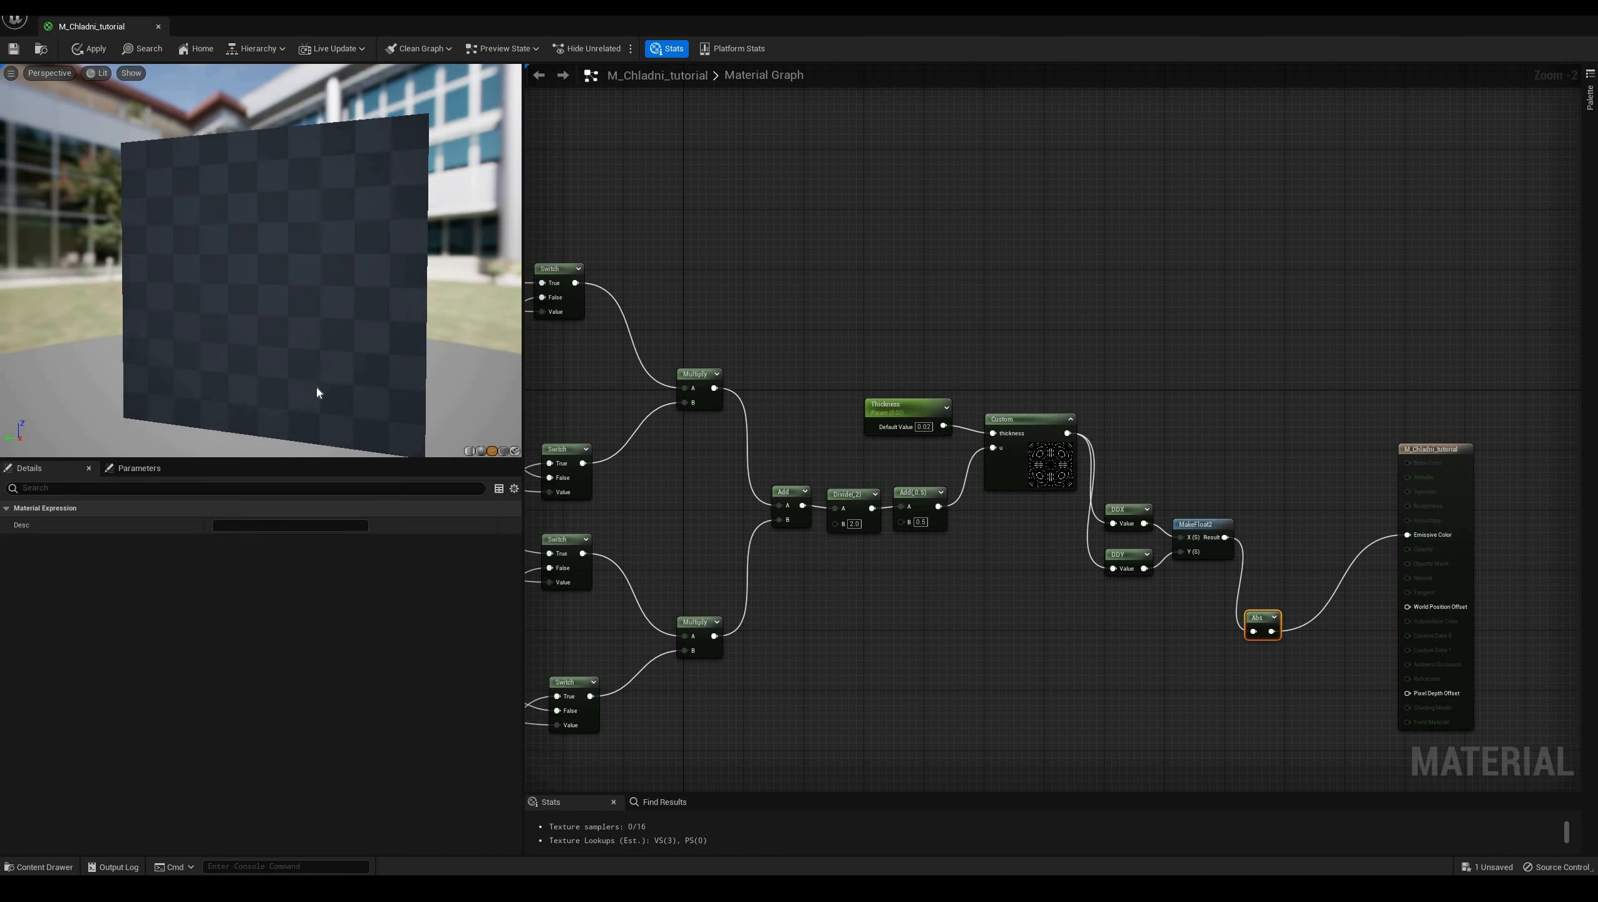
drag(292, 351, 296, 346)
scroll(317, 369, up, 3)
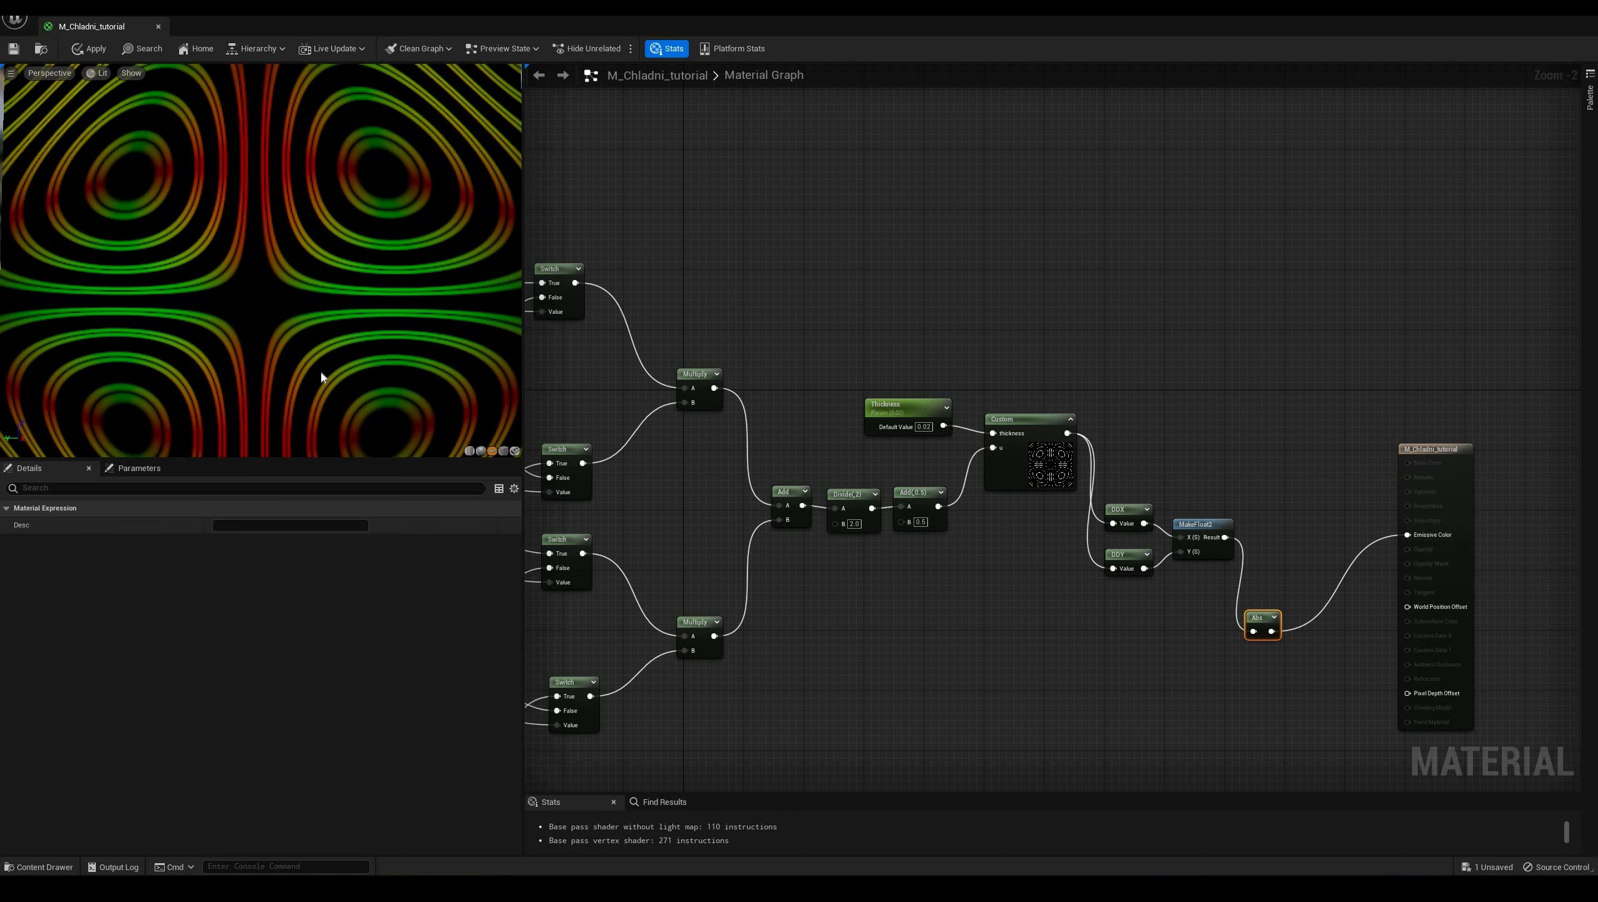
middle_drag(321, 373, 319, 372)
scroll(239, 275, up, 4)
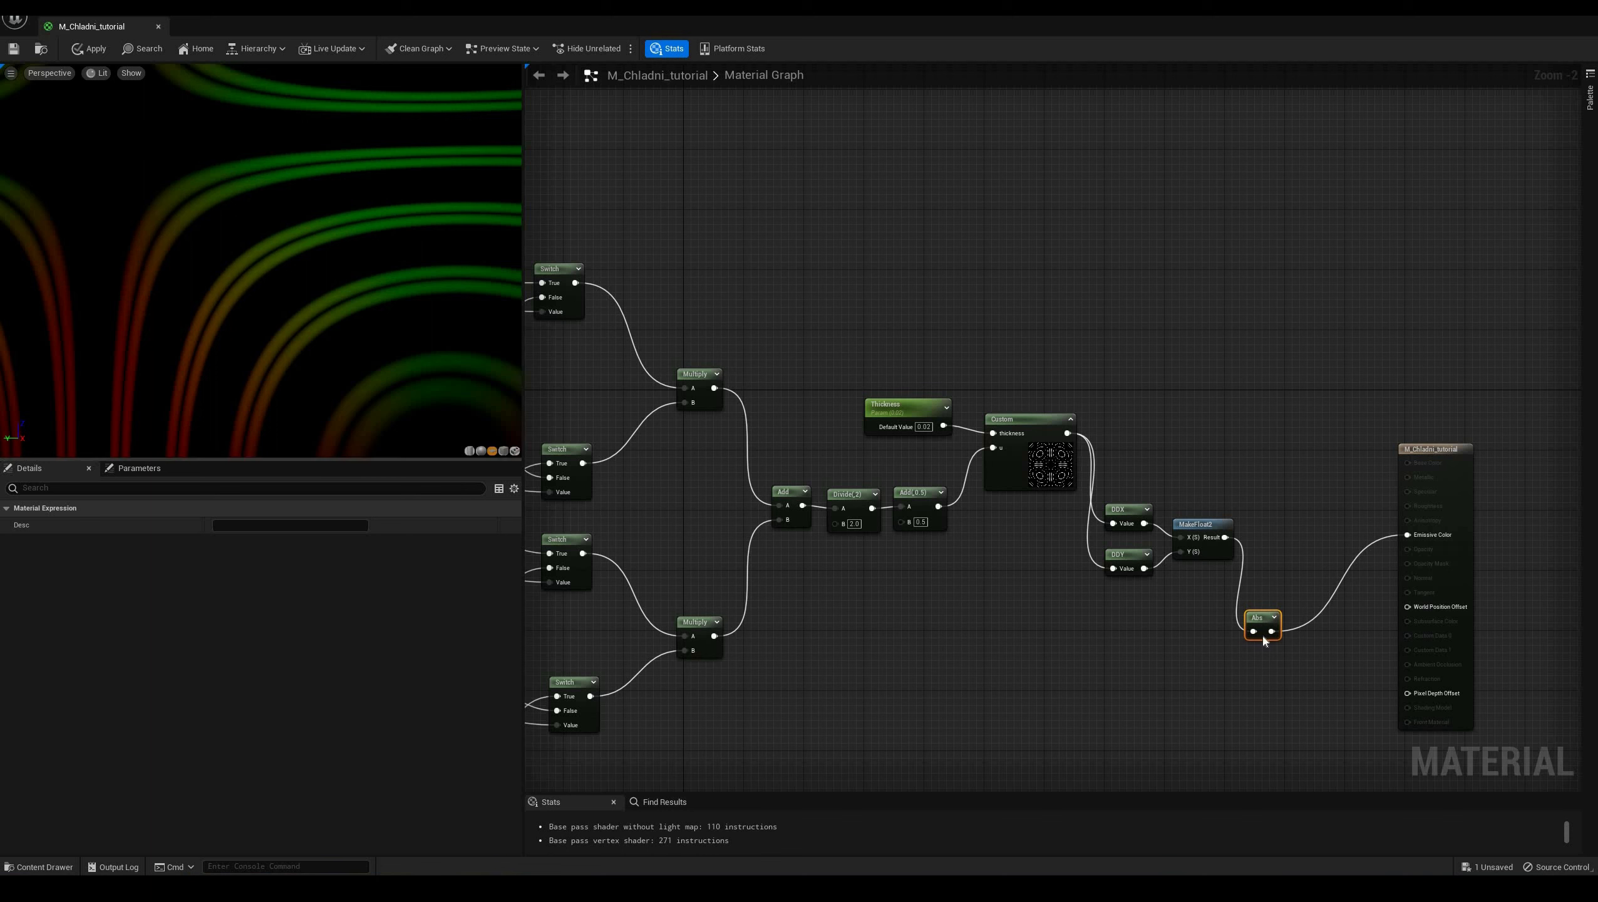
Reconnect the MakeFloat2 result directly to Emissive Color and delete the Abs node
drag(1224, 538, 1407, 535)
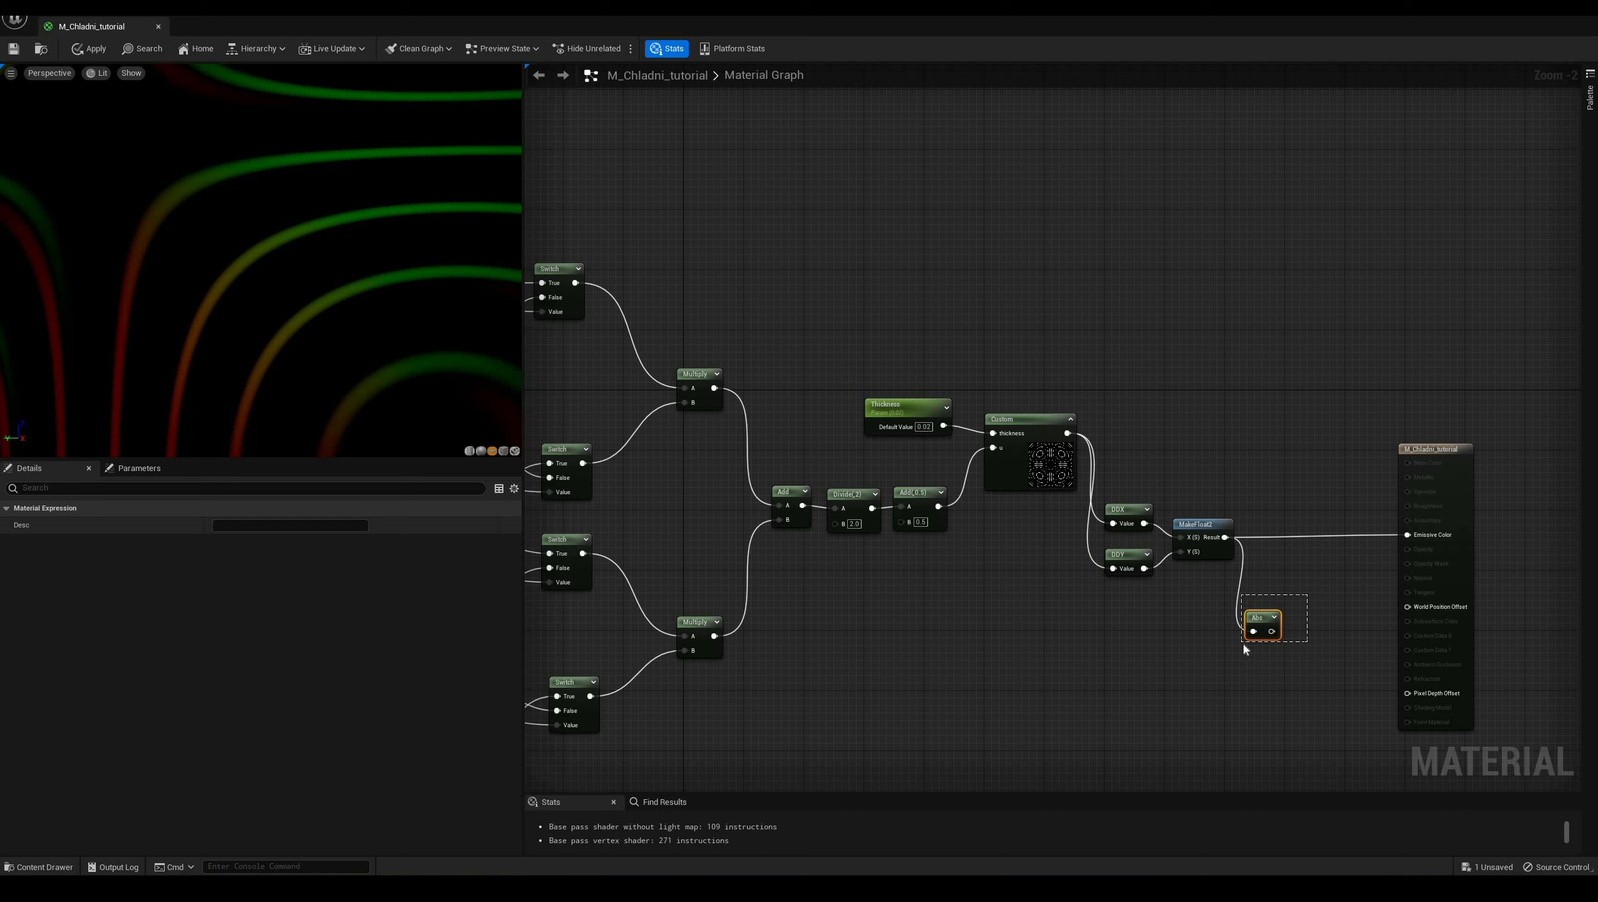
key(Delete)
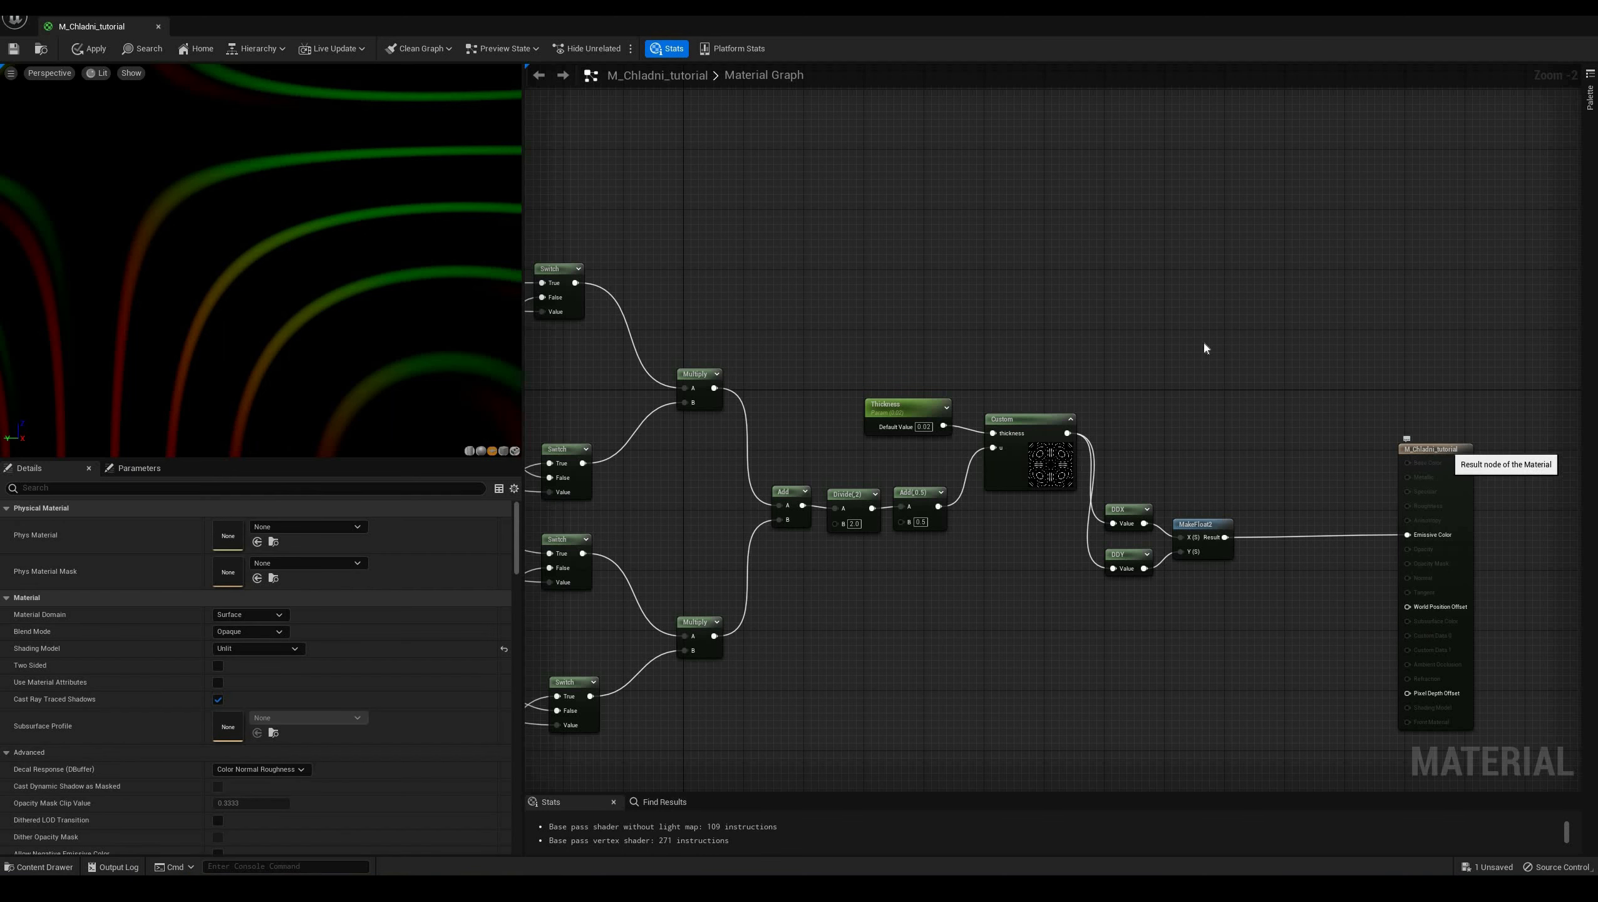
Enable Allow Negative Emissive Color on the material result node and move the node closer to MakeFloat2
click(1433, 449)
click(207, 487)
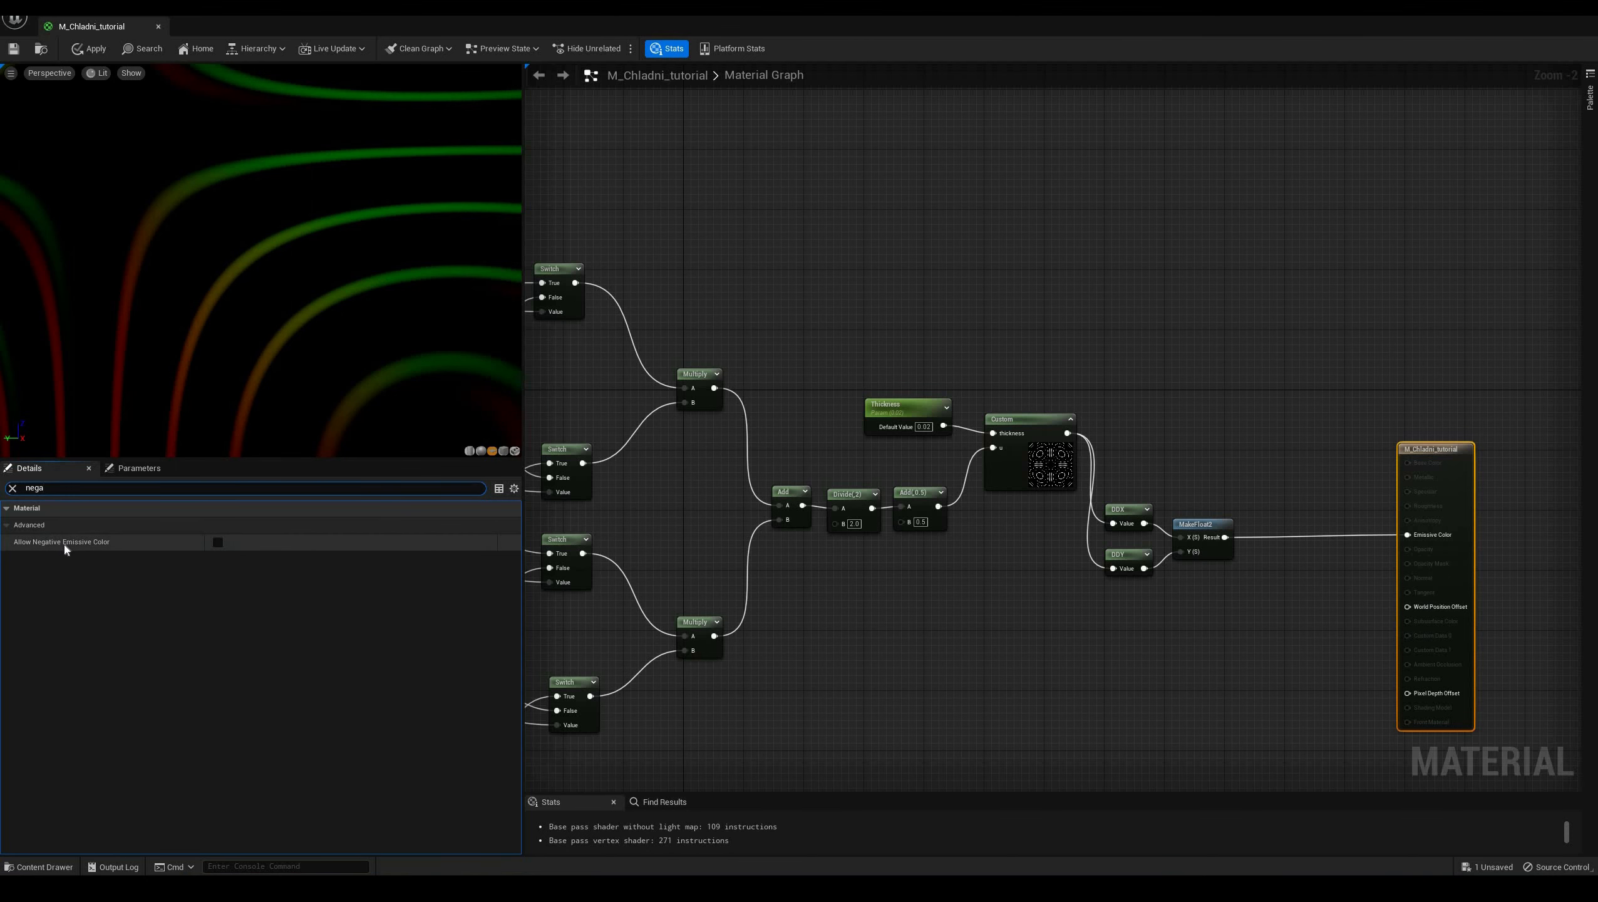
click(218, 542)
click(12, 487)
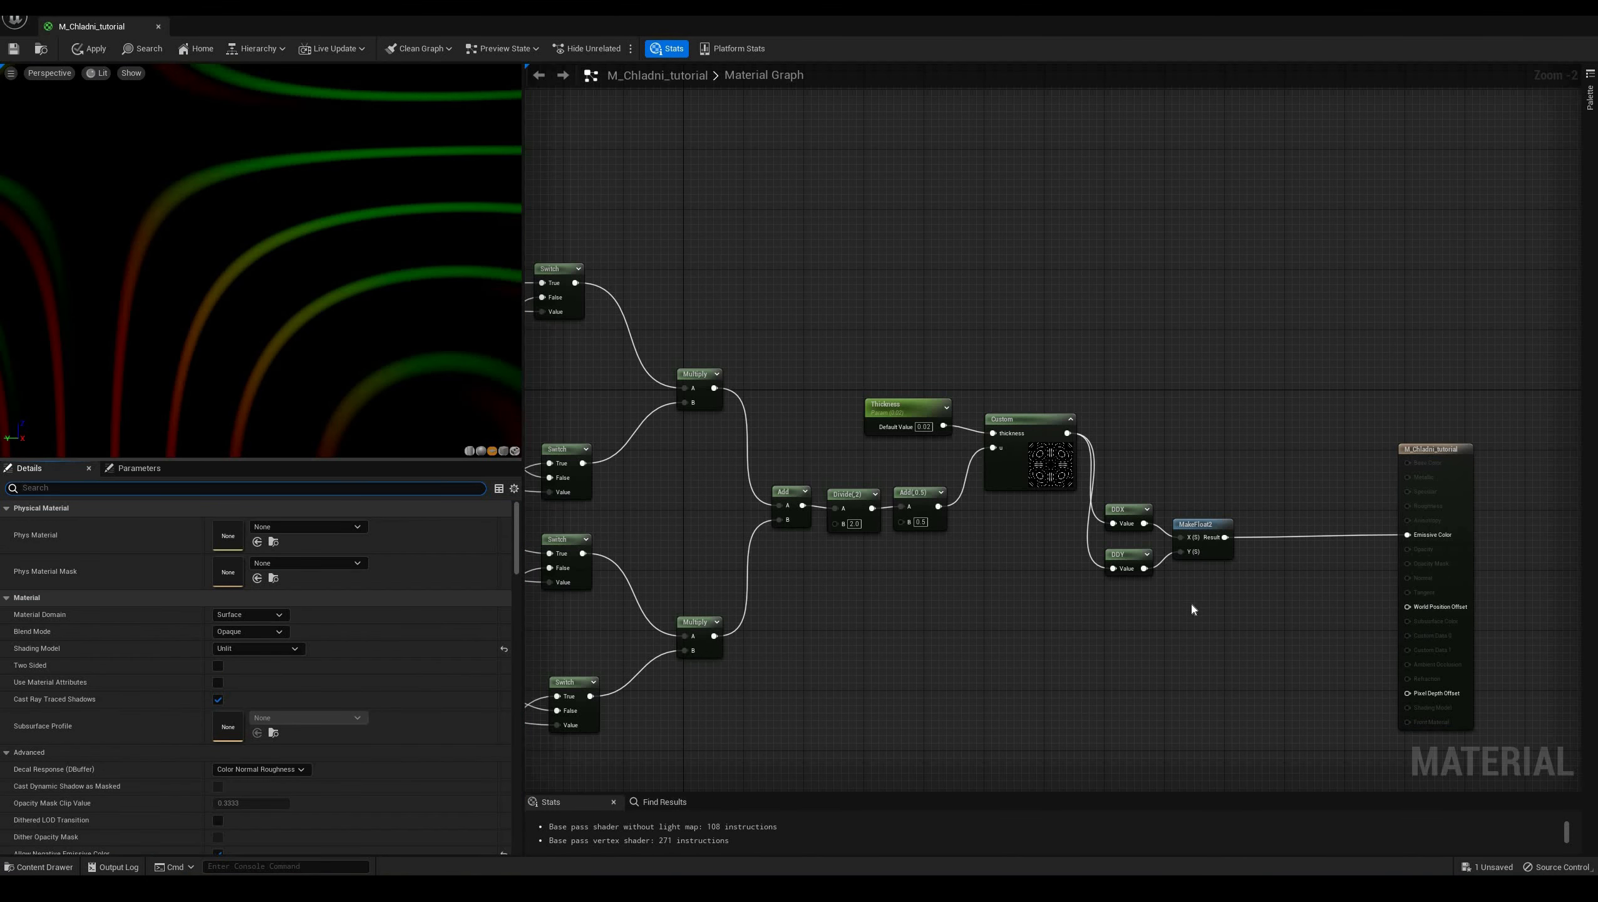
drag(1316, 440, 1302, 447)
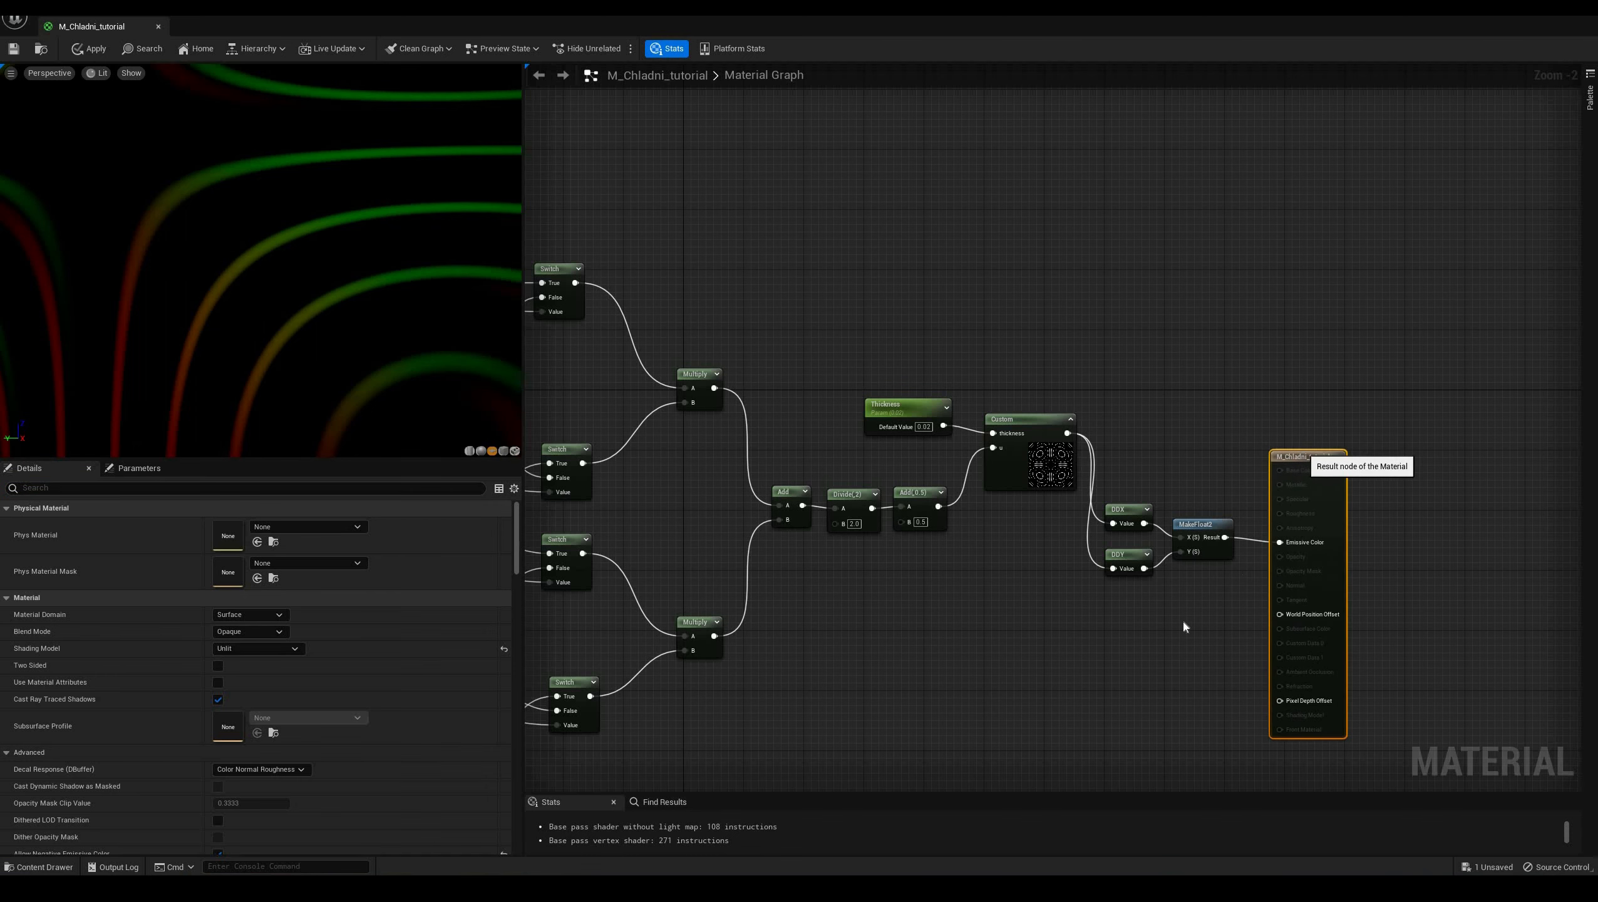
Set the Thickness parameter's default value to 0.05
right_drag(261, 272, 261, 334)
middle_drag(261, 271, 368, 351)
right_drag(656, 343, 939, 344)
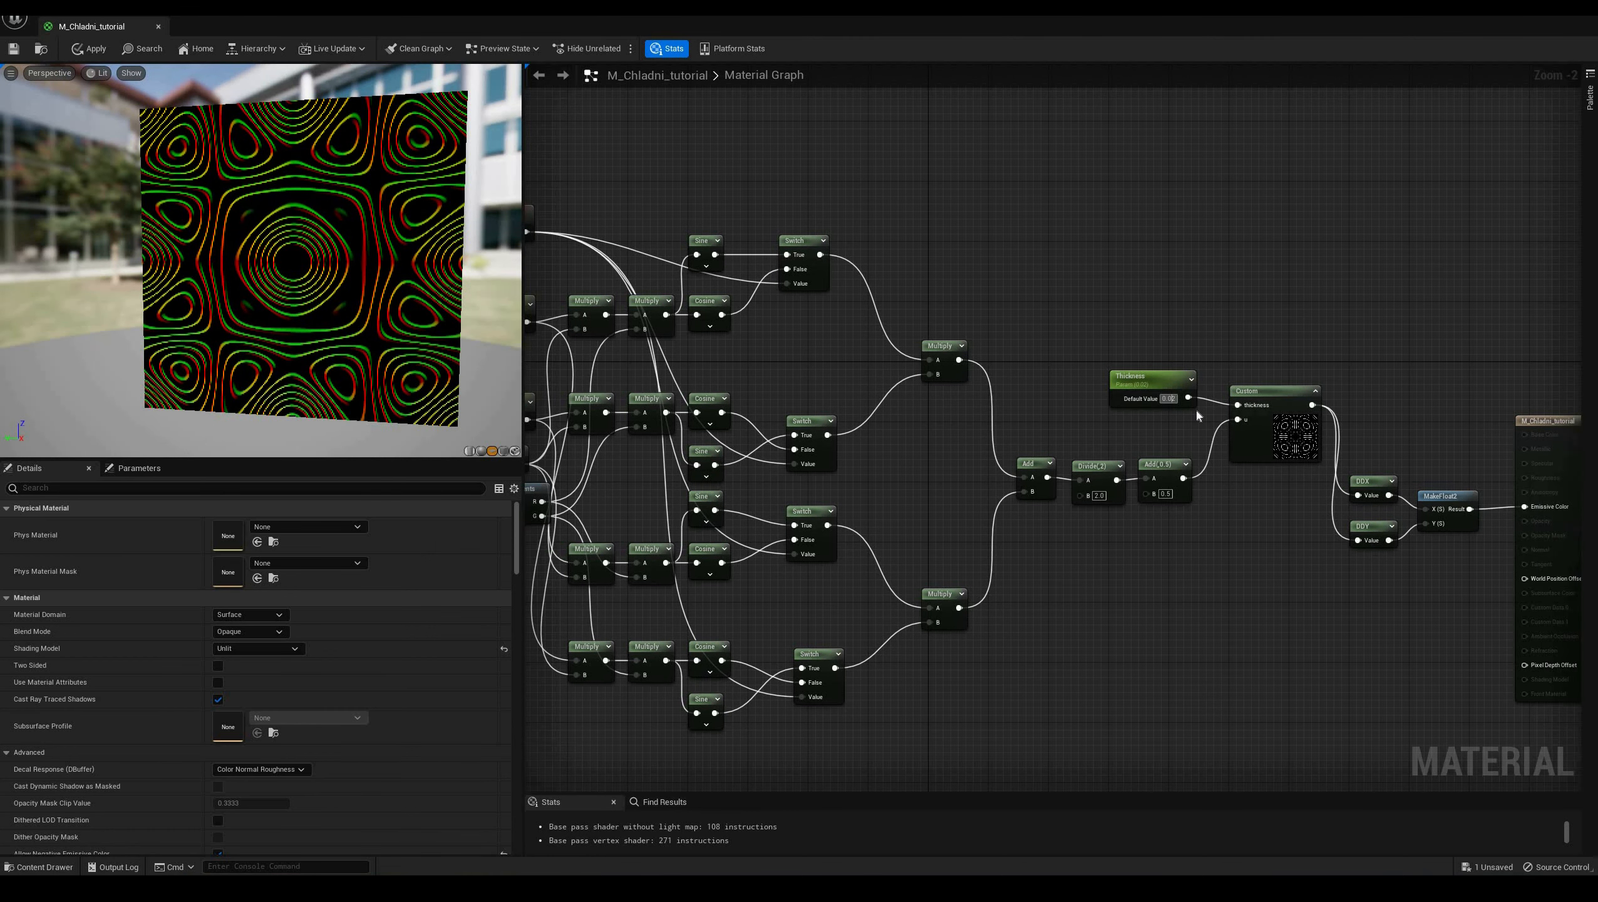
text(5)
key(Return)
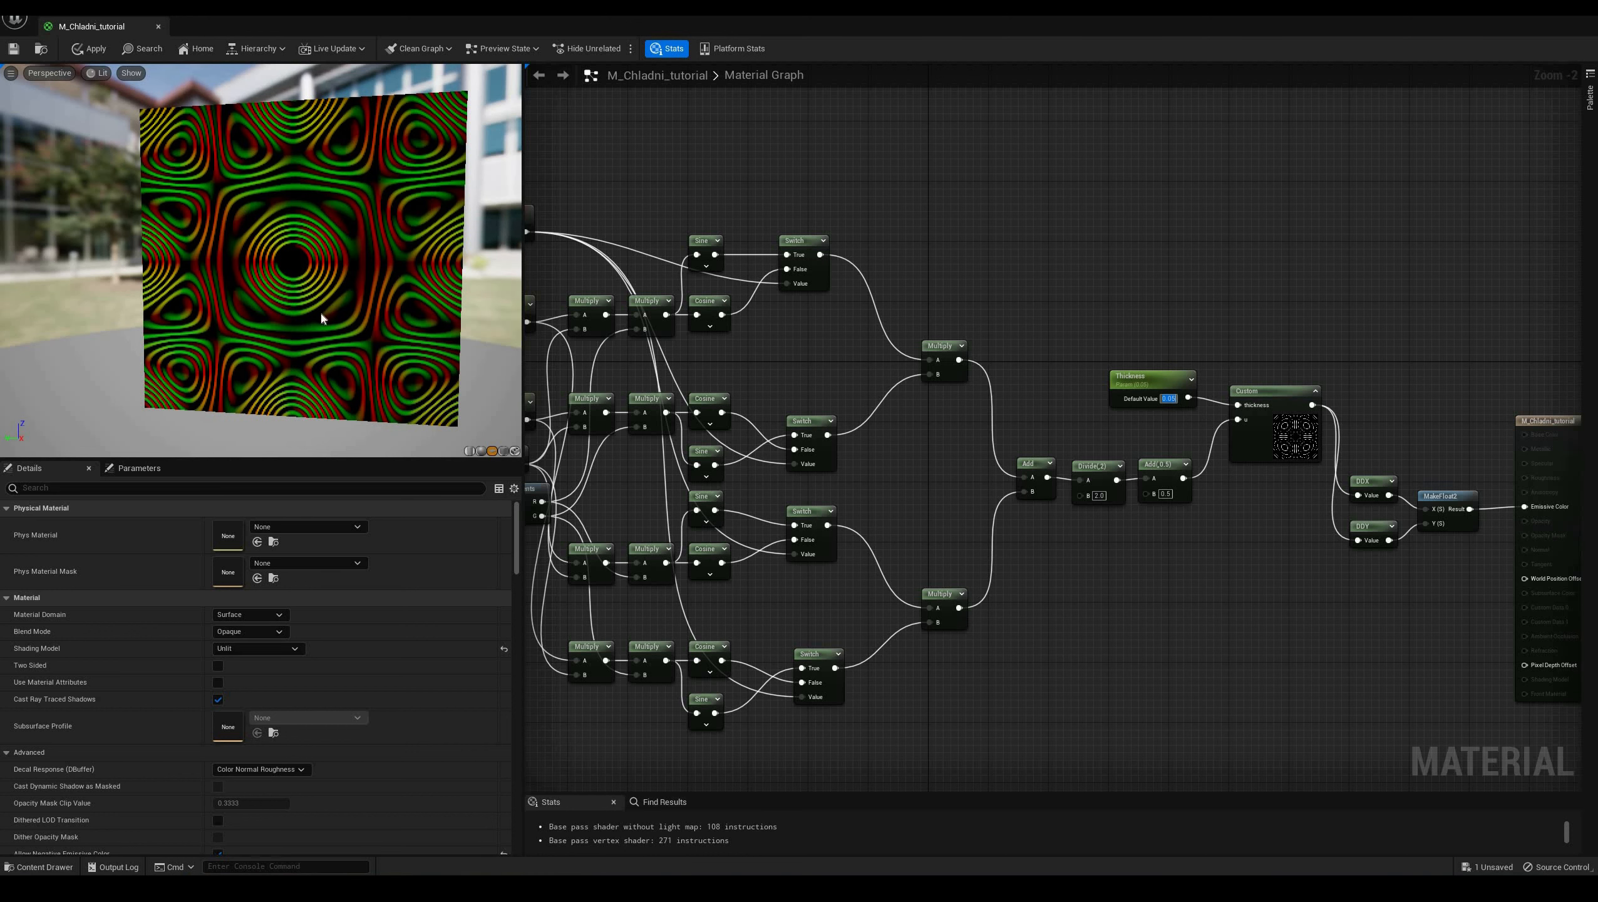
Create a material instance of M_Chladni_tutorial under its default name, inspect its parameters and close it
click(38, 866)
right_click(338, 530)
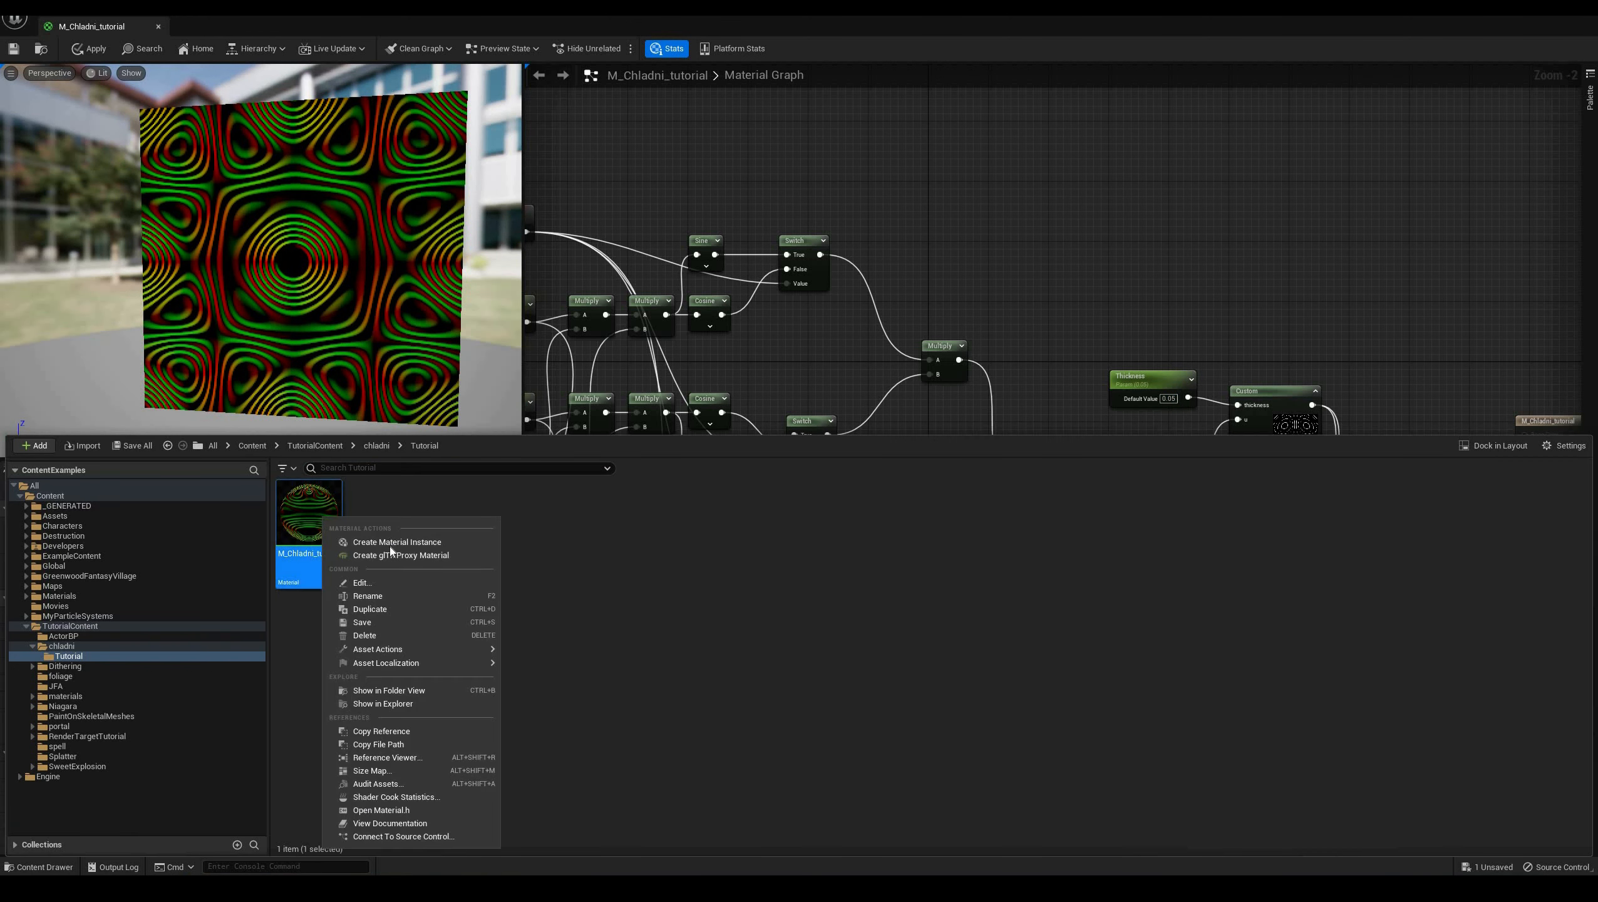
click(389, 537)
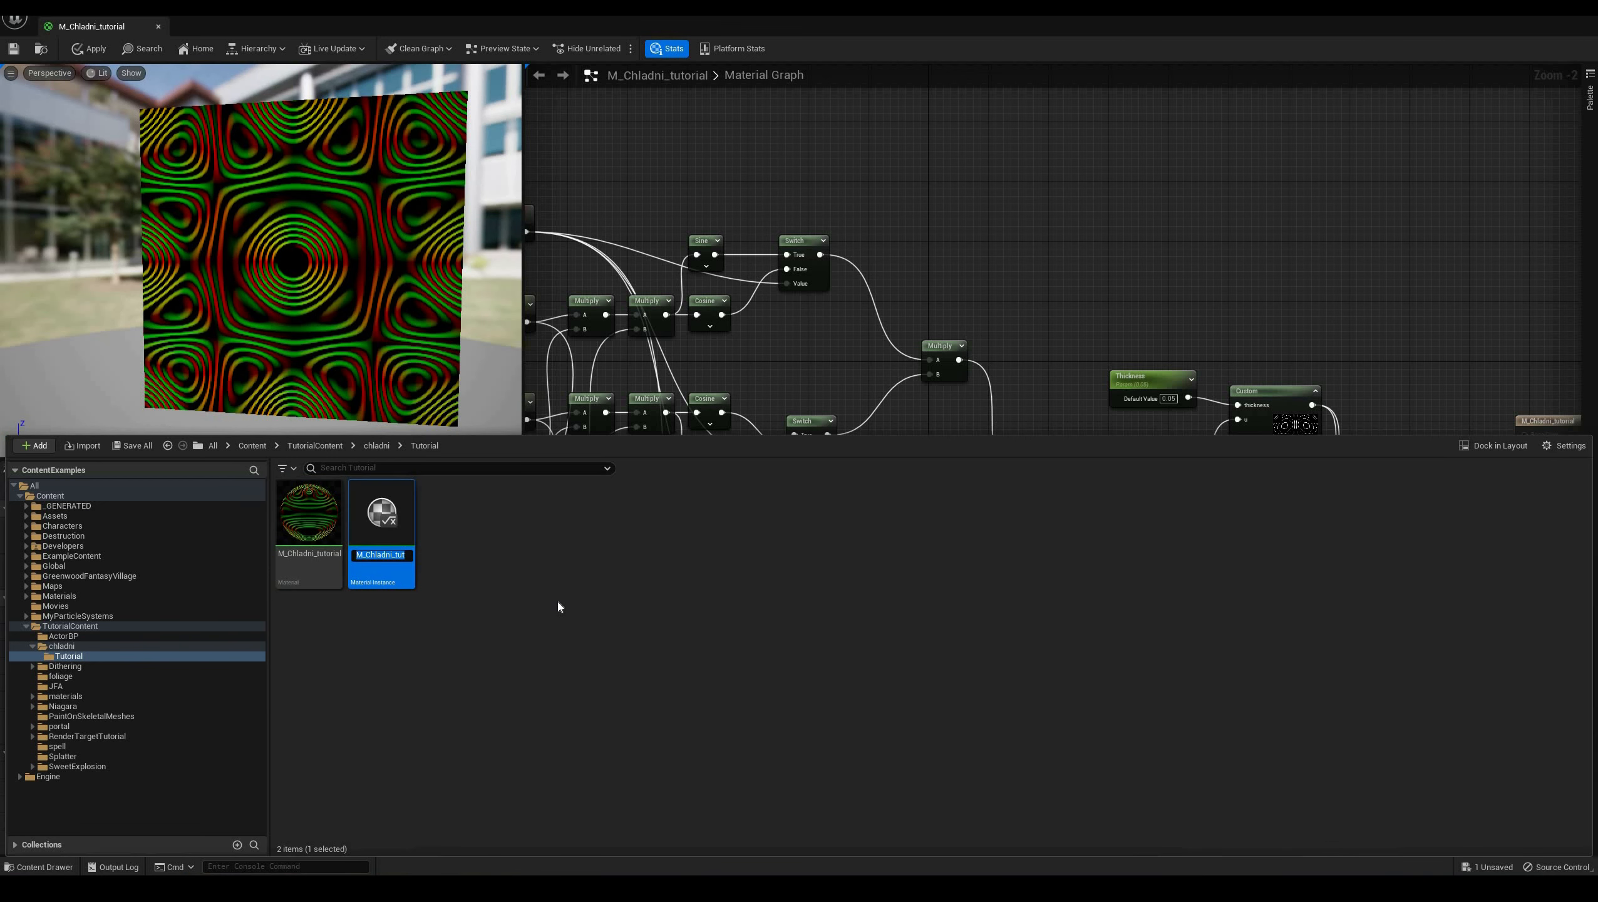
key(Return)
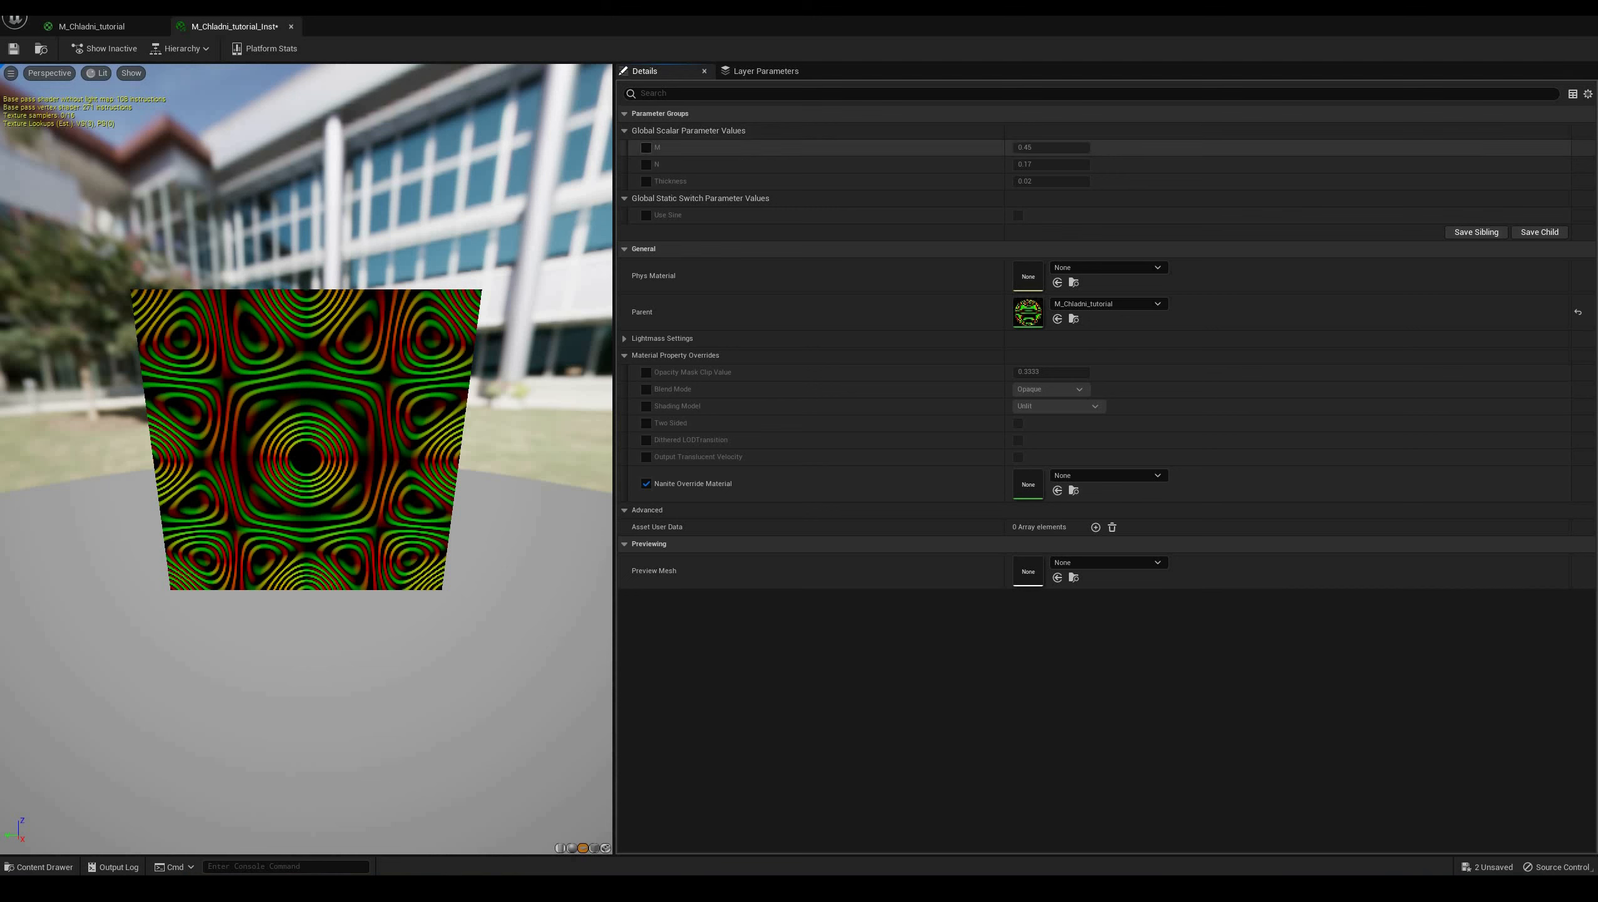
click(291, 26)
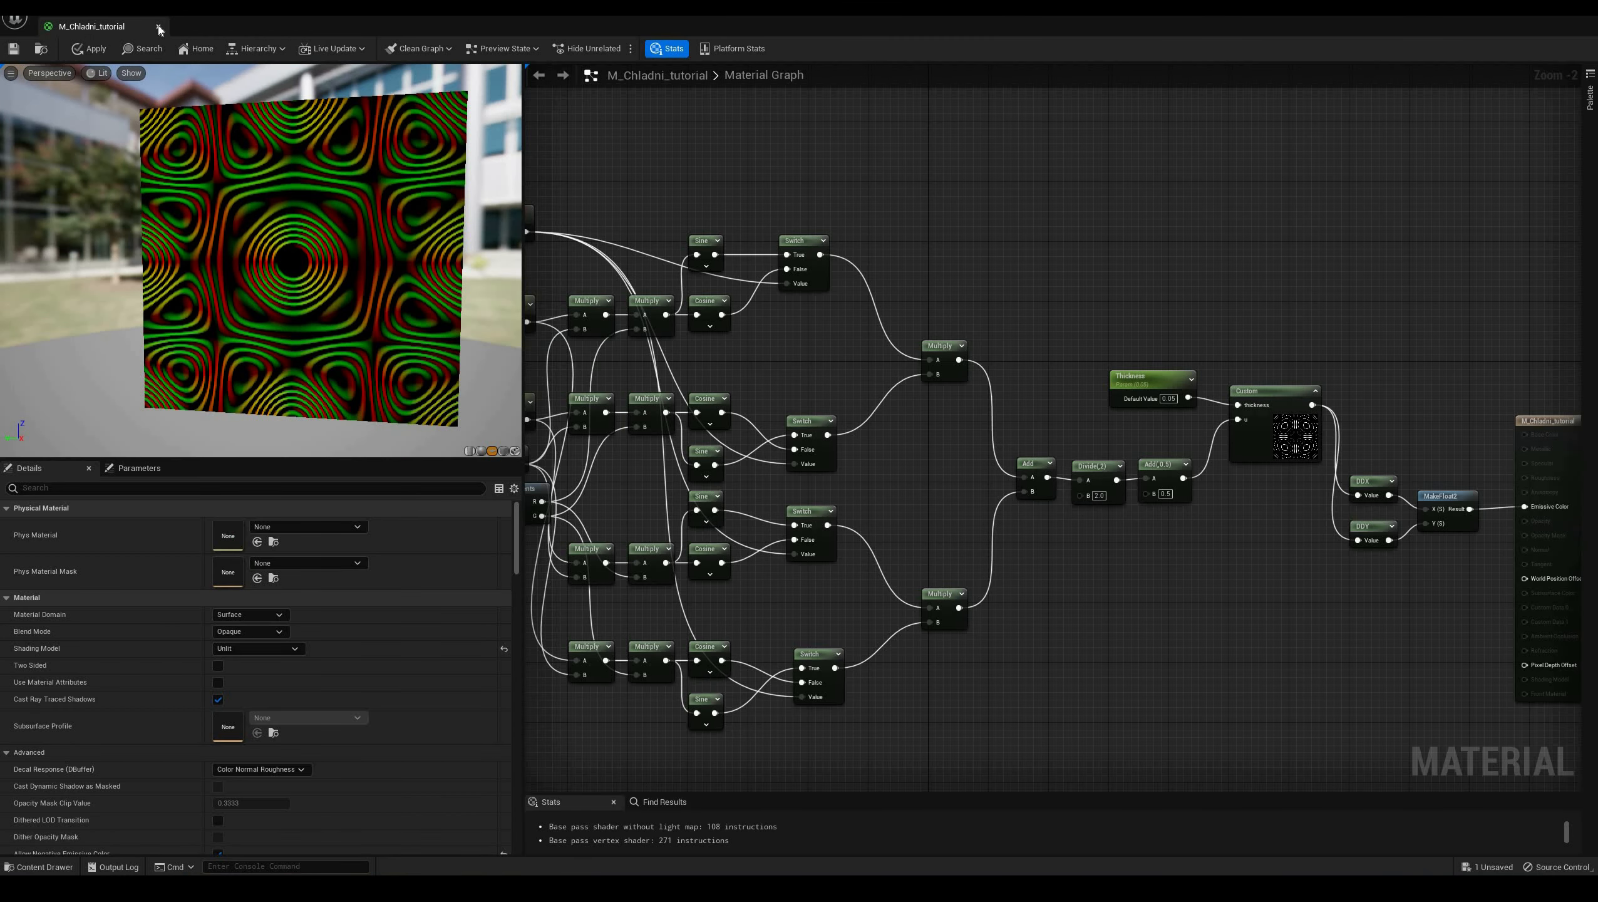
Apply the pending changes to the M_Chladni_tutorial material, keeping its editor open
click(158, 27)
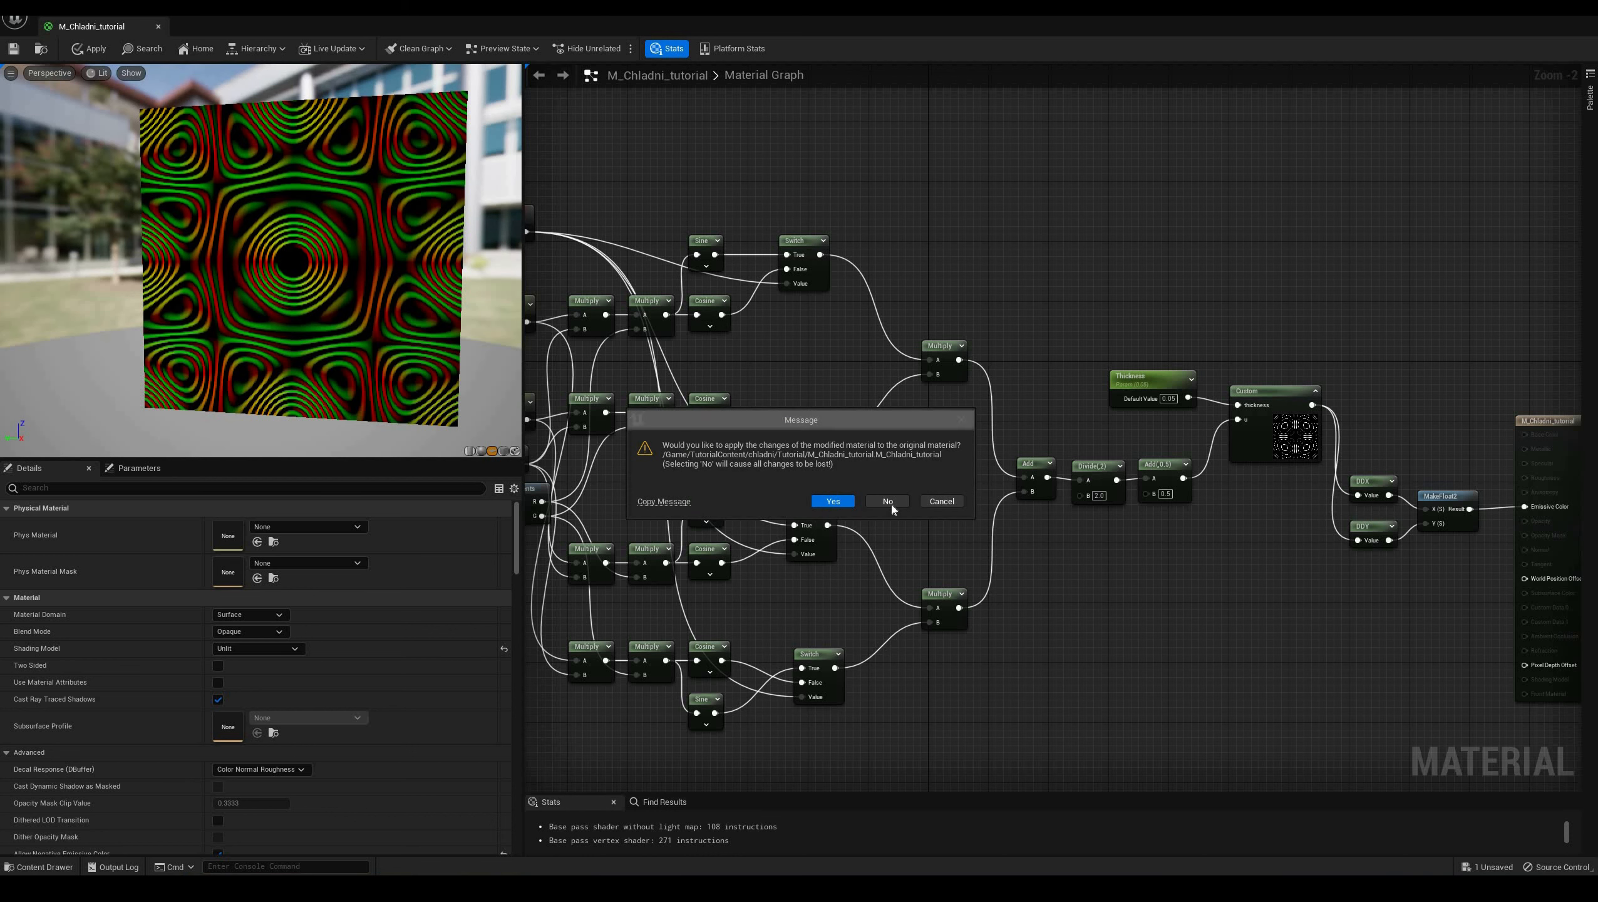
click(942, 501)
click(95, 50)
Create a Render Target named RT_Chladni in the Tutorial folder
click(39, 867)
right_click(447, 530)
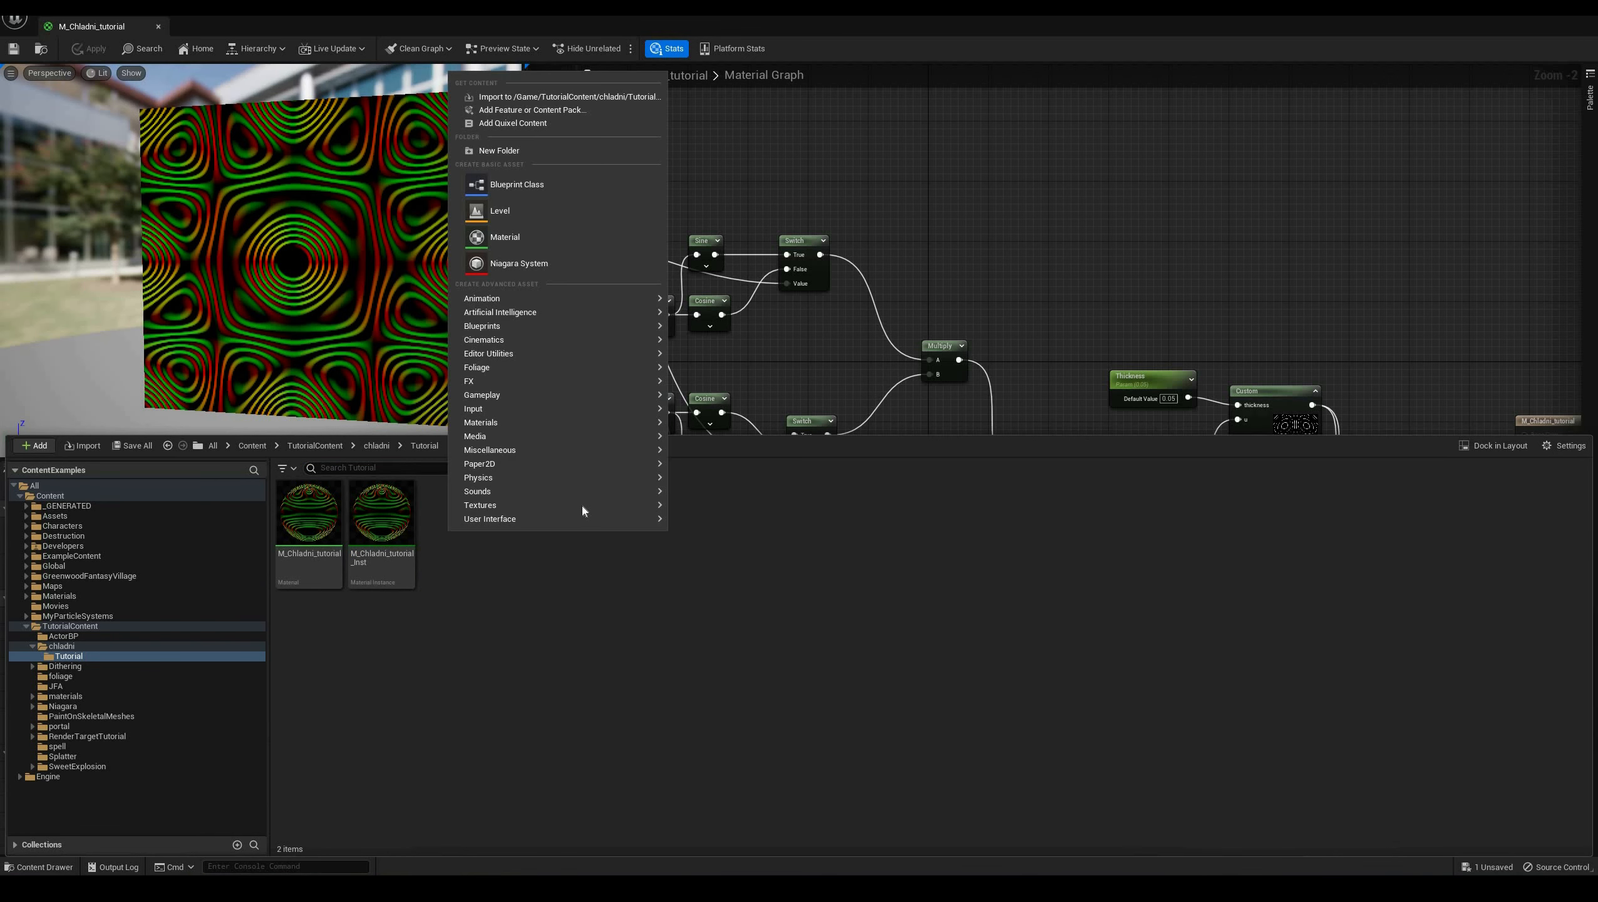
mouse_move(582, 506)
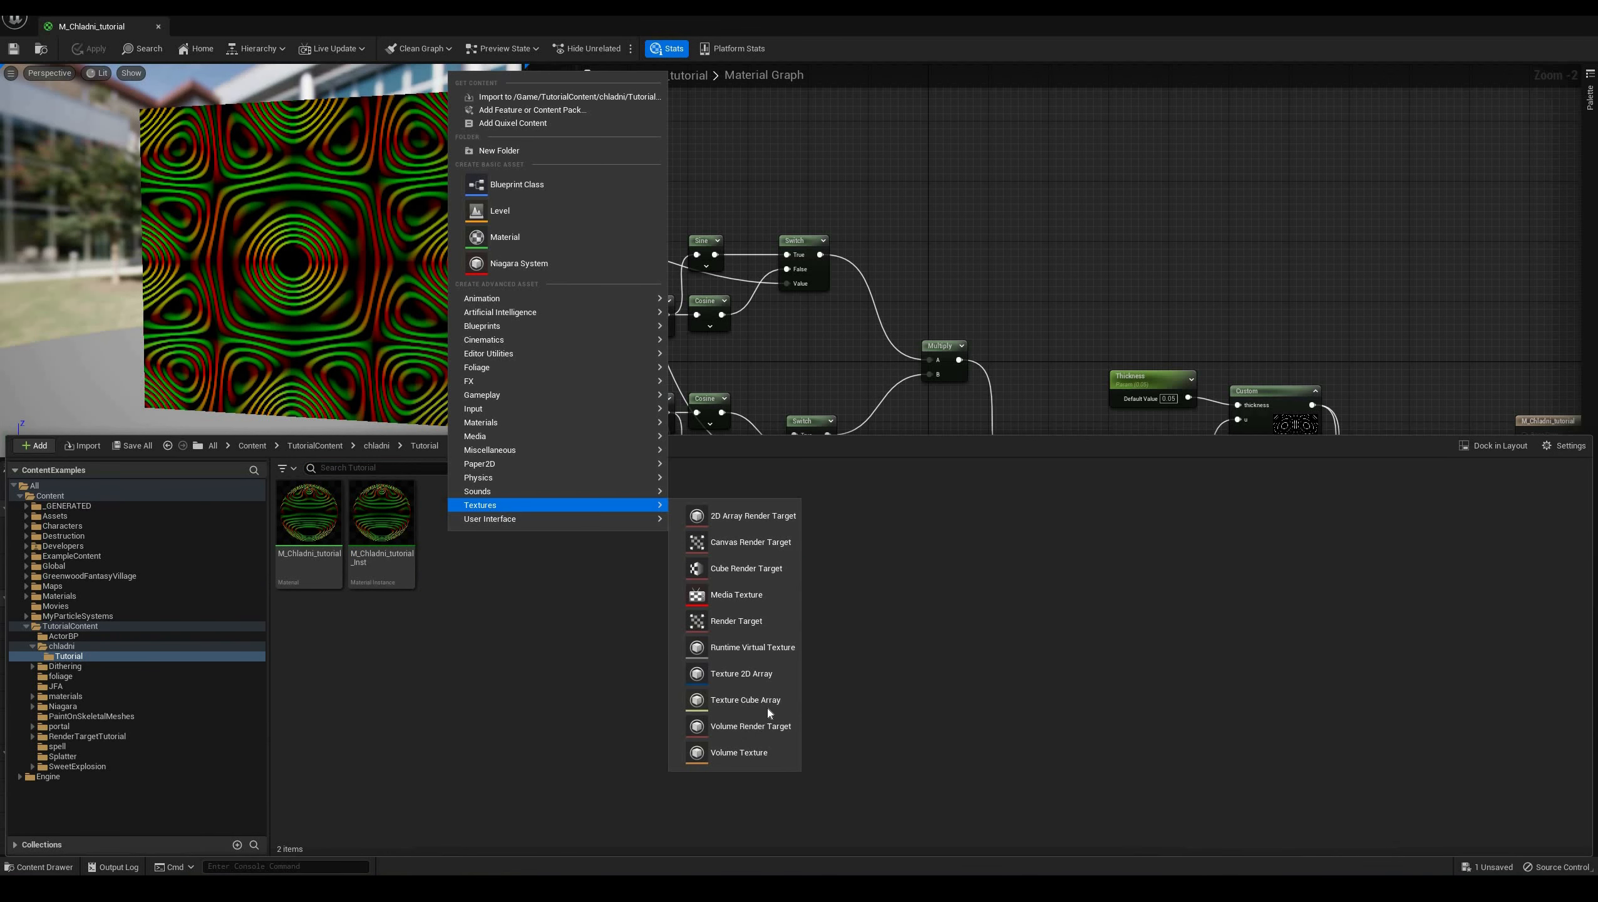
click(741, 620)
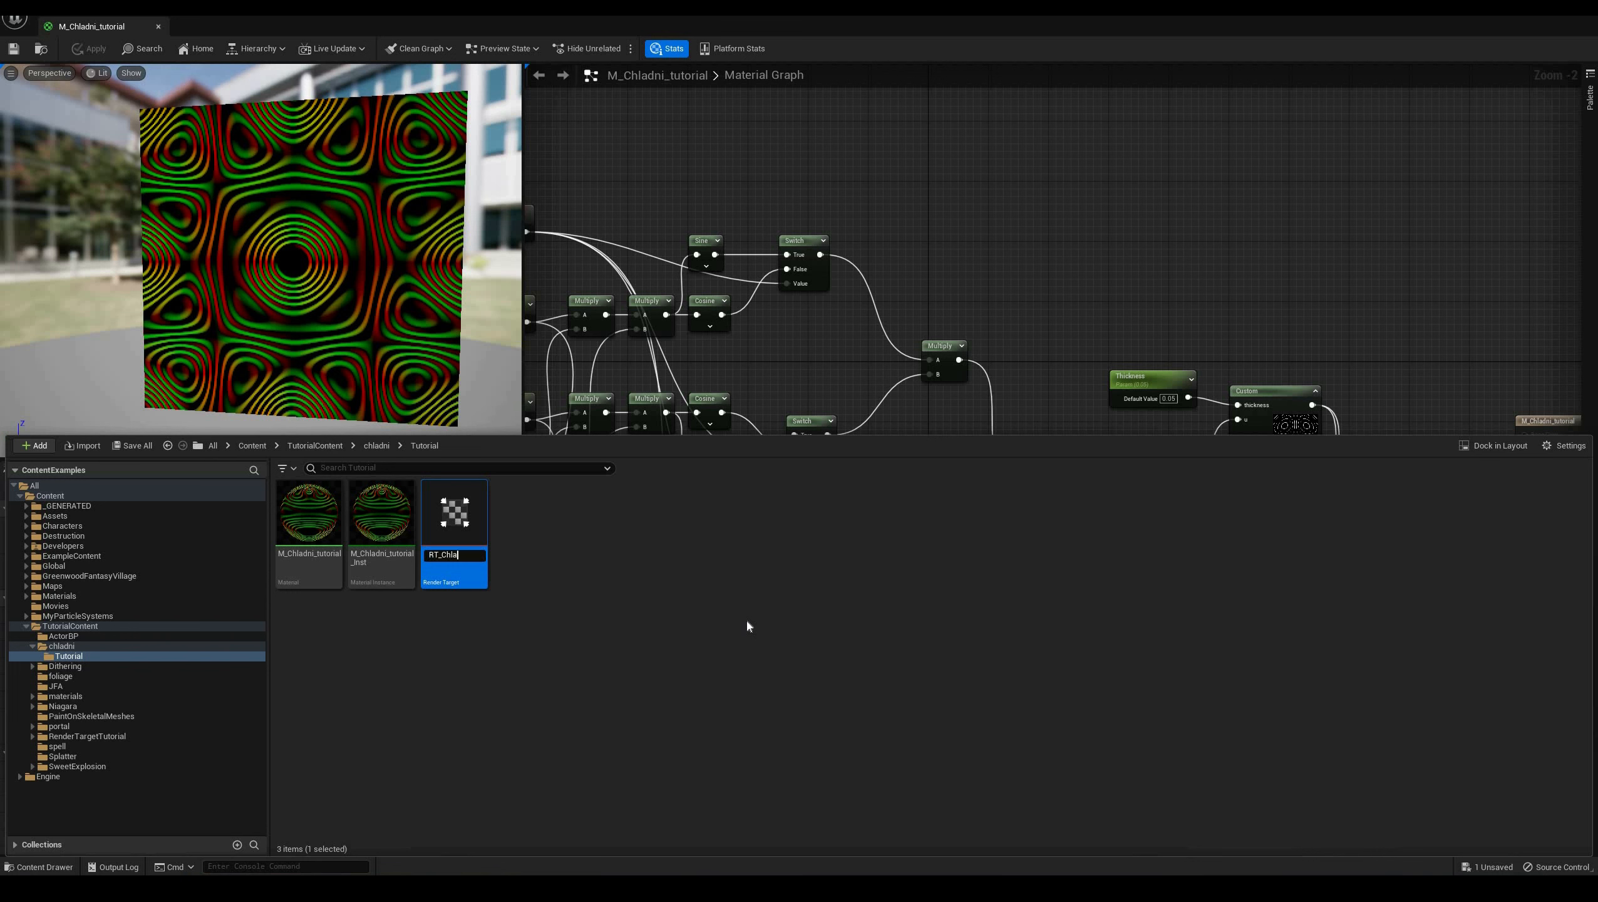
text(RT_Chladni)
key(Return)
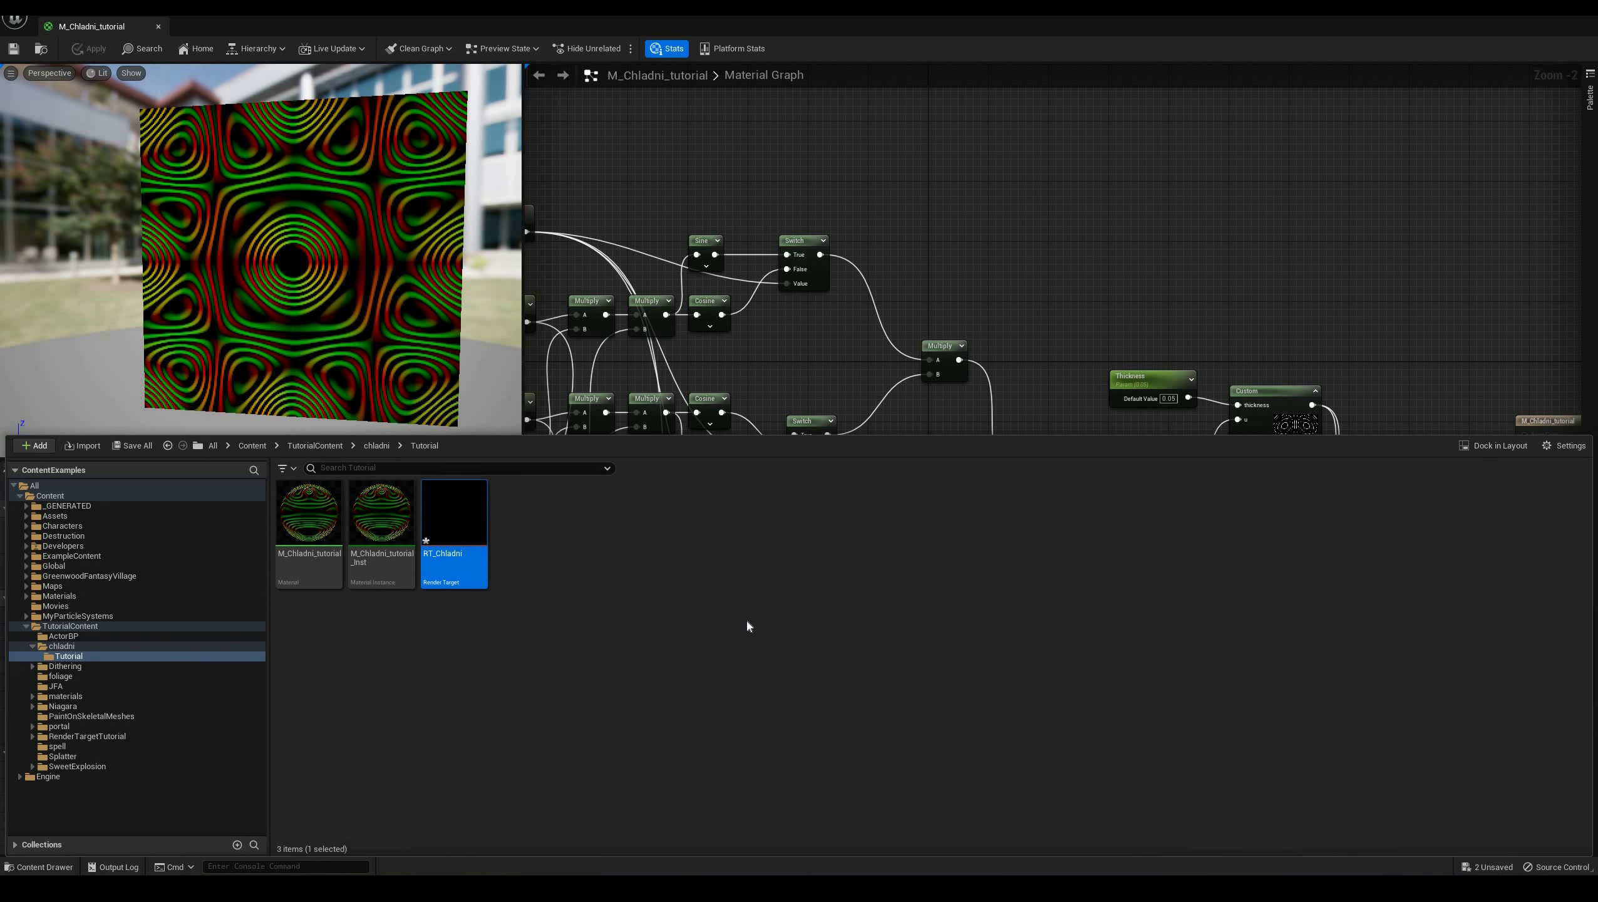
Set the RT_Chladni render target's Size X and Size Y to 1024, then save and close it
double_click(459, 535)
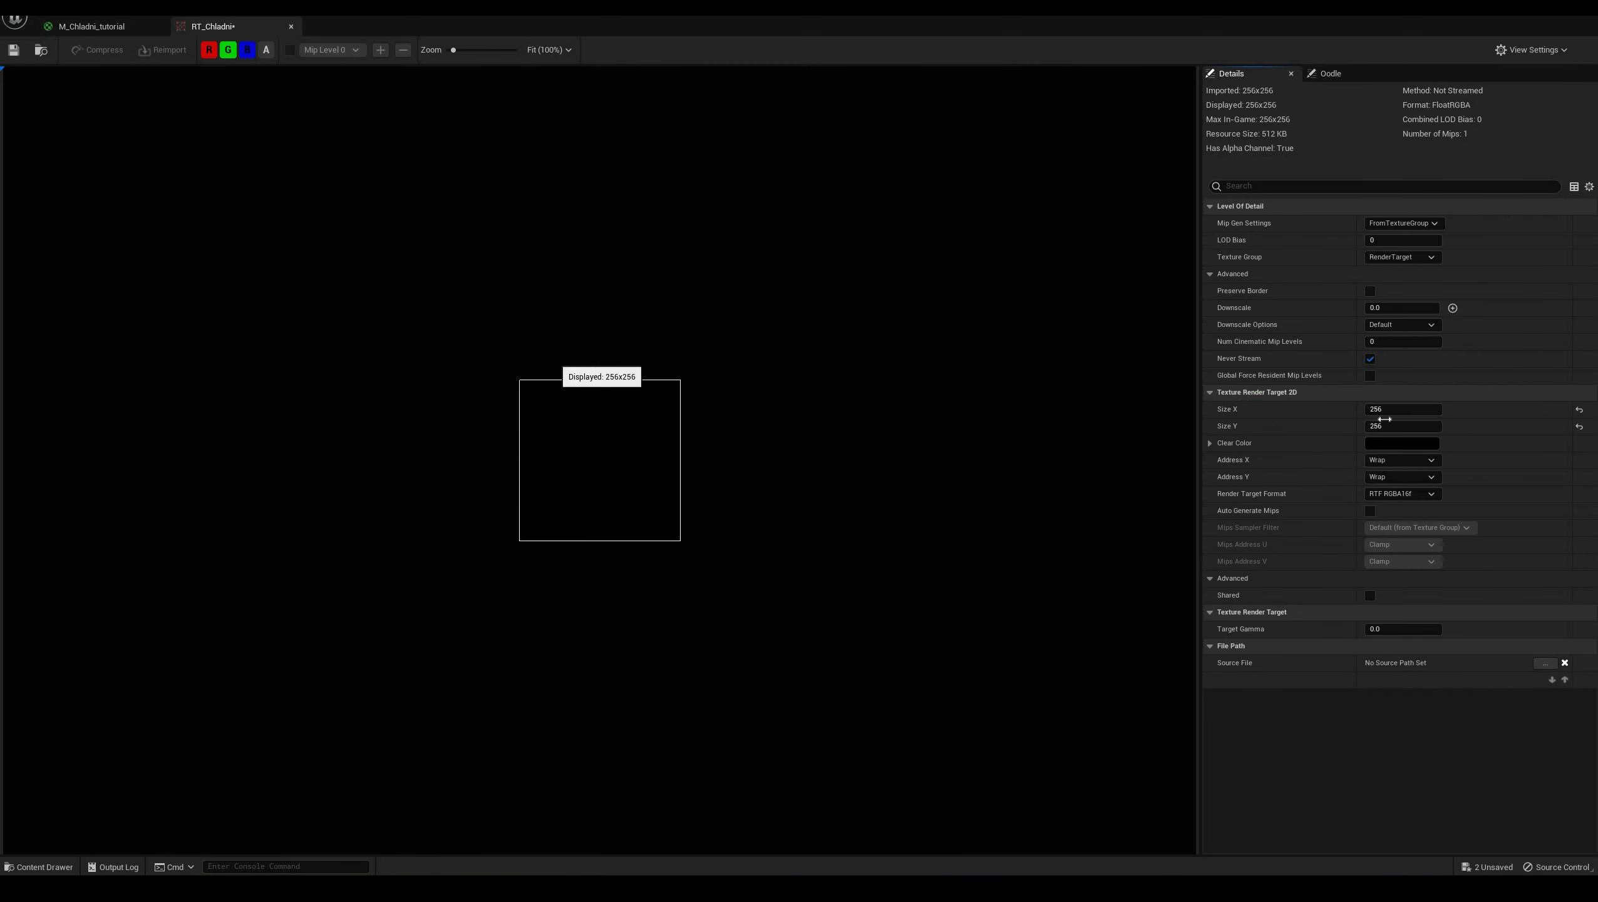
click(1406, 411)
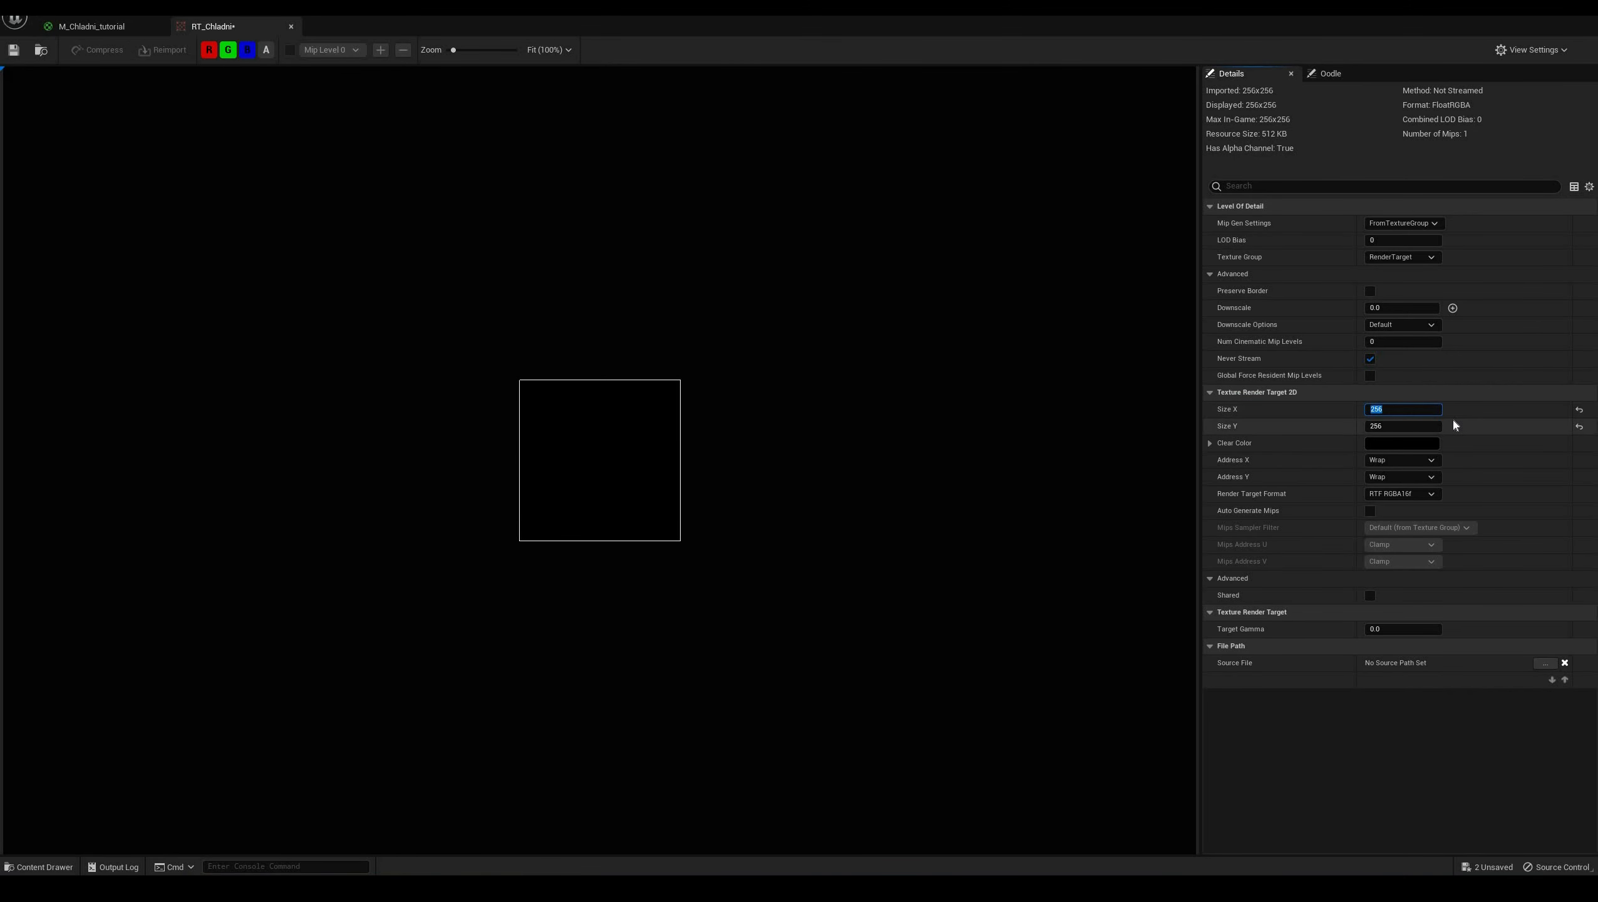
key(Tab)
text(1025)
key(BackSpace)
text(4)
key(Return)
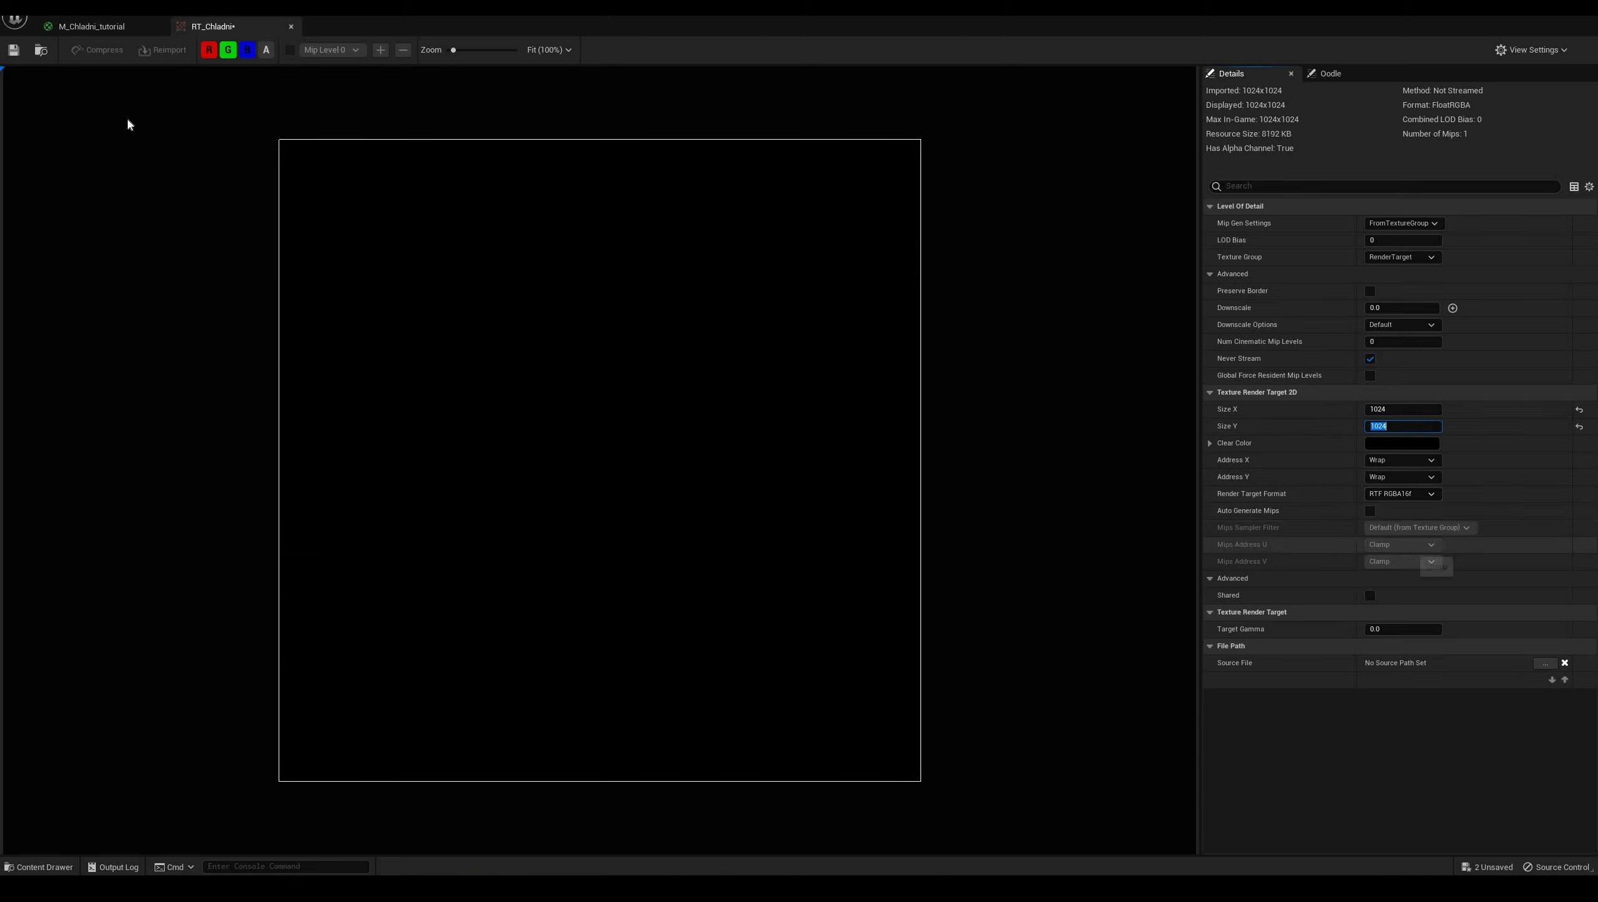
click(11, 52)
click(292, 26)
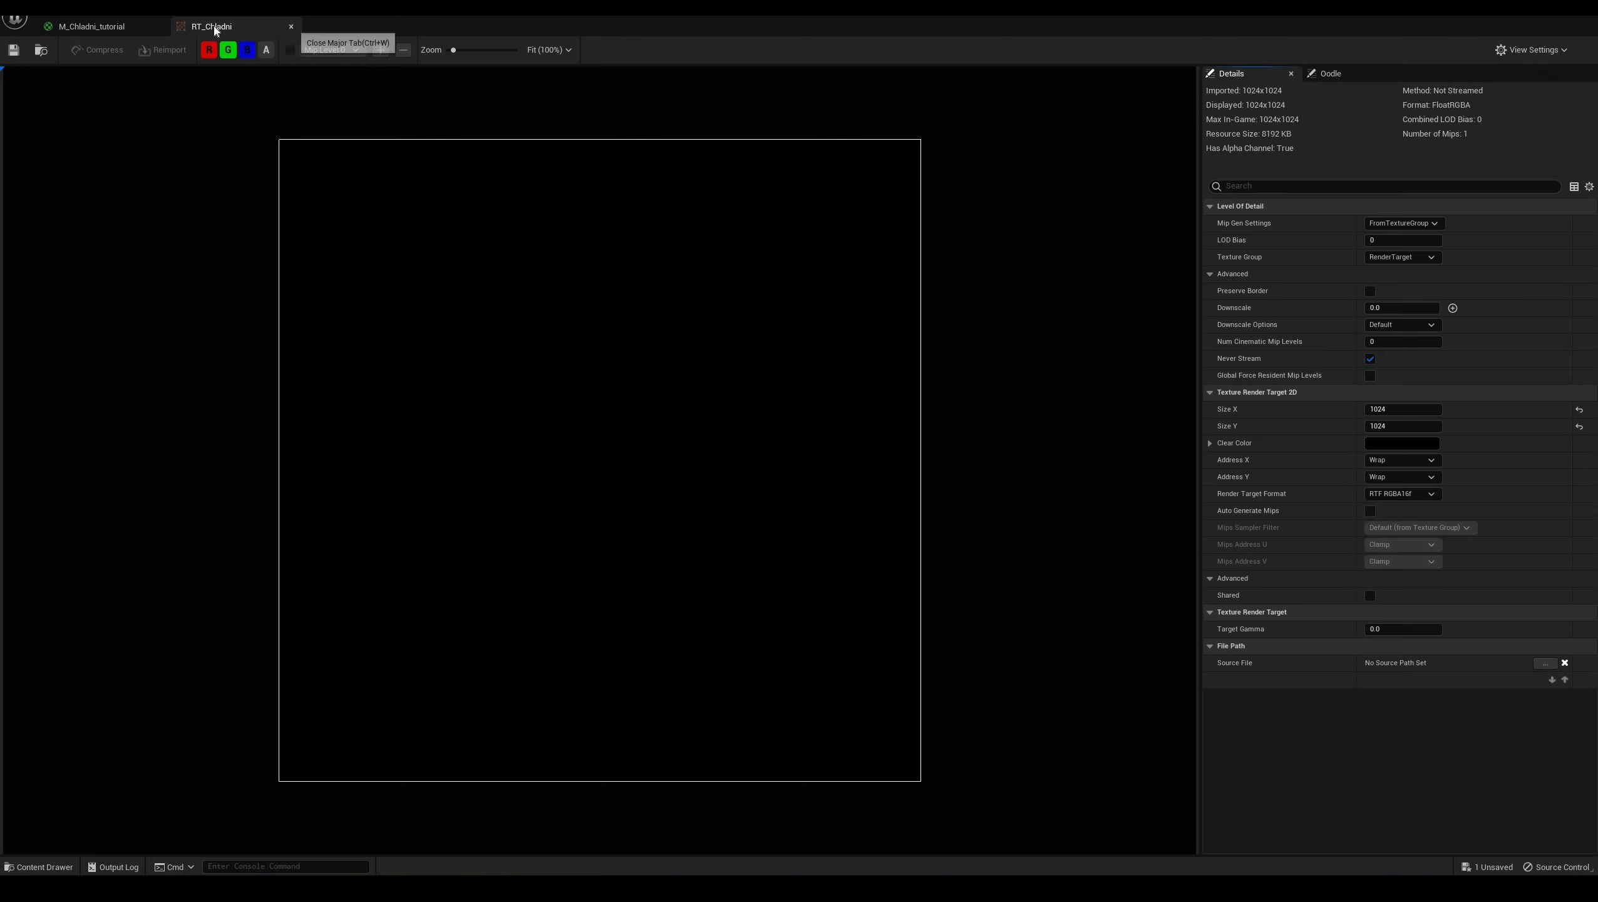
click(291, 27)
Create a Blueprint Class named BP_Update_Chladni_RT in the Tutorial folder
click(41, 867)
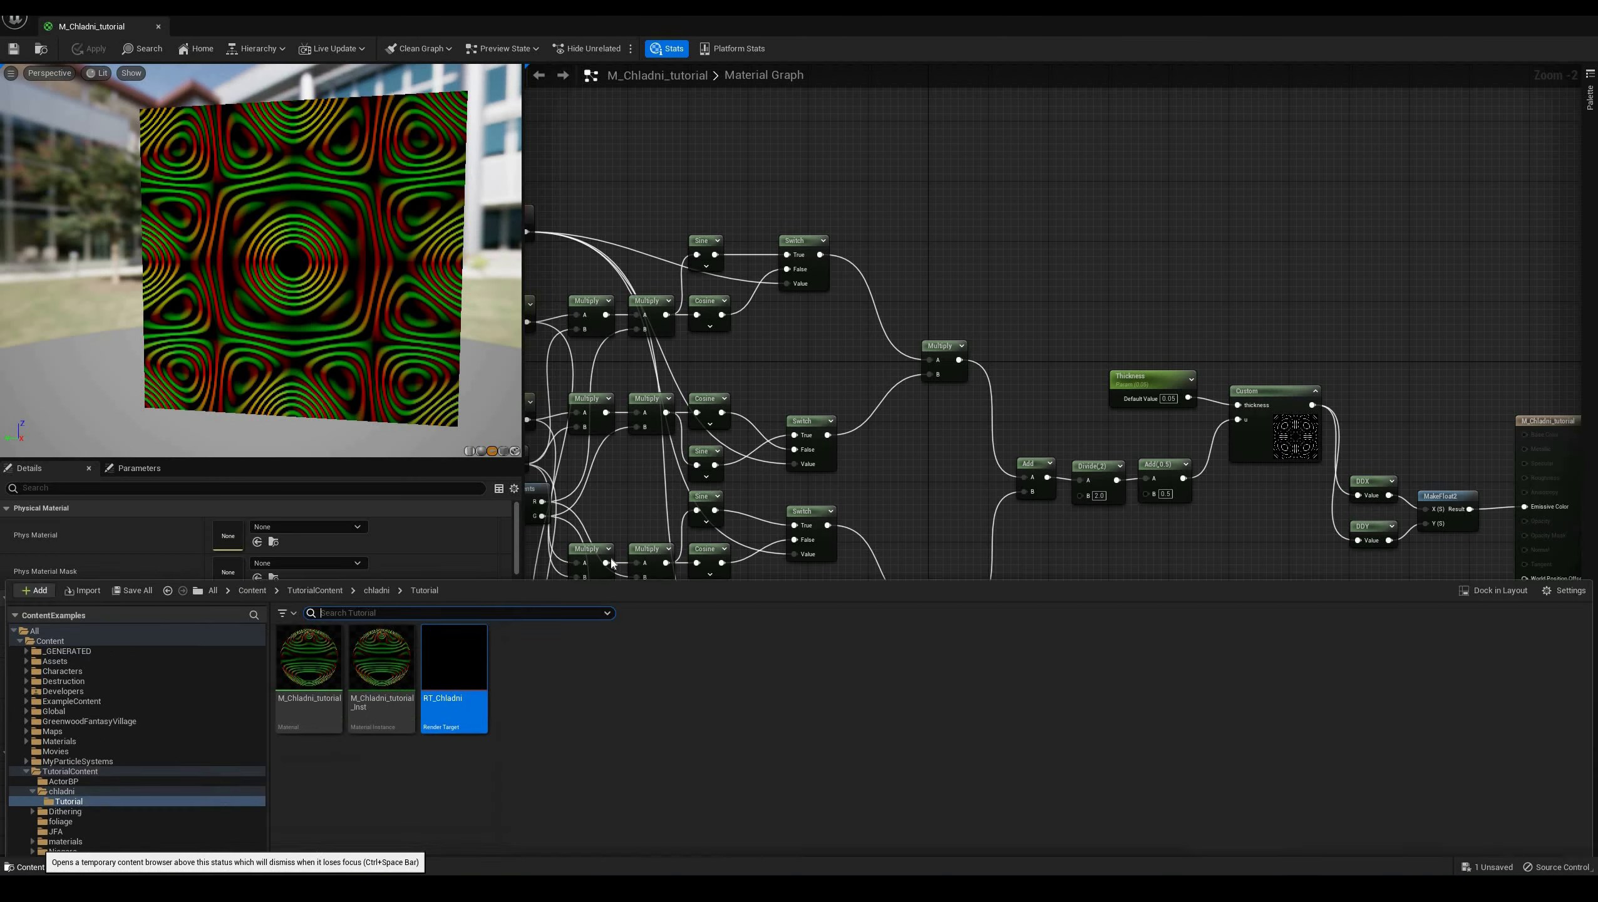
right_click(549, 531)
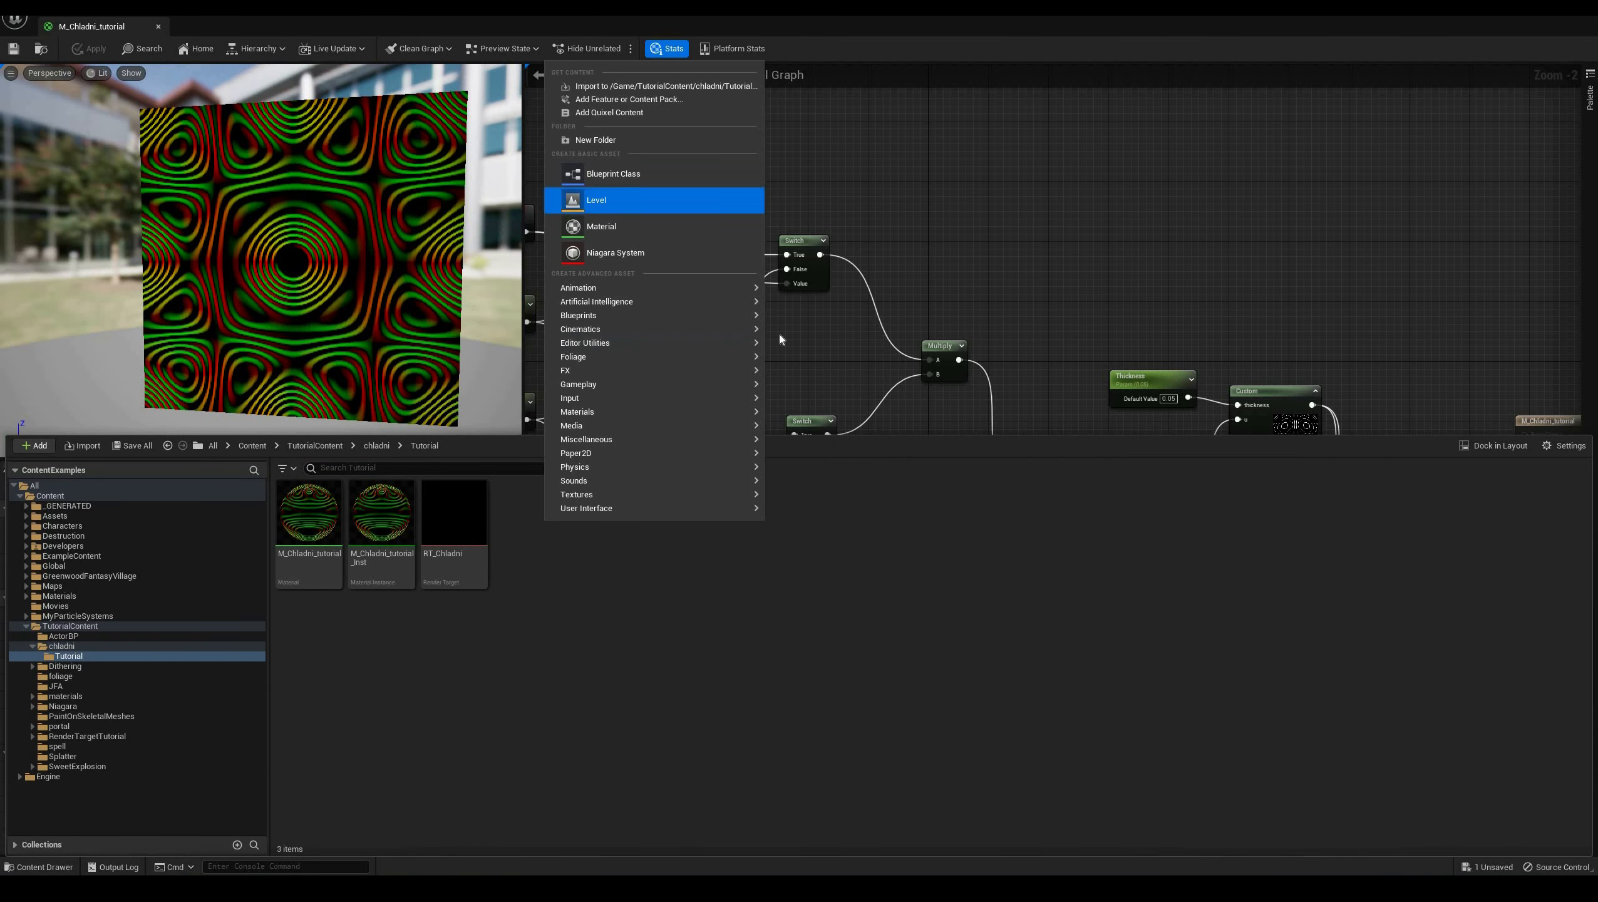
click(637, 200)
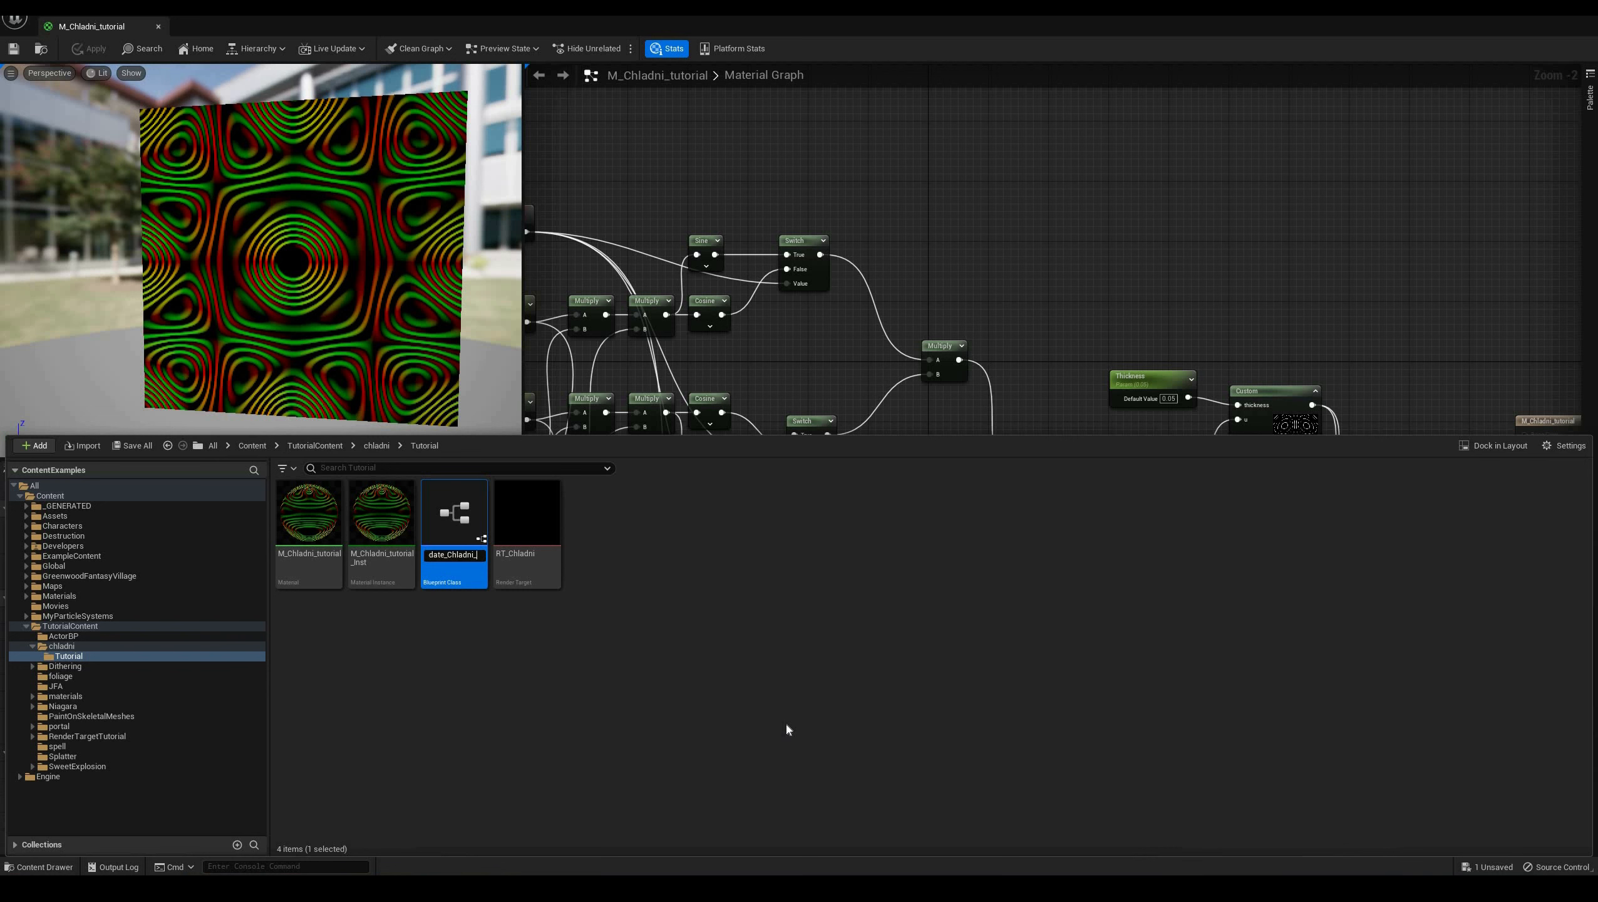
text(RT)
key(Return)
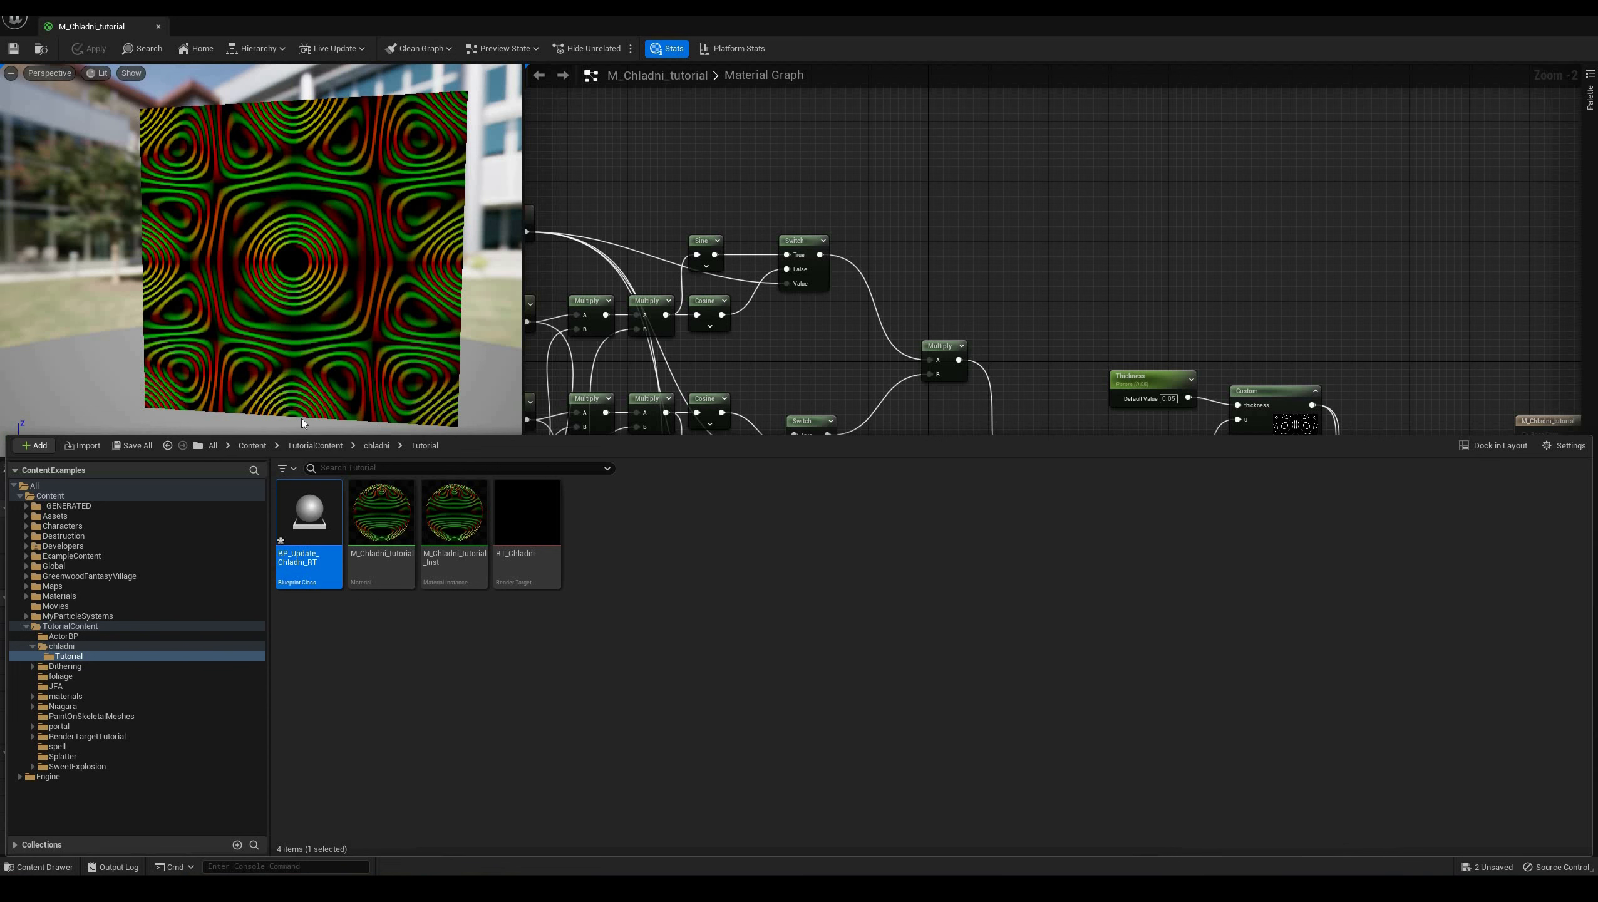
Add a Delay node with a duration of 1.0 to the Event Graph and connect Event Tick to it
right_click(718, 477)
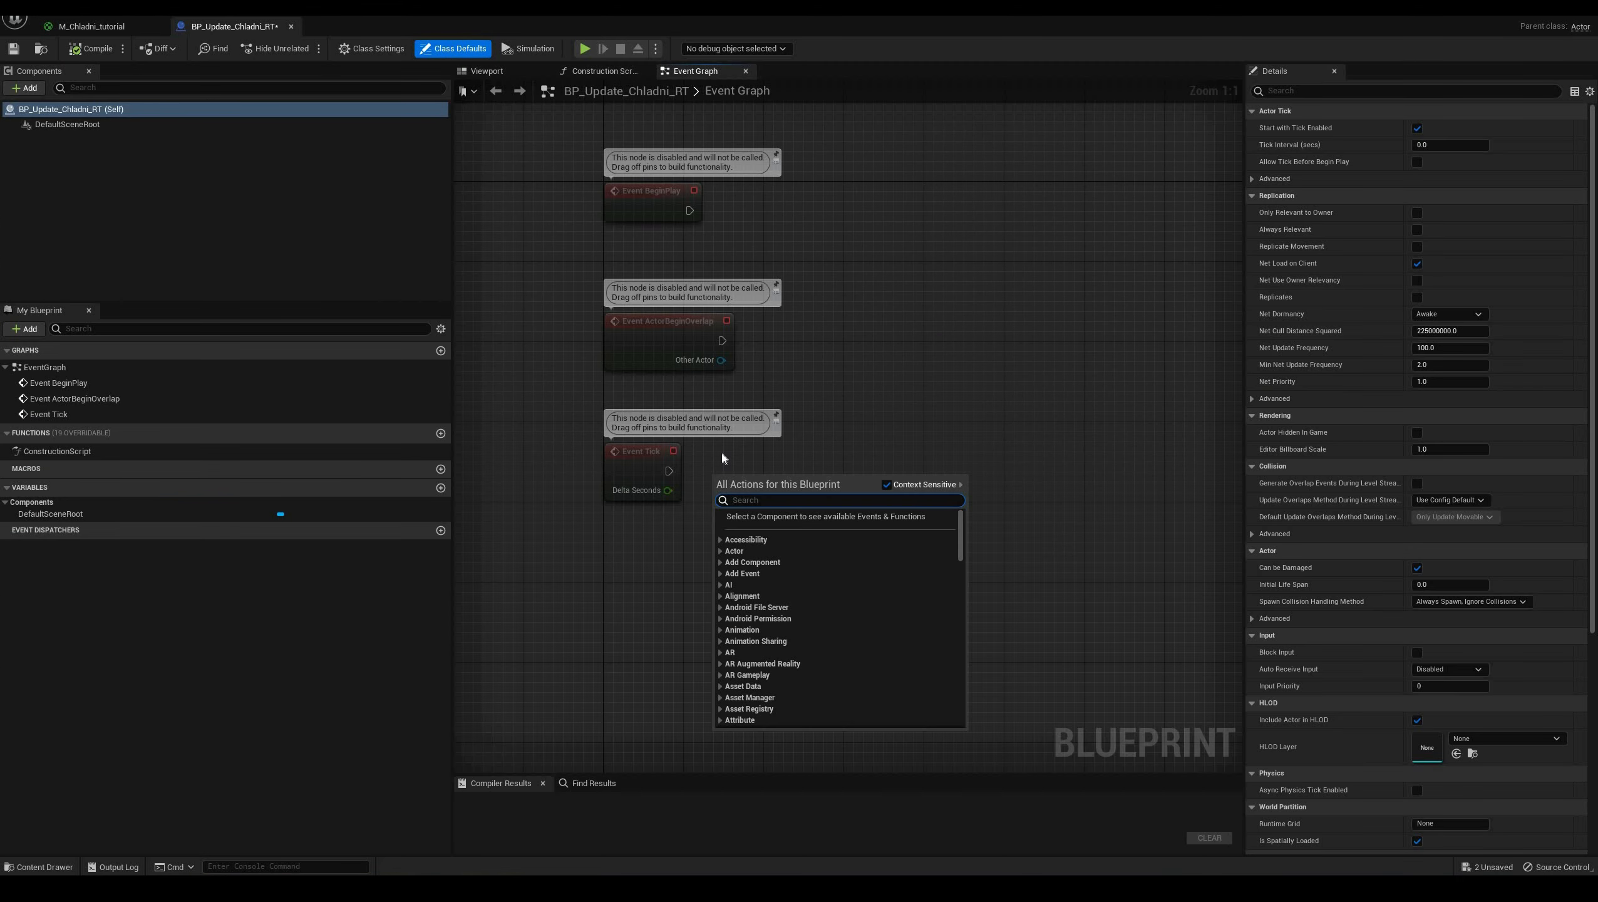
text(del)
key(Return)
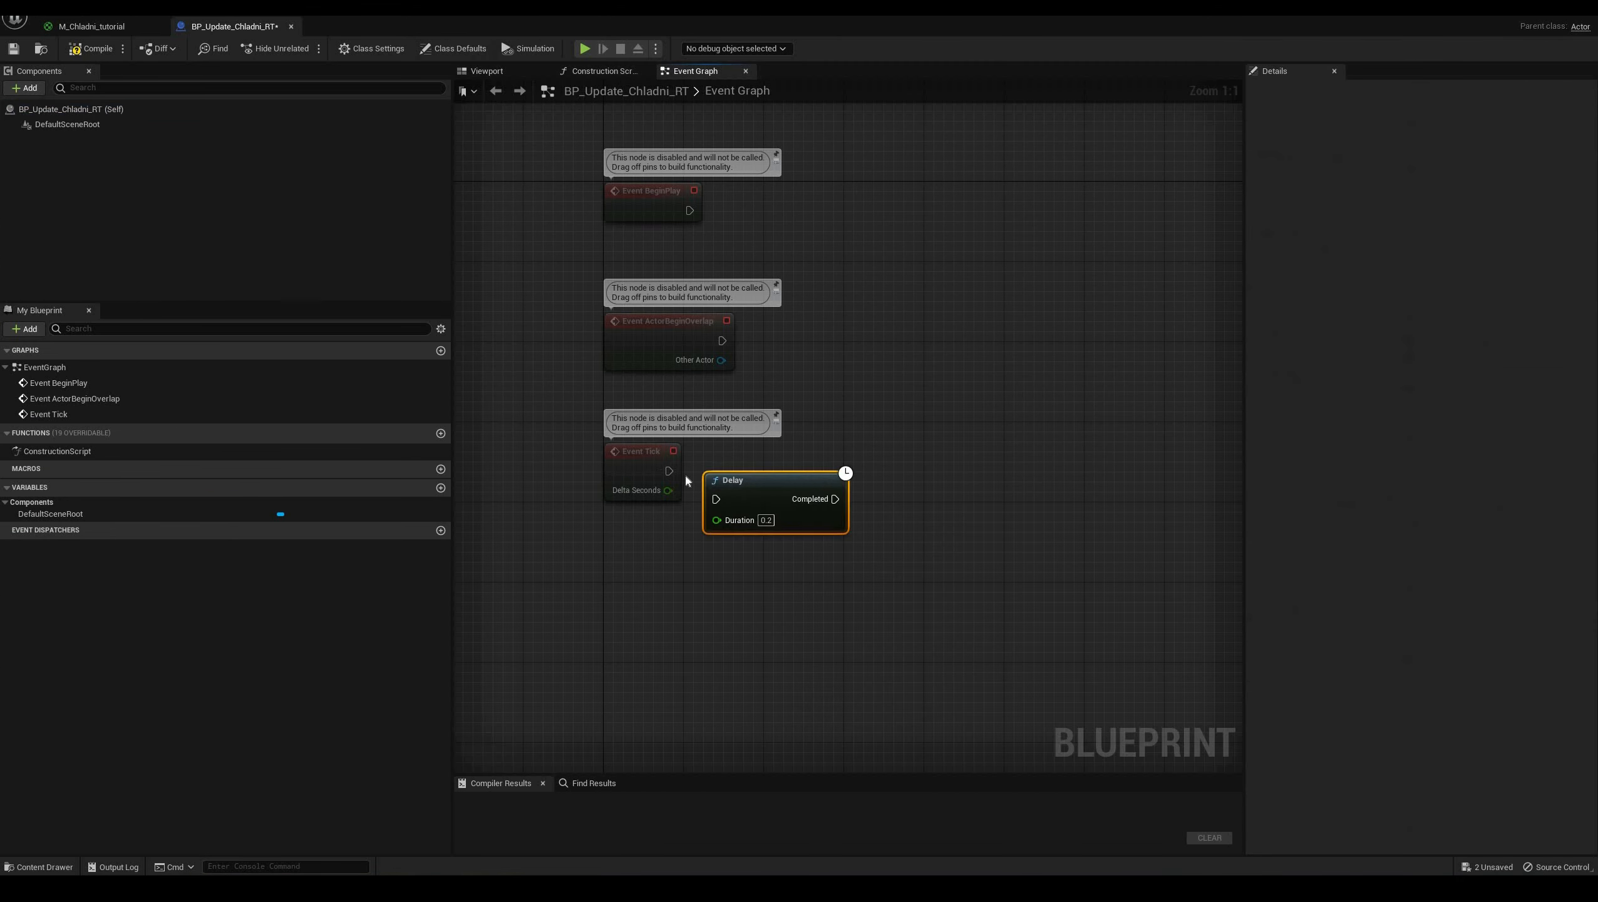
drag(669, 471, 785, 459)
click(766, 520)
text(1)
click(819, 554)
right_drag(961, 497, 806, 518)
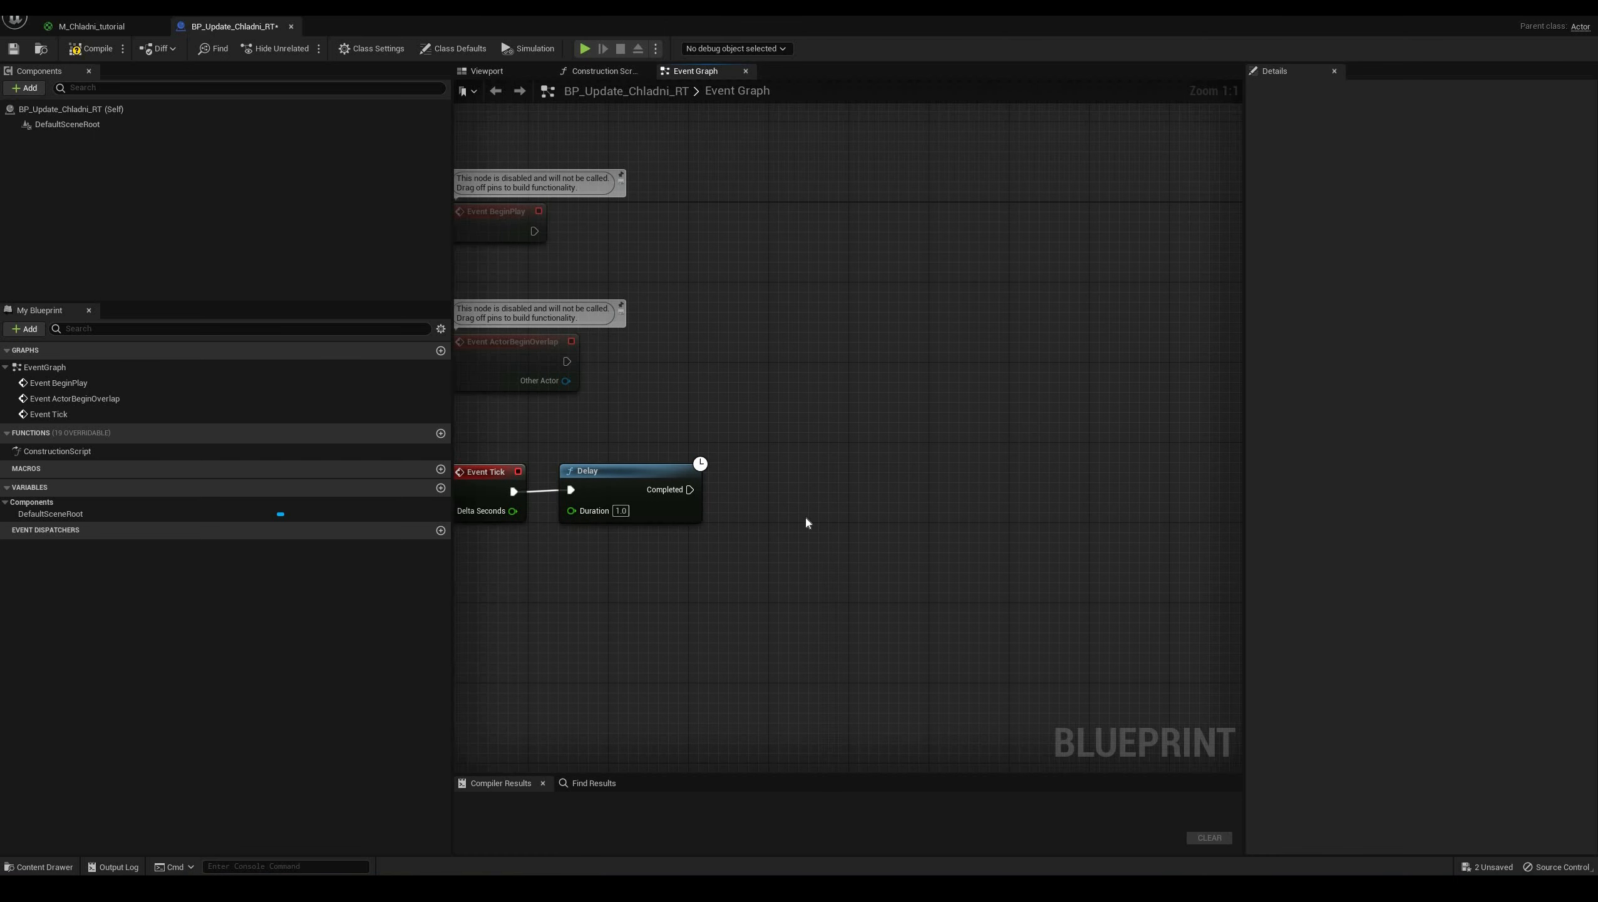
Add a Begin Draw Canvas to Render Target node and connect the Delay's Completed output to it
right_click(767, 496)
text(begin d)
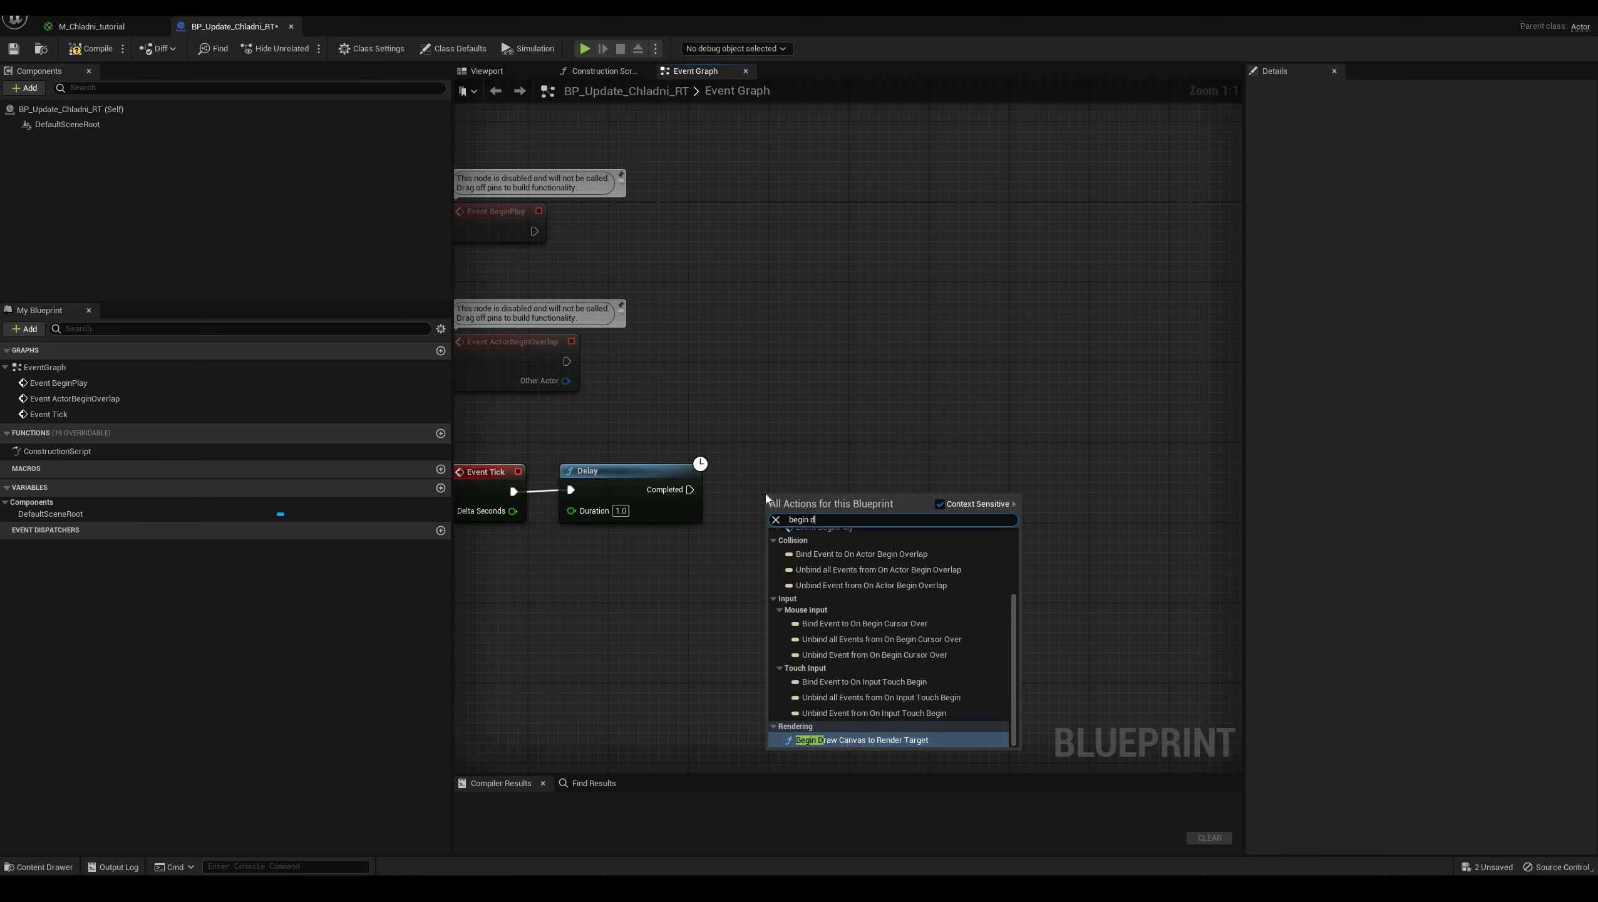
key(Return)
mouse_move(690, 490)
mouse_down()
mouse_move(771, 519)
mouse_move(805, 466)
mouse_up()
right_drag(889, 506, 764, 501)
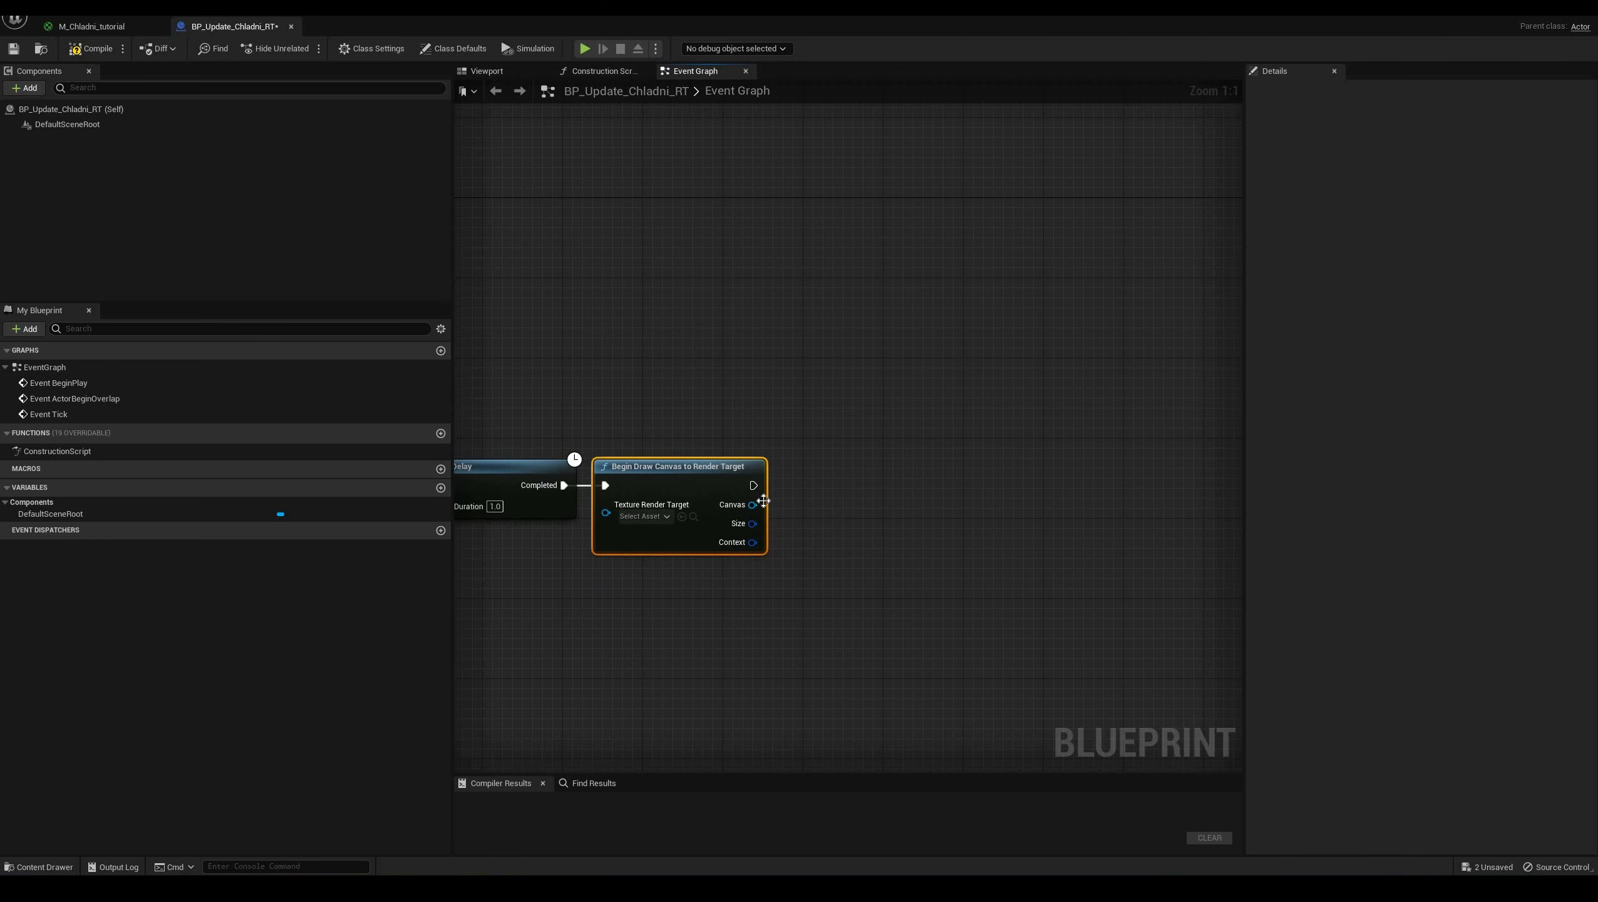
Add a Draw Material node from the Canvas output of Begin Draw Canvas to Render Target
mouse_move(752, 504)
mouse_down()
mouse_move(817, 501)
mouse_move(818, 456)
mouse_up()
text(draw)
click(895, 611)
Add an End Draw Canvas to Render Target node from the Context output and run Draw Material's execution into it
drag(752, 542, 1018, 497)
text(end)
key(Return)
mouse_move(923, 484)
mouse_down()
mouse_move(1026, 515)
mouse_move(1025, 465)
mouse_up()
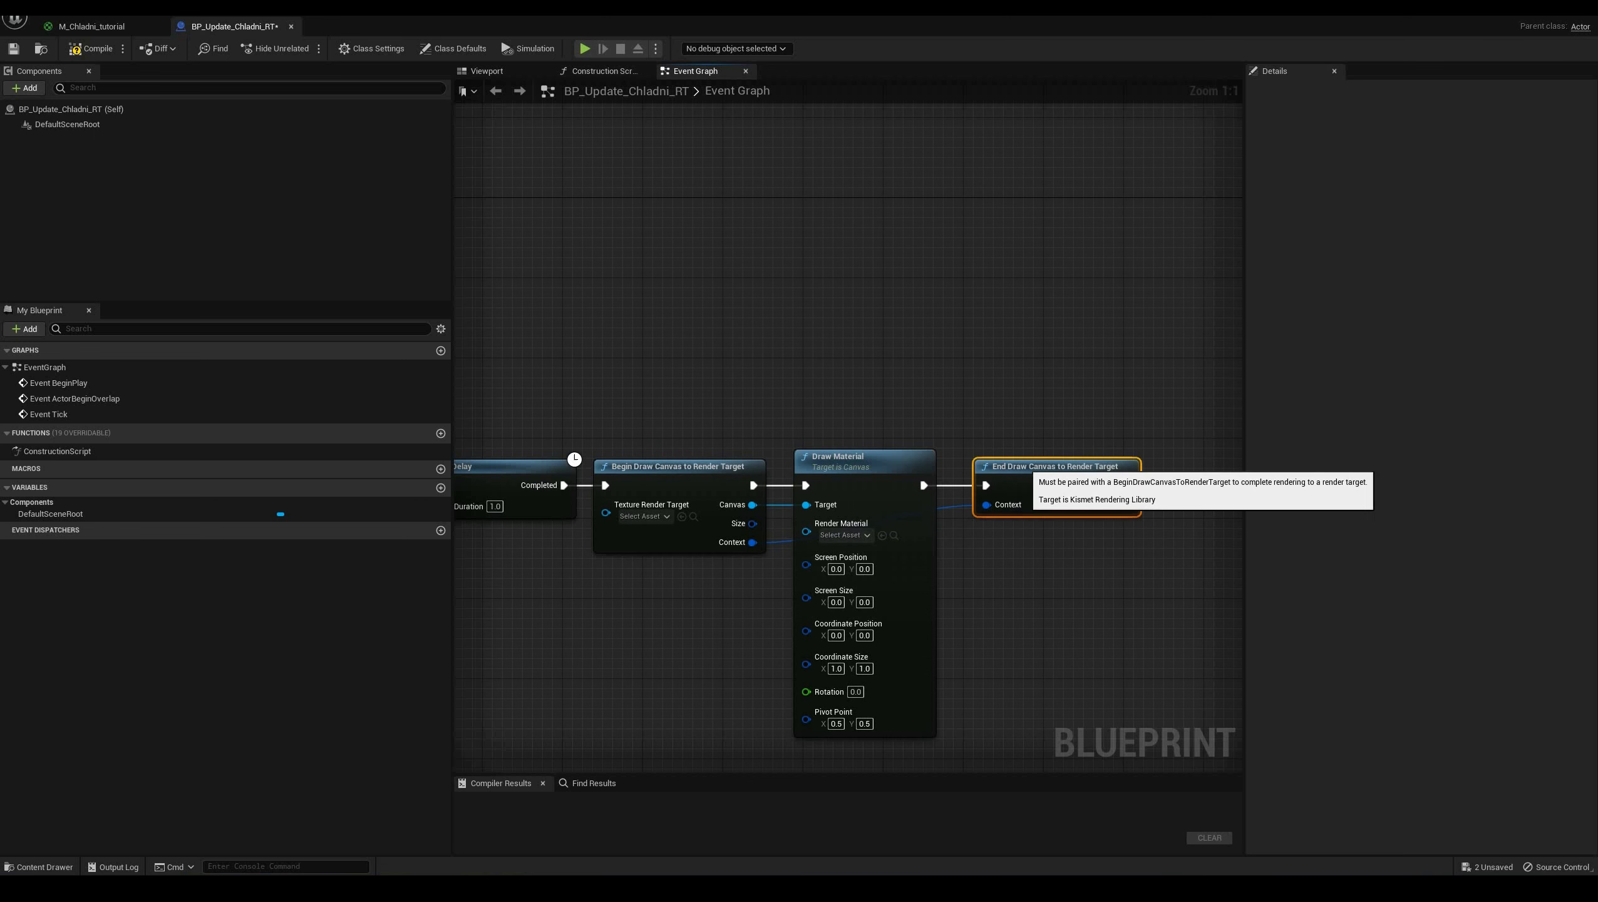
click(1042, 627)
Assign RT_Chladni as the Texture Render Target and M_Chladni_tutorial_Inst as the Draw Material node's Render Material
mouse_move(639, 567)
right_down()
mouse_move(782, 488)
mouse_move(764, 530)
right_up()
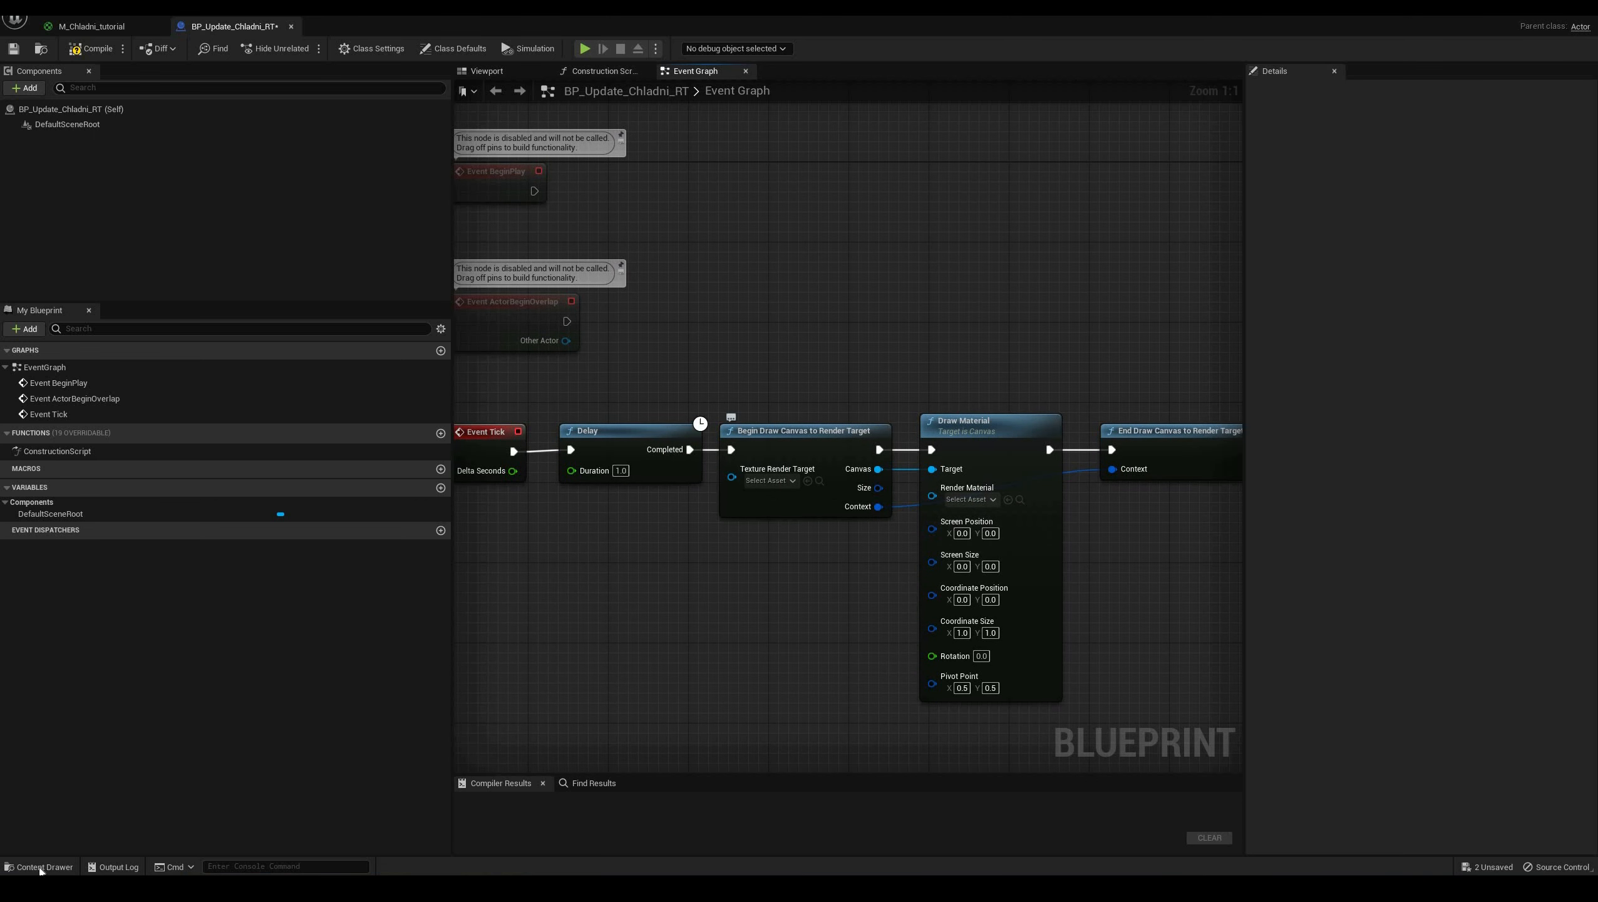
click(40, 871)
drag(525, 628, 768, 481)
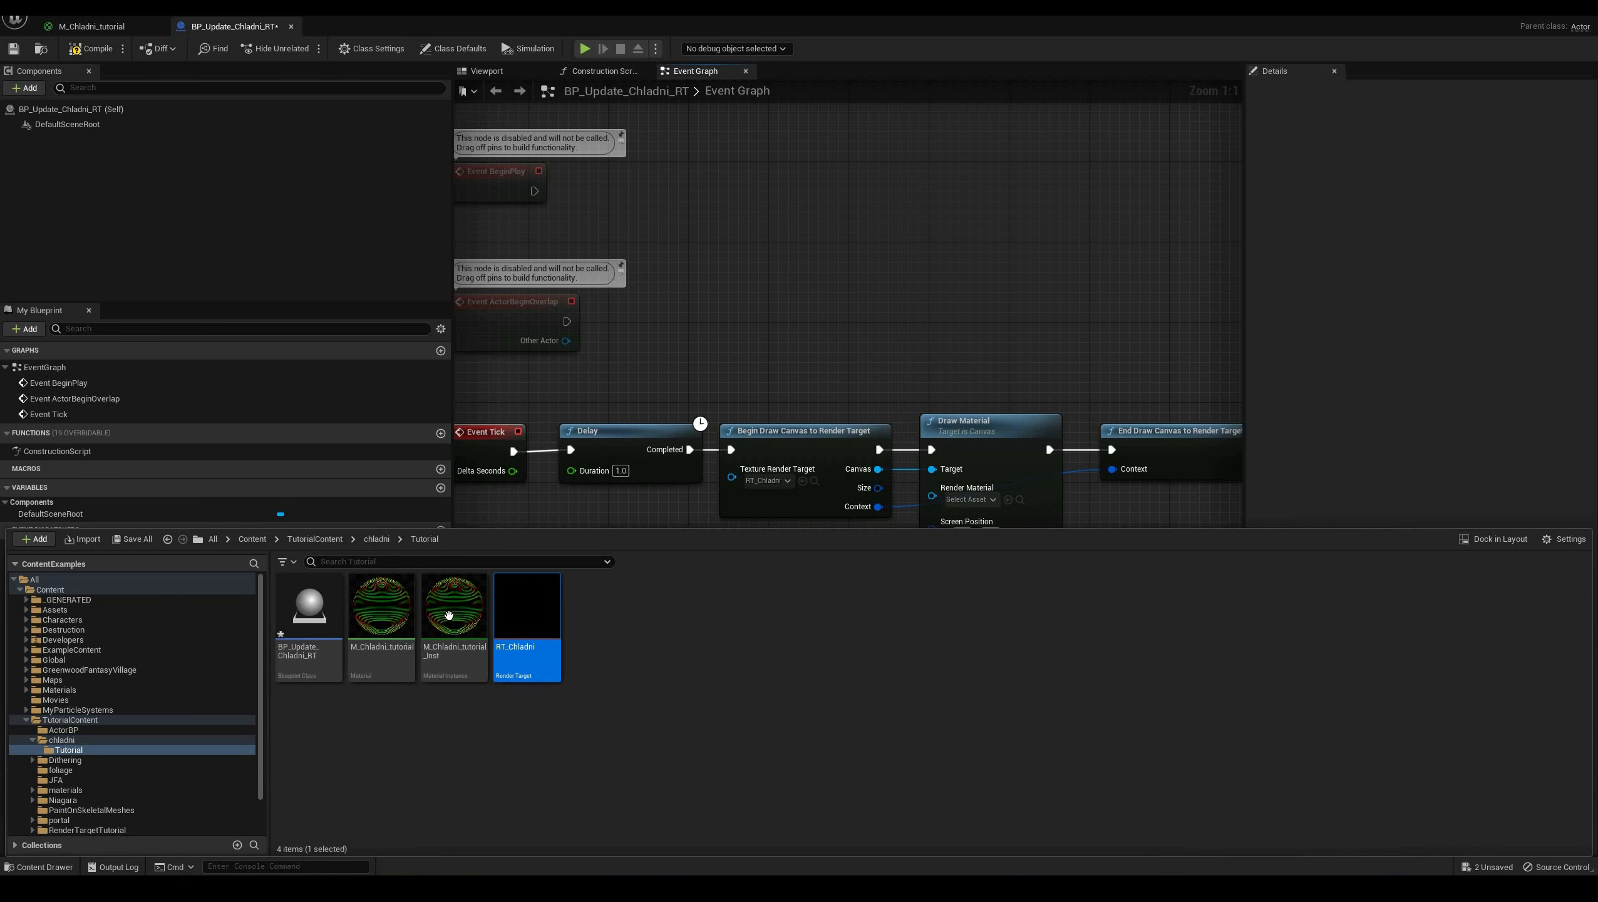
drag(449, 616, 977, 501)
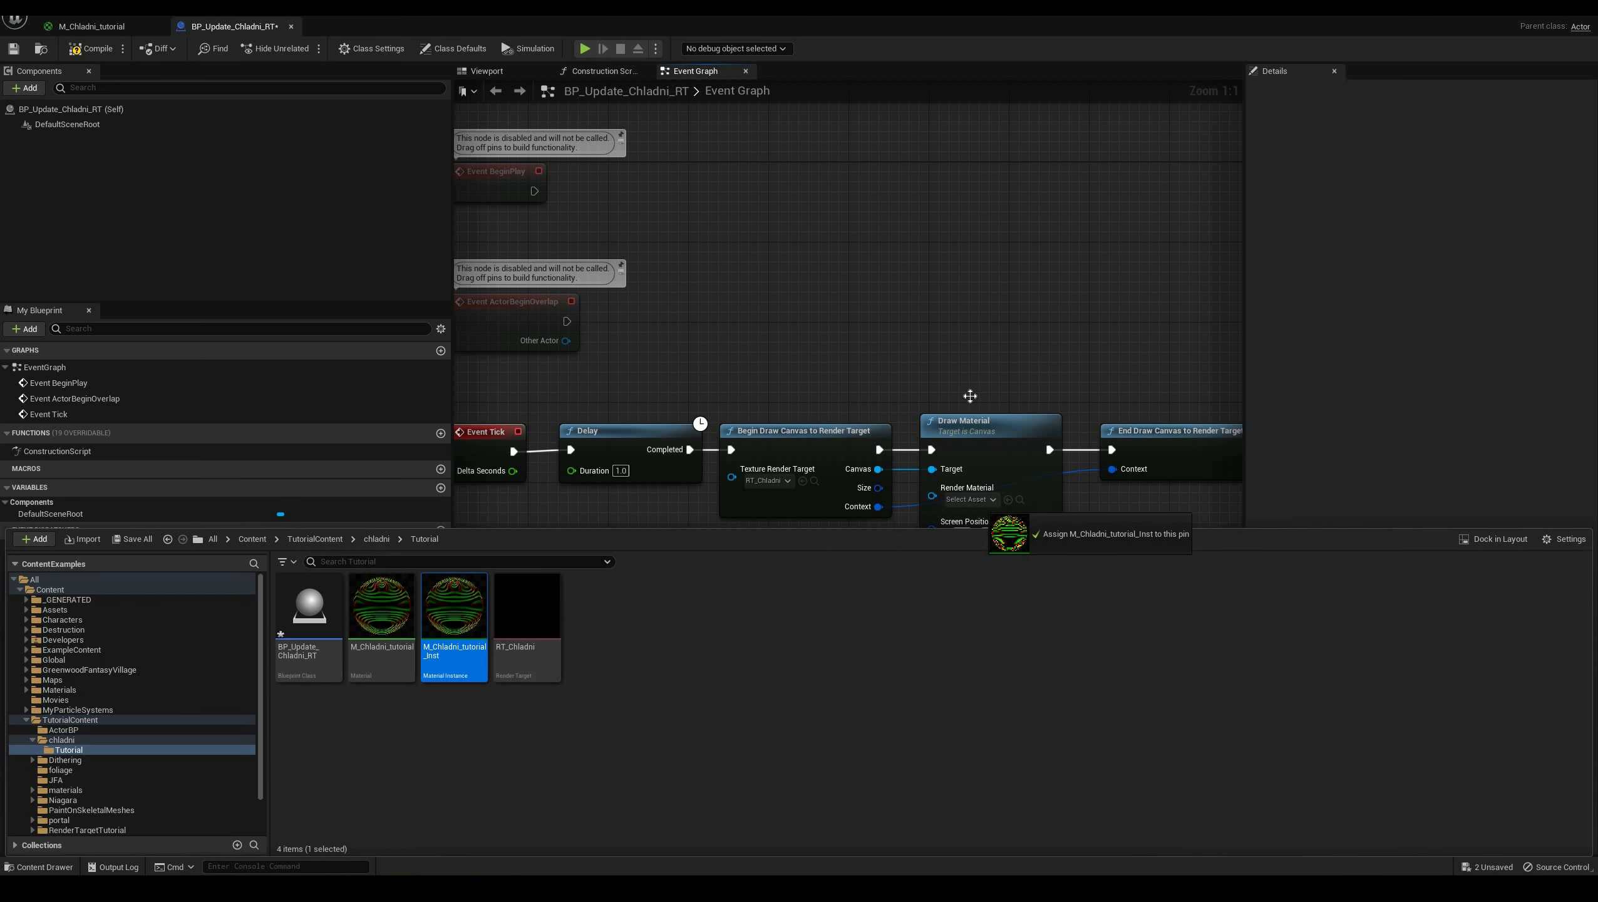
drag(970, 395, 977, 414)
click(980, 435)
Connect the Size output to Draw Material's Screen Size, then compile and save the Blueprint
drag(878, 488, 933, 561)
click(859, 574)
right_drag(824, 559, 746, 559)
right_drag(585, 458, 666, 450)
right_drag(700, 638, 678, 638)
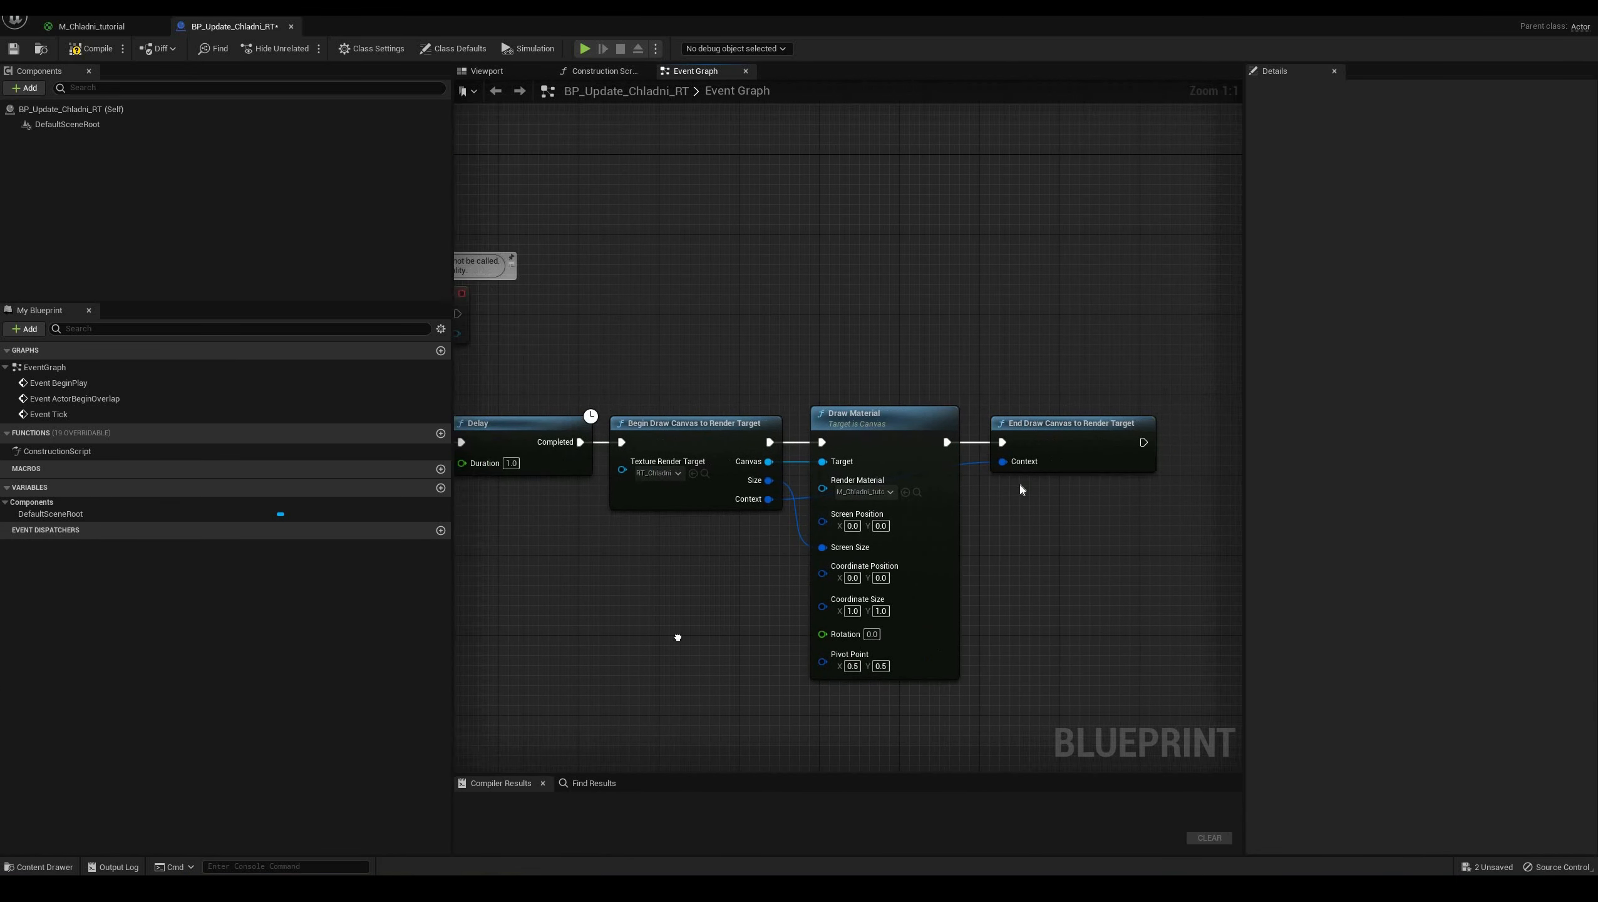
click(91, 49)
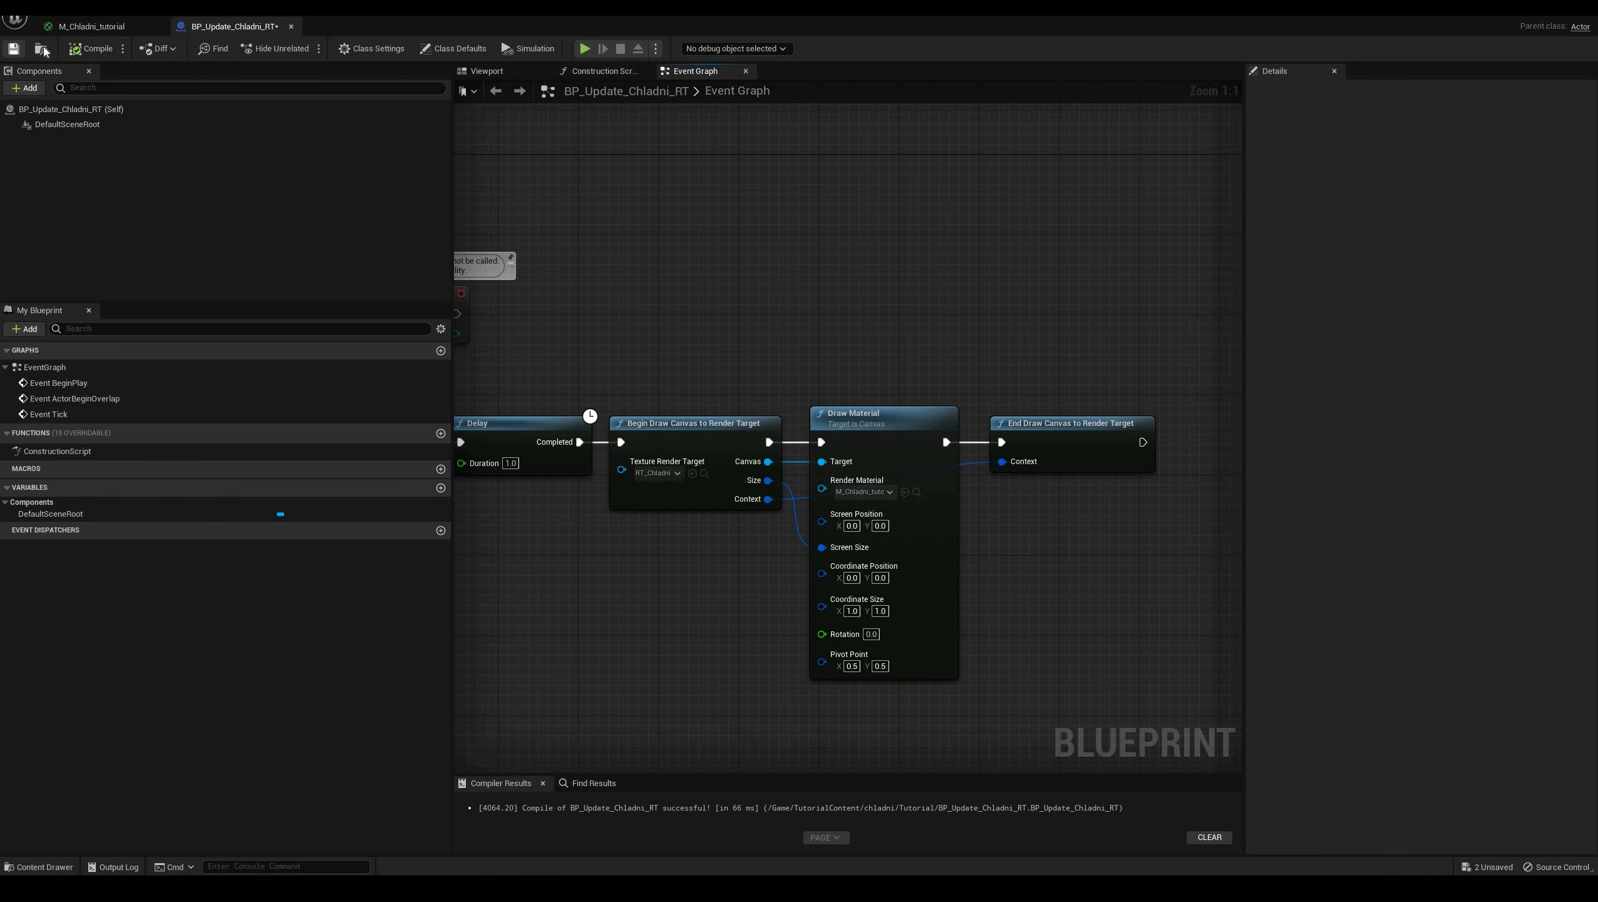
Shrink the Blueprint editor window to reveal the portal level and place BP_Update_Chladni_RT in it
drag(1035, 22, 1270, 261)
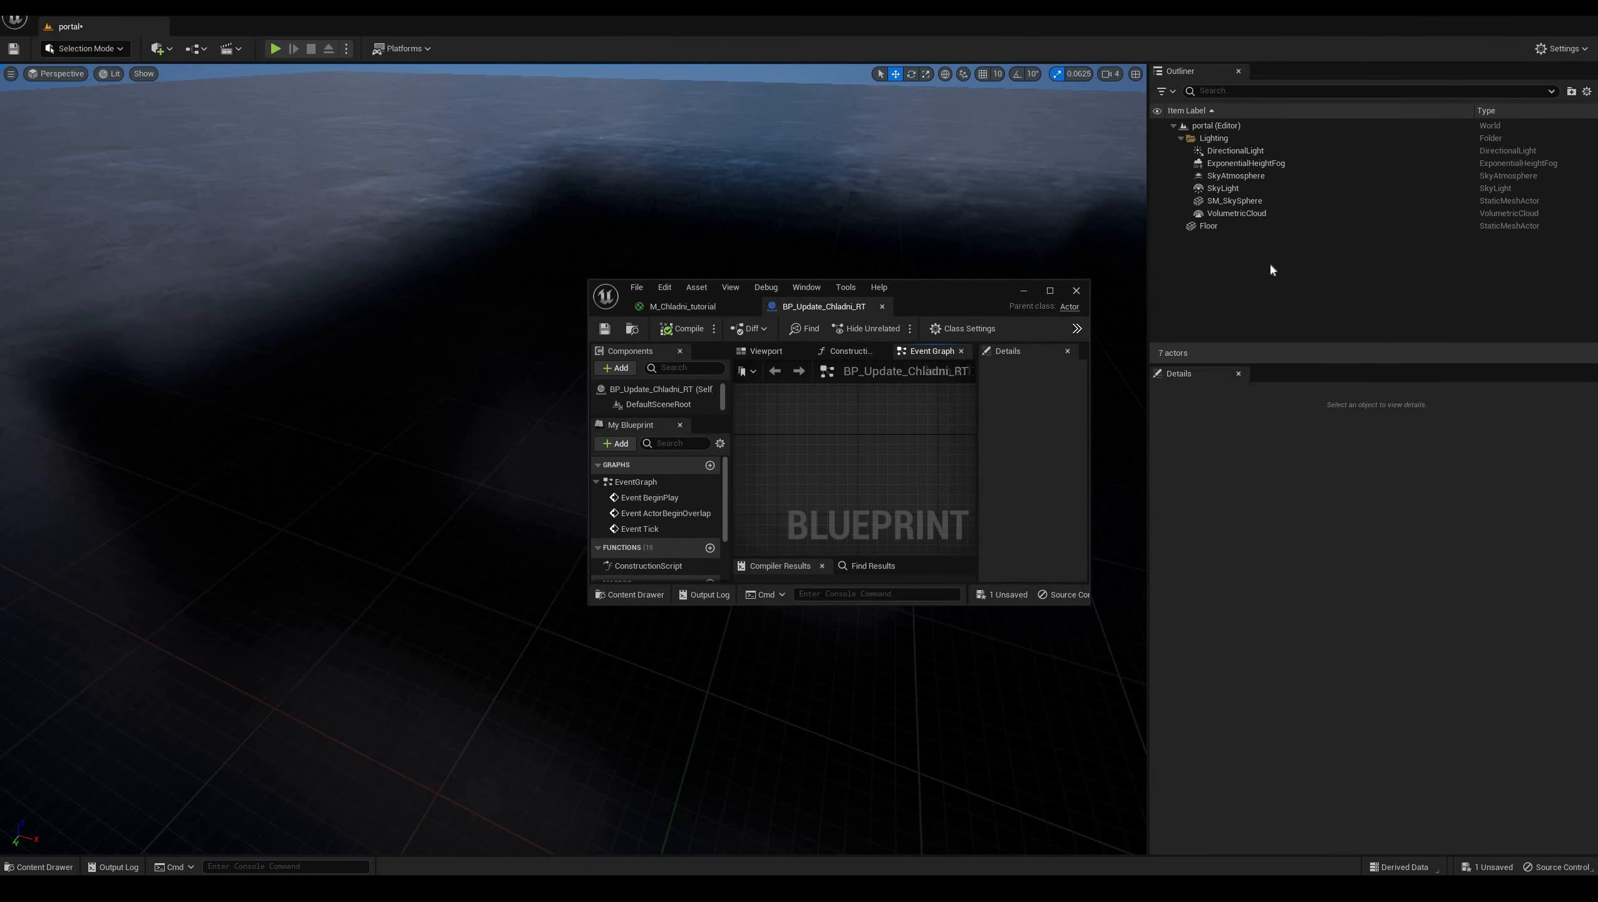
click(53, 866)
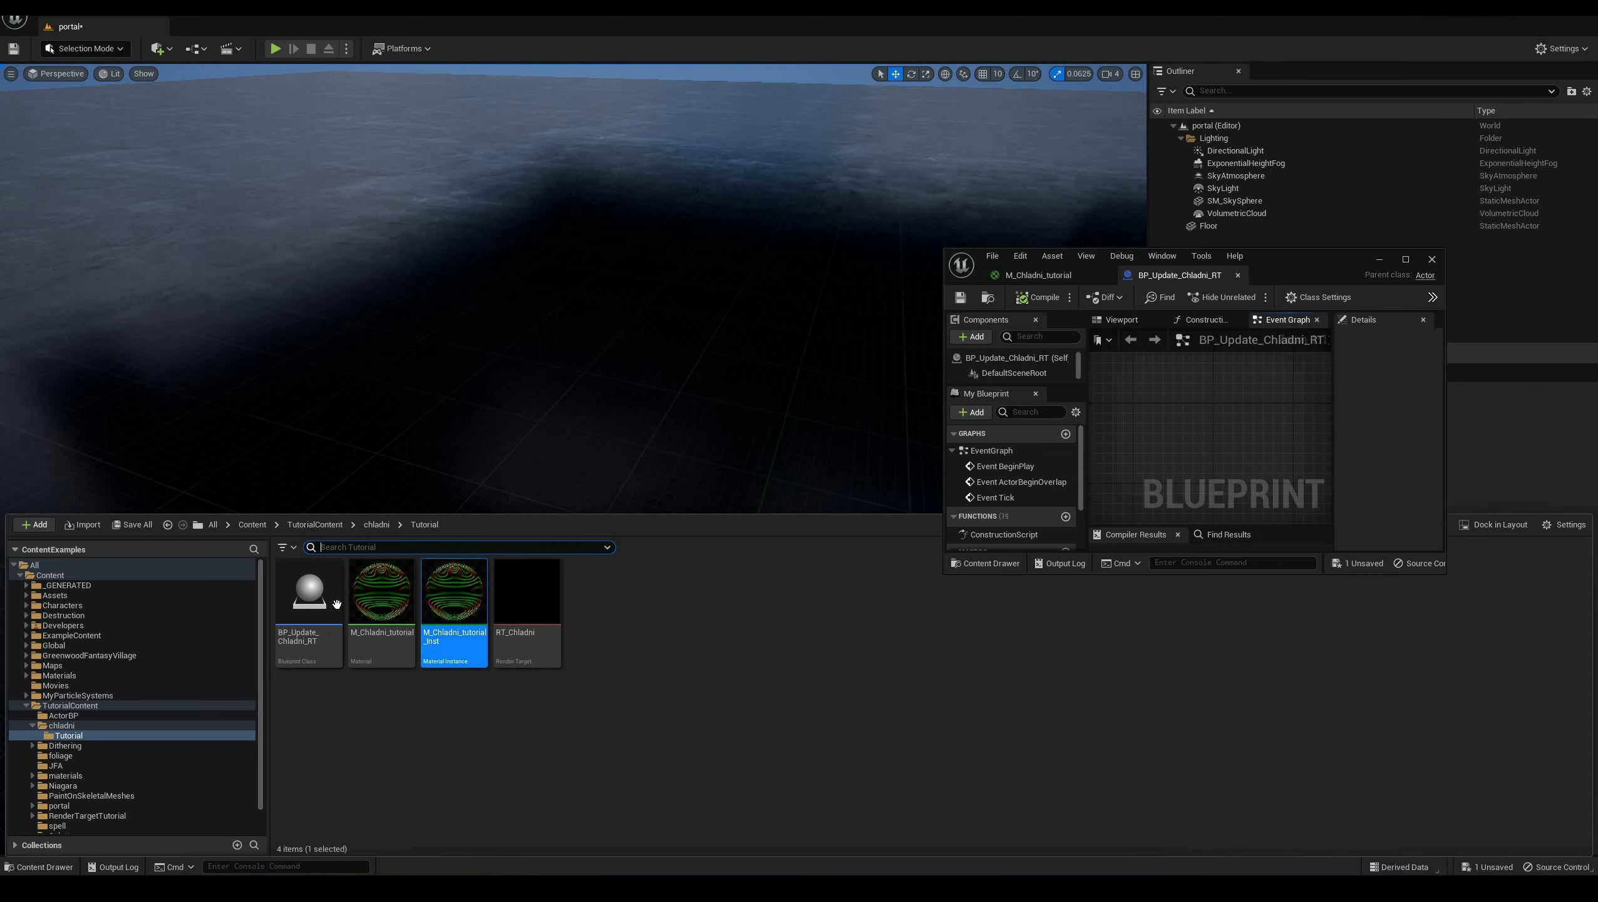
drag(313, 597, 453, 399)
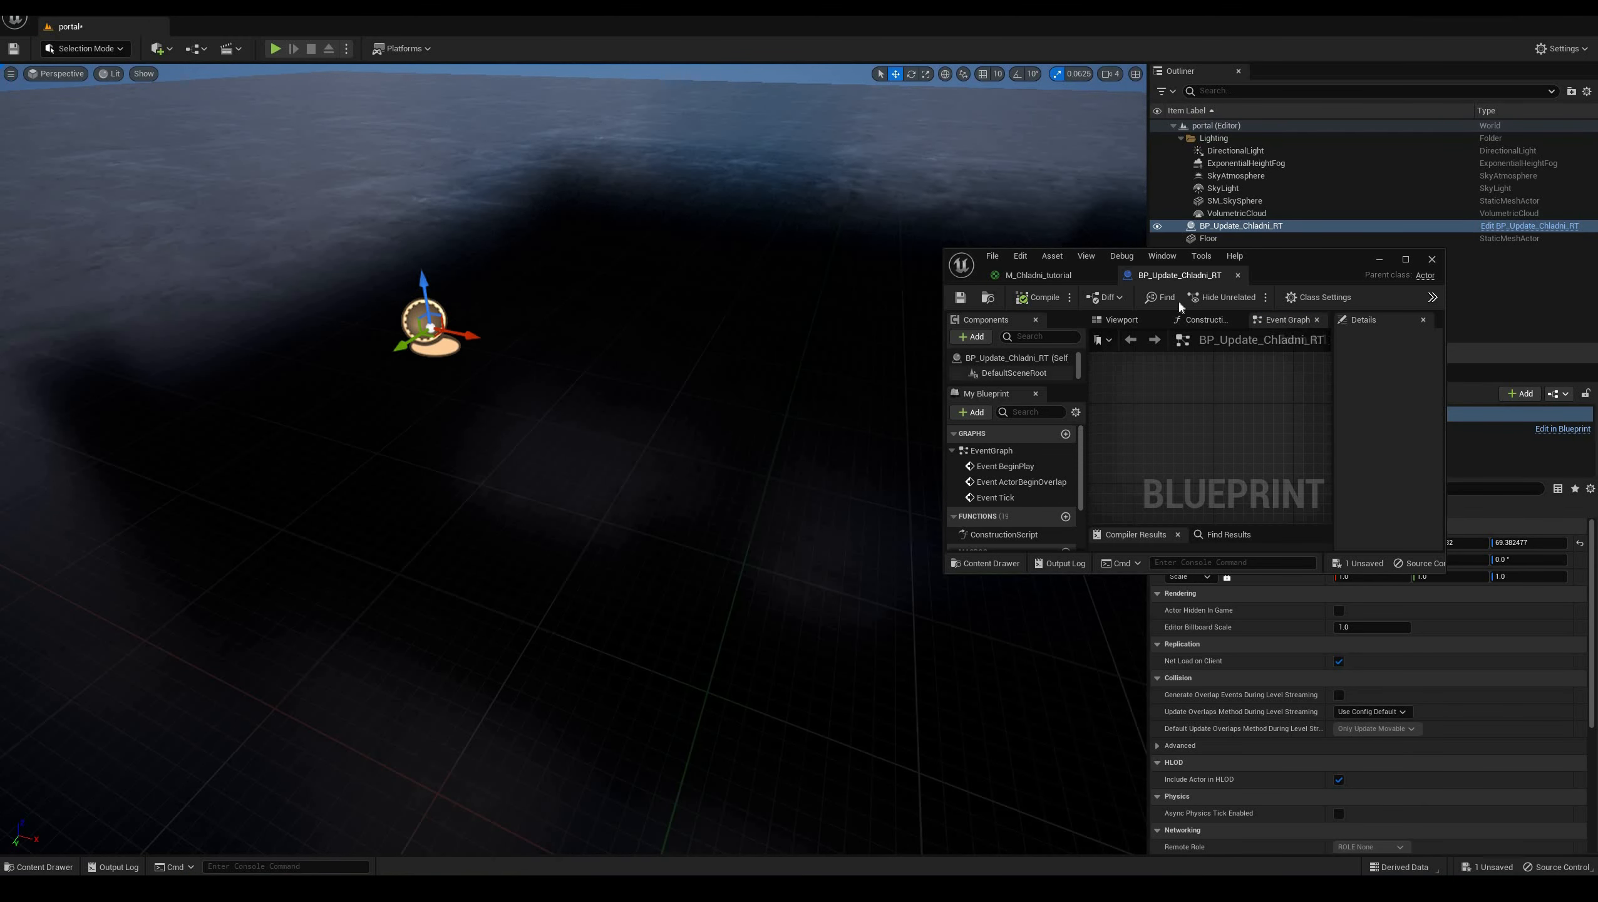
Open M_Chladni_tutorial_Inst and RT_Chladni, play the level, and move RT_Chladni into its own window beside the instance
click(39, 866)
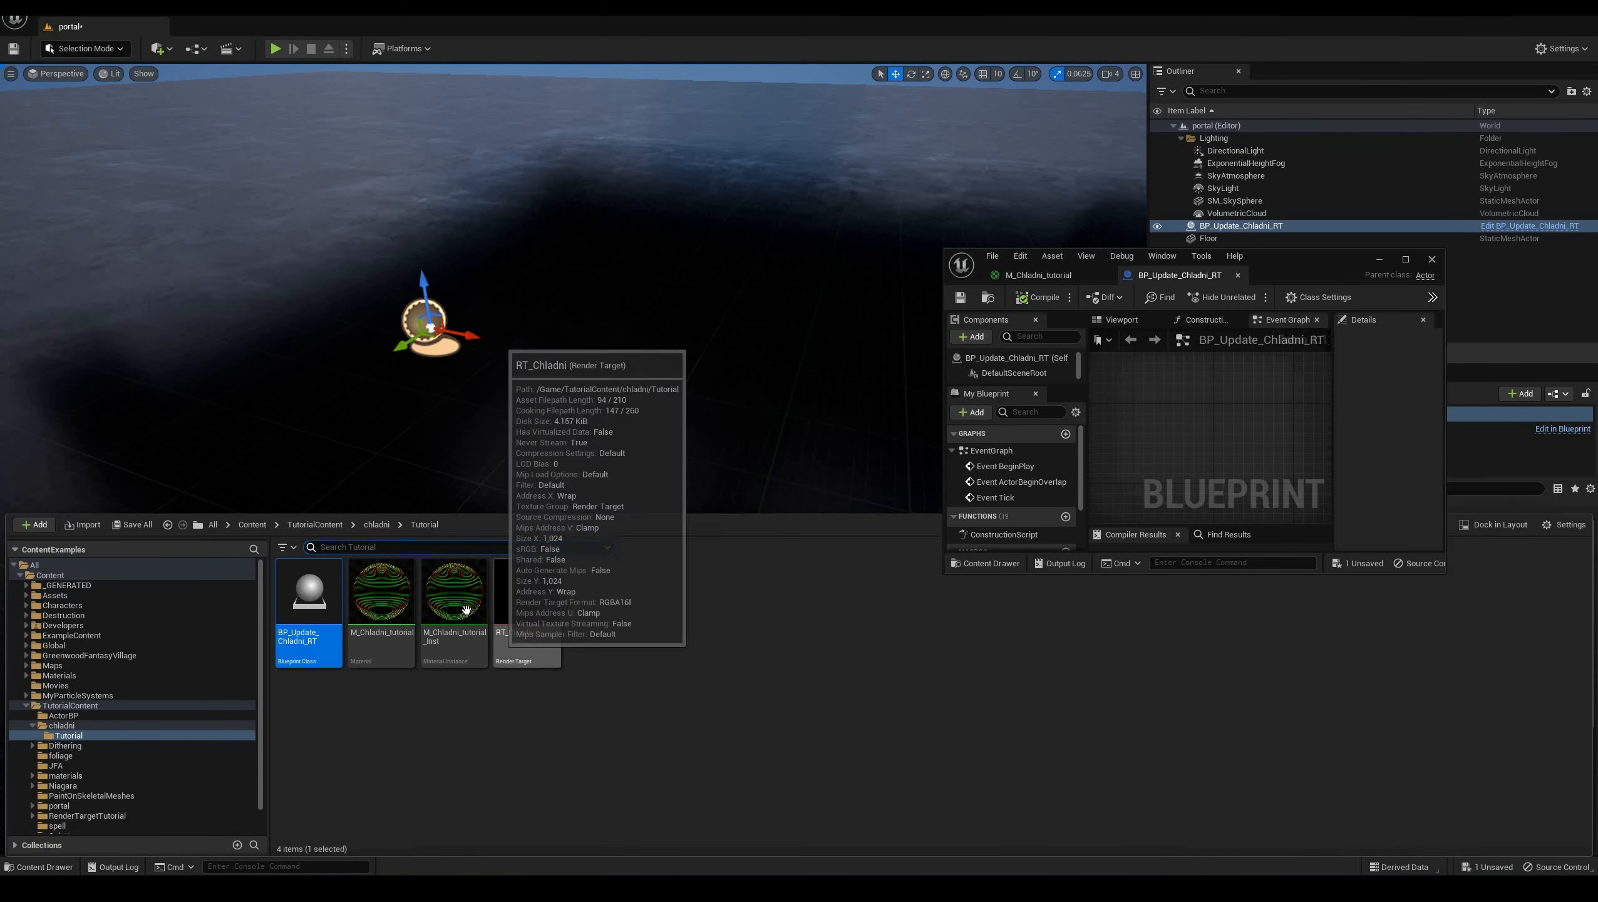
double_click(466, 609)
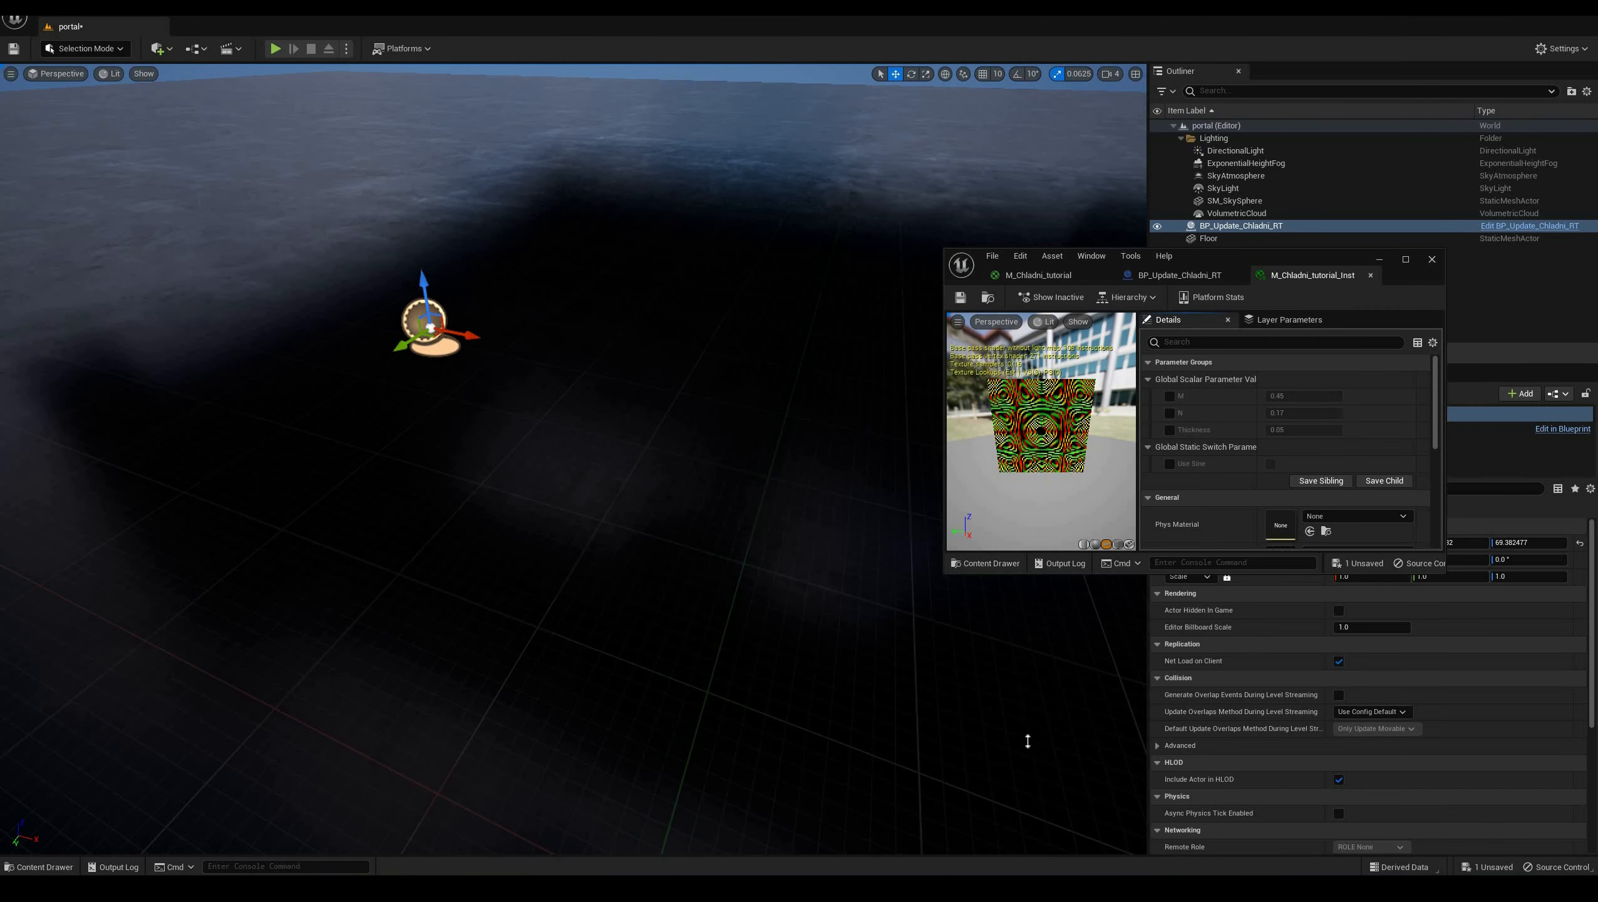
drag(1030, 719, 1025, 829)
key(ctrl+space)
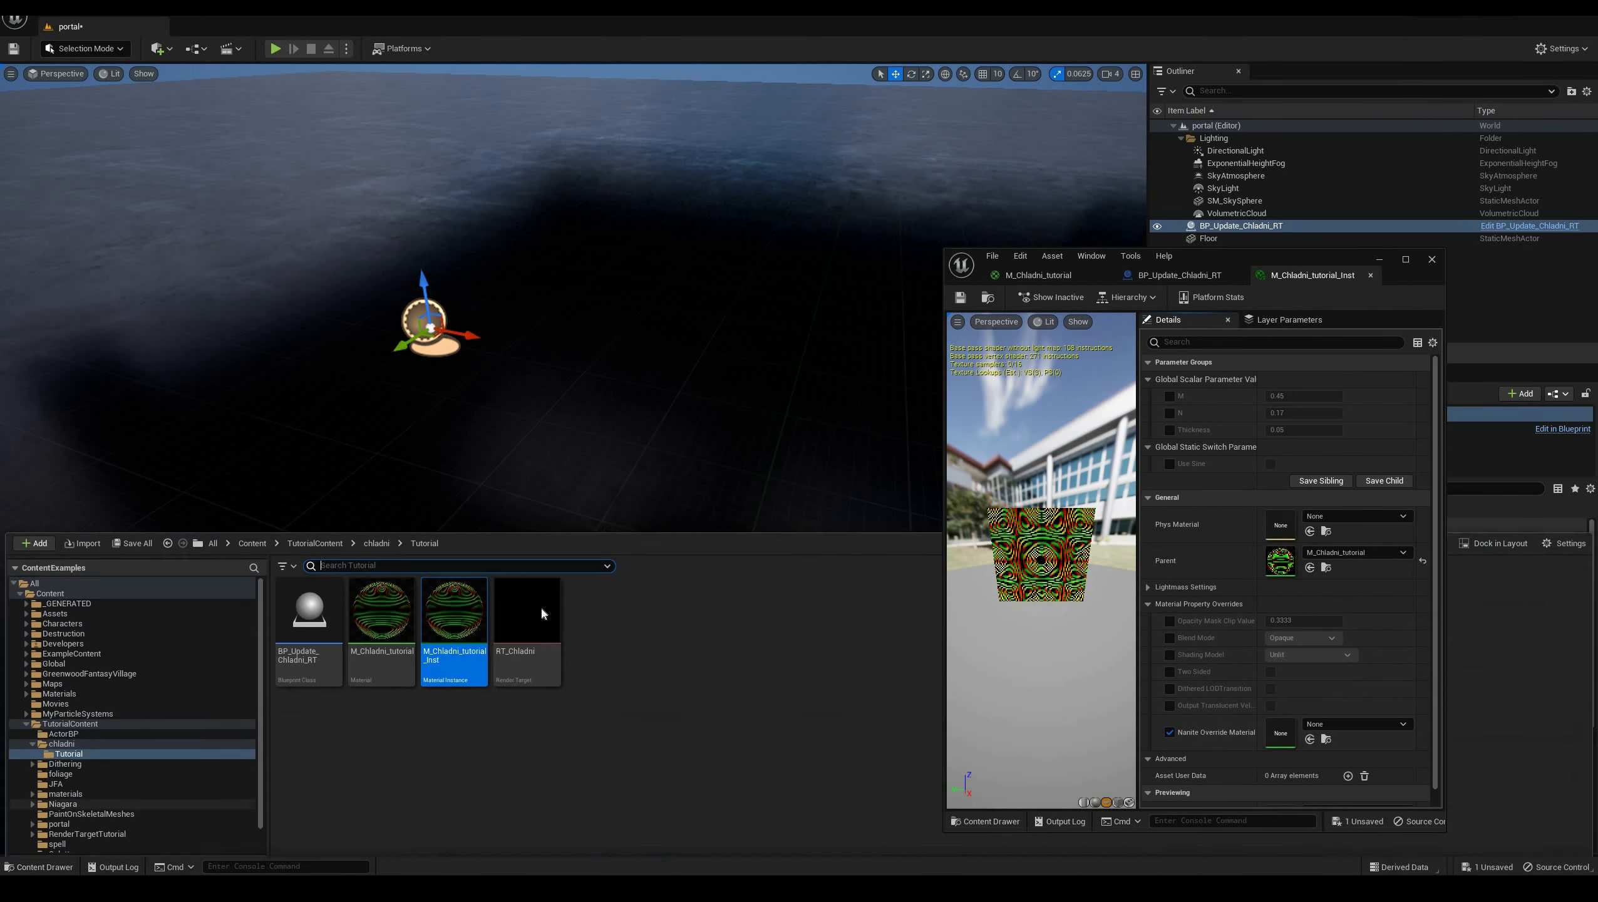
double_click(529, 640)
click(276, 49)
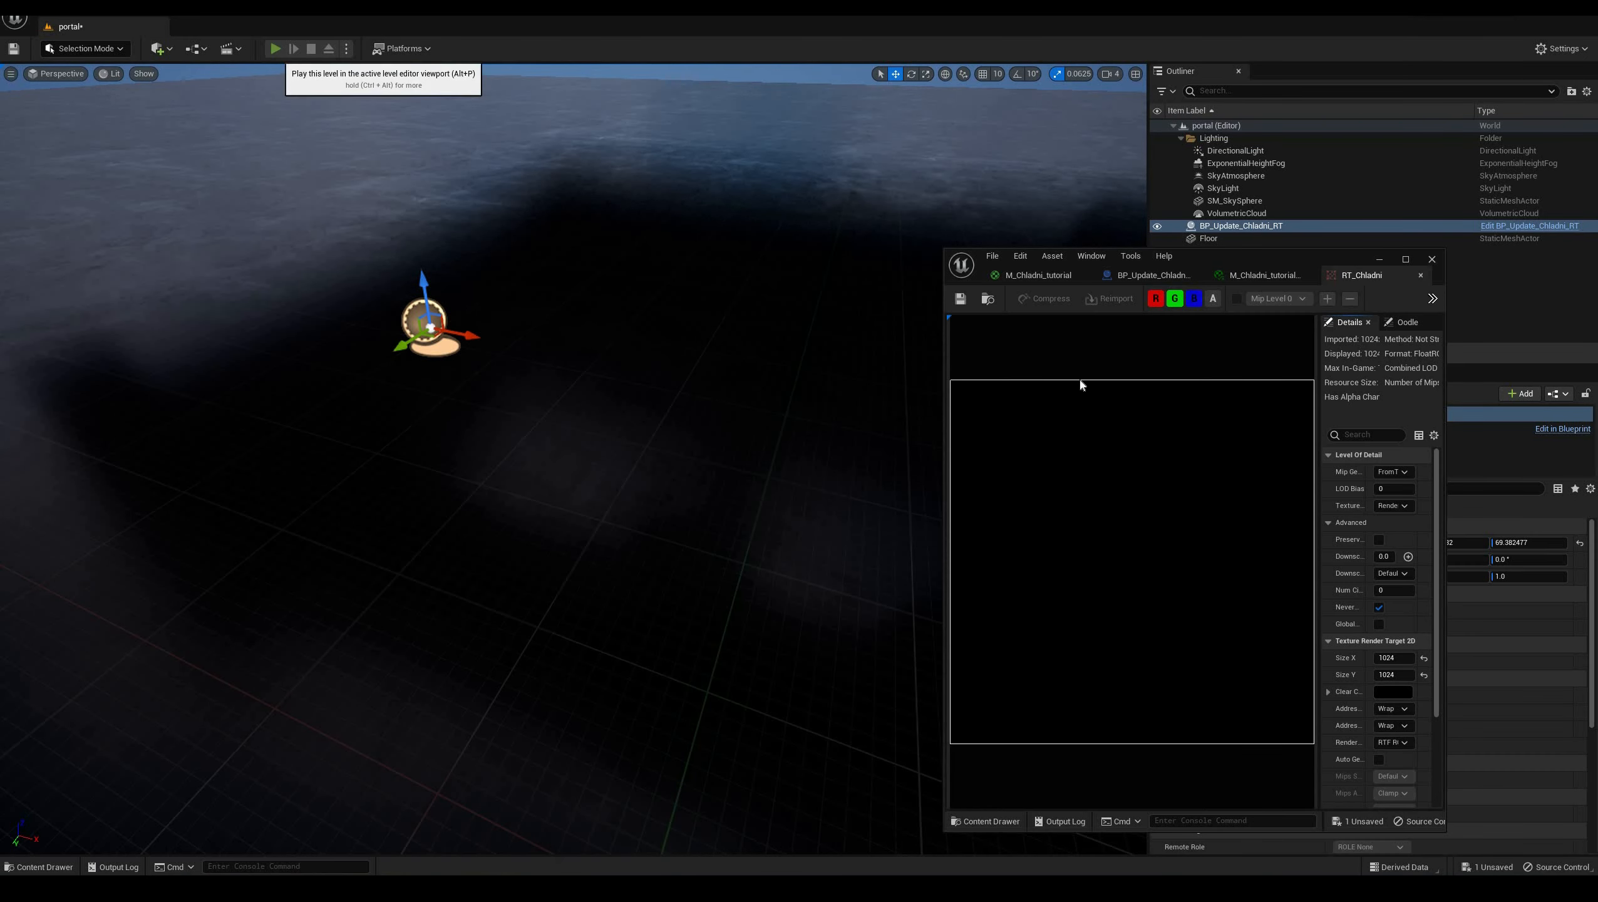
drag(1361, 275, 688, 216)
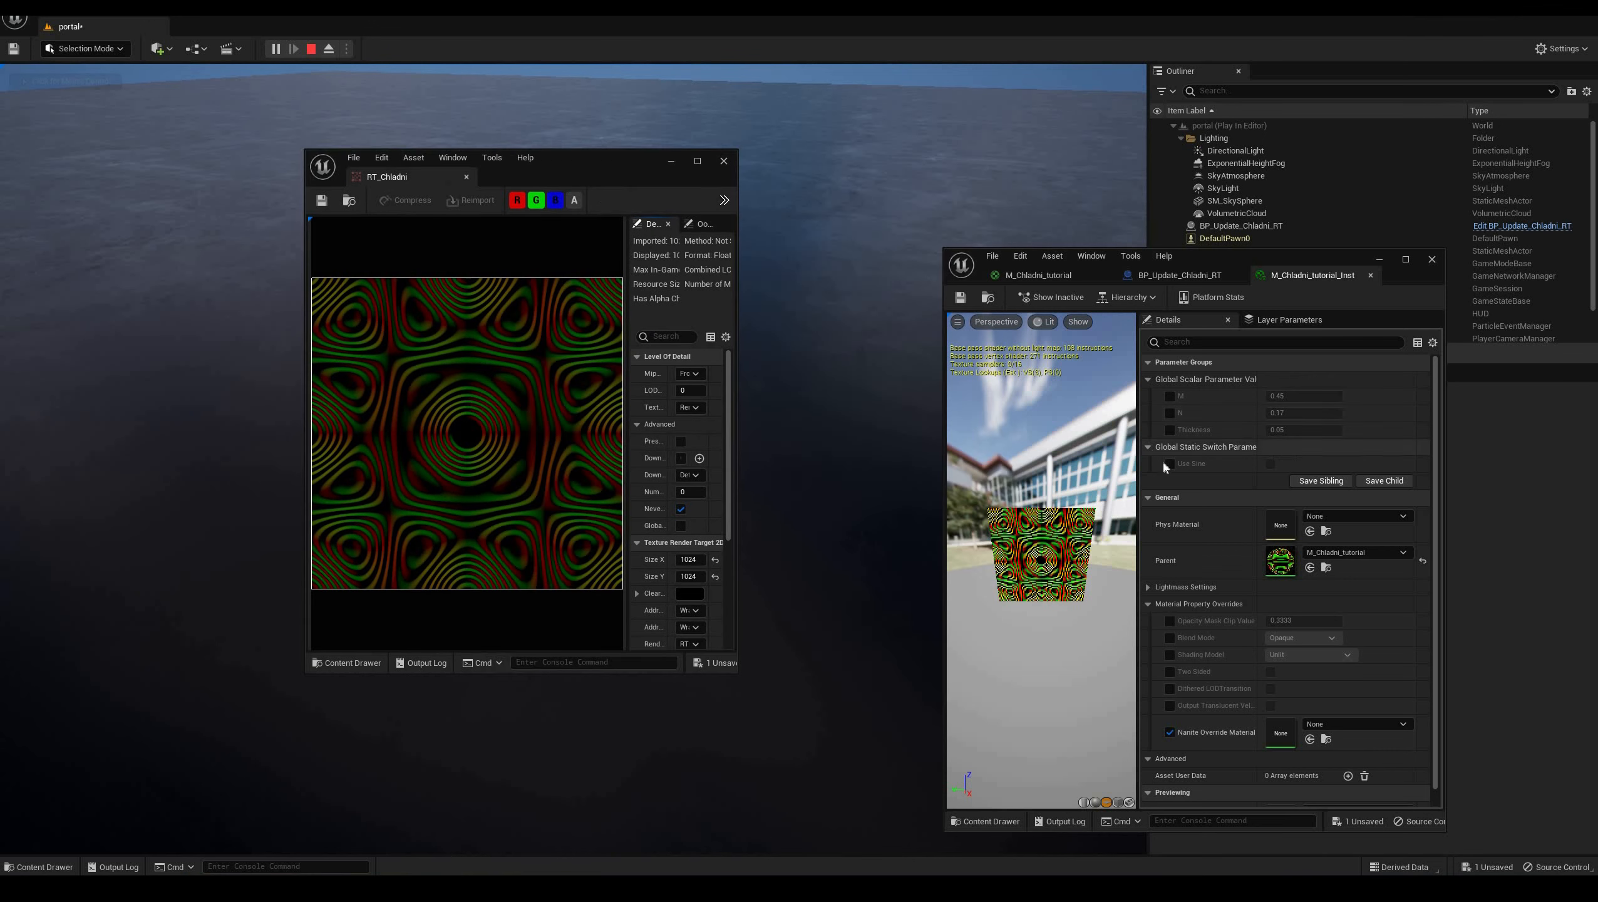
In M_Chladni_tutorial_Inst, enable Use Sine and override M with 0.21 and N with 0.37
click(1270, 465)
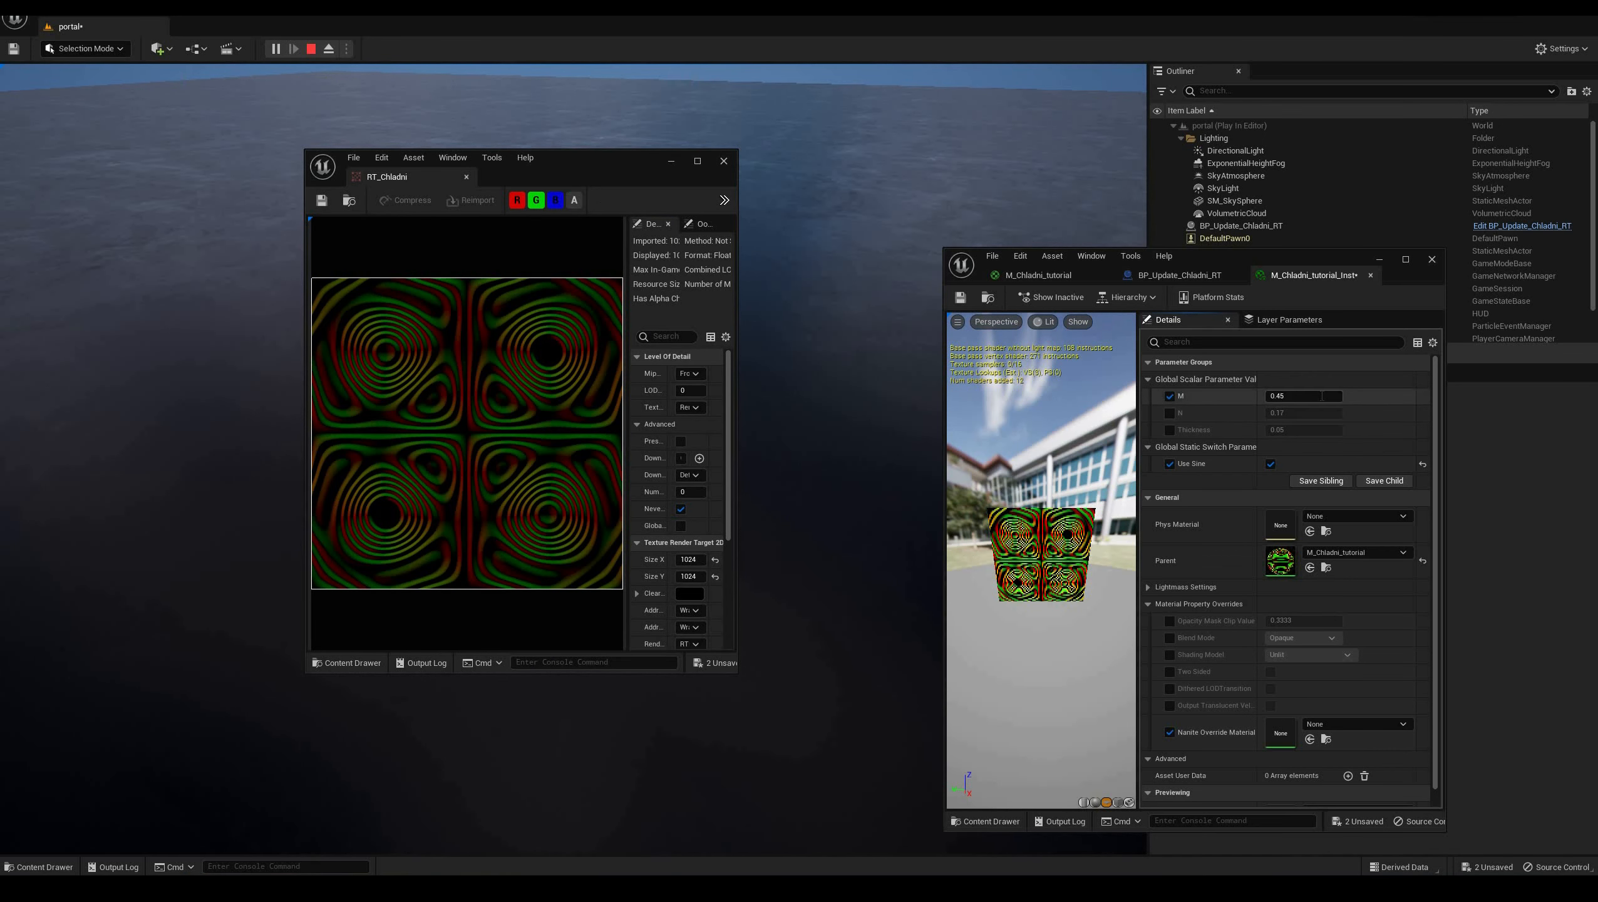
text(1)
key(Return)
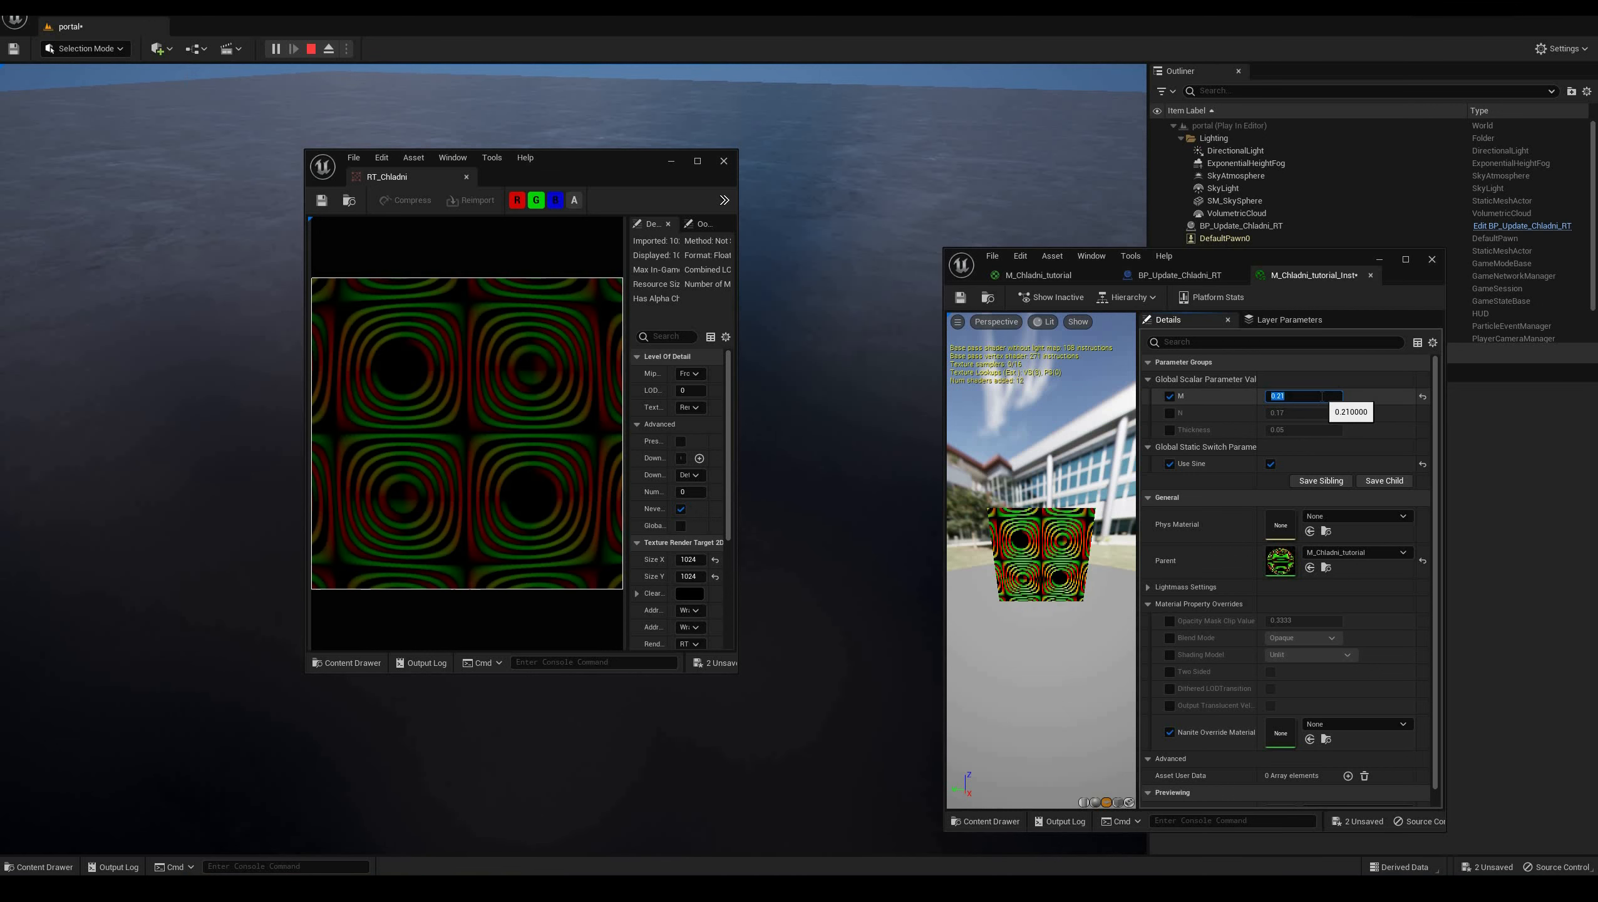
click(1171, 411)
click(1320, 412)
text(37)
key(Return)
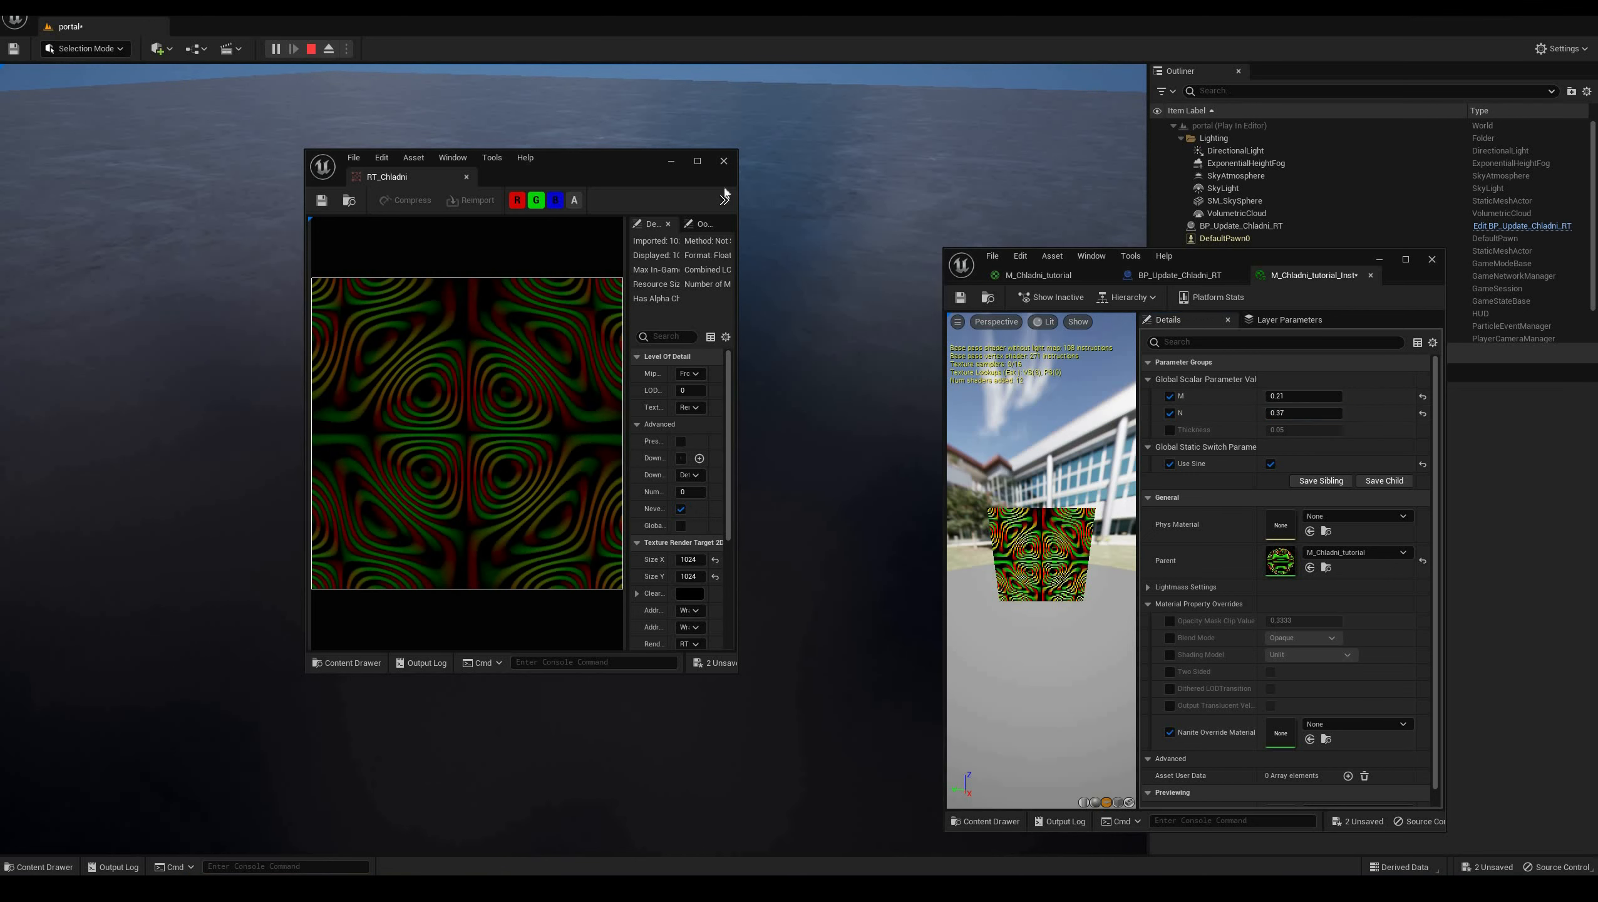
Save M_Chladni_tutorial_Inst, close the open asset editors and stop playing the level
click(723, 160)
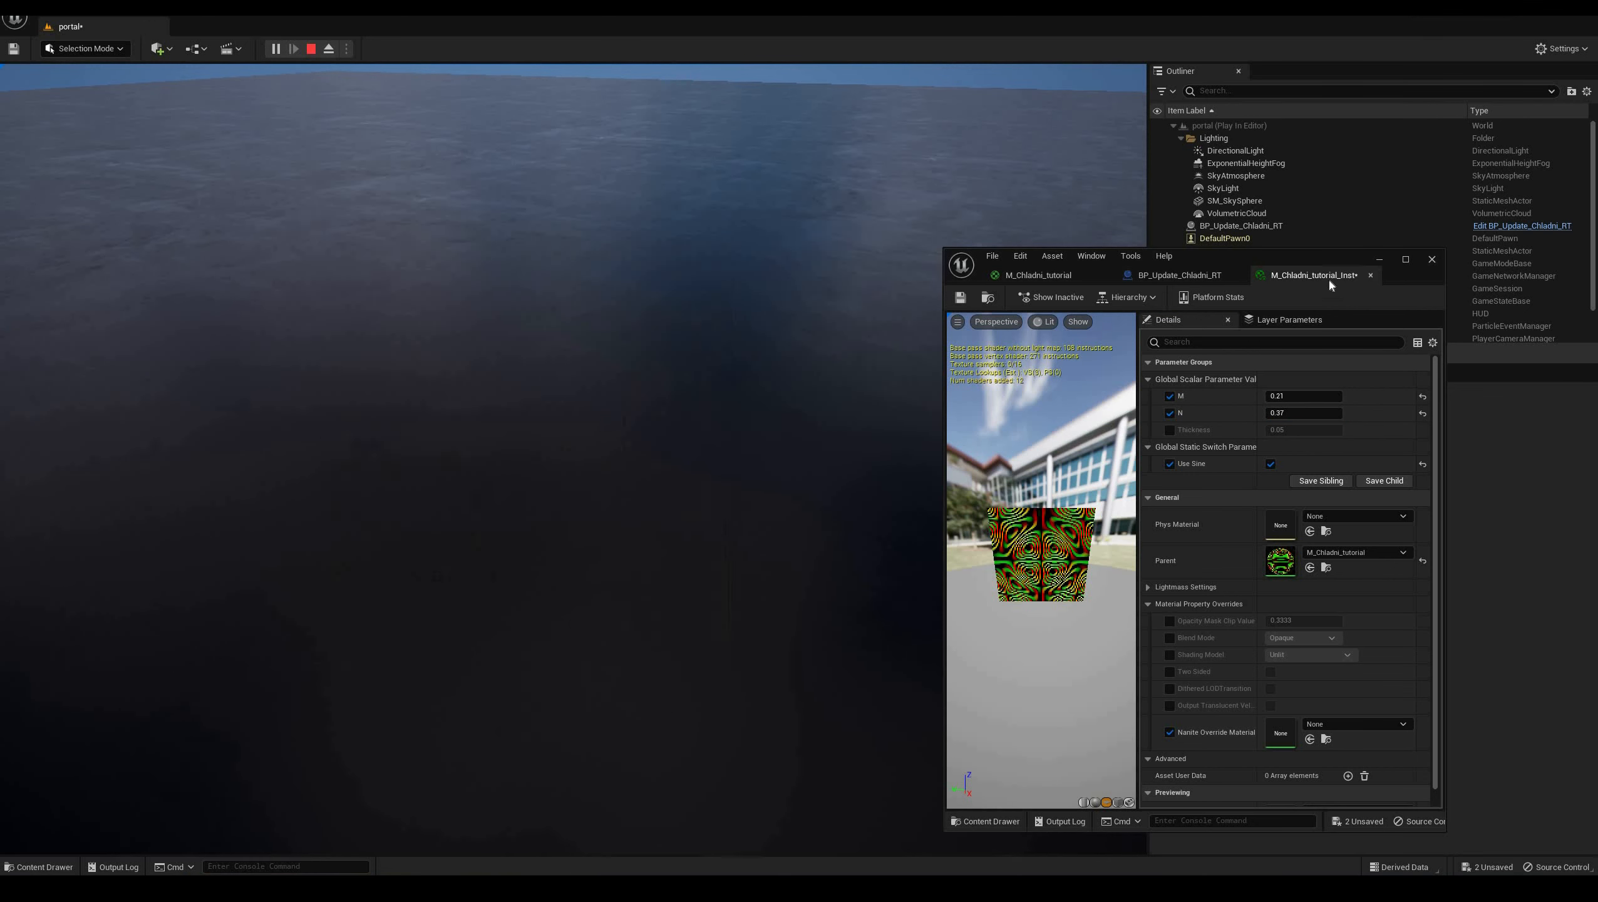
click(959, 299)
click(1371, 275)
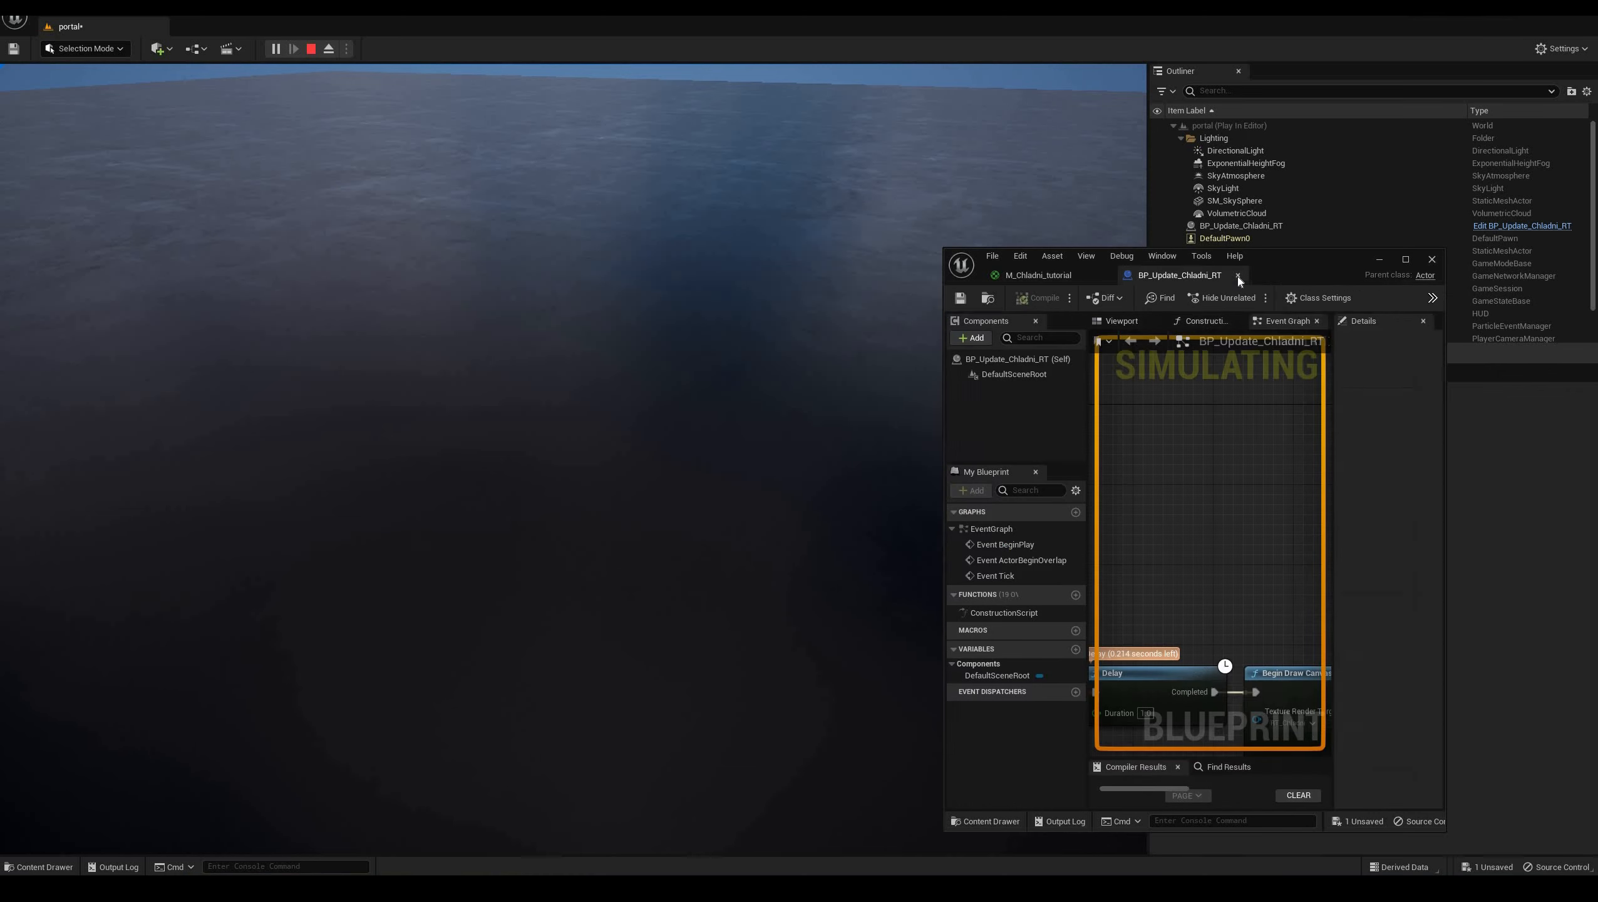
click(1237, 277)
click(366, 56)
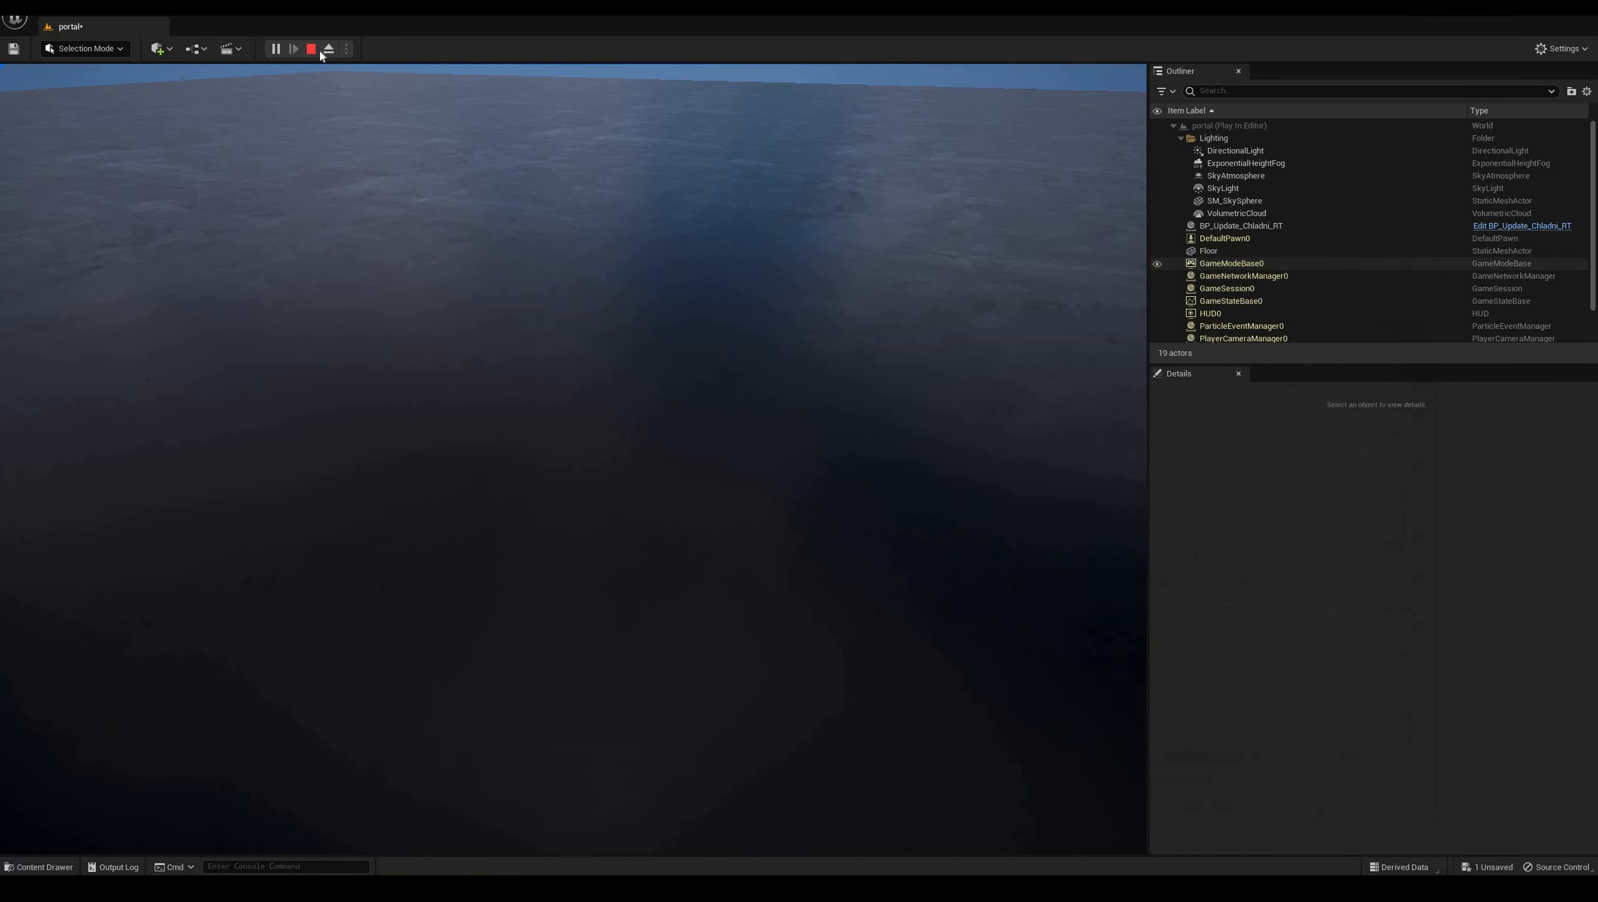
click(311, 49)
Create a Niagara System from the Empty emitter template in the Tutorial folder and name it NS_Chladni_tutorial
right_drag(573, 458, 657, 372)
click(39, 866)
right_click(639, 615)
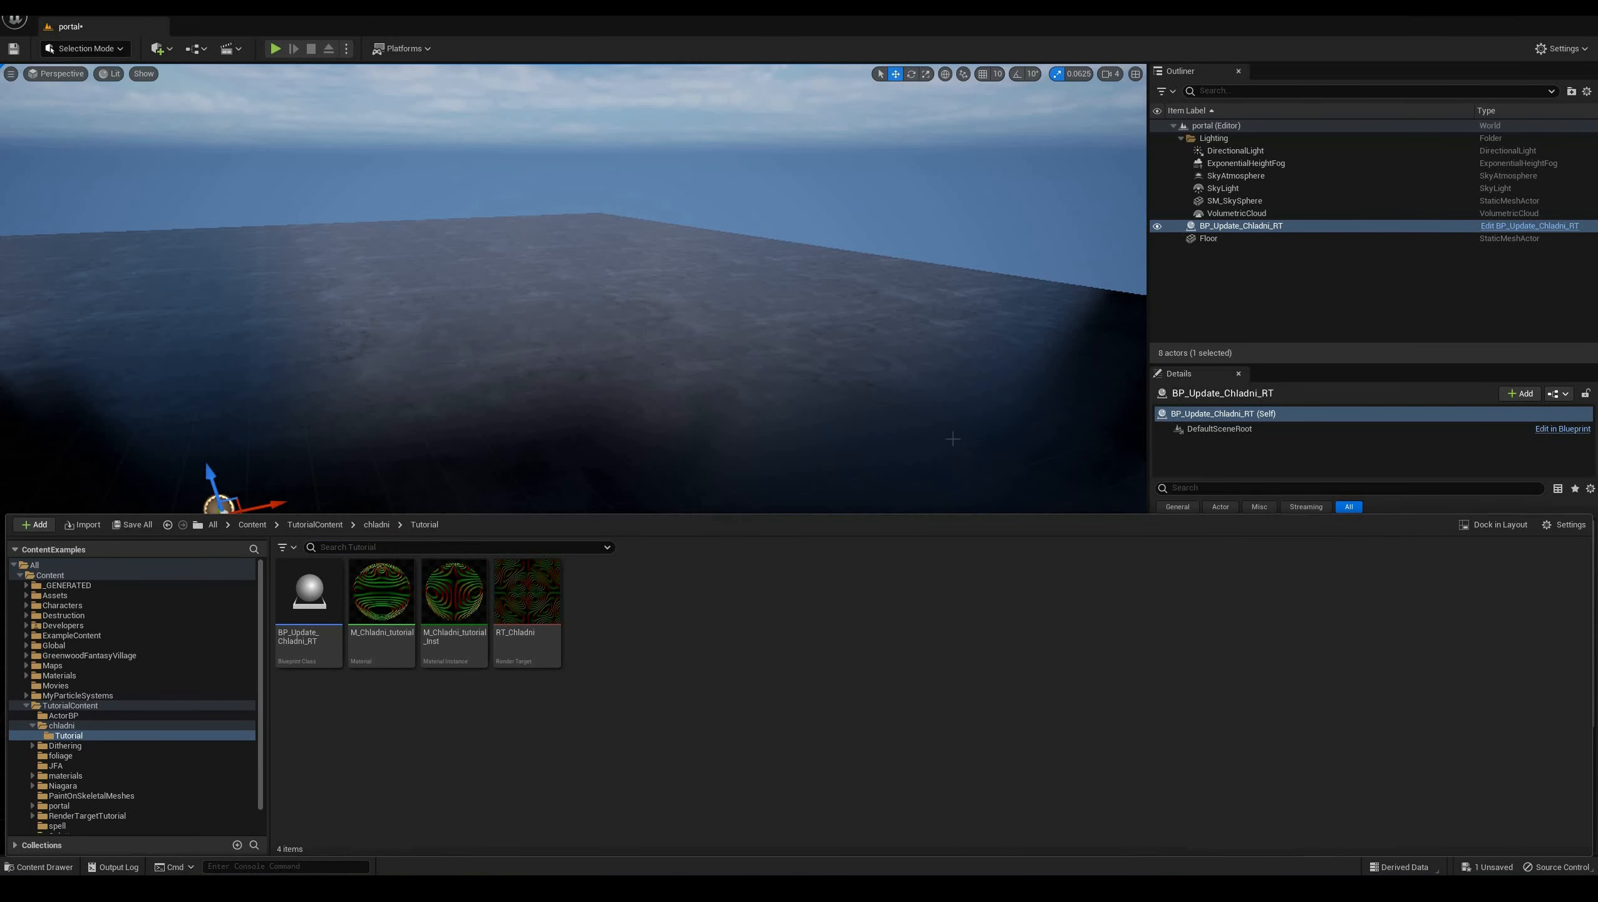
click(711, 344)
click(879, 689)
click(726, 559)
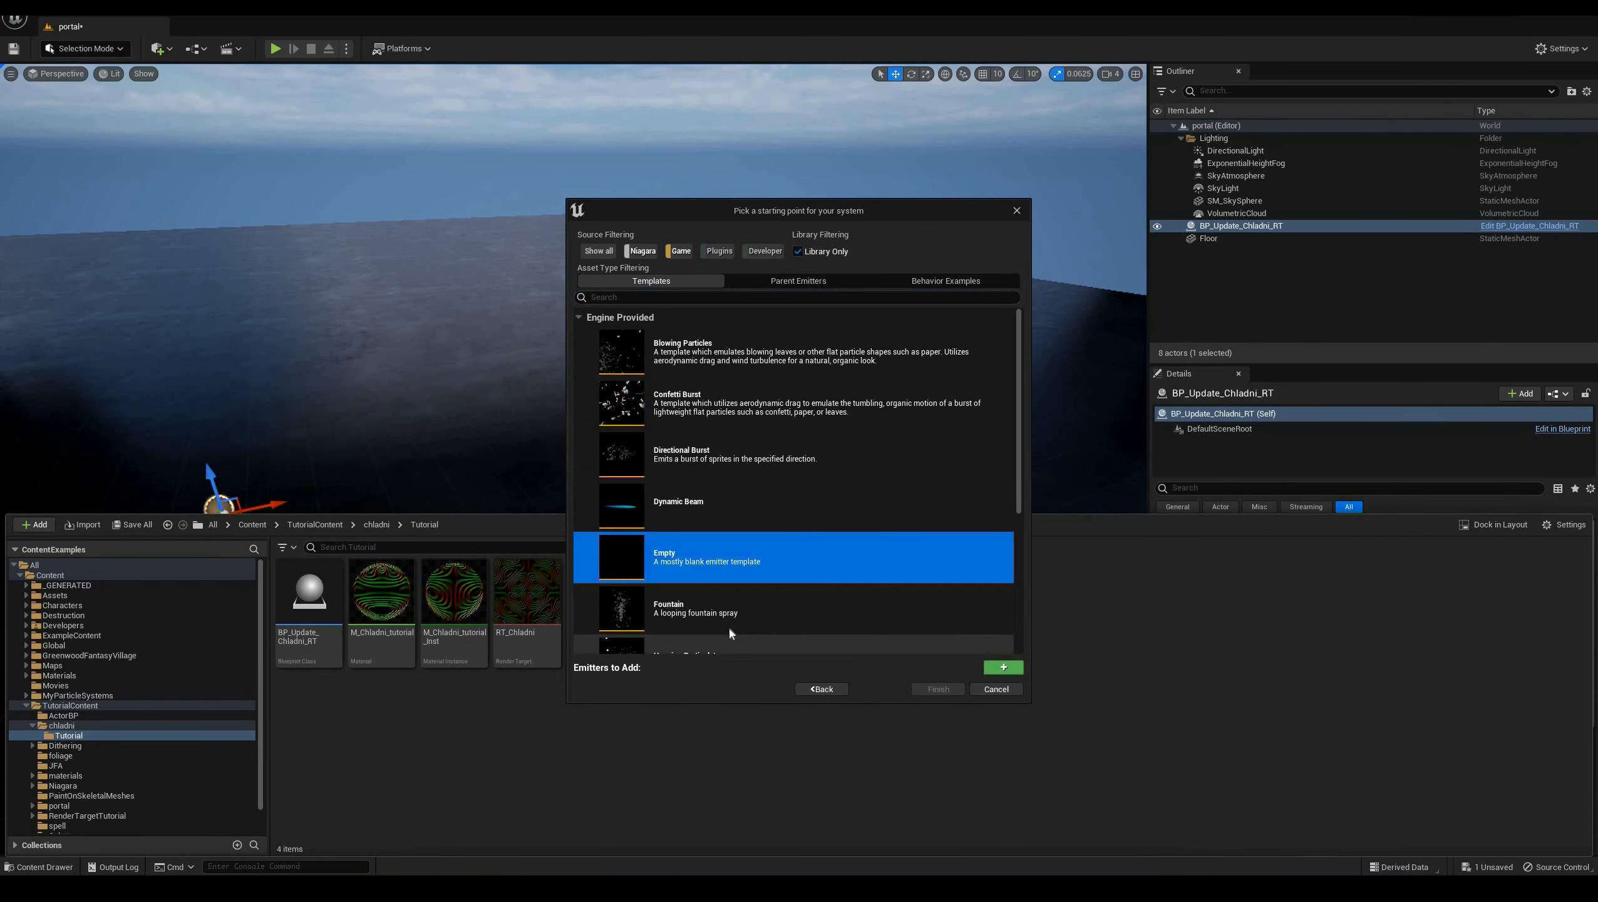
click(1003, 667)
click(938, 687)
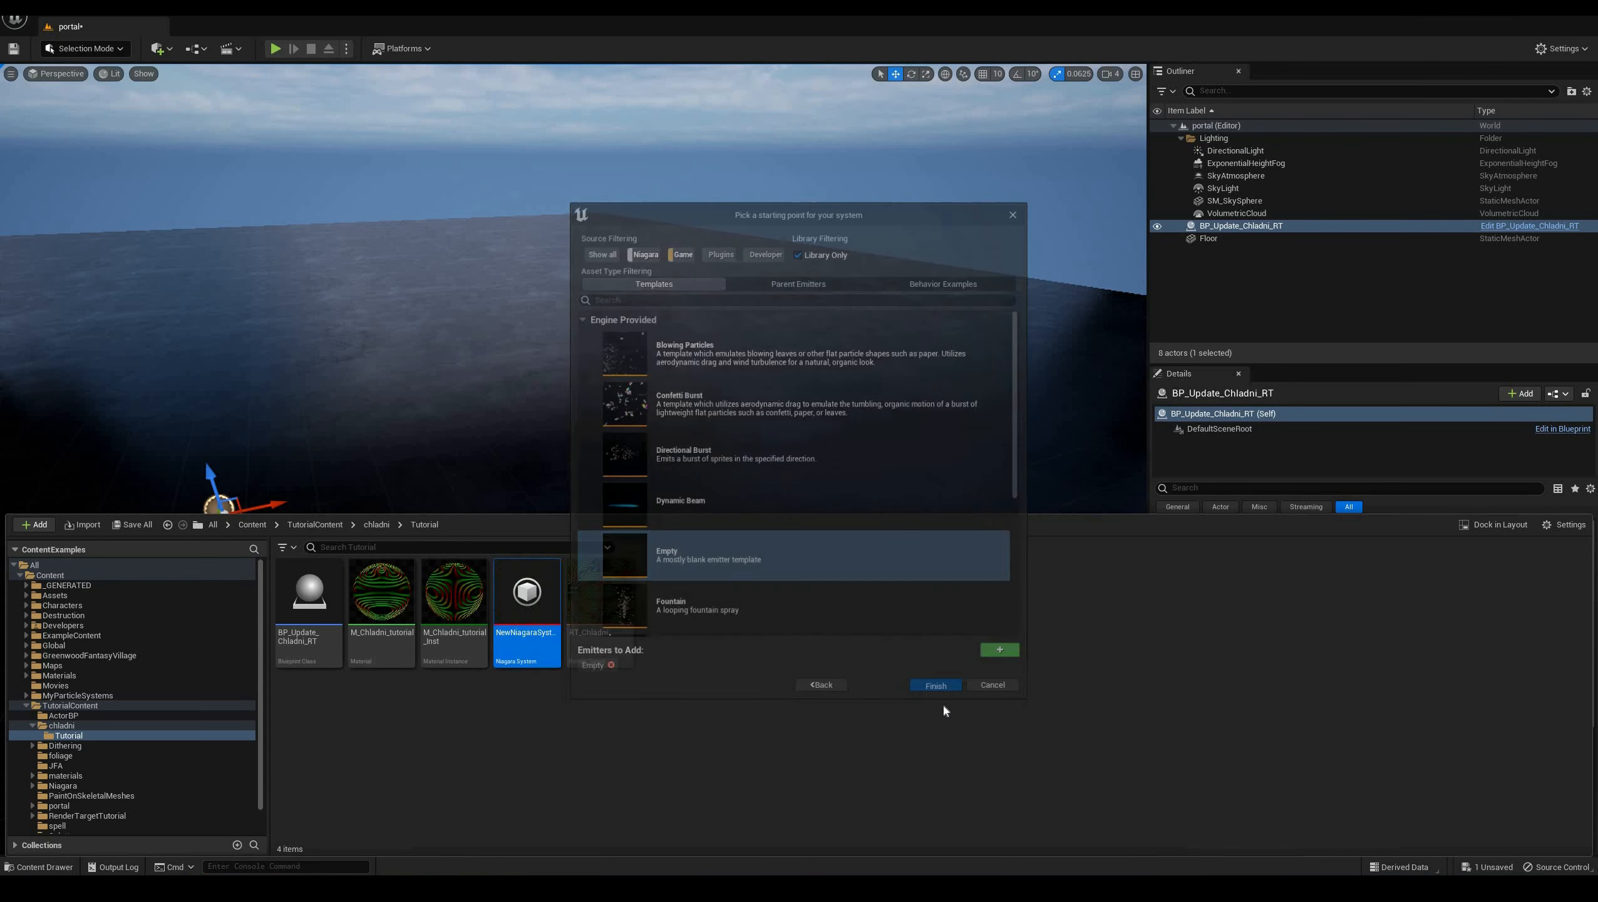
text(NS_Ch)
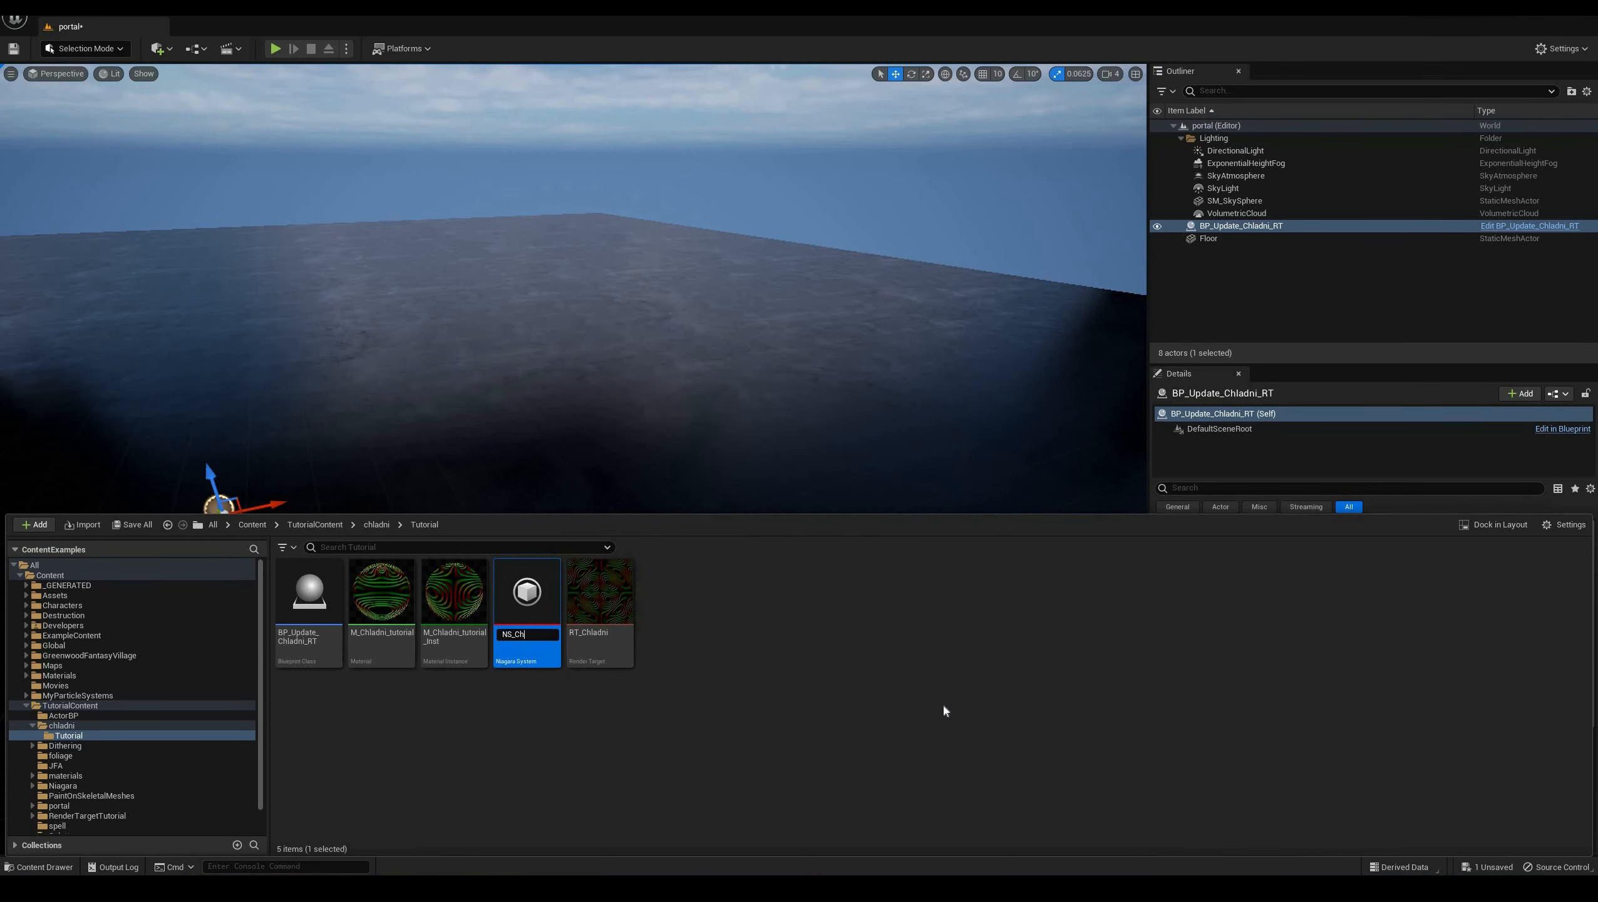
text(ladni_tutorial)
key(Return)
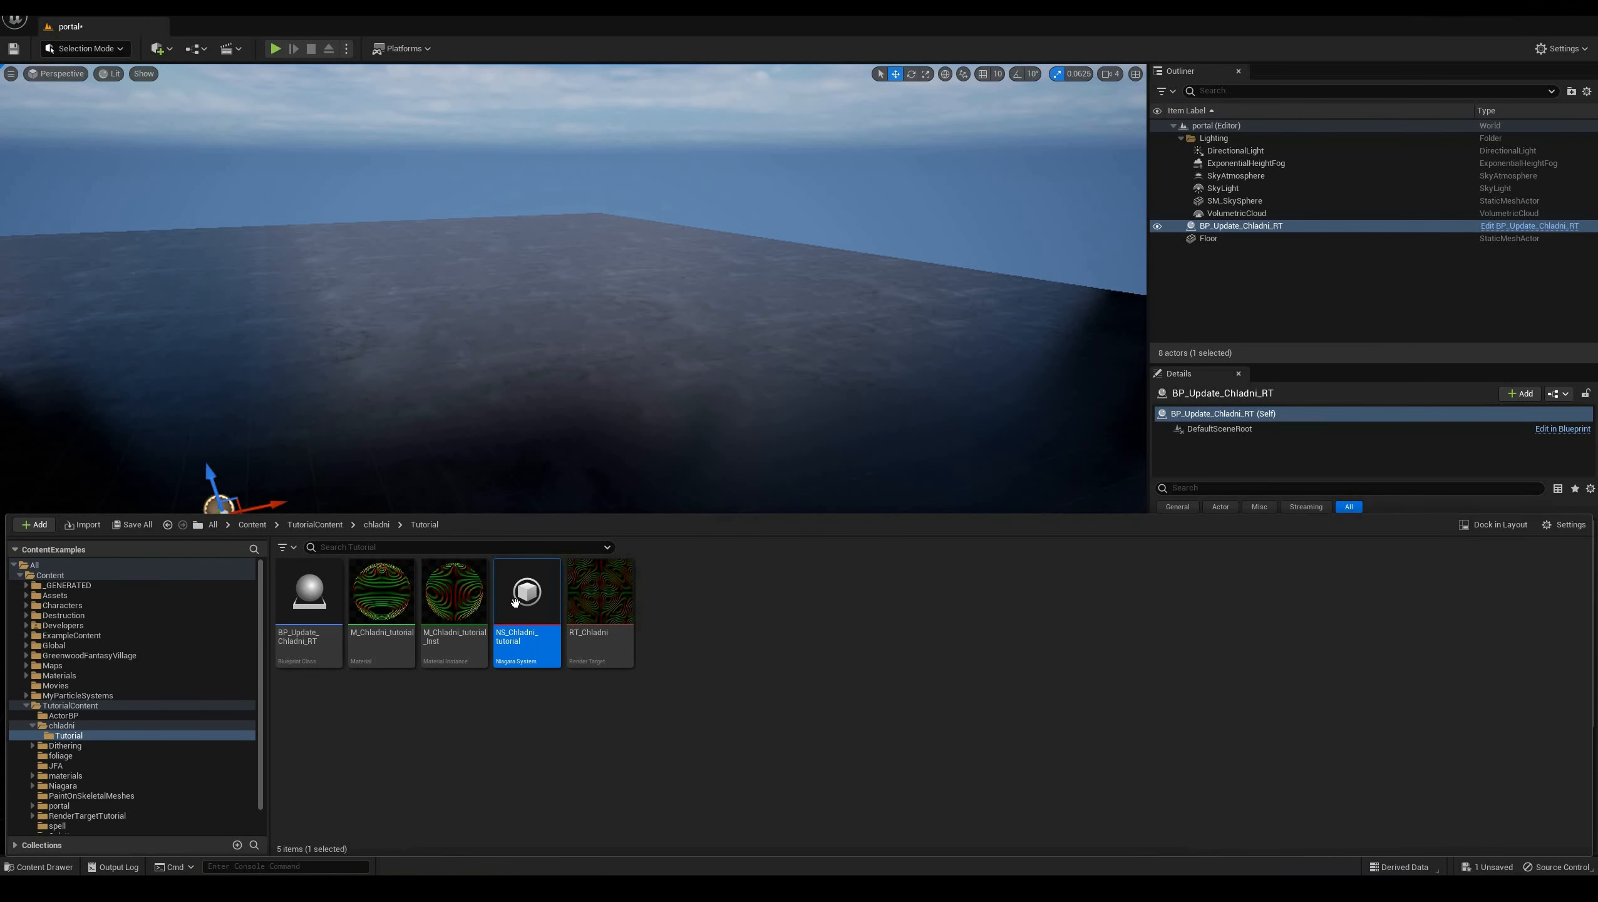
Open NS_Chladni_tutorial and set its Empty emitter to Local Space, GPUCompute Sim and Fixed bounds
double_click(515, 602)
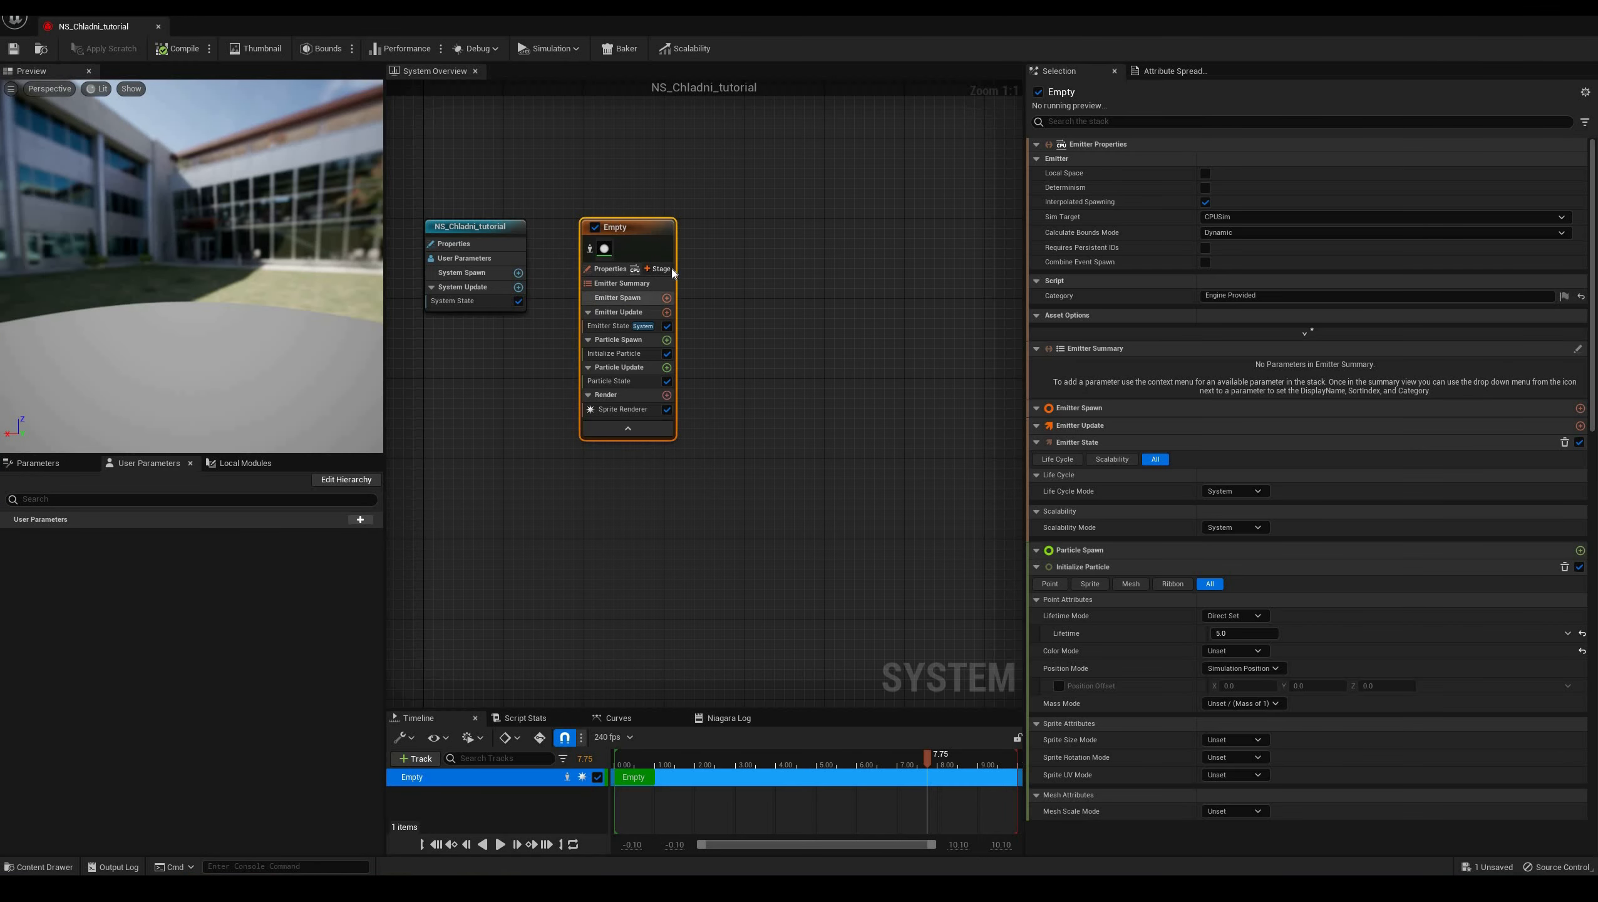
click(610, 269)
right_drag(712, 281, 739, 349)
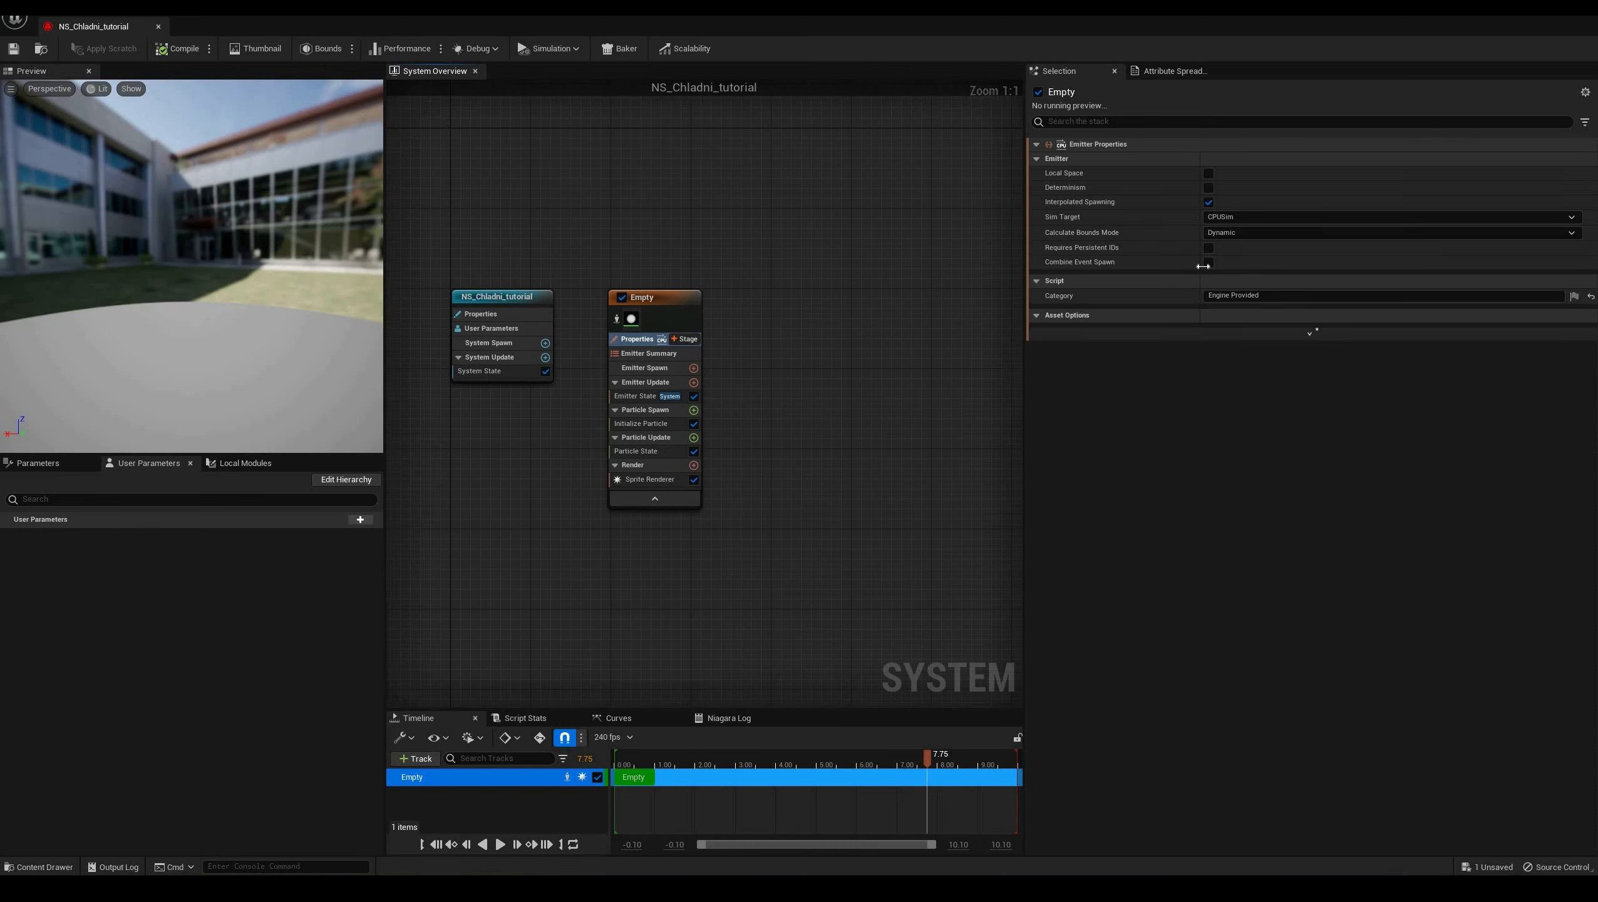
click(1208, 173)
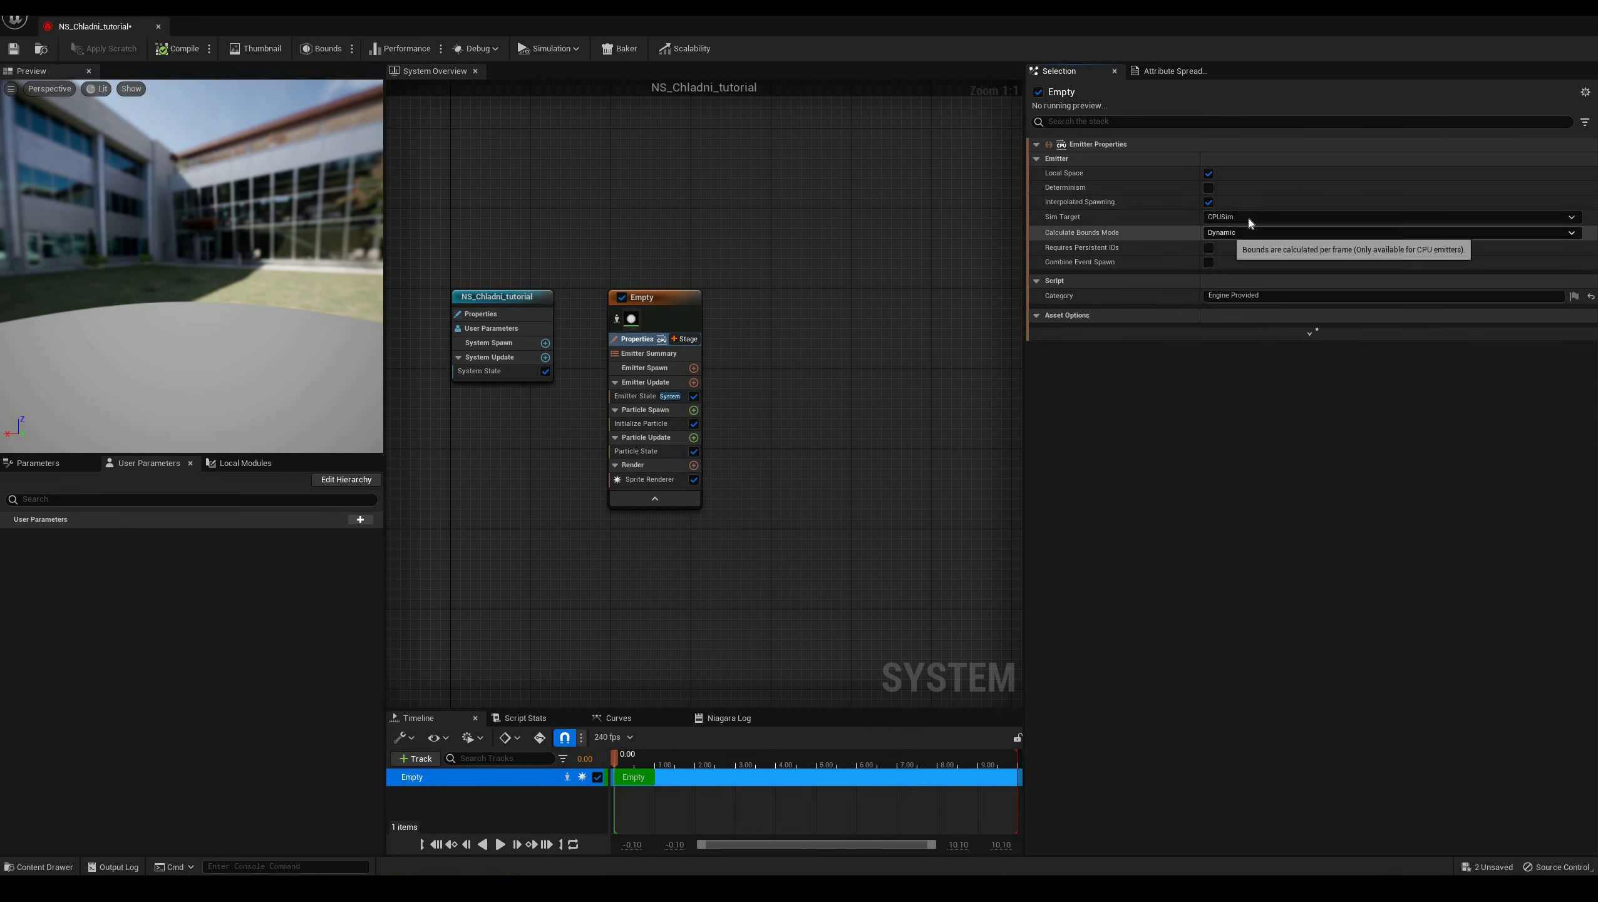
click(1216, 266)
click(1218, 288)
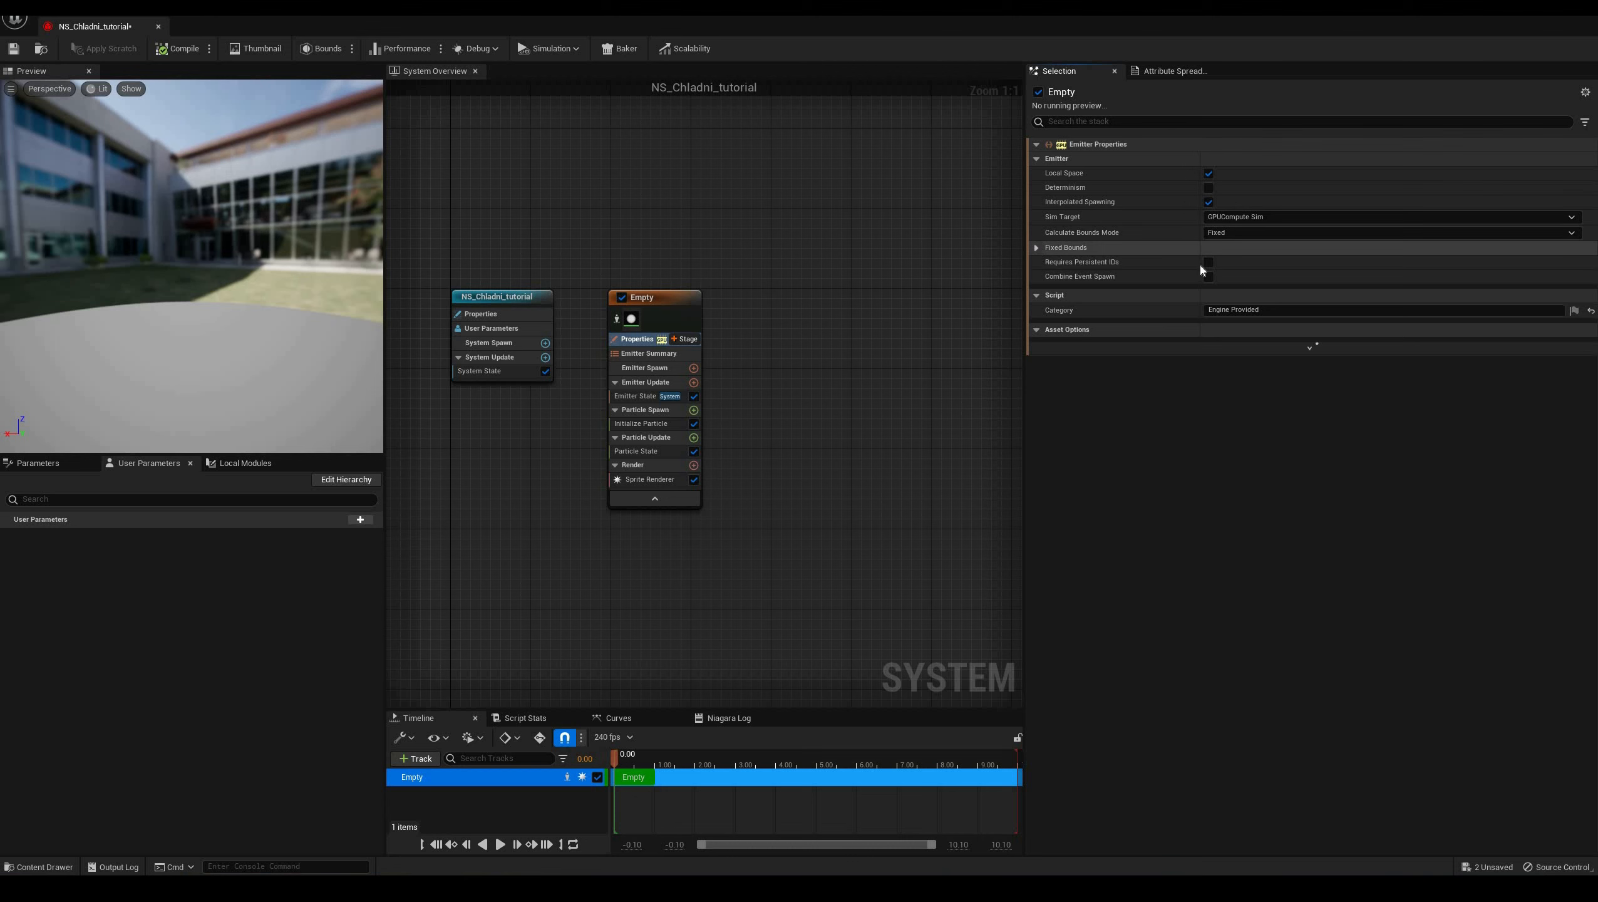
Set the Empty emitter's fixed bounds to a minimum of -1000 and a maximum of 1000 on all axes and select Emitter State
click(1037, 247)
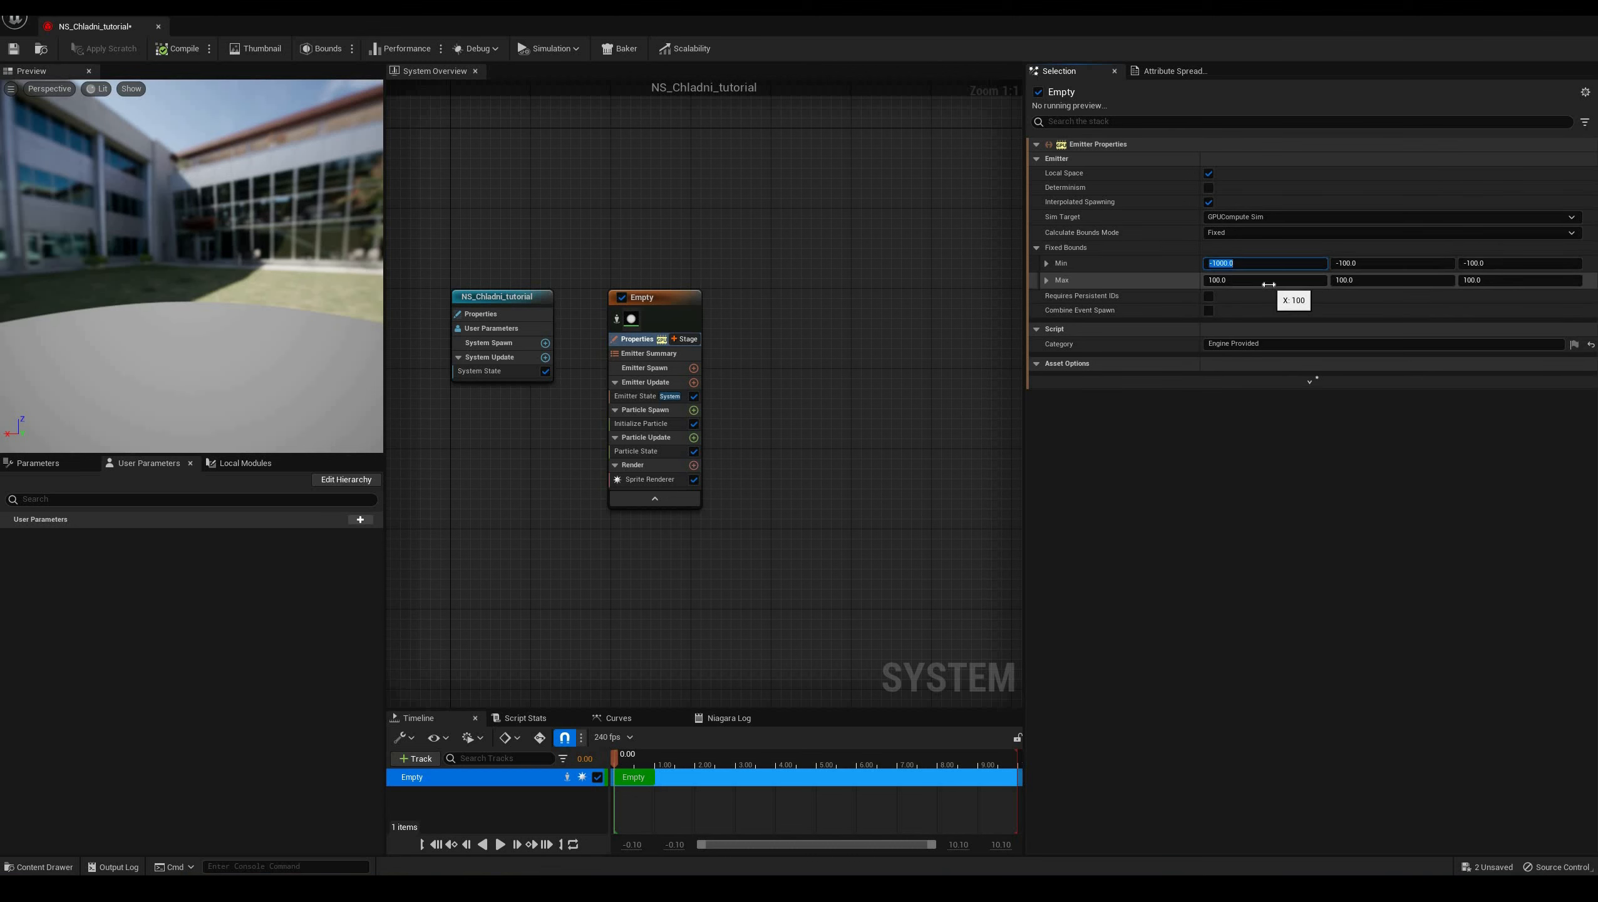
key(Tab)
key(Tab)
click(1270, 282)
text(1000)
key(Return)
key(Tab)
click(857, 340)
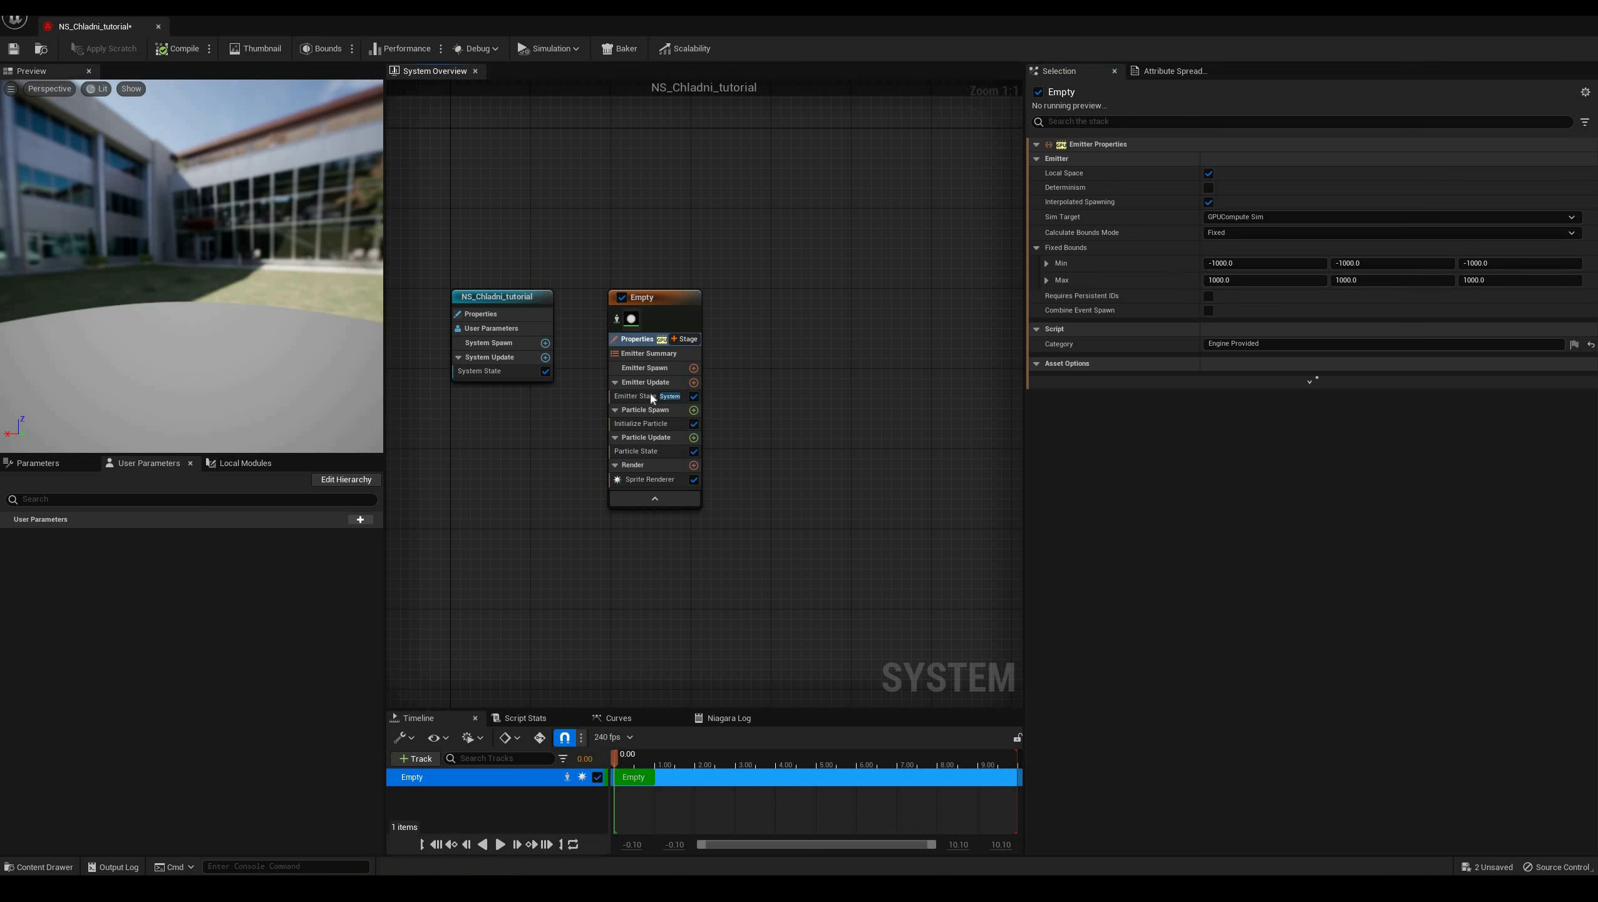
click(643, 394)
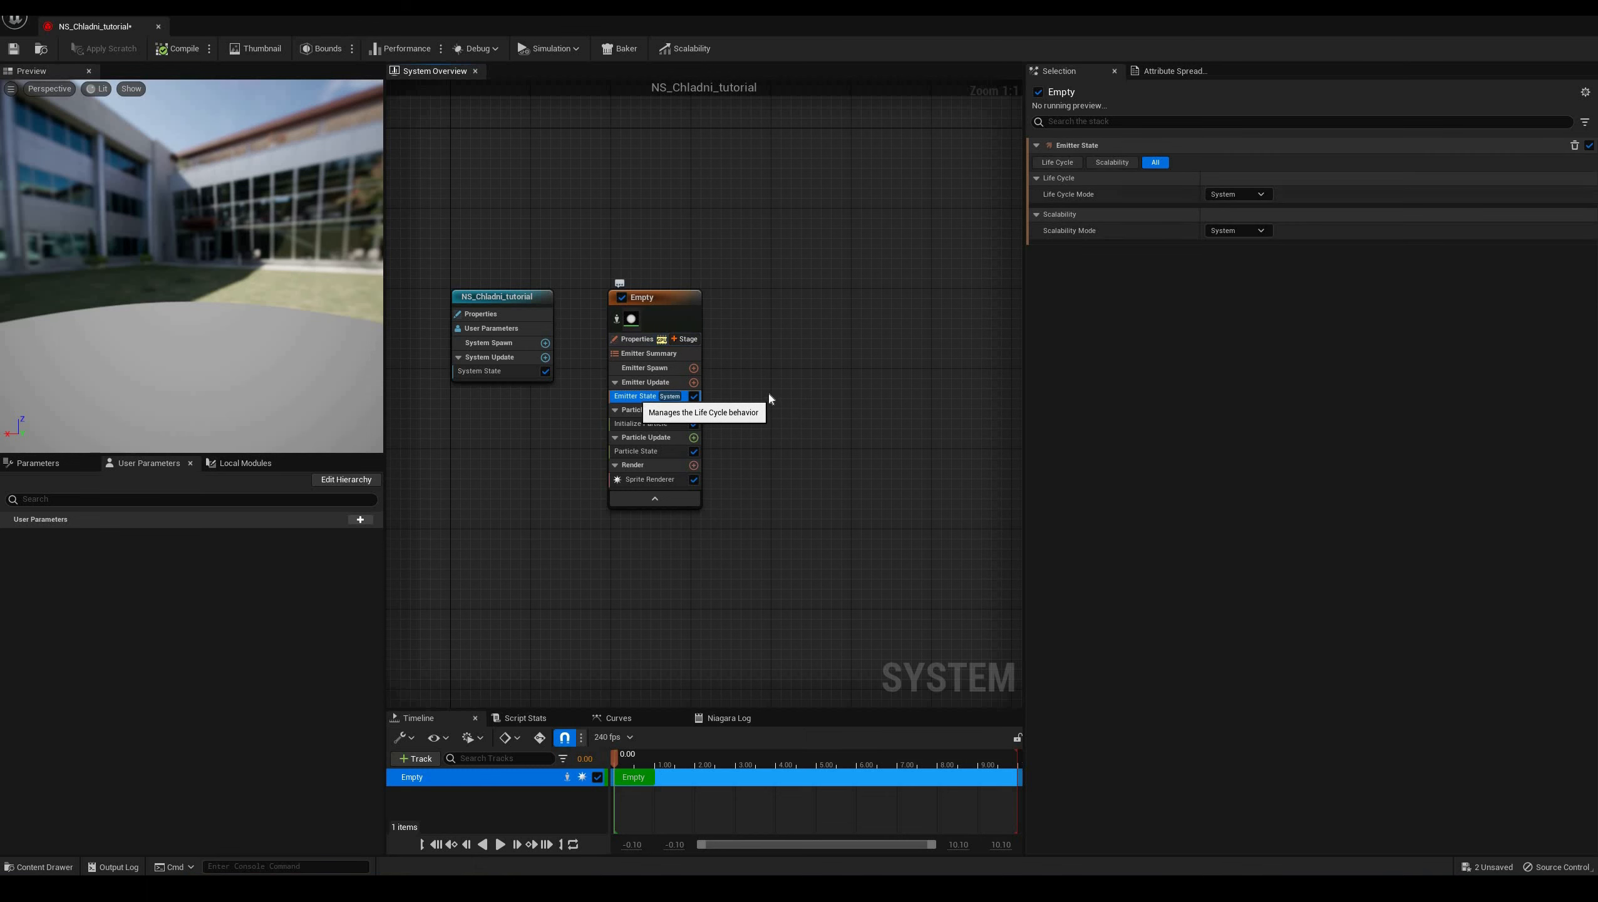
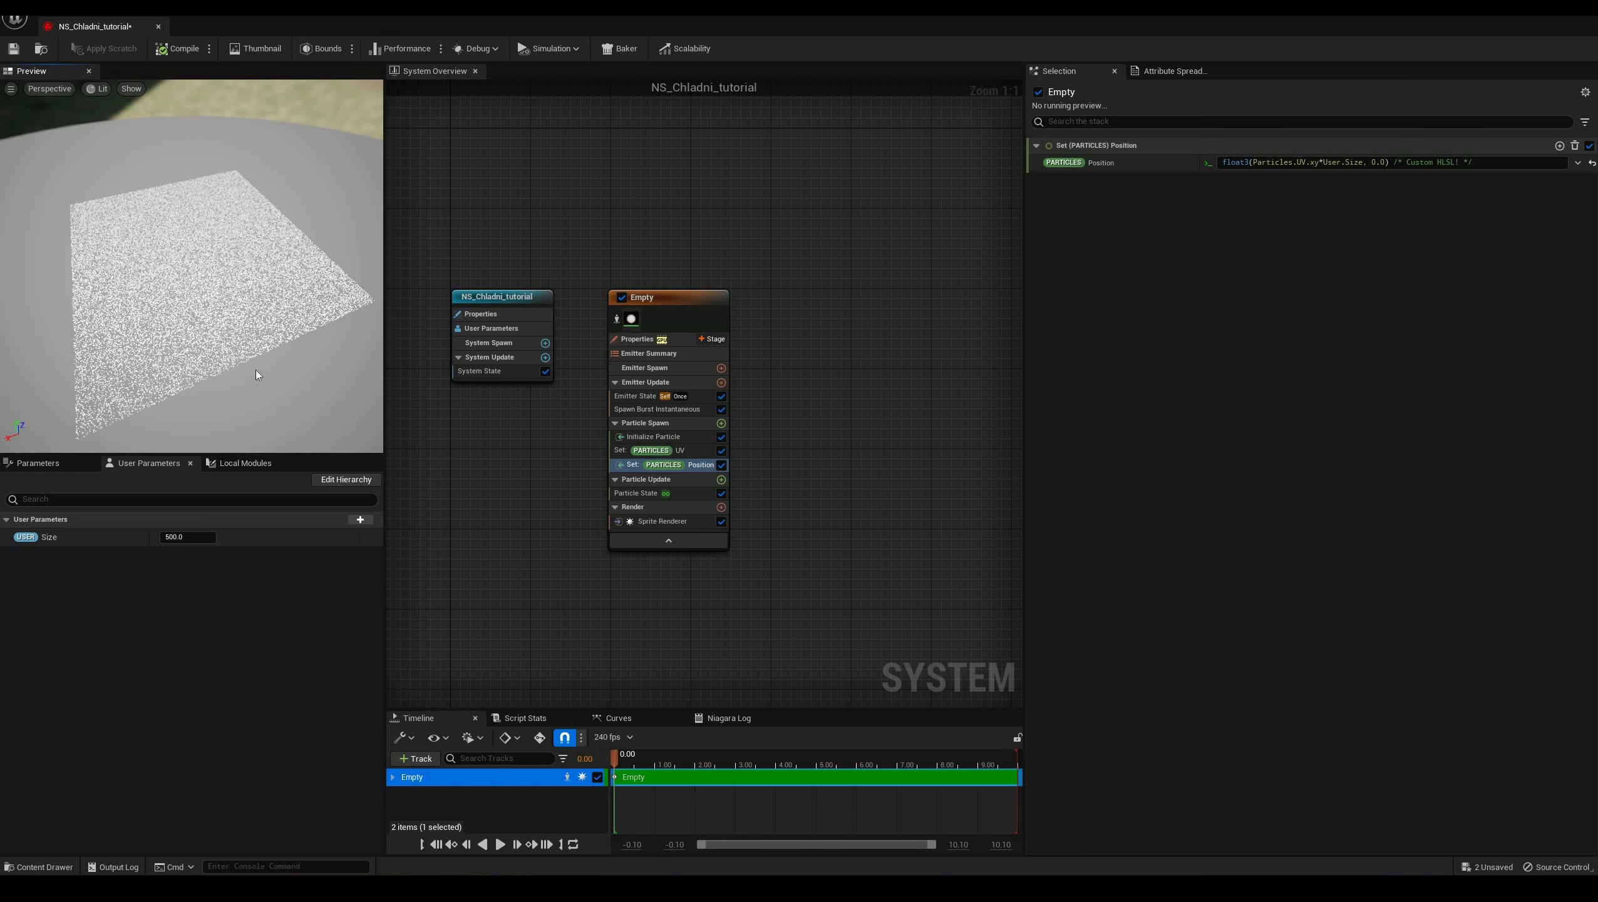
Add a Set Parameters module to the emitter's Particle Update that sets the Particles UV parameter
click(720, 481)
text(set)
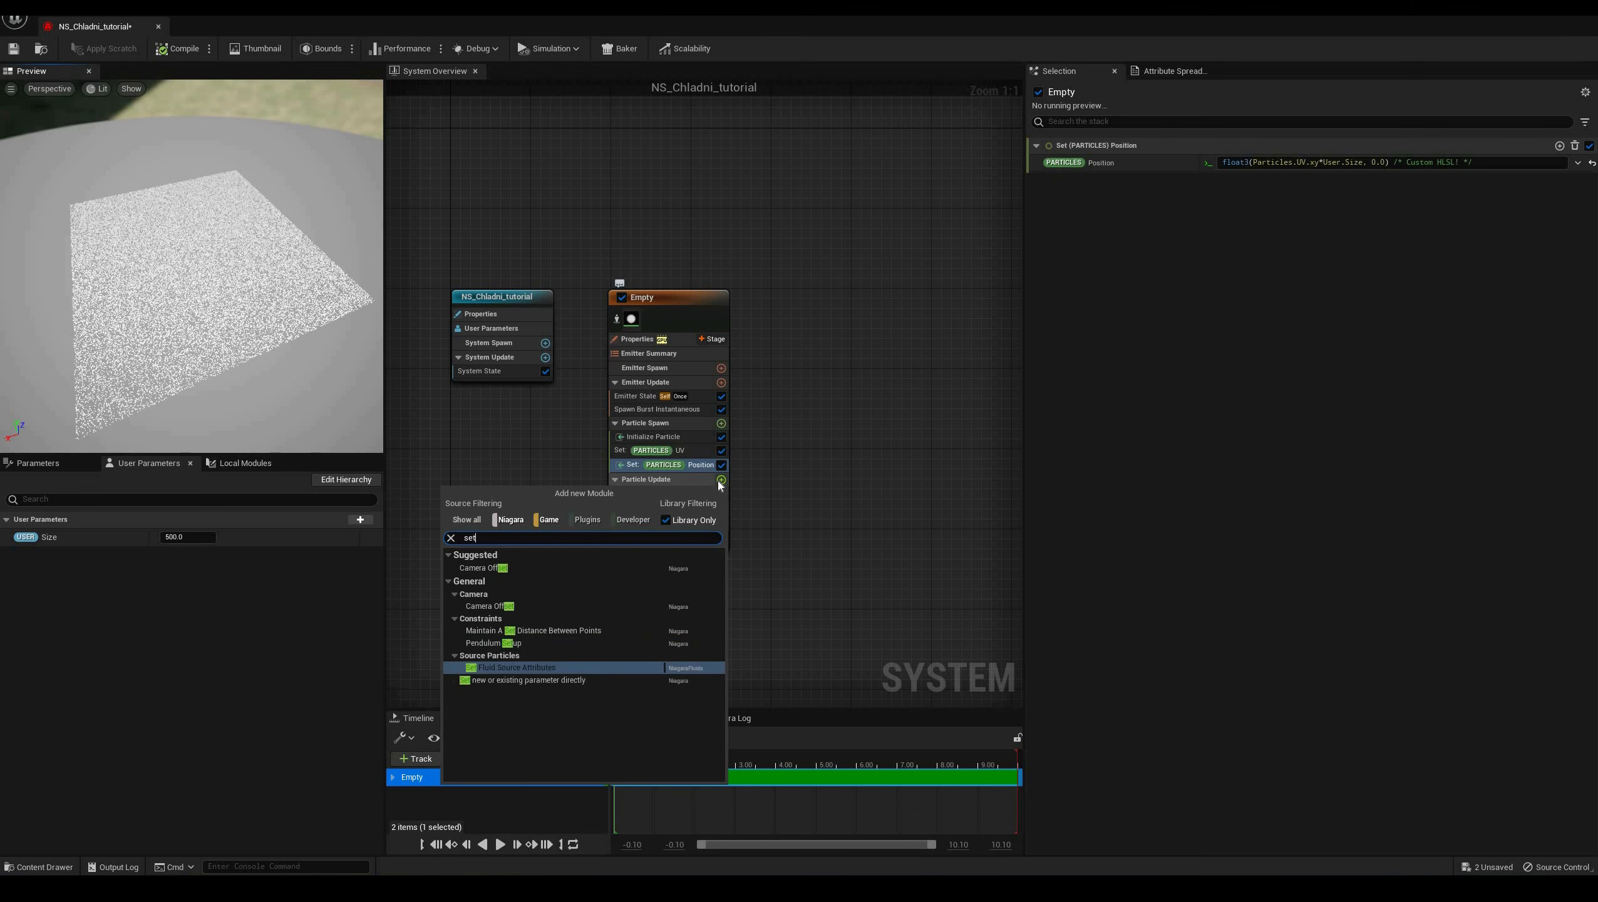
click(583, 679)
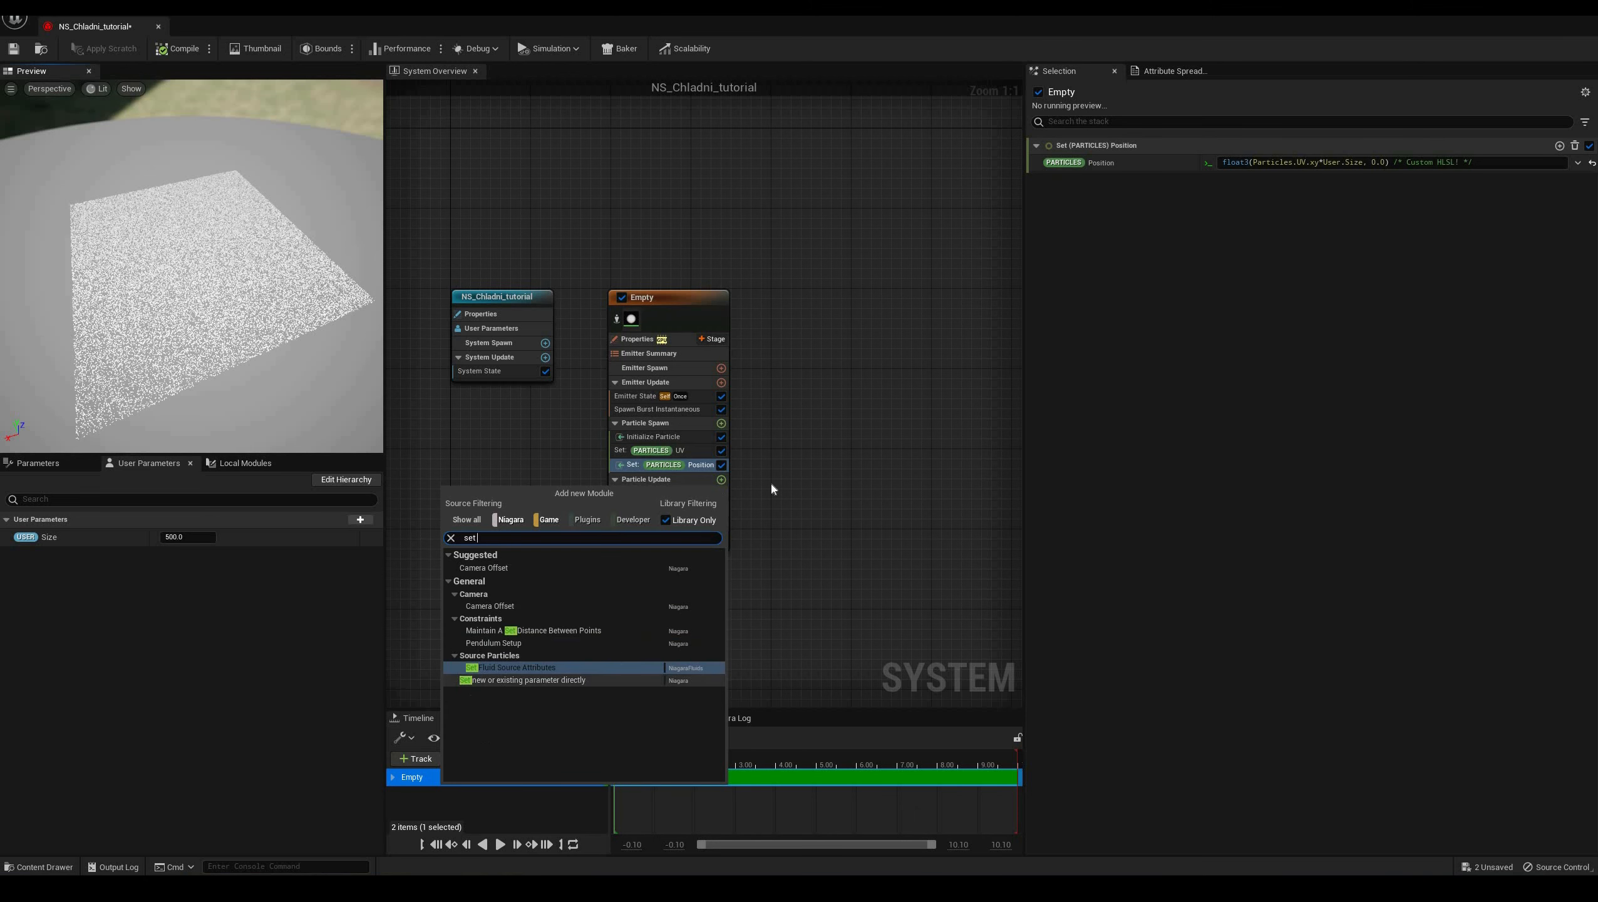
click(1559, 146)
text(uv)
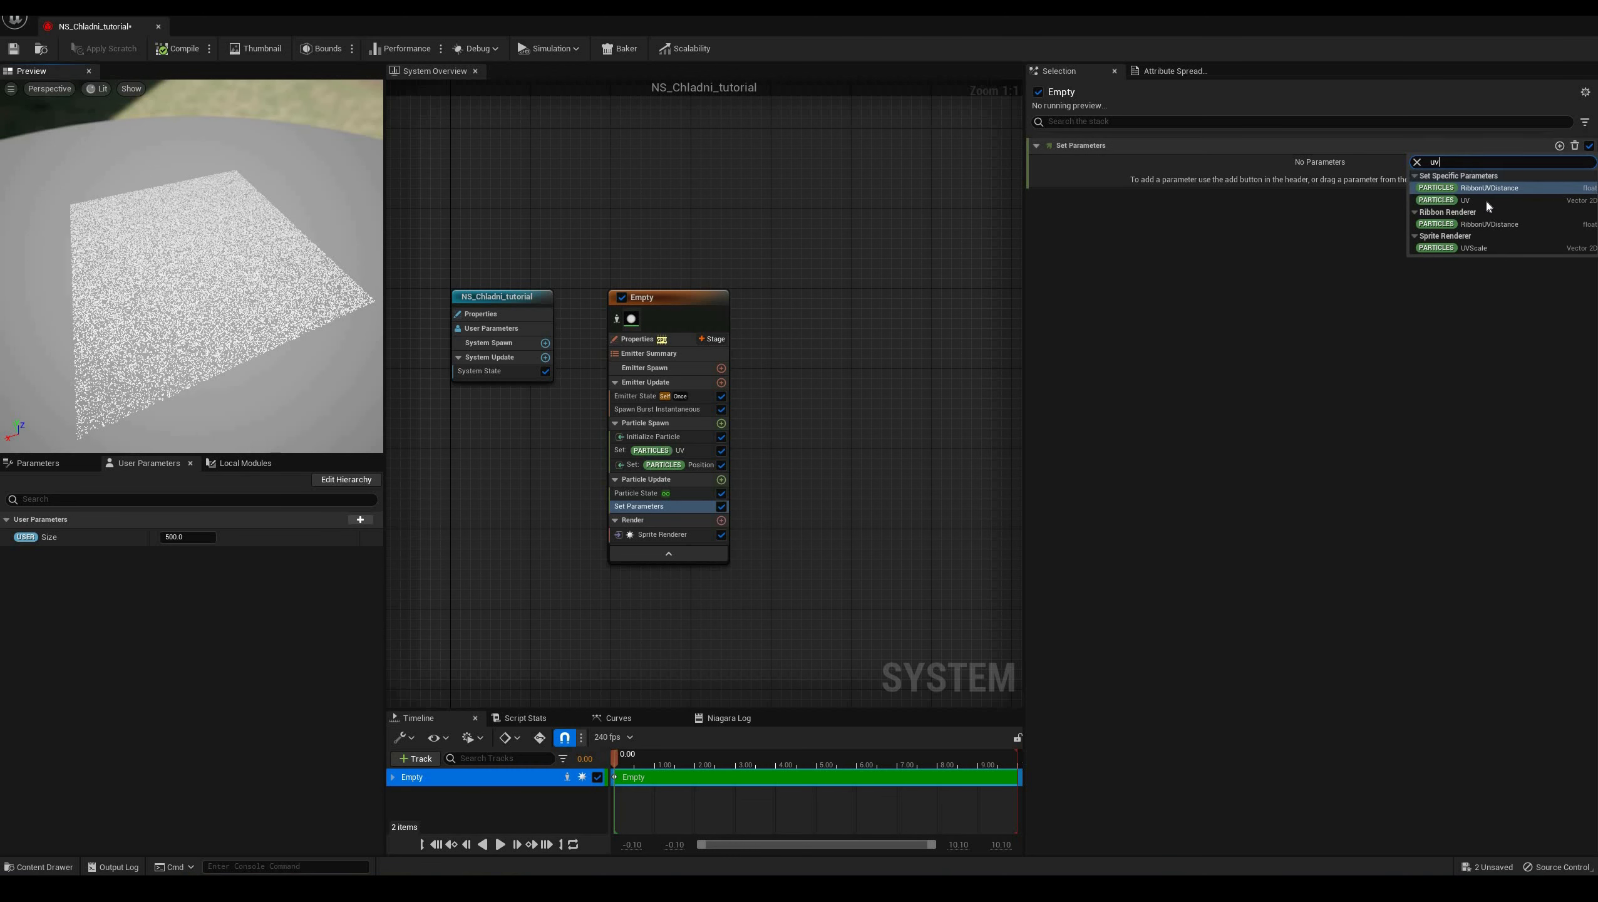
click(1468, 198)
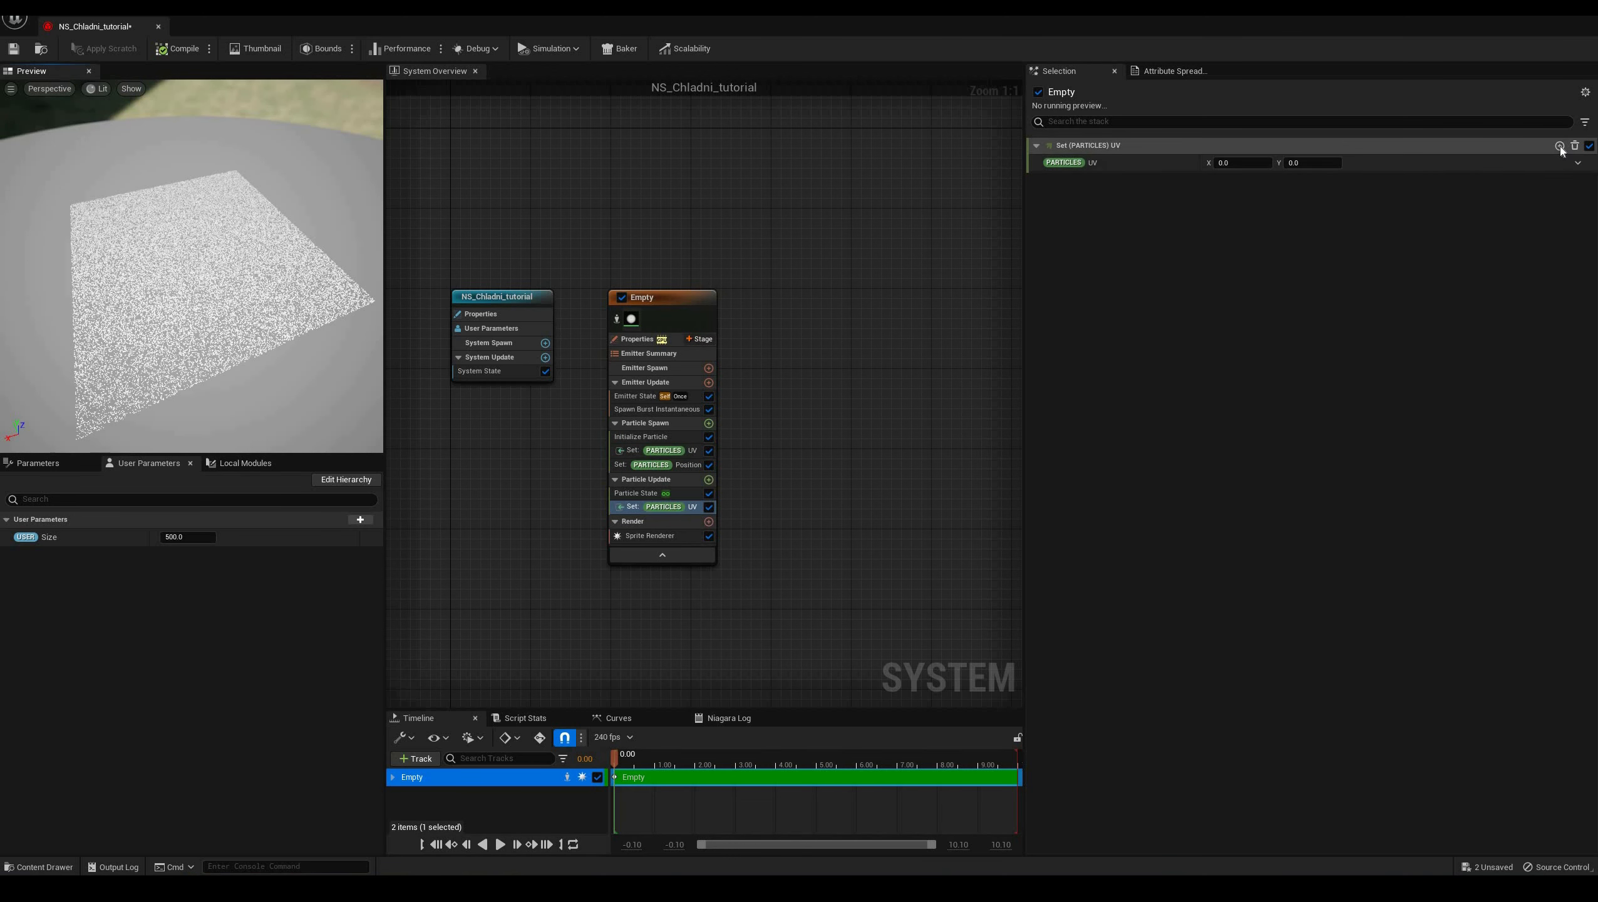
Set the Particle Update UV to the custom expression float2(Particles.Position.xy/User.Size) and play the simulation
click(1579, 162)
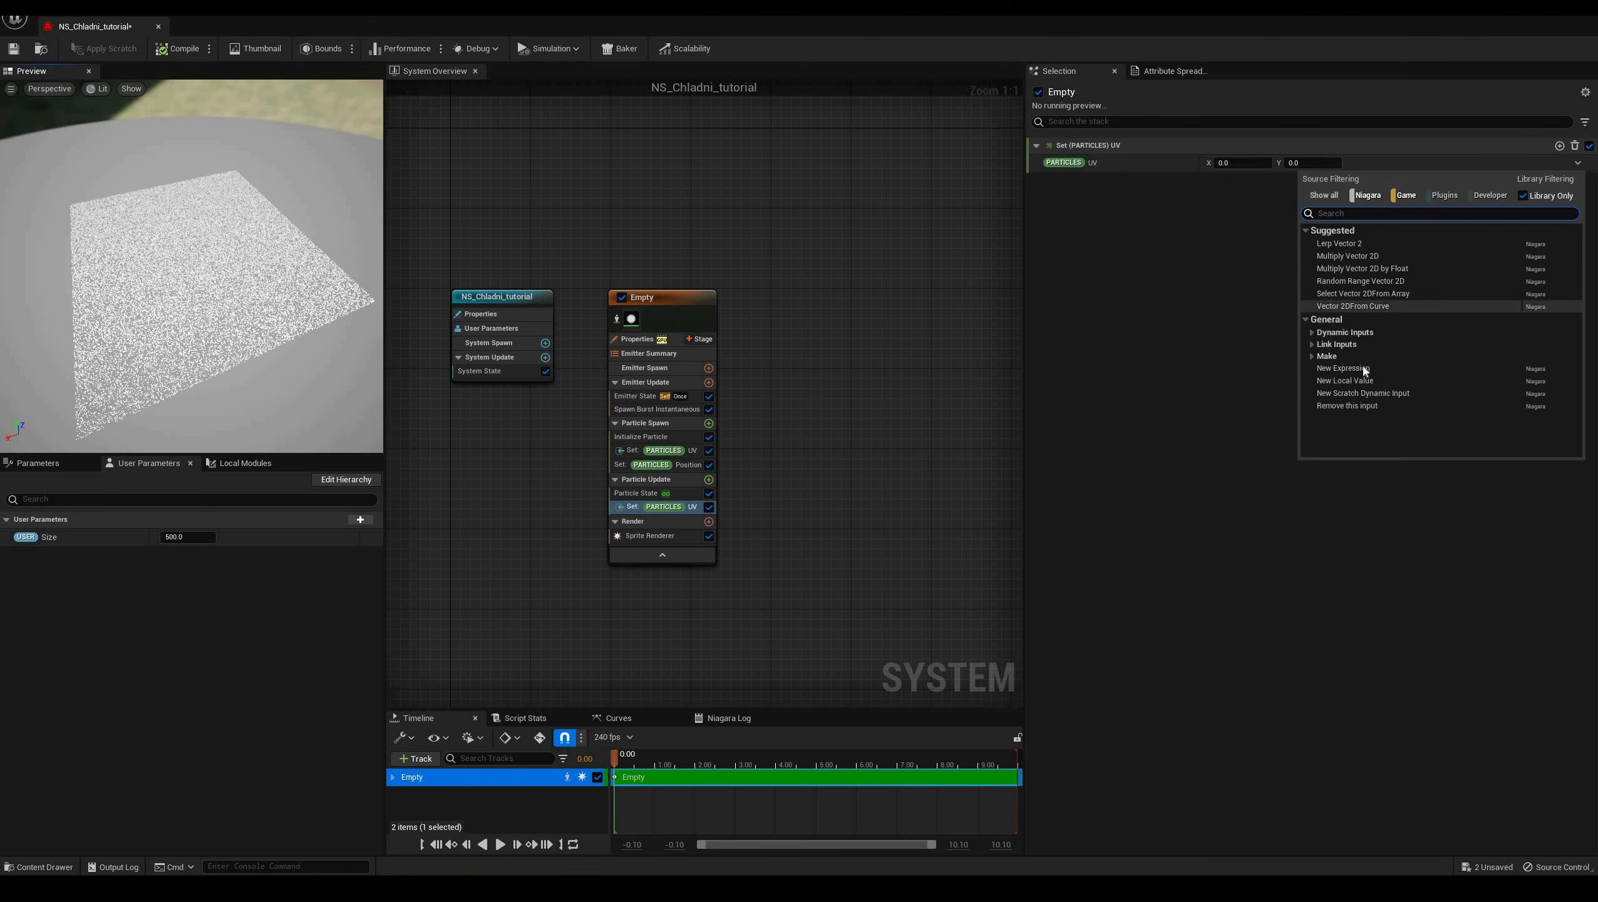
click(1362, 366)
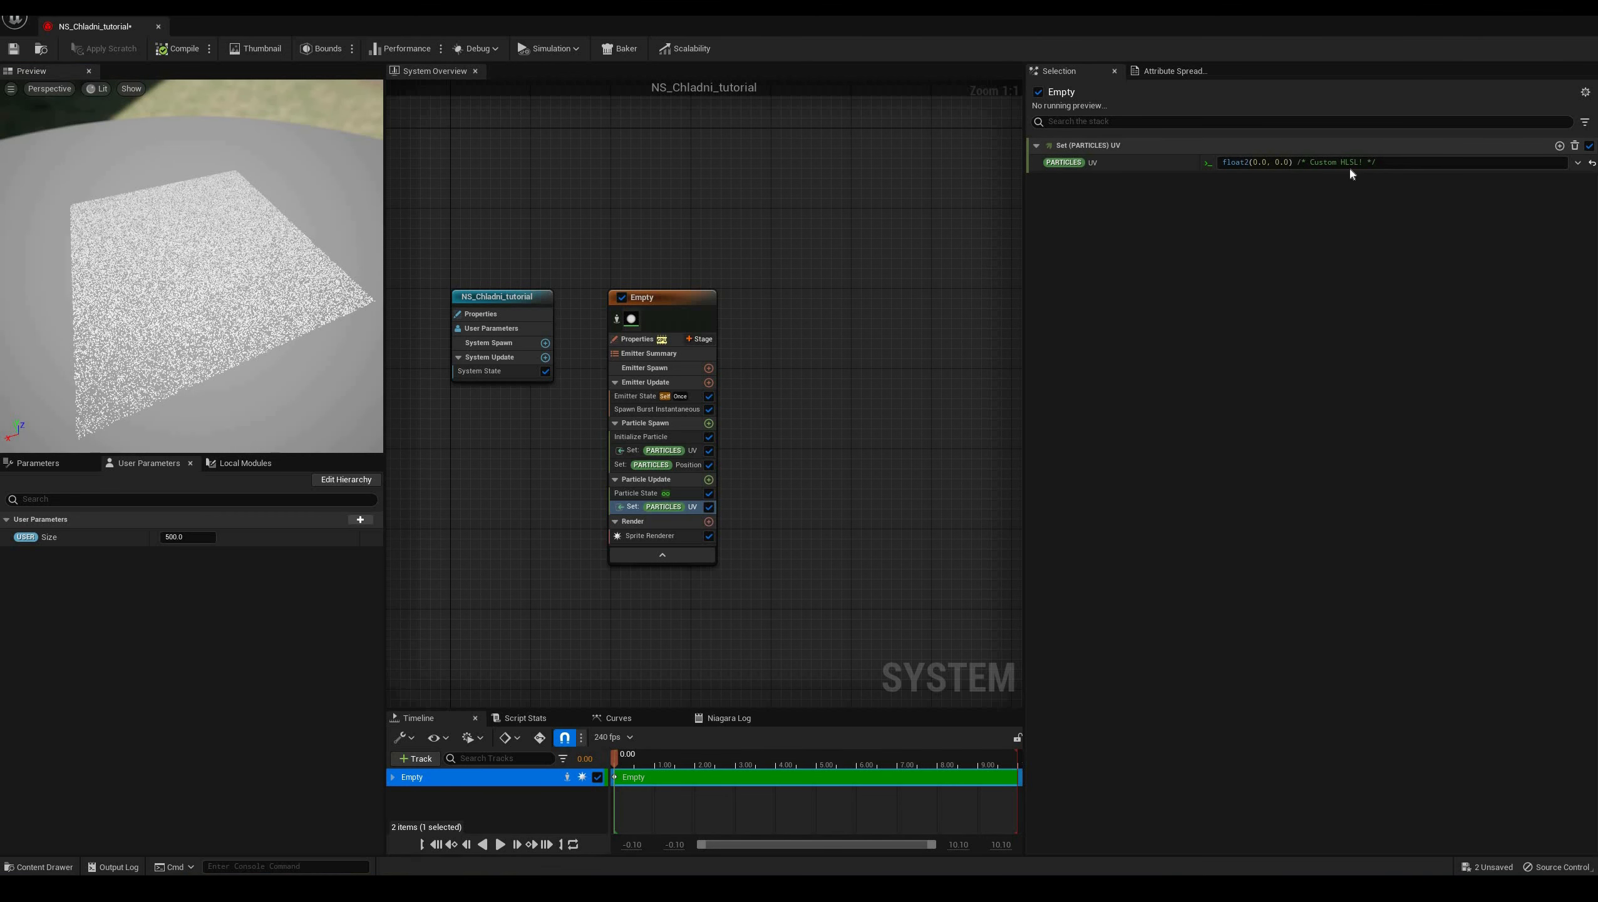
click(1284, 162)
double_click(1257, 162)
text(Particles.)
key(Delete)
key(Delete)
key(Delete)
key(Delete)
key(Delete)
text(Position.xy/User.Size)
click(1314, 335)
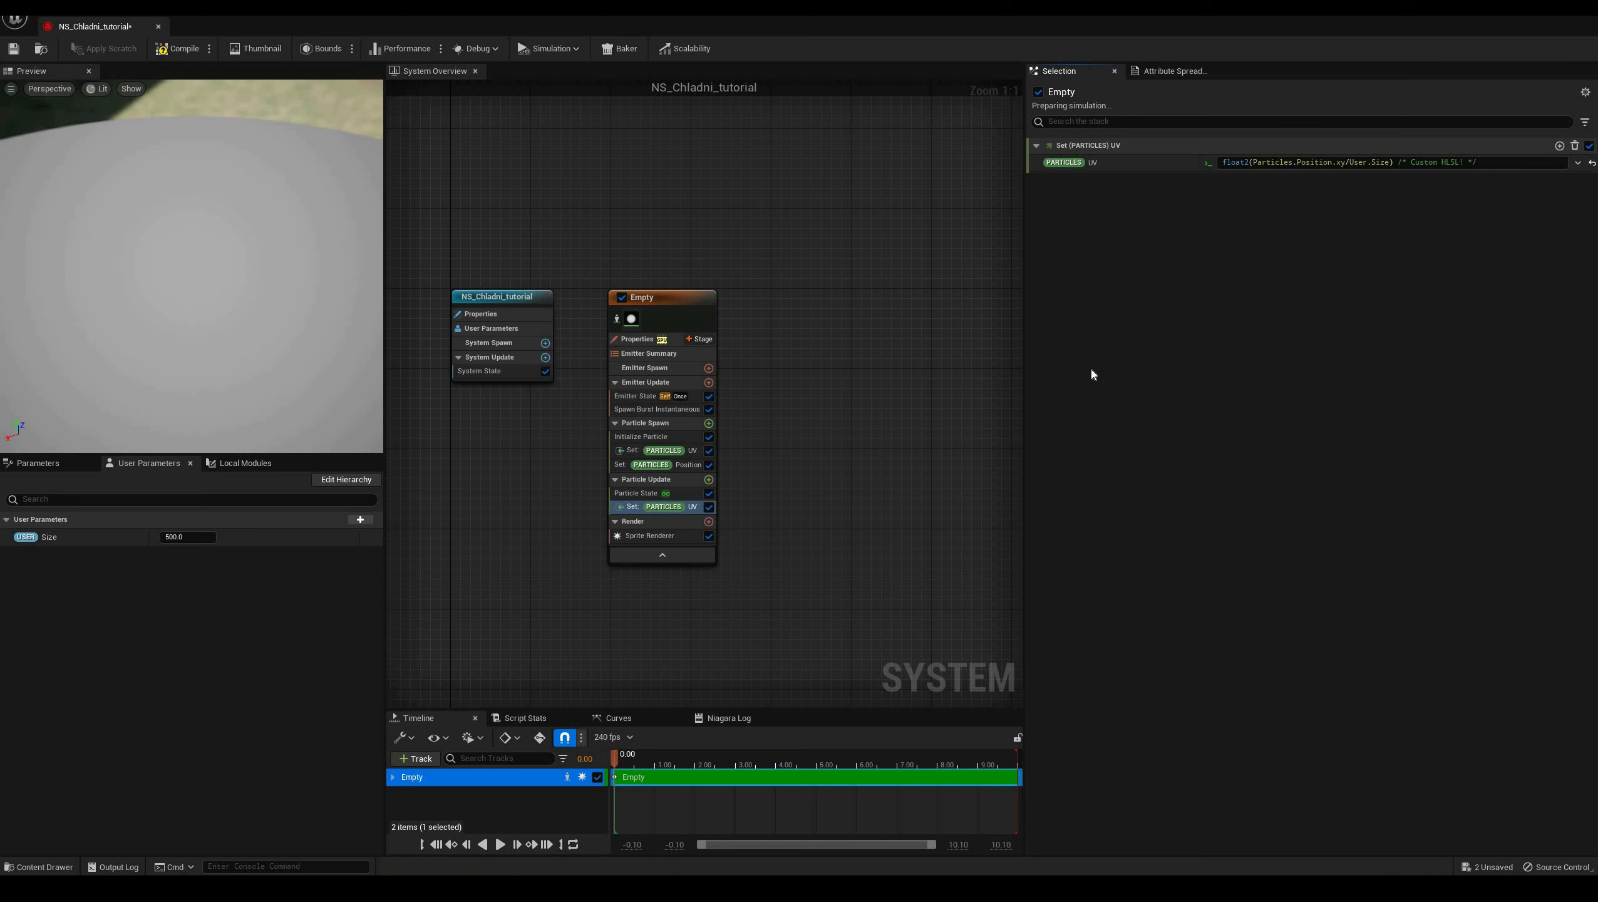
click(501, 848)
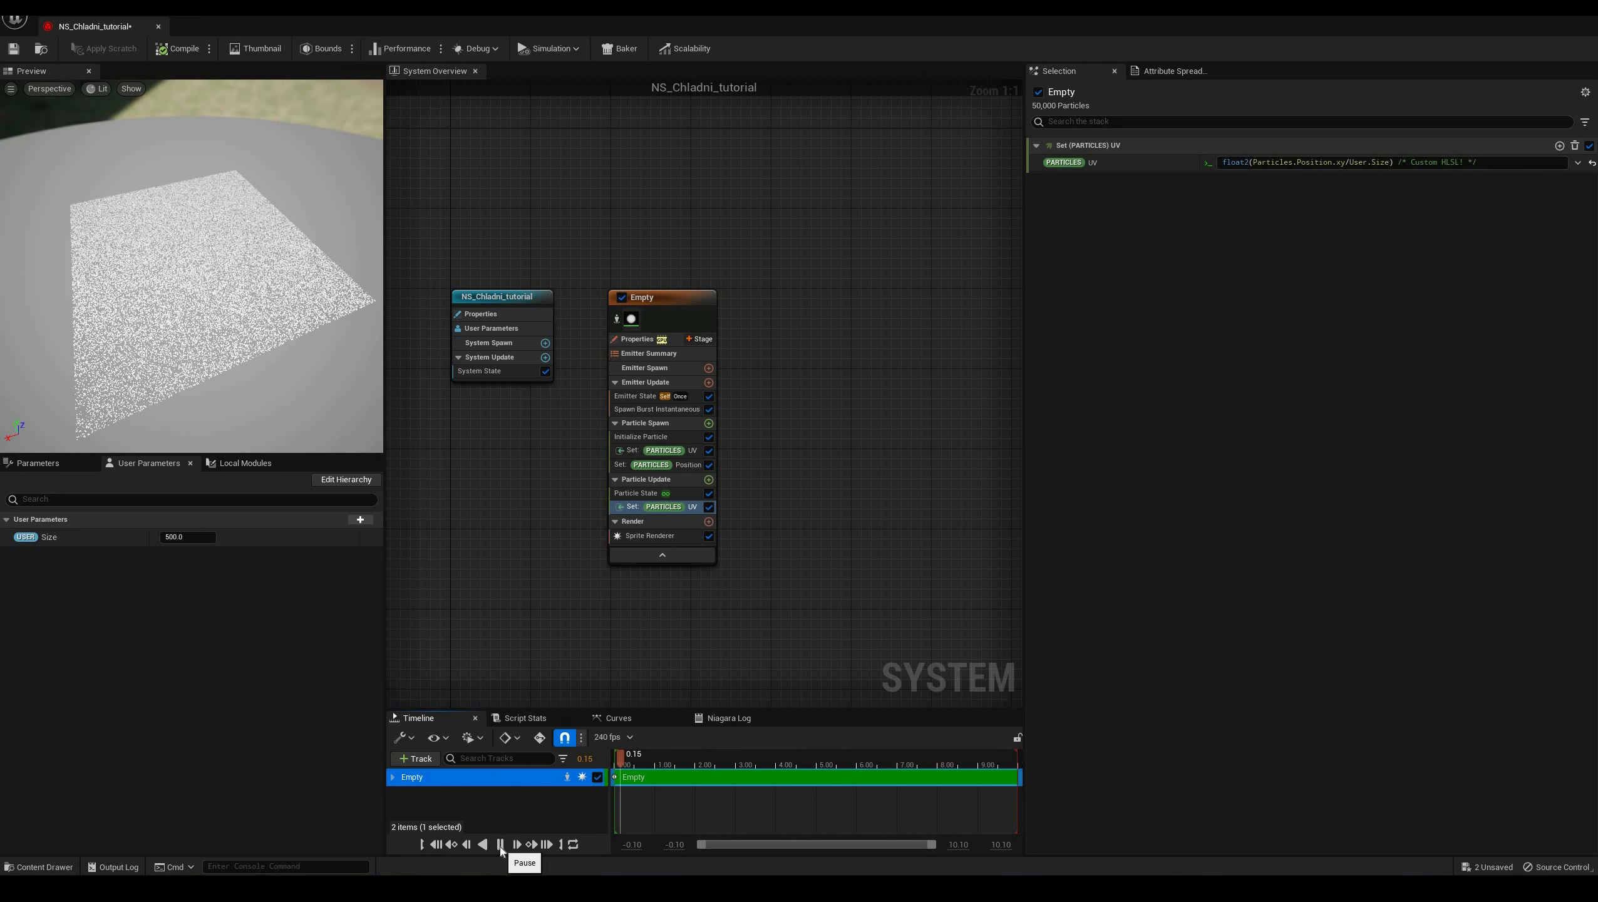
Add a Sample Texture module to Particle Update and assign the RT_Chladni render target as its texture
click(709, 480)
text(sam)
click(513, 668)
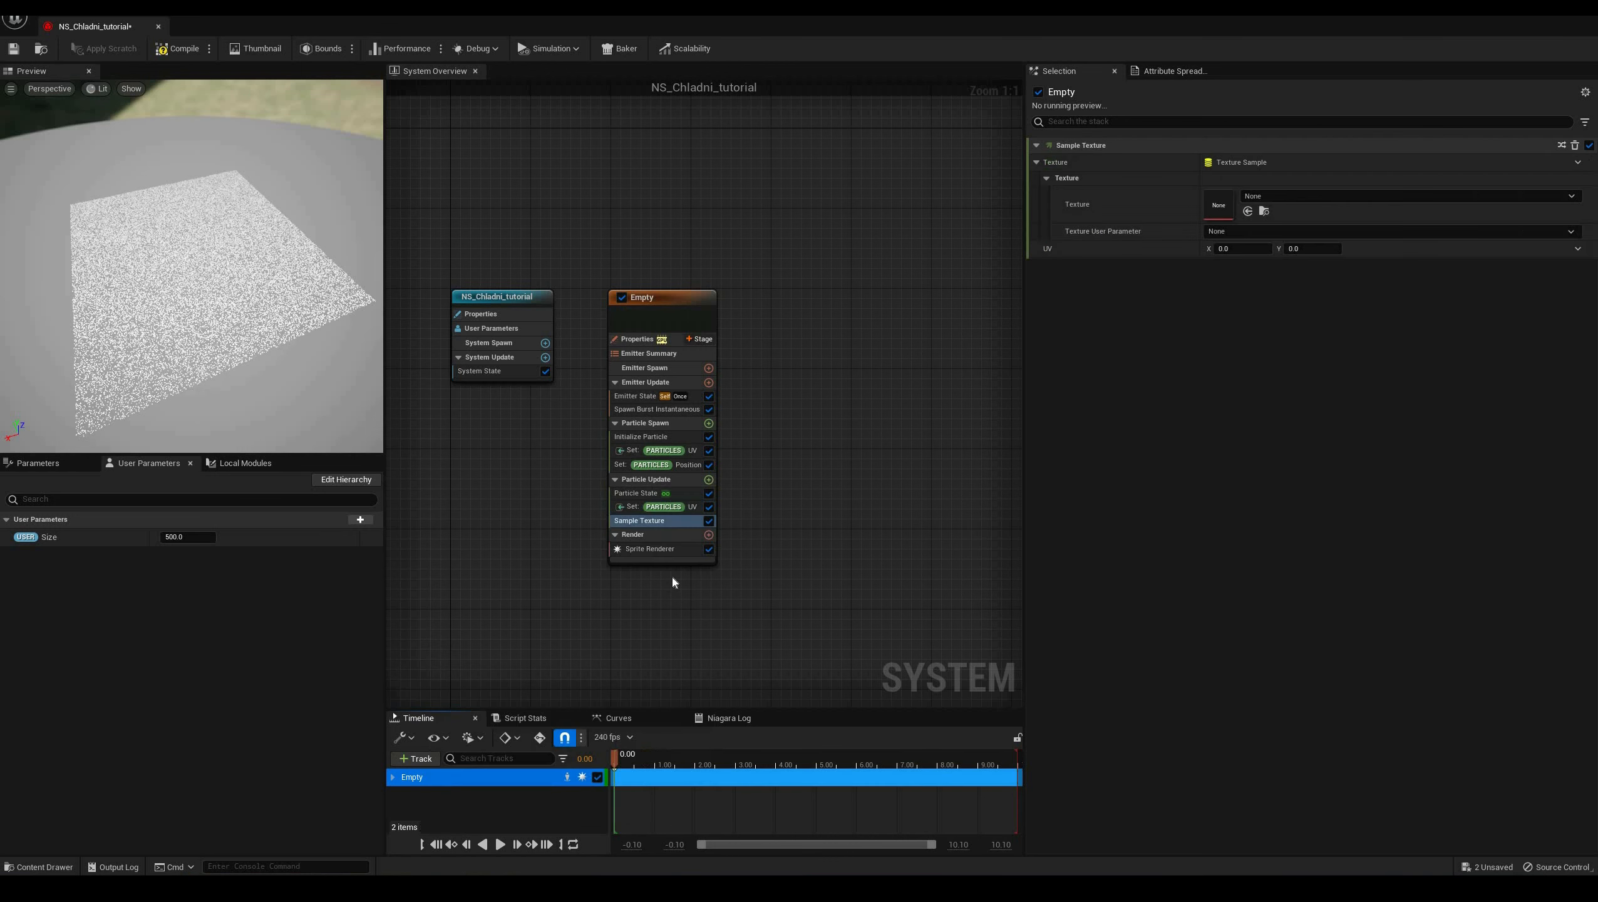
click(1280, 198)
click(43, 867)
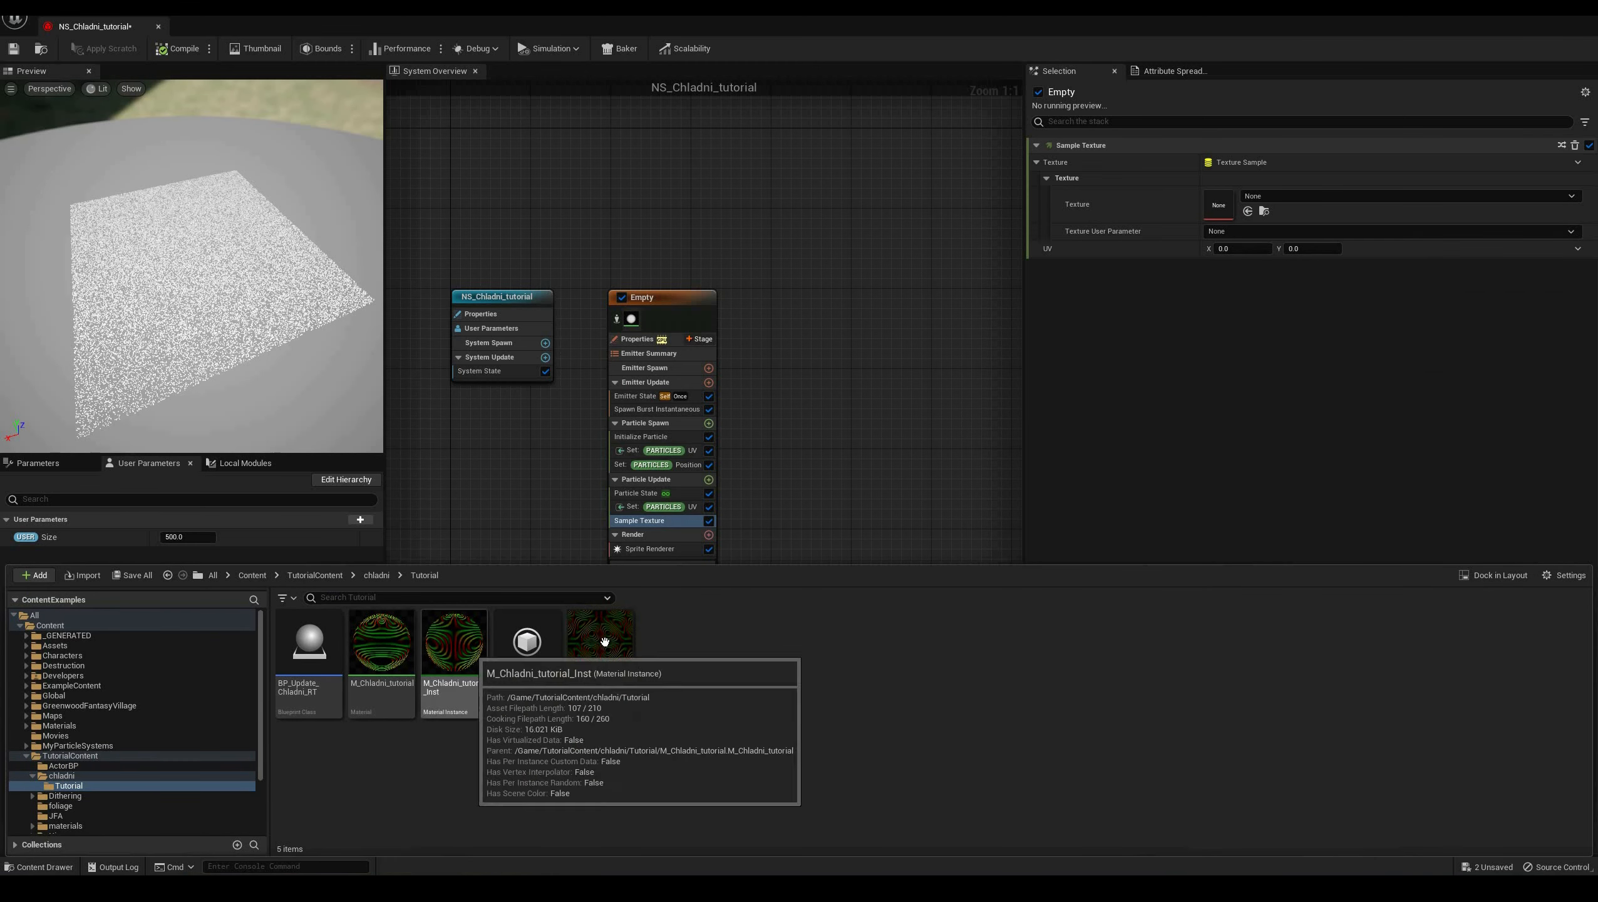
drag(600, 642, 1236, 218)
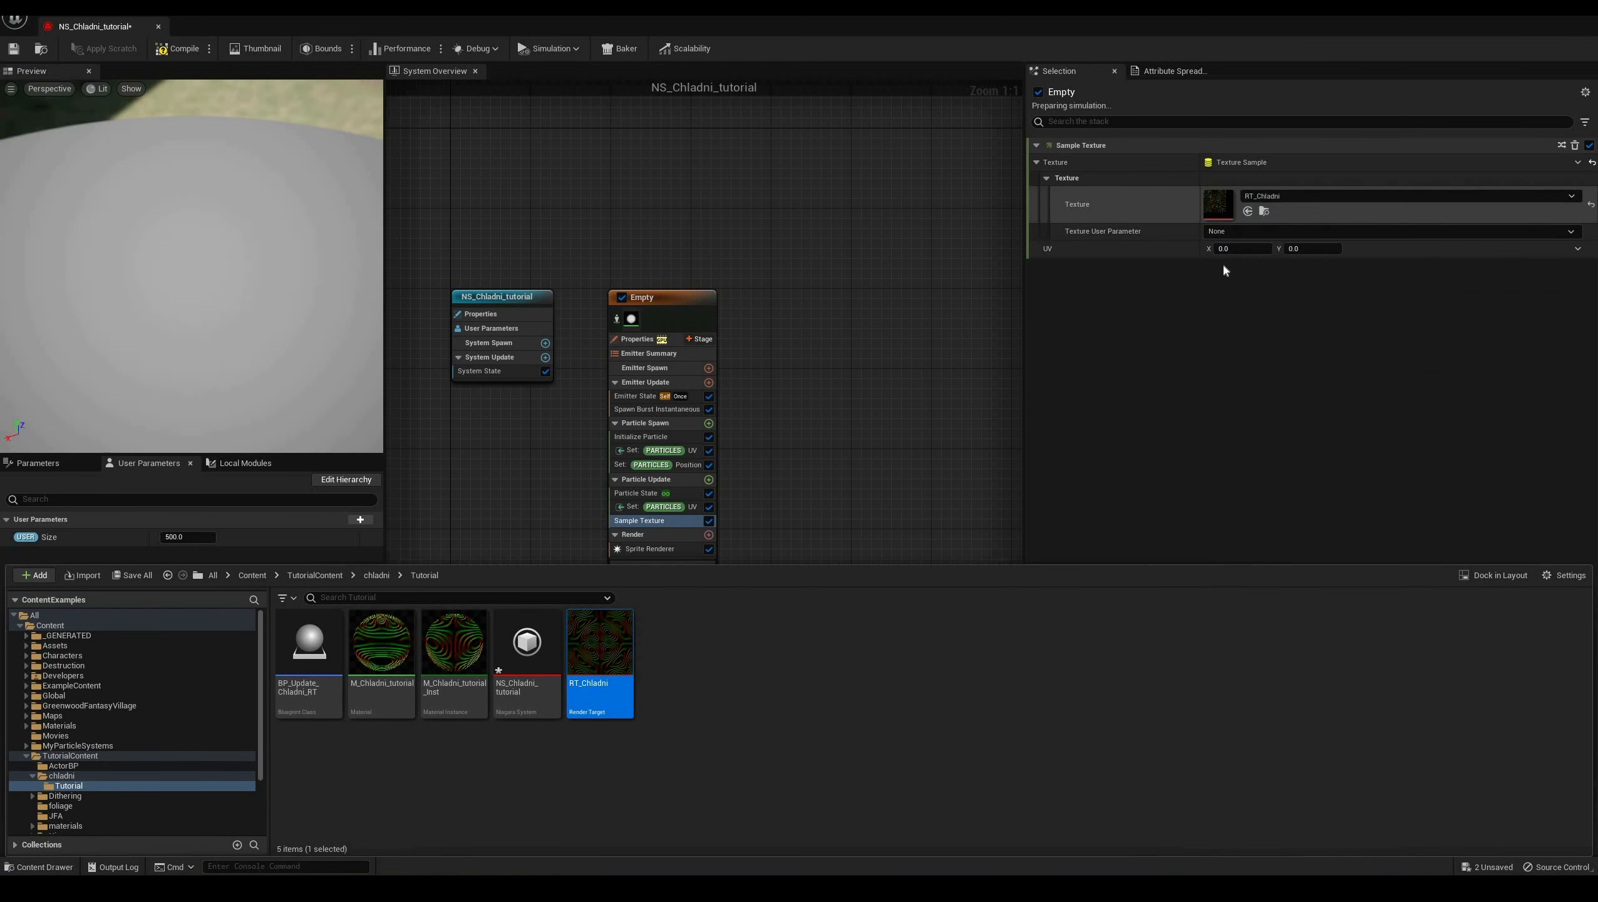
Link the Sample Texture module's UV input to the Particles UV attribute
click(1528, 247)
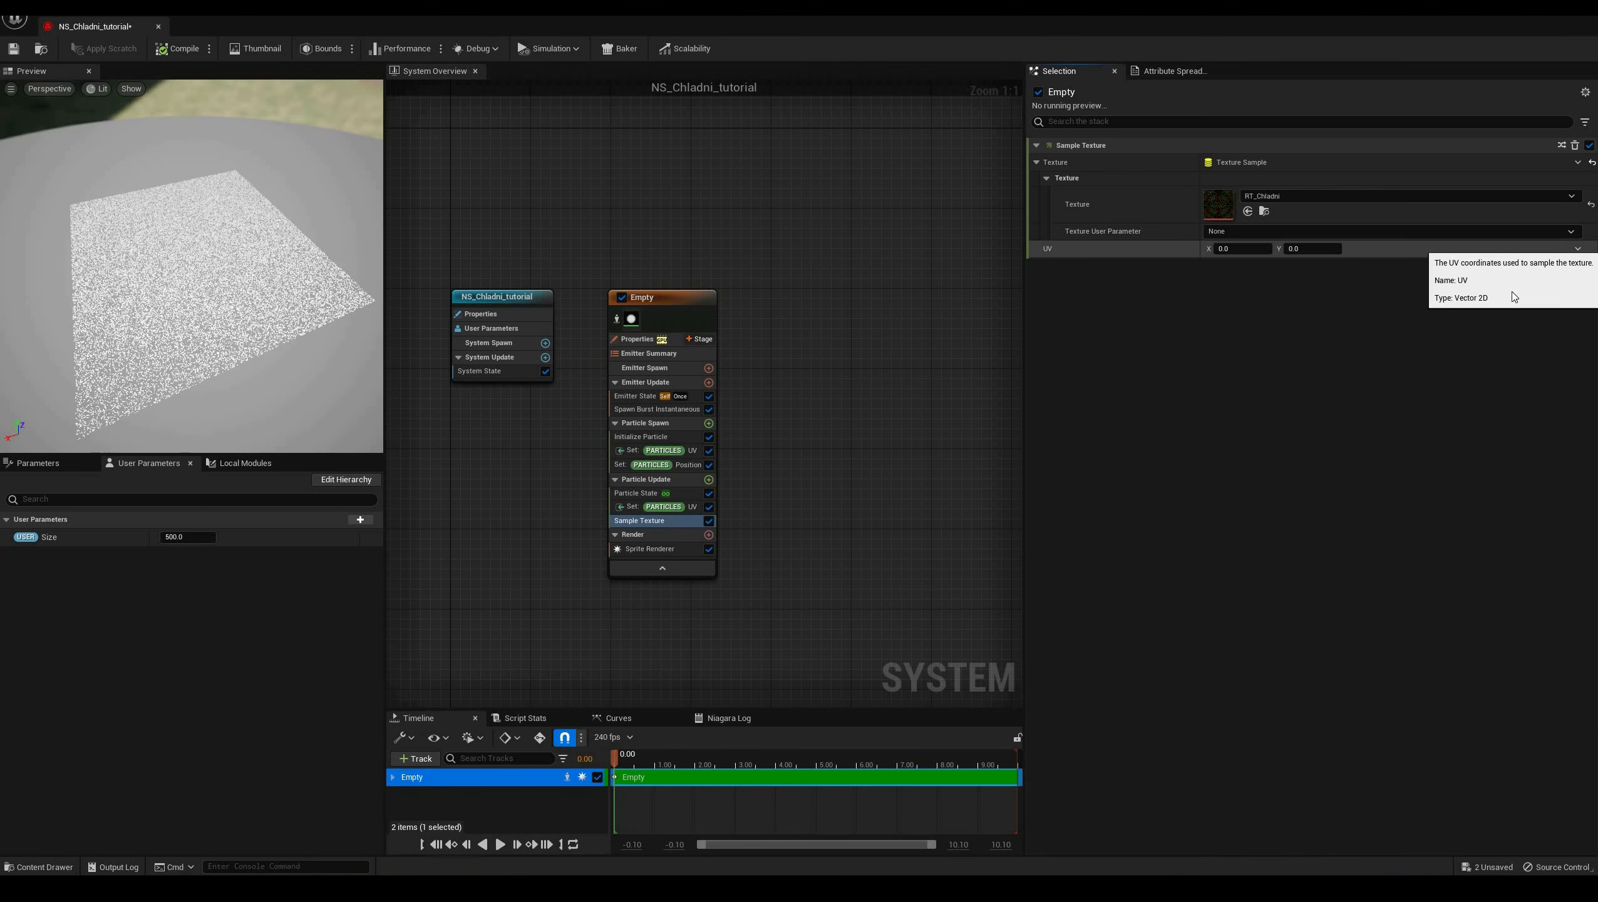
click(1579, 248)
text(uv)
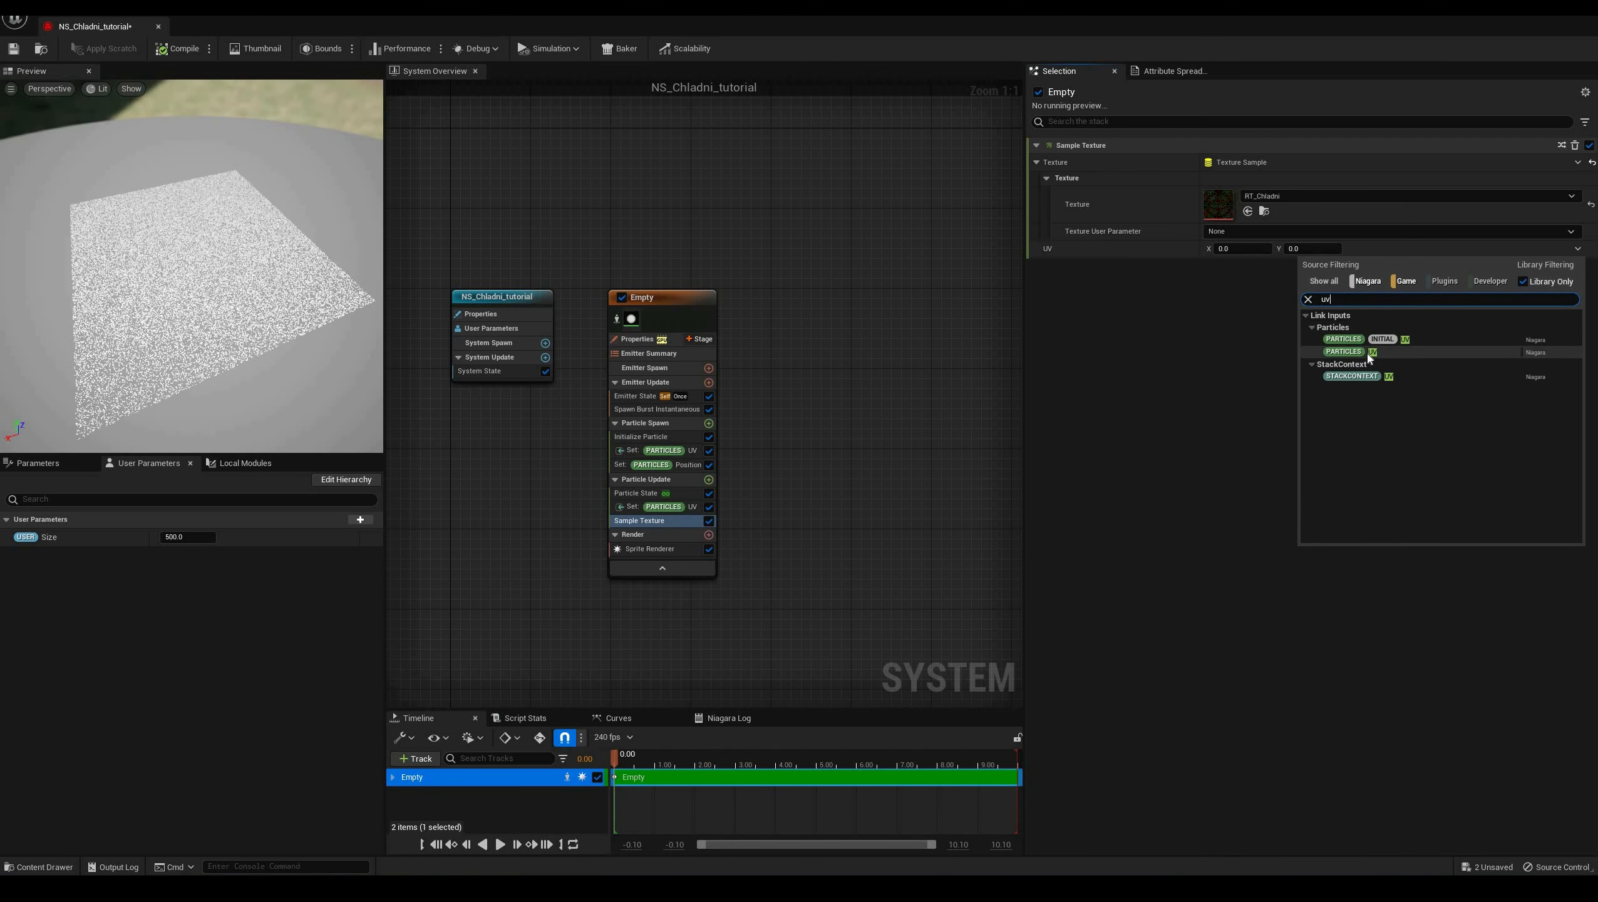
click(1373, 352)
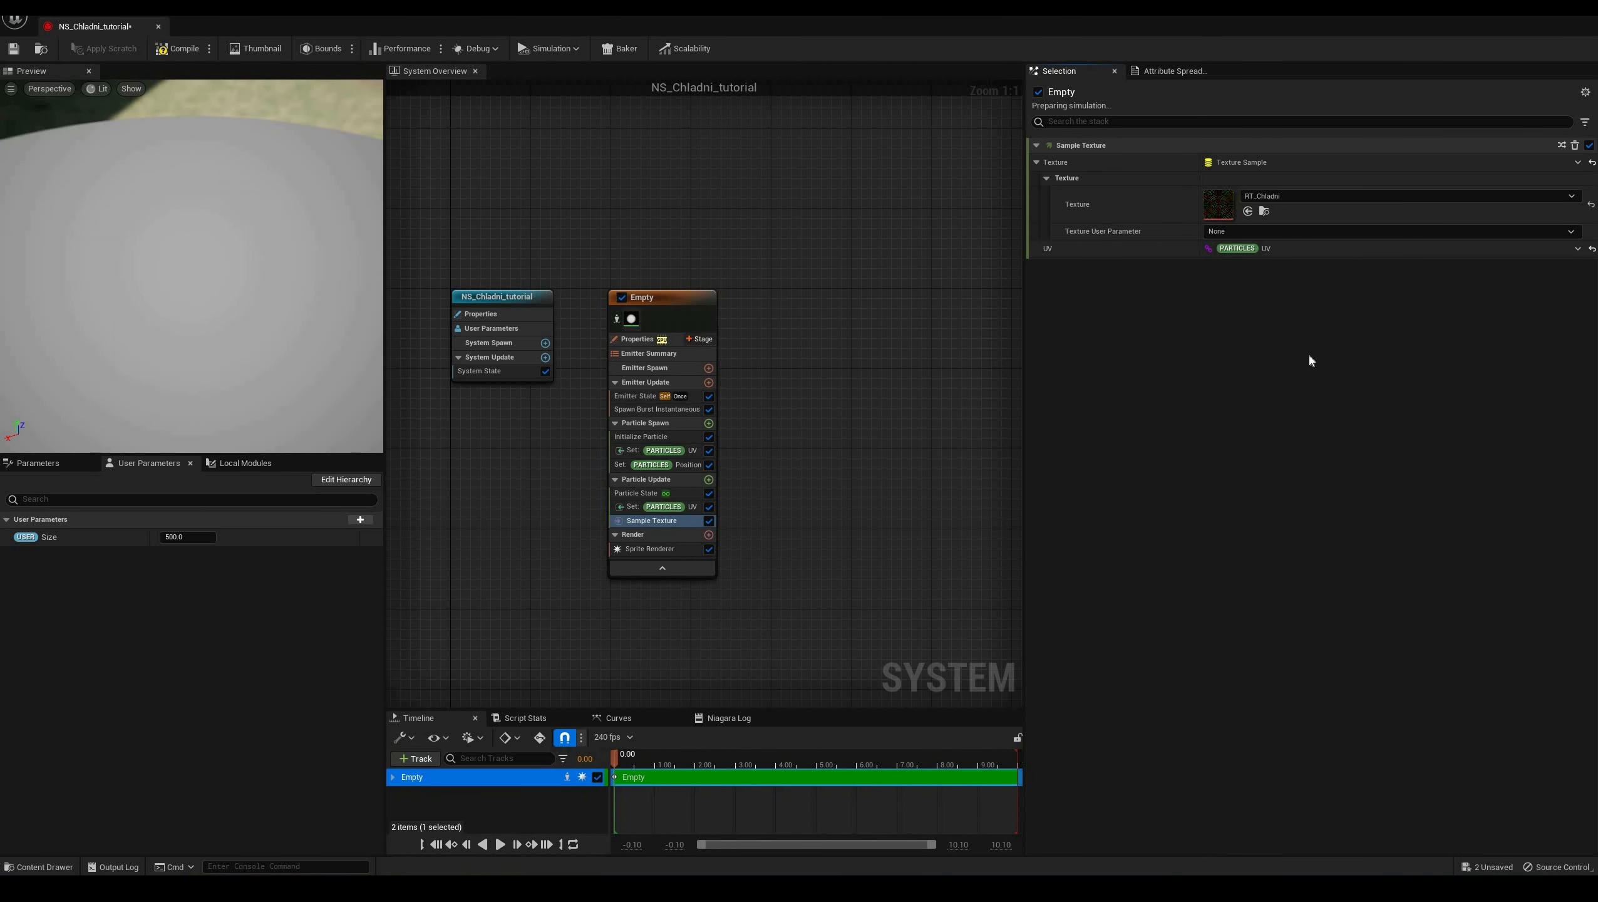
Add a Color module to Particle Update and convert its Color input to a new expression
click(709, 480)
text(color)
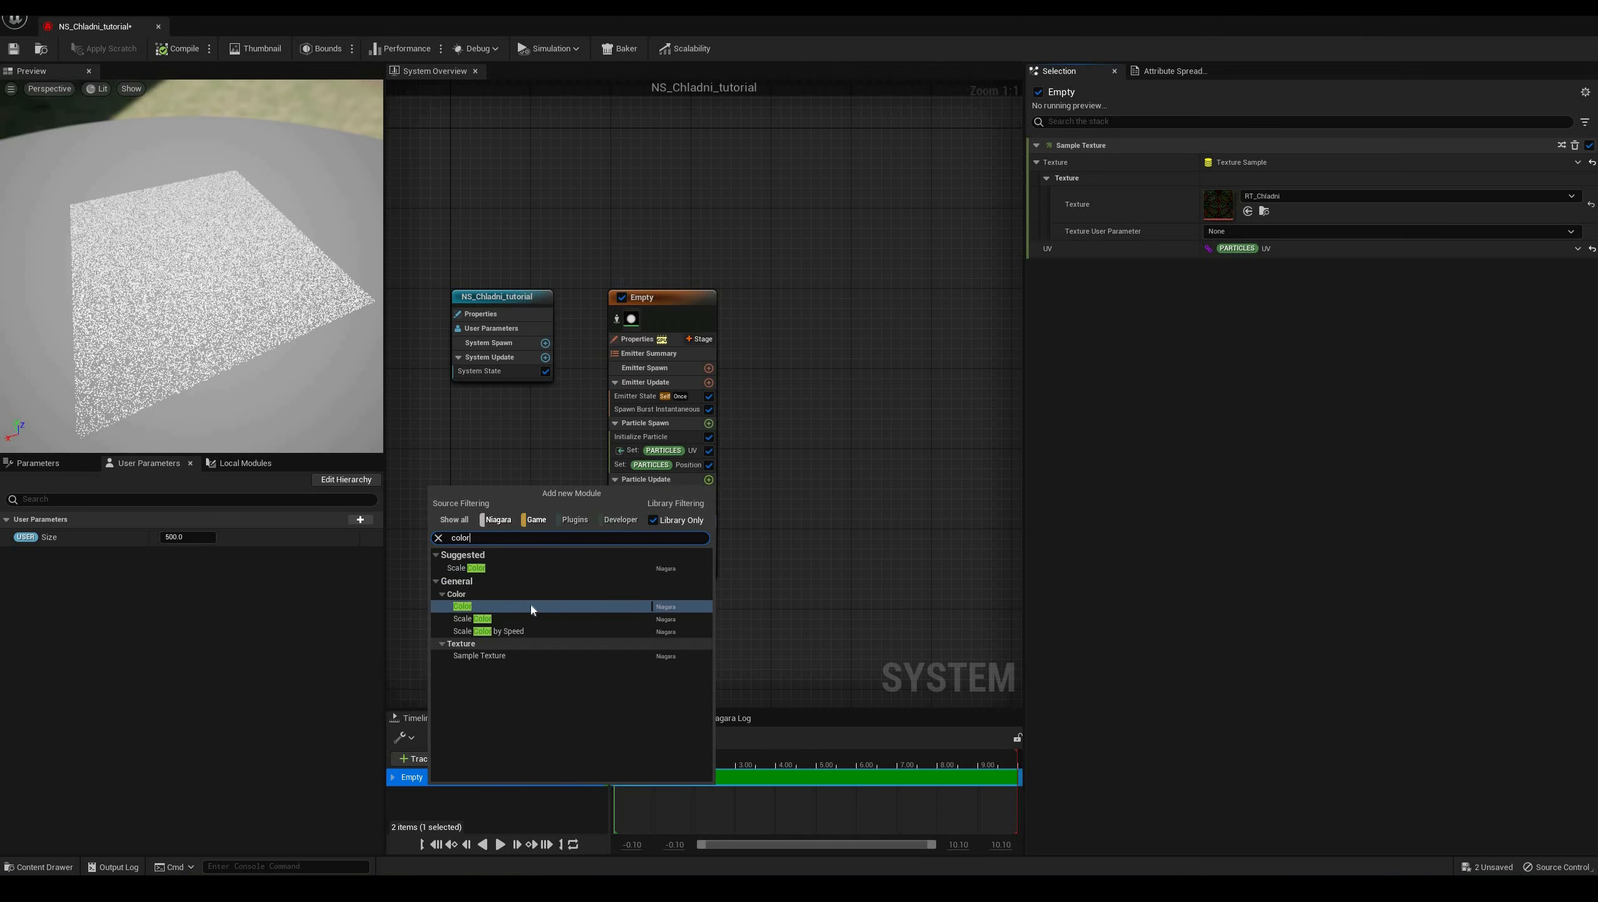
click(531, 604)
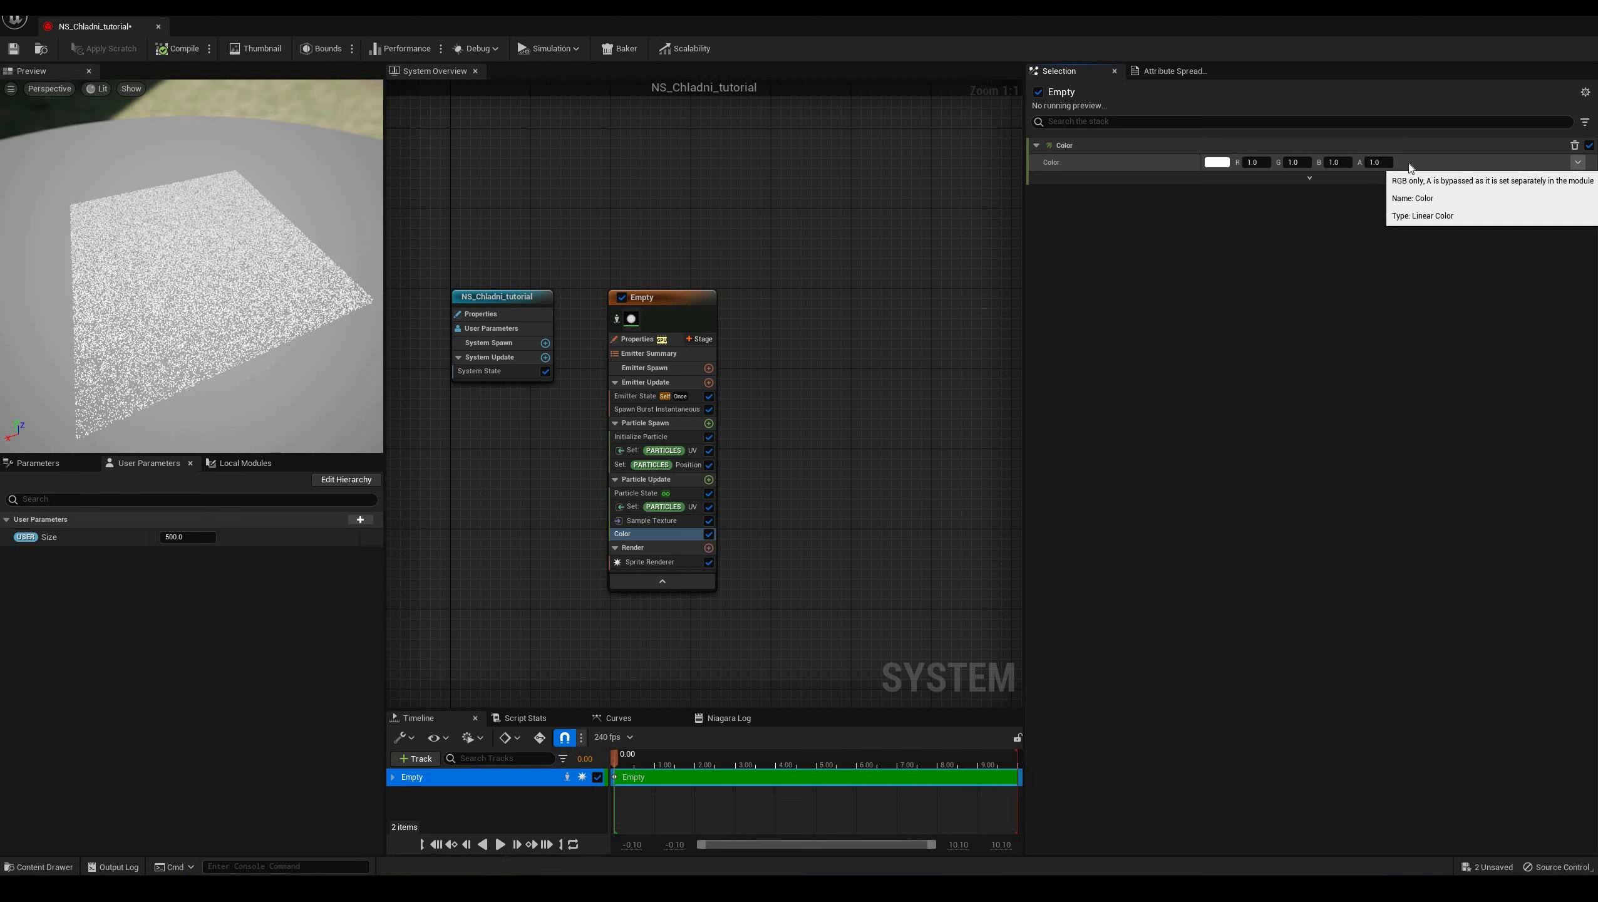
click(1578, 163)
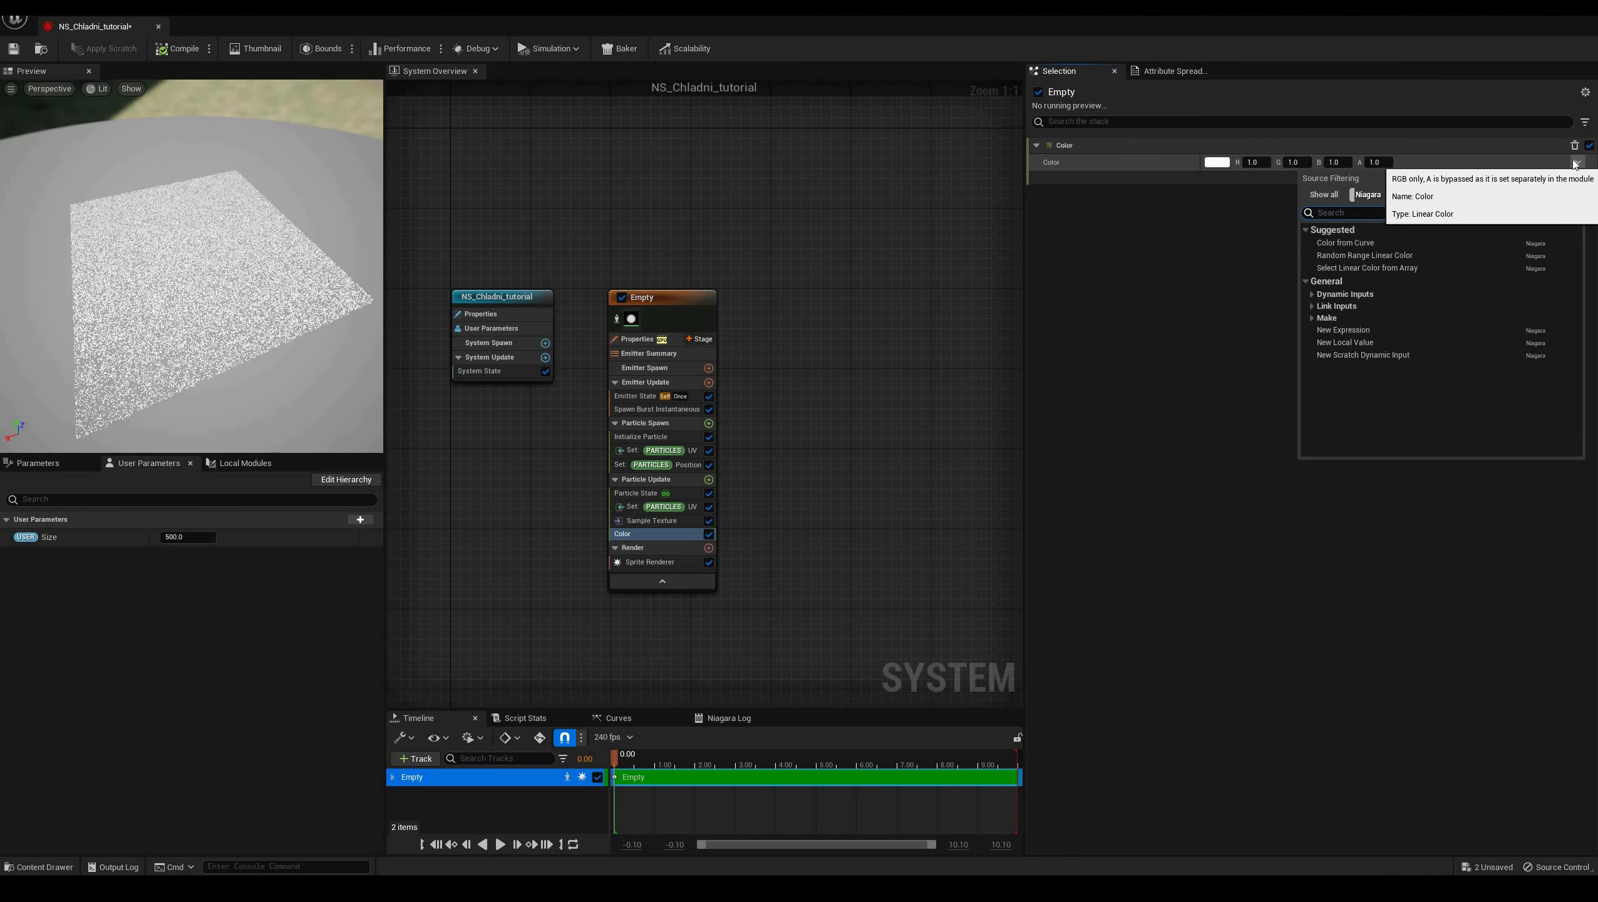
click(1332, 329)
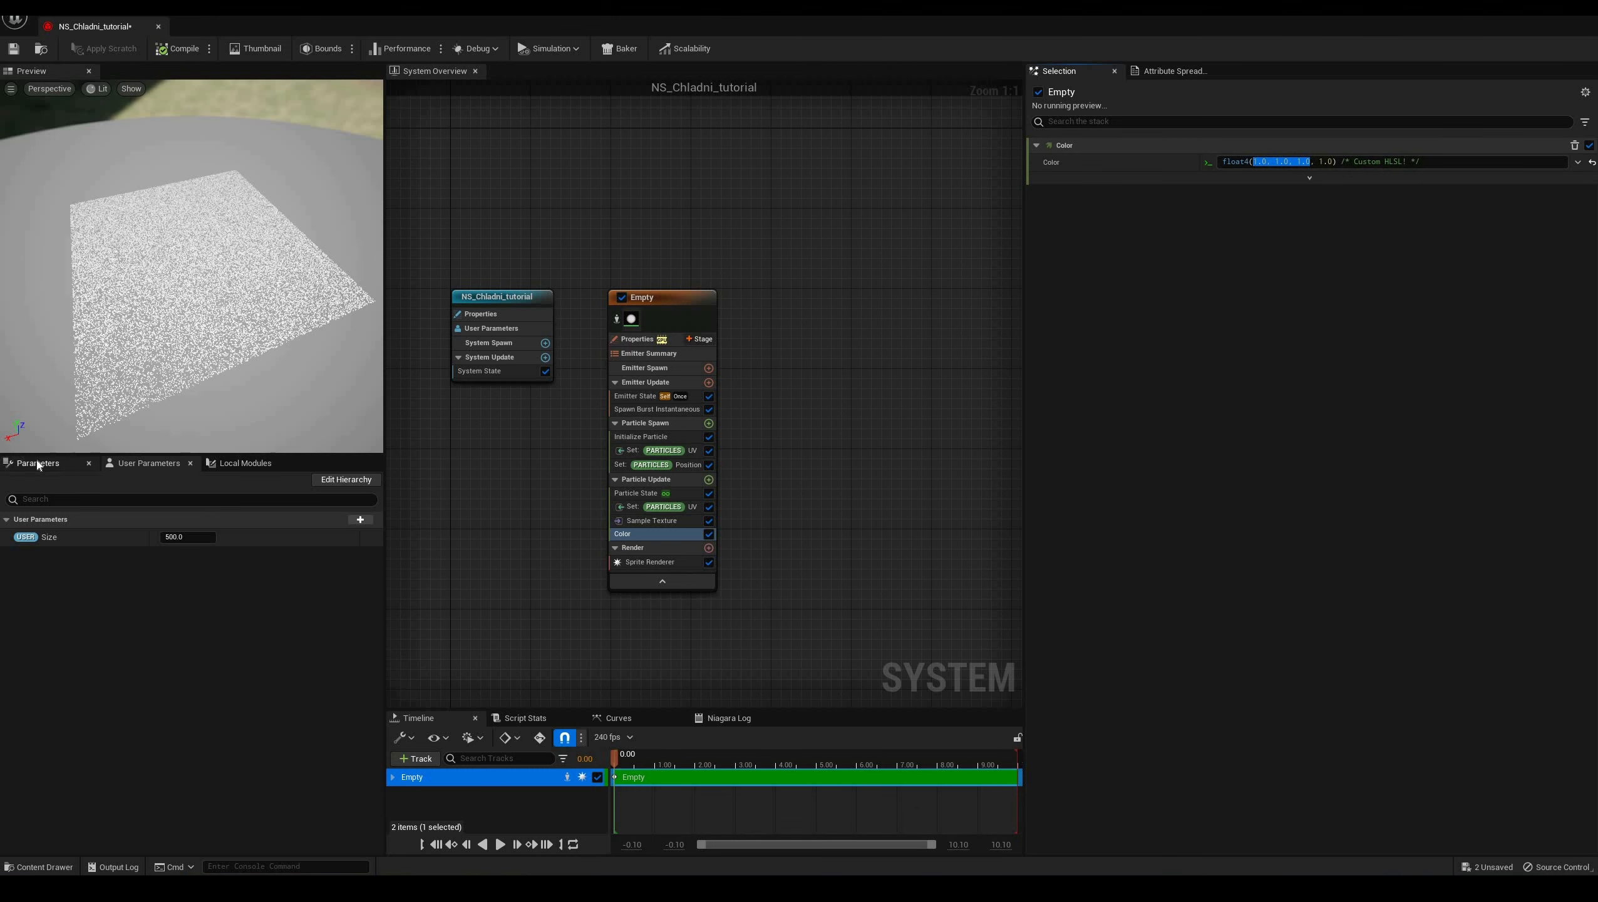
Set the Color expression to float4(Particles.SampleTexture.SampledColor.xyz, 1.0) using the sampled colour attribute
scroll(187, 771, down, 6)
click(209, 733)
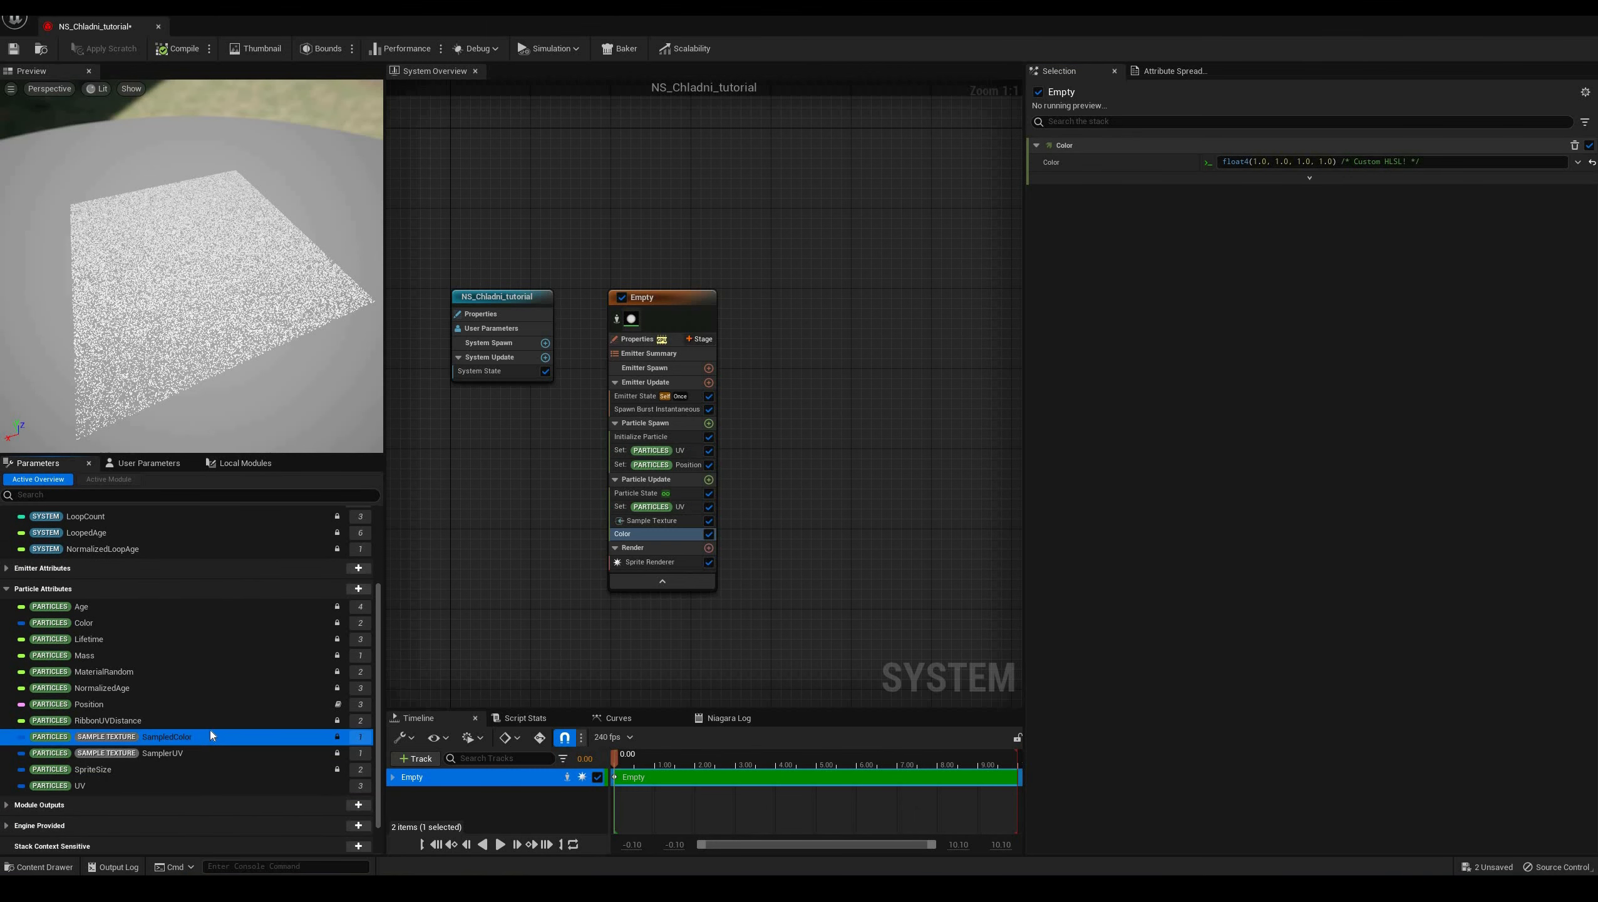
drag(1255, 162, 1308, 162)
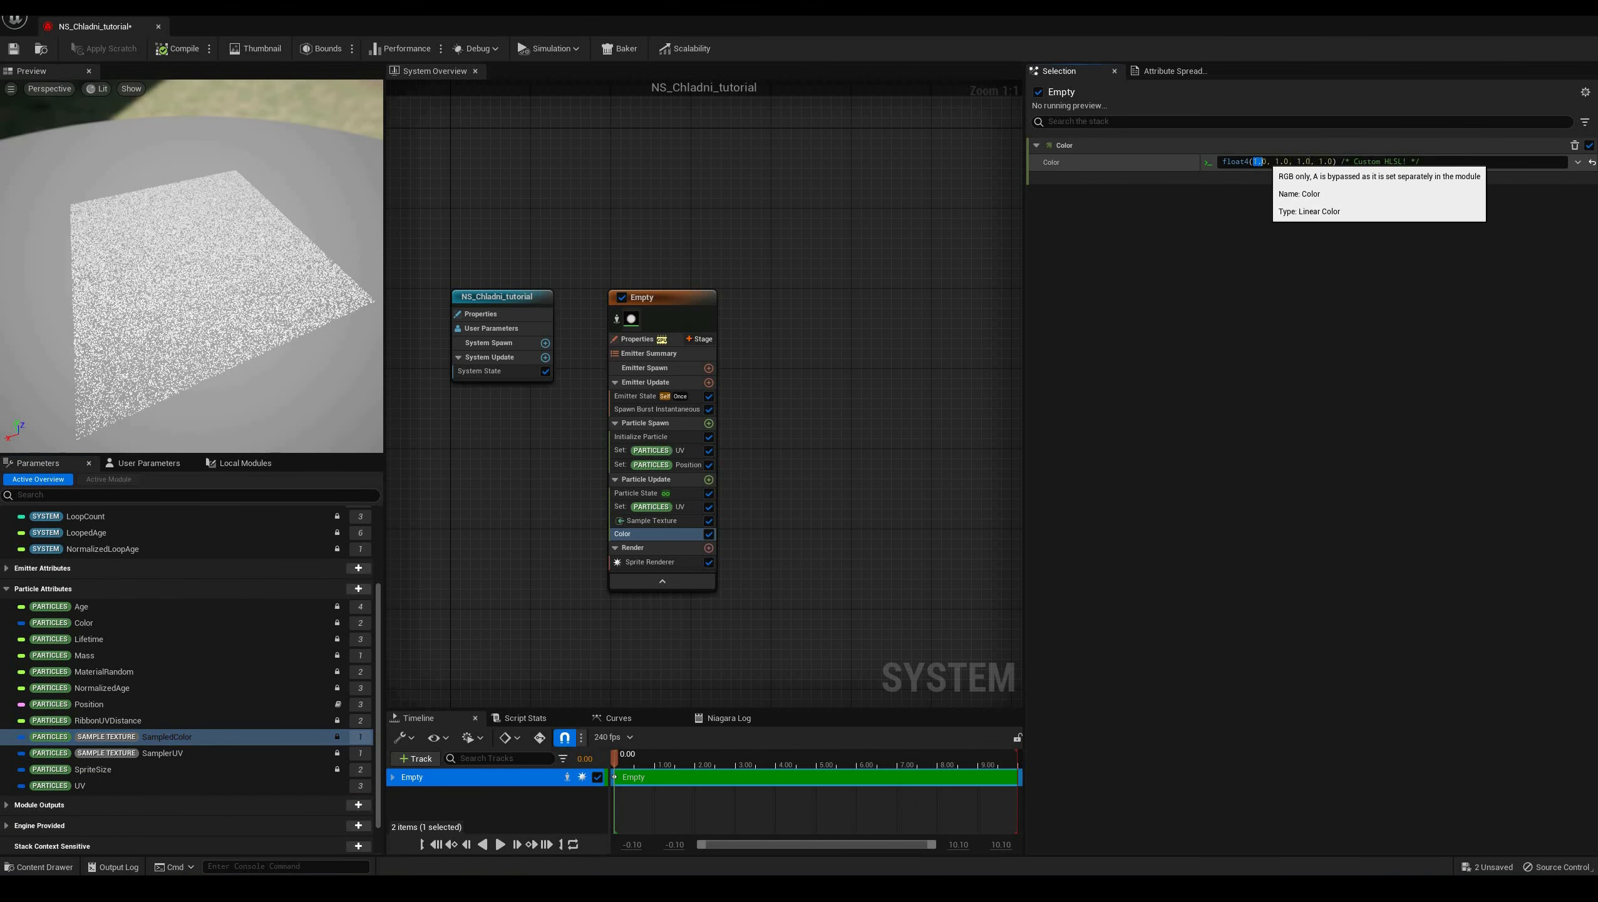
text(Particles.SampleTexture.SampledColor)
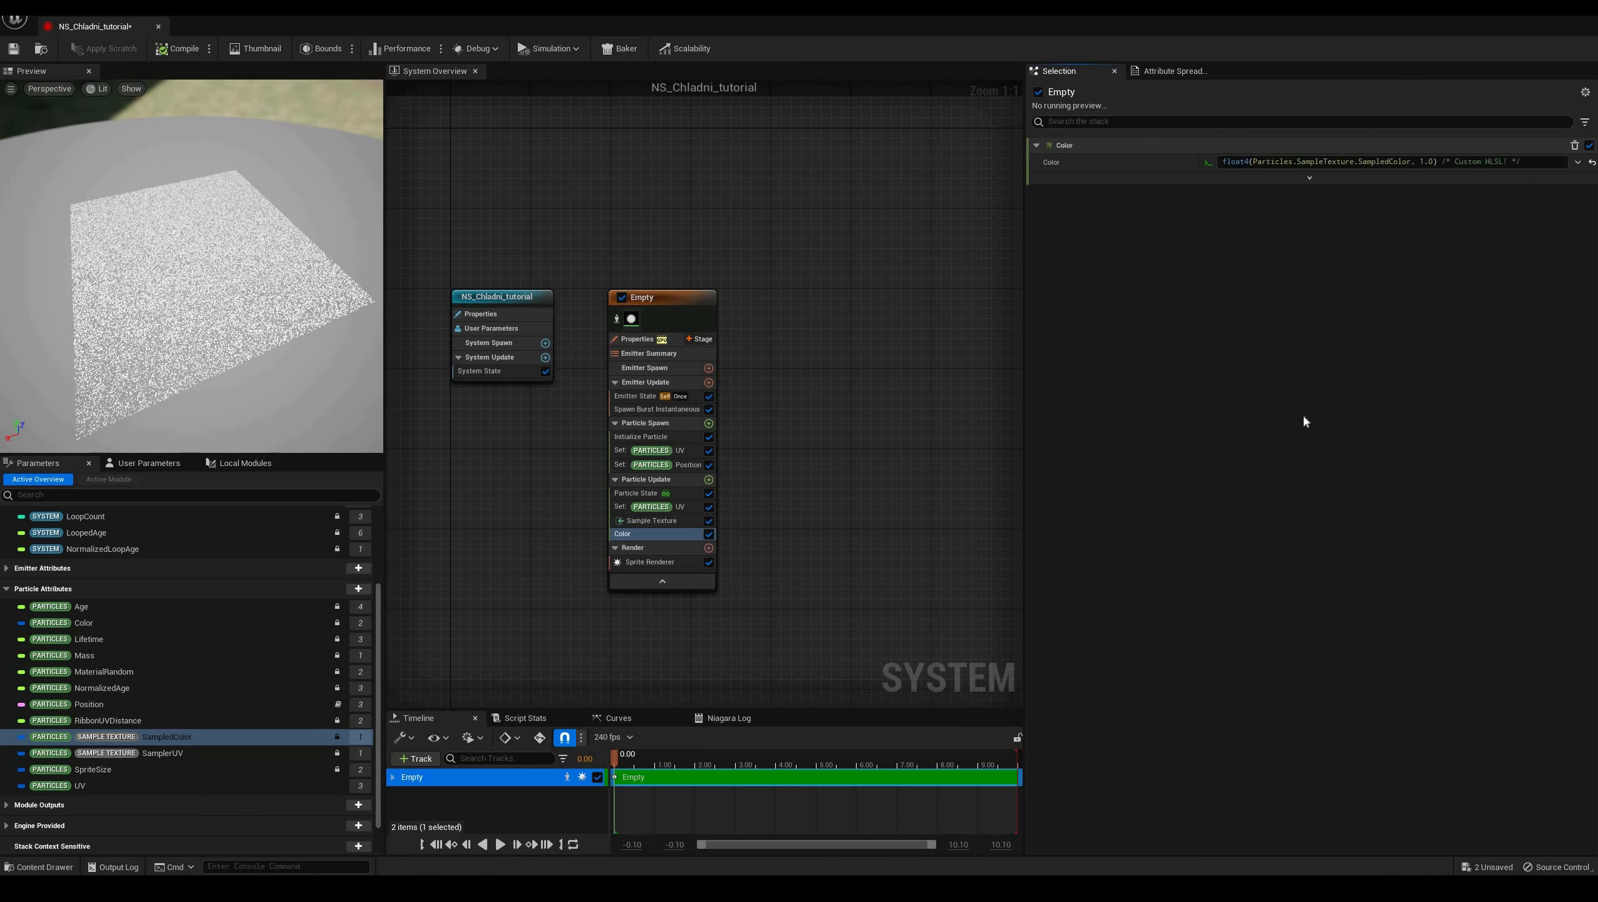
click(500, 844)
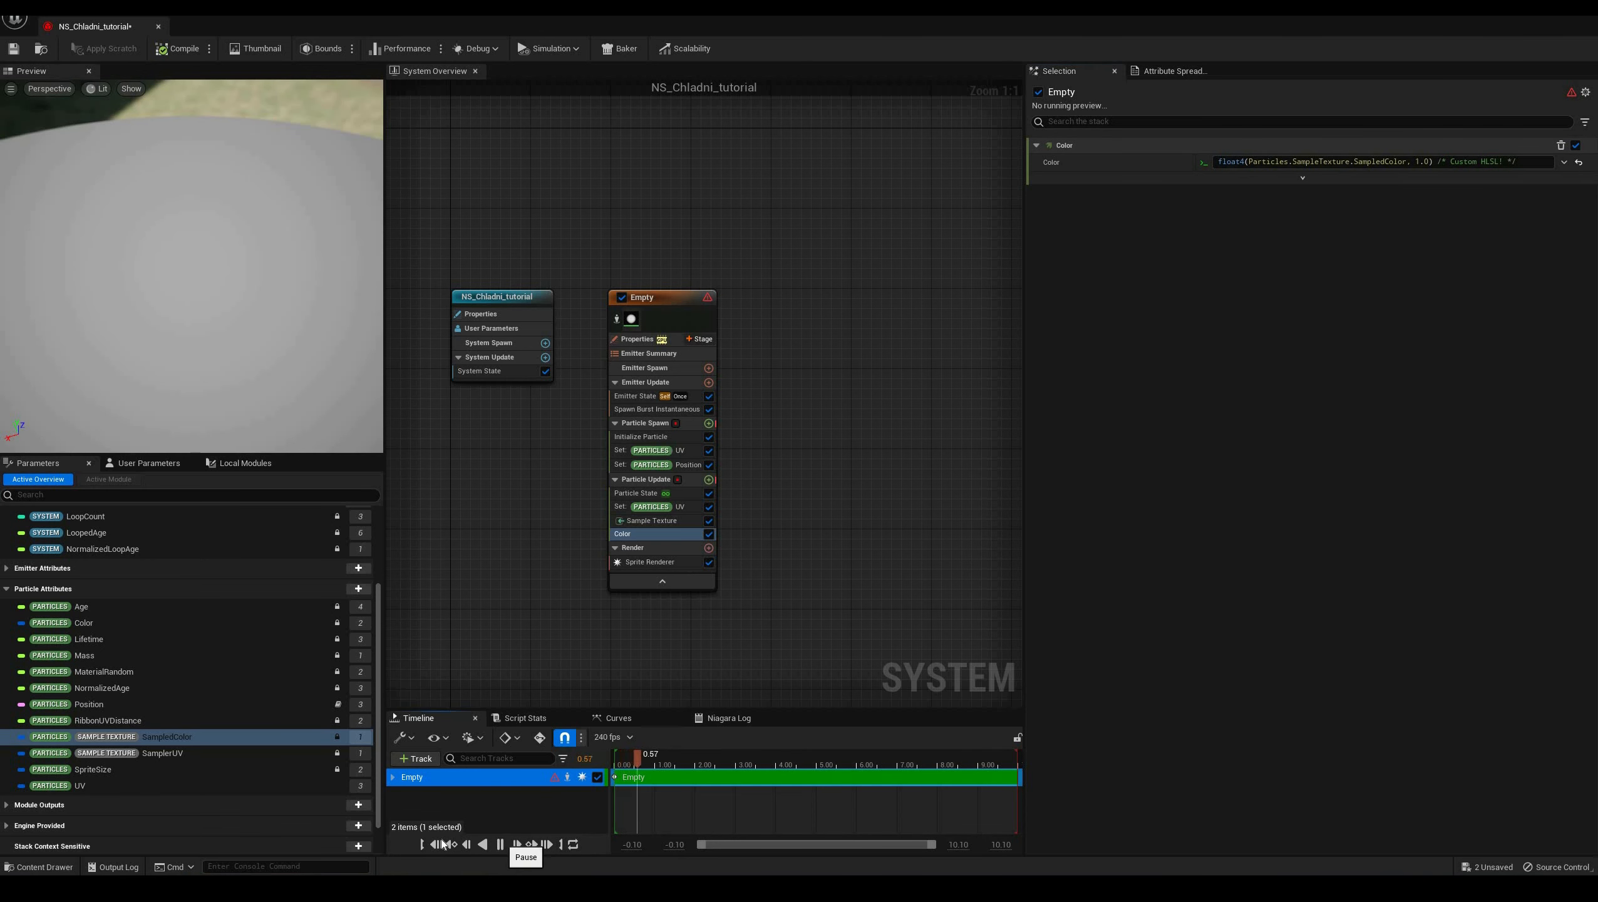
click(500, 845)
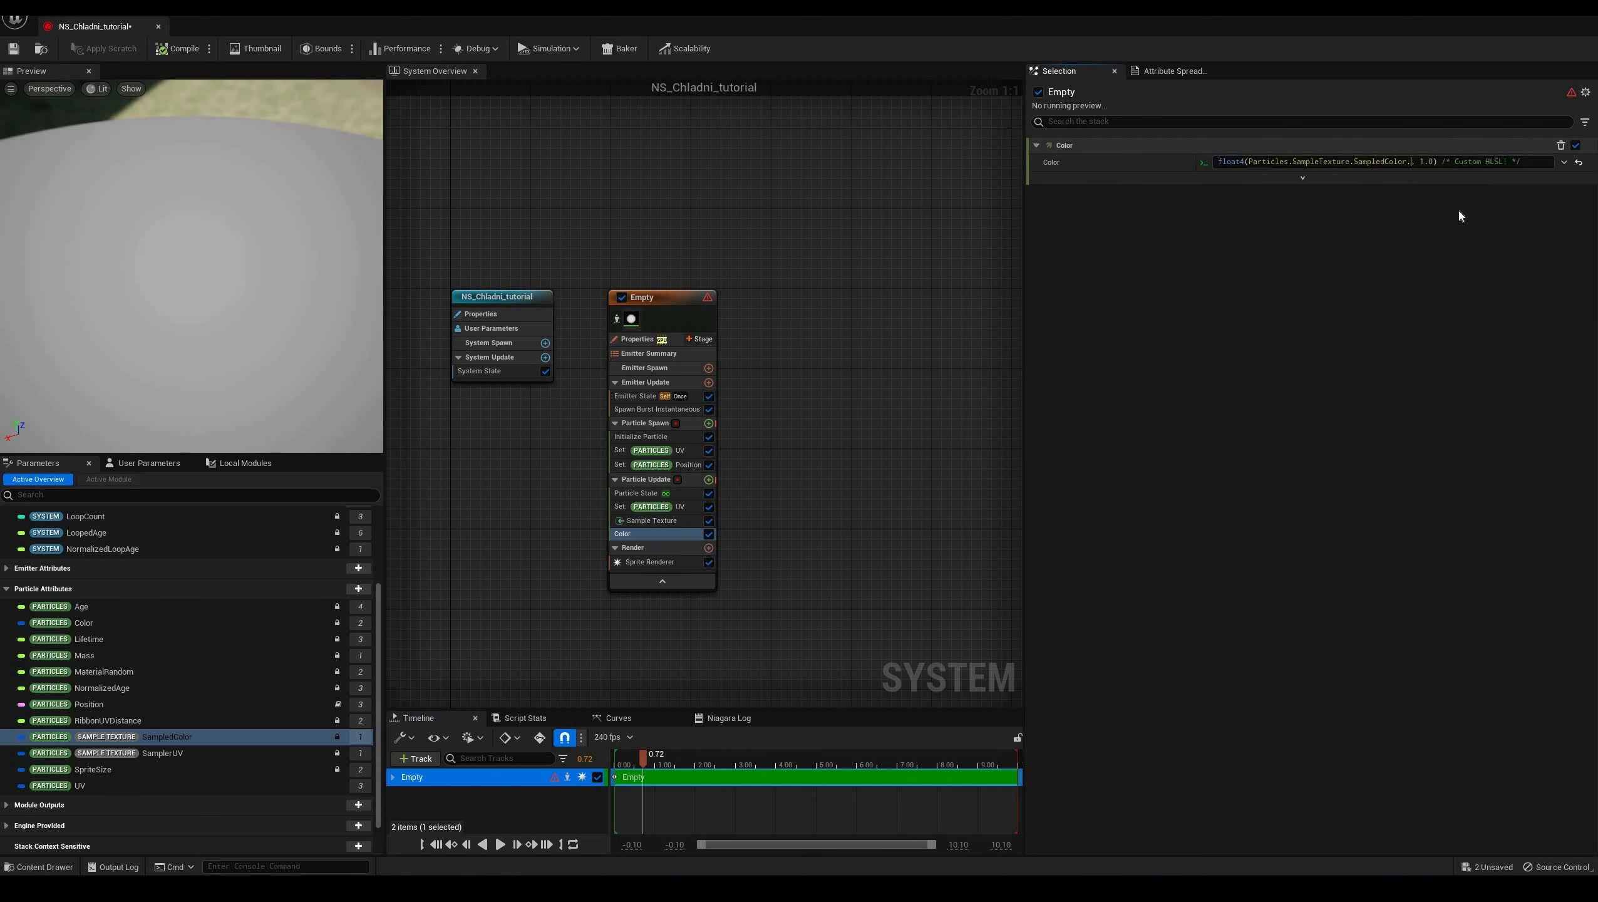
text(xyz)
key(Return)
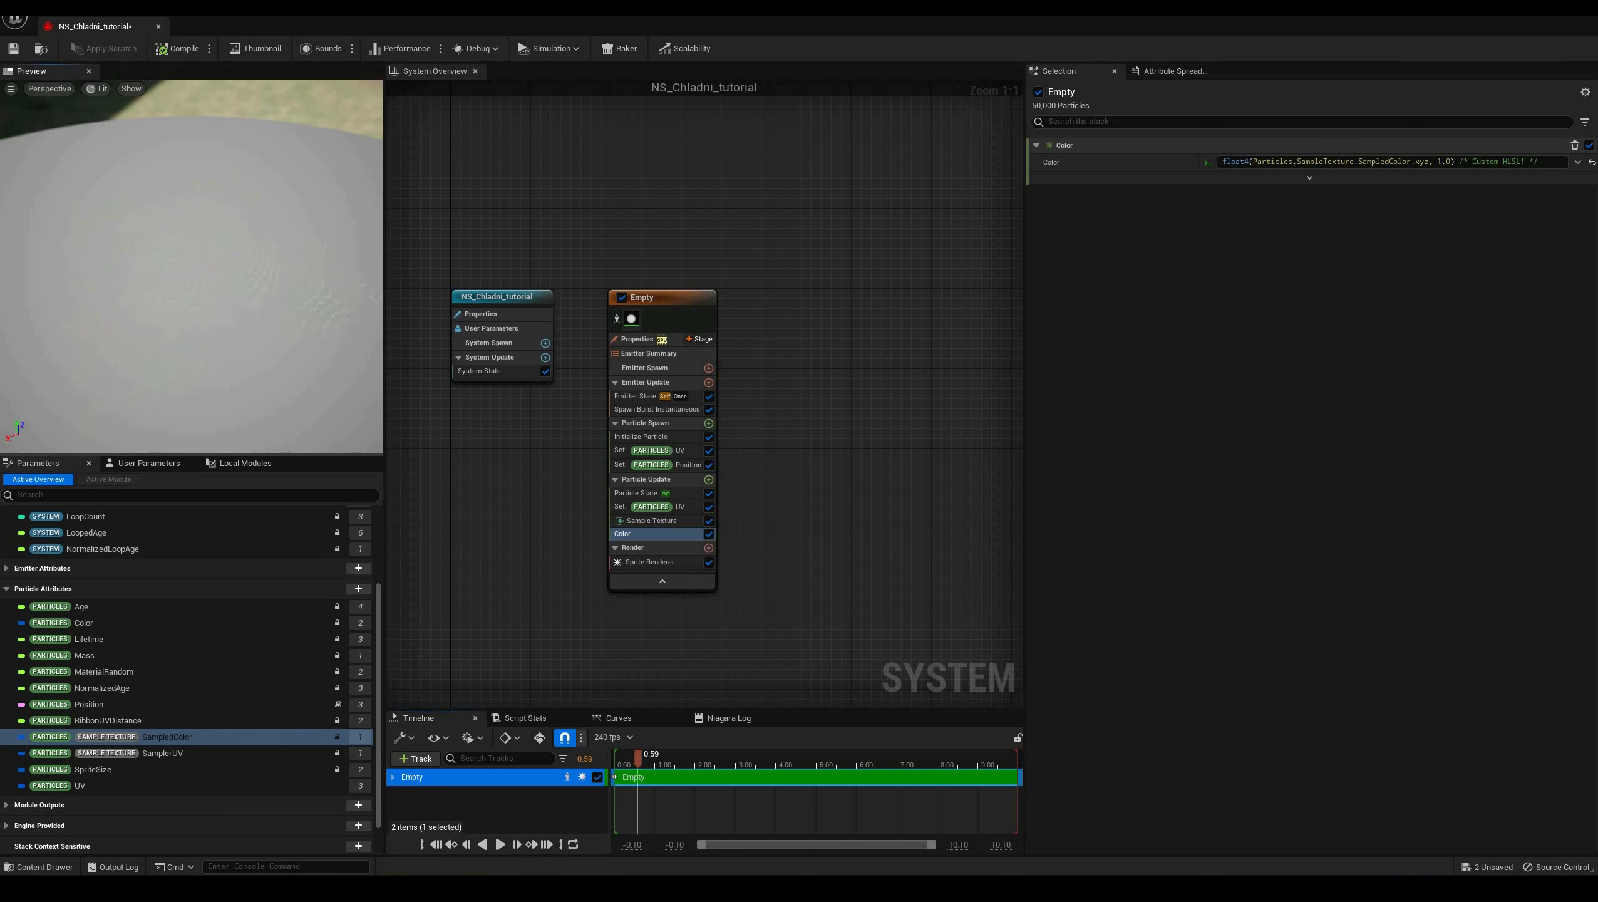
Inspect the coloured particles in the preview and delete the Color module from Particle Update
drag(228, 347, 161, 255)
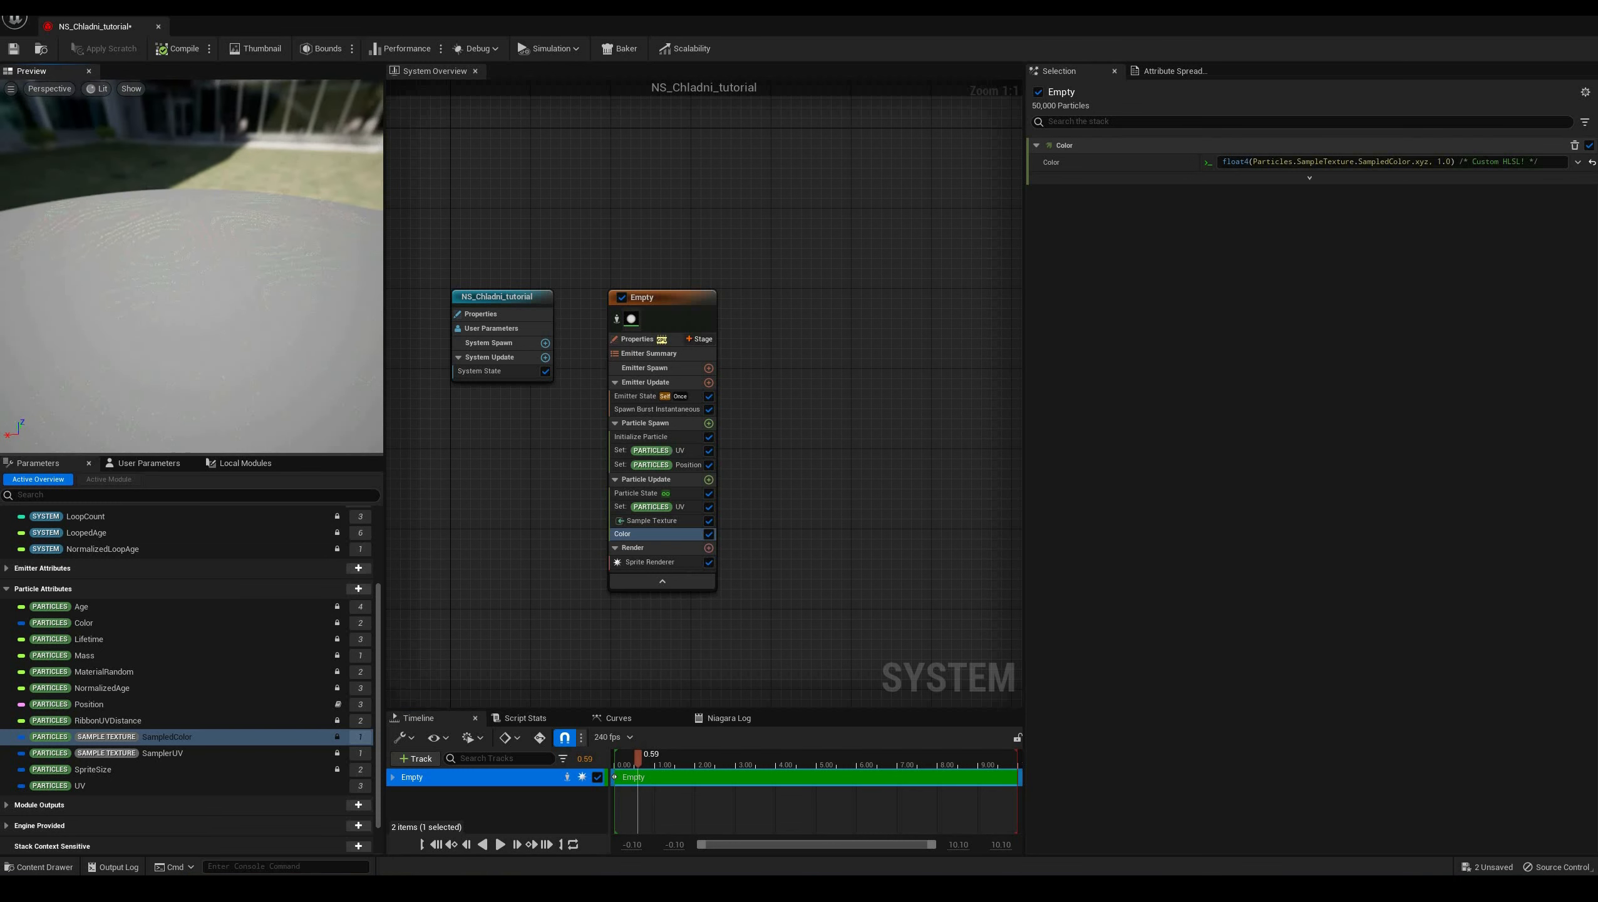
drag(161, 254, 192, 370)
click(641, 533)
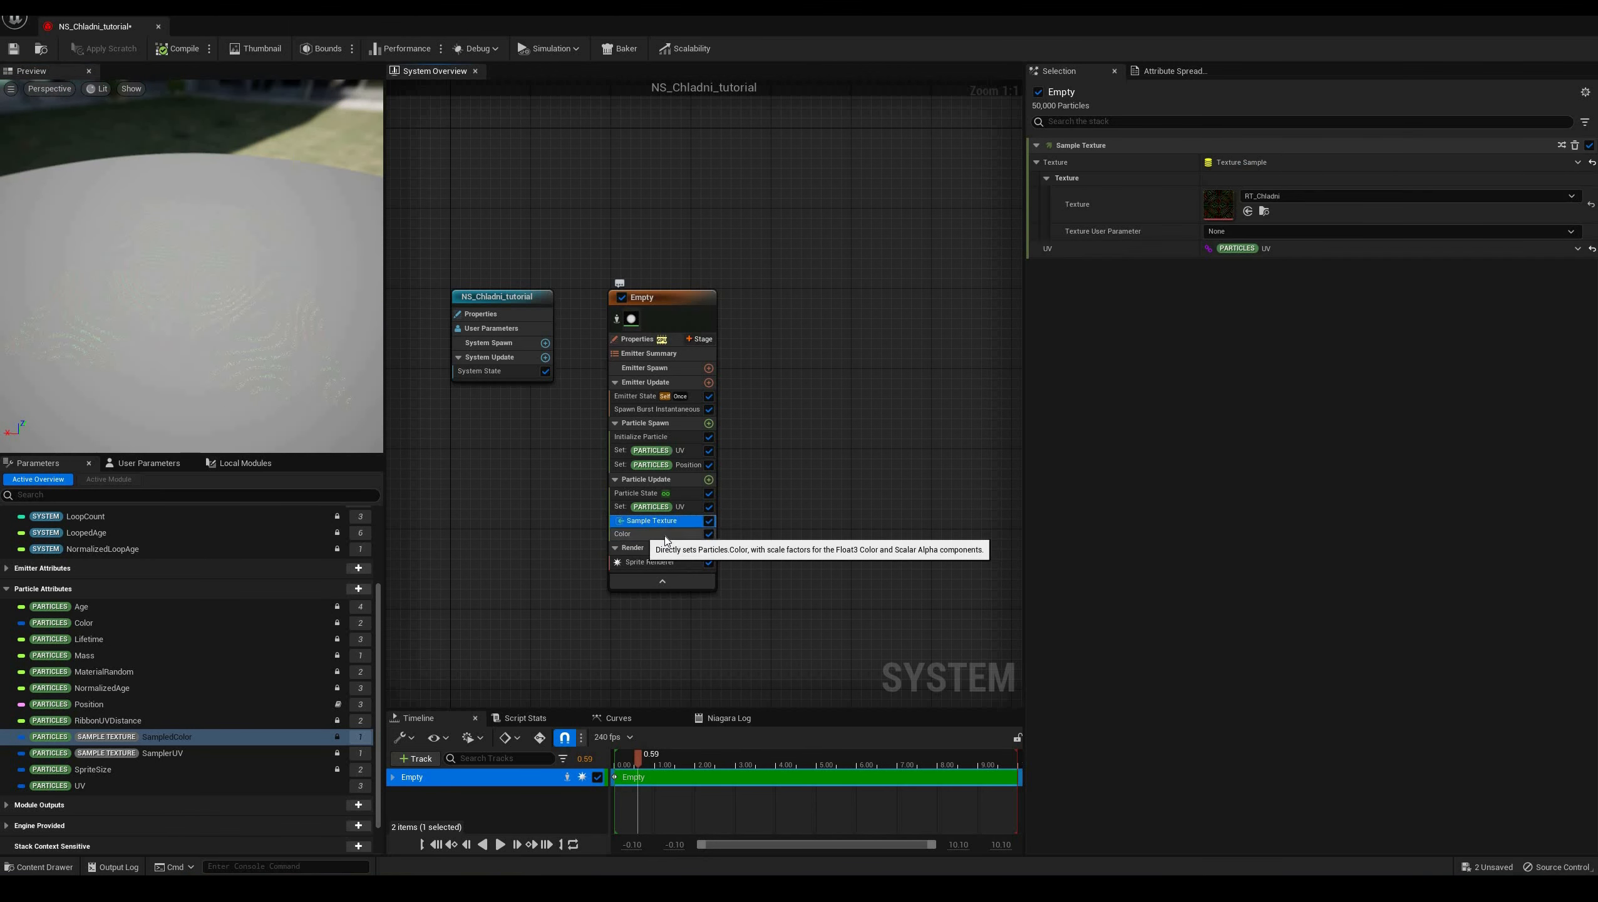
key(Delete)
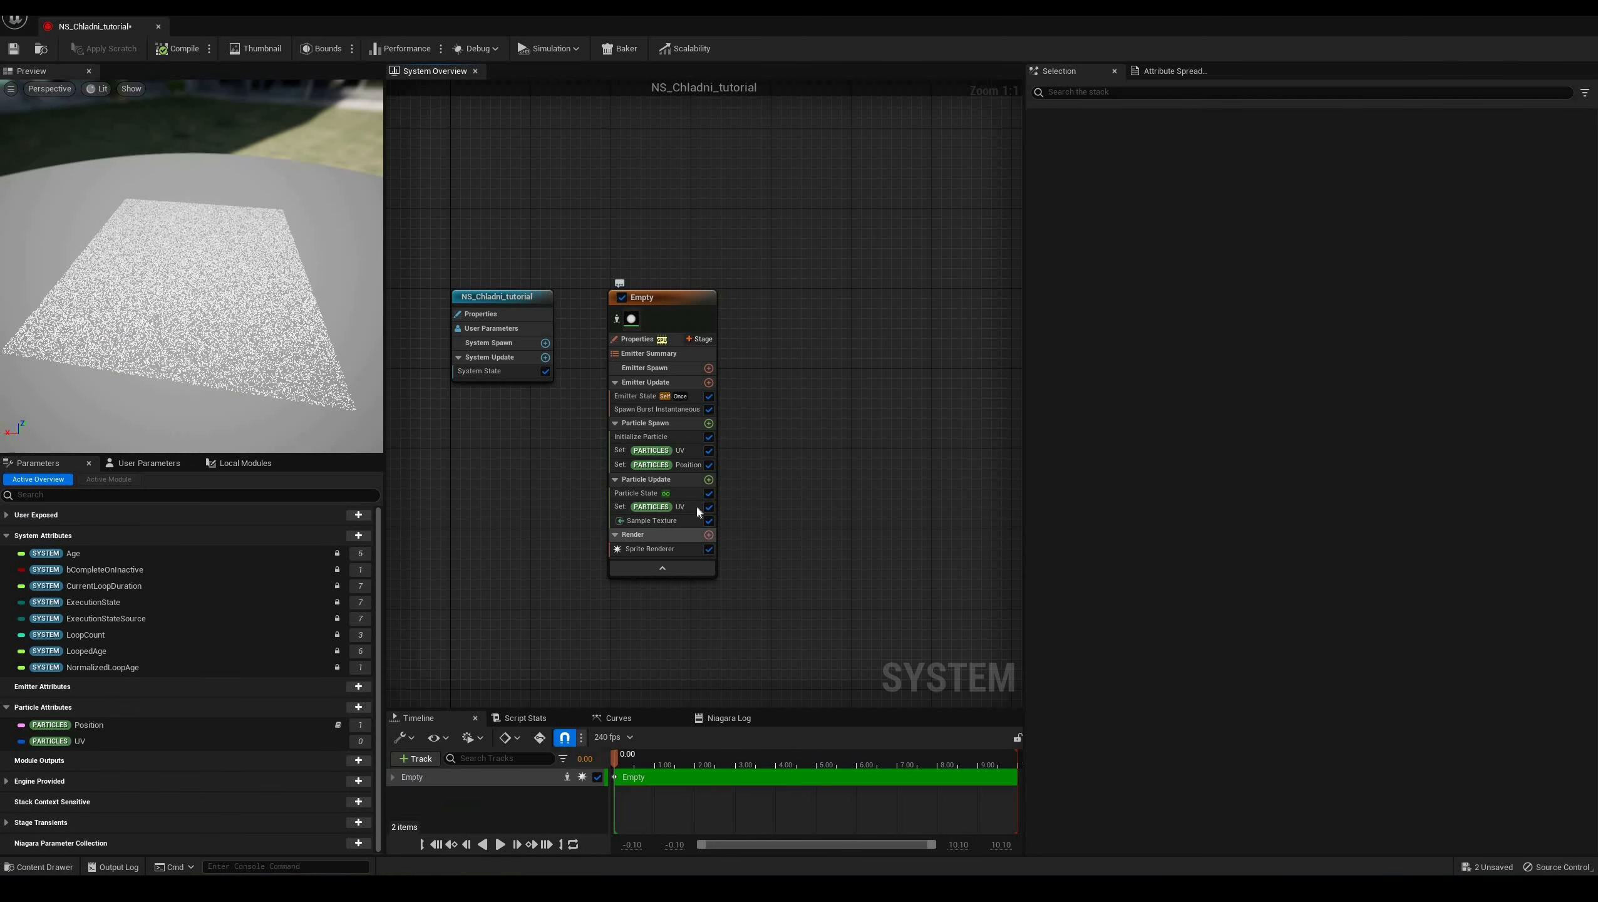
Add a Set Parameters module to Particle Update that sets the Particles Velocity parameter
click(709, 479)
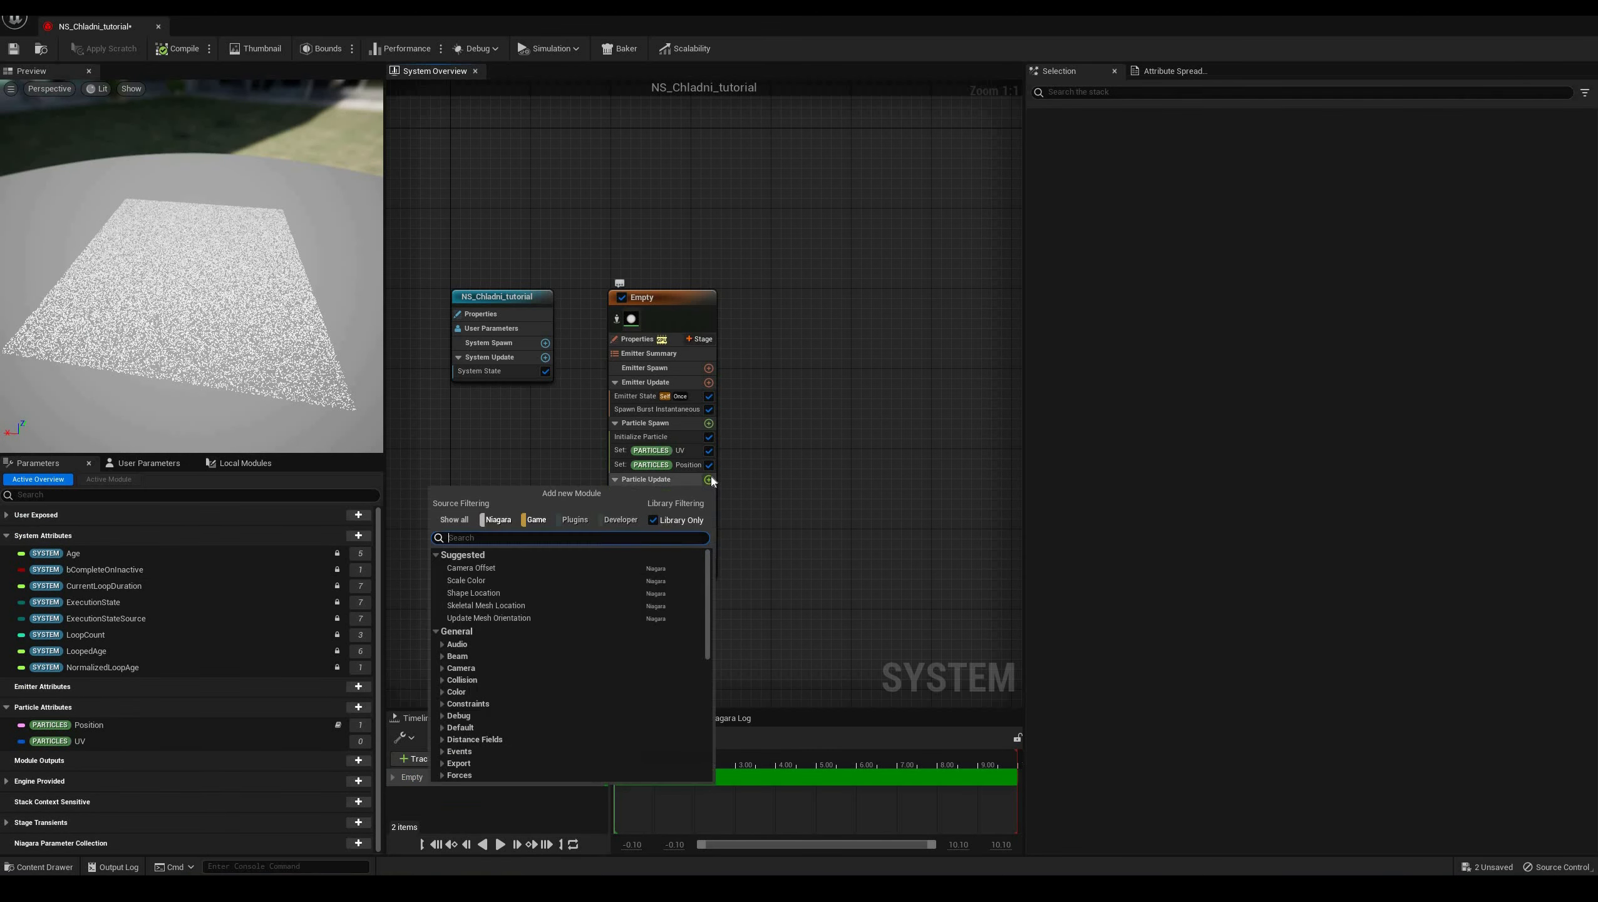
text(set)
click(555, 679)
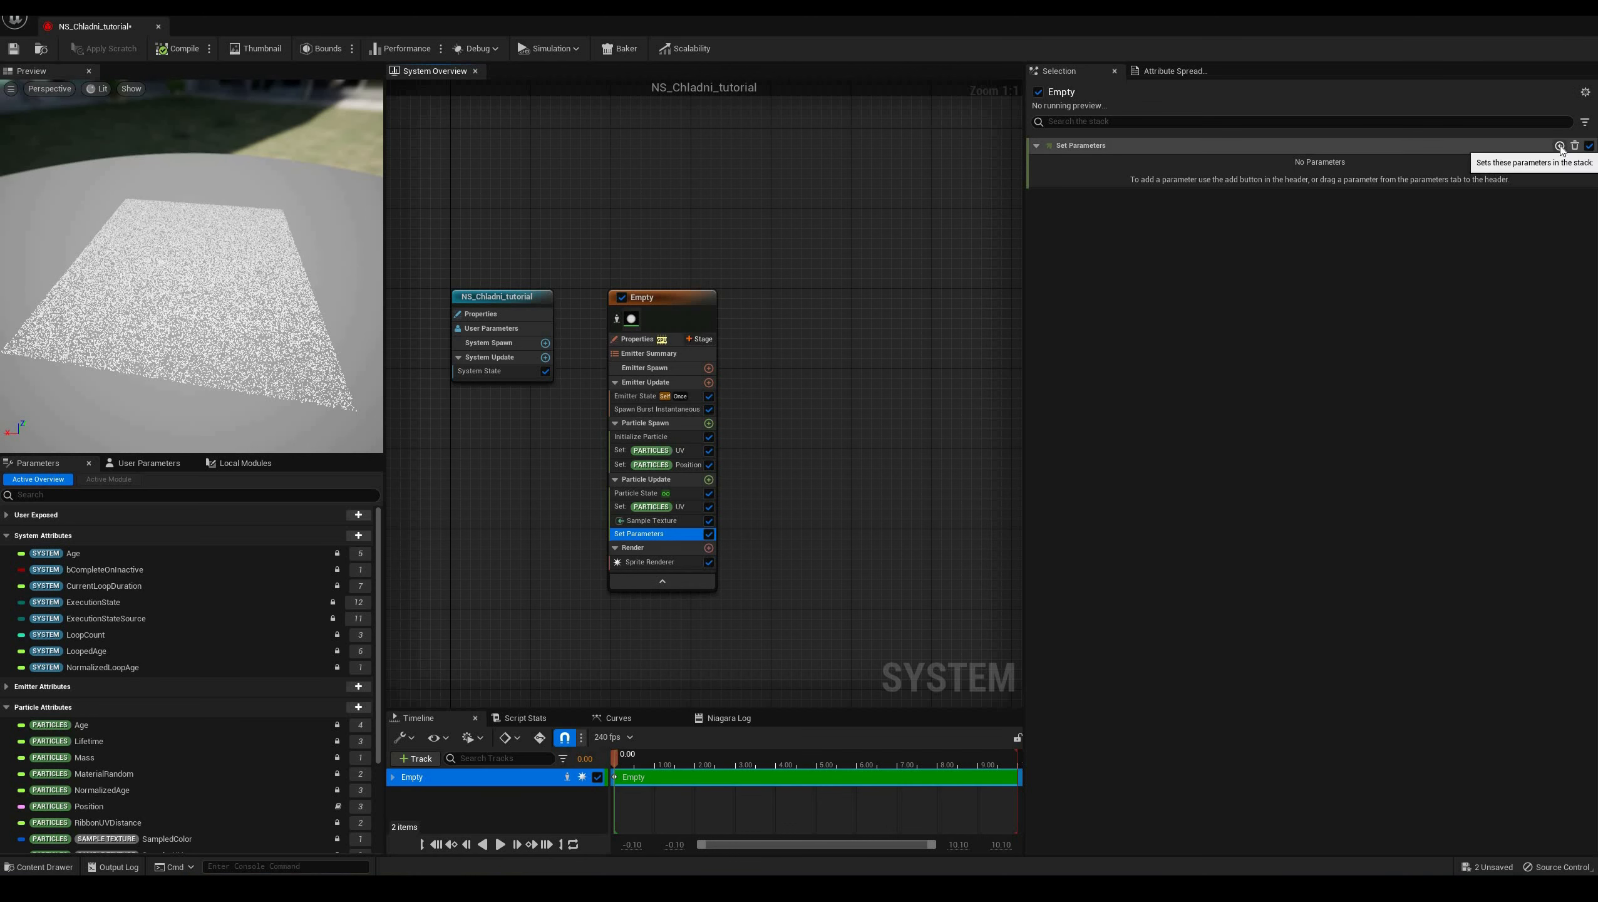
click(1560, 146)
text(ve)
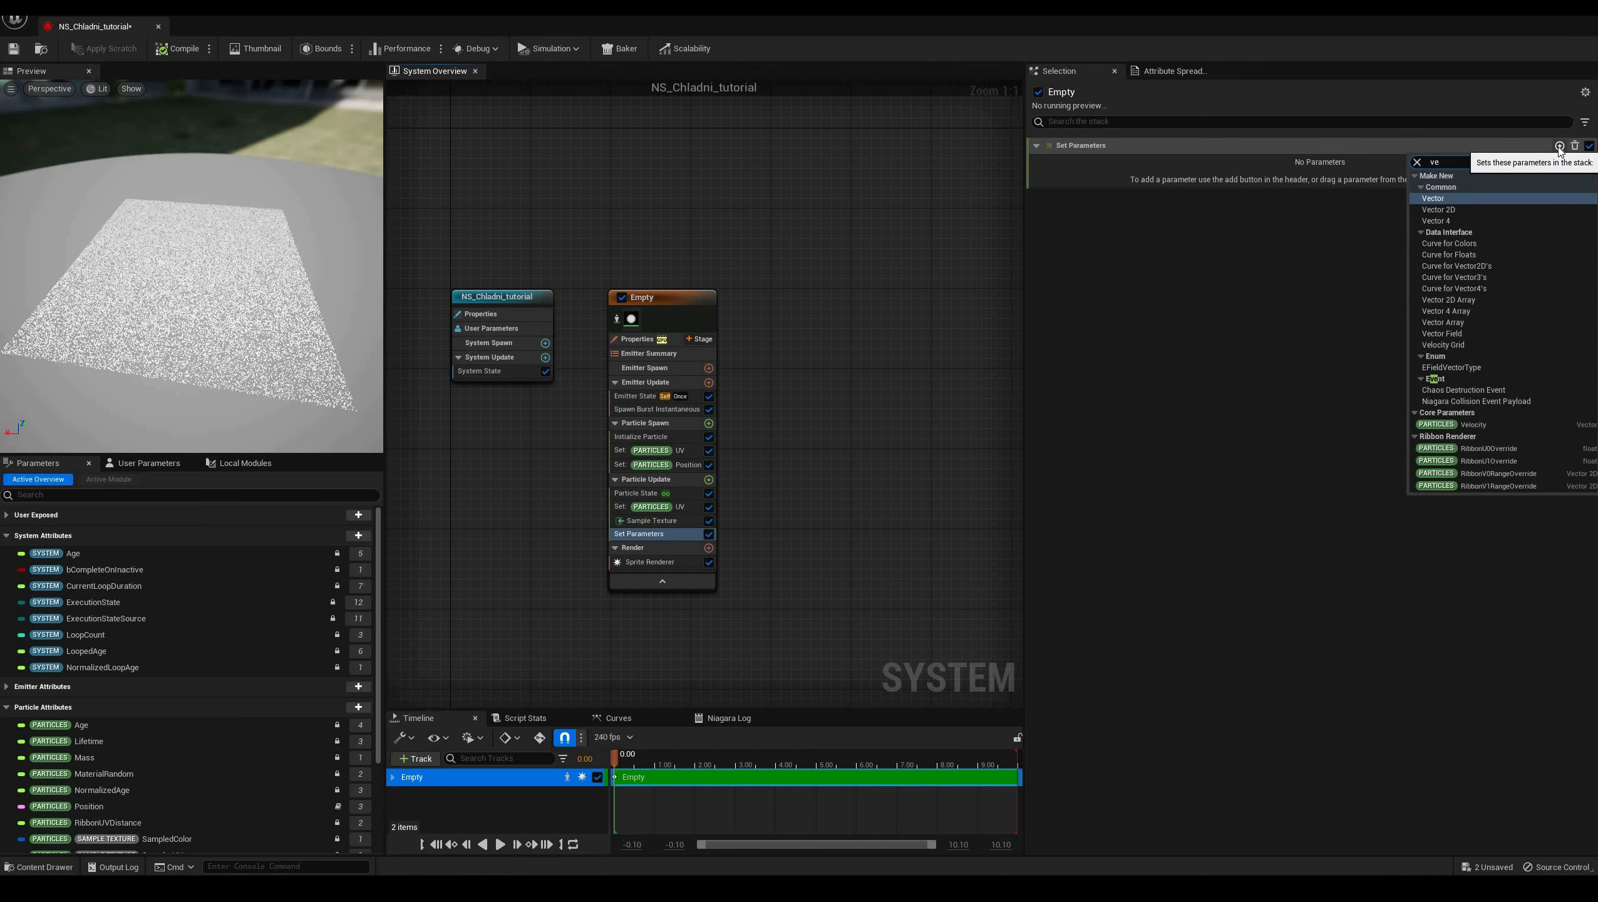
text(locity)
click(1460, 230)
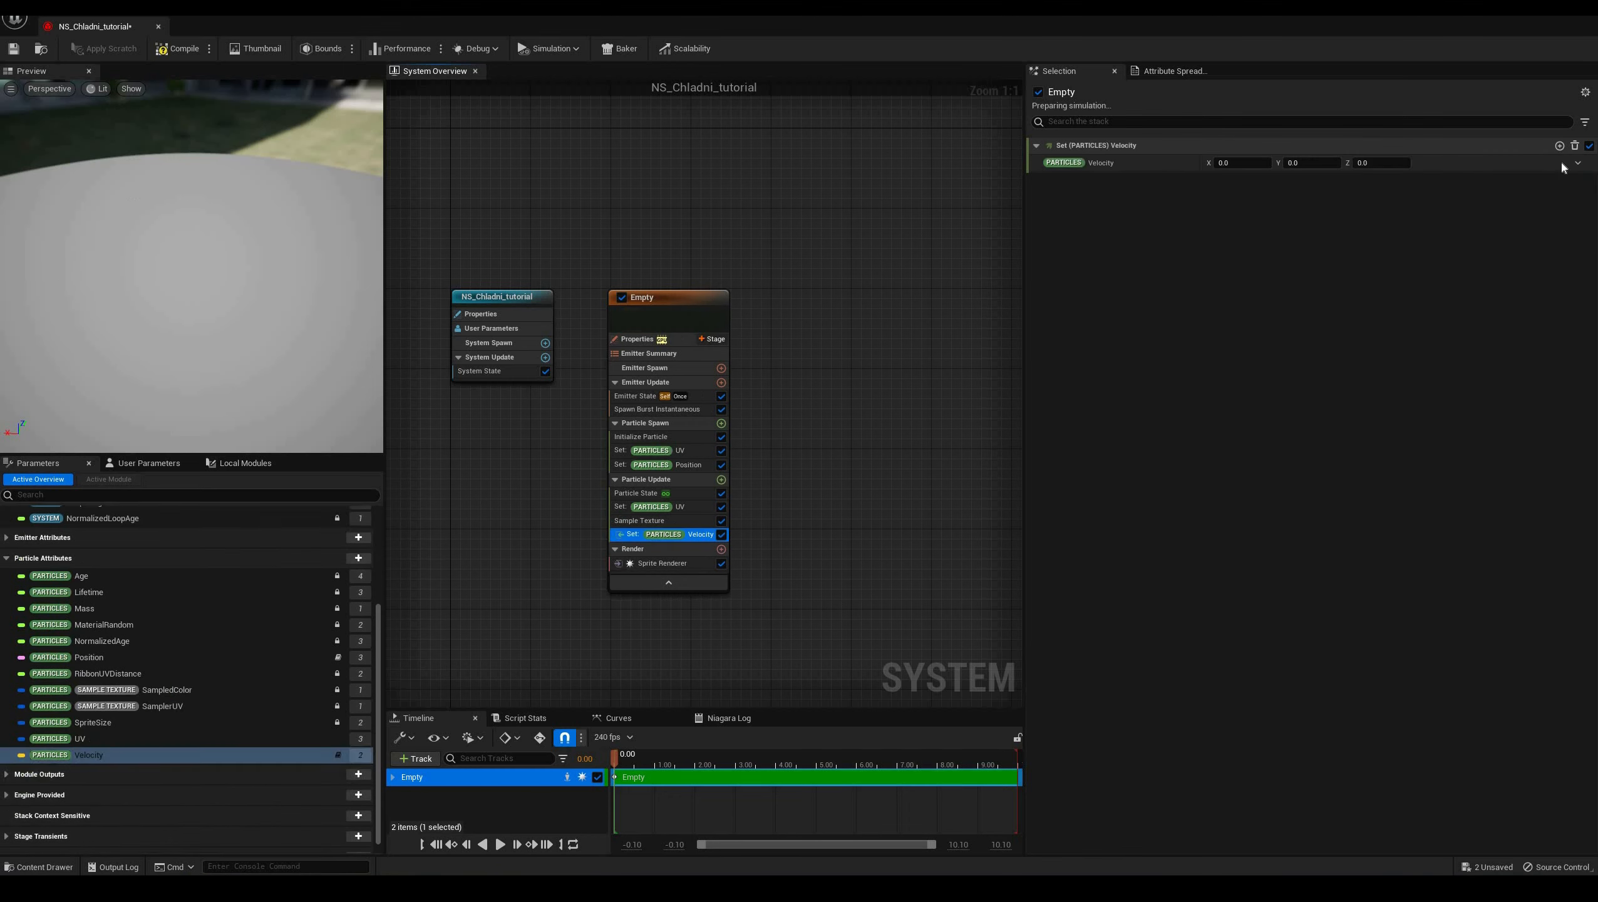
Convert the Particles Velocity input to a new expression and set it to float3(Particles.SampleTexture.SampledColor.xy,0.0)
click(1578, 163)
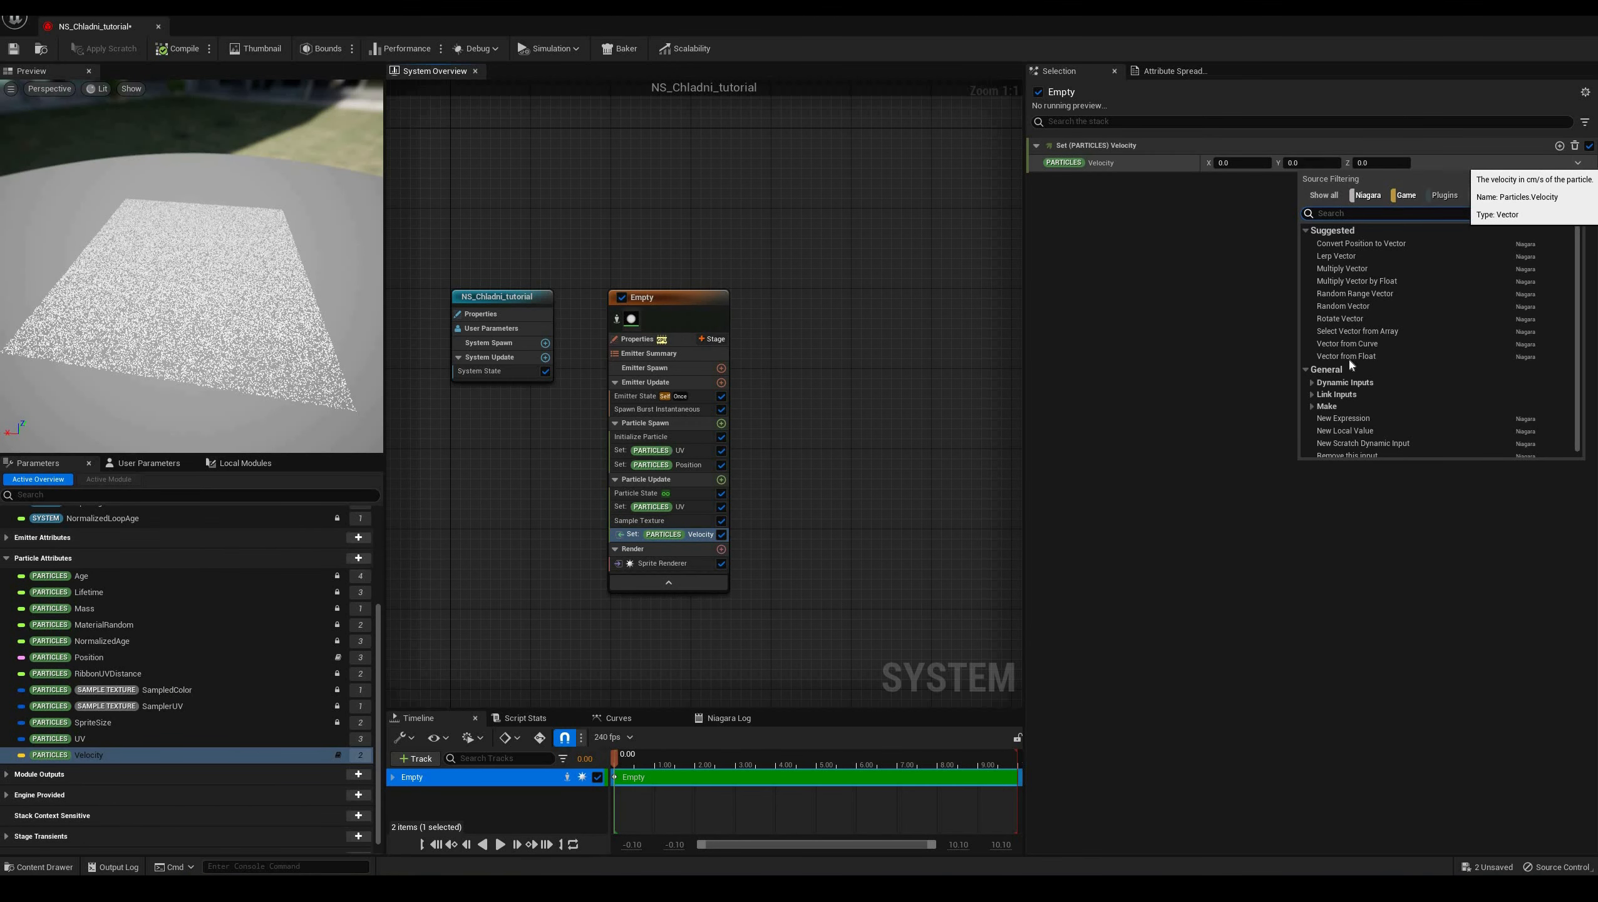
click(1357, 419)
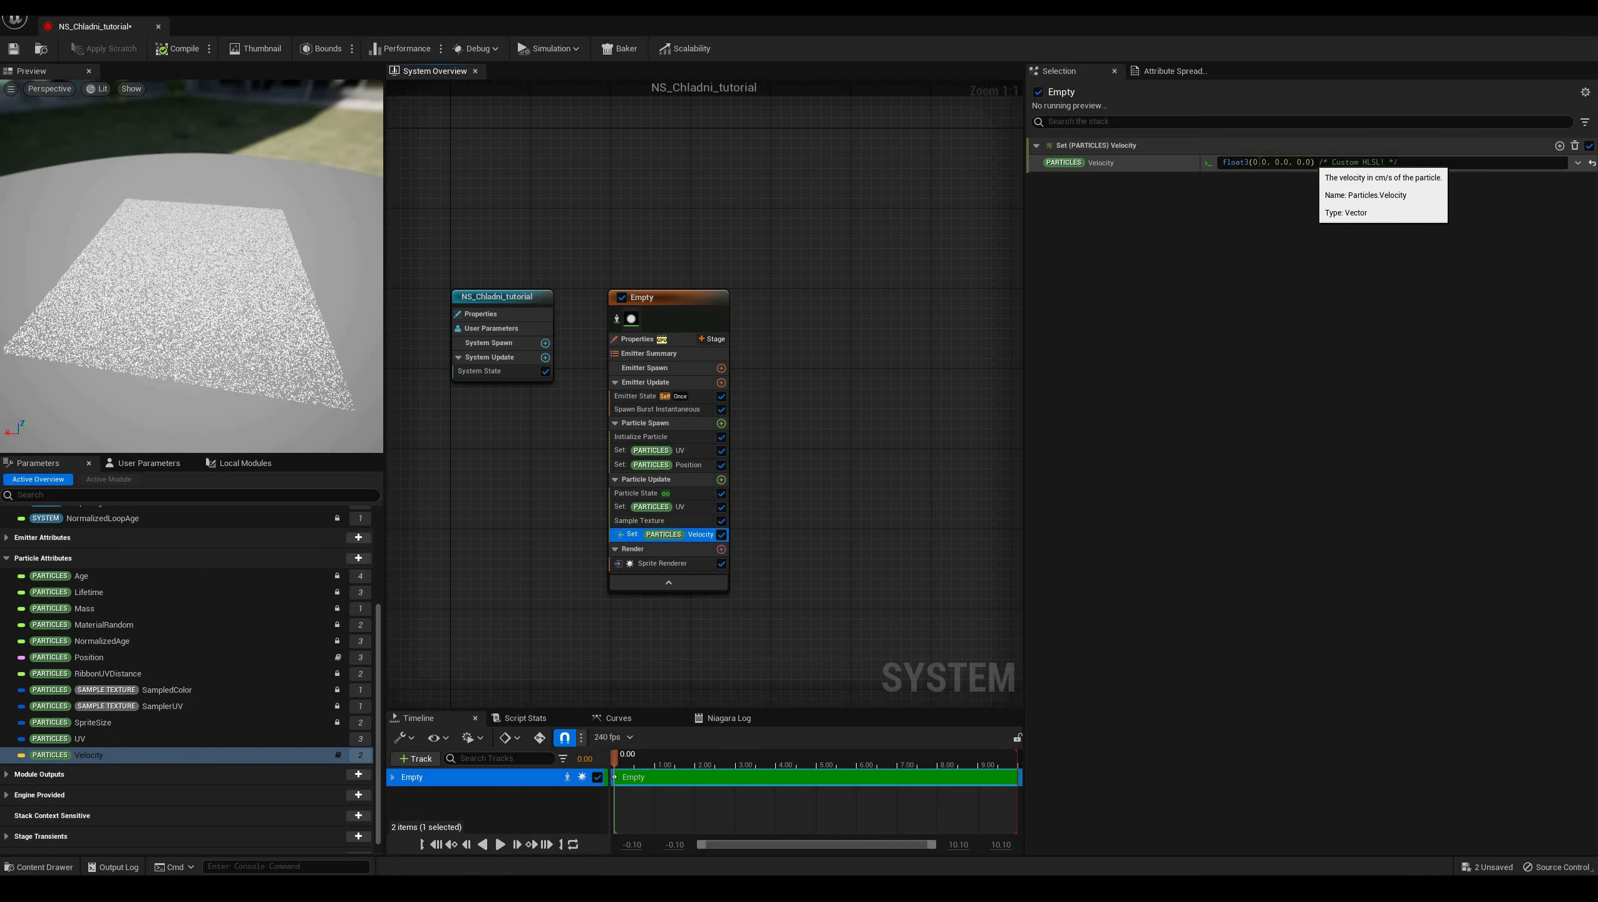
mouse_move(1272, 162)
mouse_down()
mouse_move(1311, 162)
mouse_move(1253, 162)
mouse_up()
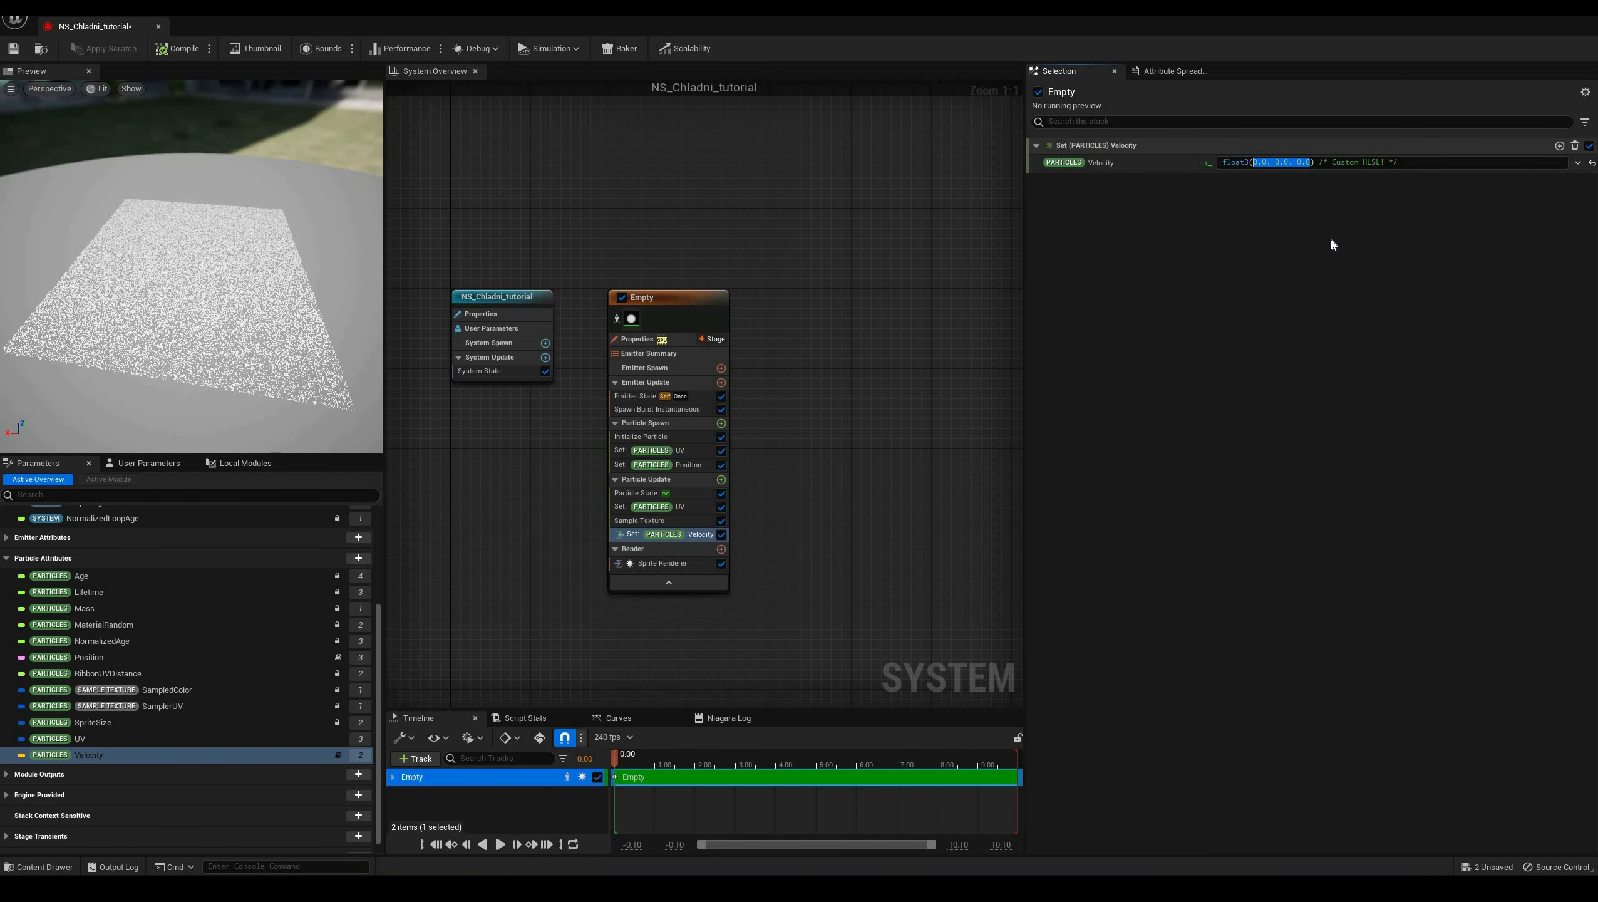
key(BackSpace)
text(Particles.SampleTexture.SampledColor)
text(.xy,0.0)
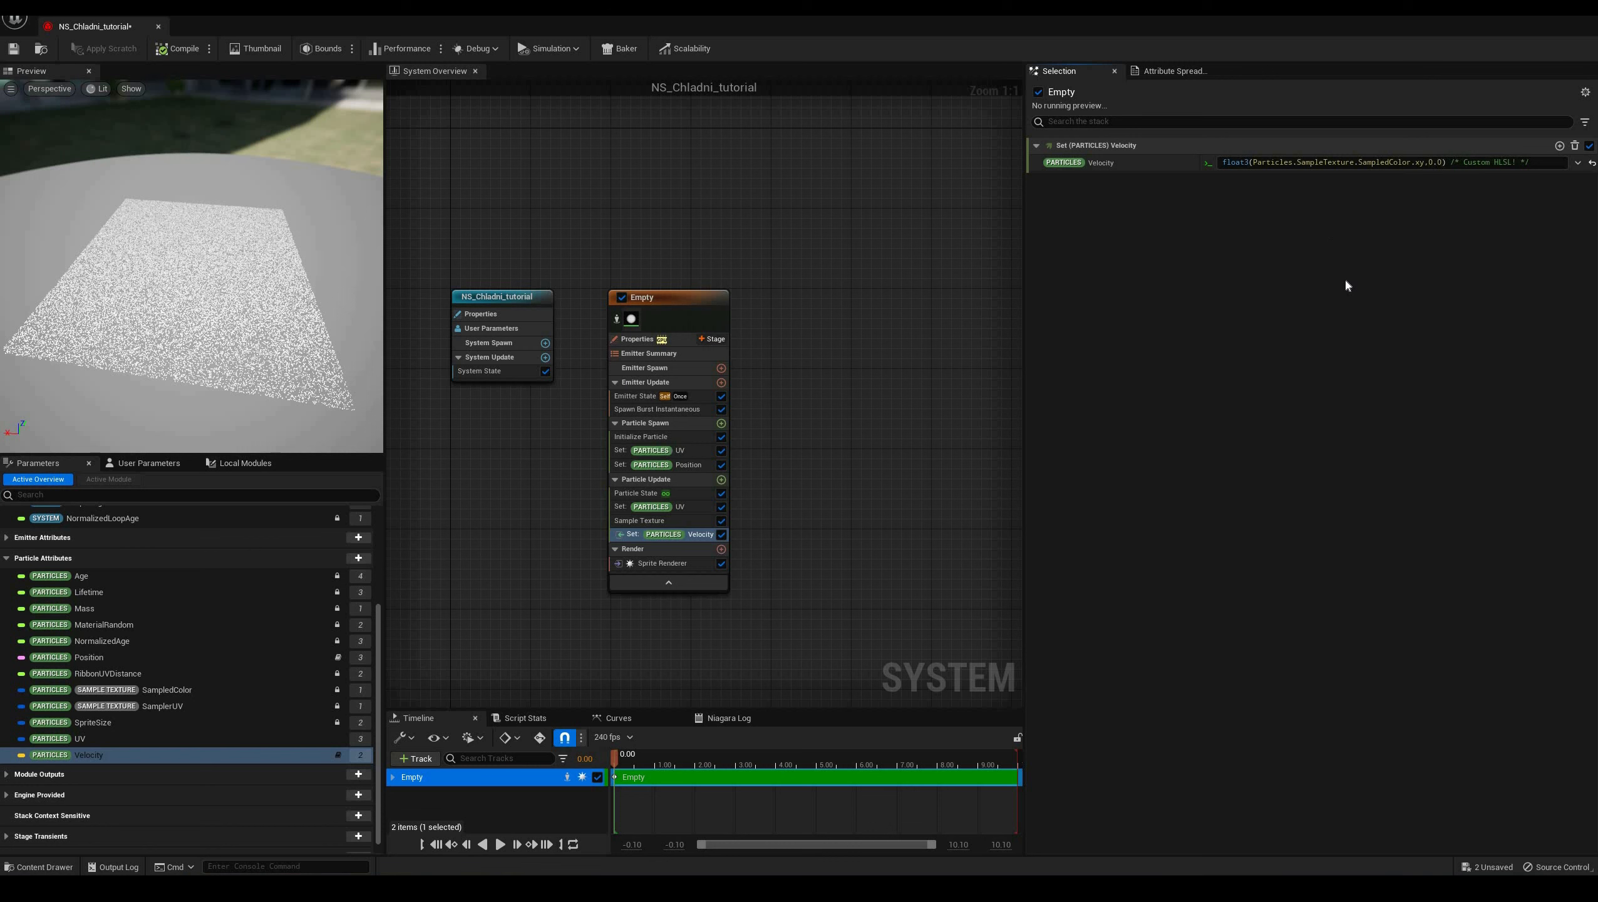
click(1347, 307)
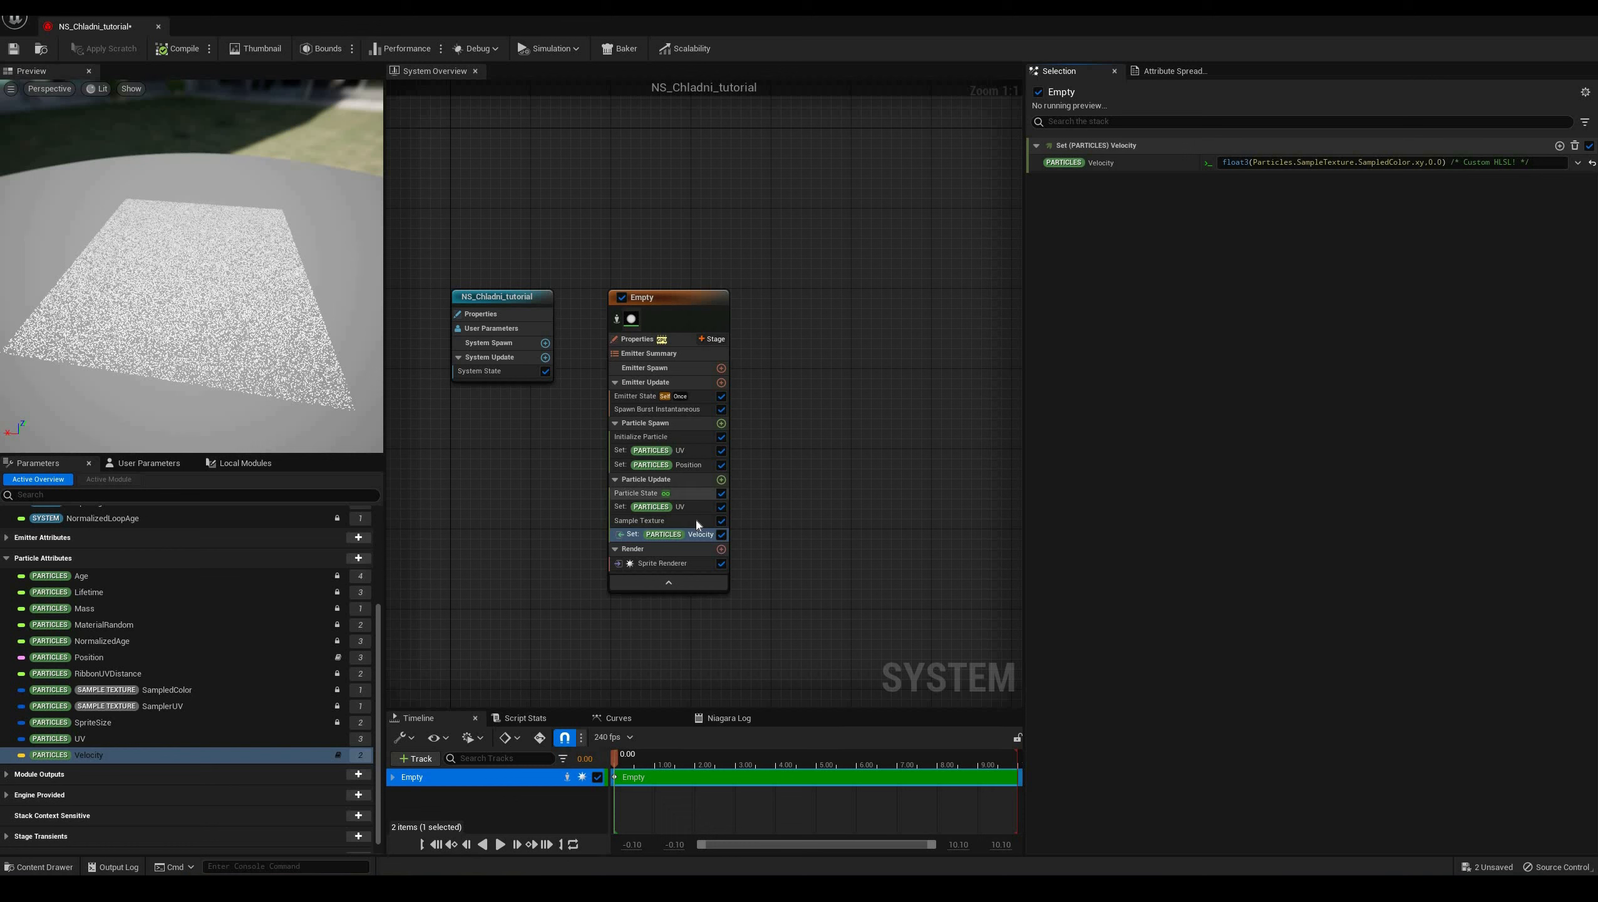
Add a Solve Forces and Velocity module to Particle Update and play the simulation to check the particles
click(722, 481)
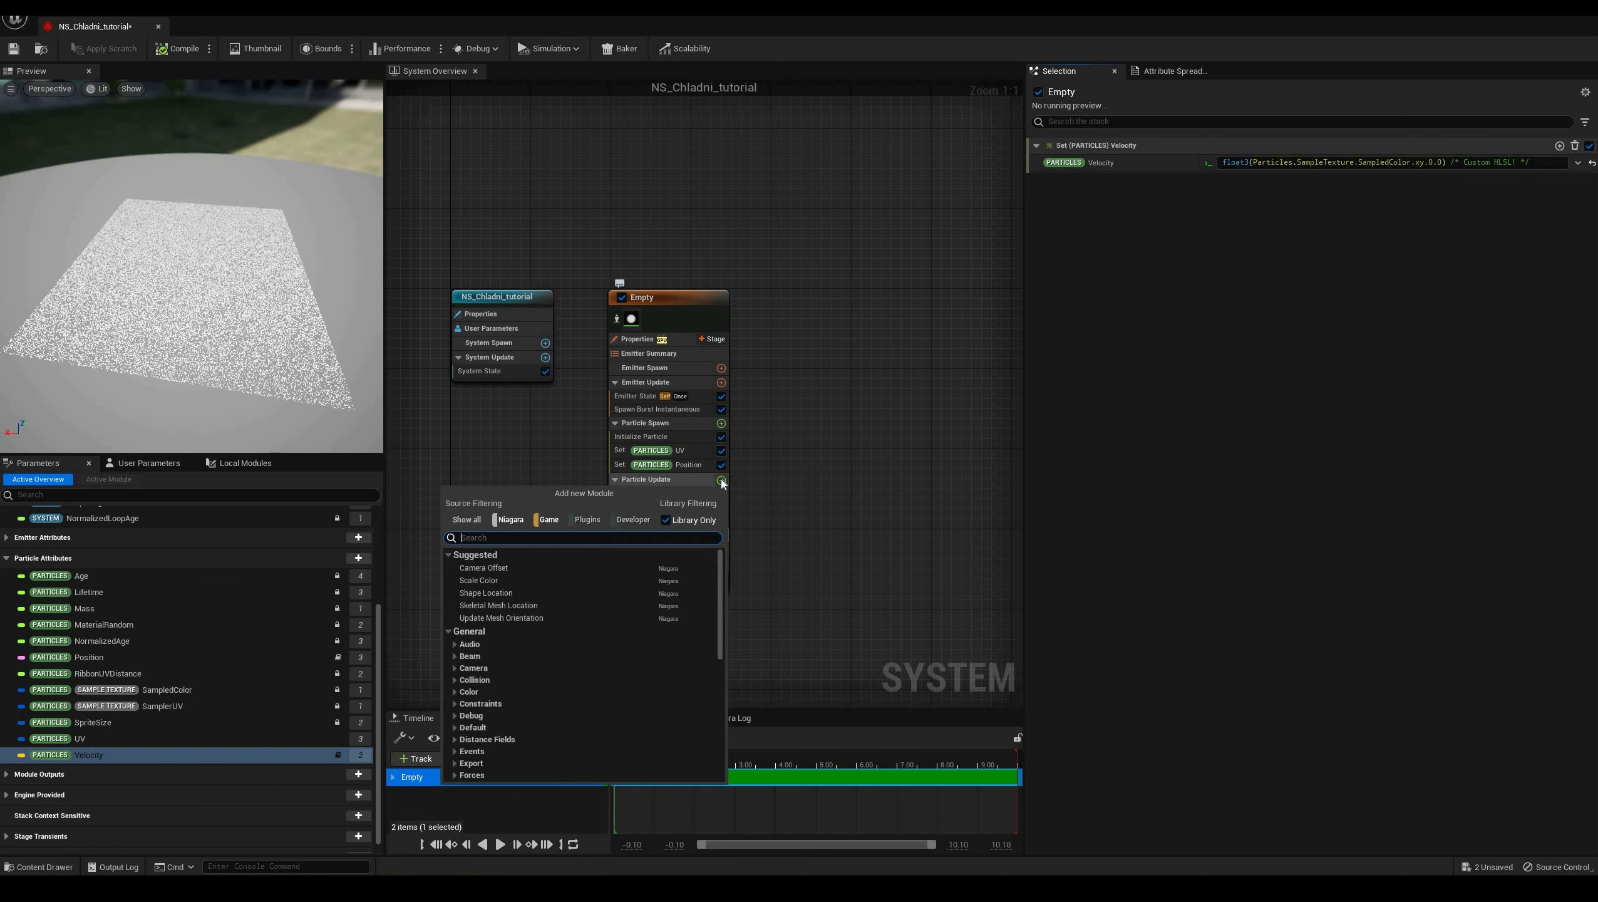
text(sol)
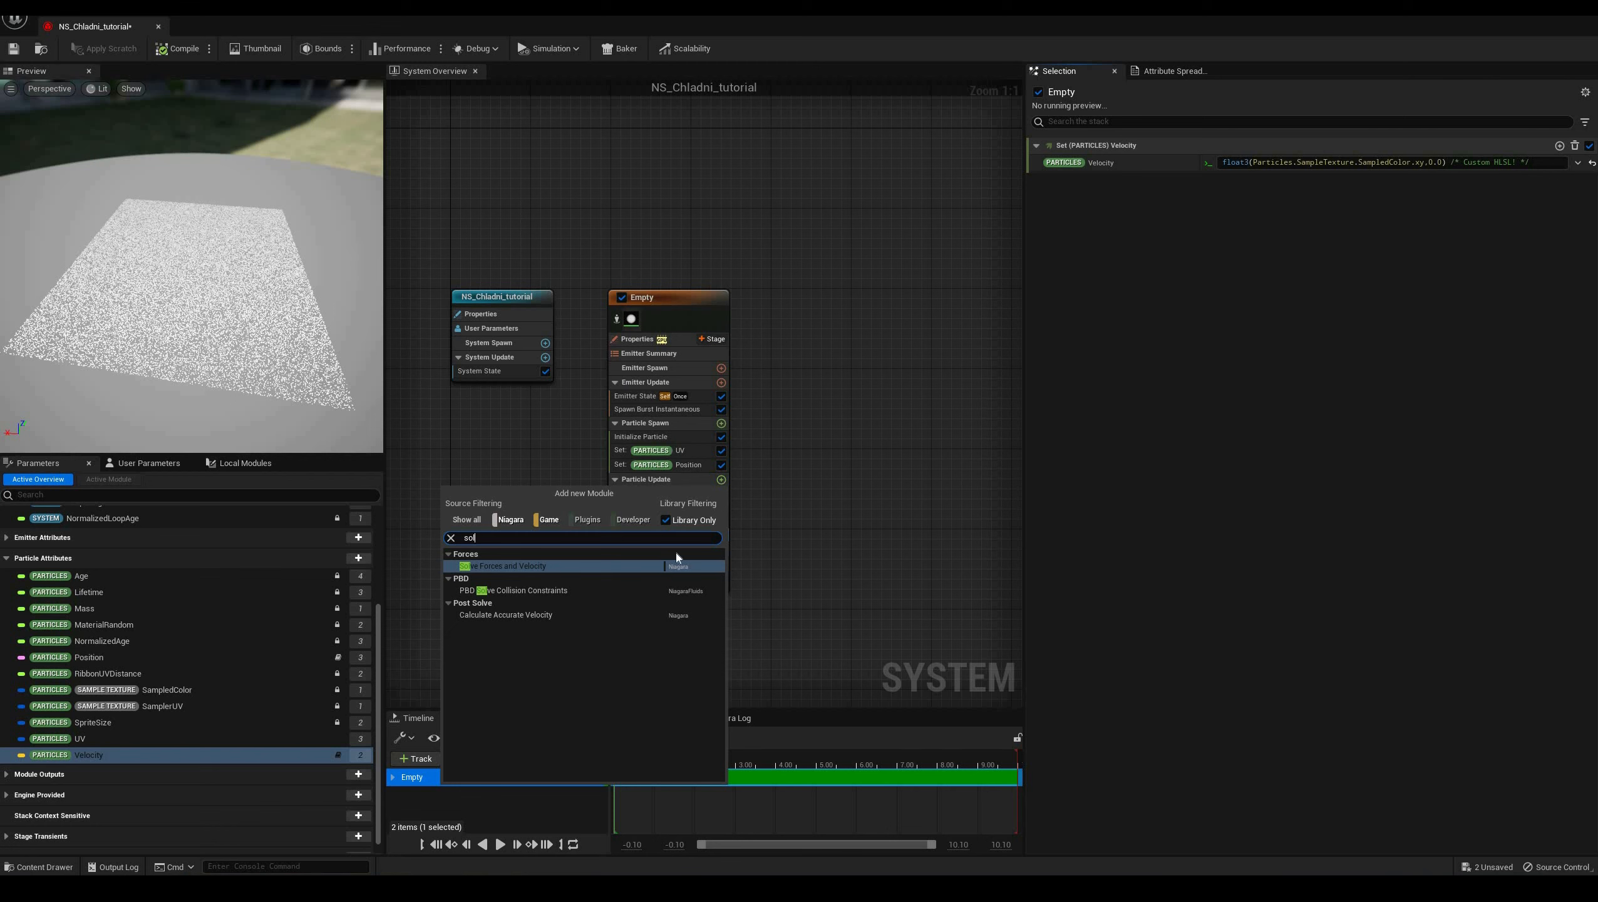
key(Return)
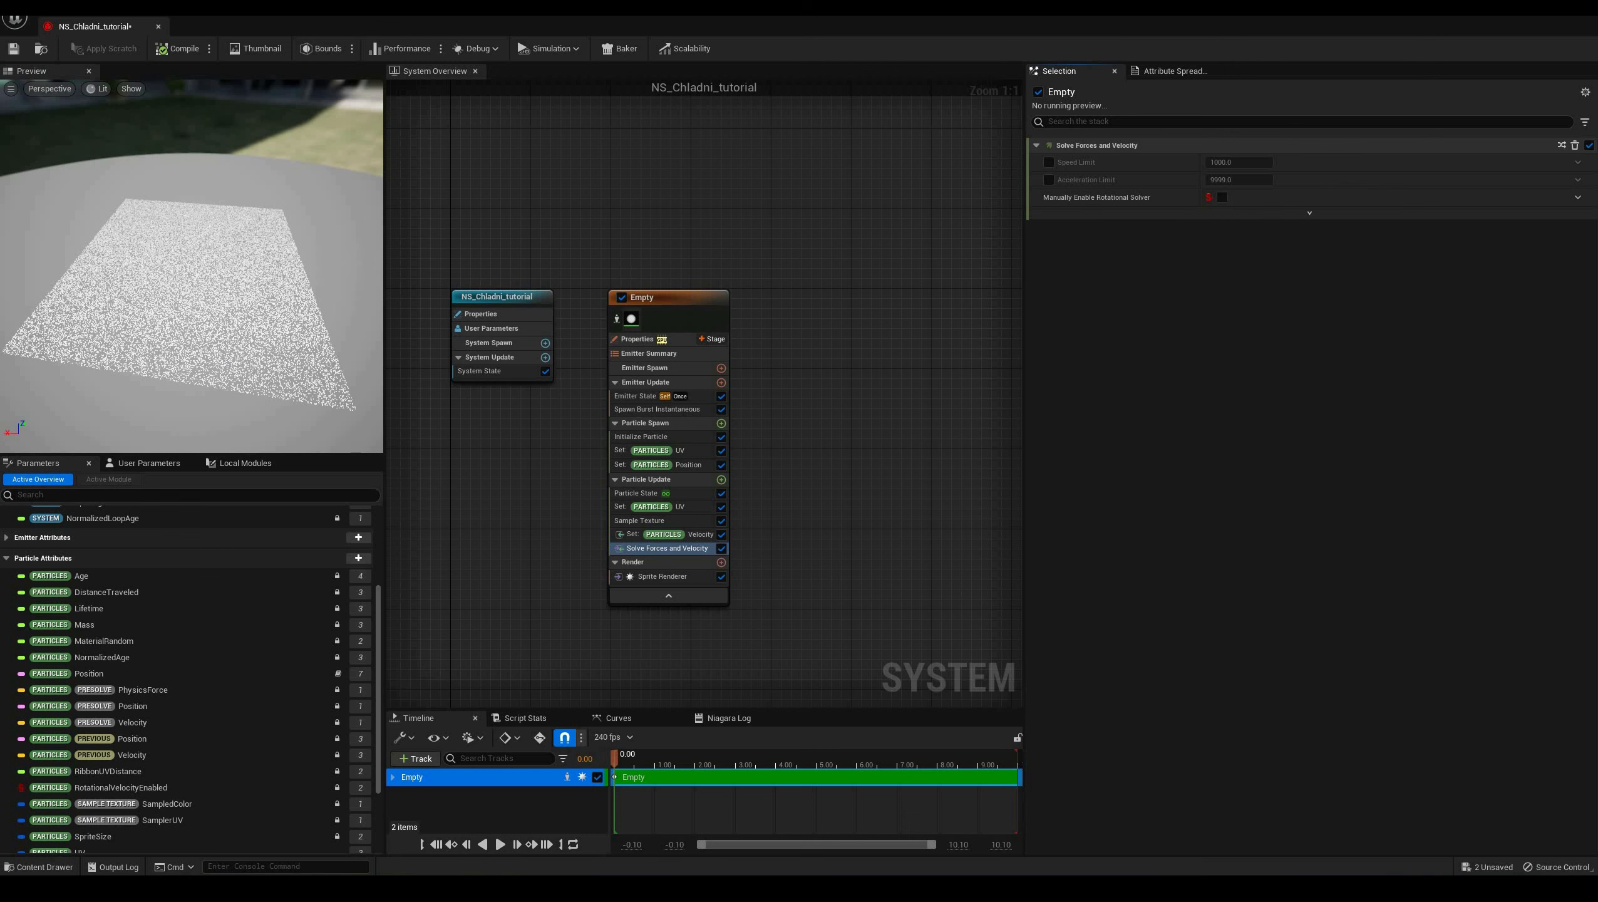
drag(265, 303, 297, 303)
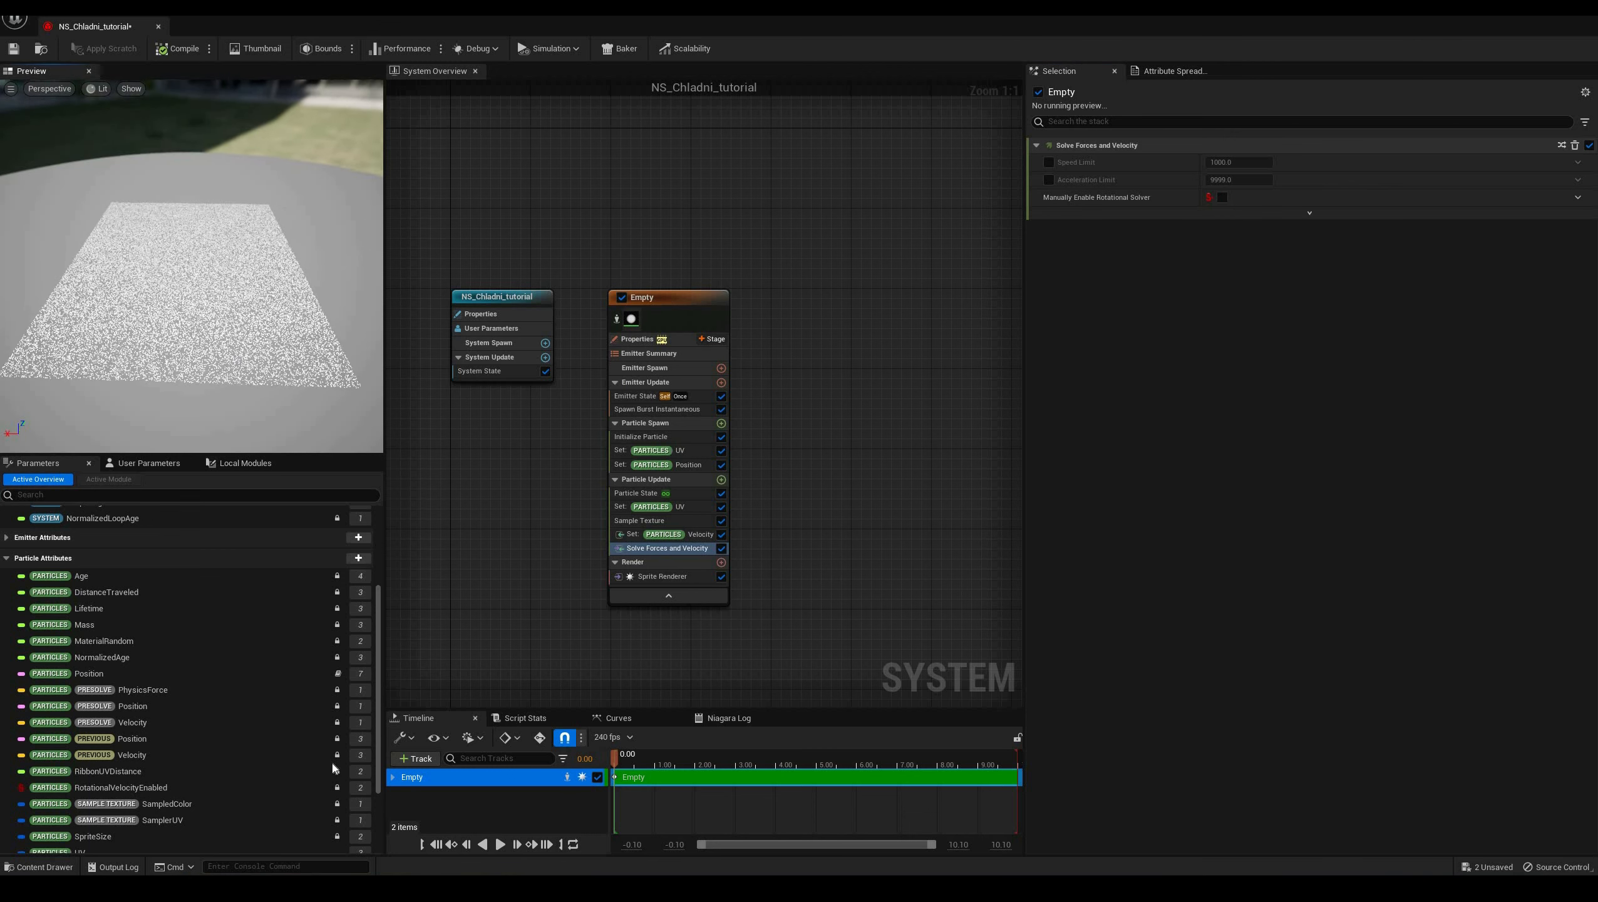
click(507, 849)
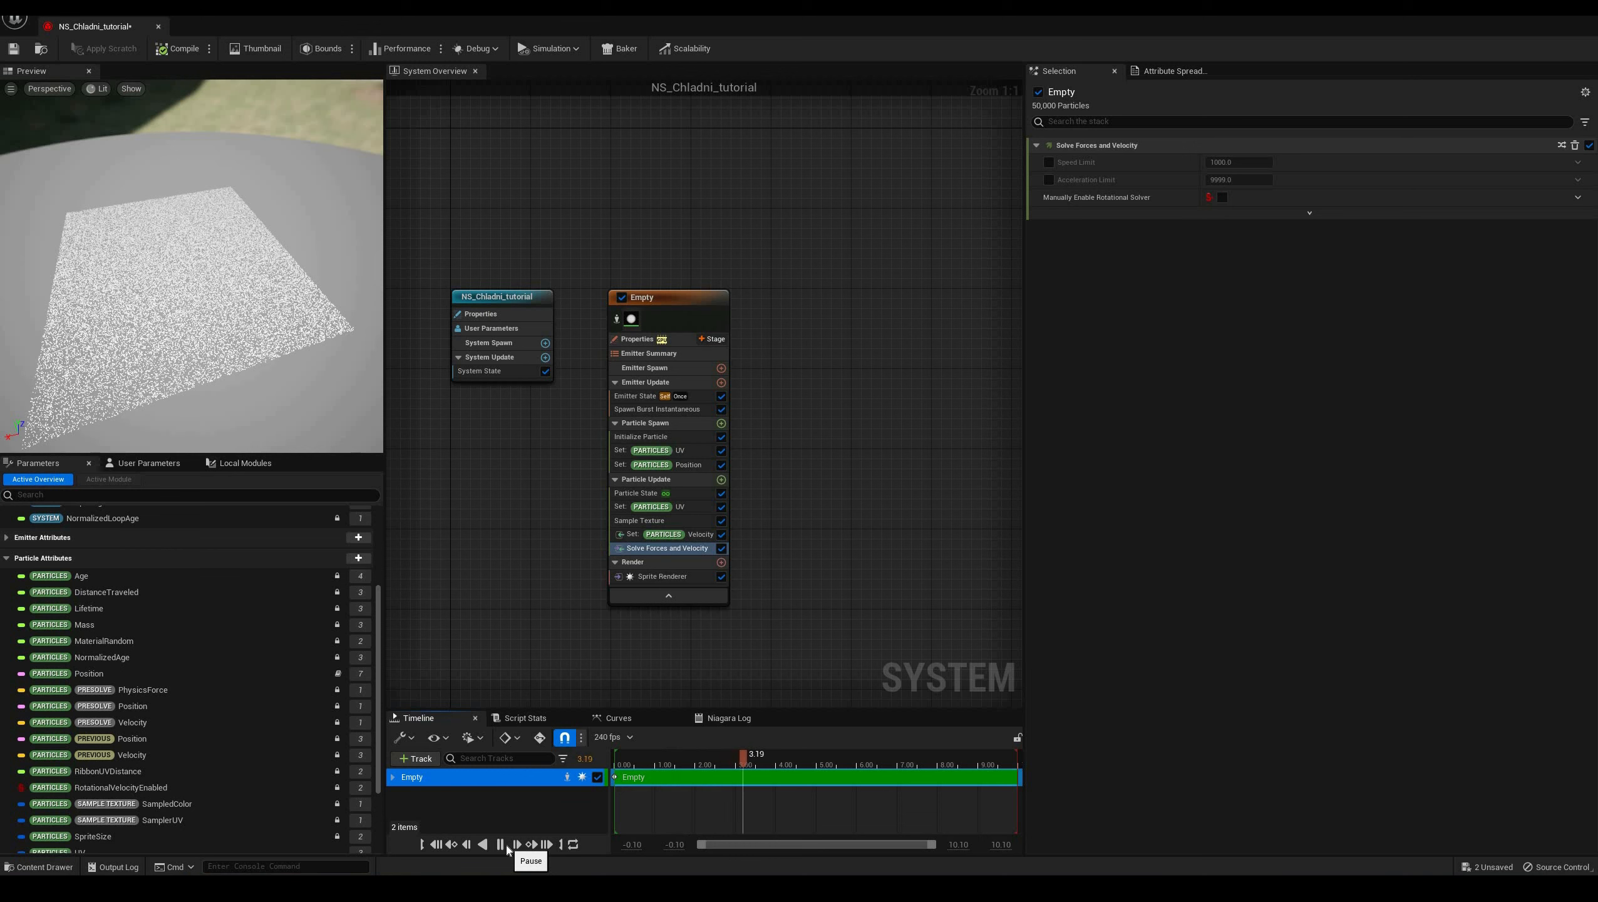
click(507, 846)
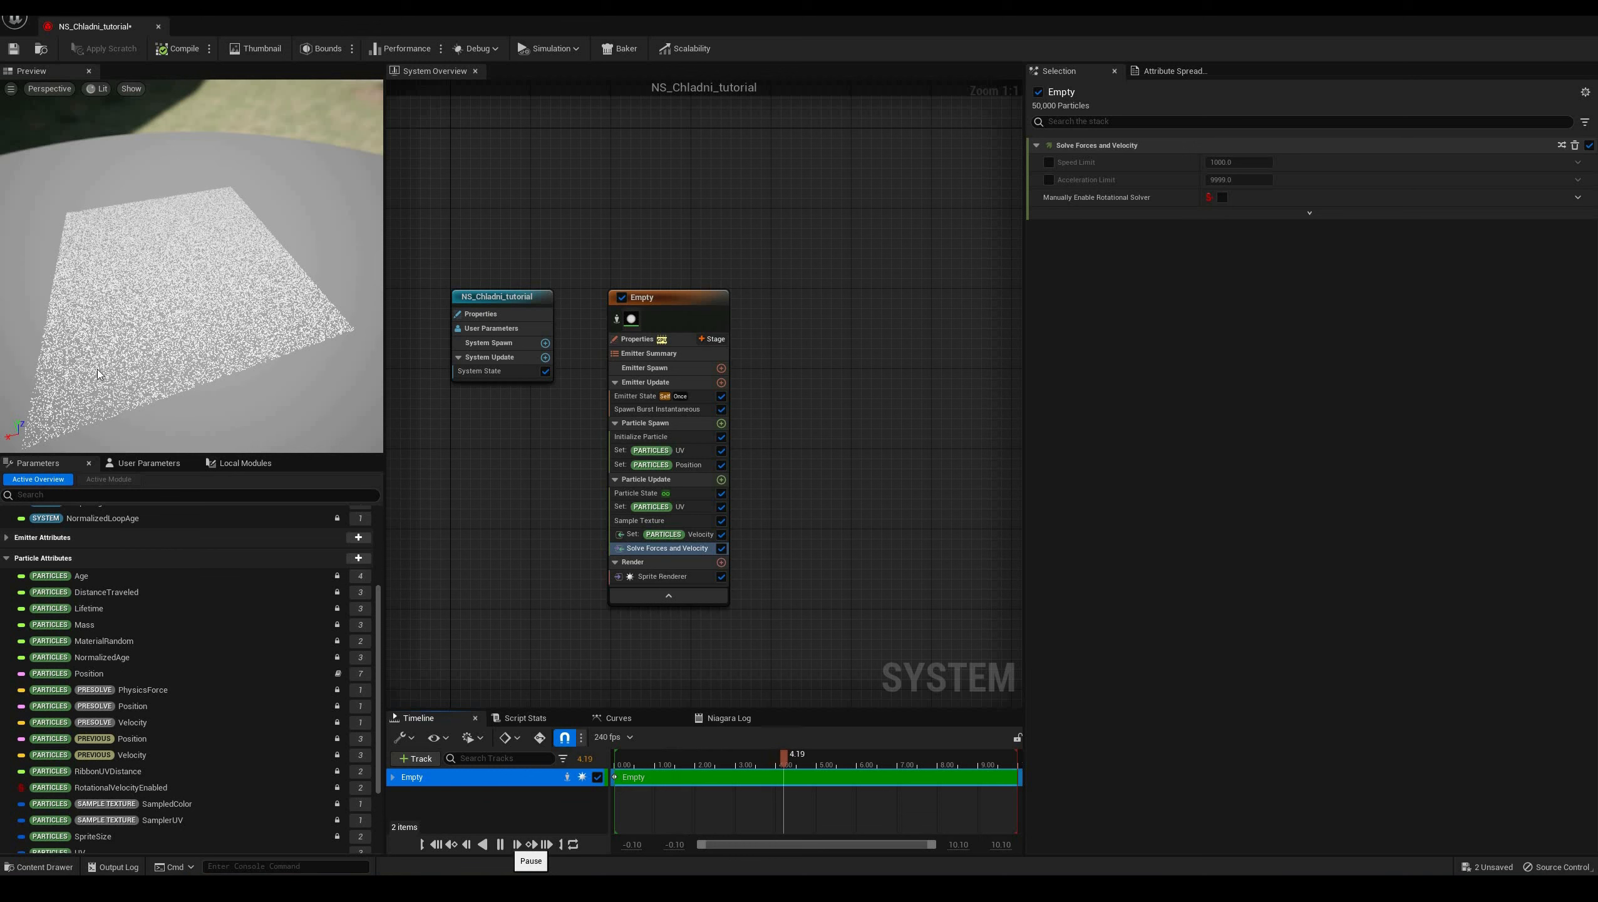
Add a float user parameter named Convergence to the Niagara system
click(697, 535)
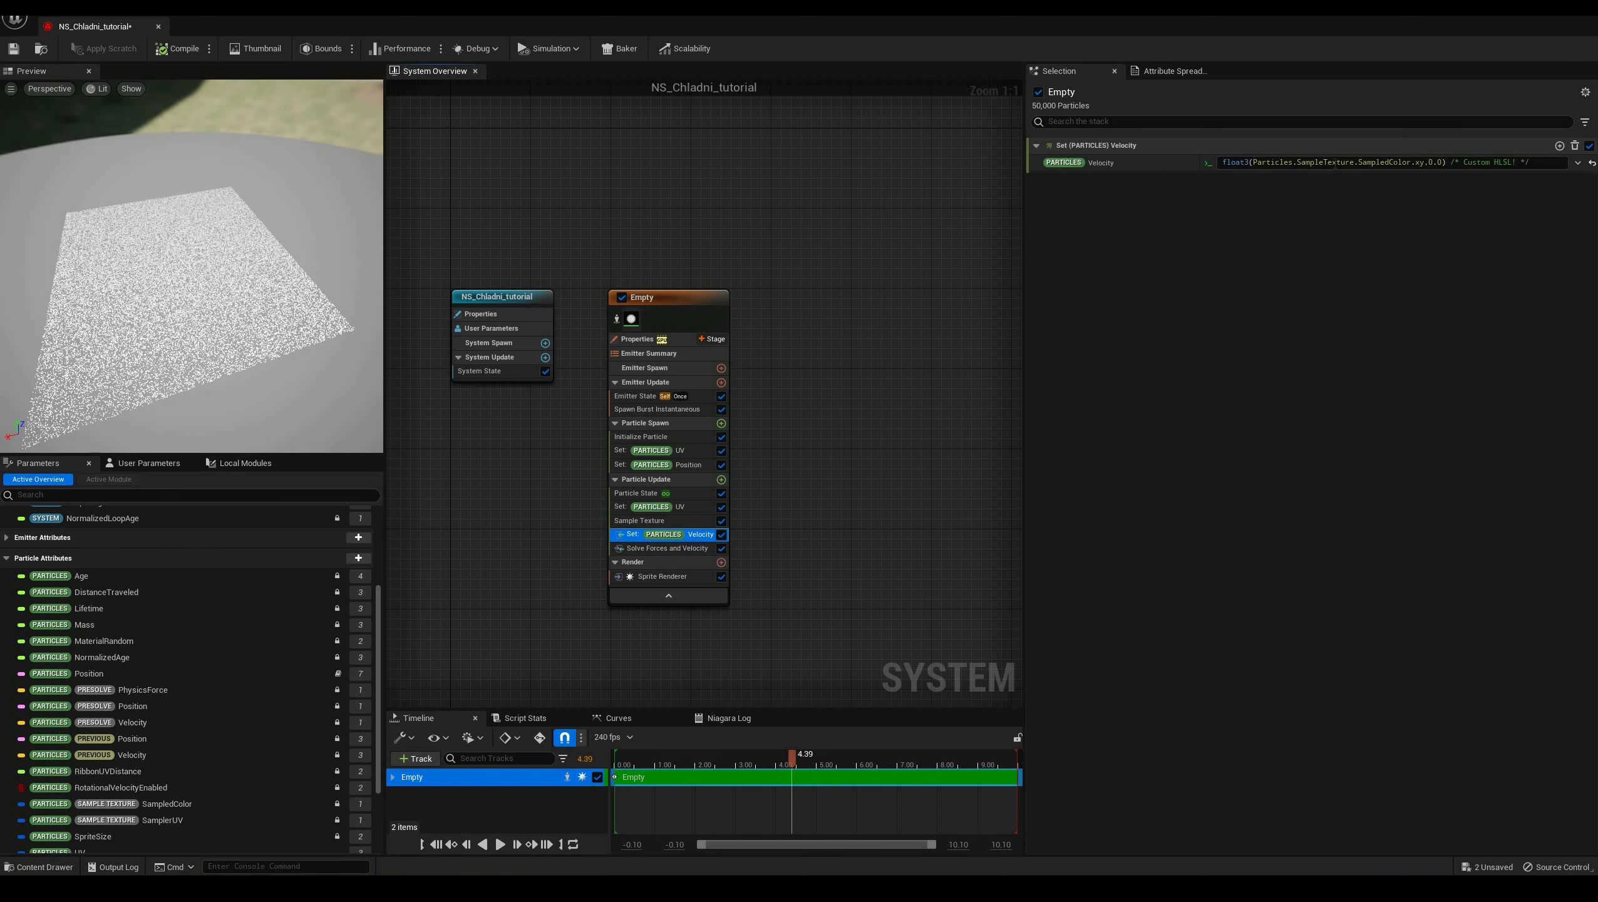
click(147, 465)
click(366, 519)
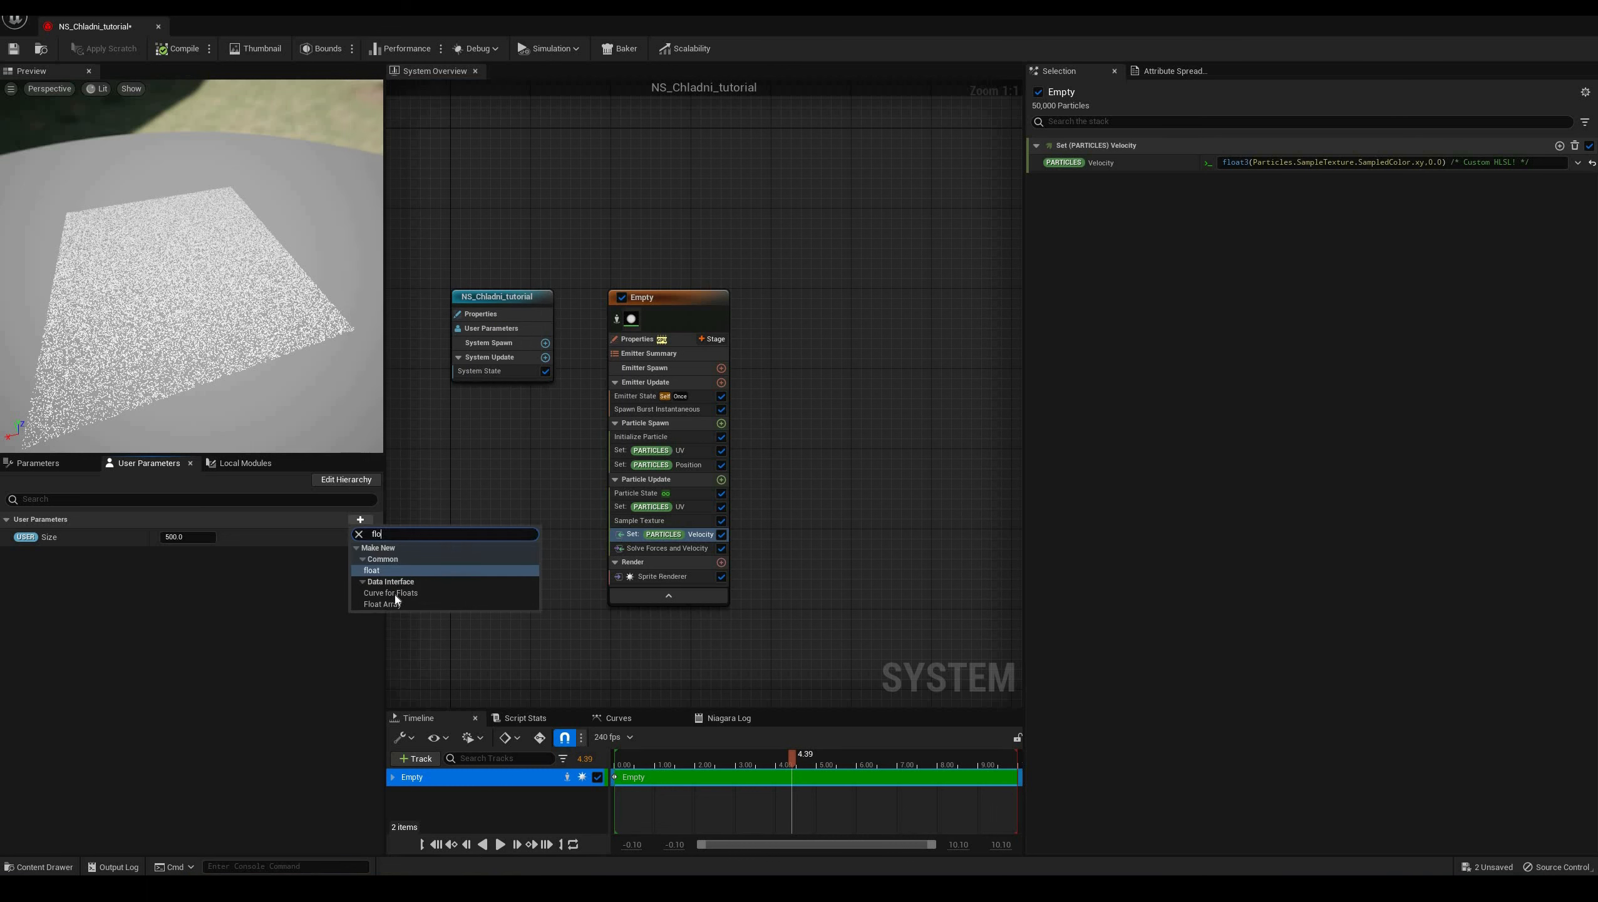
text(flo)
click(374, 570)
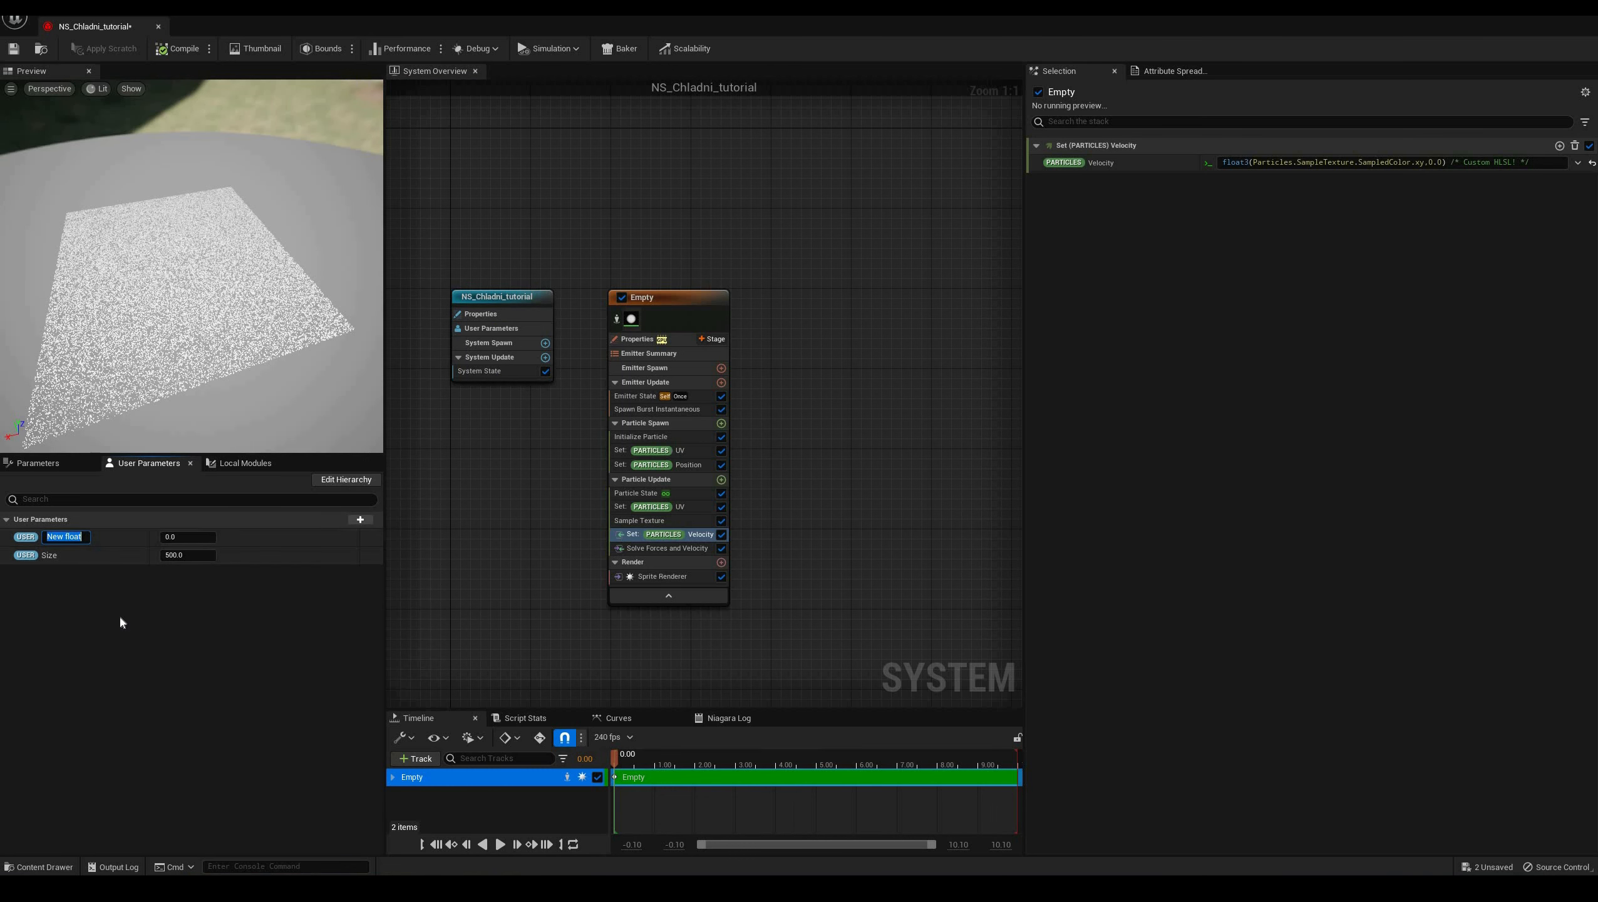
text(Convergence)
key(Return)
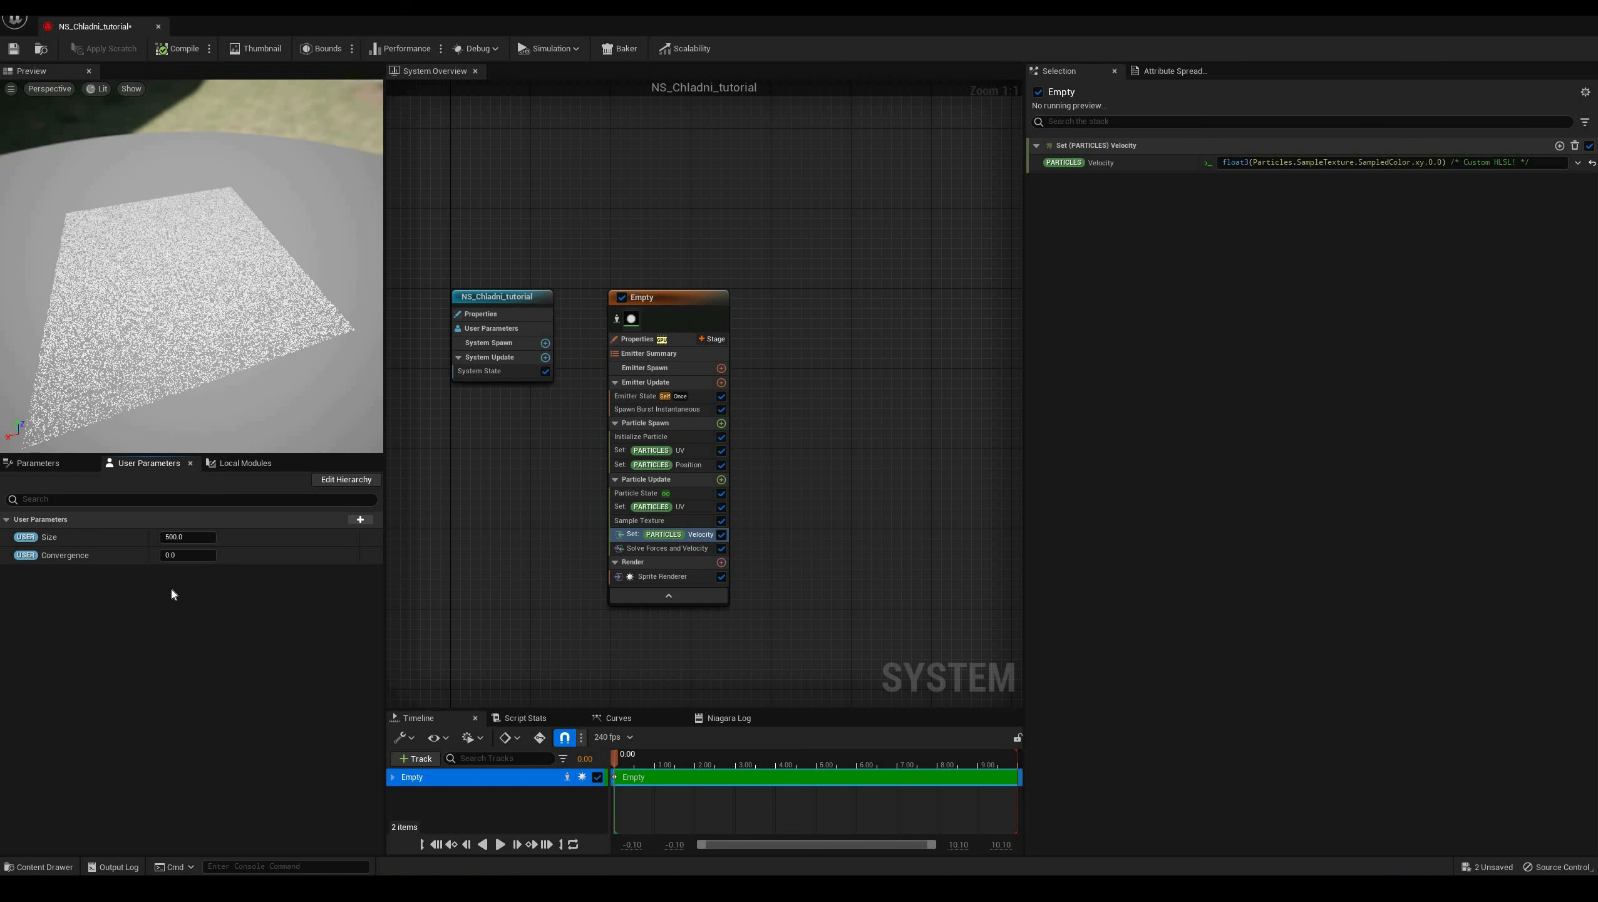
Rename the Convergence user parameter to Vel_scale and set its value to 50
right_click(64, 558)
click(87, 612)
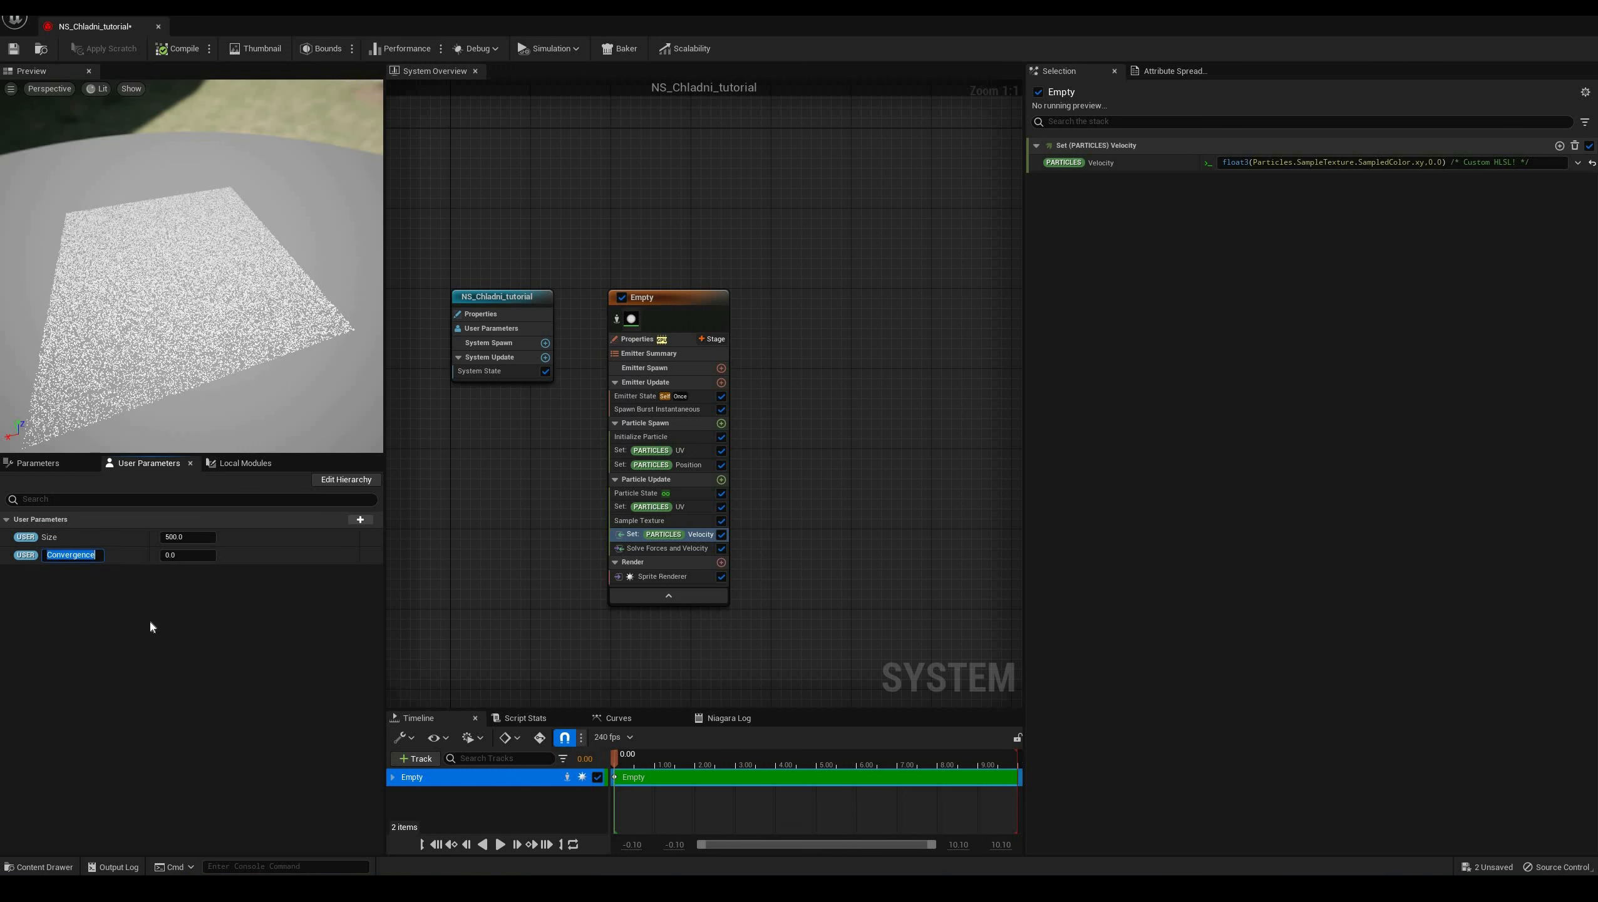
text(Vel_scale)
key(Tab)
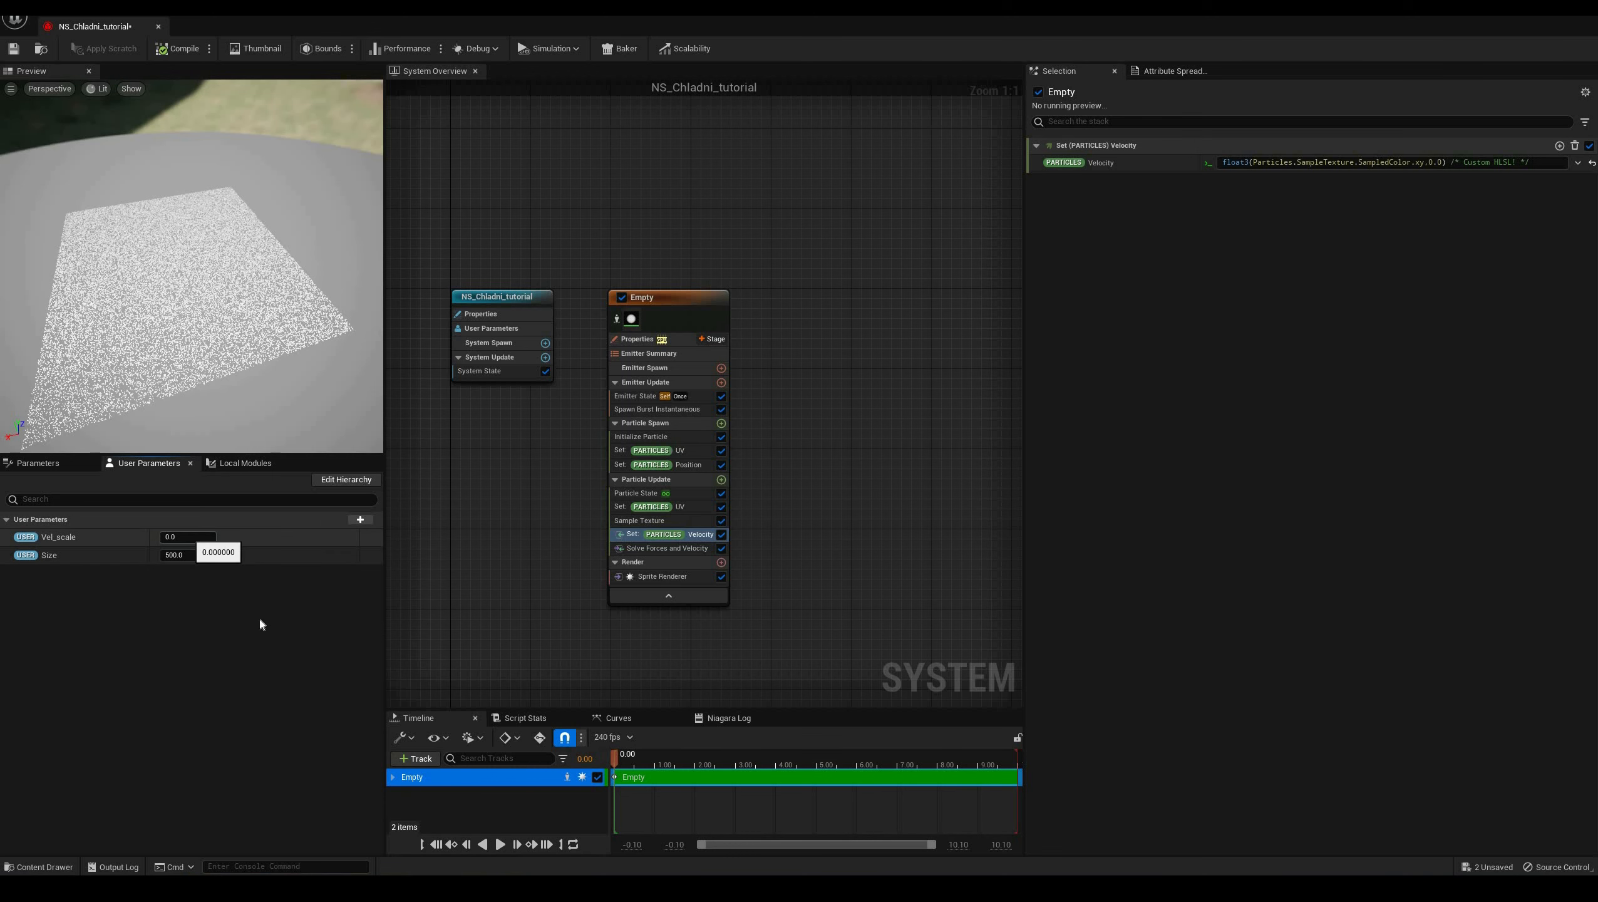
text(50)
key(Return)
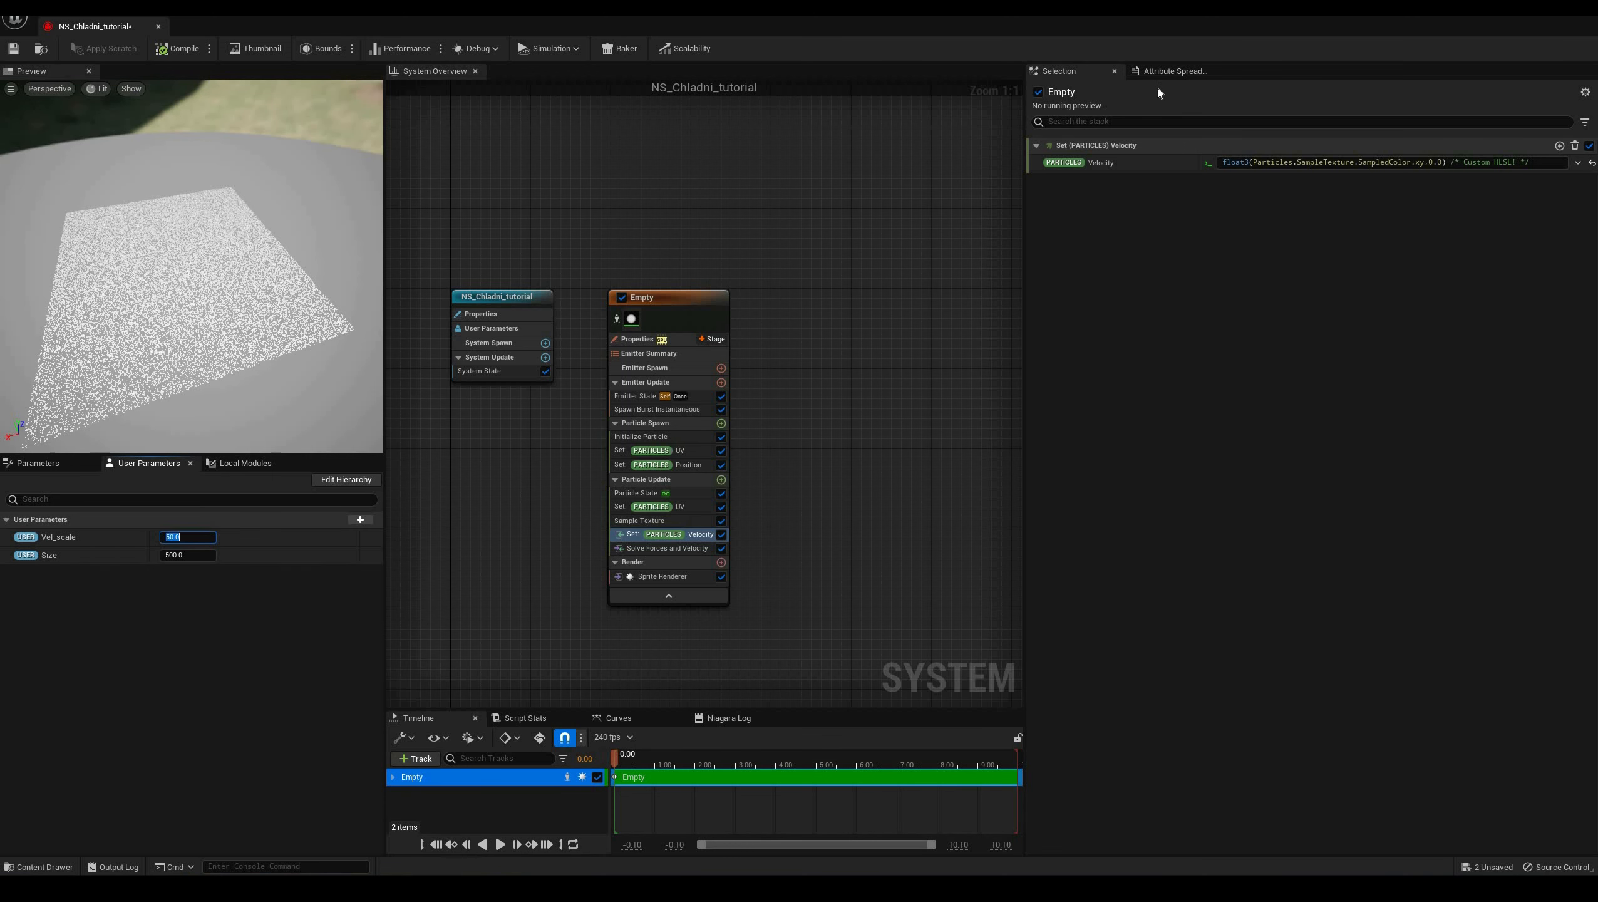
Multiply the sampled colour's xy by User.Vel_scale in the Particles Velocity expression
right_click(66, 539)
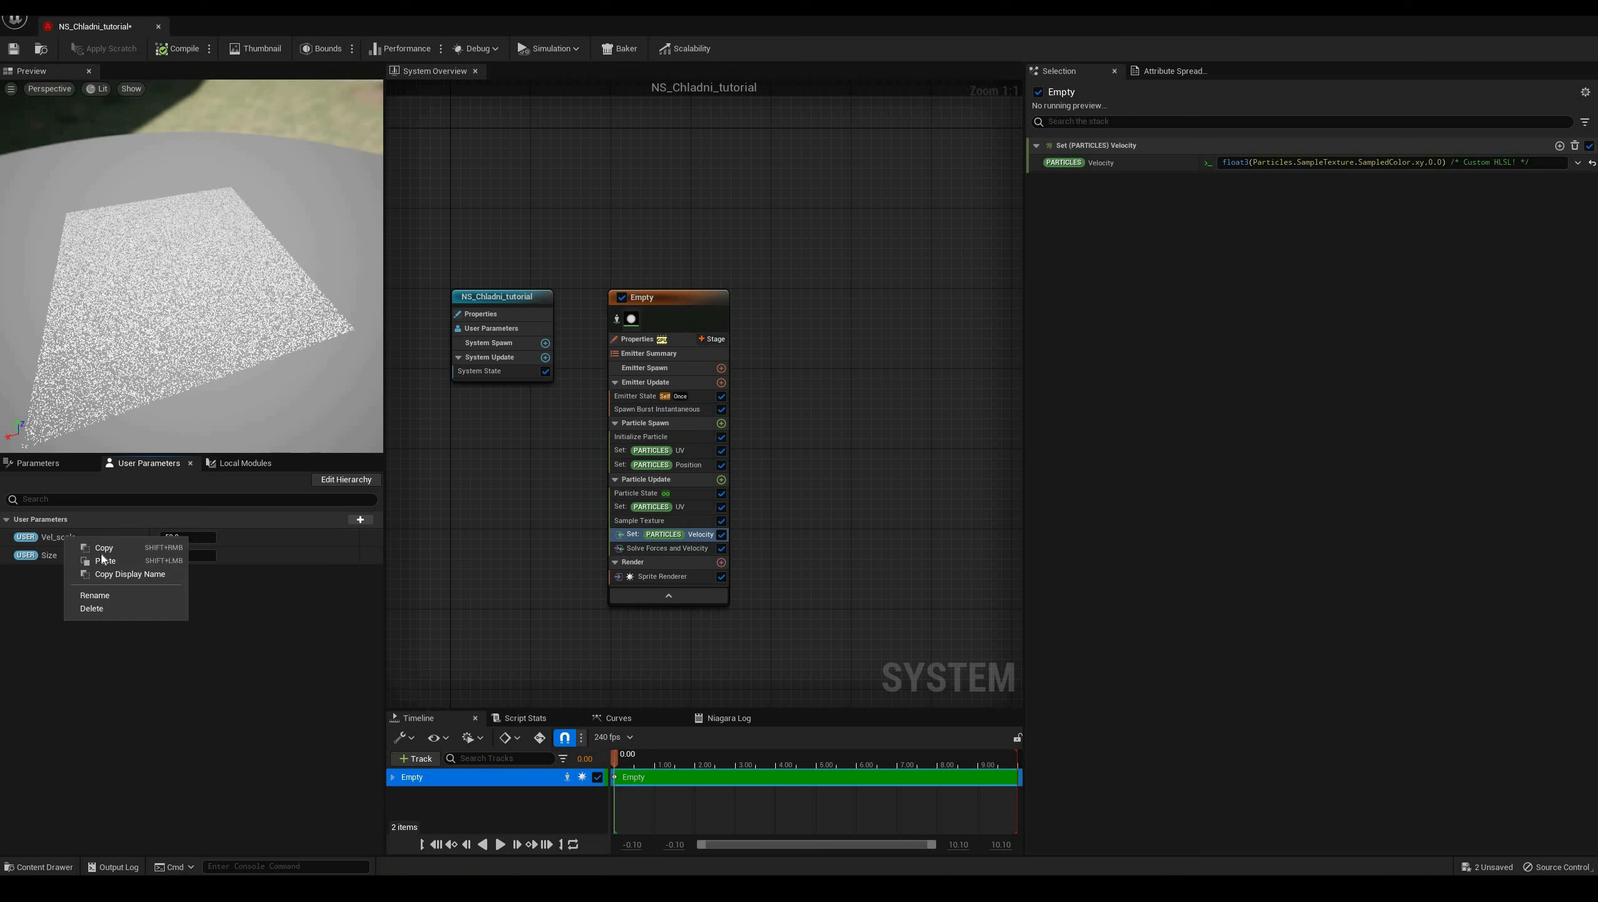
click(101, 548)
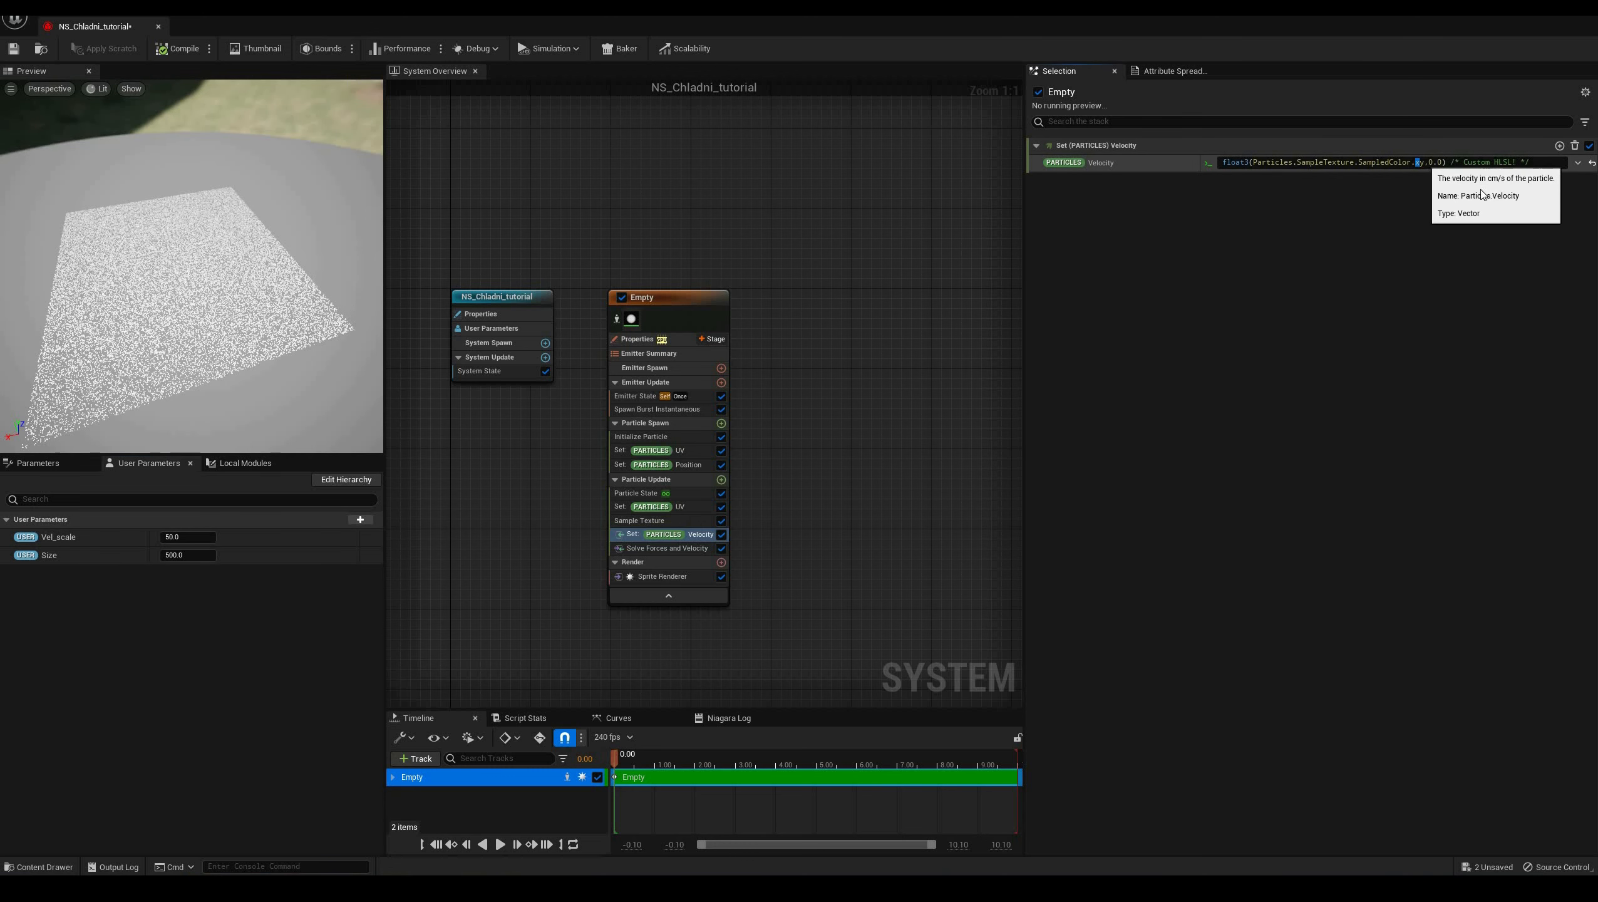
click(1427, 163)
text(*(Value=50.000000)
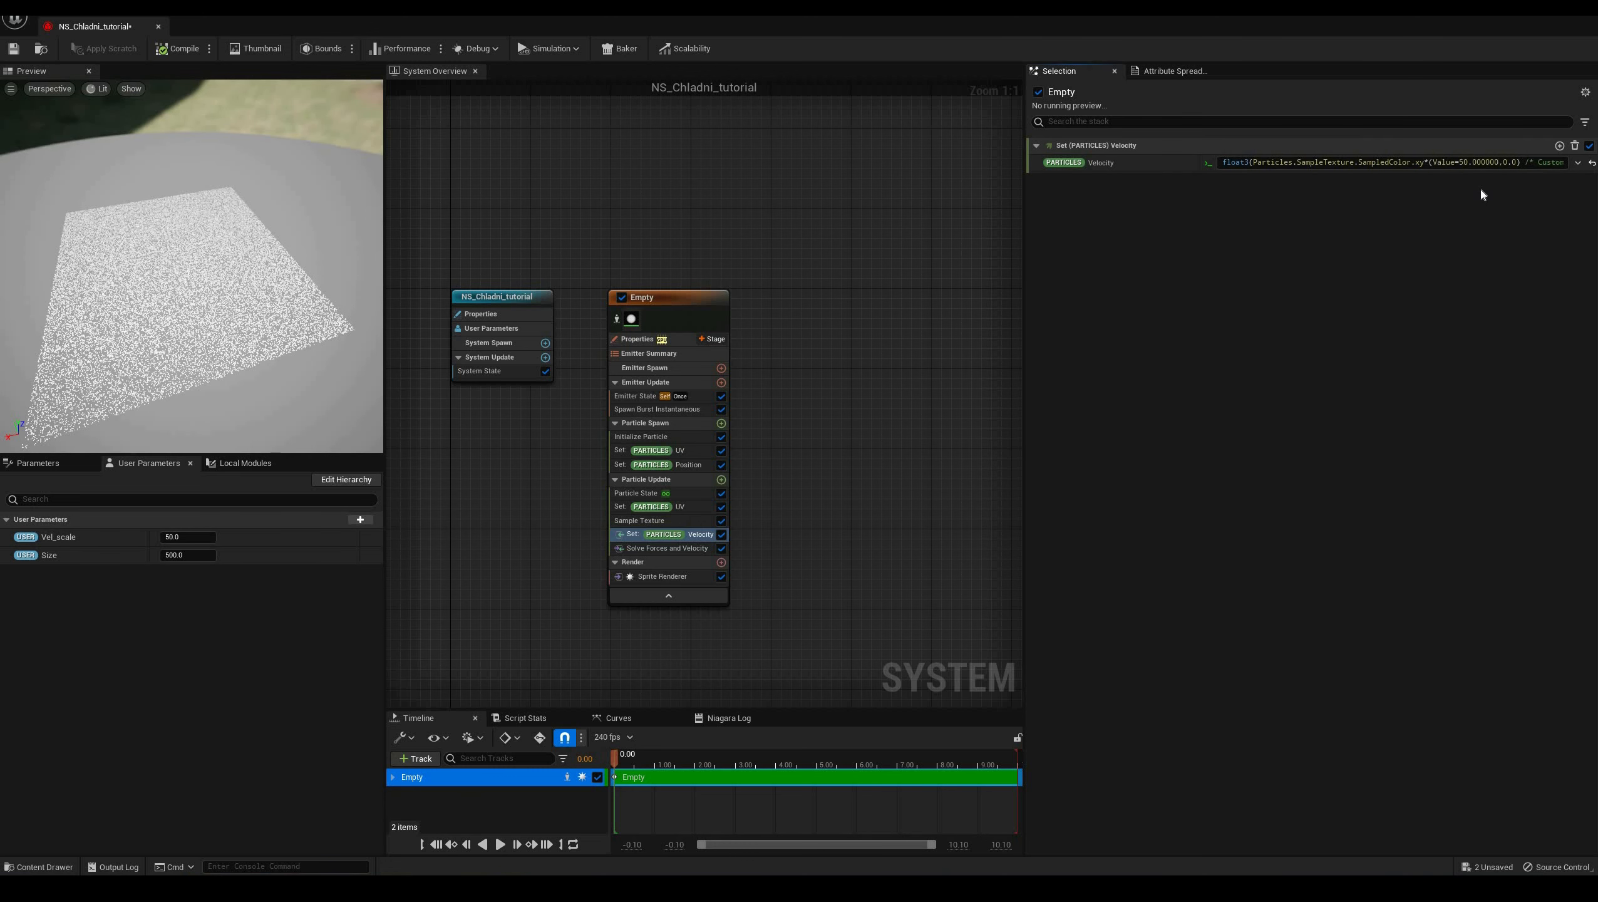
text(User.Vel_scale)
key(Return)
Play, restart and scrub the simulation to examine how the particles move in the preview
click(500, 845)
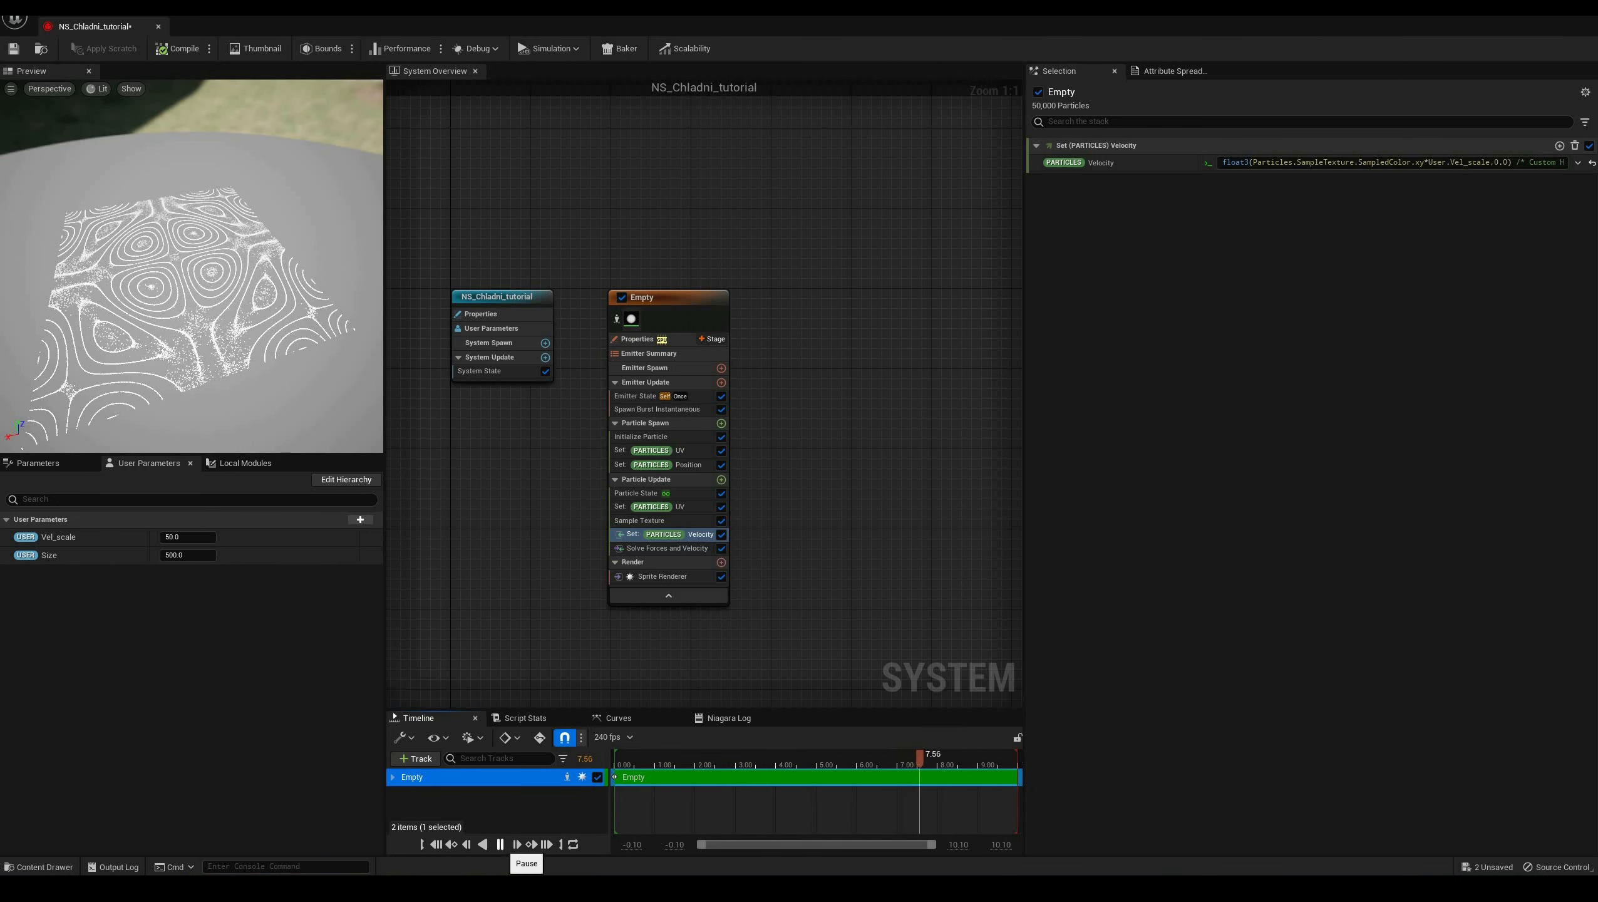
click(500, 844)
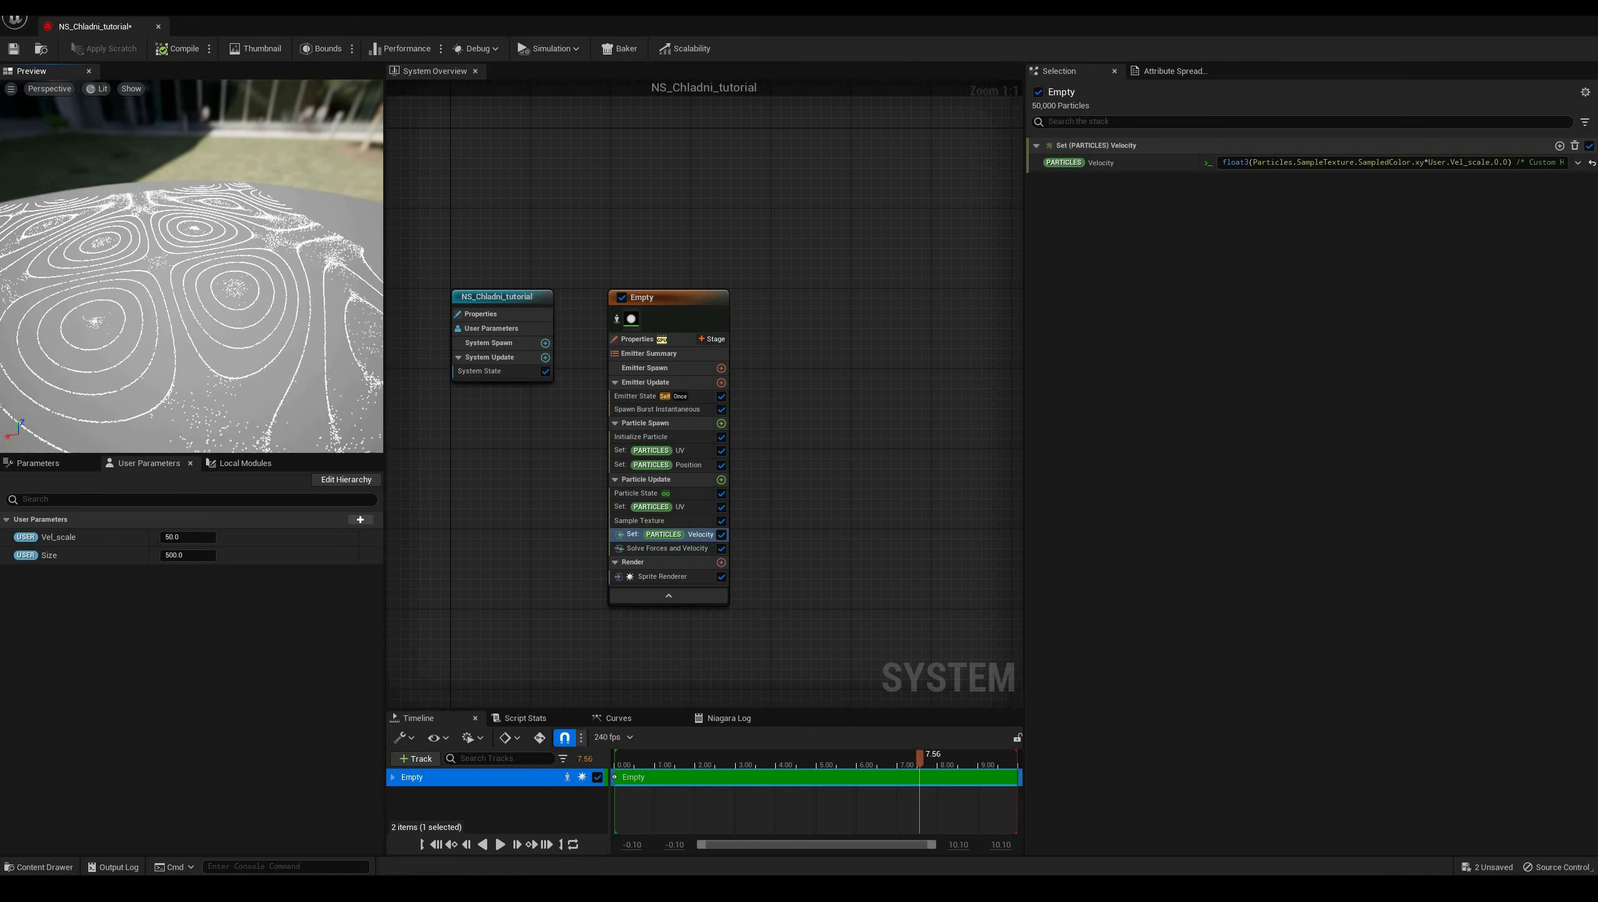
click(436, 844)
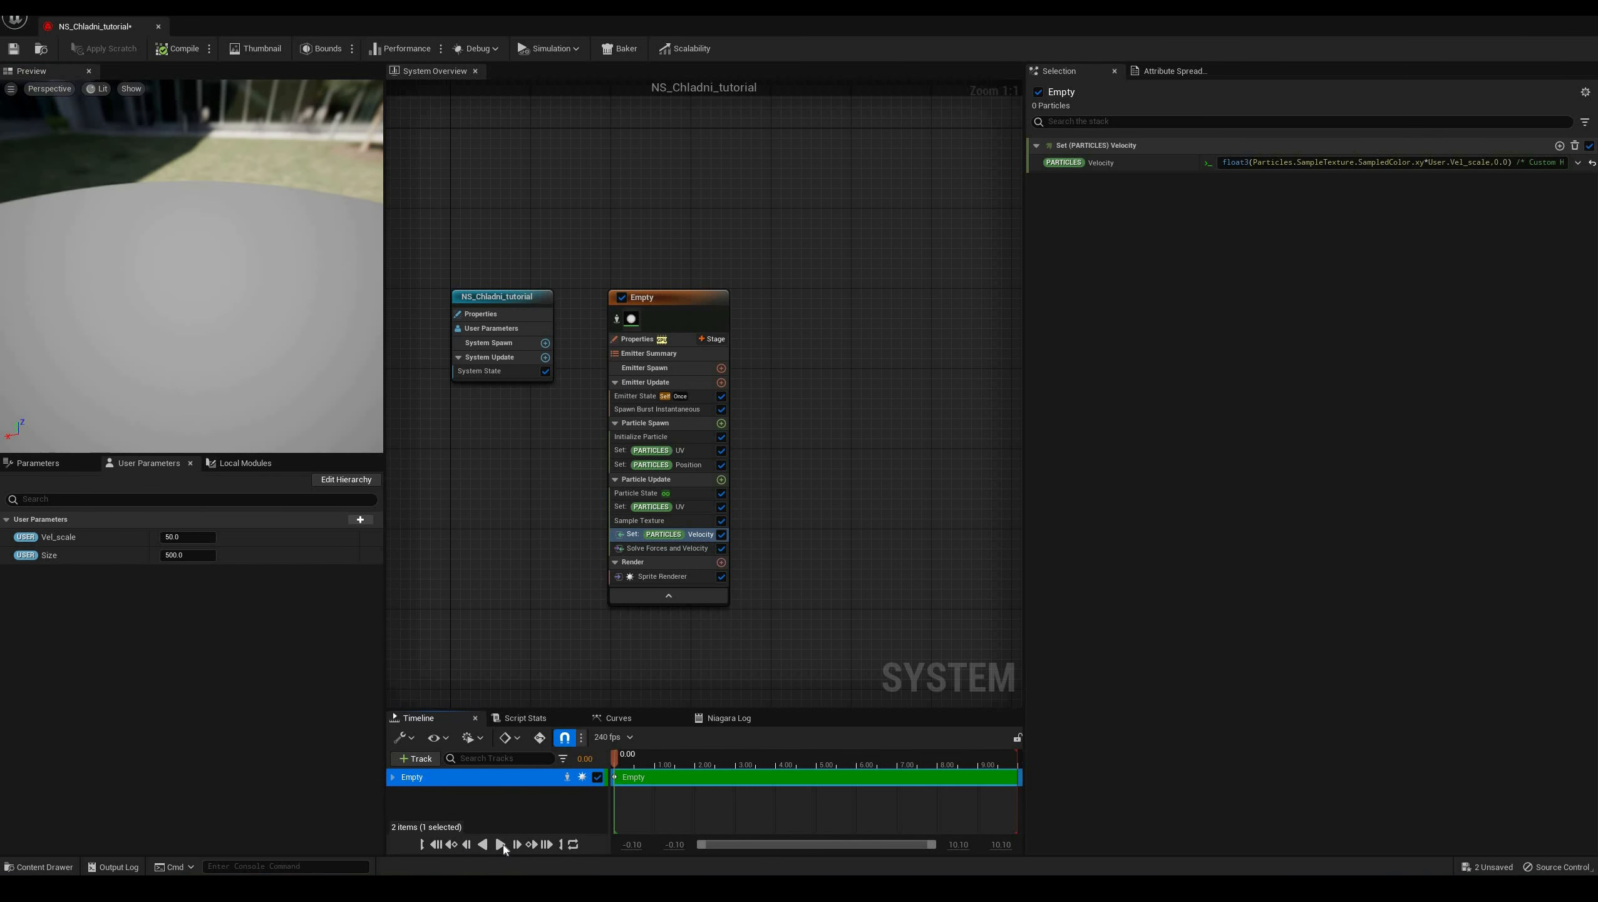
click(501, 845)
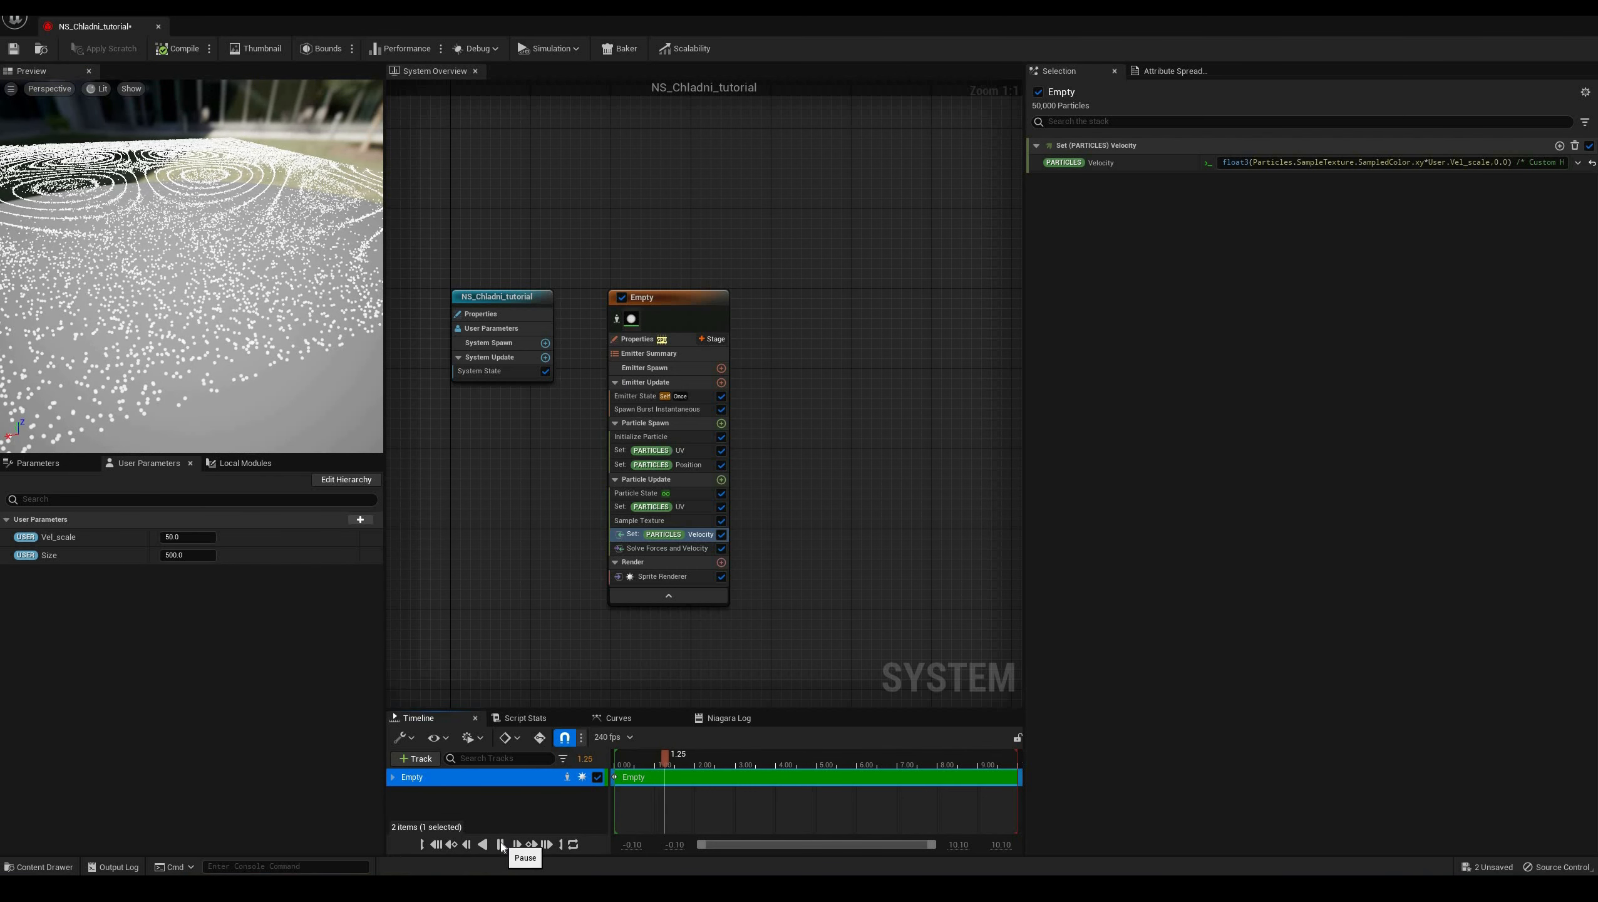
drag(730, 759, 838, 760)
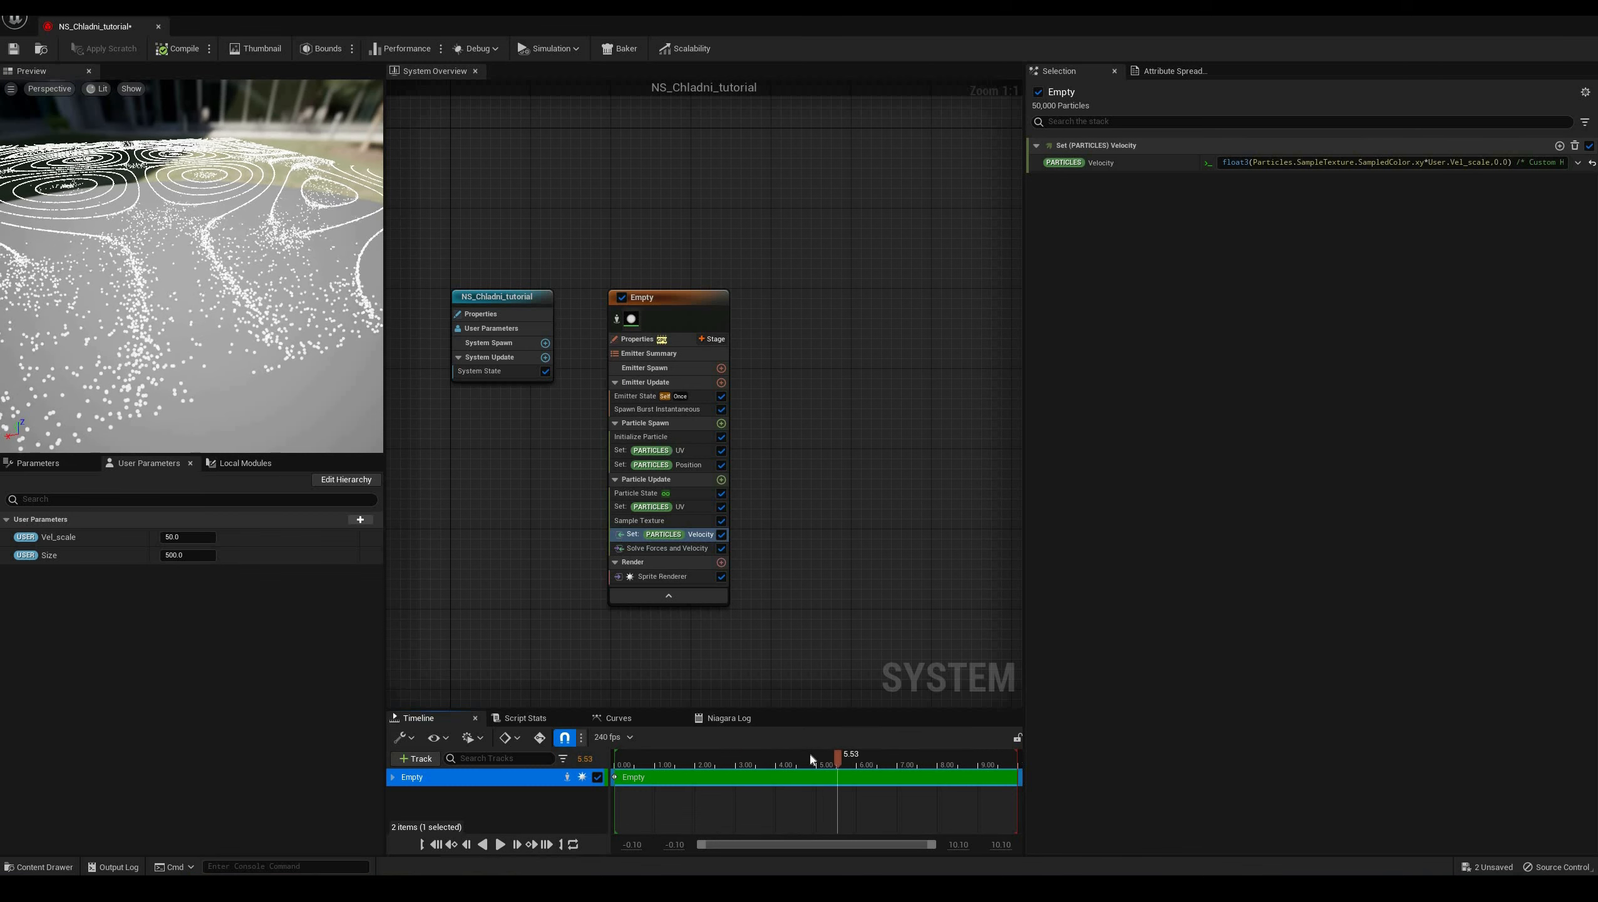
click(774, 757)
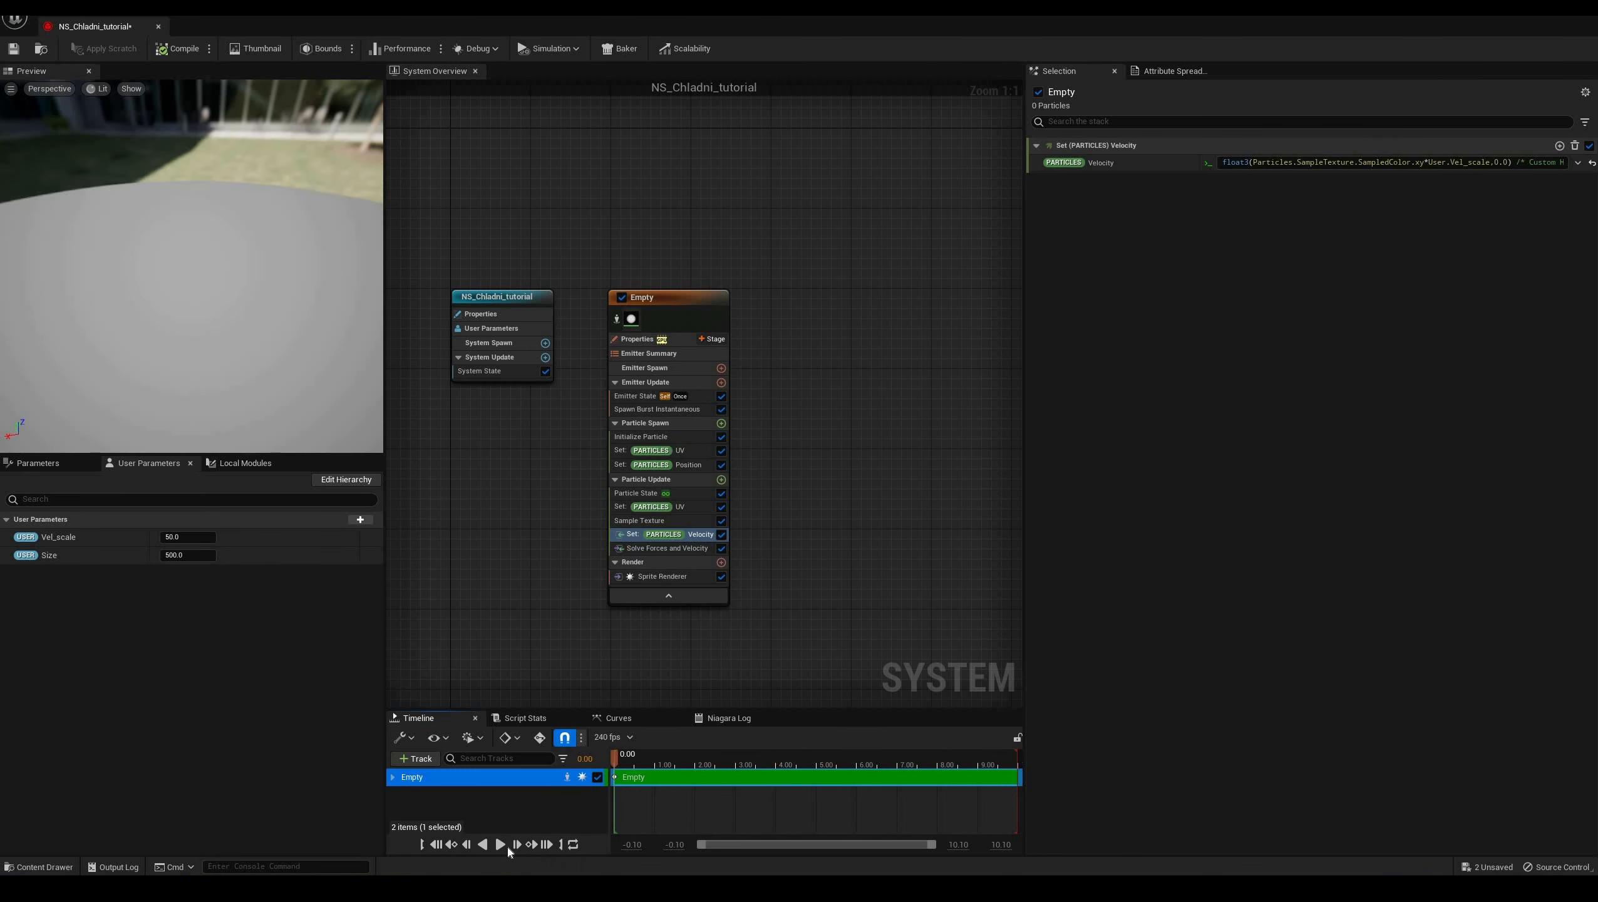
drag(801, 760, 950, 760)
scroll(207, 116, down, 3)
drag(207, 116, 193, 208)
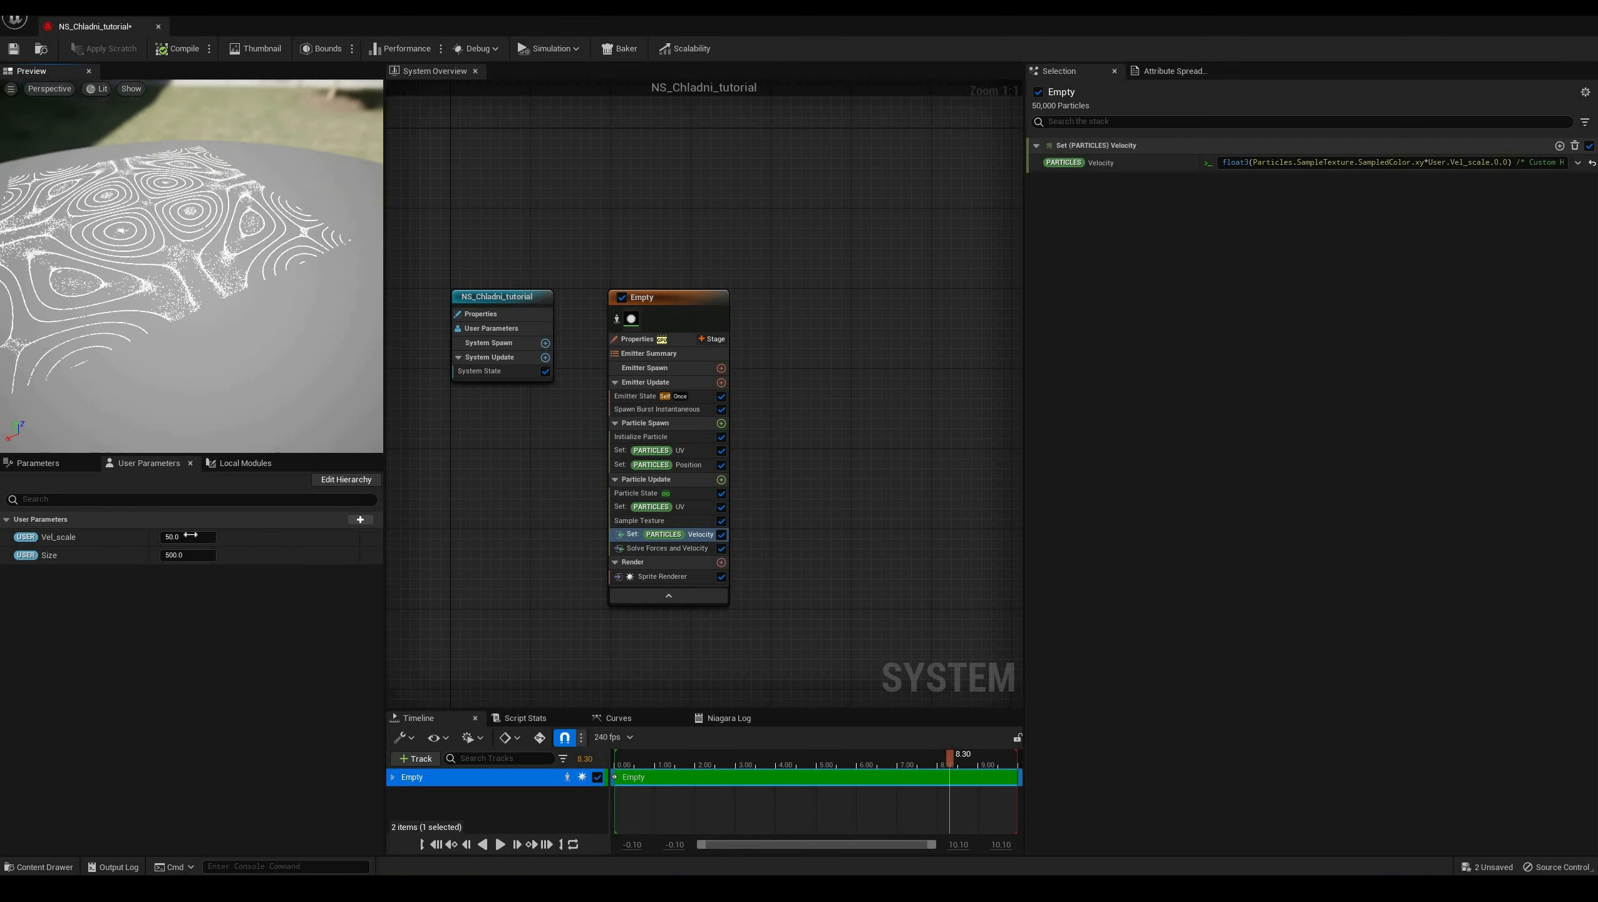
Set the Vel_scale user parameter to 10 and replay the simulation to check the particle motion
click(192, 535)
text(10)
key(Return)
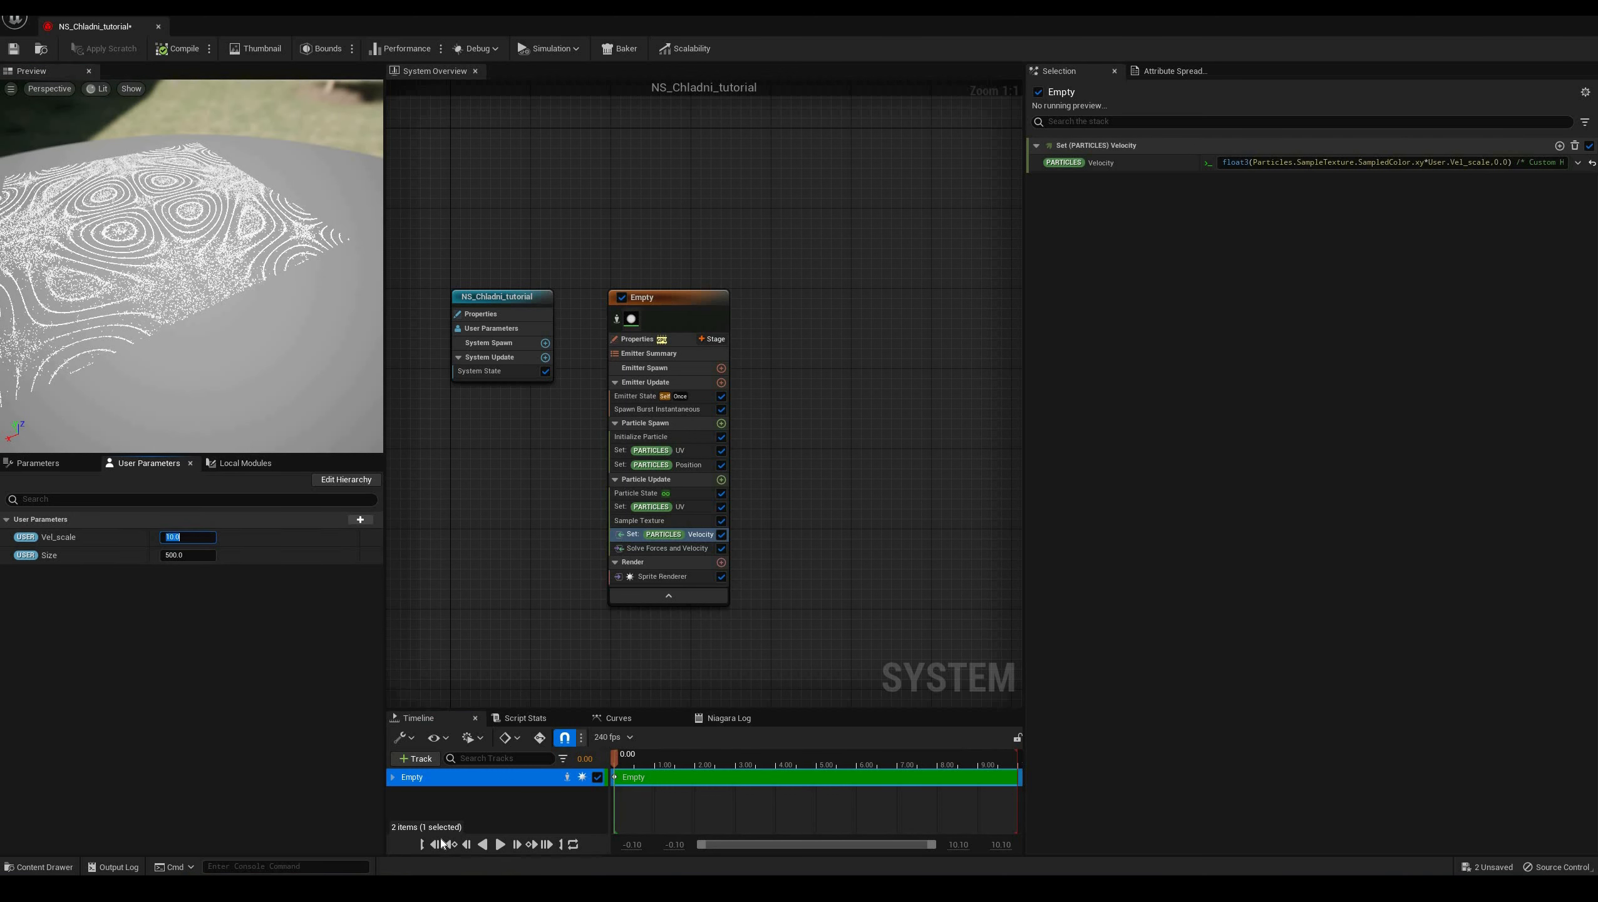
click(500, 844)
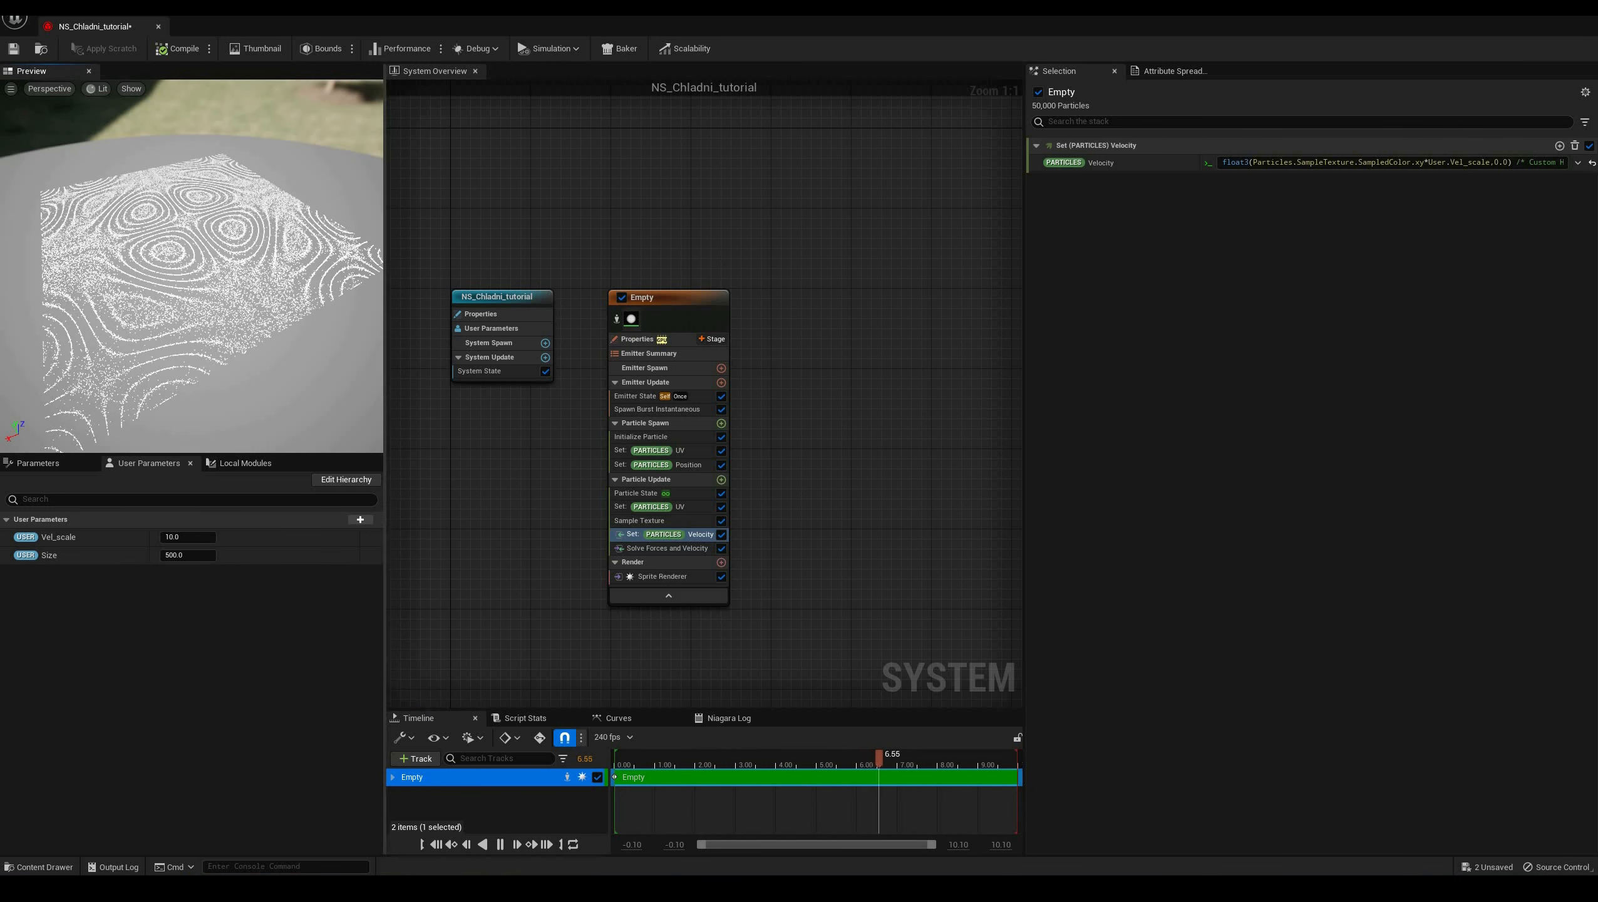
click(500, 844)
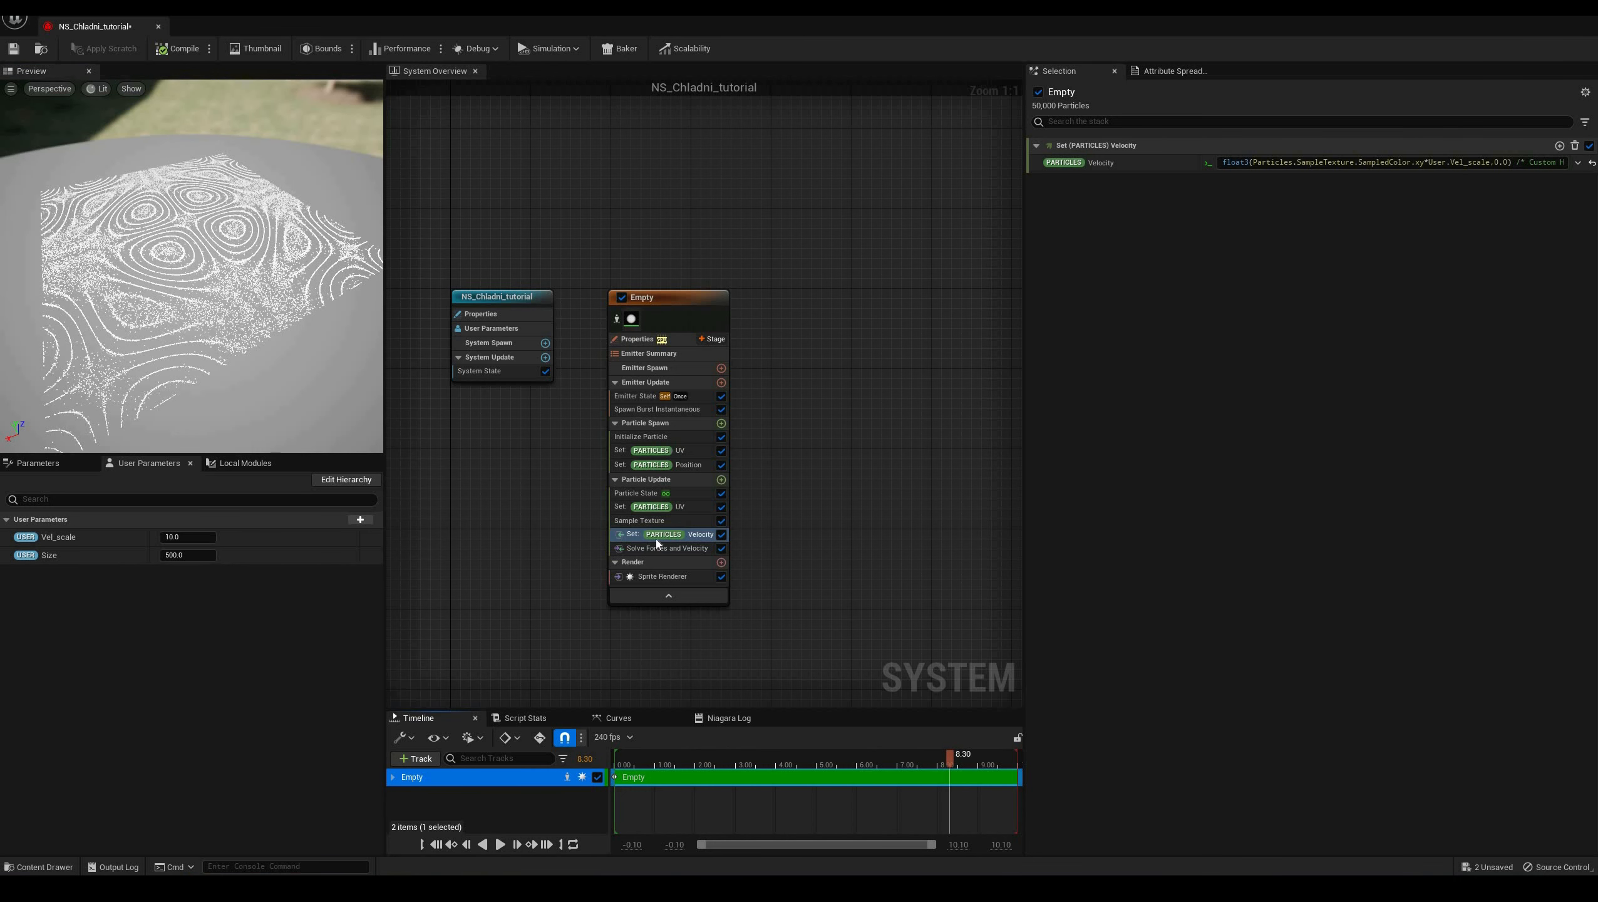
Add a Linear Force module to Particle Update
click(721, 480)
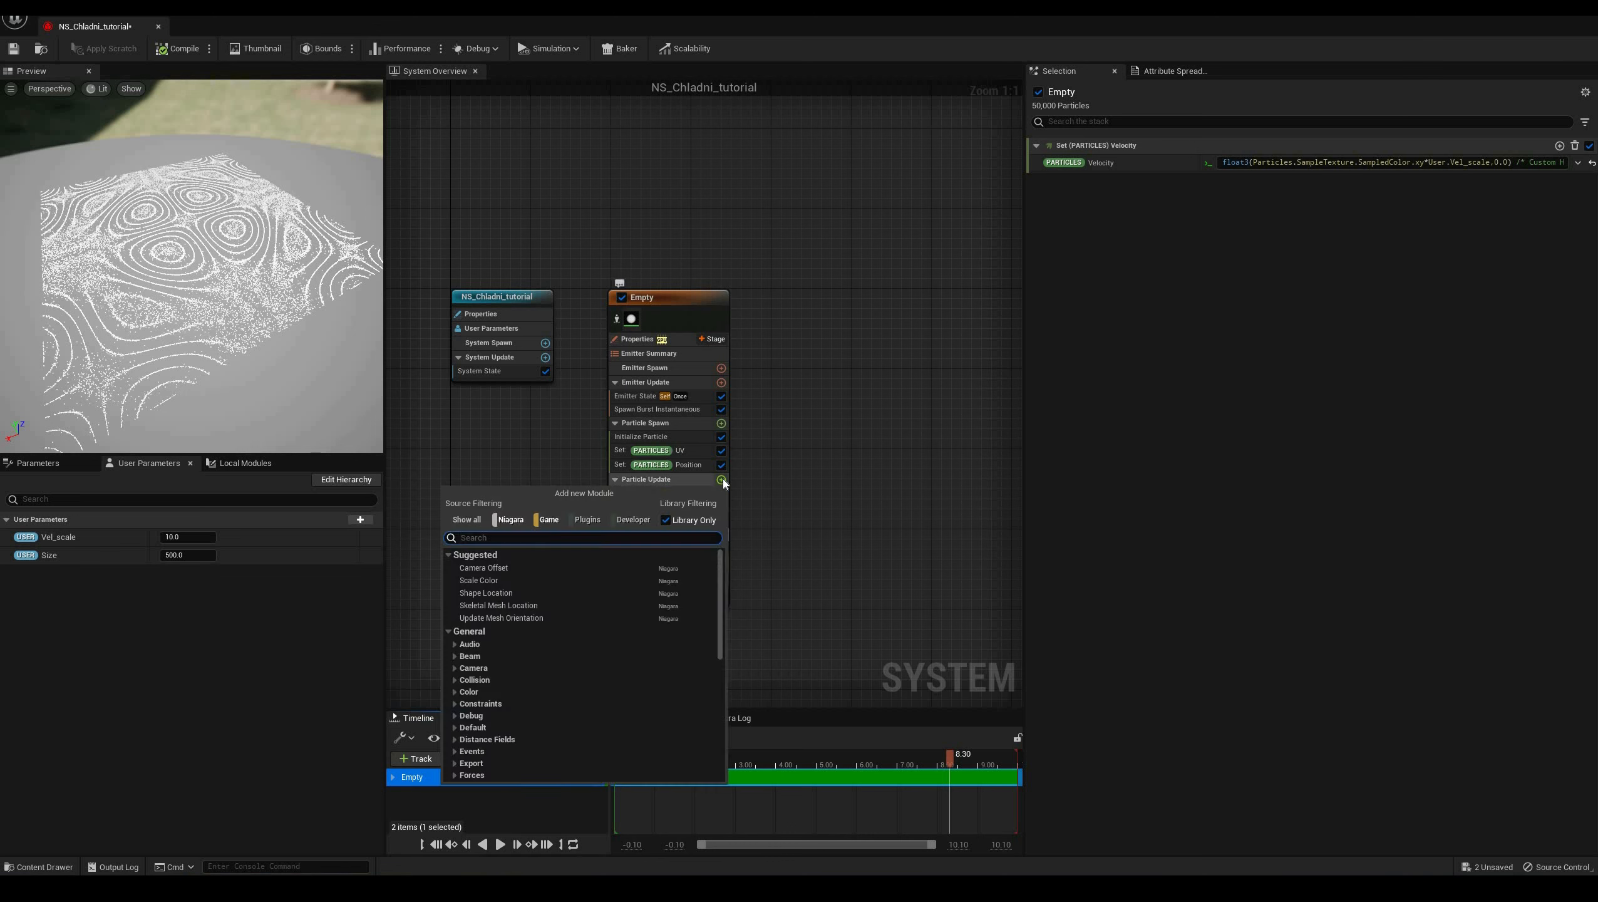
text(force)
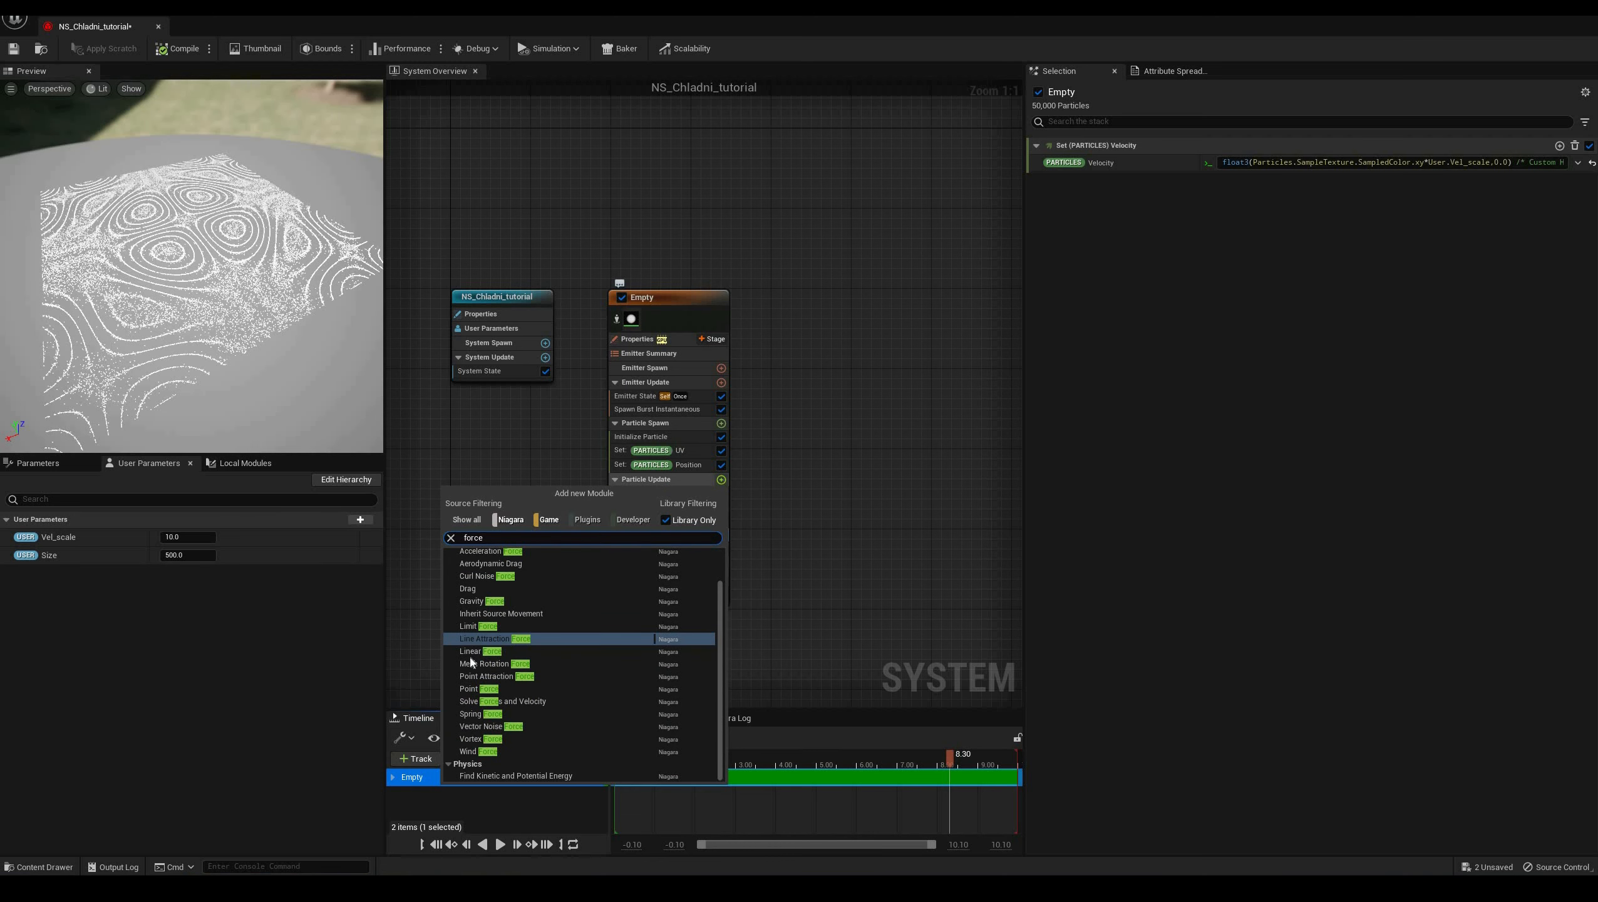
click(479, 652)
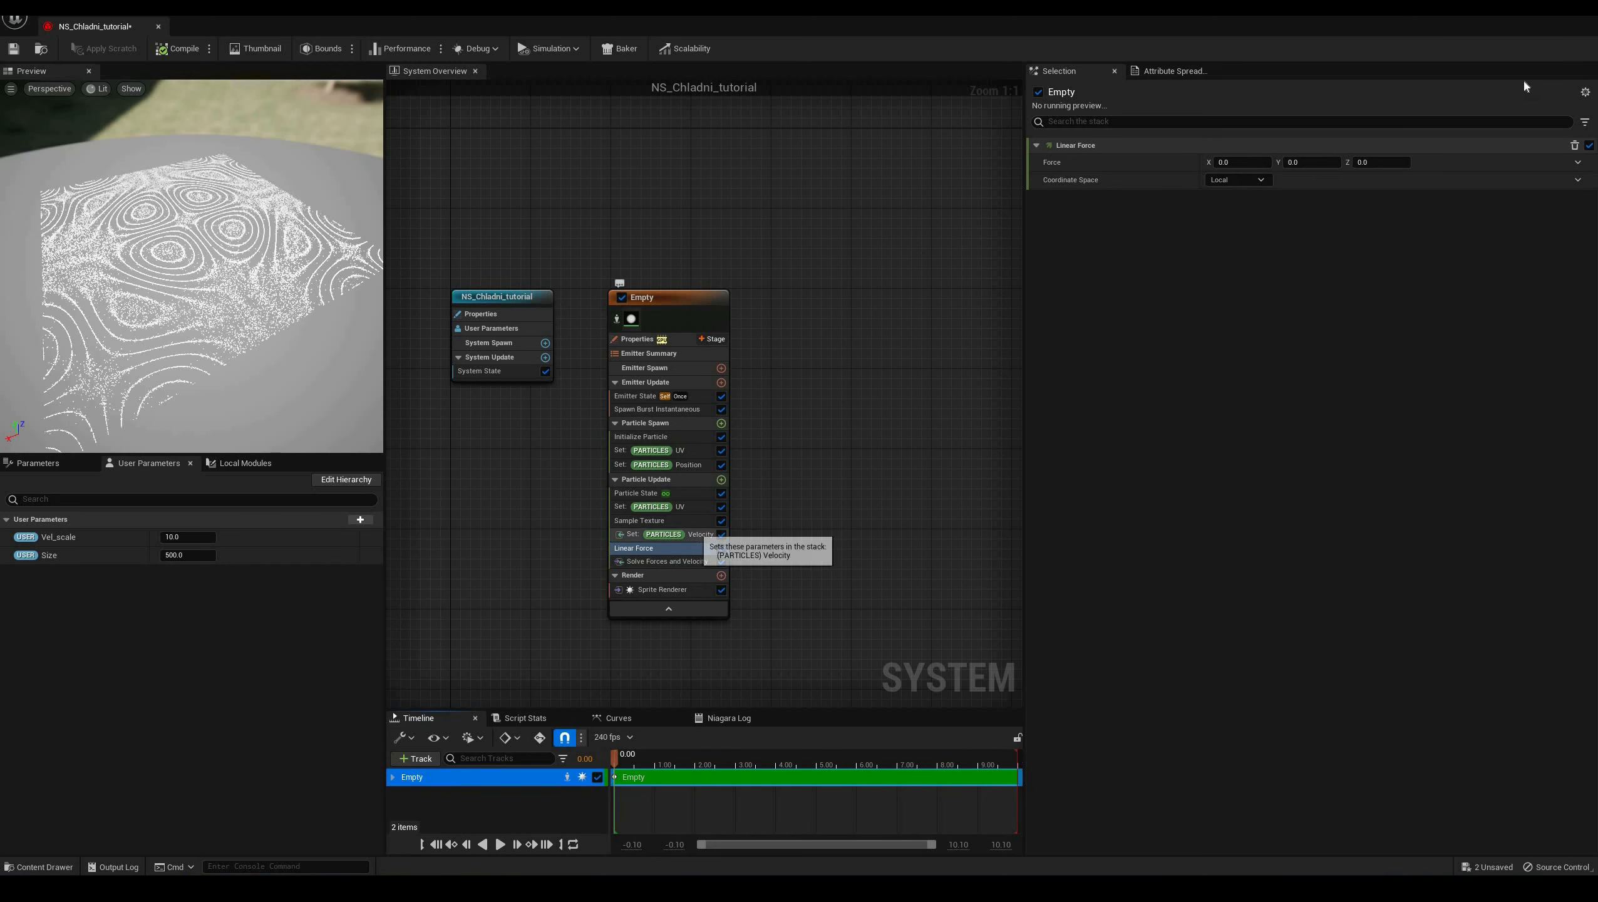
Disable the Set Velocity module and copy its sampled-colour expression into the Linear Force's Force as a custom expression
click(1268, 162)
key(ctrl+a)
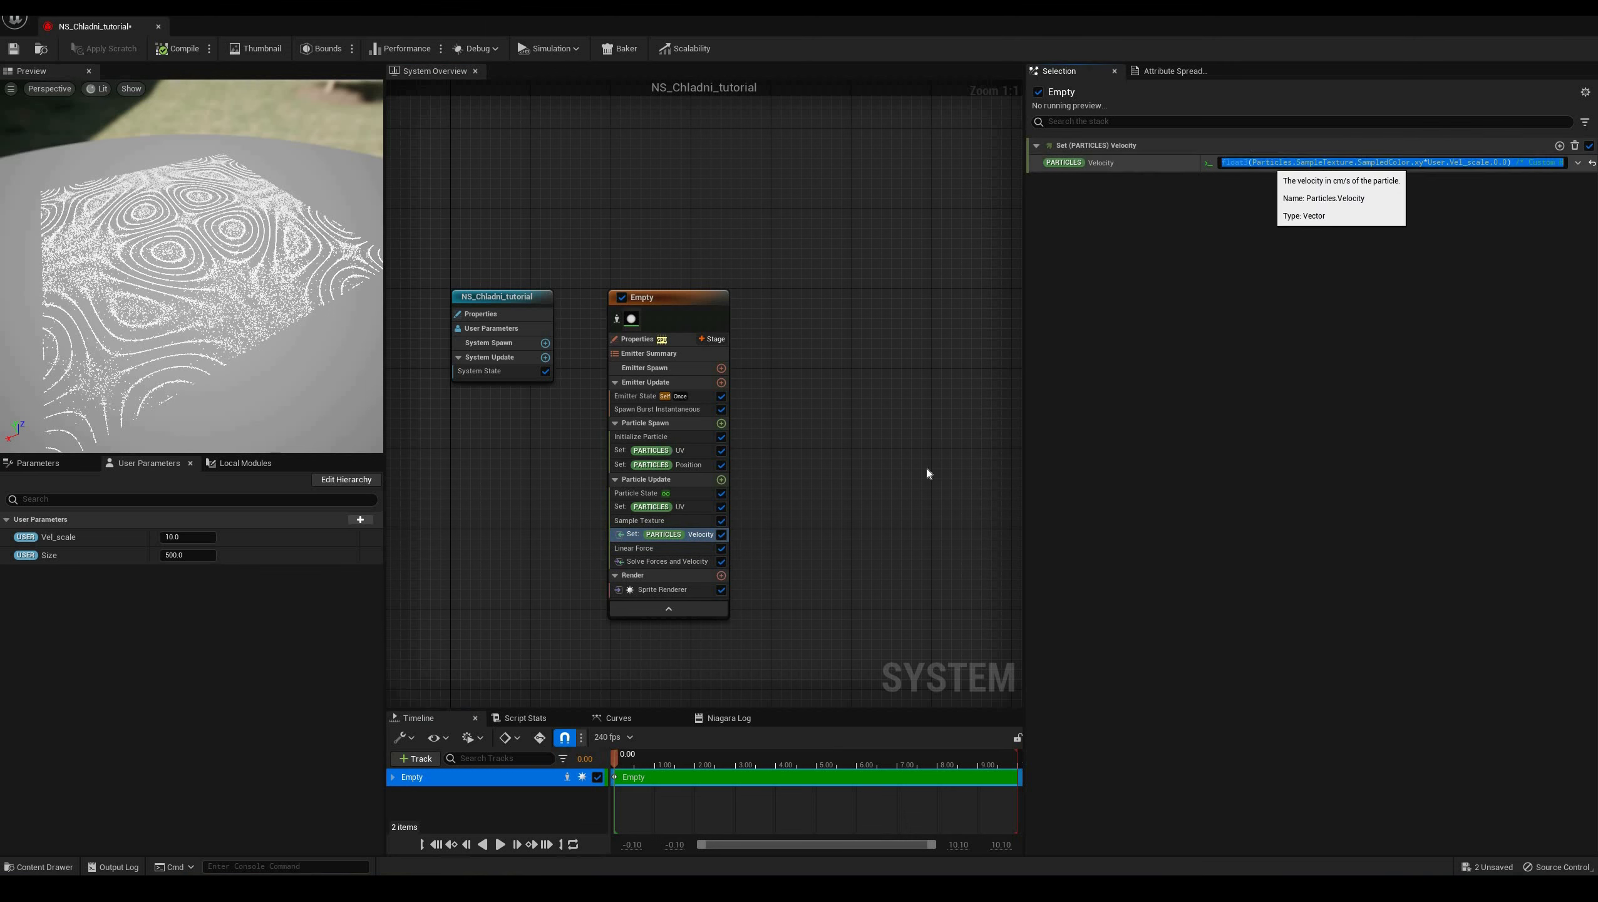
click(722, 534)
click(640, 548)
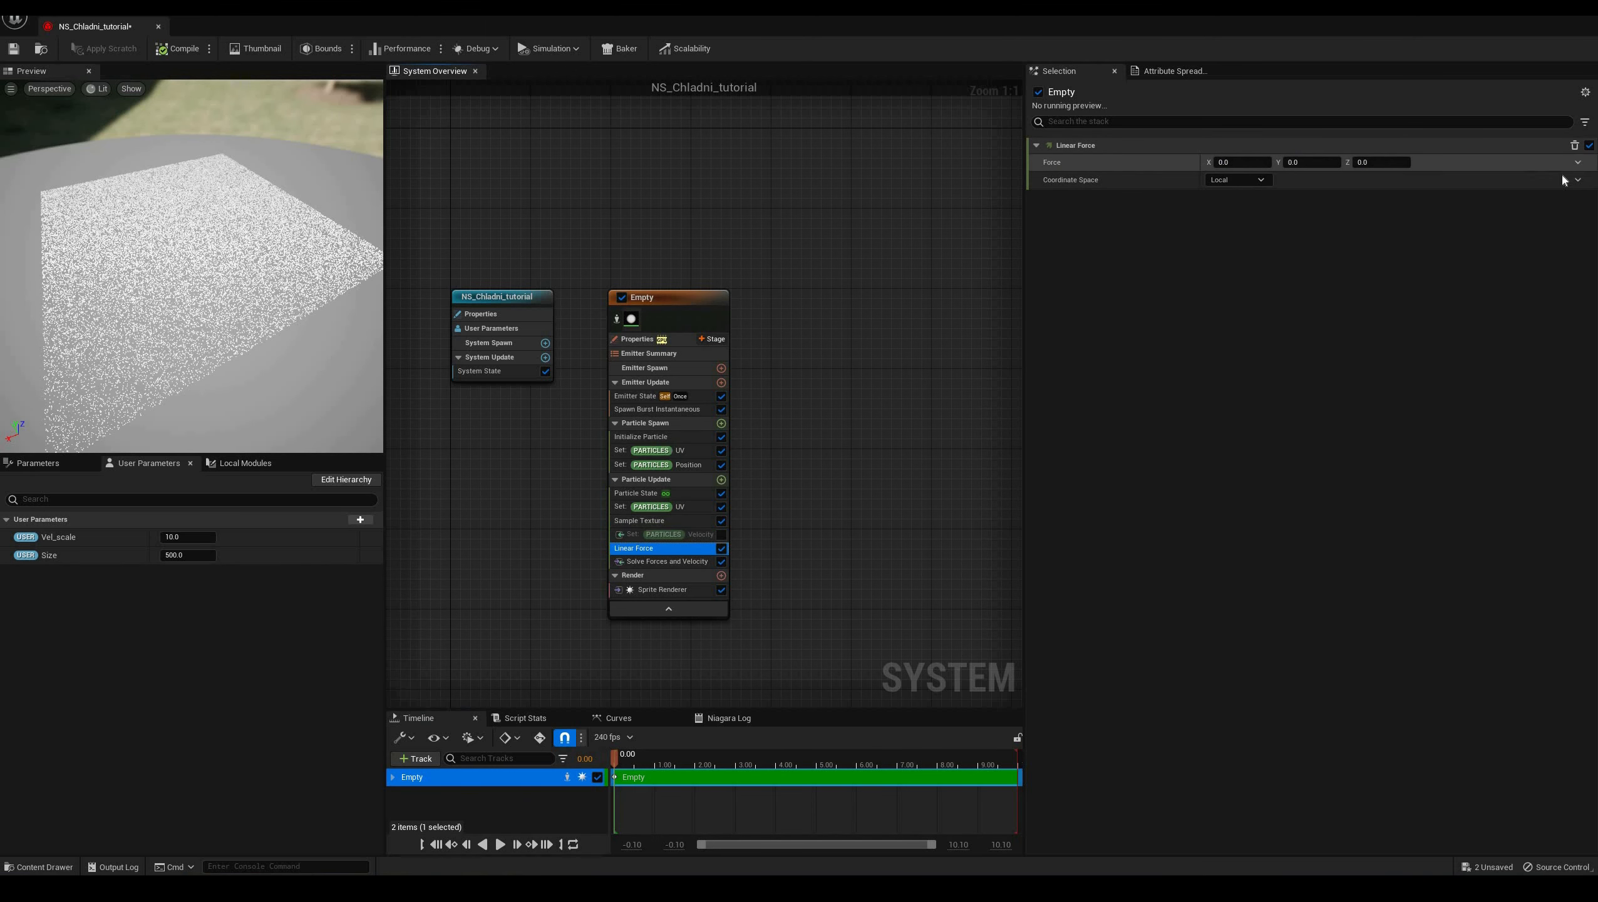
click(1579, 162)
click(1349, 419)
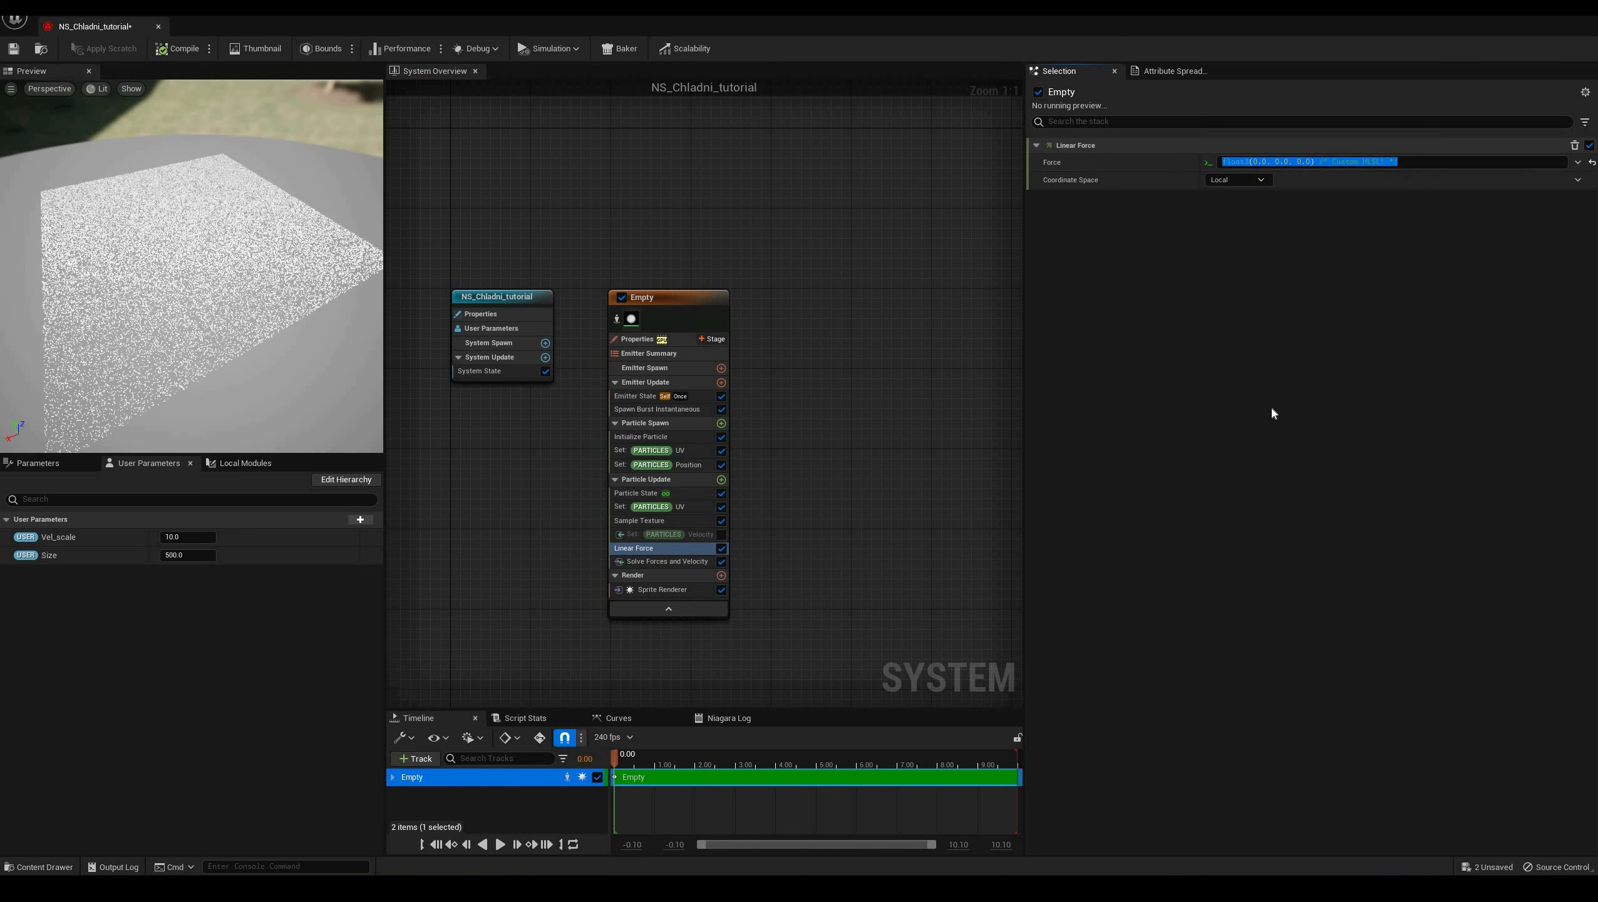
key(ctrl+v)
Set the Vel_scale user parameter to 2 and replay the simulation to test the force-driven motion
click(435, 844)
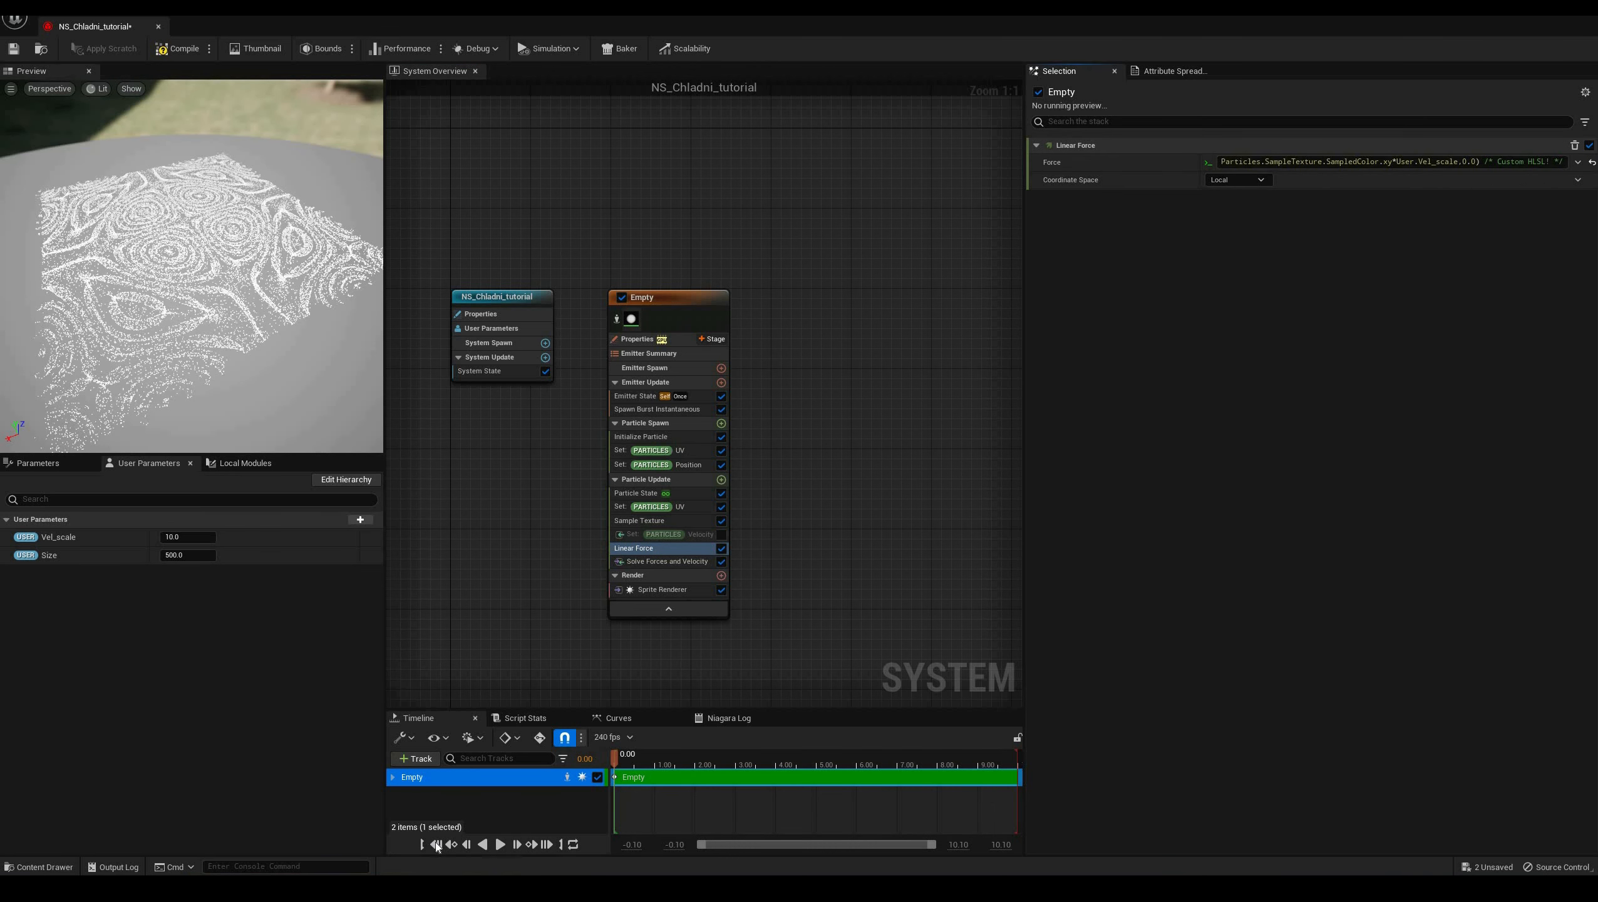
click(196, 536)
text(2)
key(Return)
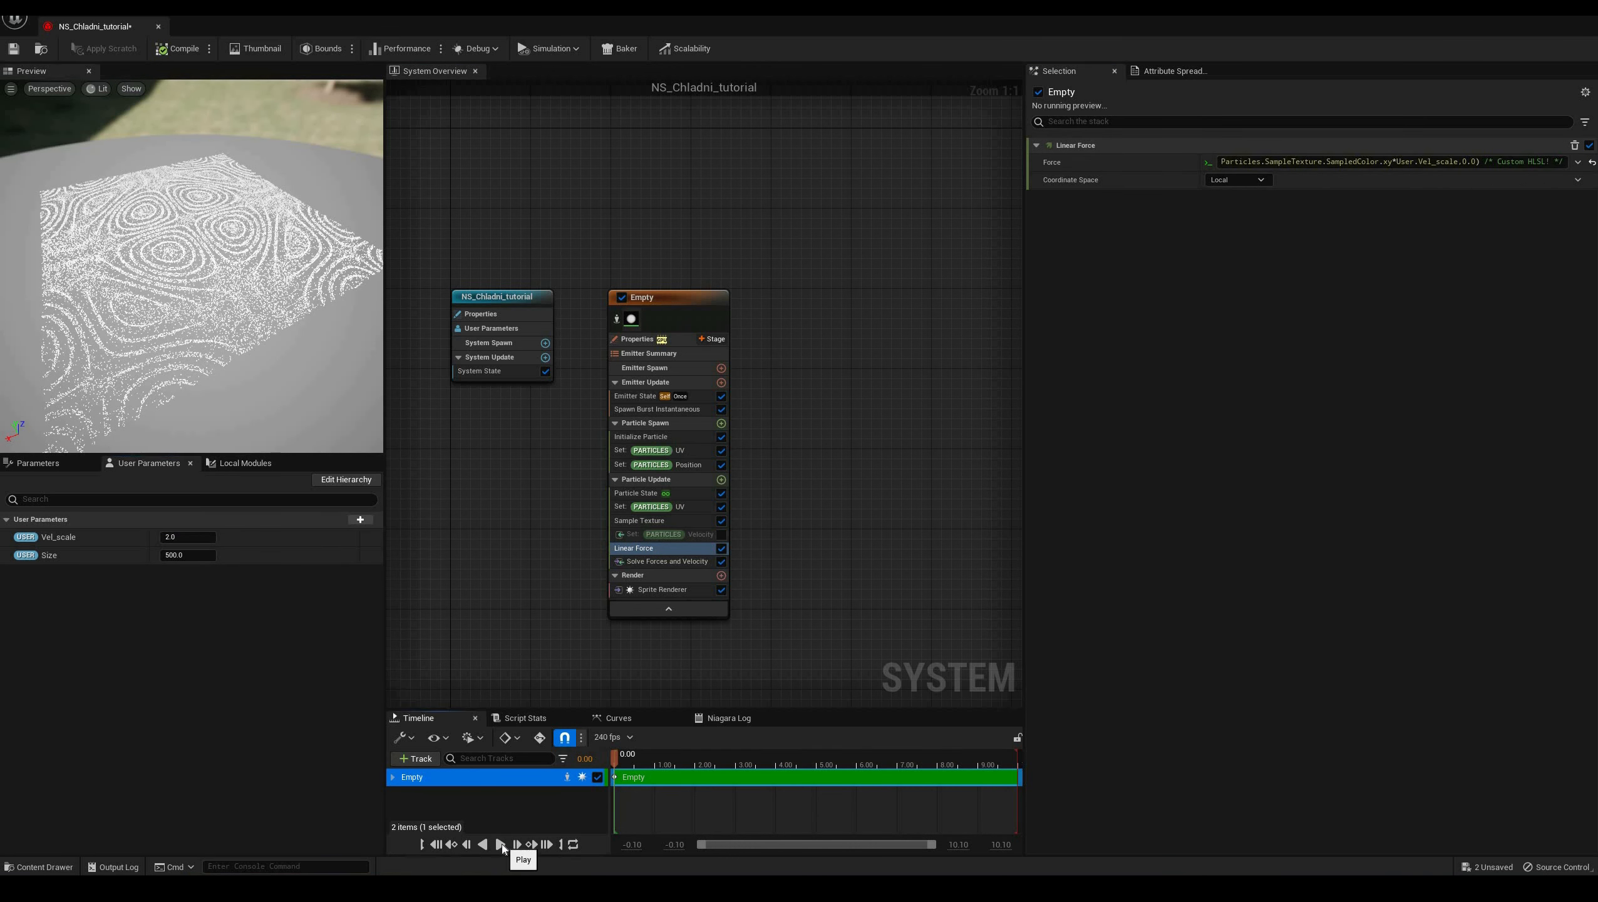
click(500, 845)
Set the Vel_scale user parameter to 5 and replay the simulation
click(188, 537)
text(5)
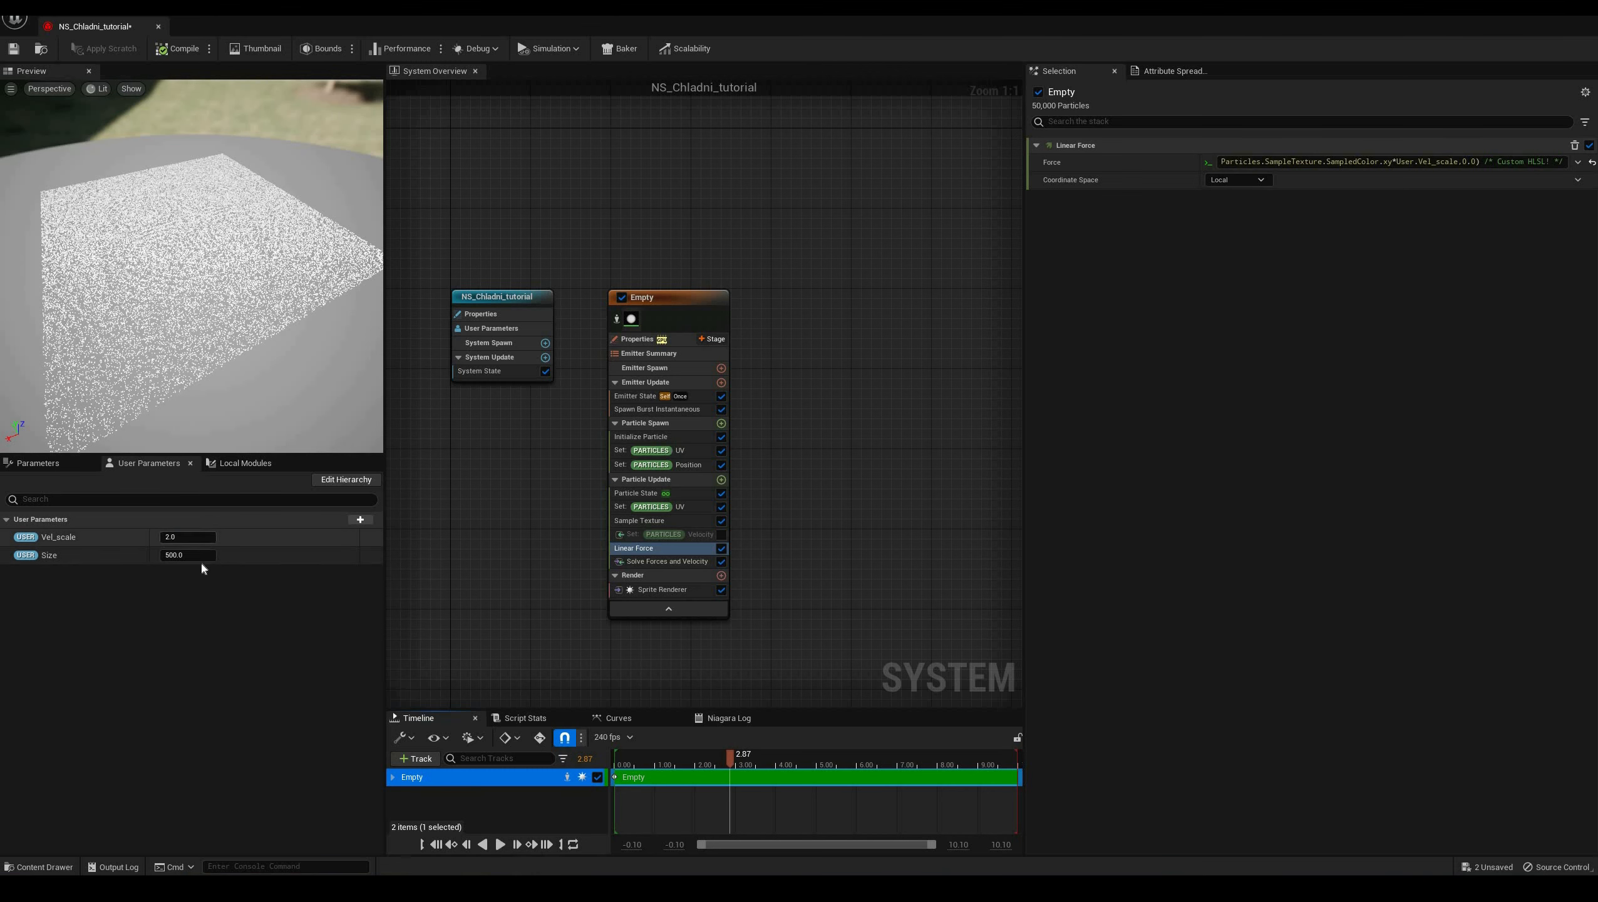
key(Return)
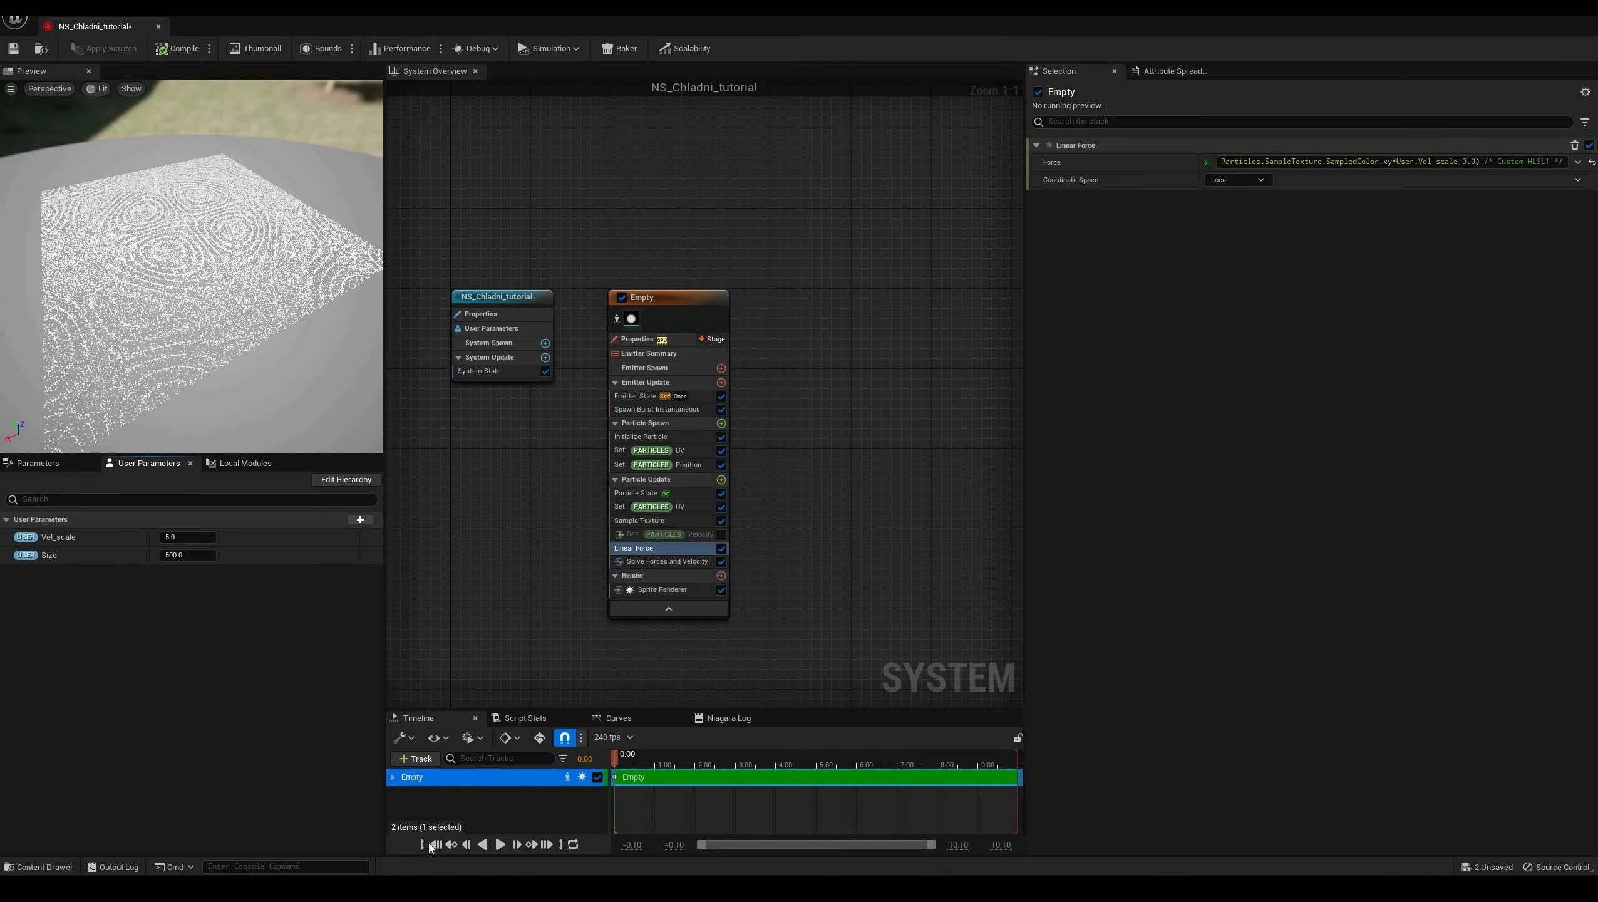
click(499, 845)
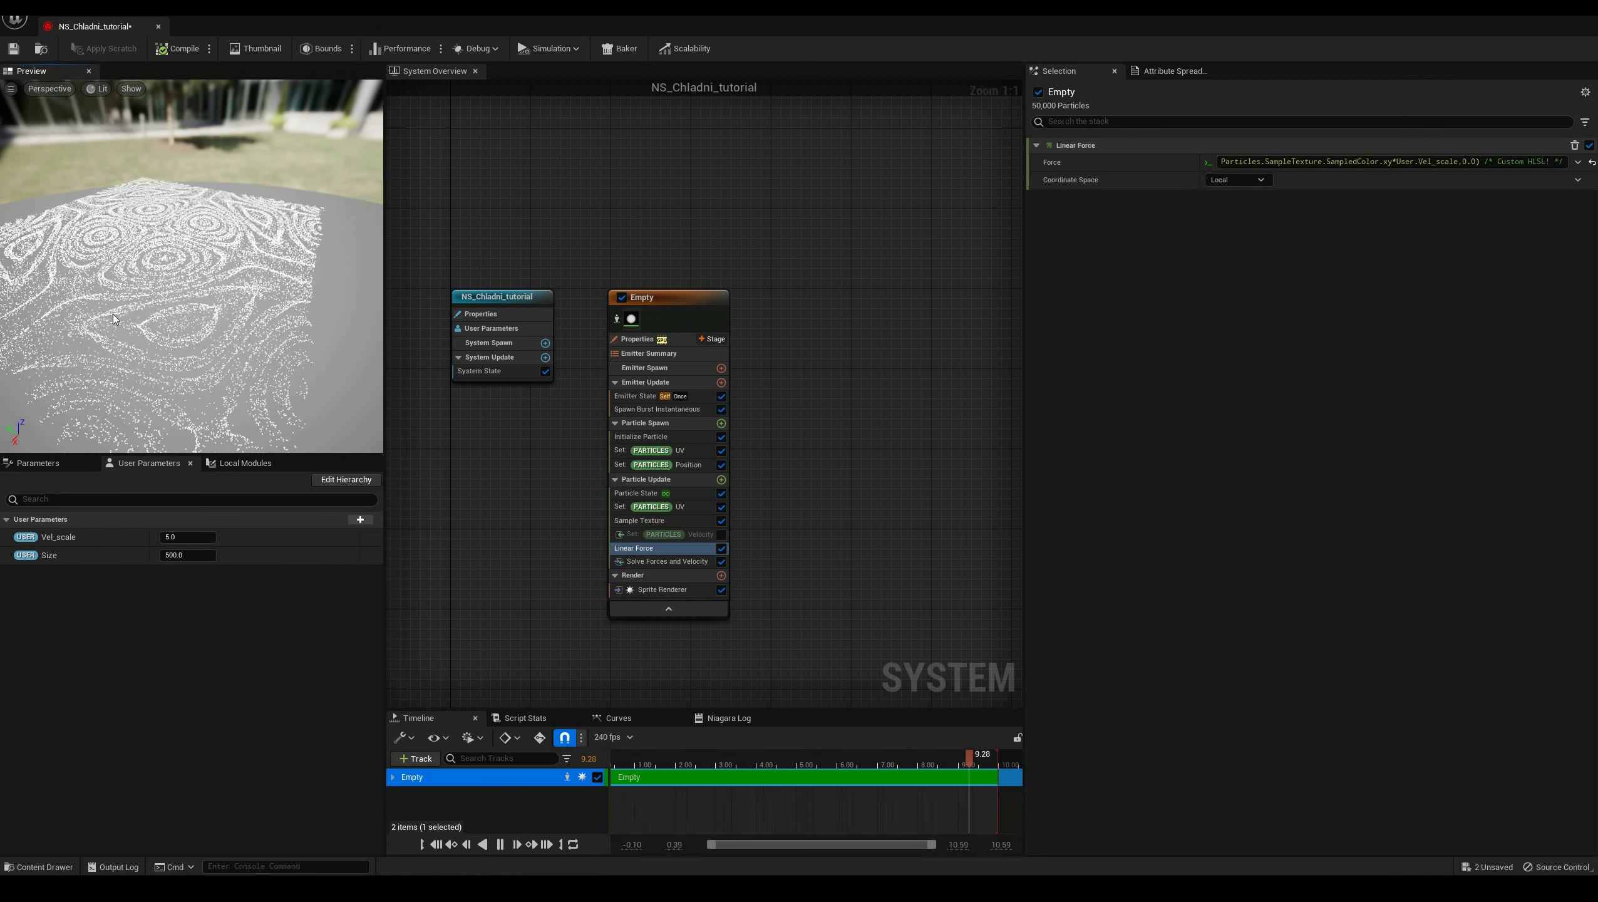
Set the Vel_scale user parameter to 50 and play the simulation to check the particle pattern
click(195, 536)
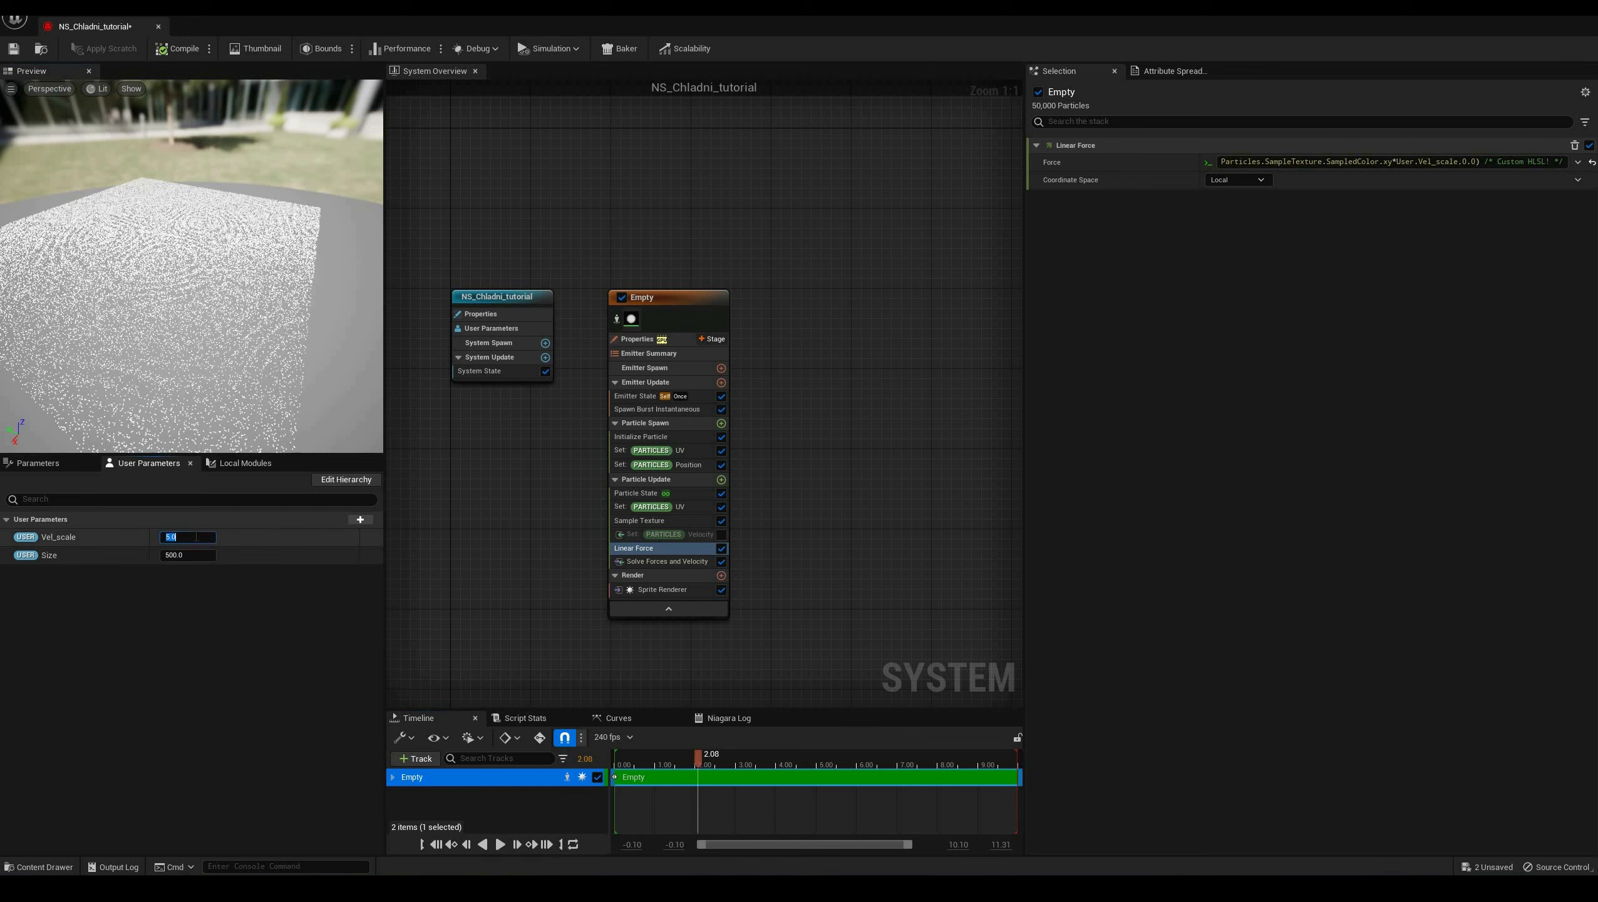
key(Return)
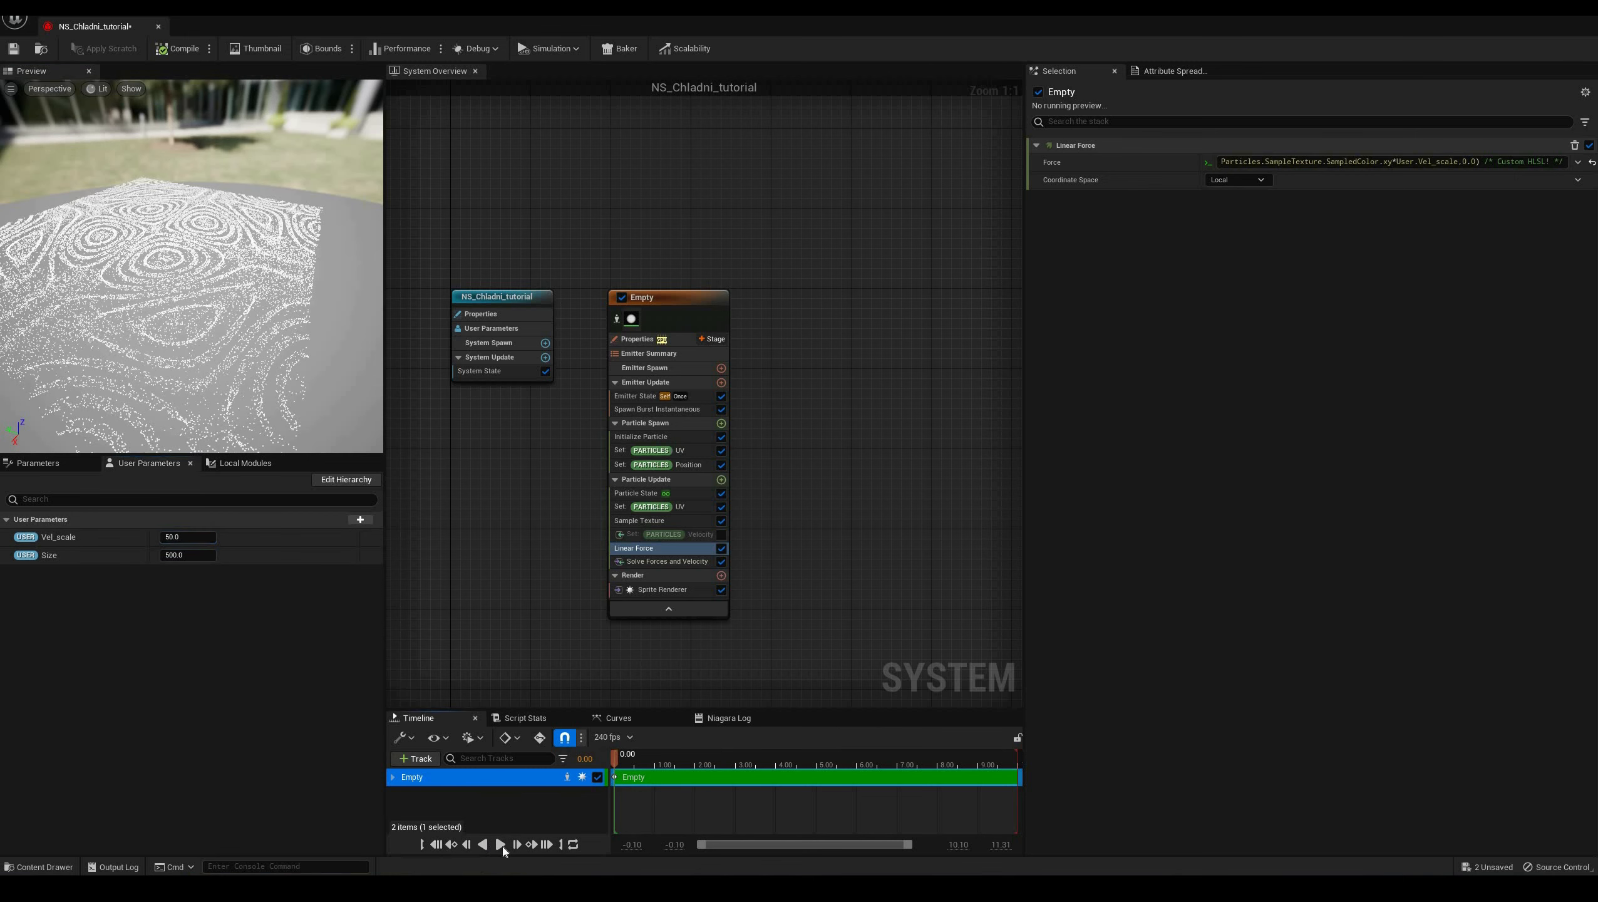
click(500, 844)
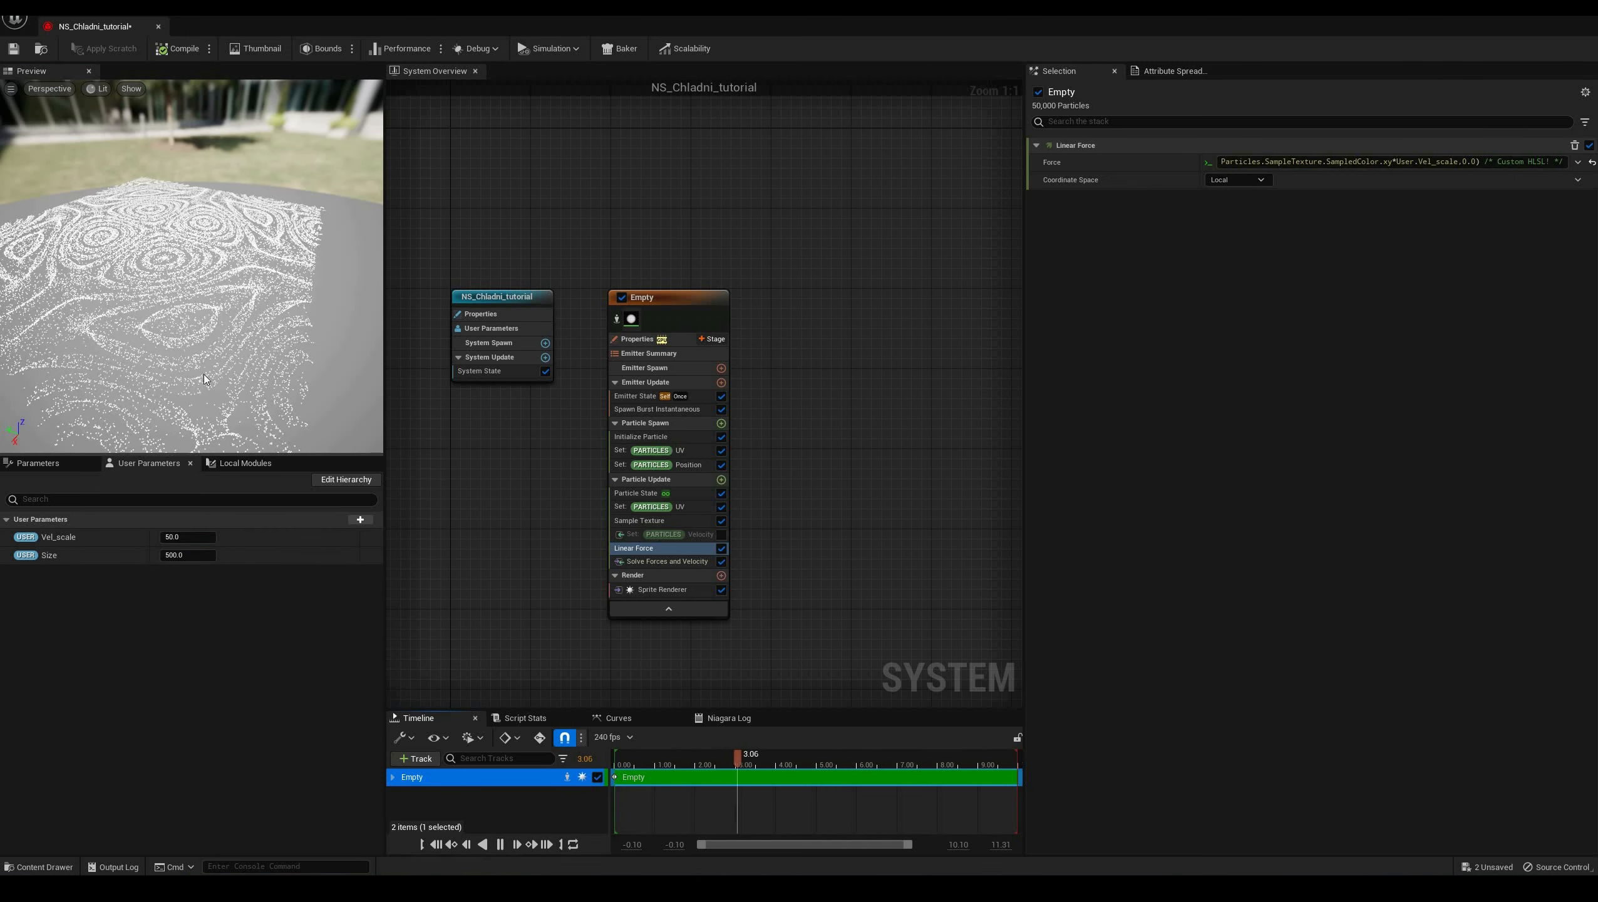
drag(289, 256, 252, 303)
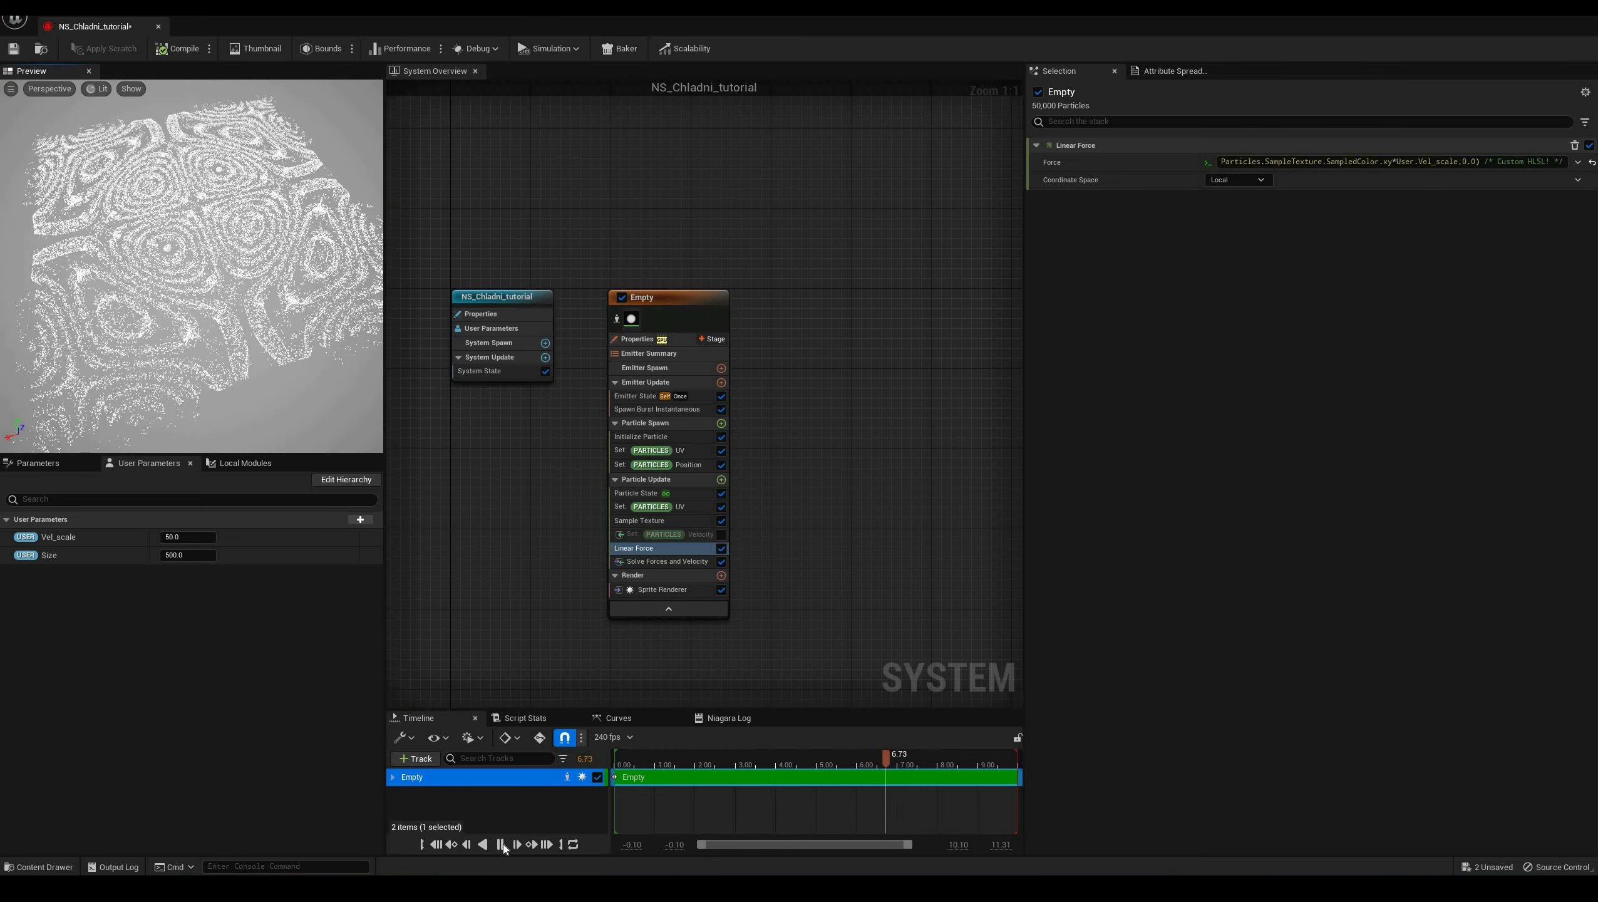
Re-enable the Set Velocity module, disable Linear Force, and play the simulation
click(721, 535)
click(722, 548)
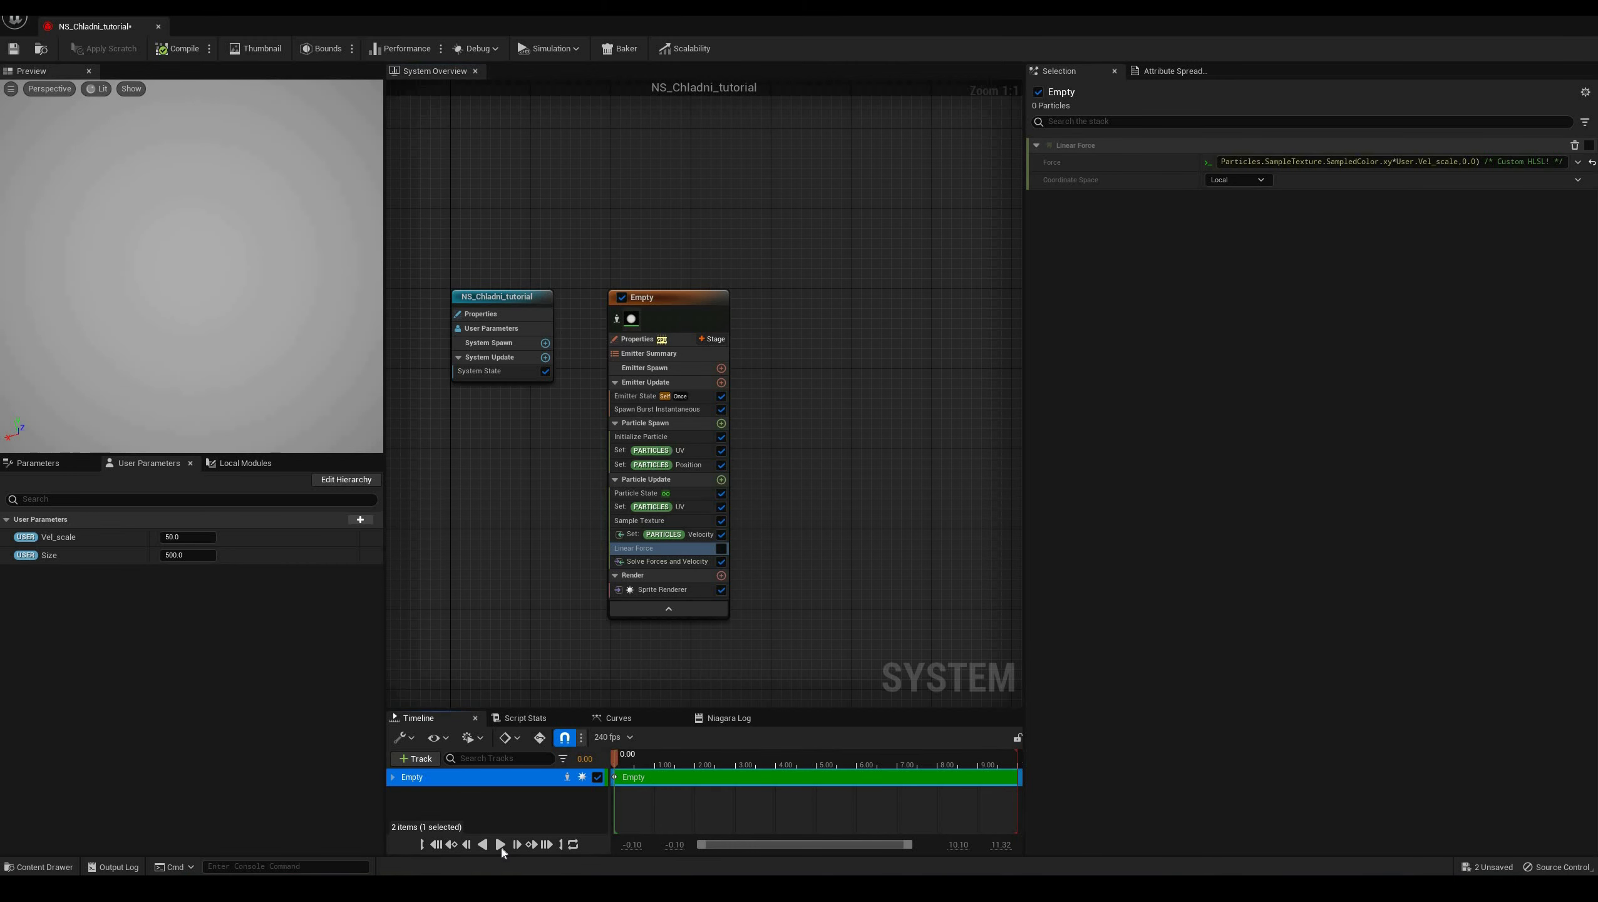
click(501, 846)
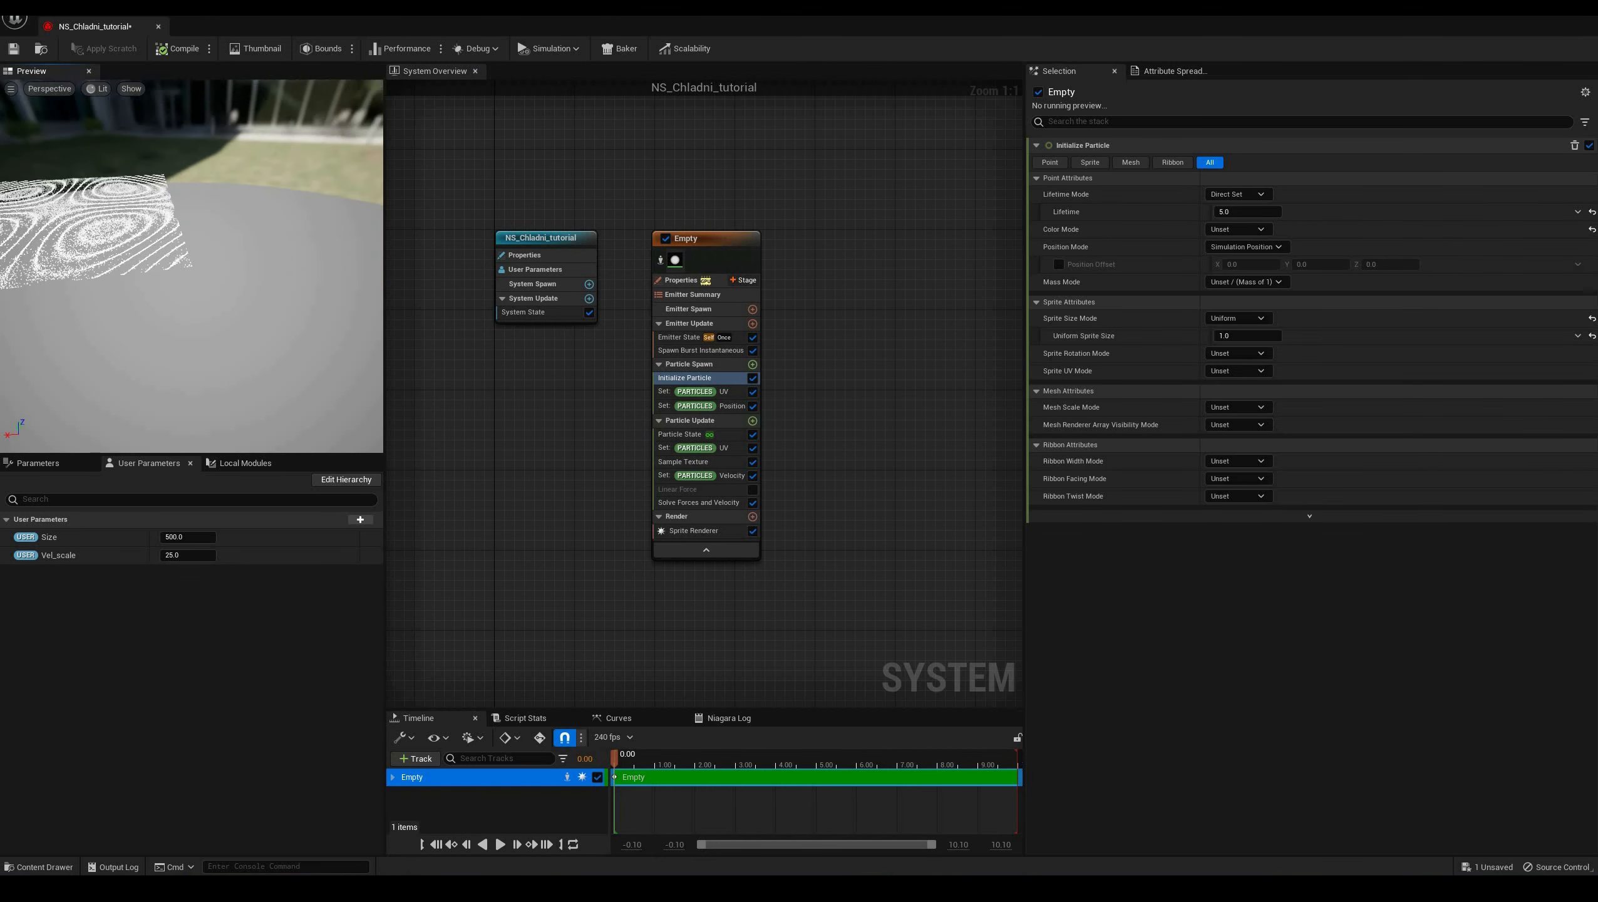
Delete the Sprite Renderer from the emitter
middle_drag(74, 214, 183, 267)
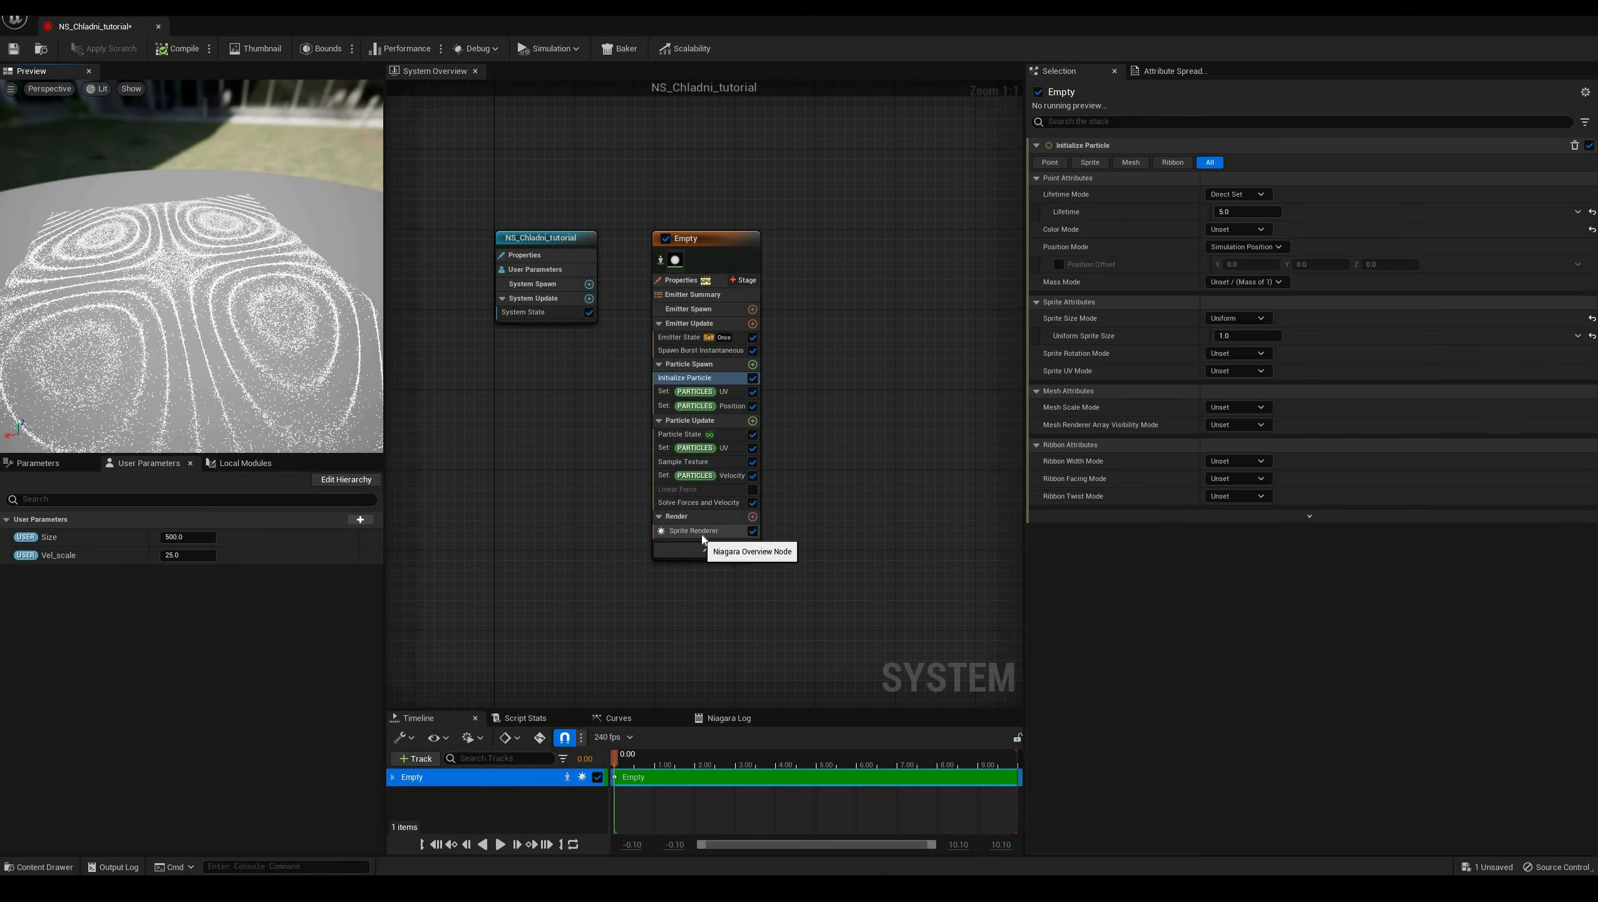
click(704, 534)
key(Delete)
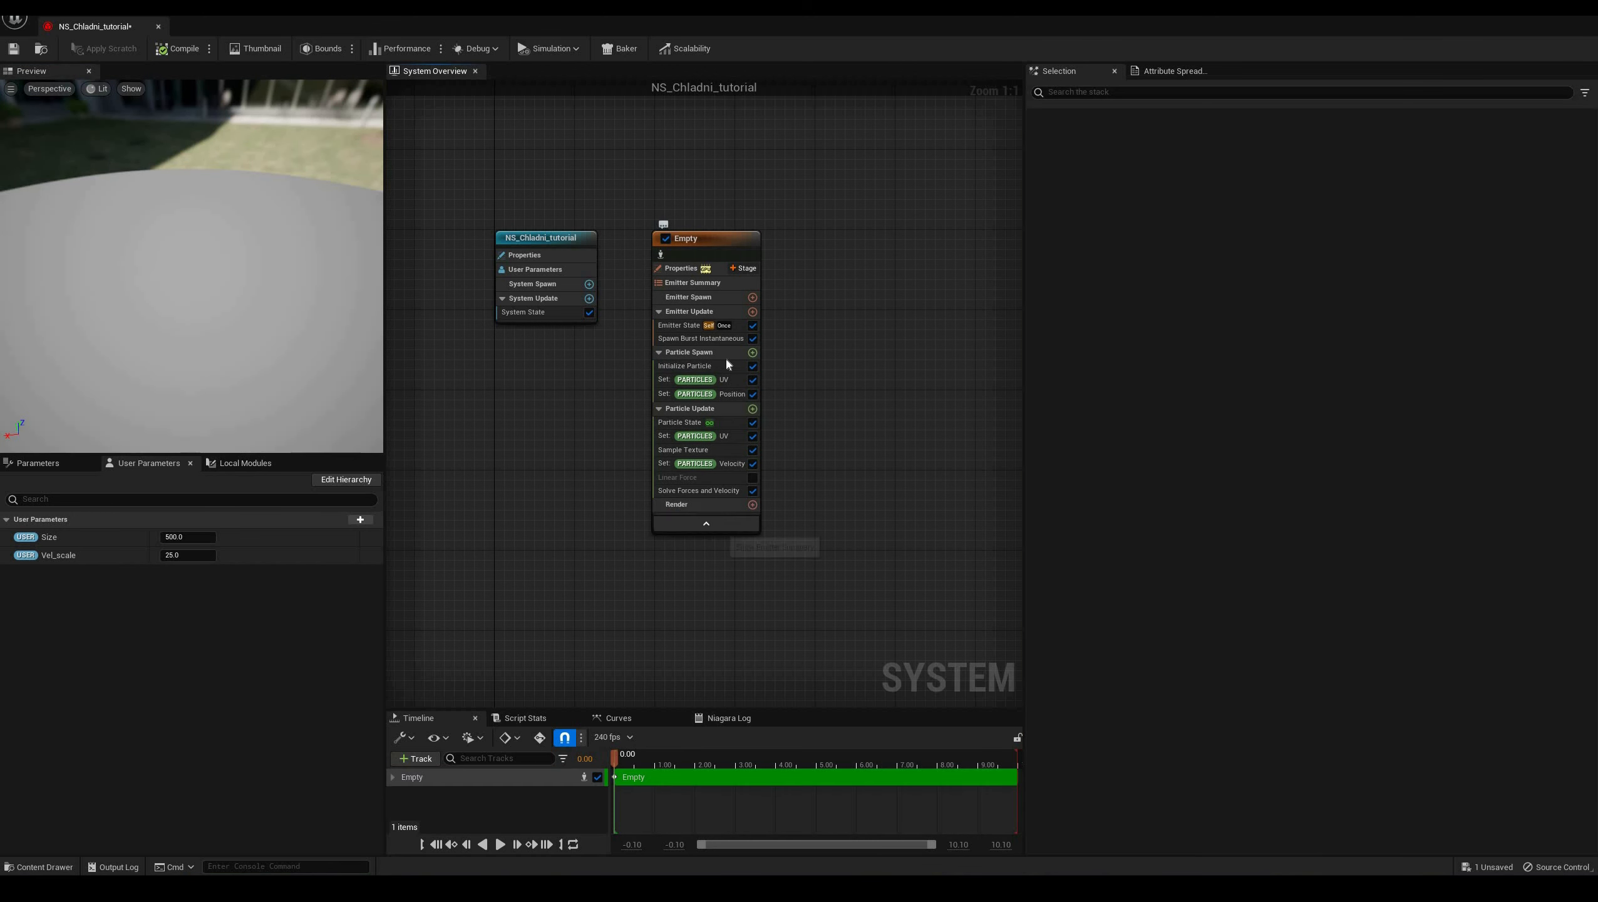
In Initialize Particle, set Sprite Size Mode to Unset and Mesh Scale Mode to Random Uniform
click(724, 364)
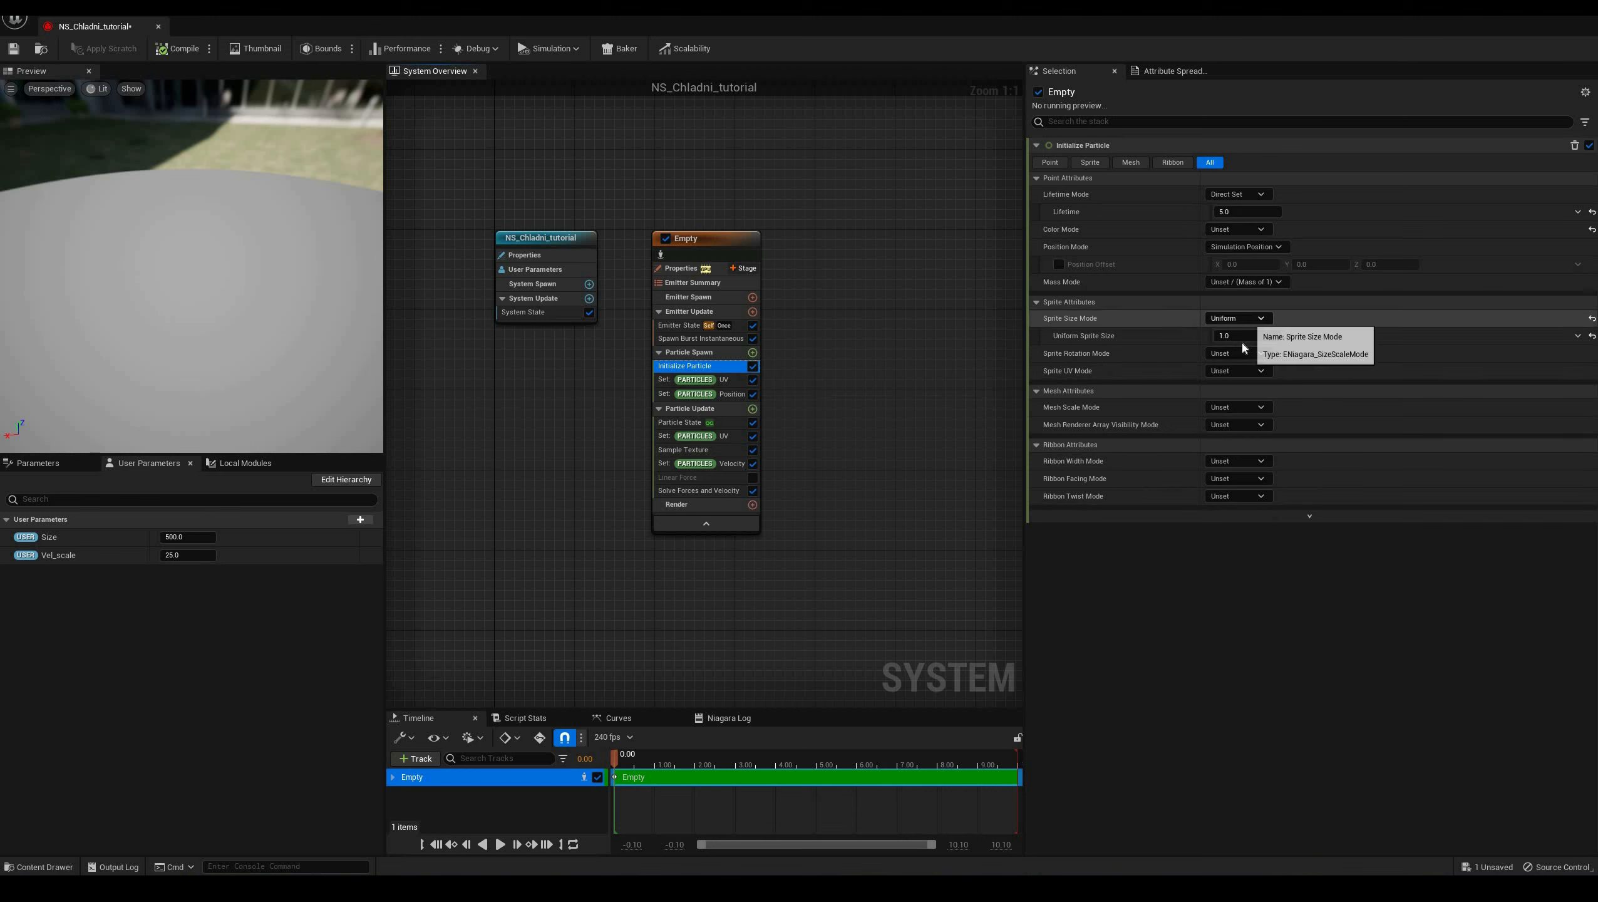
click(1247, 318)
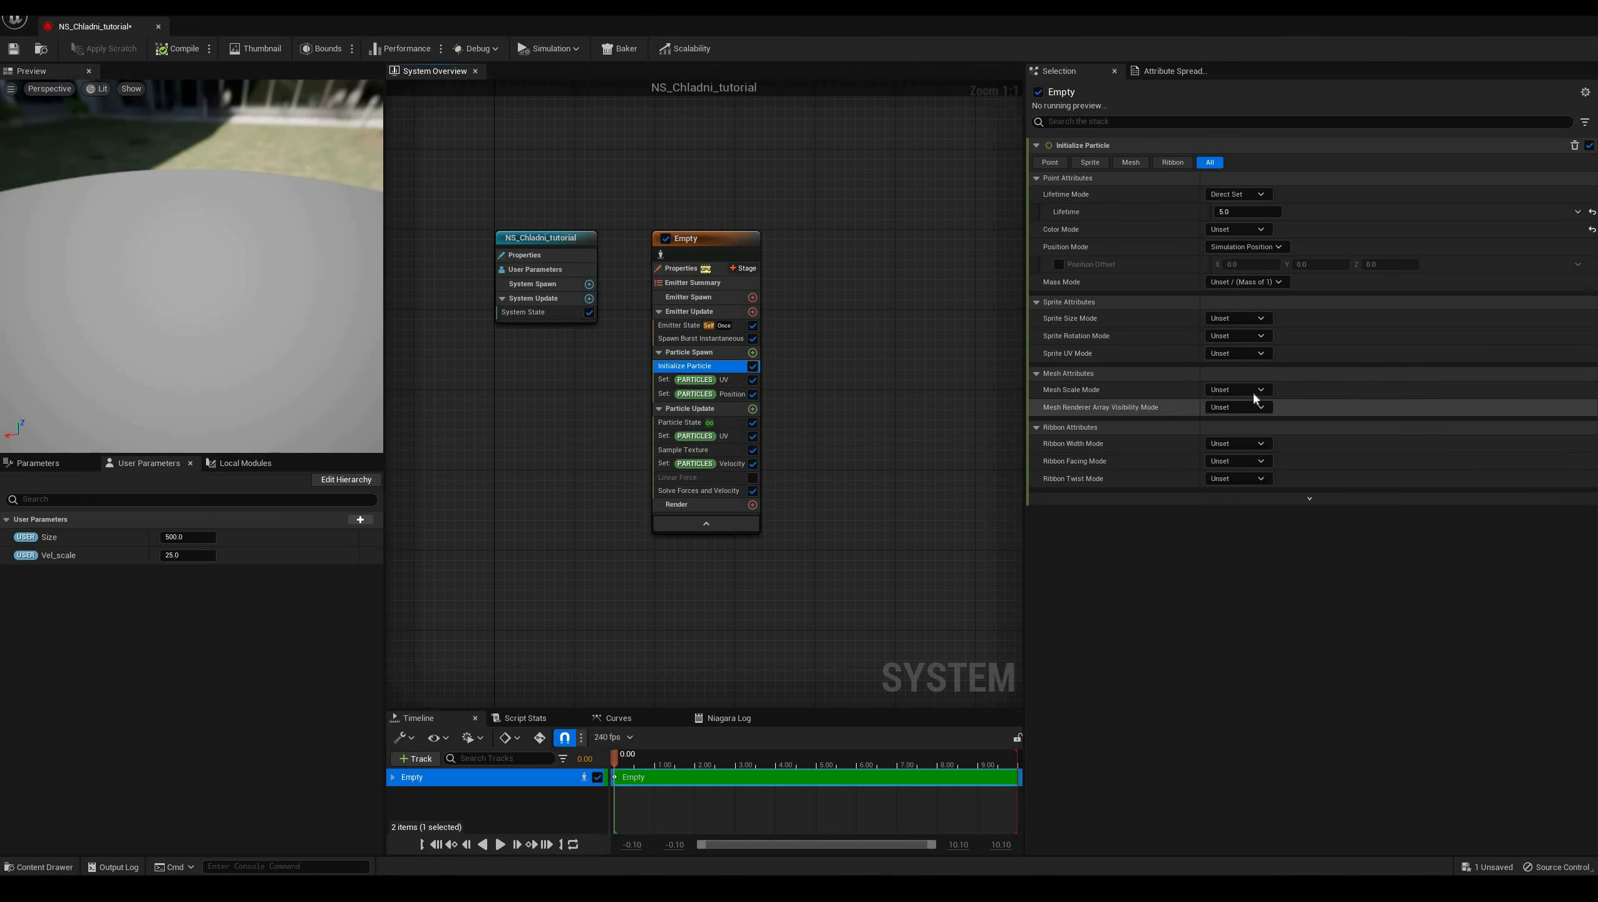
click(1253, 390)
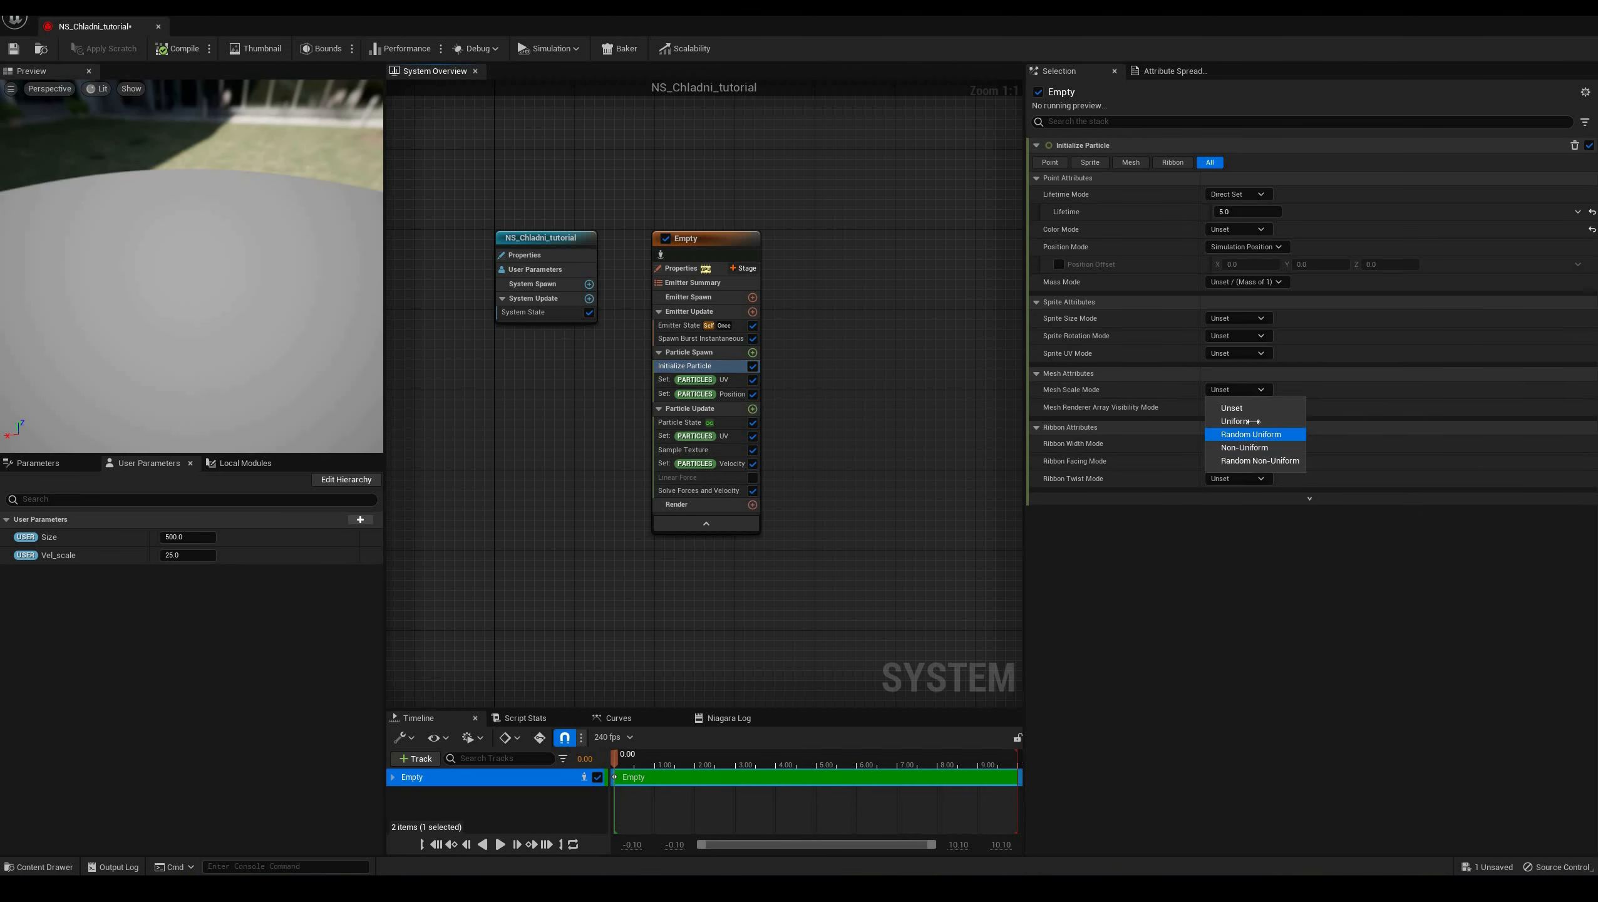
click(1250, 435)
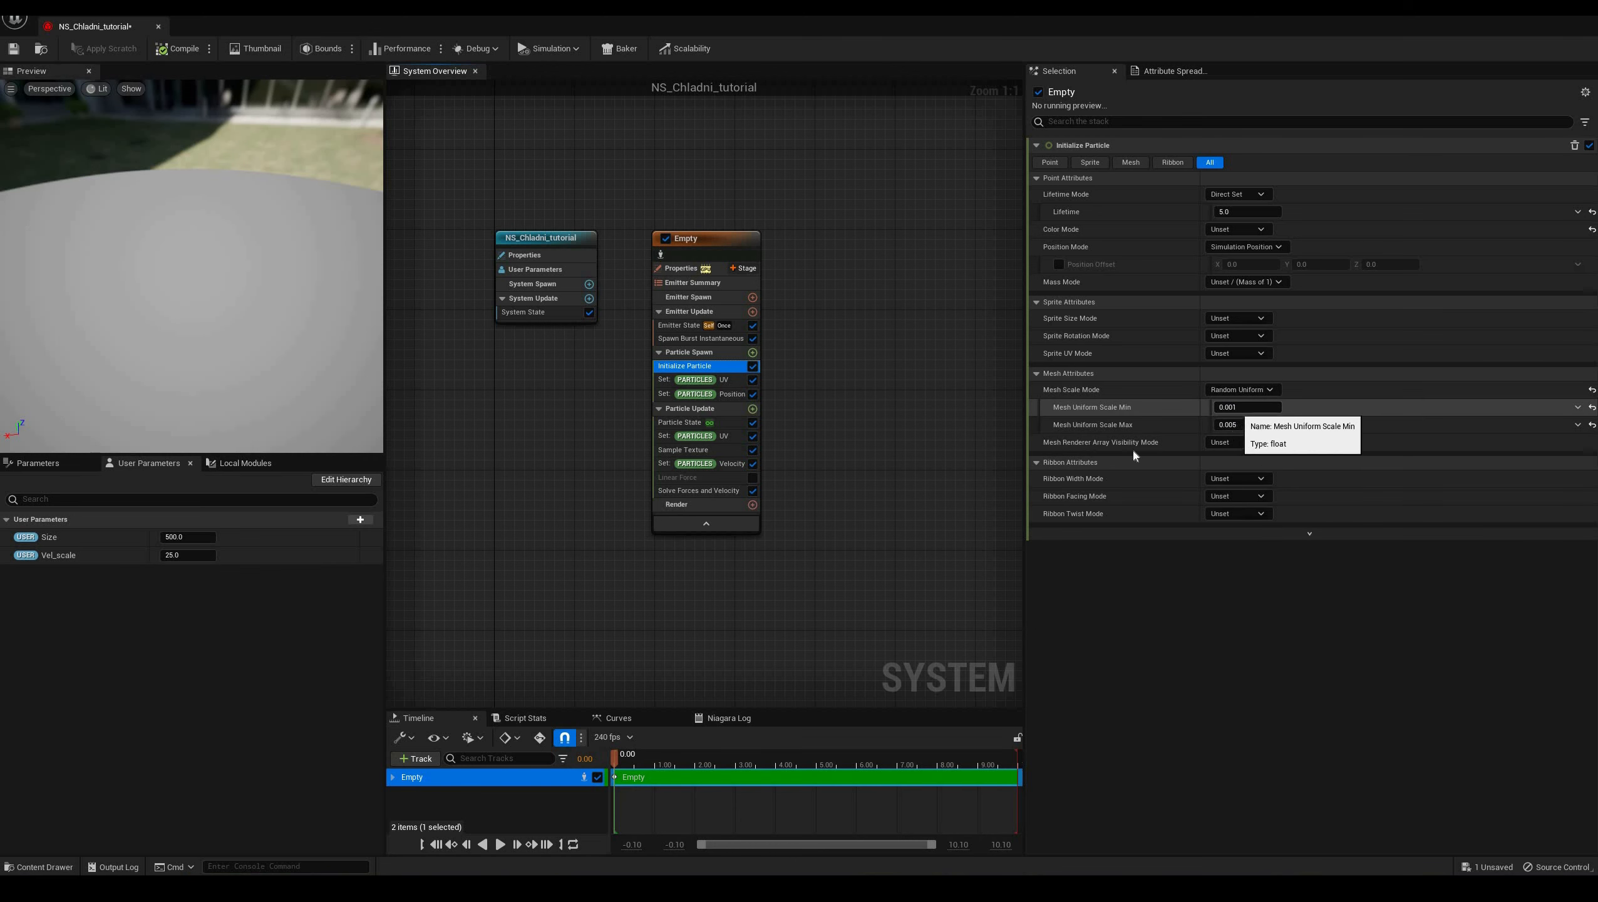
Add a Mesh Renderer that uses the EditorCube static mesh, and save the Niagara system
click(752, 505)
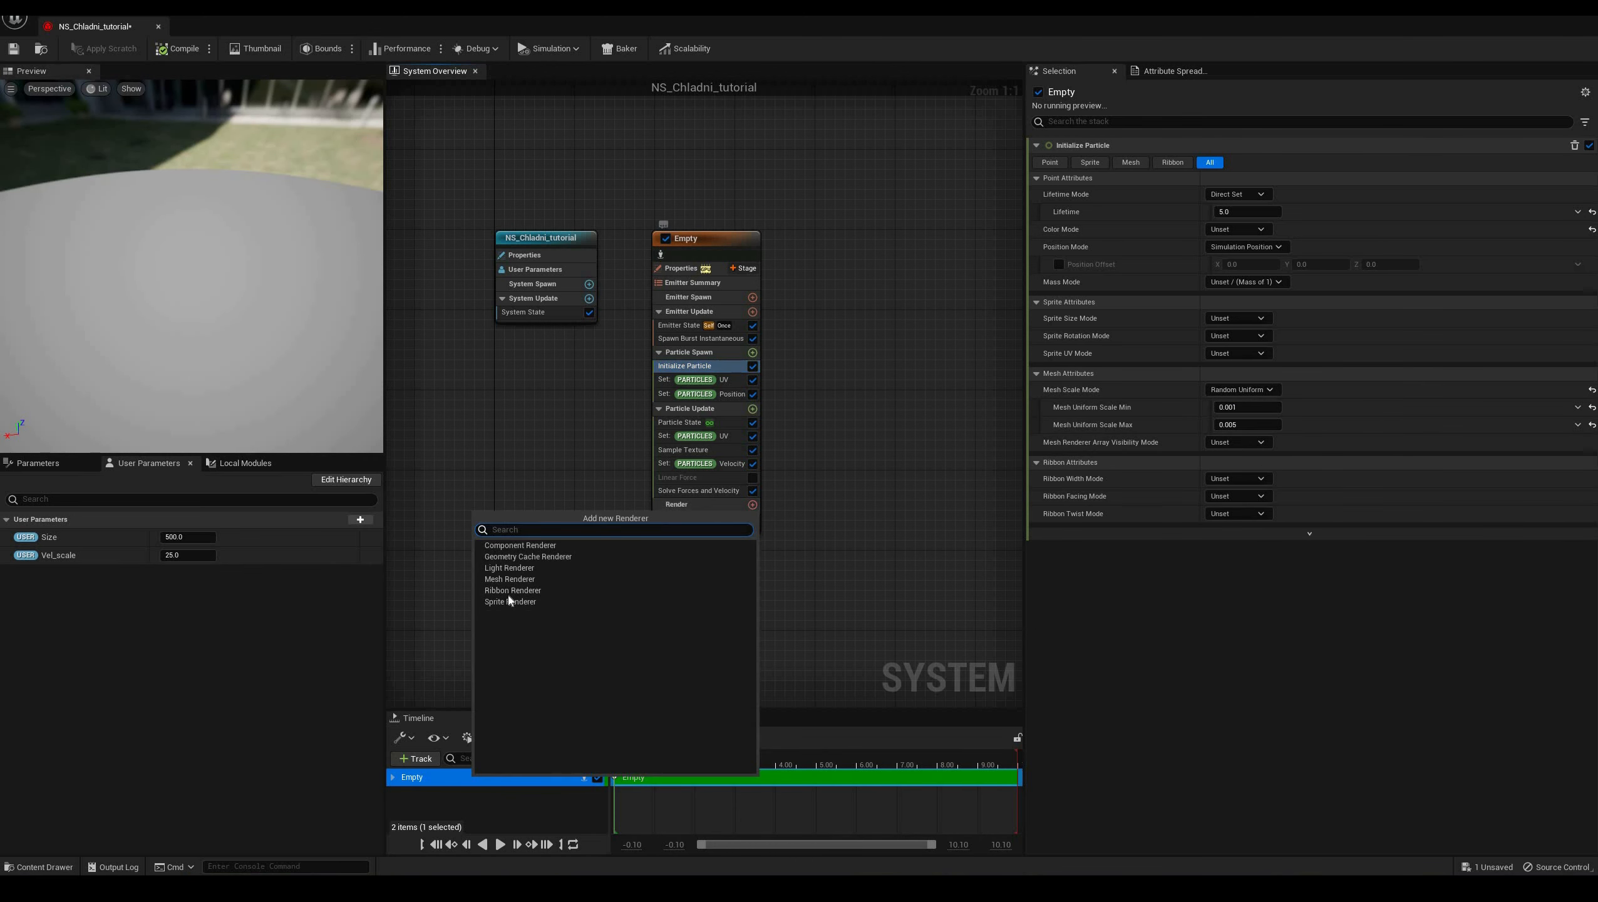
click(510, 579)
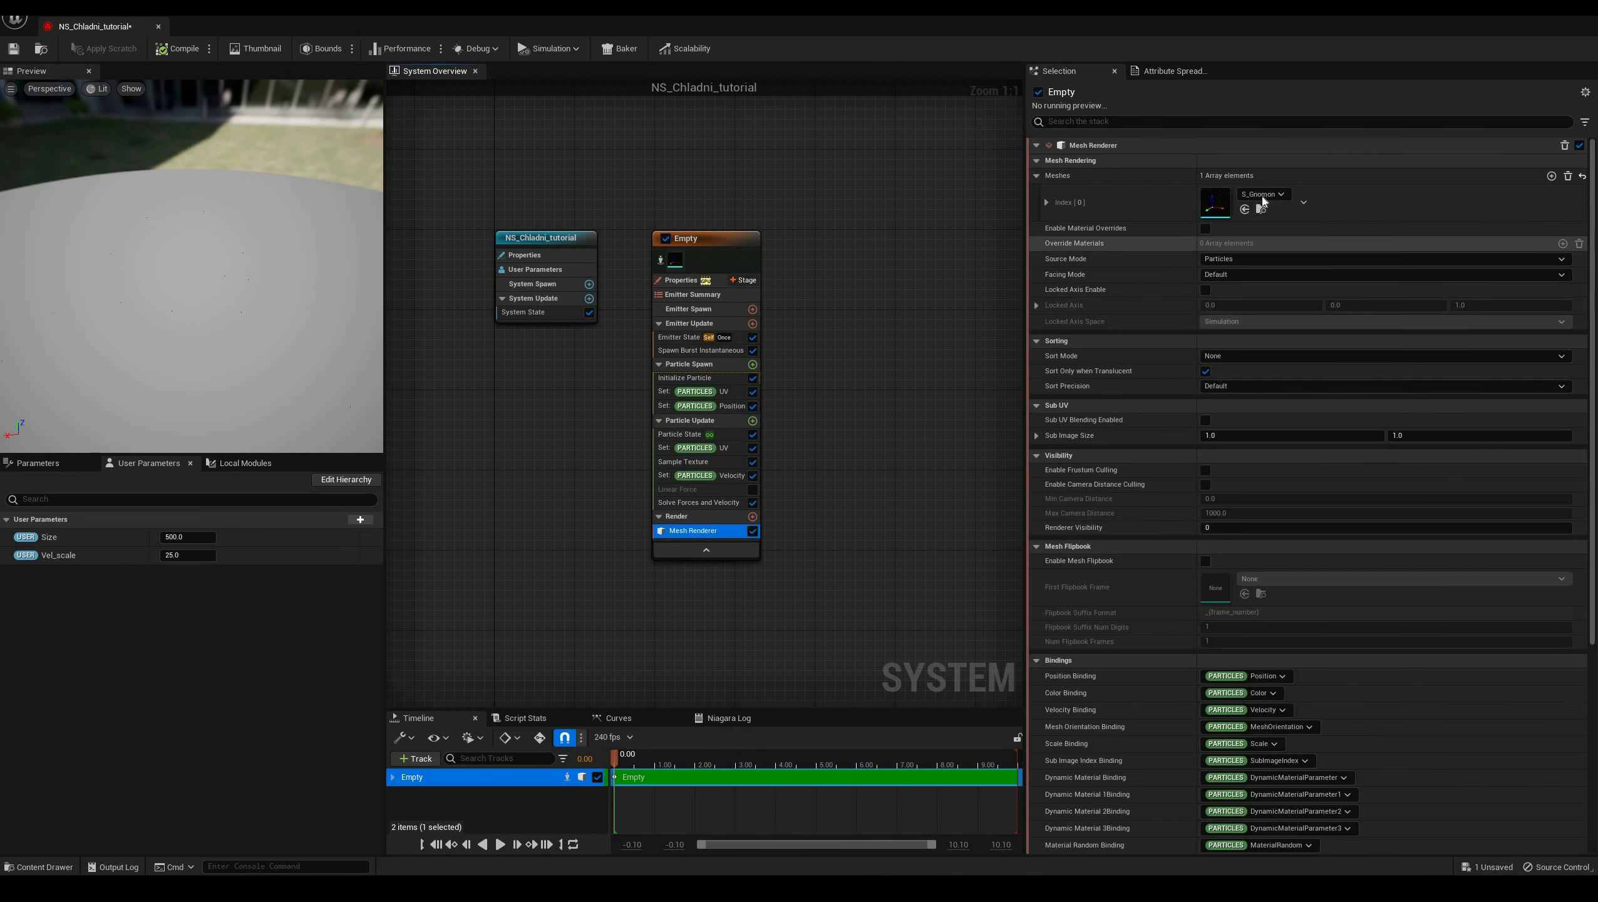
click(1262, 197)
text(c)
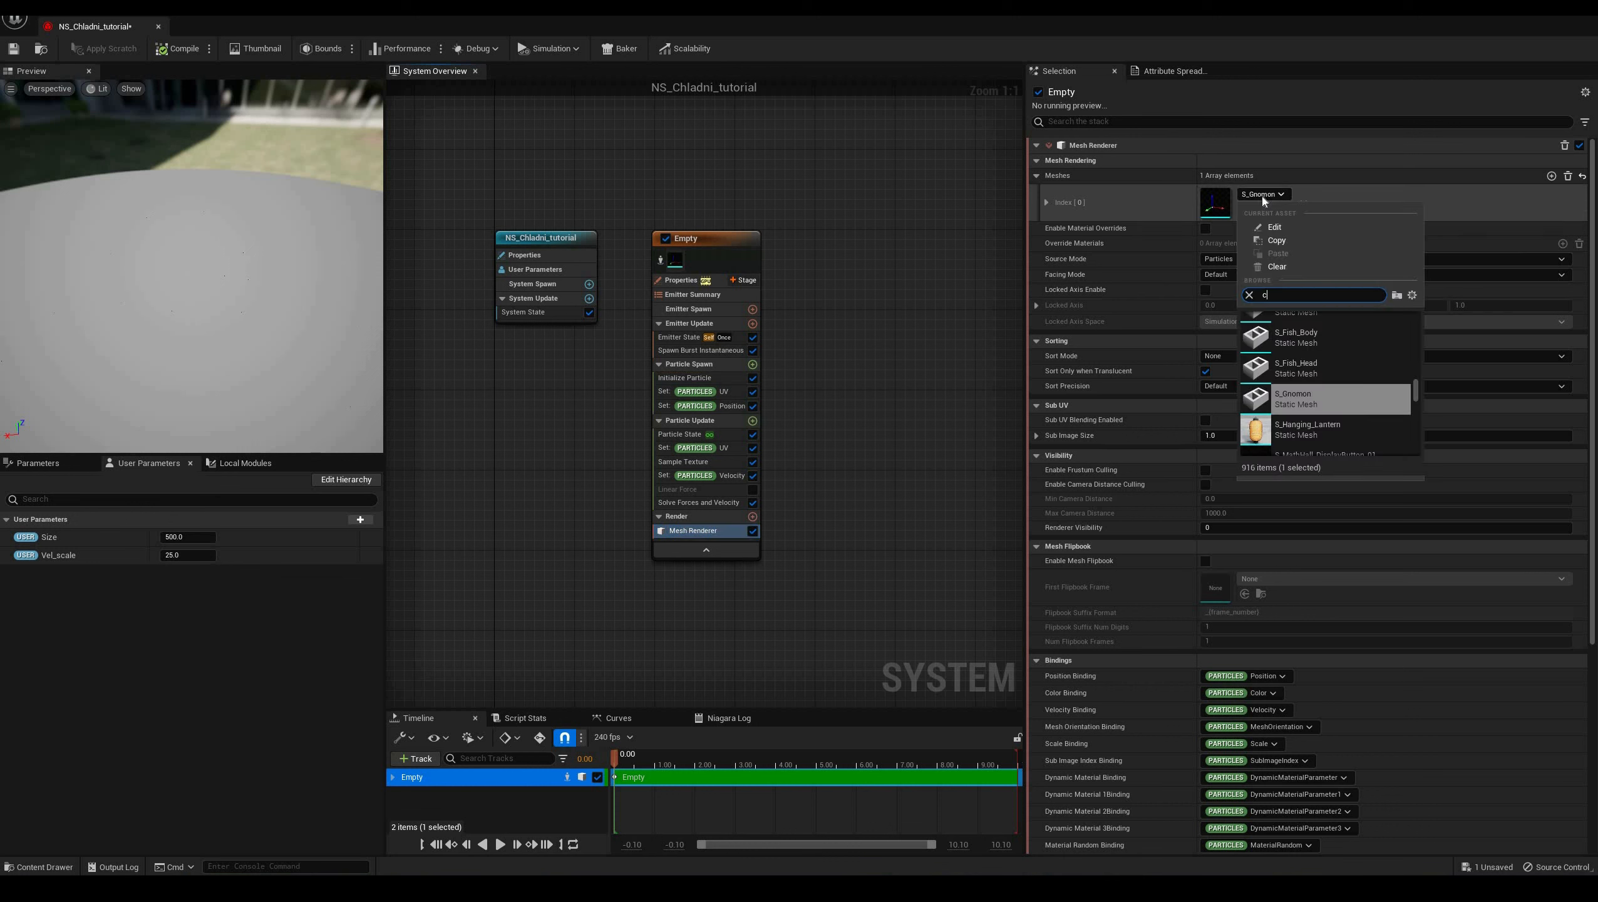
text(ube)
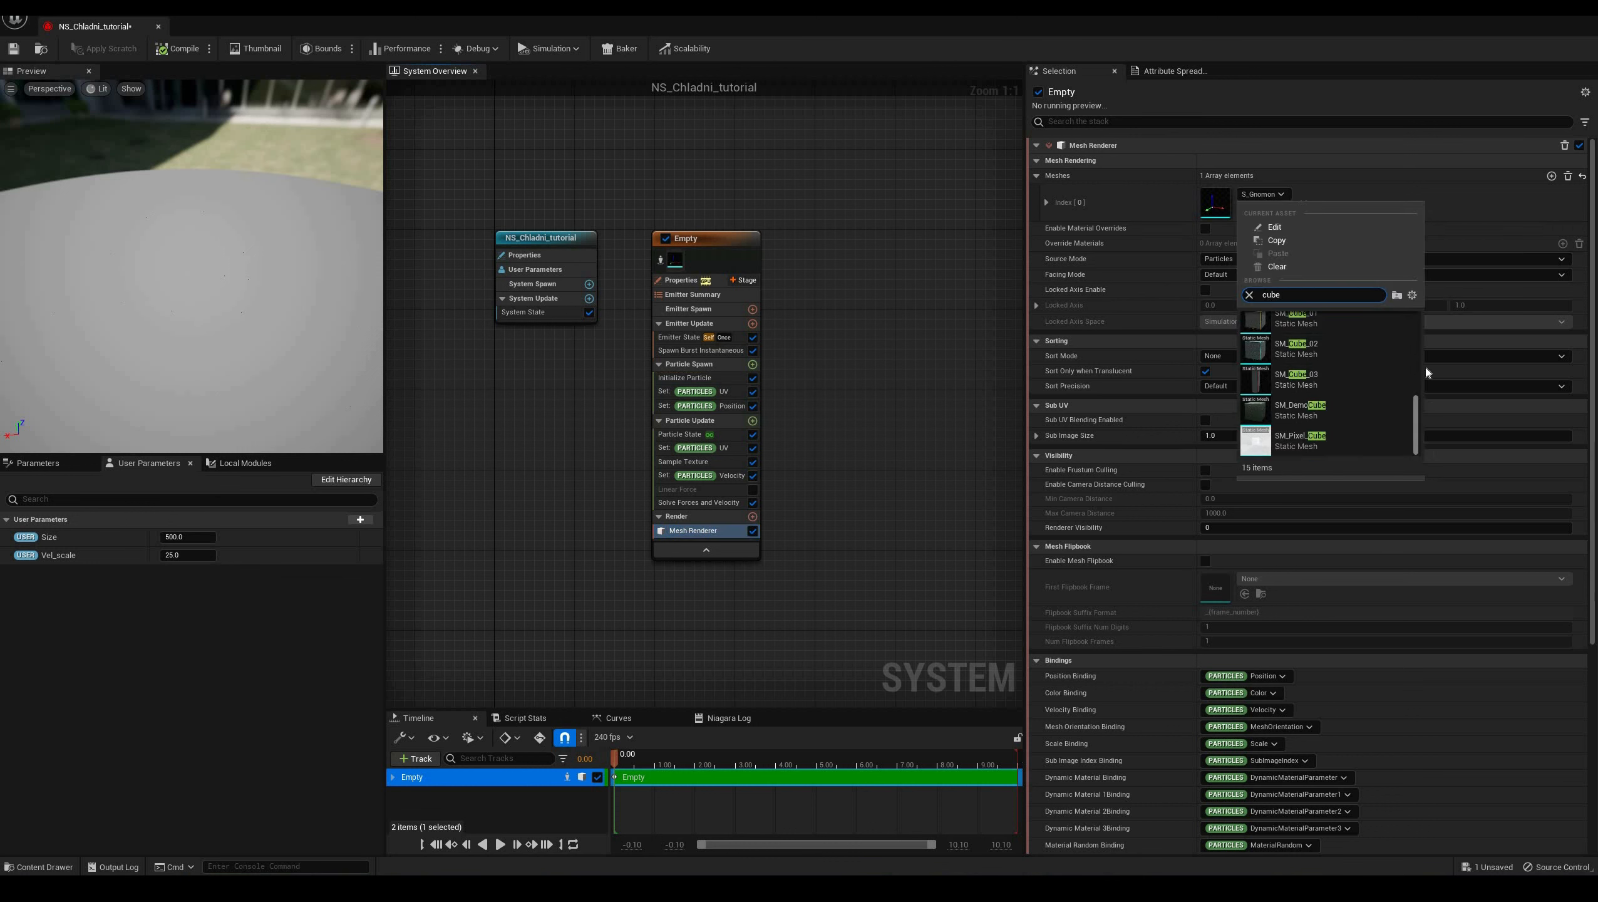
scroll(1428, 373, up, 5)
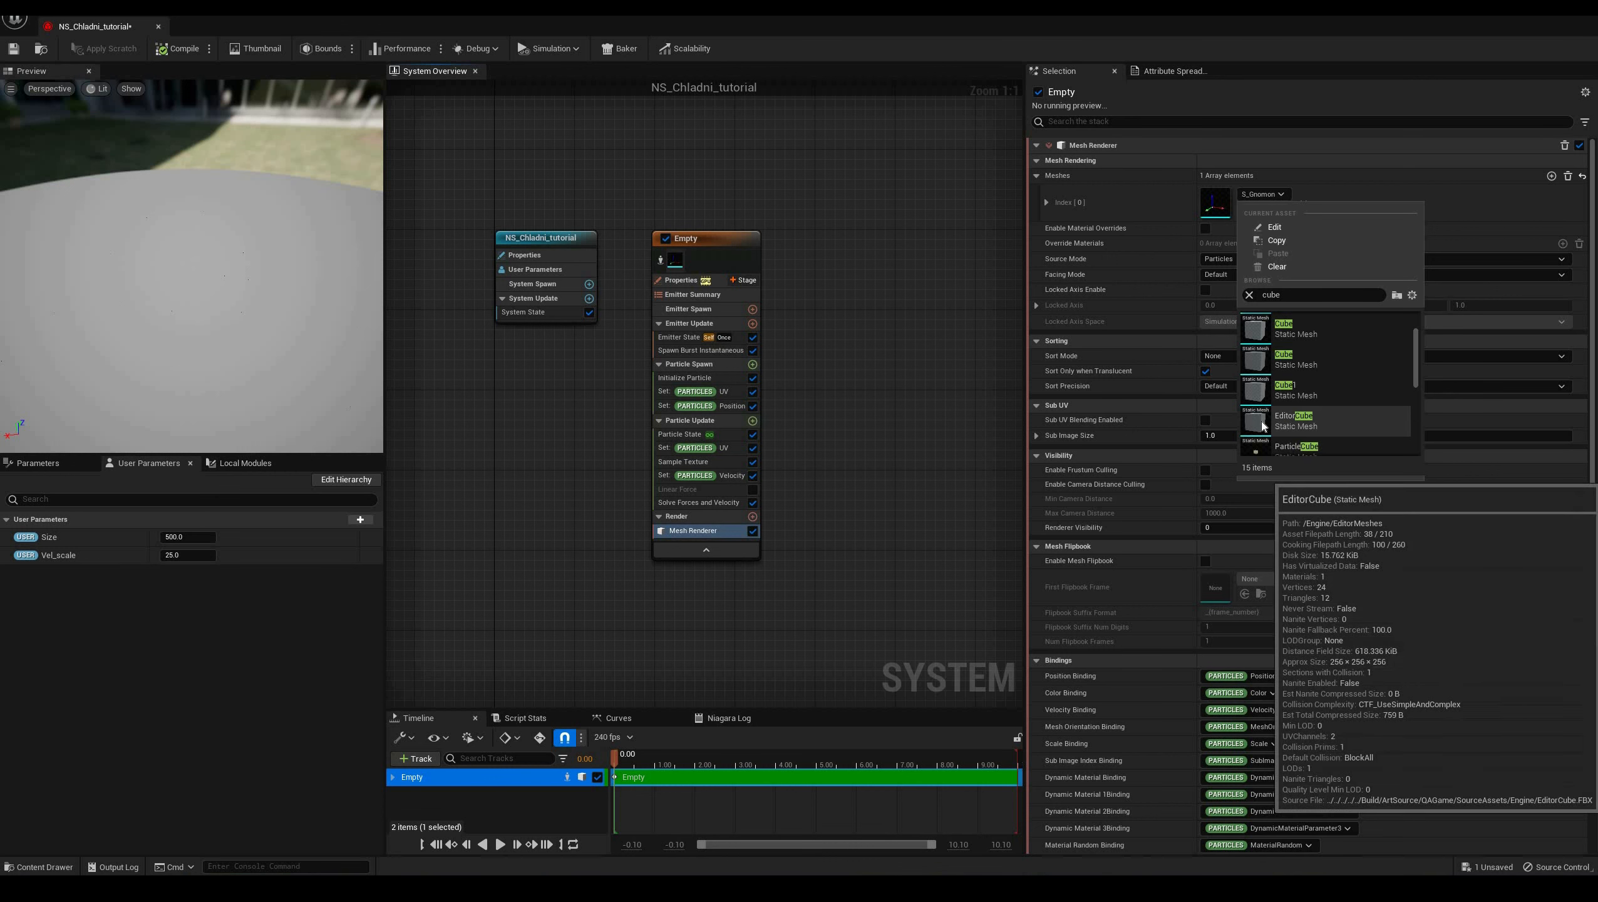
click(1283, 423)
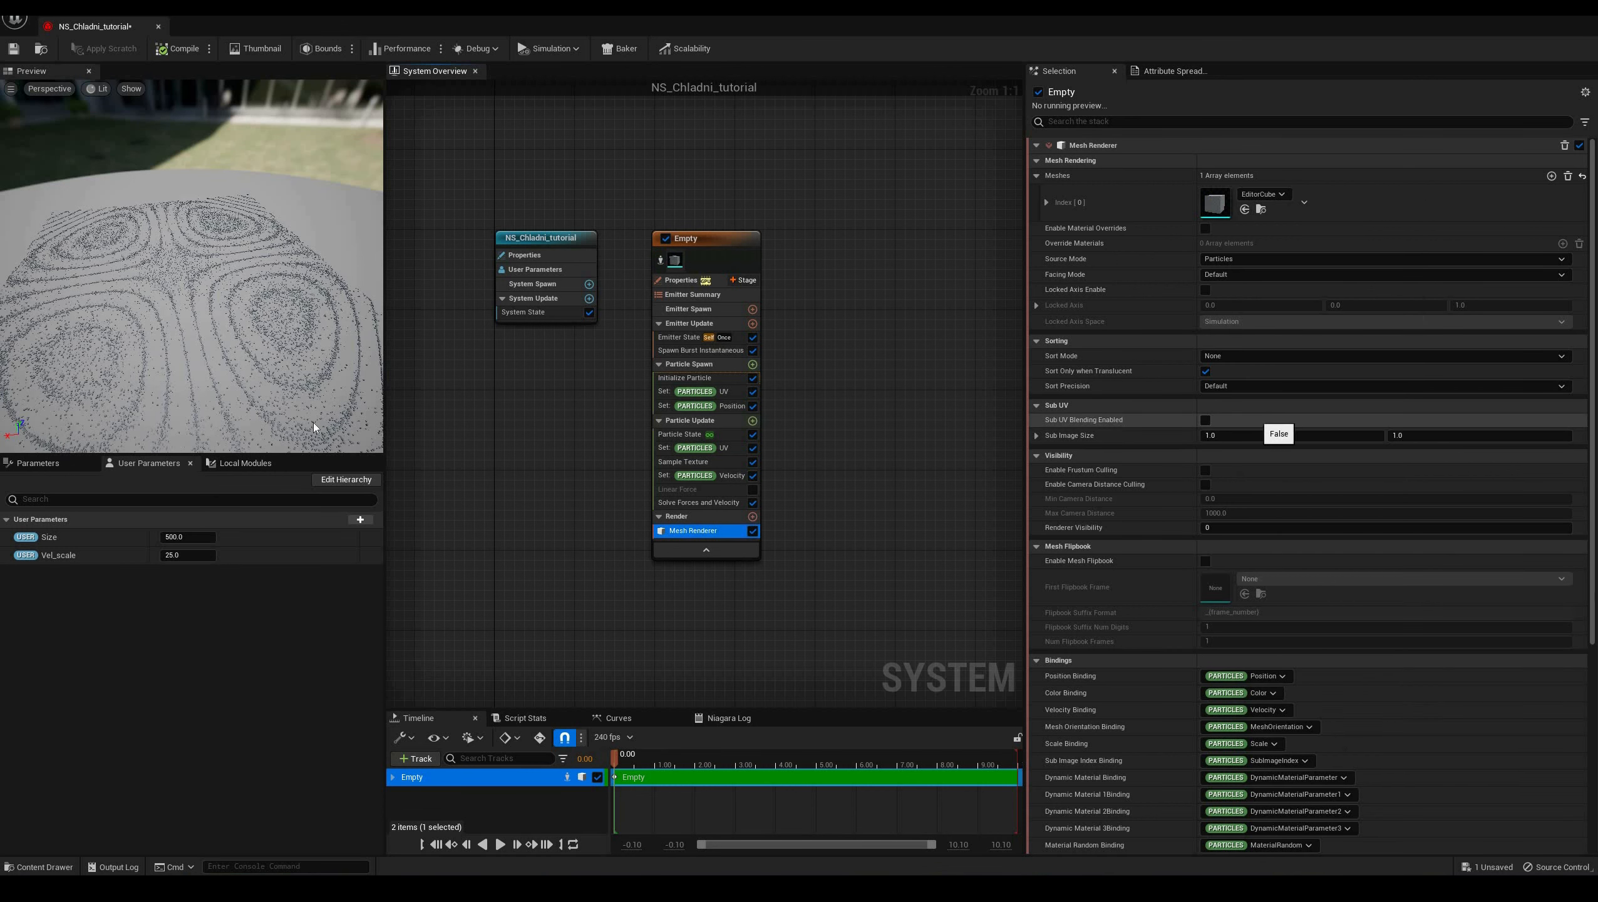
drag(109, 148, 136, 149)
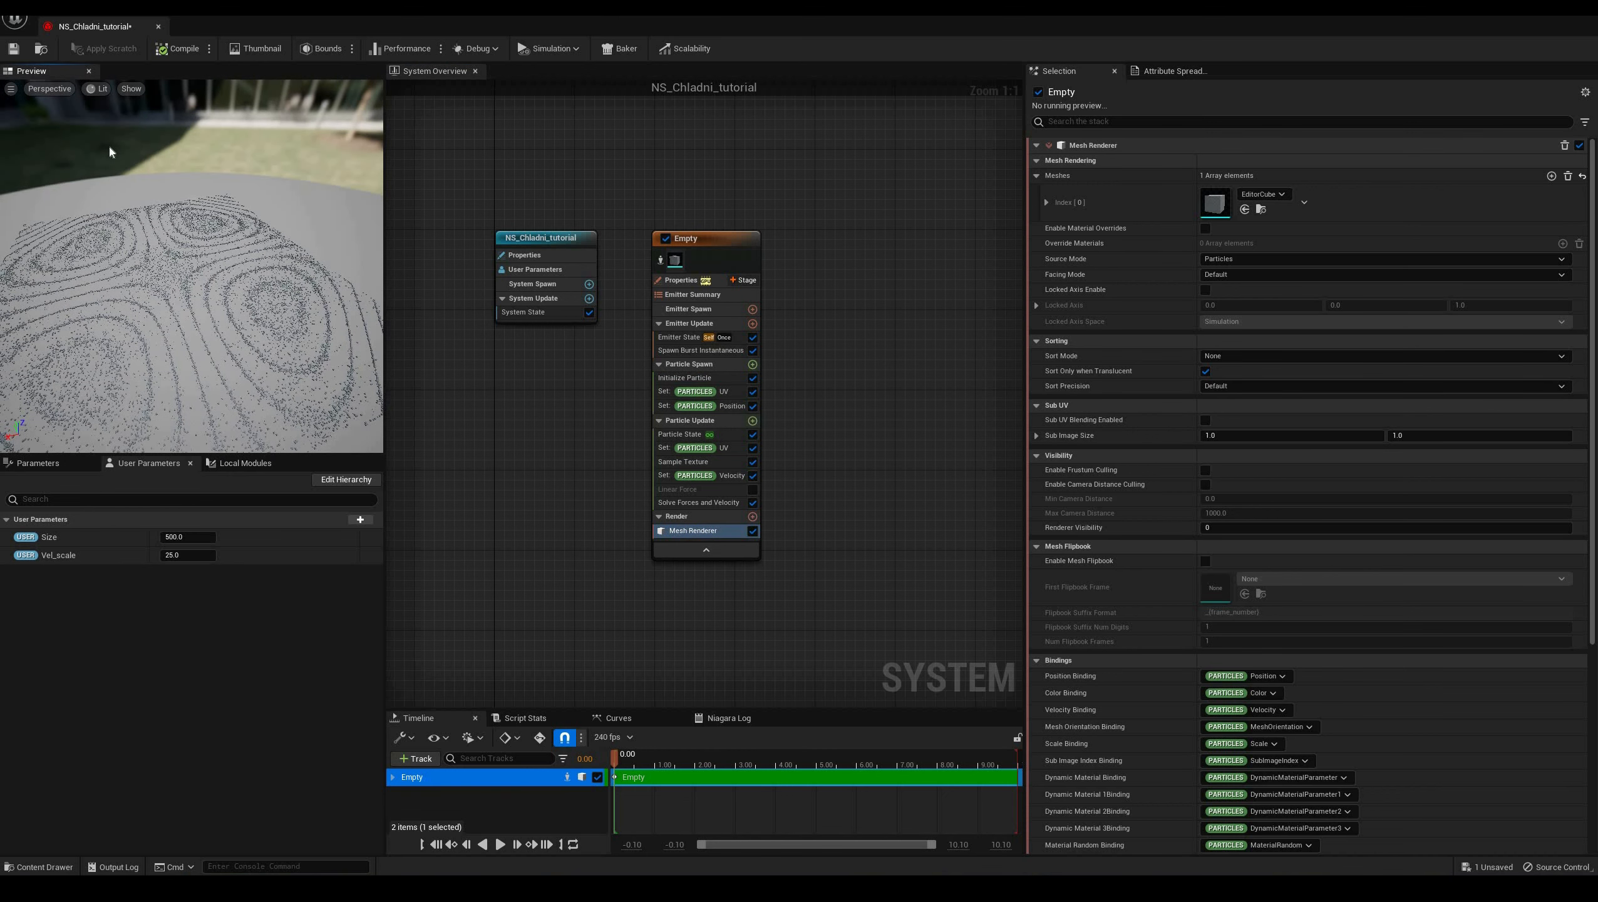
click(13, 49)
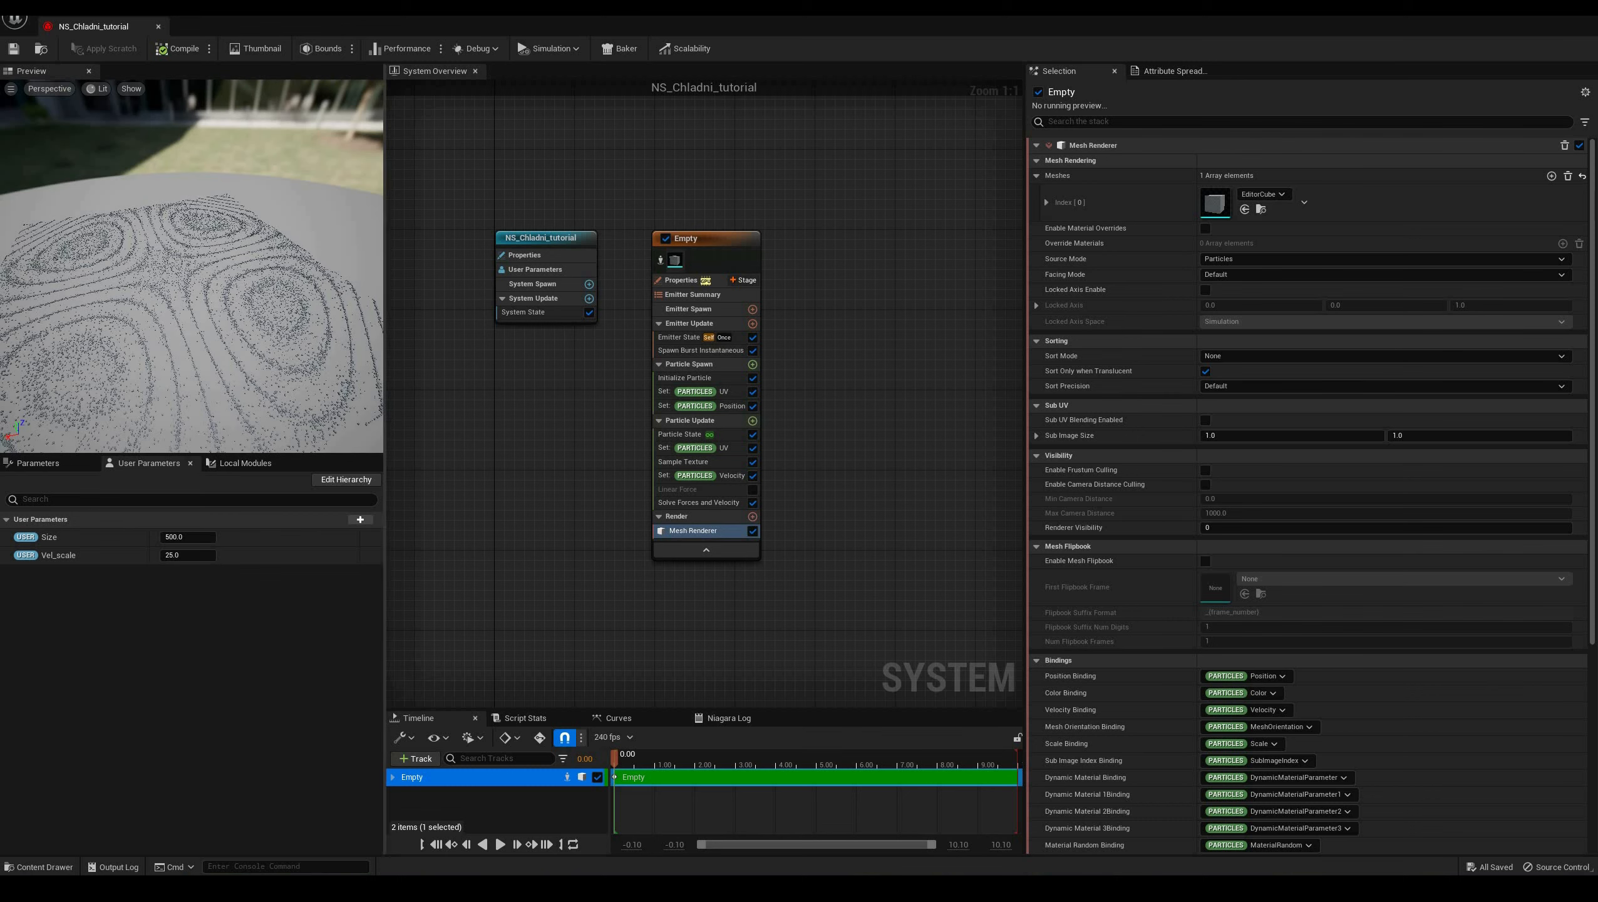
scroll(308, 388, up, 4)
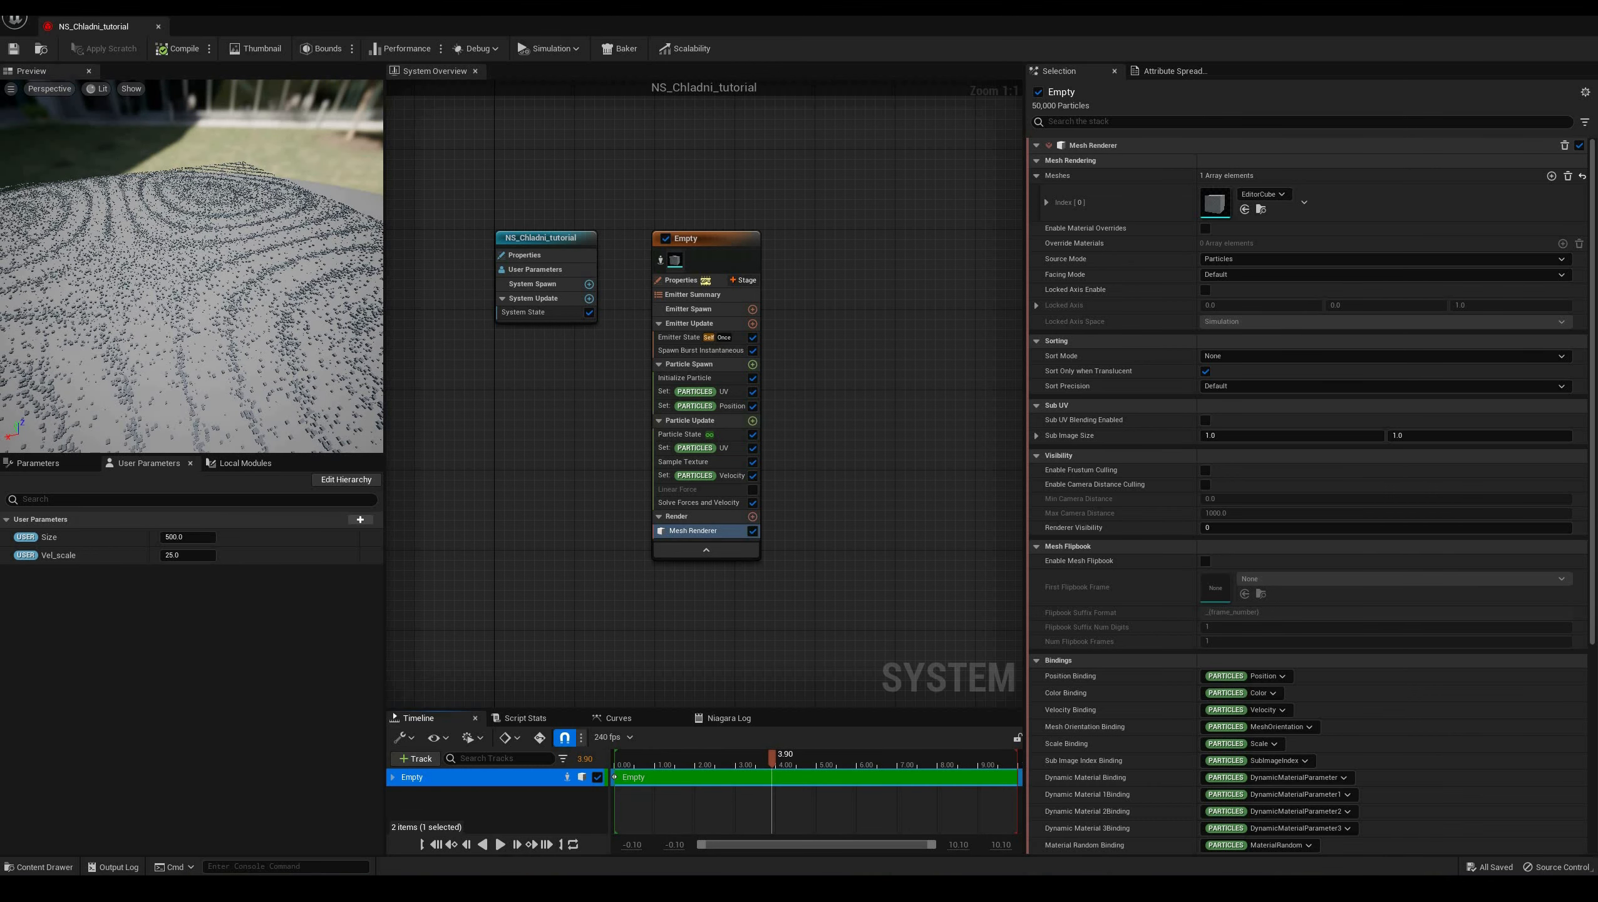
Add an Update Mesh Orientation module to Particle Update
click(752, 422)
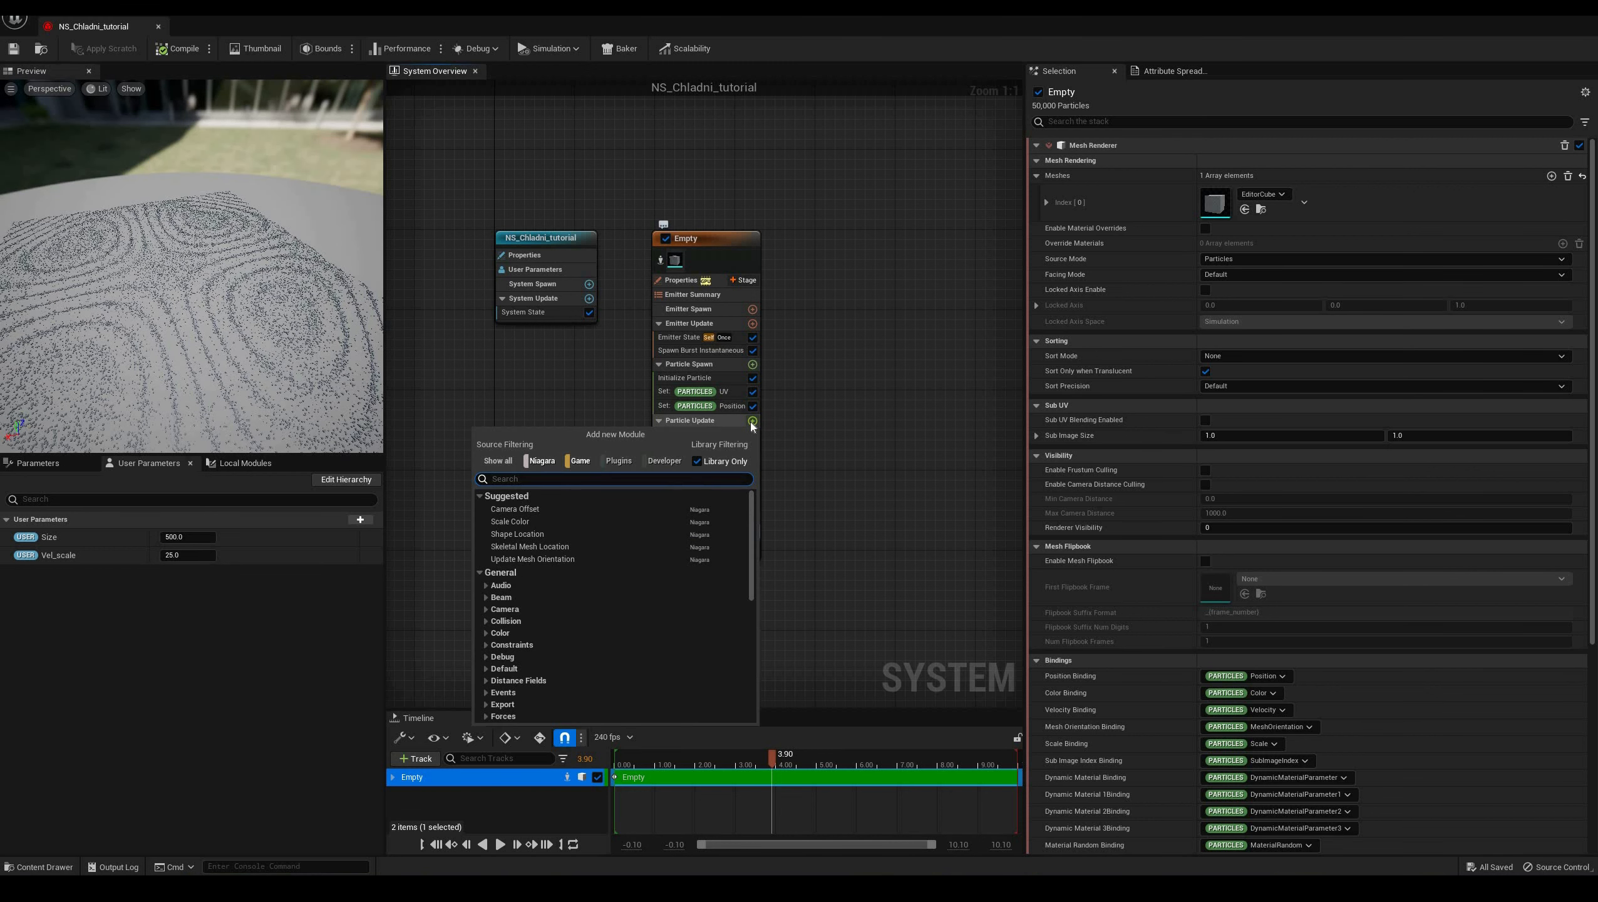
text(r)
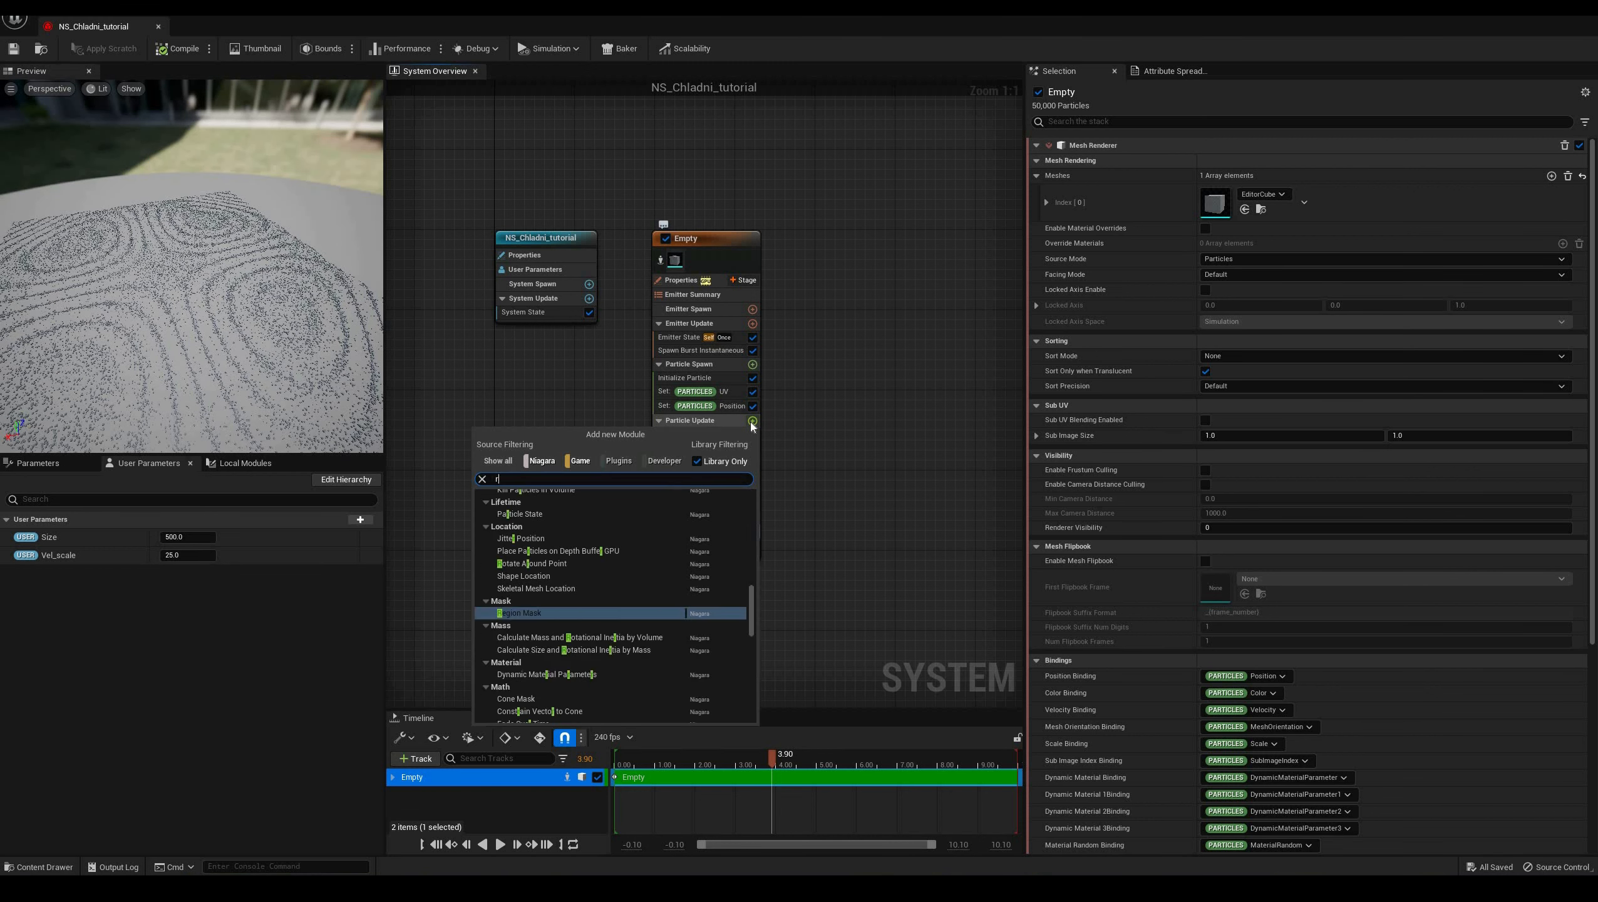
key(BackSpace)
text(upd)
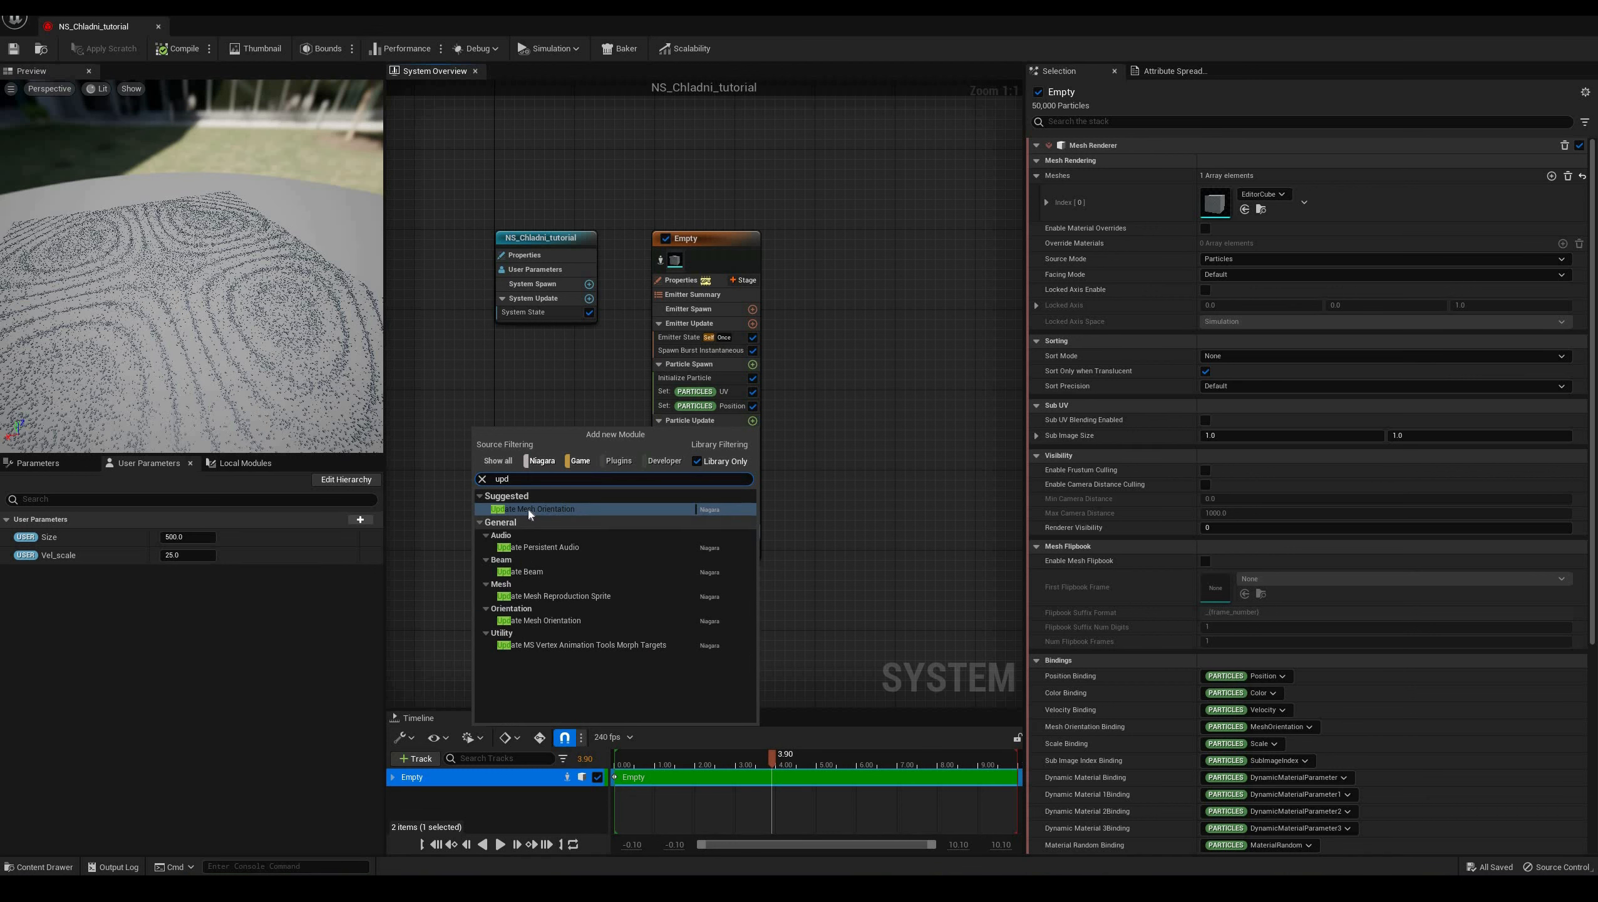
click(529, 510)
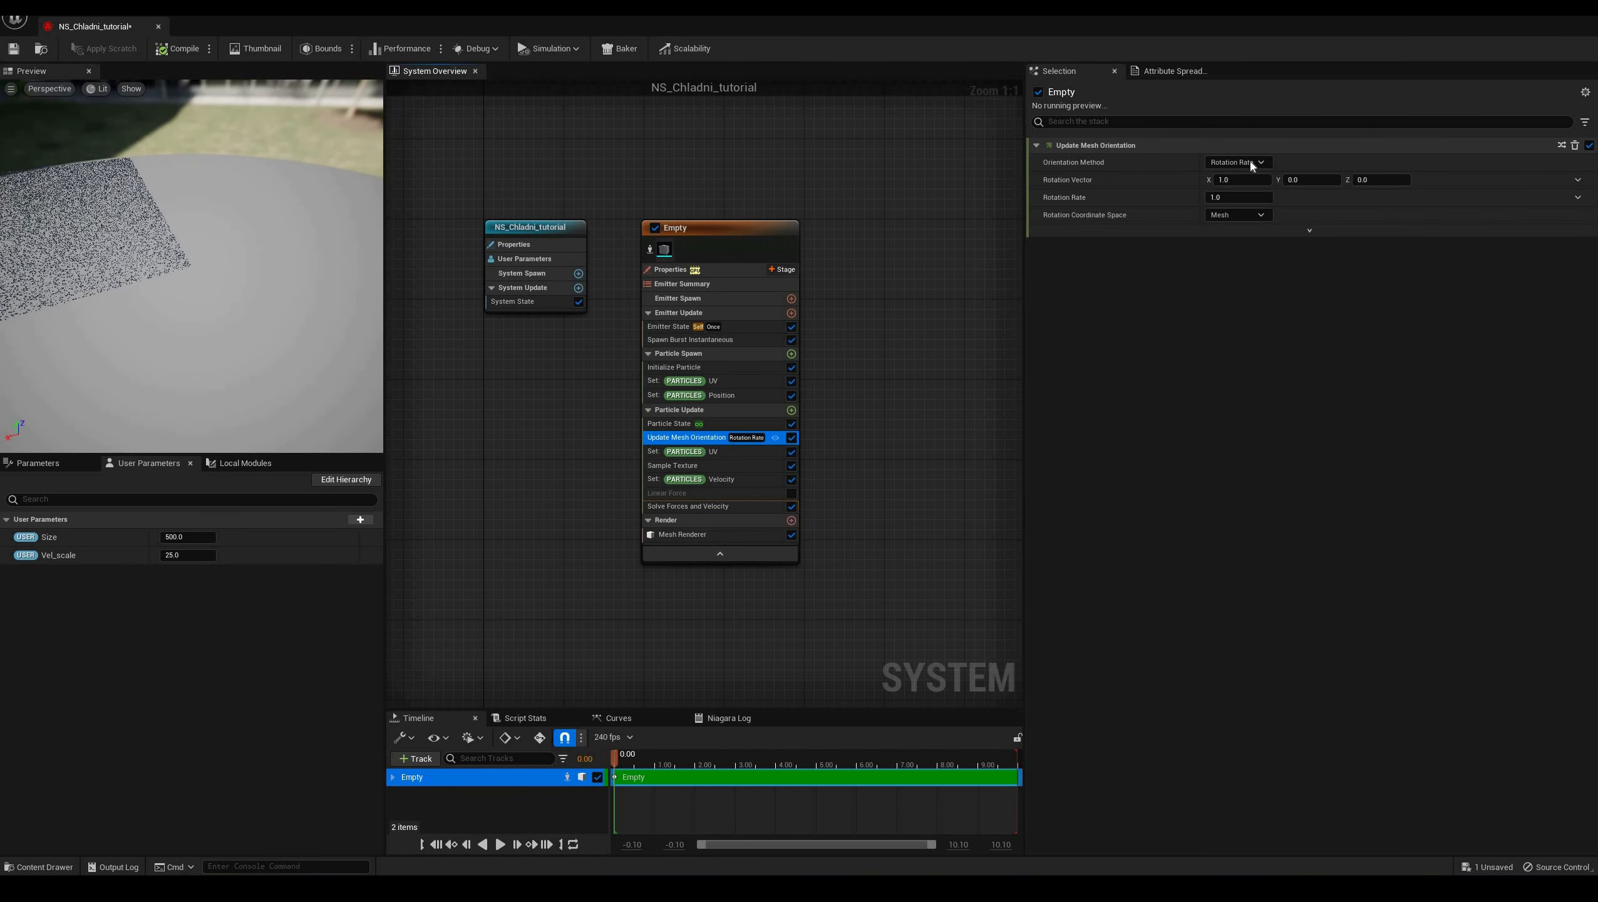
Set Update Mesh Orientation to Rolling Orientation with Mesh Renderer as its source, then save and close the Niagara system
click(1247, 162)
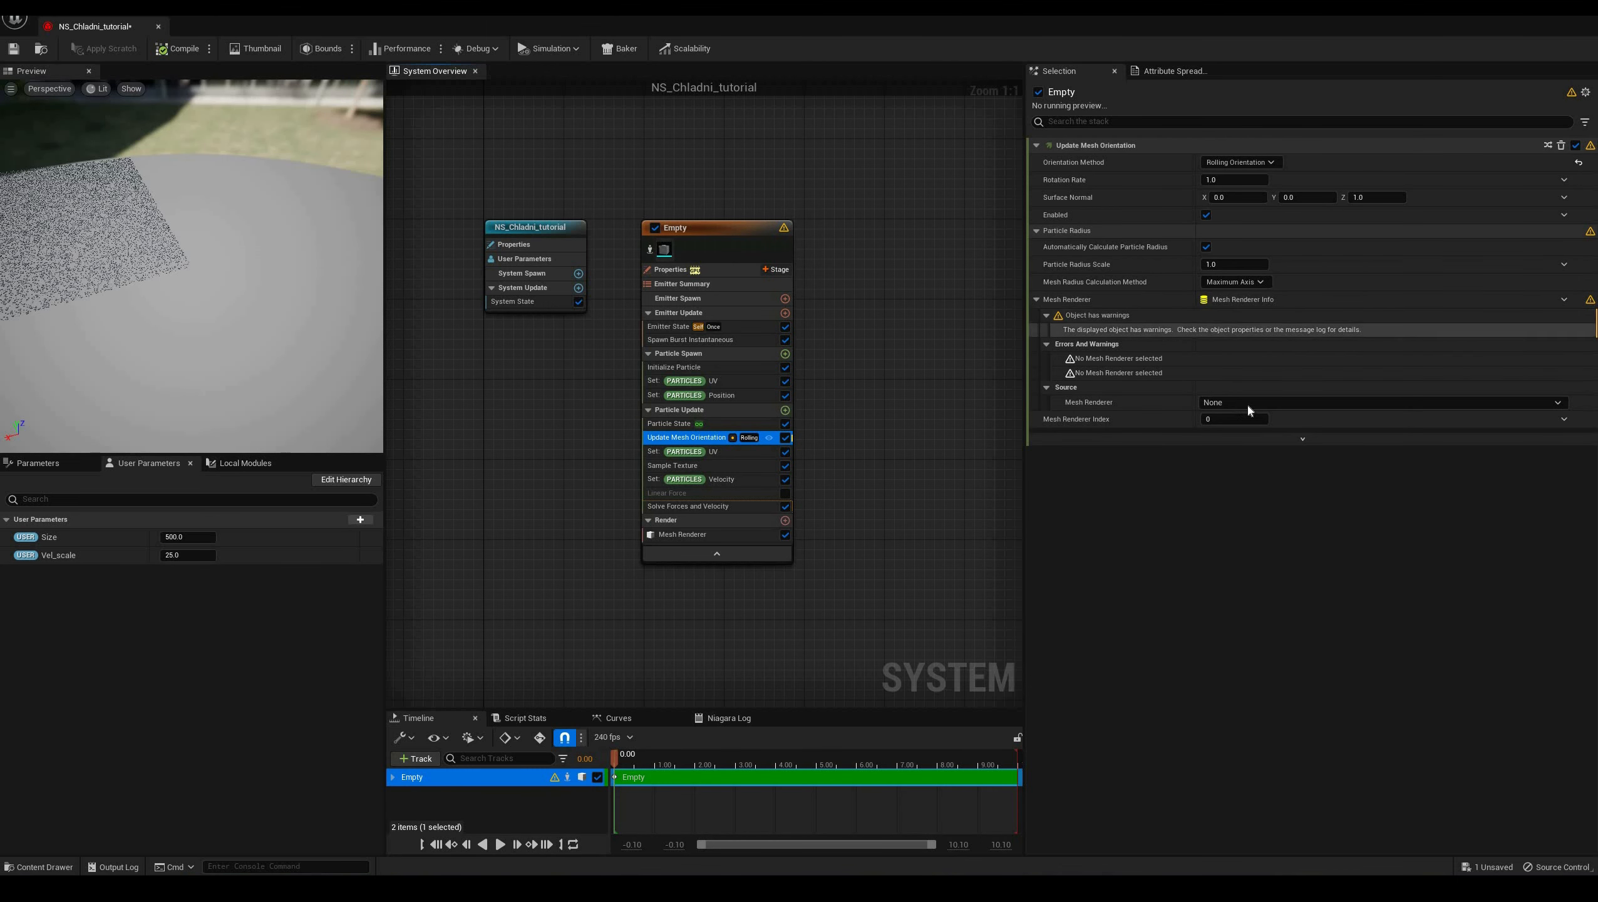
click(1247, 402)
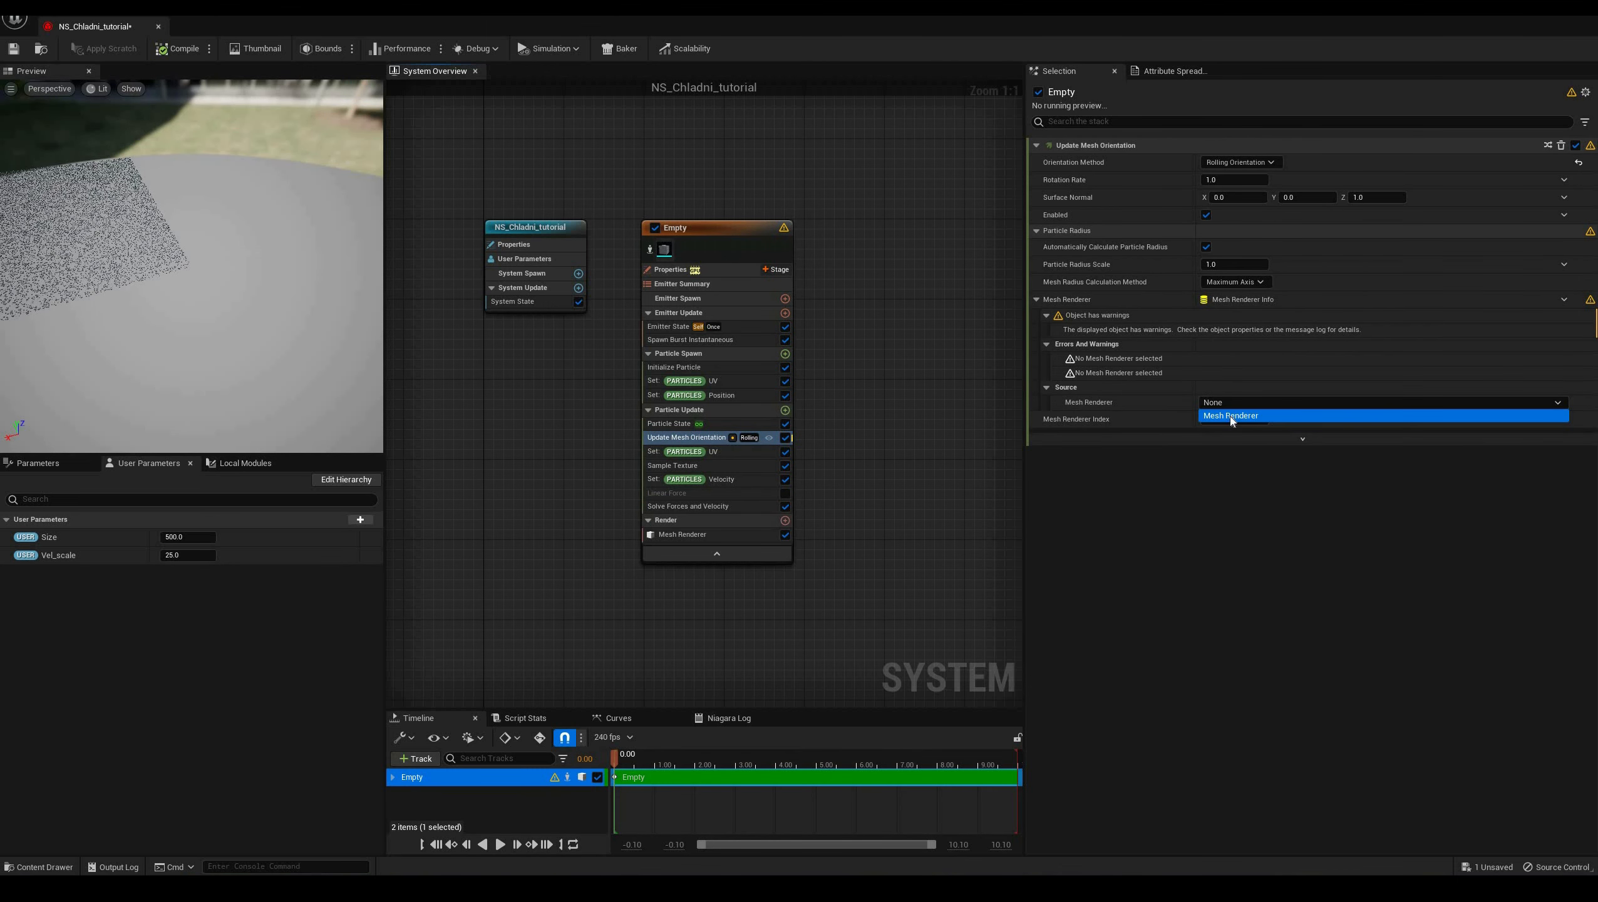
click(1231, 416)
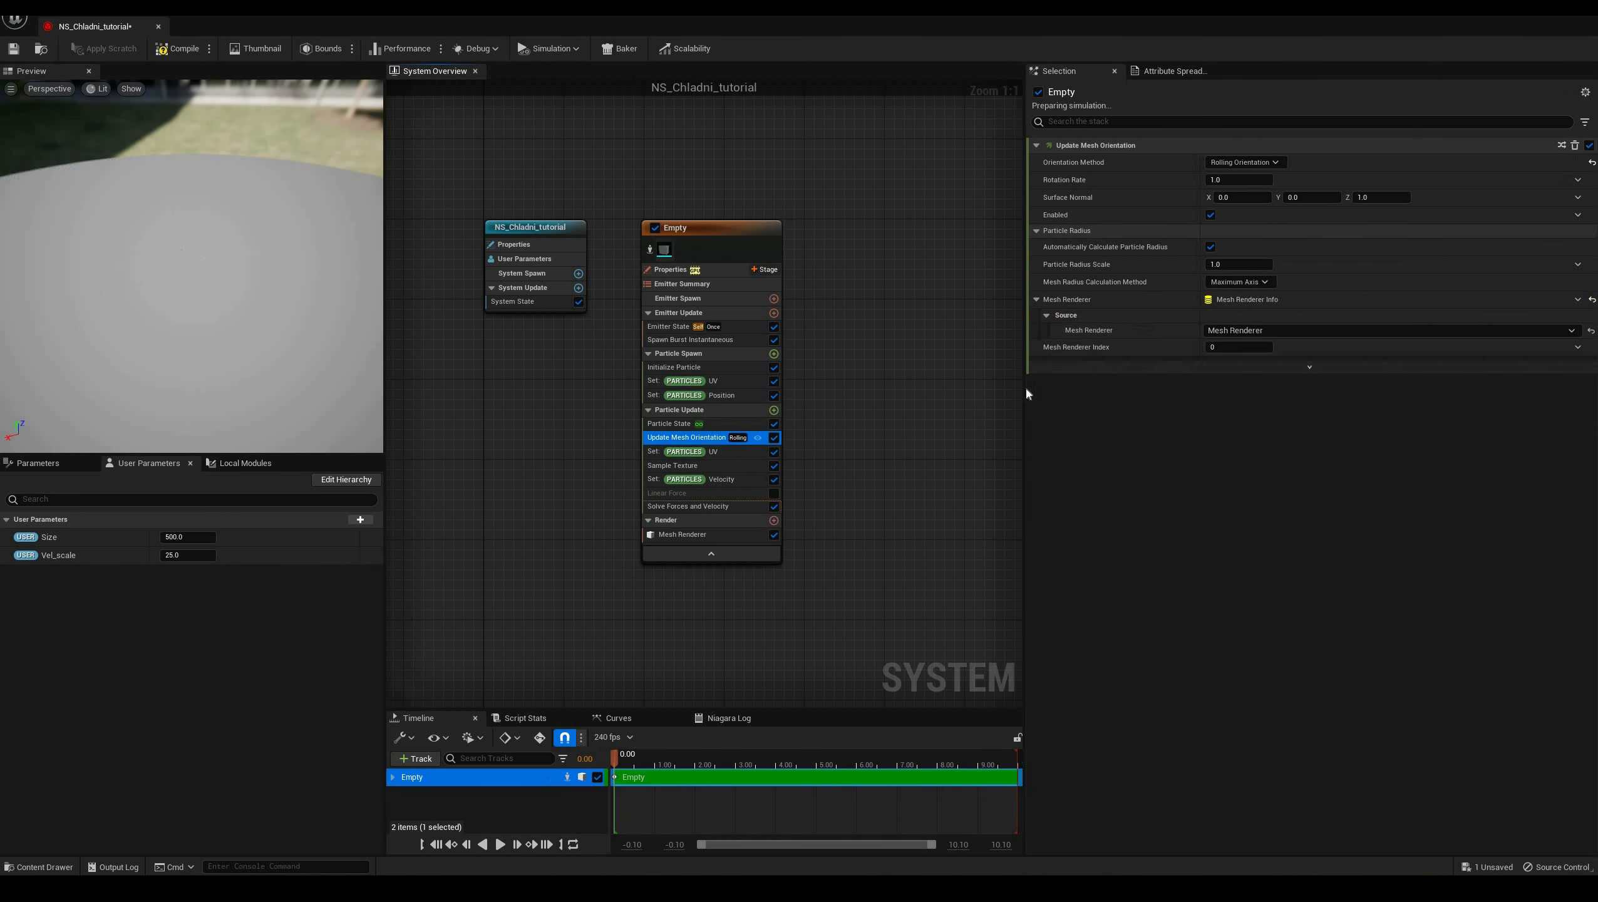
click(16, 54)
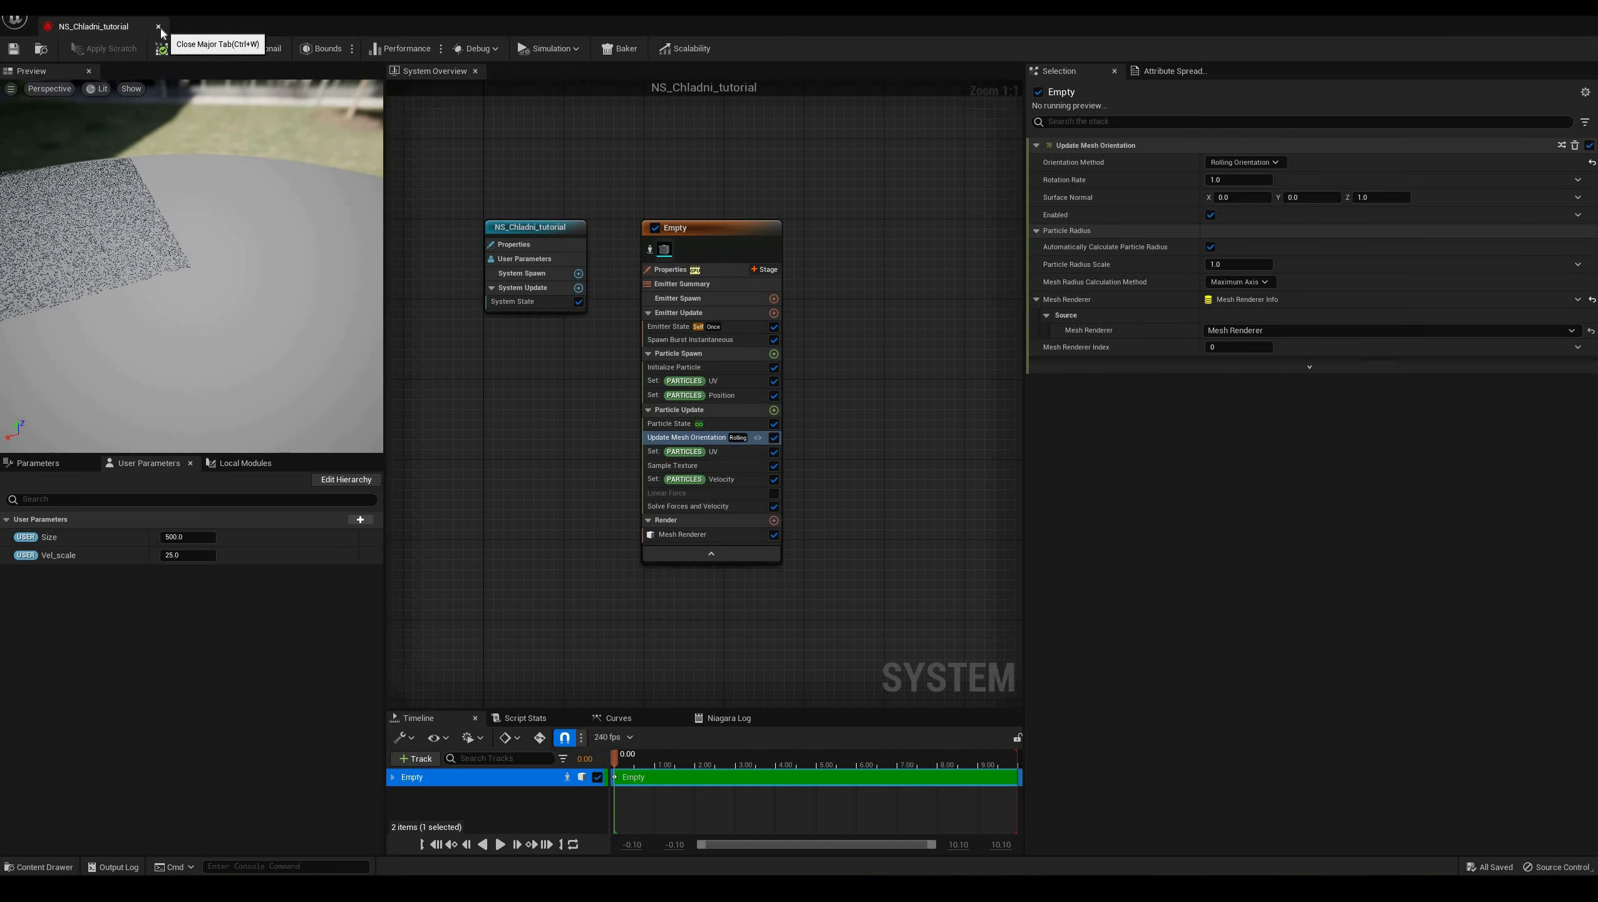
click(158, 26)
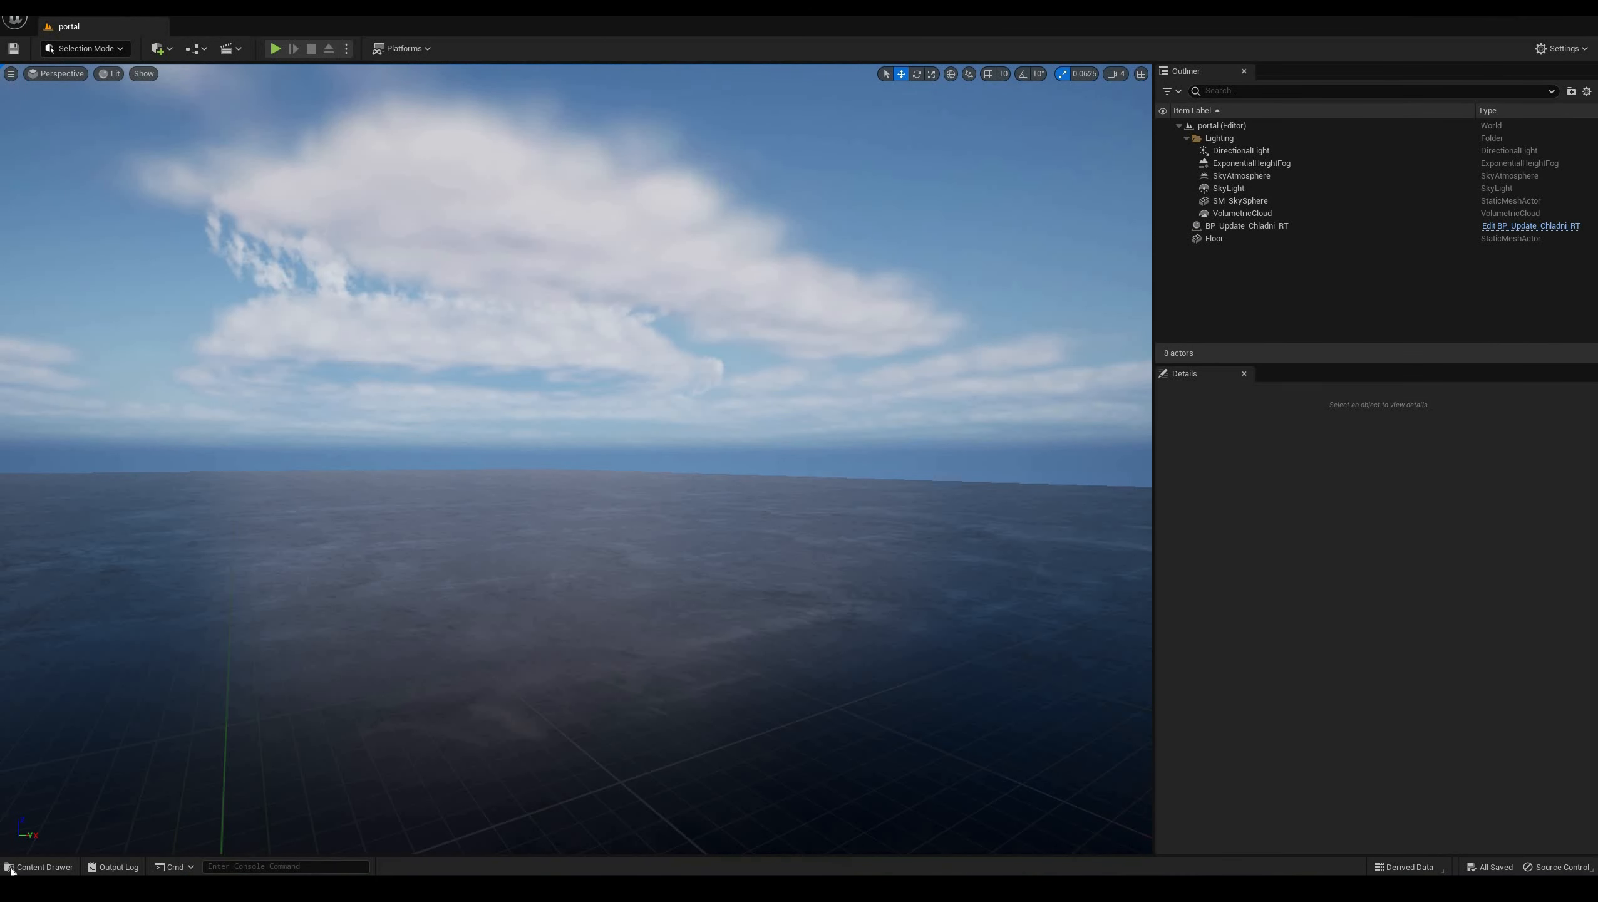
Place the NS_Chladni_tutorial Niagara system in the level on the floor and frame it in the viewport
key(ctrl+space)
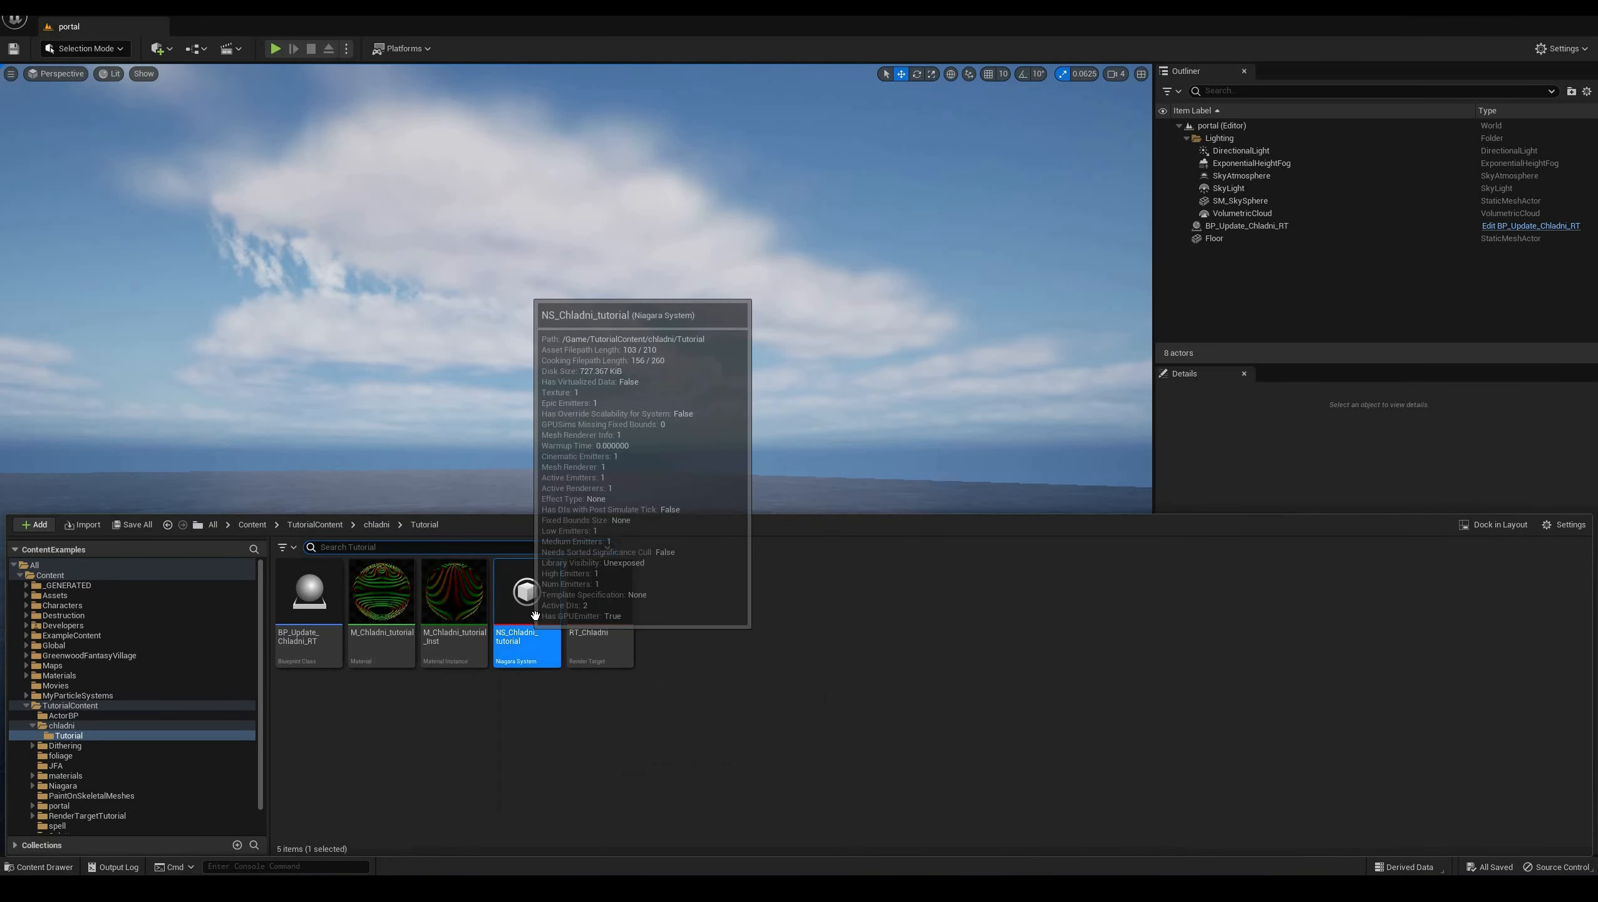
drag(545, 532, 444, 645)
key(f)
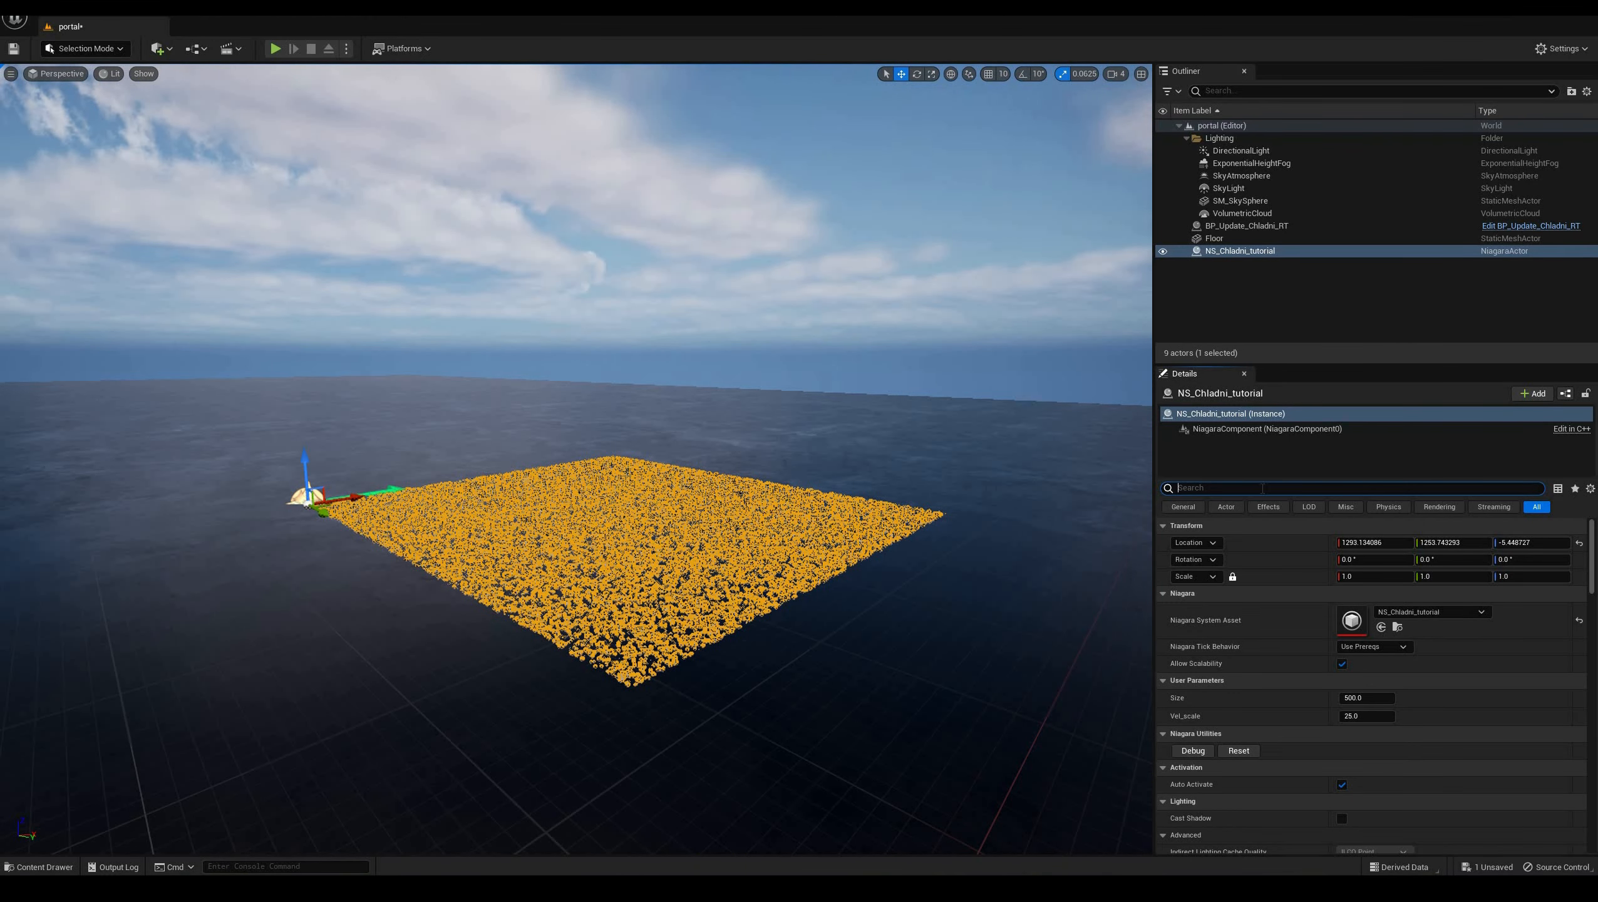
Filter the placed Niagara actor's details for "shado" and look at its Cast Shadow setting, then leave the actor
click(1262, 487)
text(shado)
click(1343, 542)
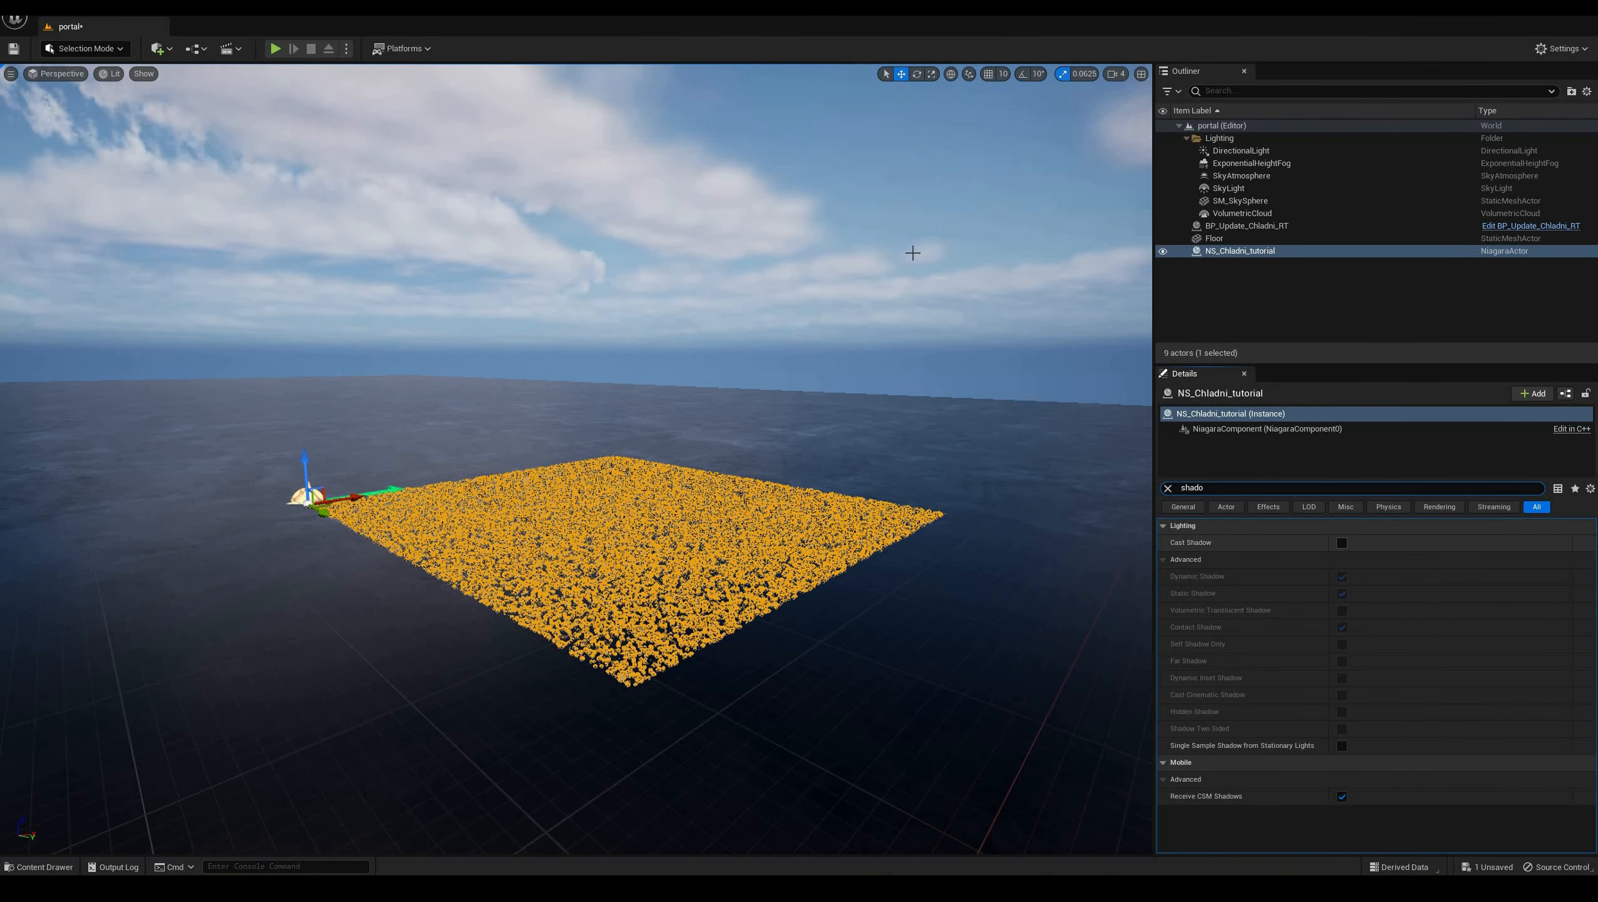
click(337, 173)
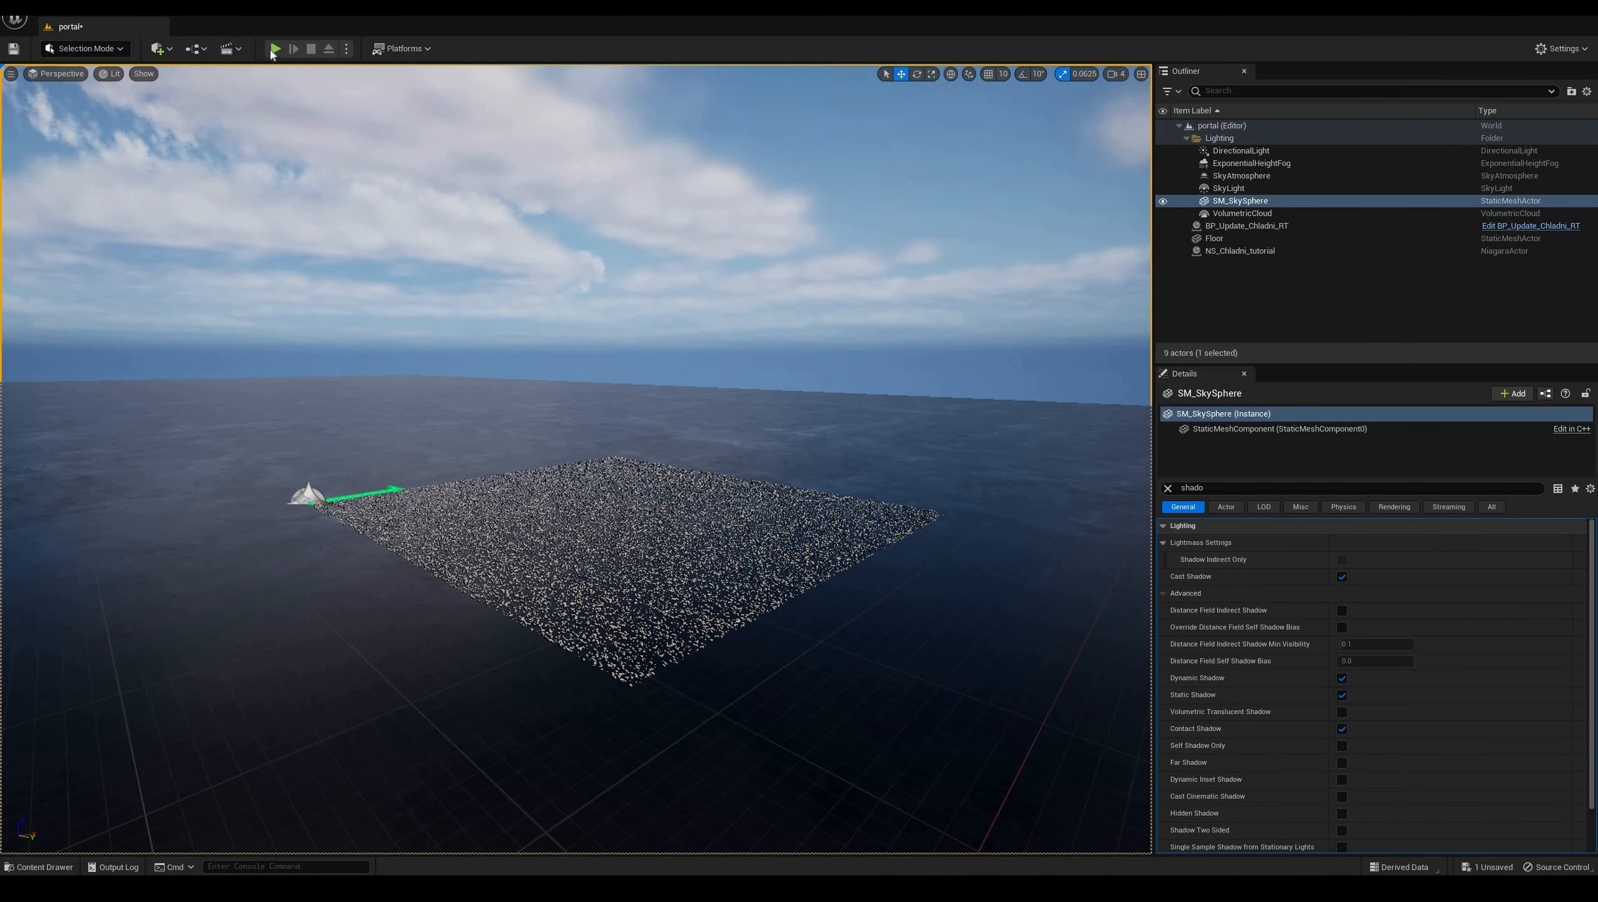
Play the level and fly over the particle field to examine how the rolling cubes form the Chladni pattern
key(alt+p)
key(w)
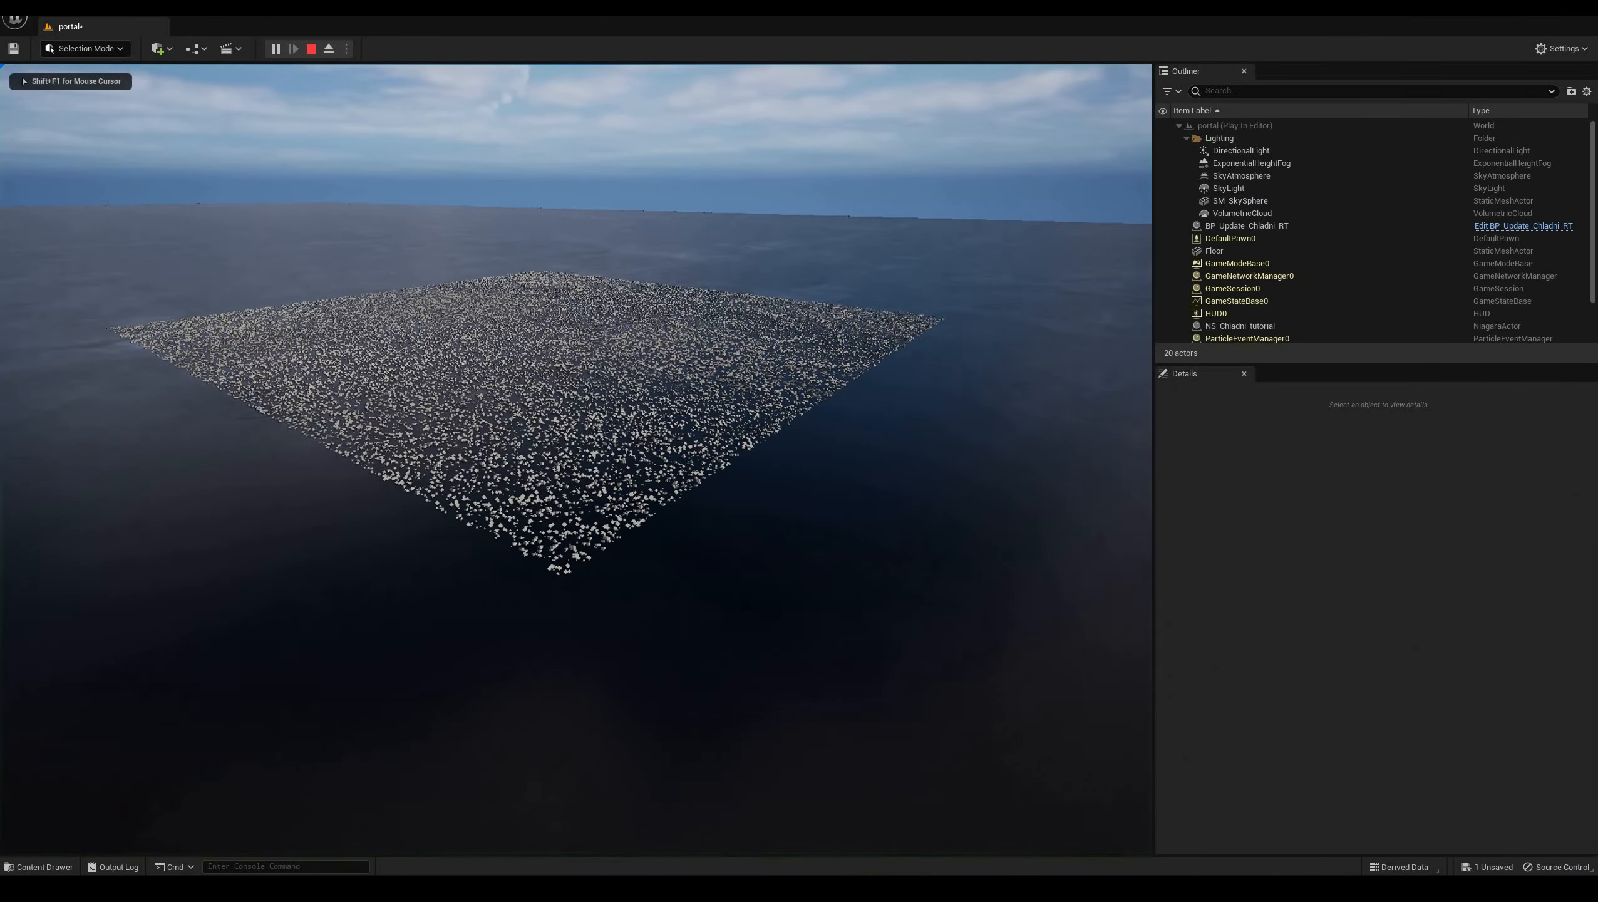
key(w)
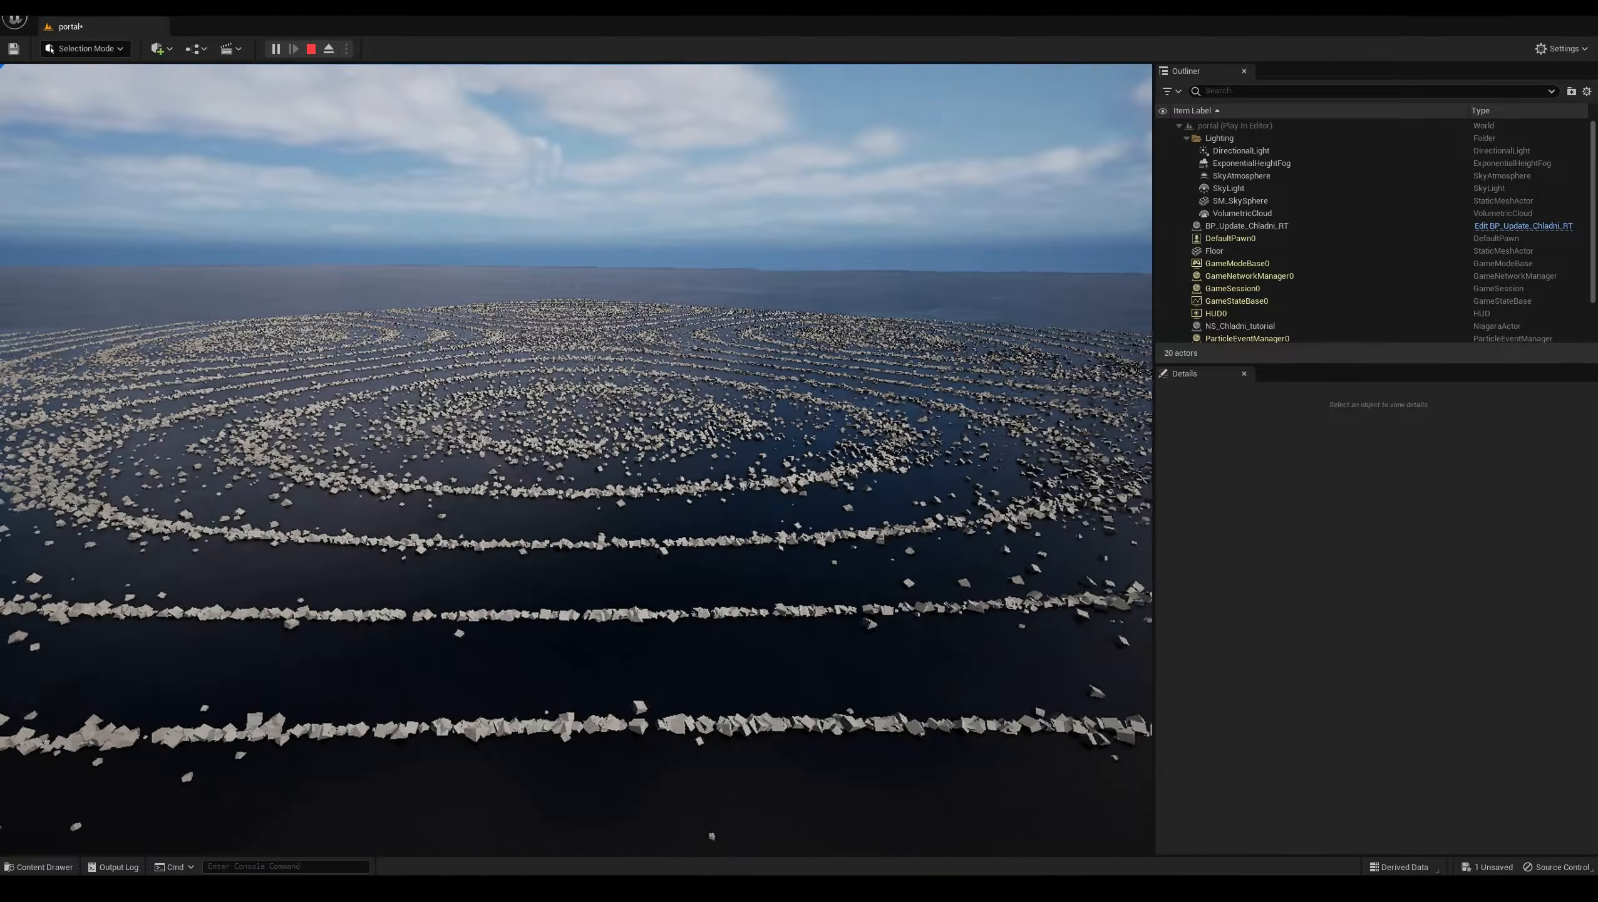
key(w)
key(w)
key(s)
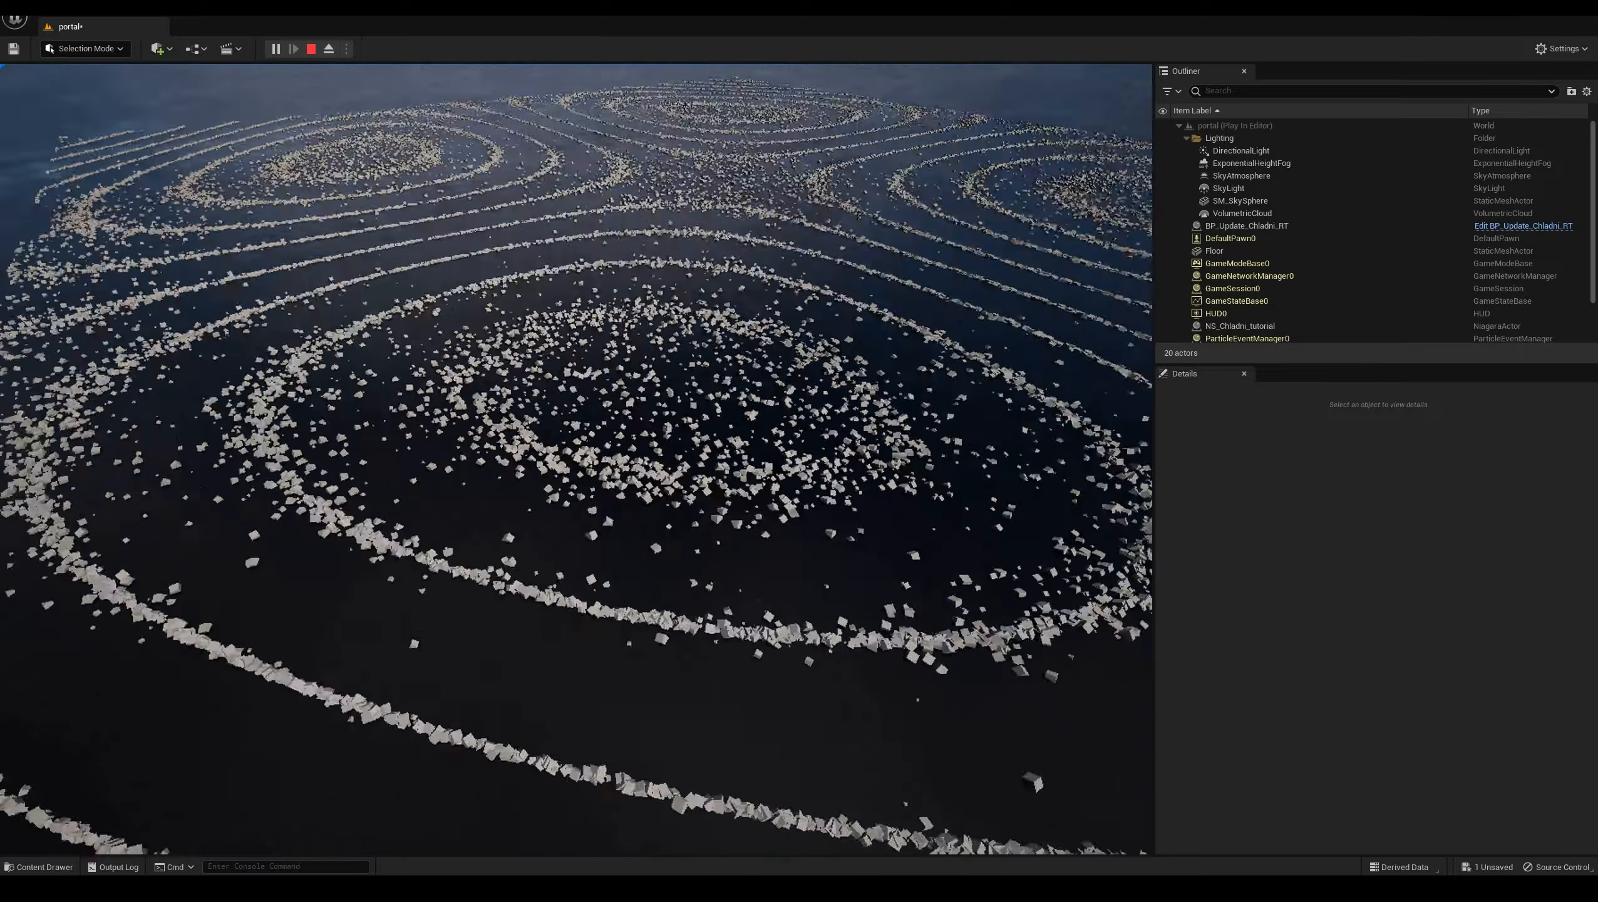
key(s)
key(shift+F1)
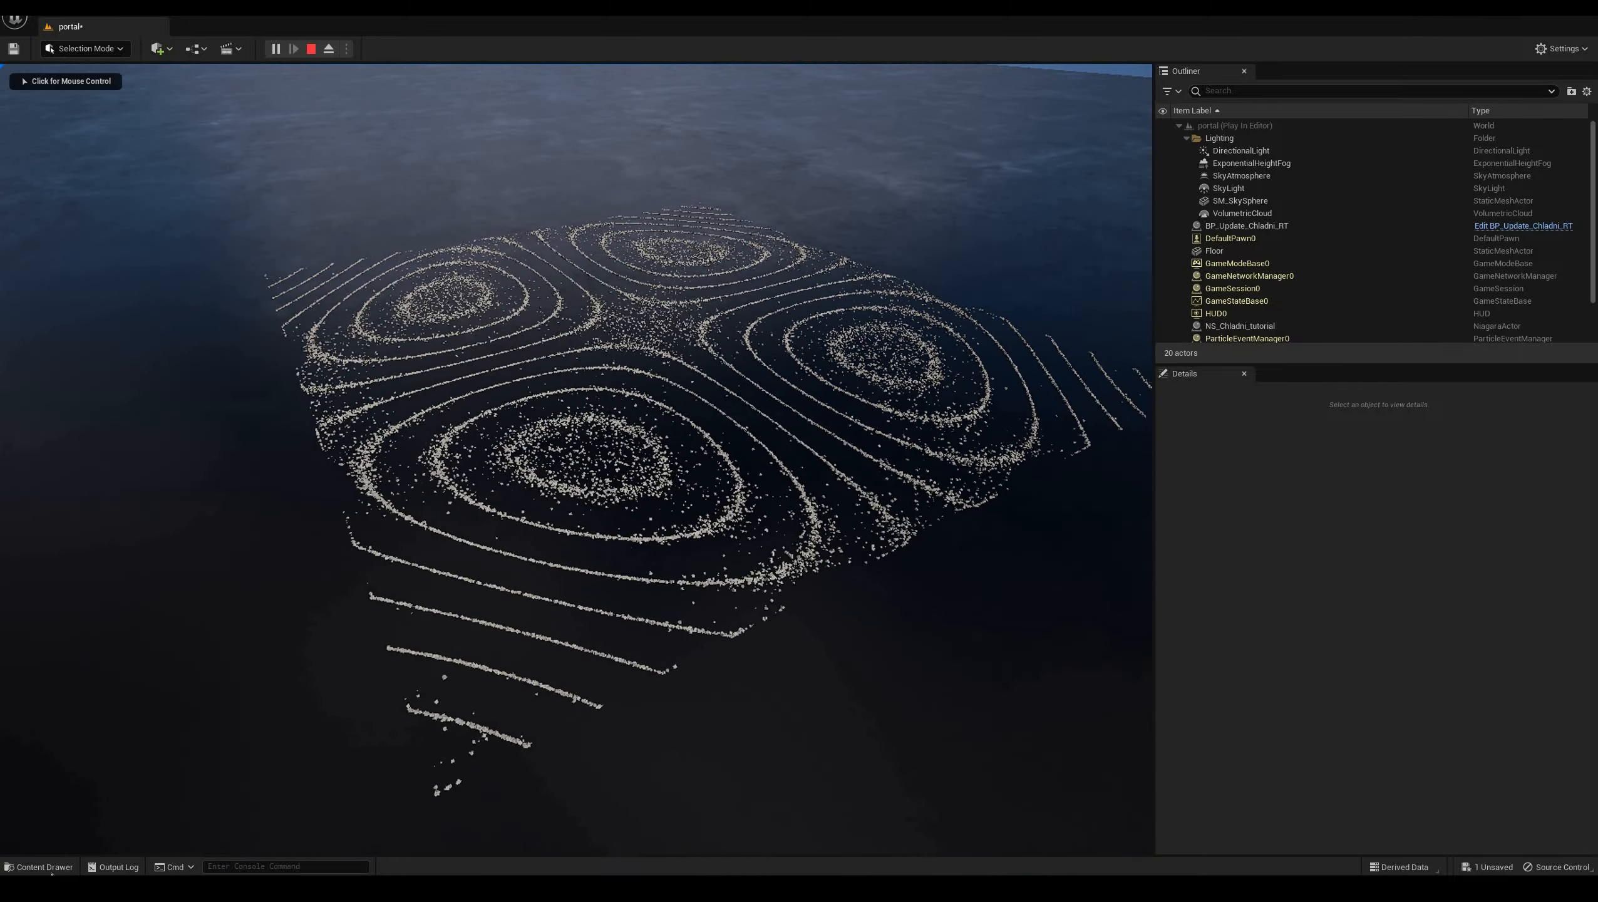
Open M_Chladni_tutorial_Inst in a floating window beside the running level and set its M parameter to 0.5
click(38, 866)
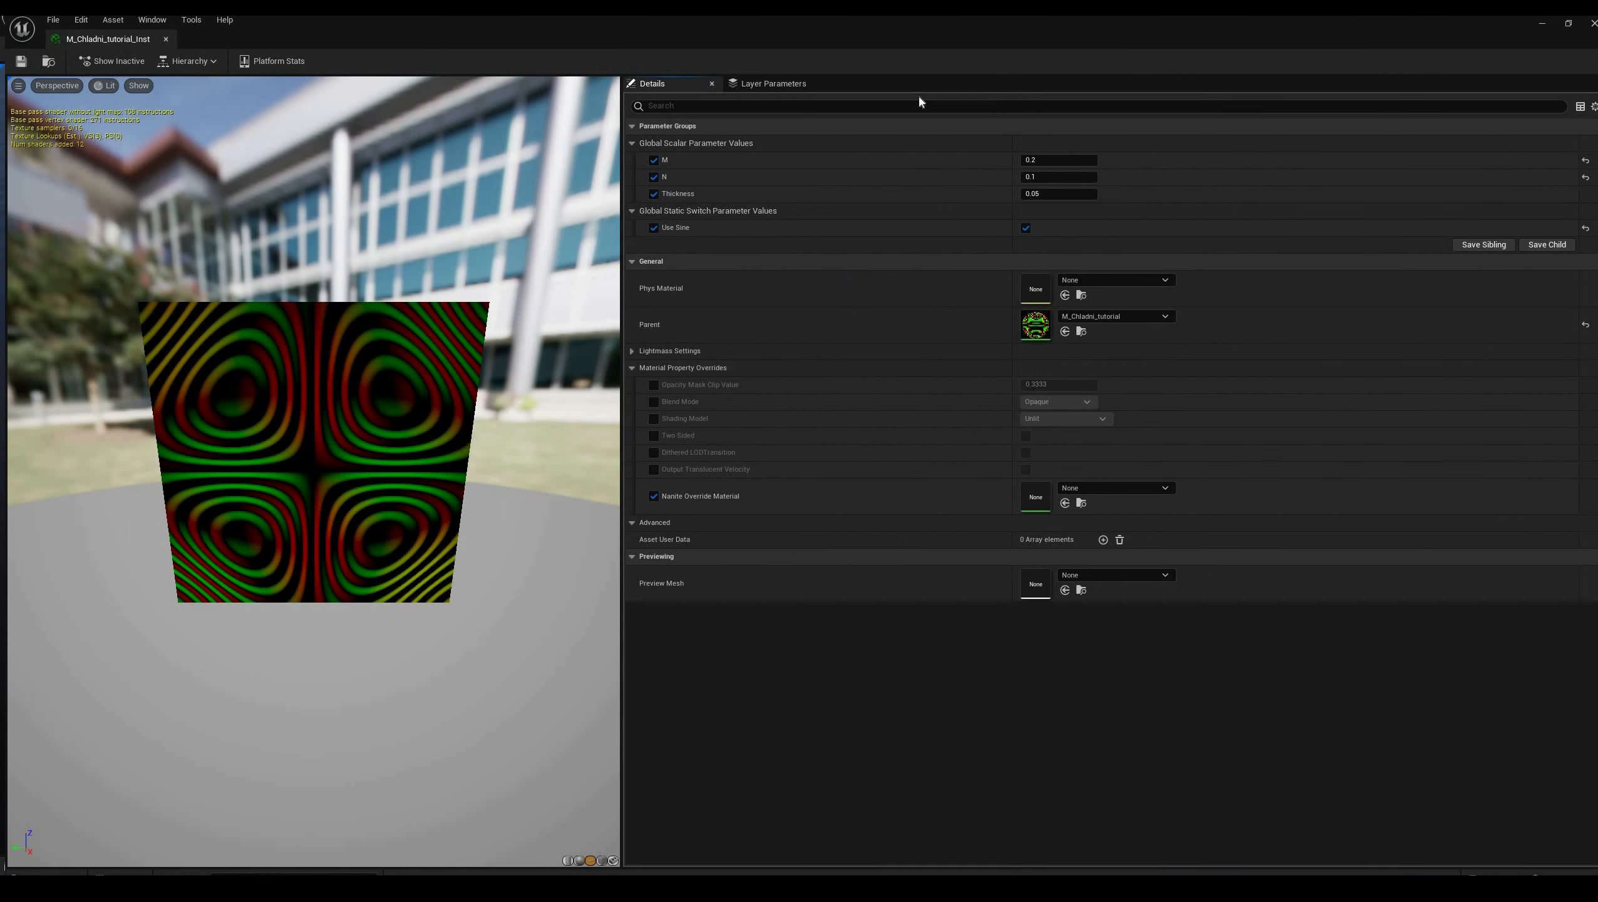
double_click(853, 20)
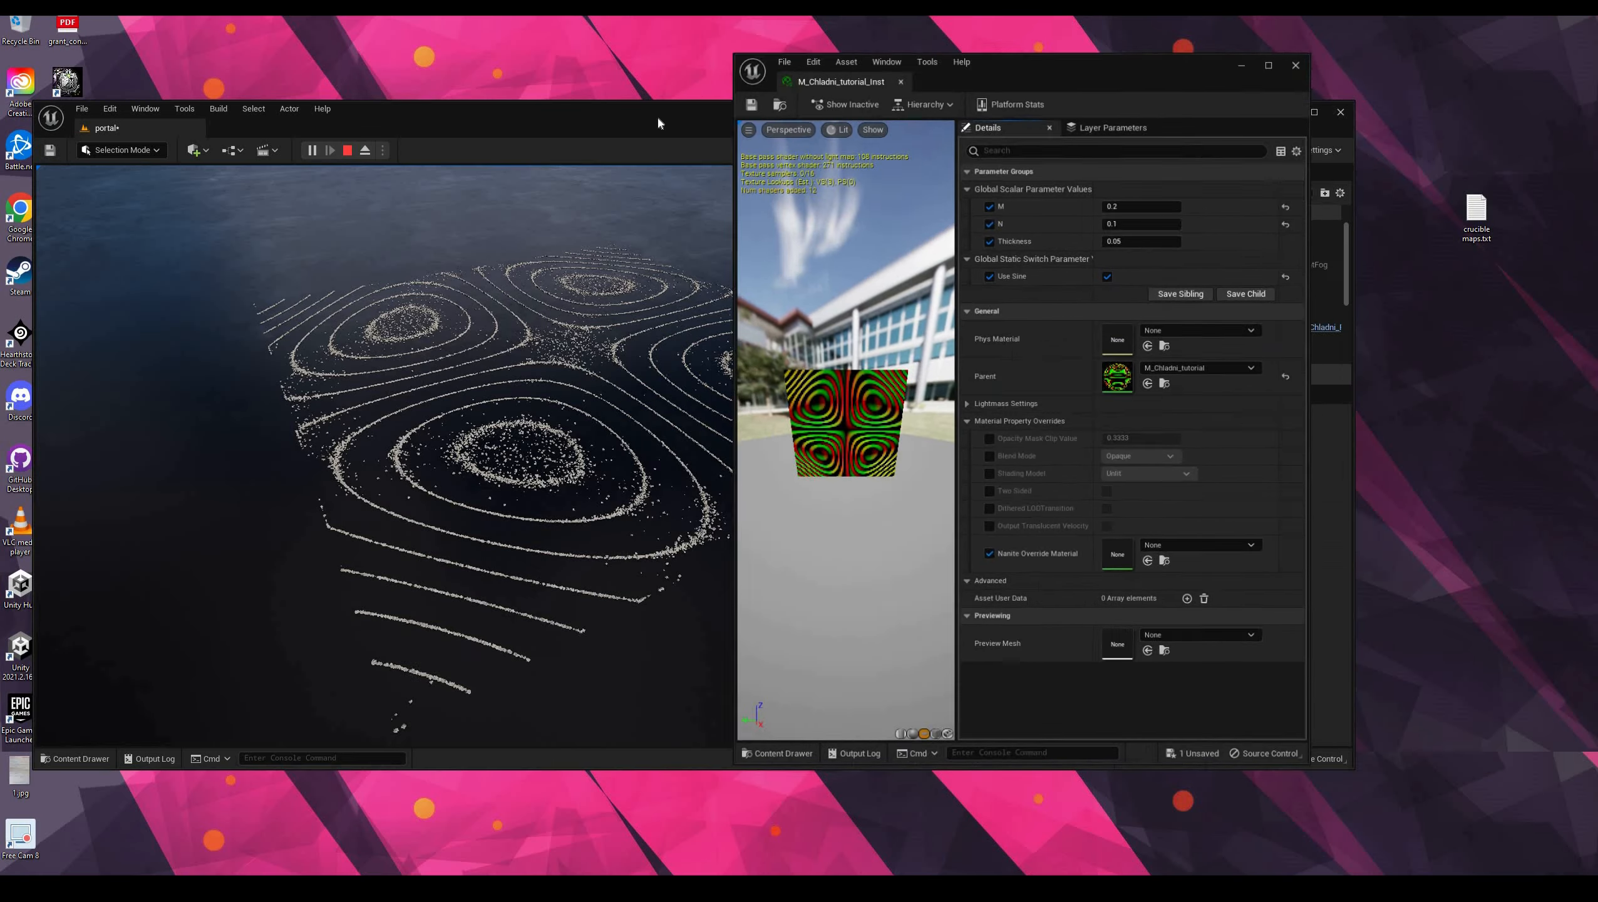
double_click(613, 115)
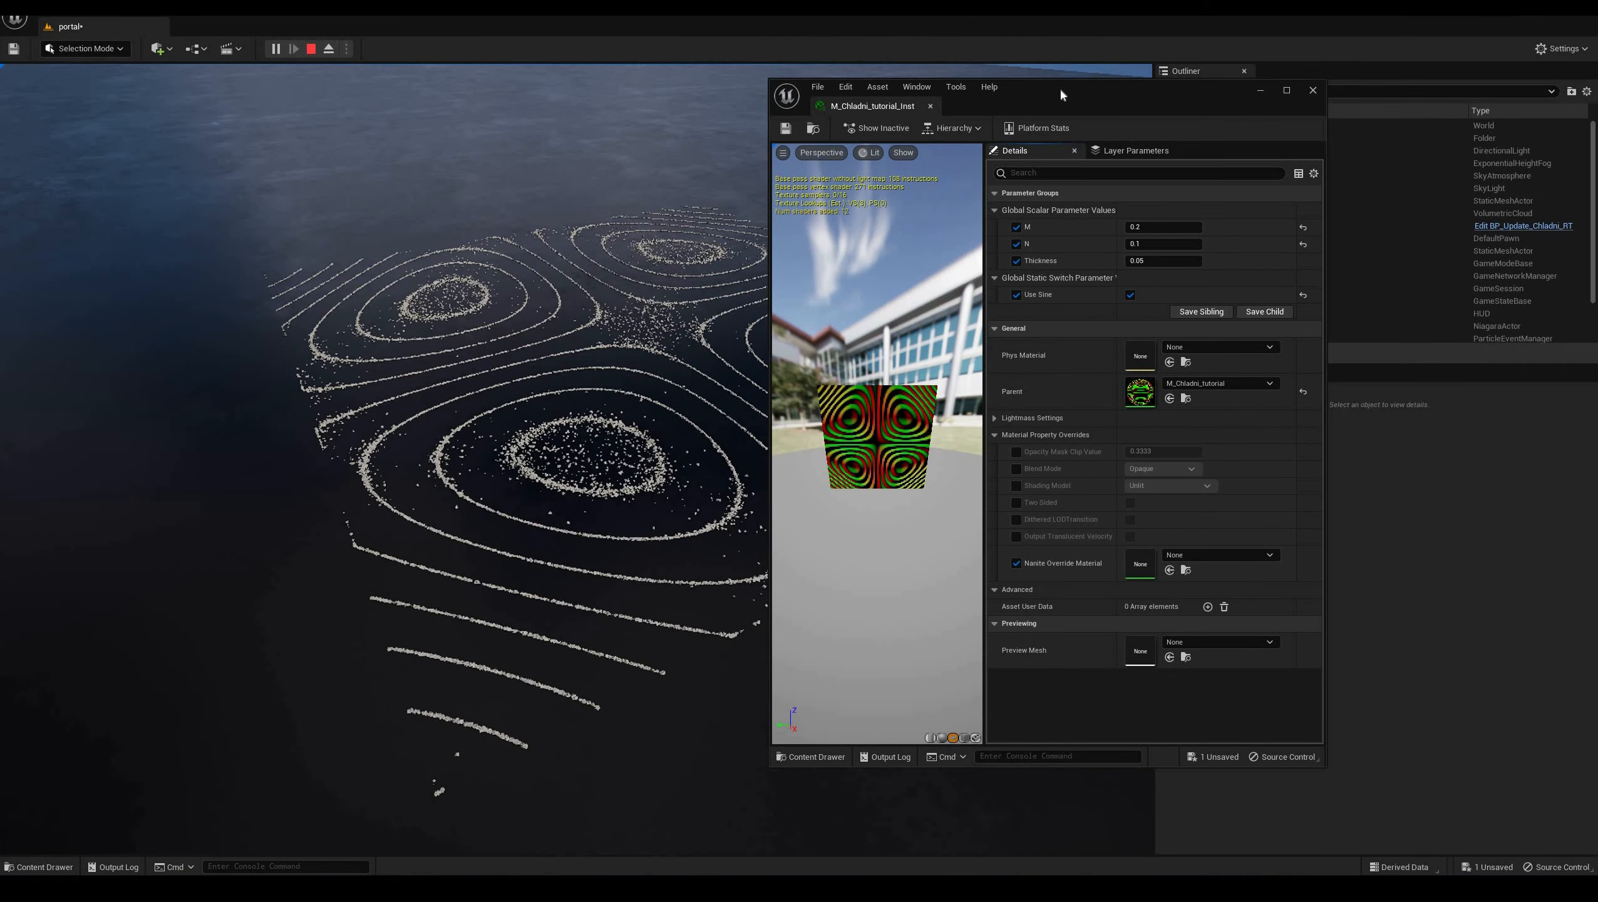
drag(1111, 88, 1325, 61)
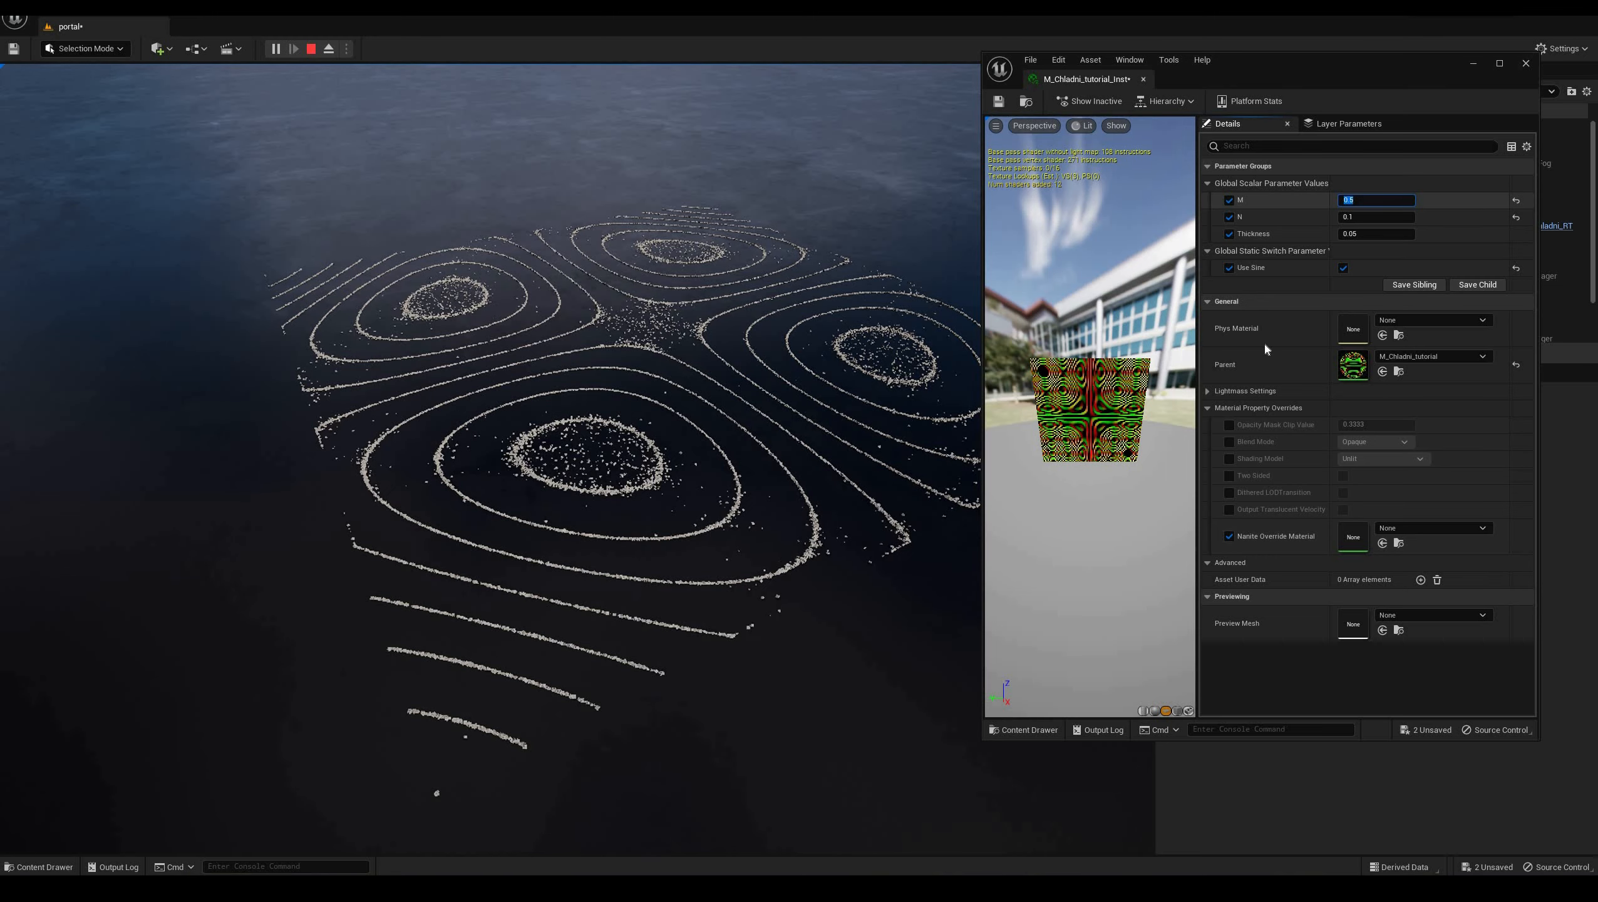
key(Return)
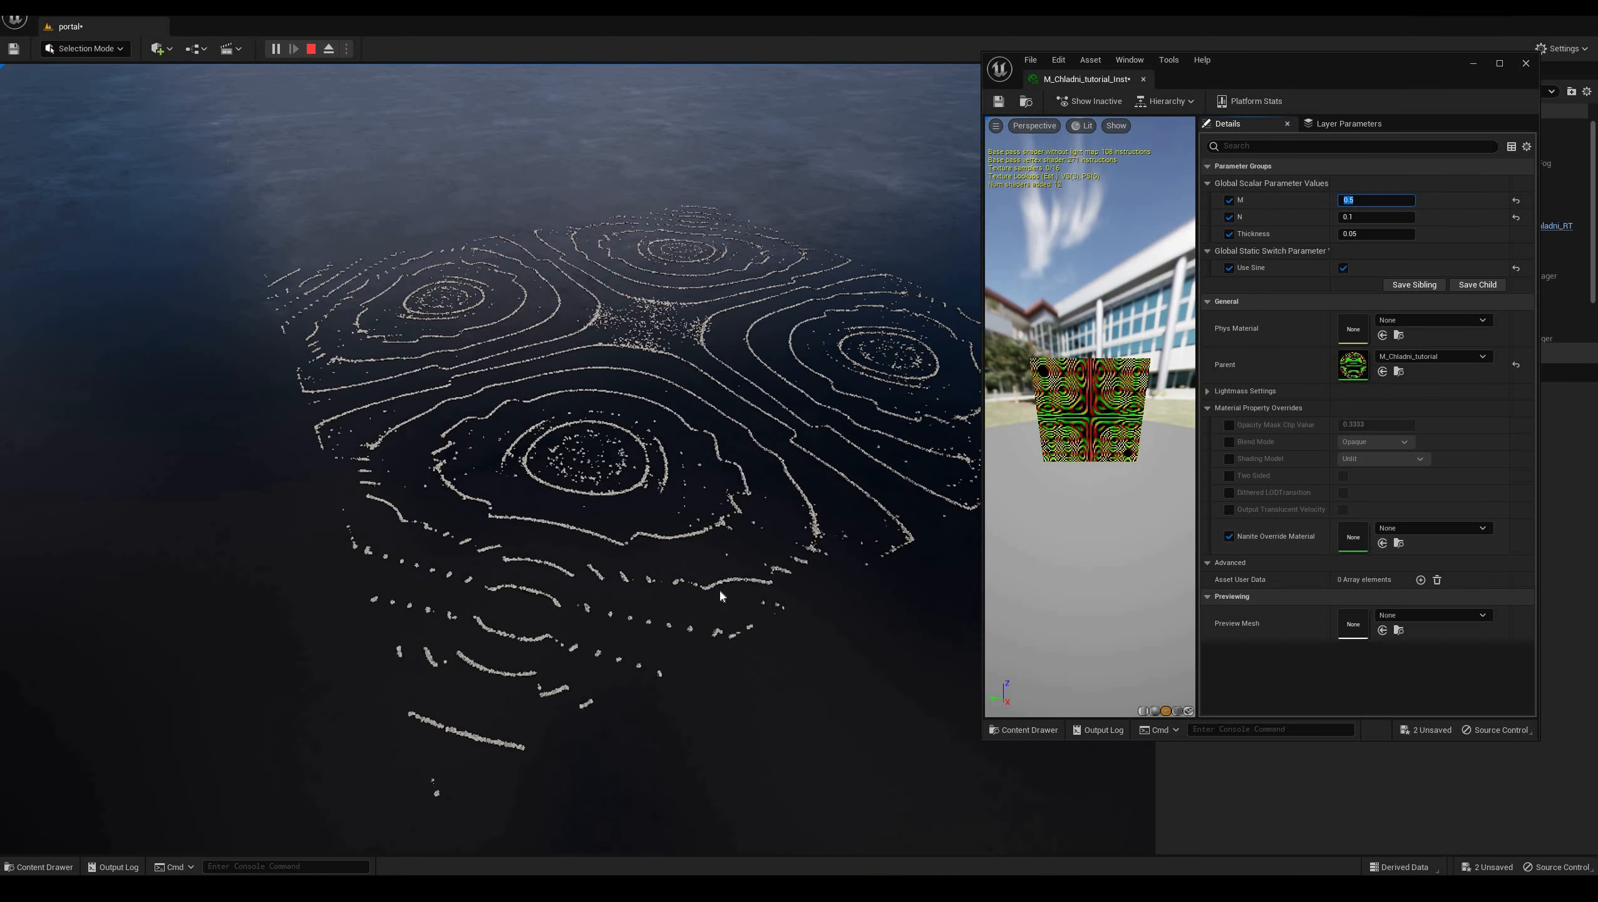
Fly closer in the running level to examine the cubes rearranging into the new pattern, then stop playing
click(531, 569)
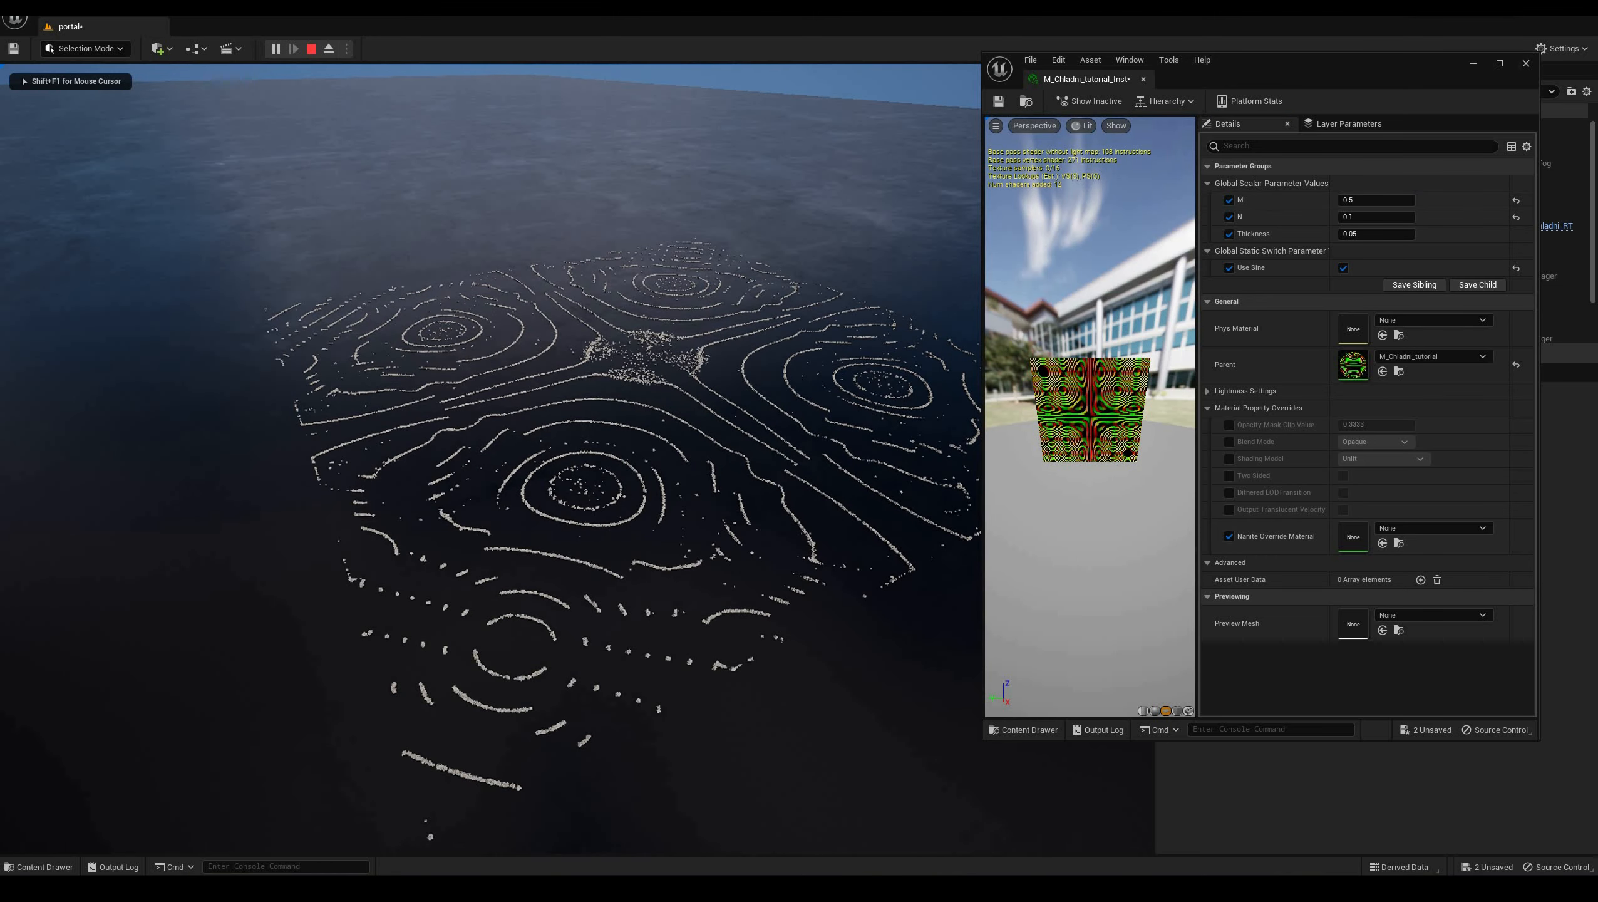
key(w)
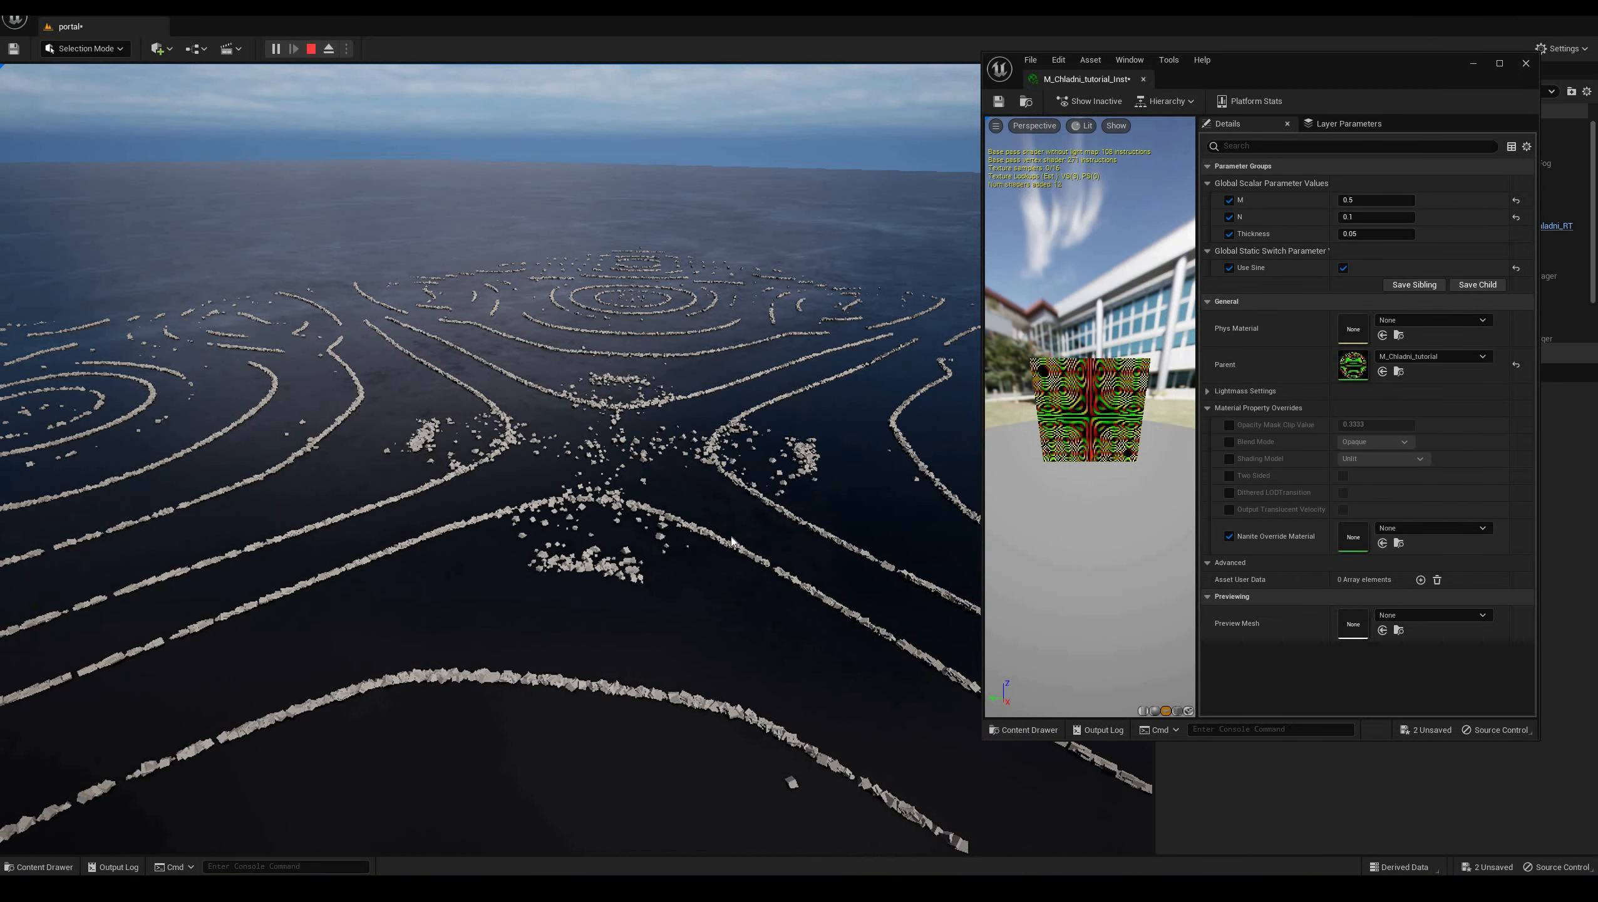
key(shift+F1)
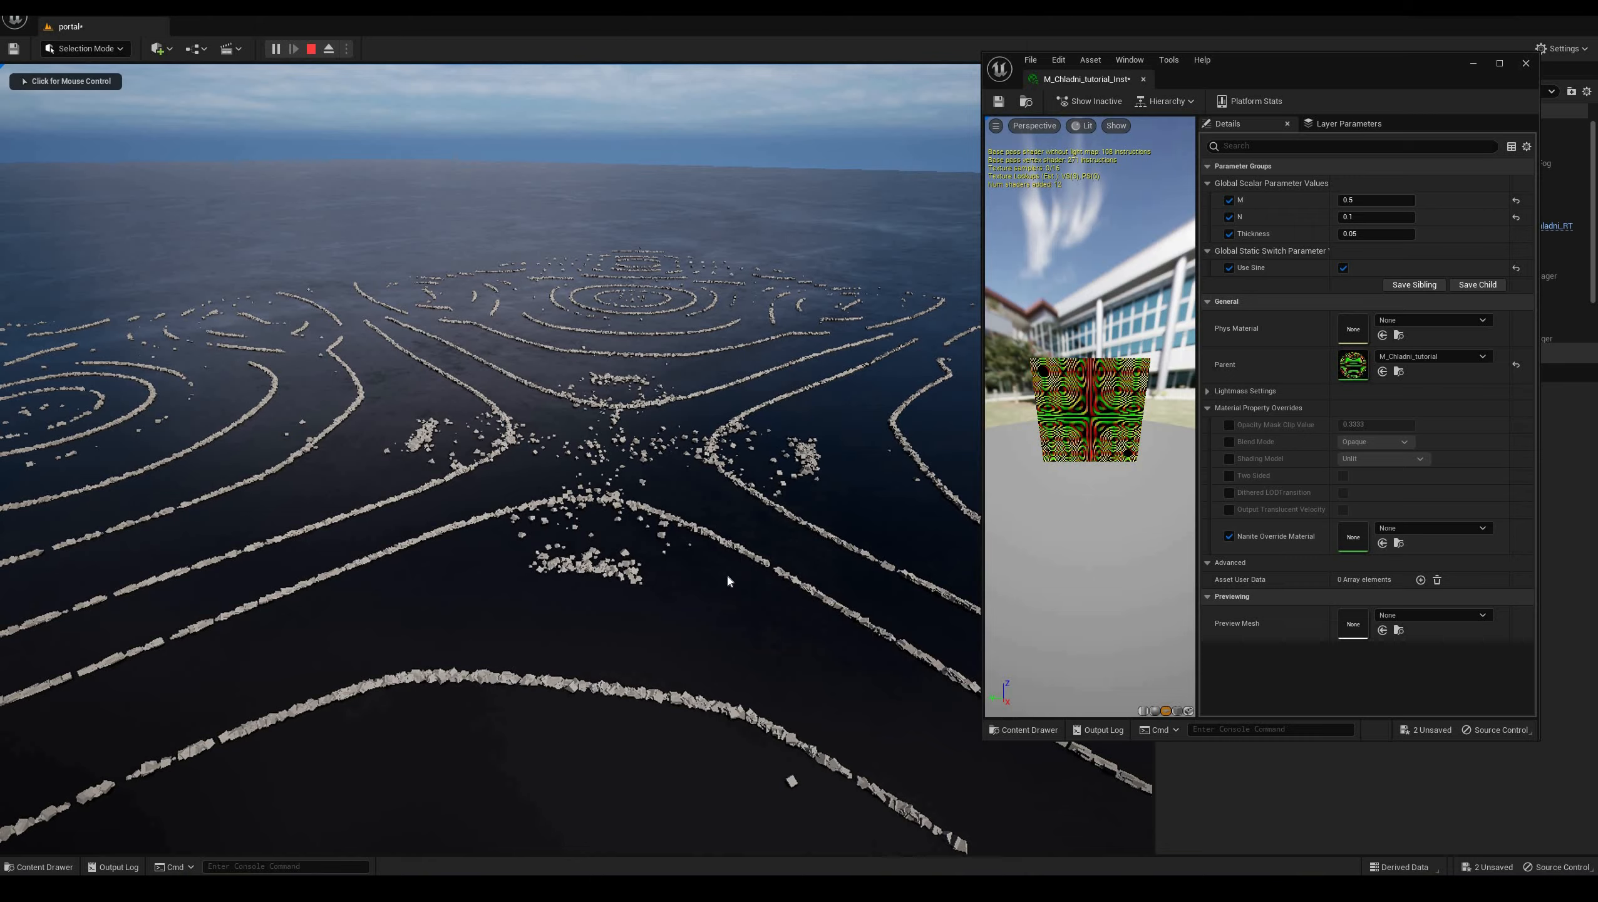
click(311, 49)
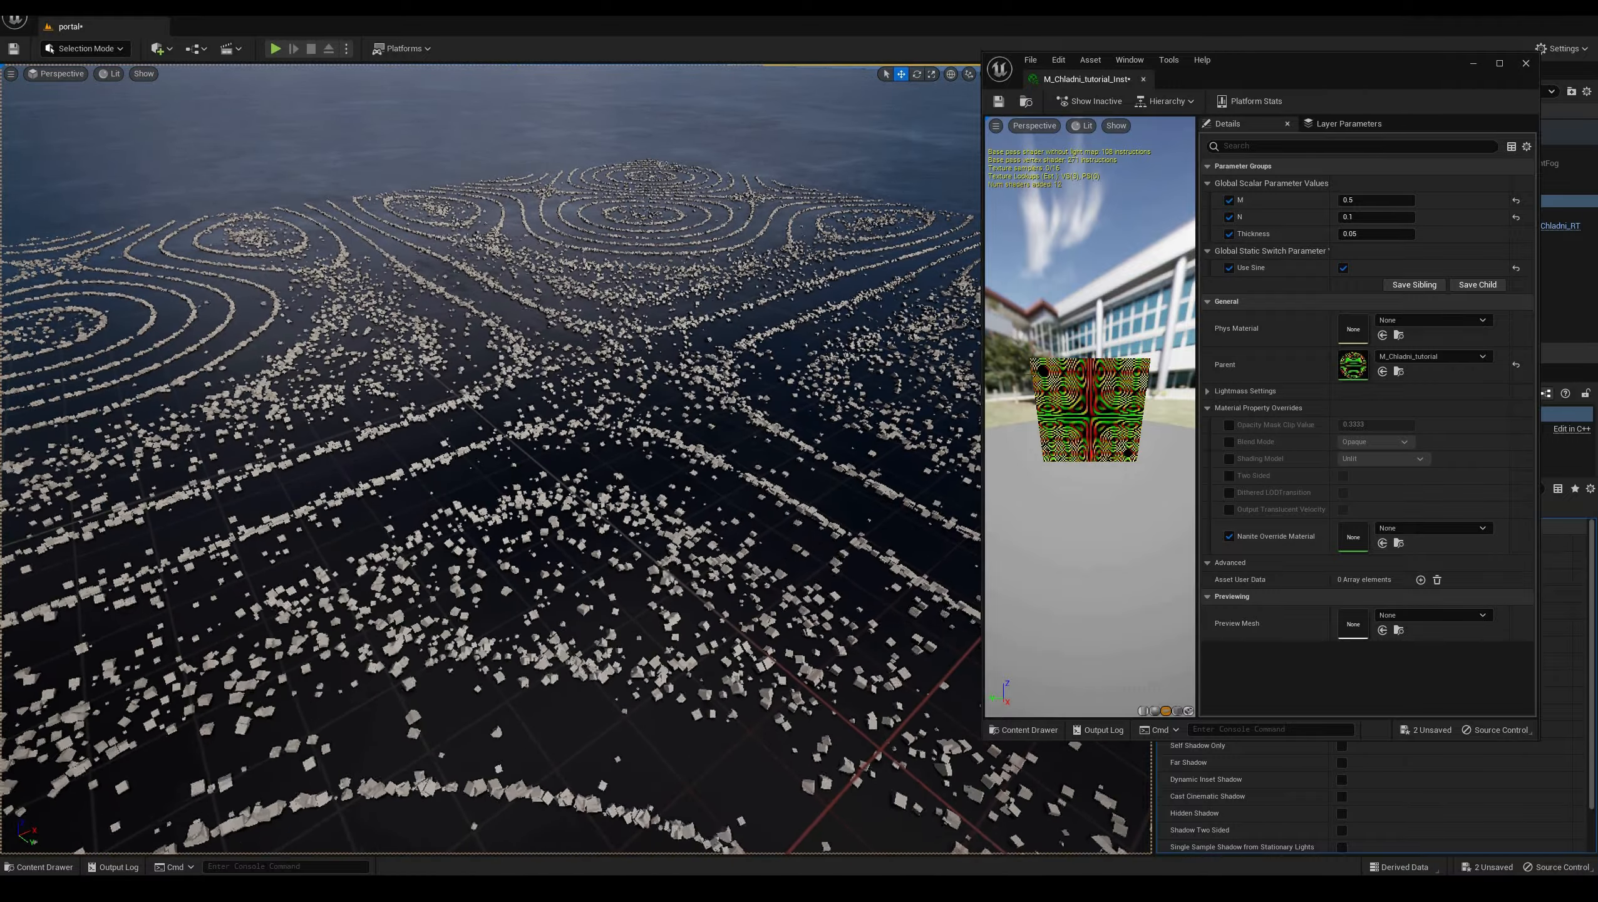
Minimize the material instance window, inspect the cube pattern up close and from afar in the level, and play the level again
click(1472, 64)
scroll(985, 401, down, 5)
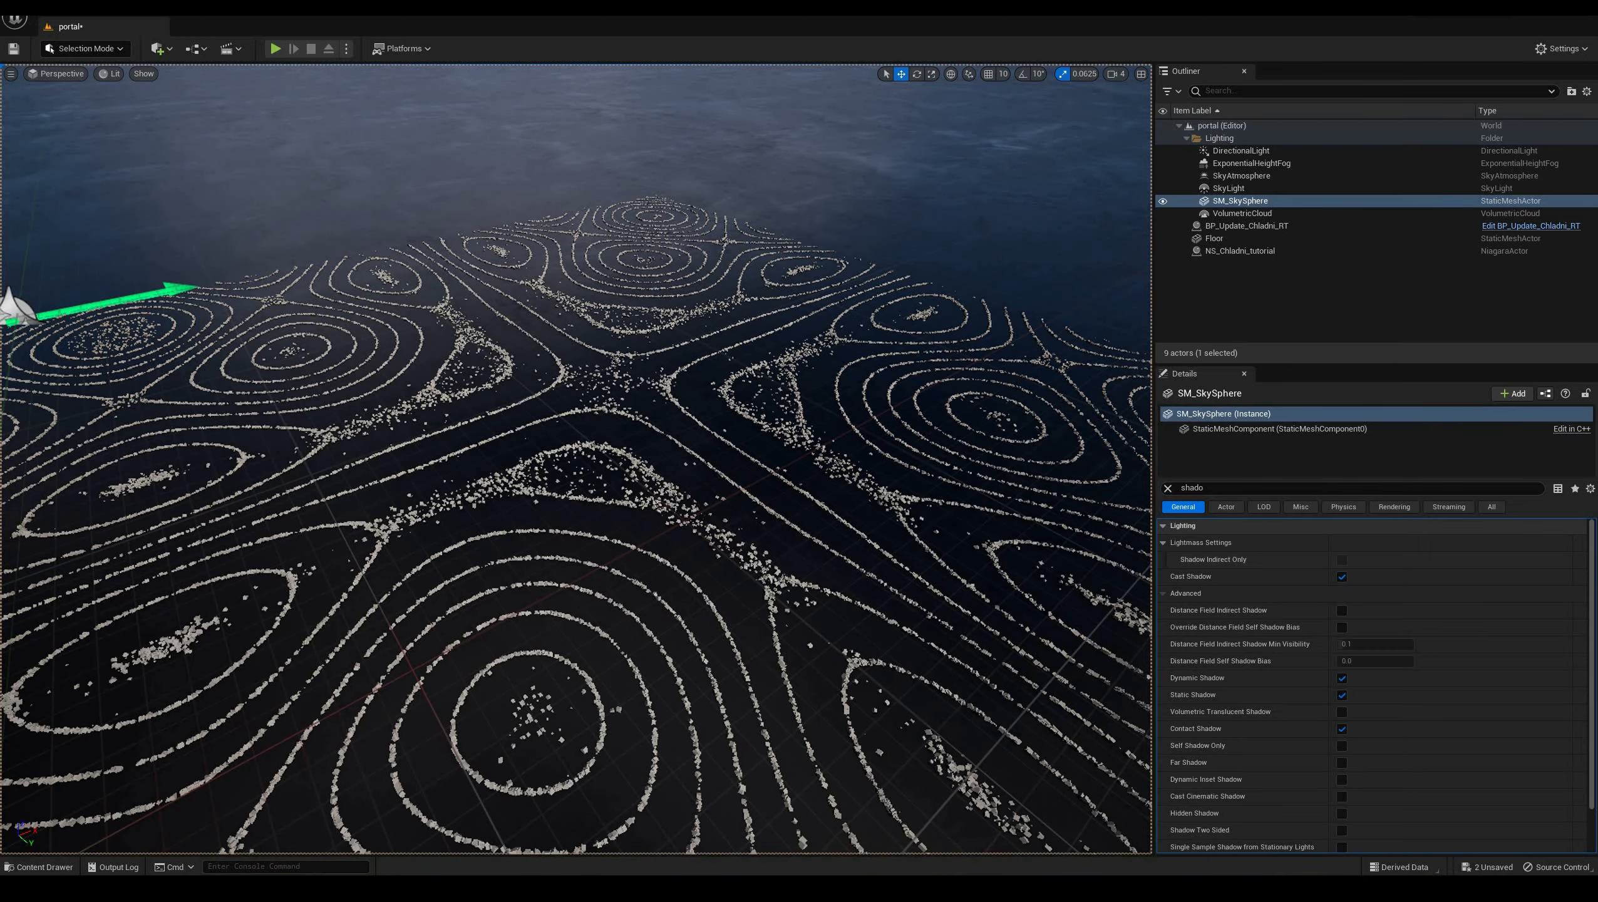
right_drag(523, 439, 587, 446)
key(w)
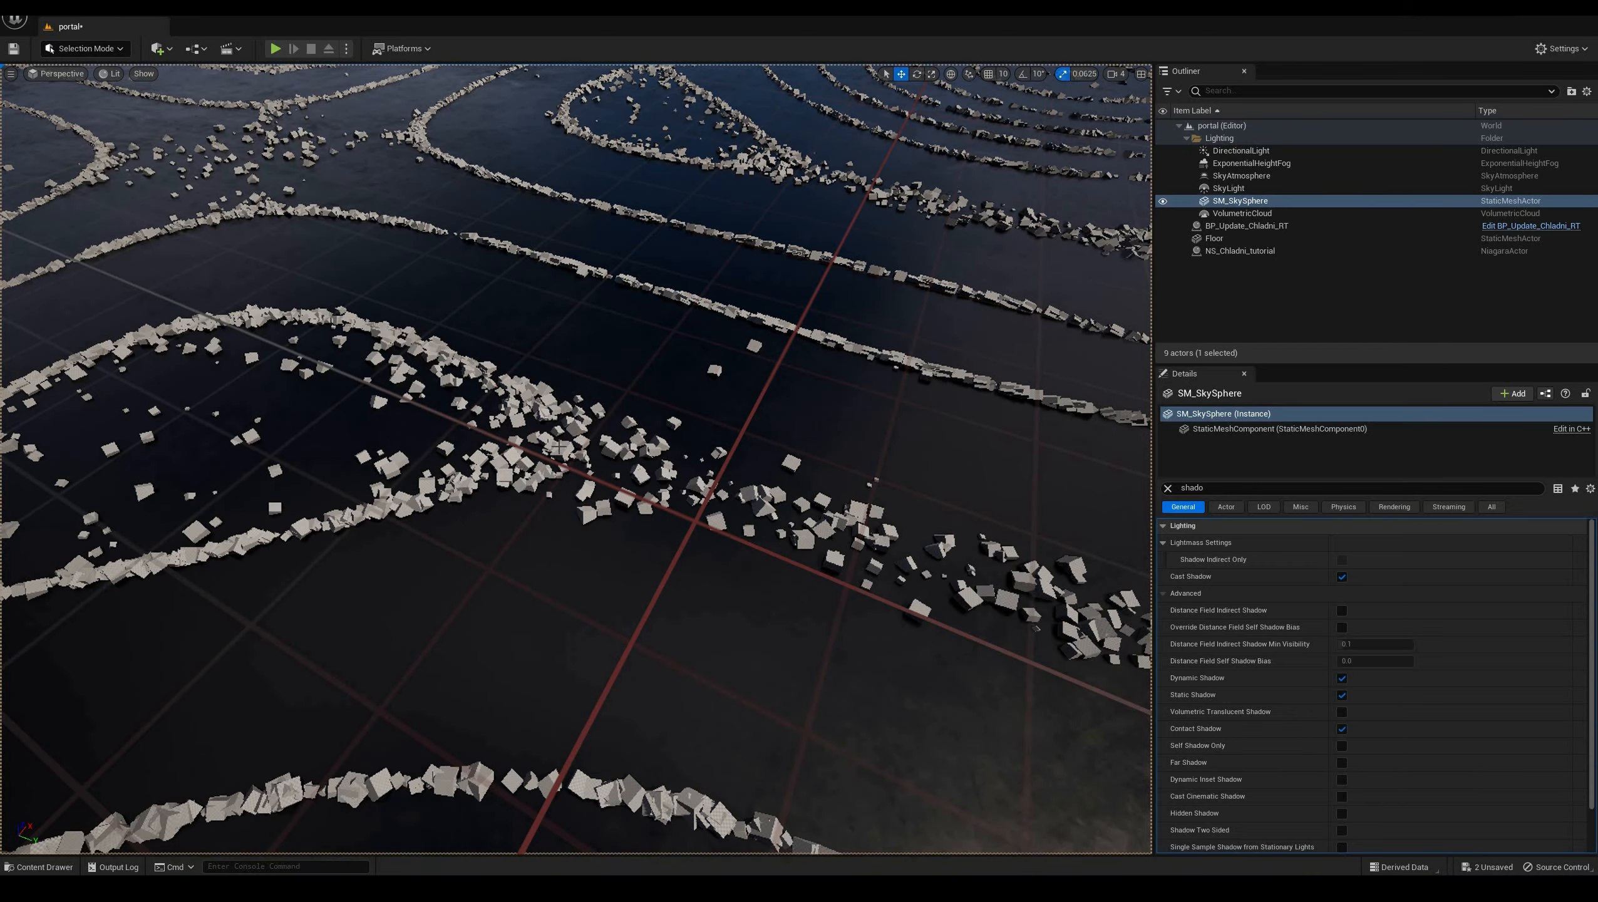
right_drag(587, 446, 536, 424)
key(s)
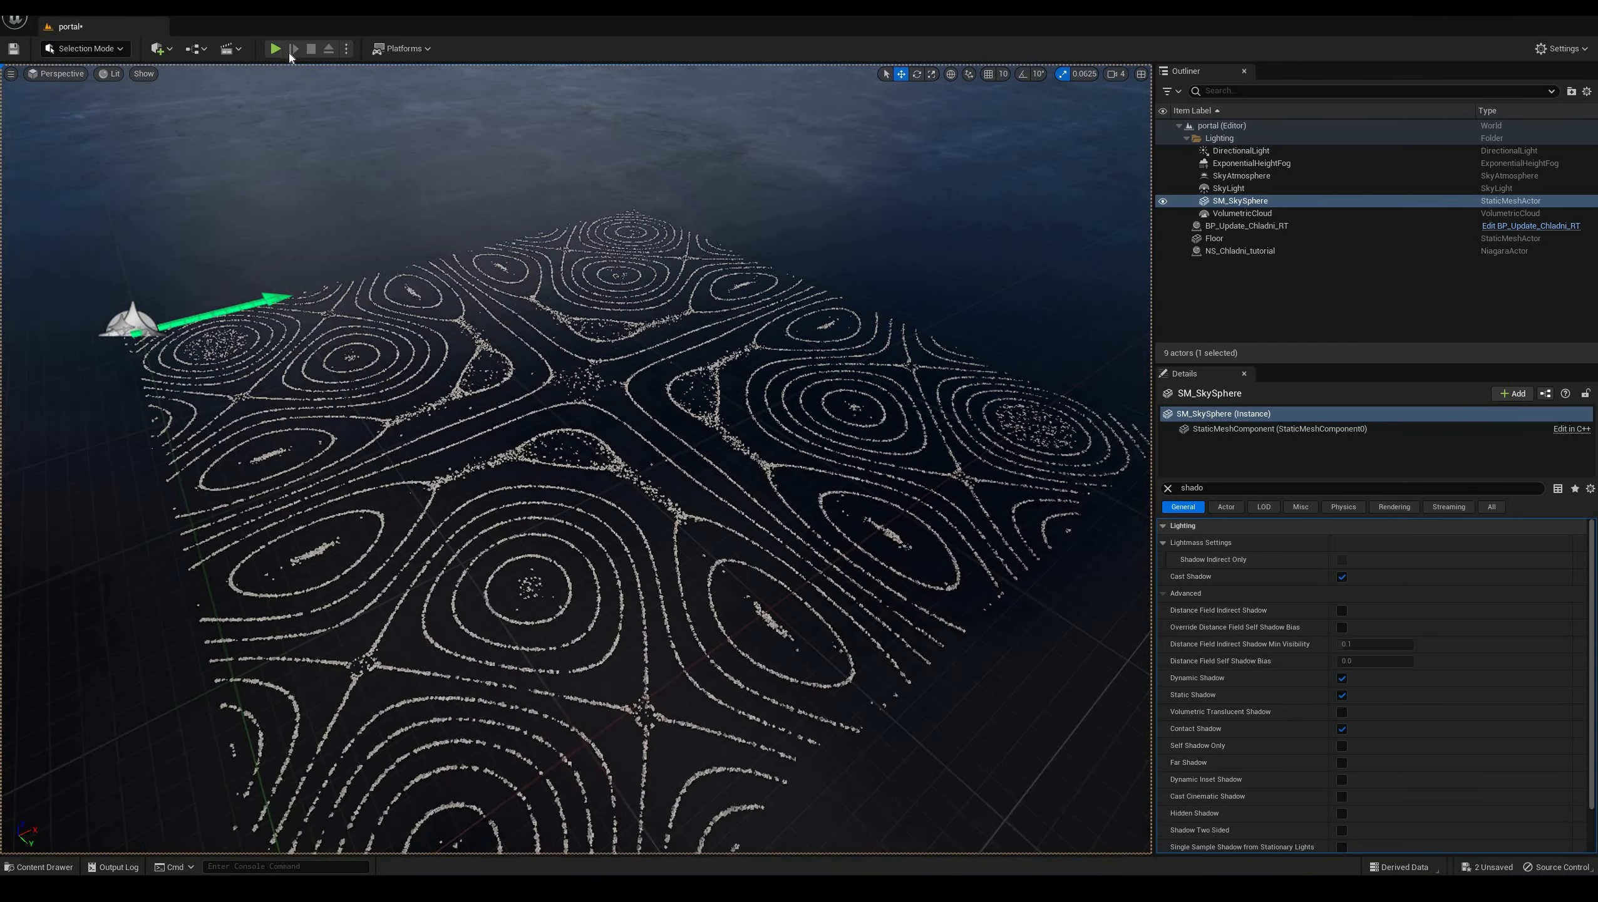
click(276, 52)
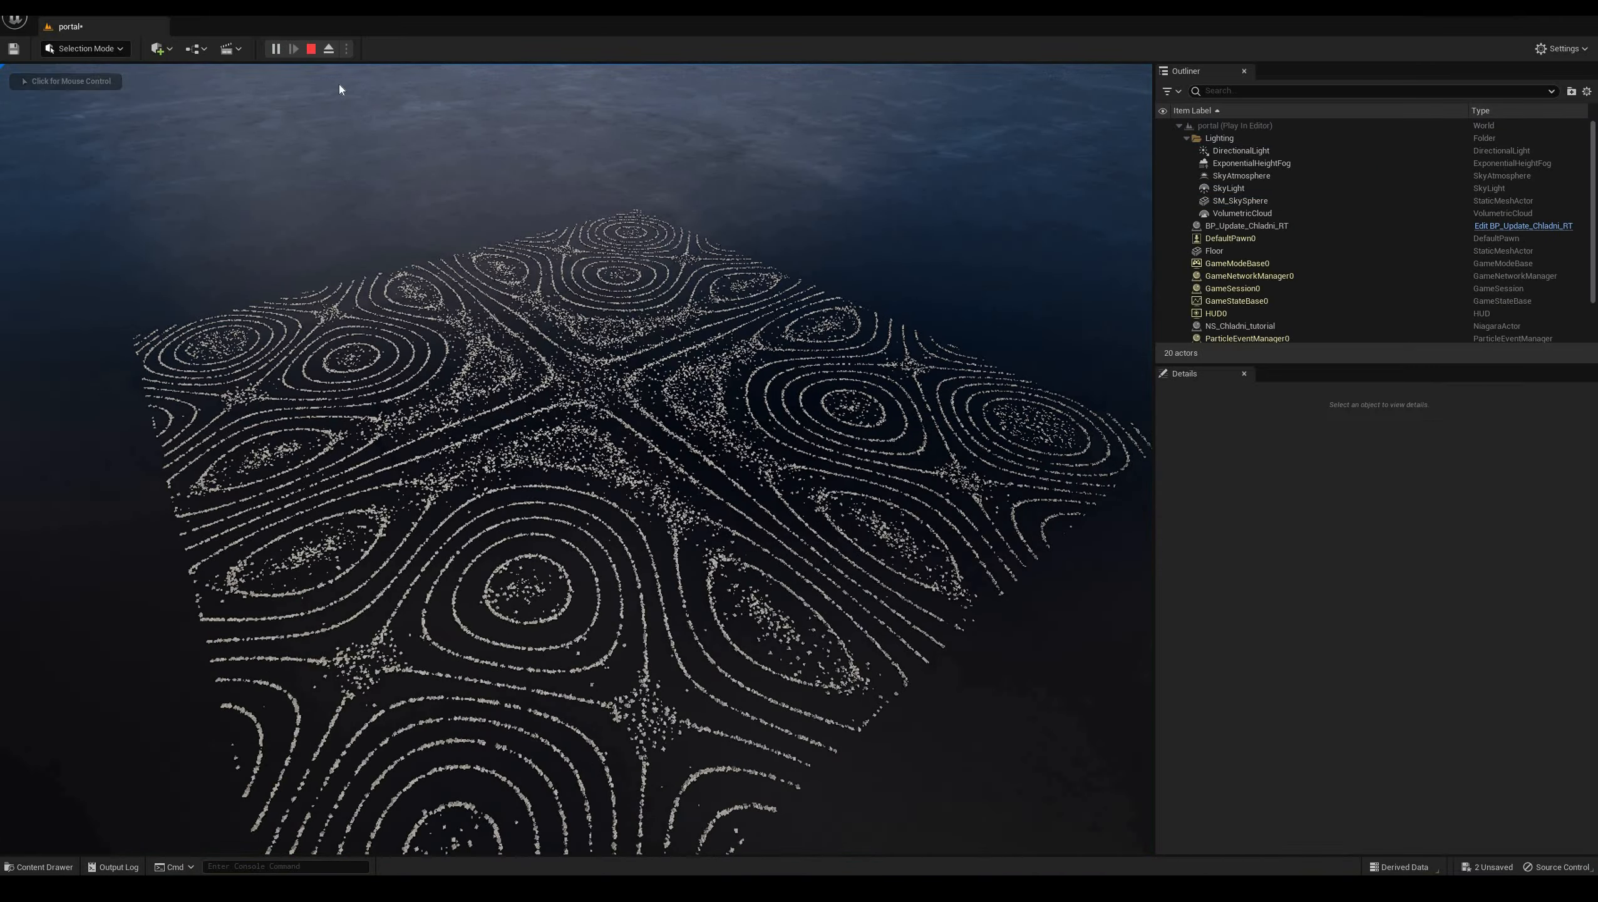
click(312, 49)
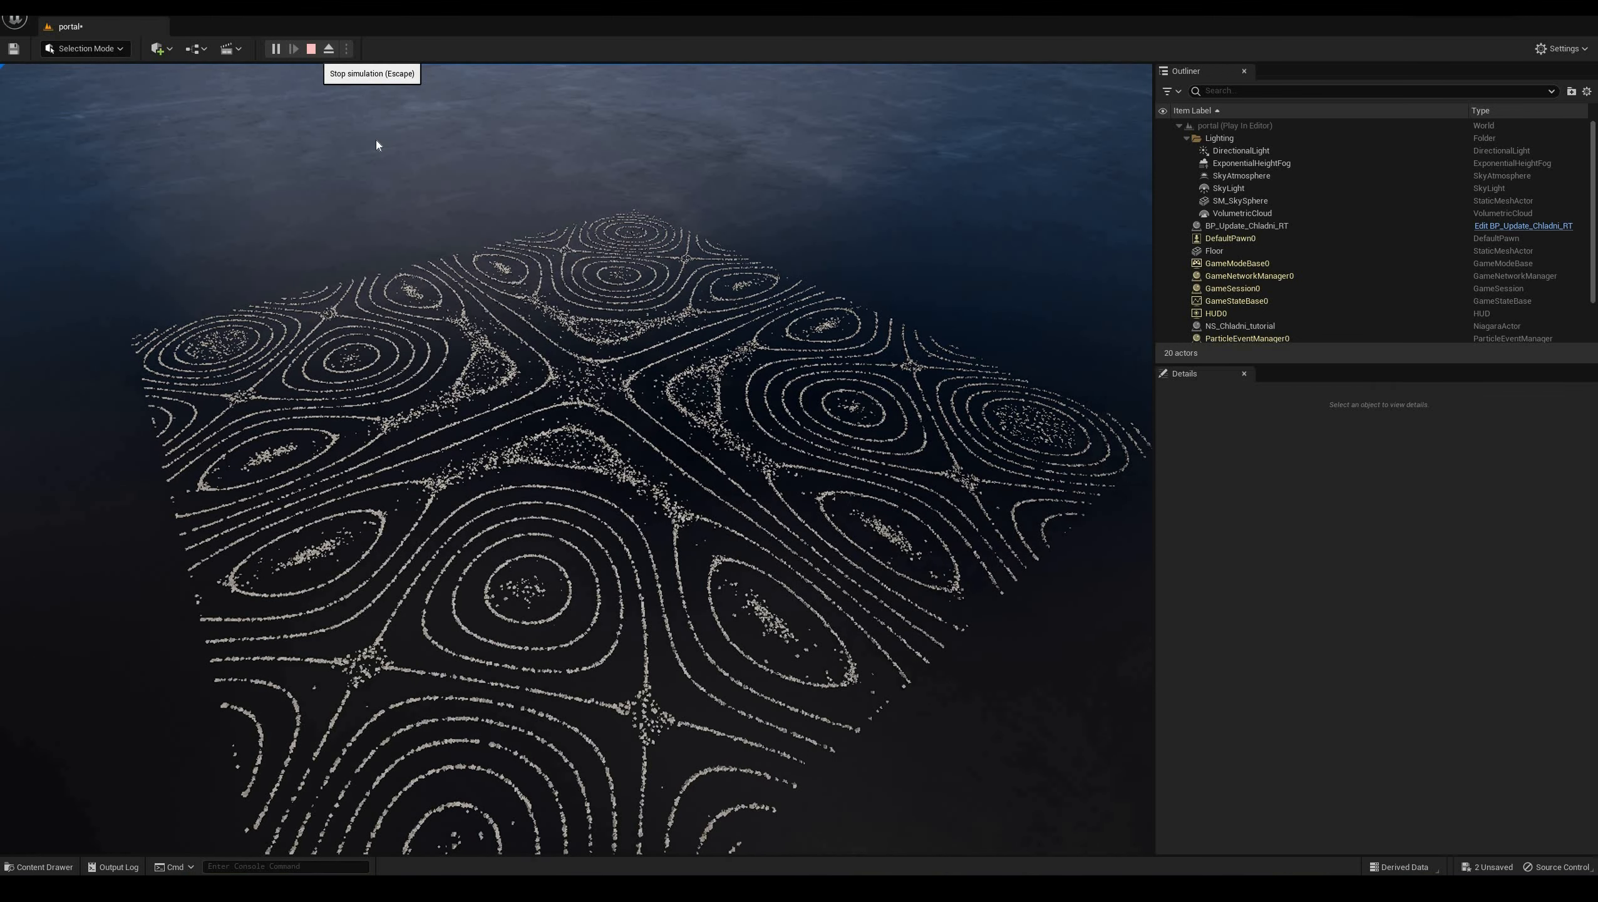